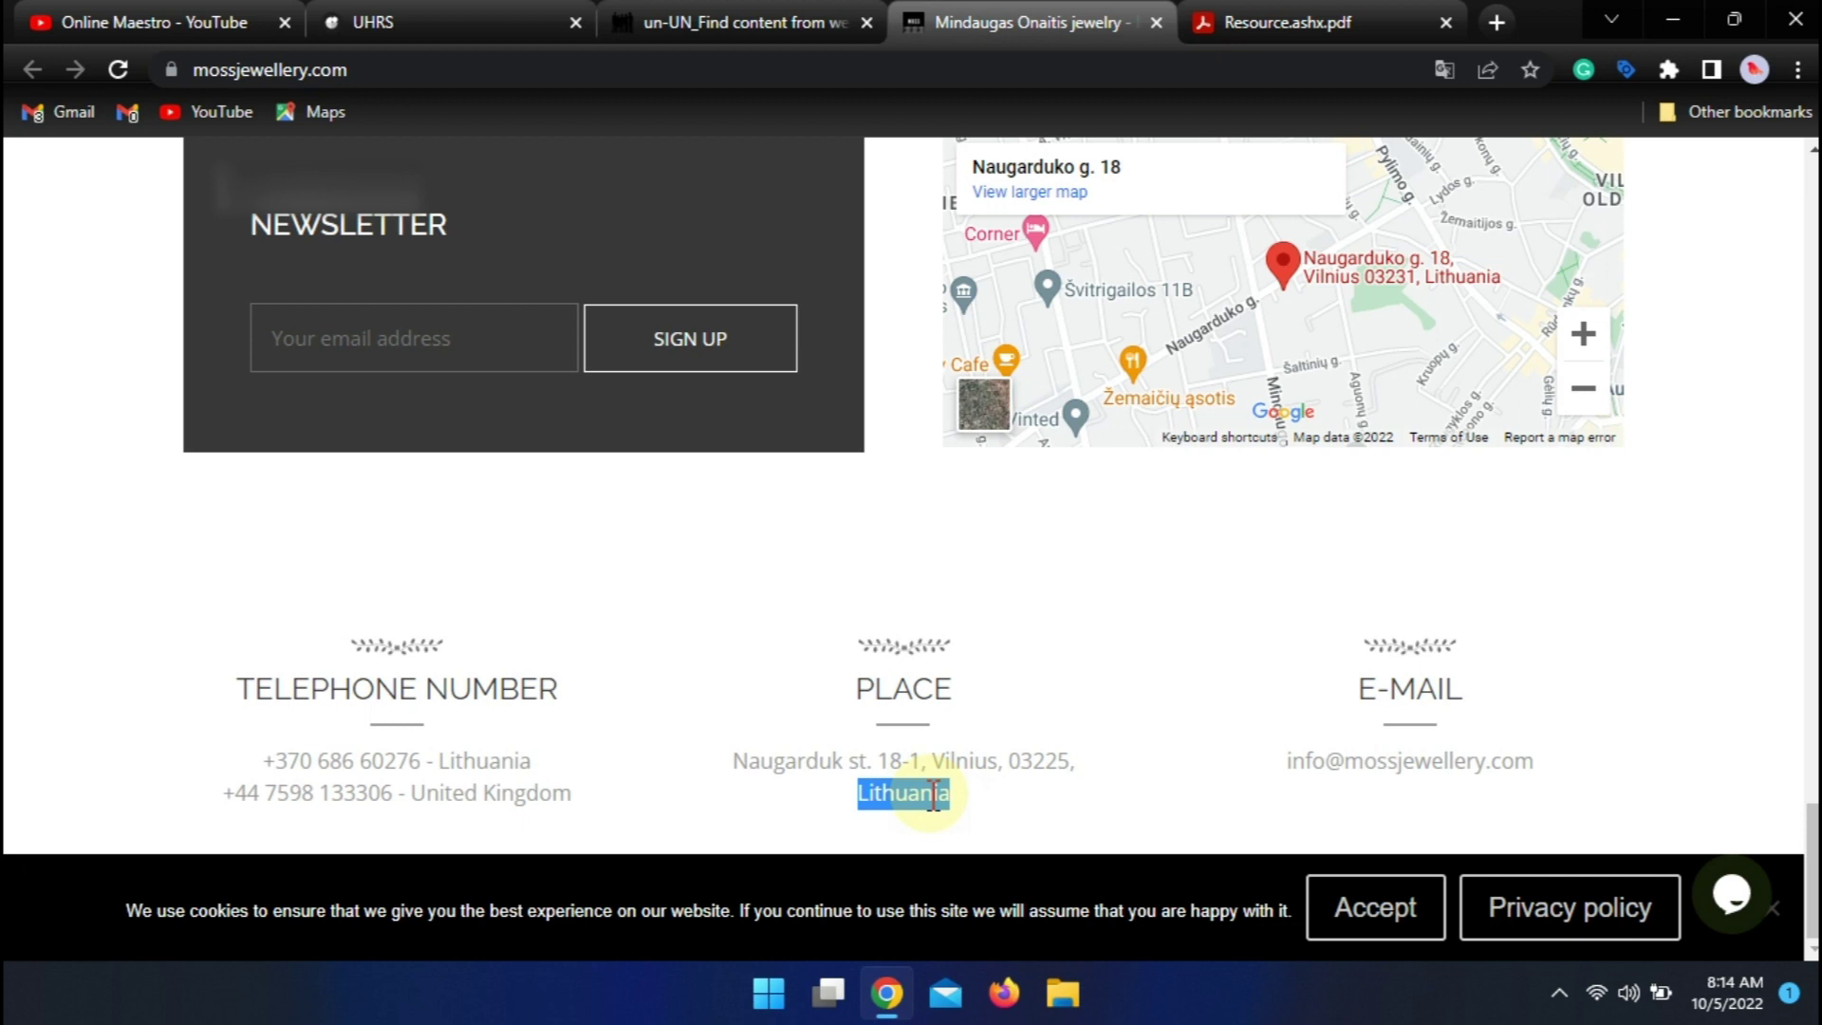
- Compare the address in the task's business info with the place details in the jewellery site's homepage footer
{"action": "left_click", "coordinate": [702, 21]}
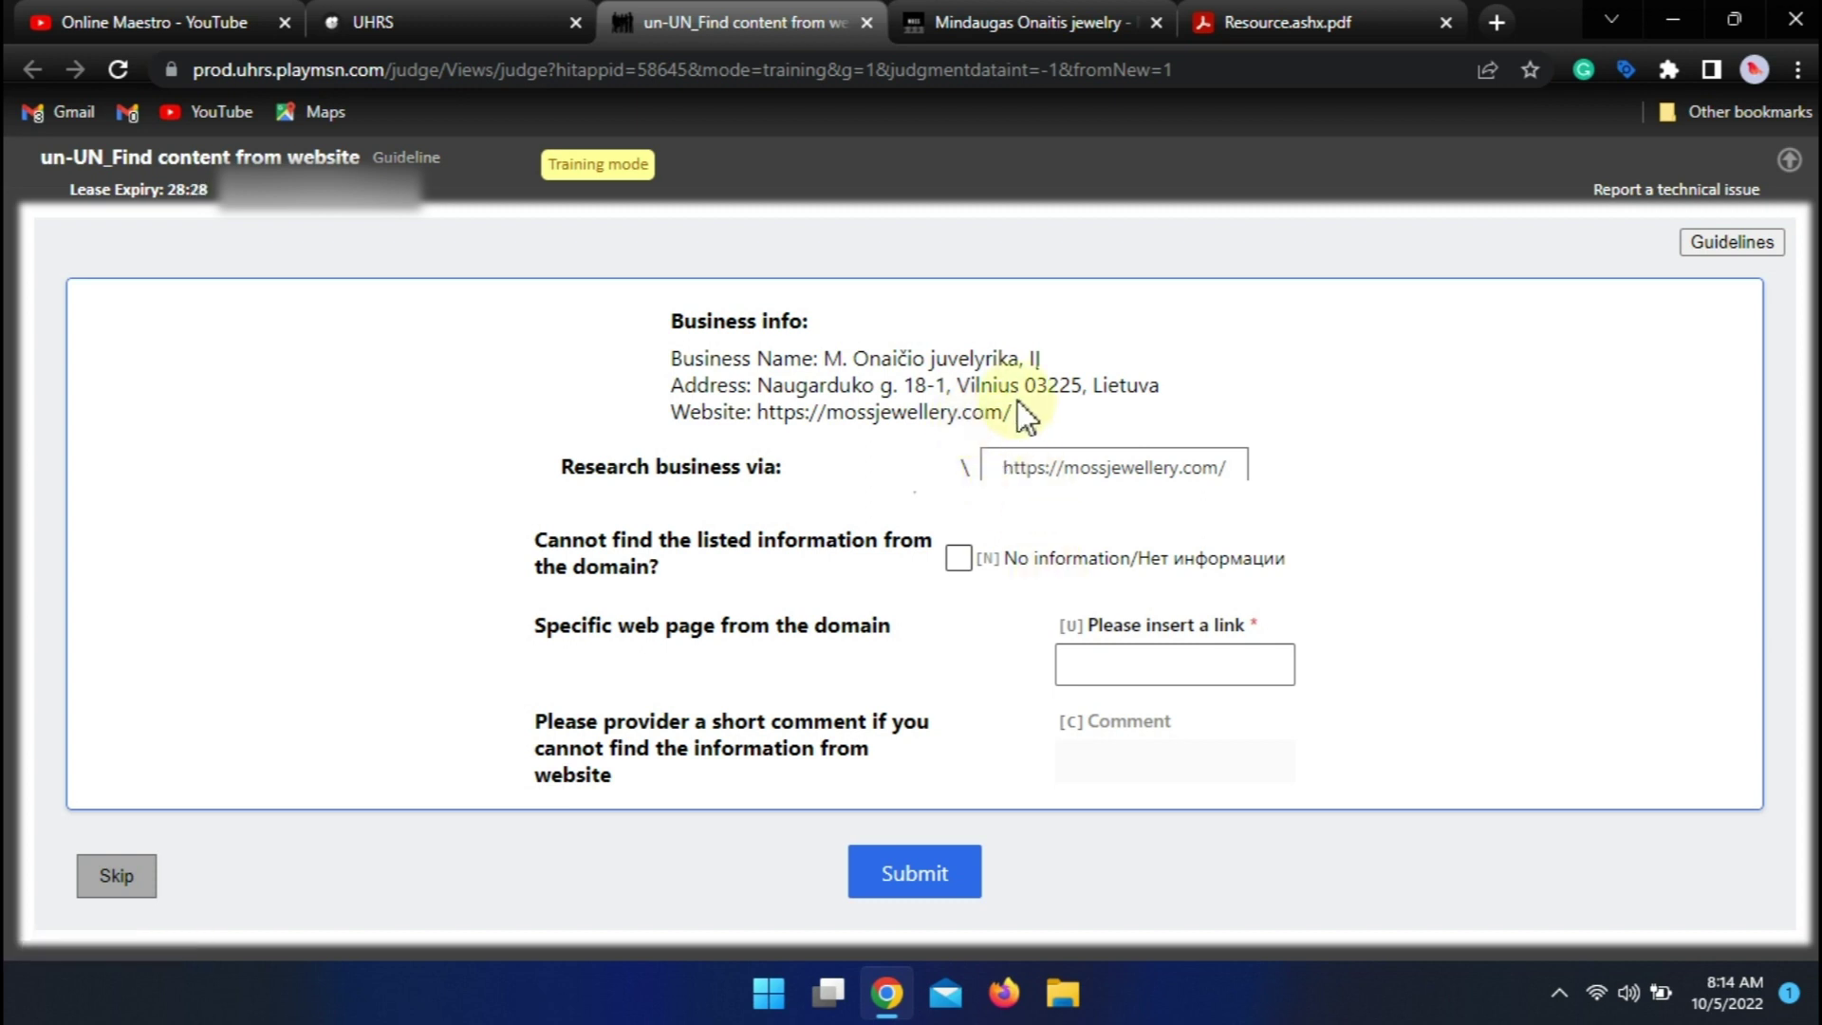
{"action": "left_click", "coordinate": [1020, 20]}
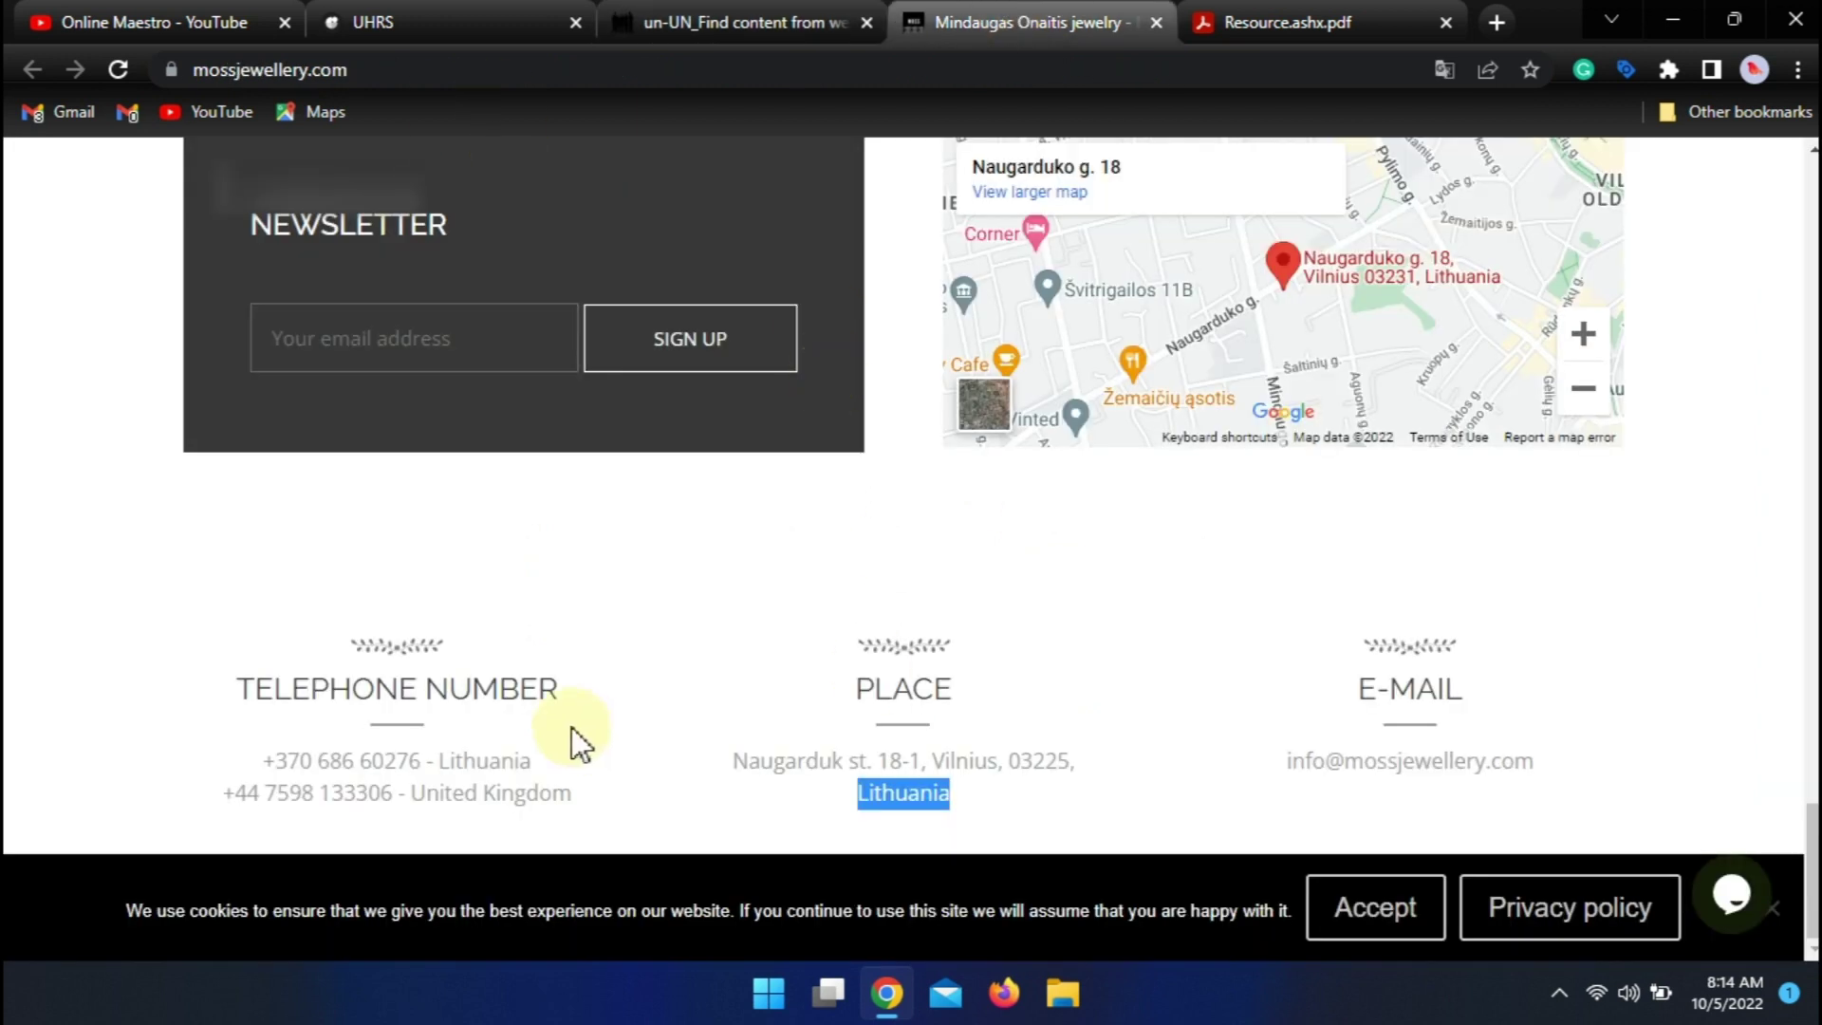
{"action": "left_click", "coordinate": [719, 789]}
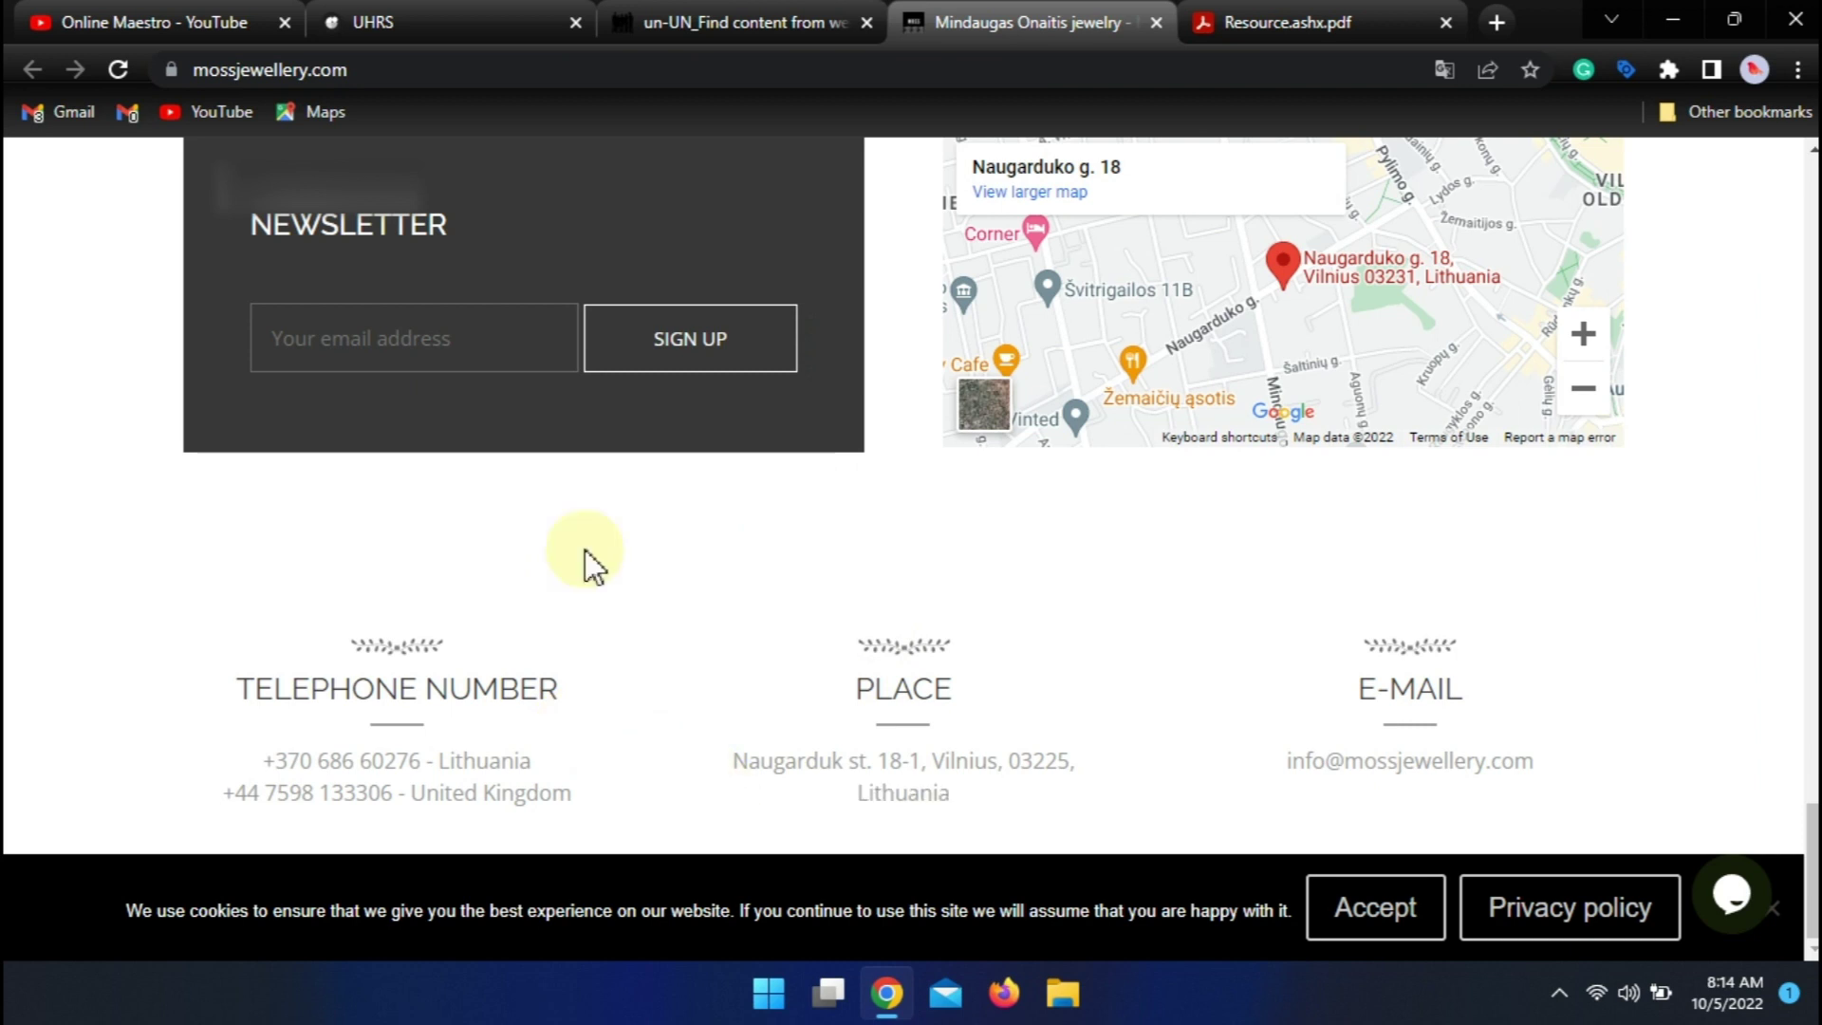
{"action": "left_click", "coordinate": [724, 19]}
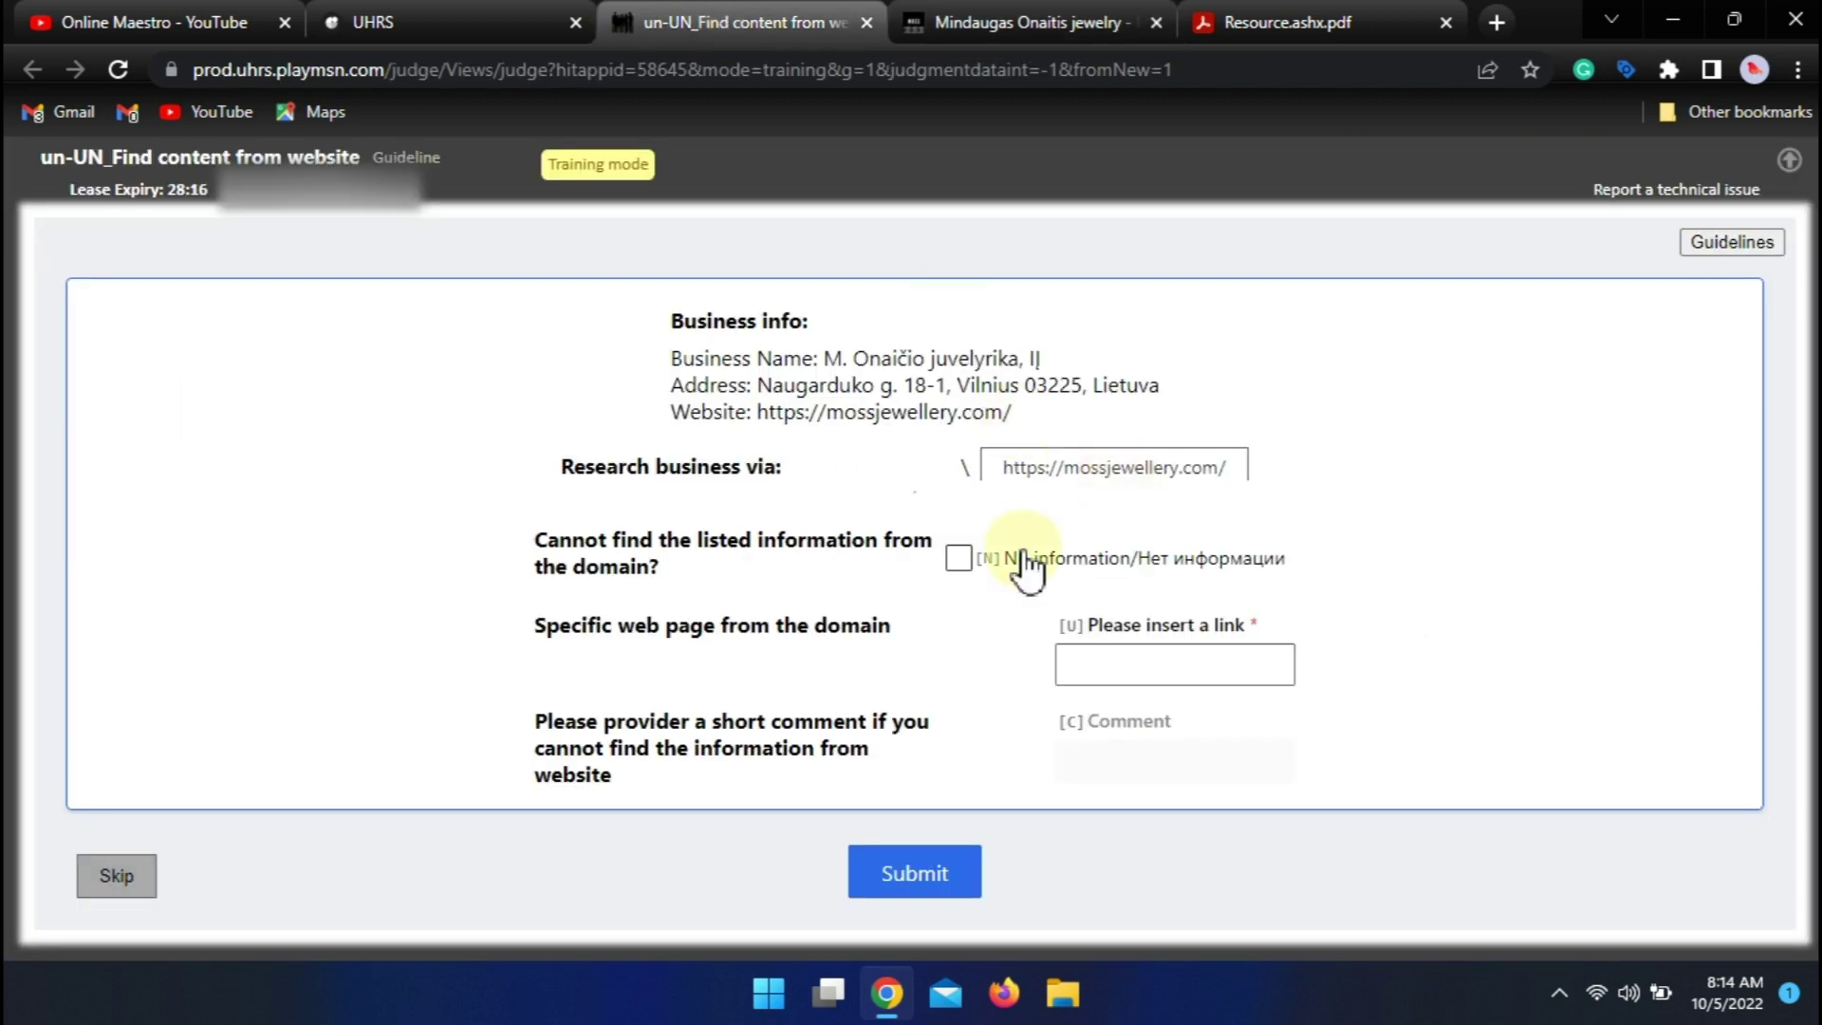
{"action": "left_click", "coordinate": [1020, 21]}
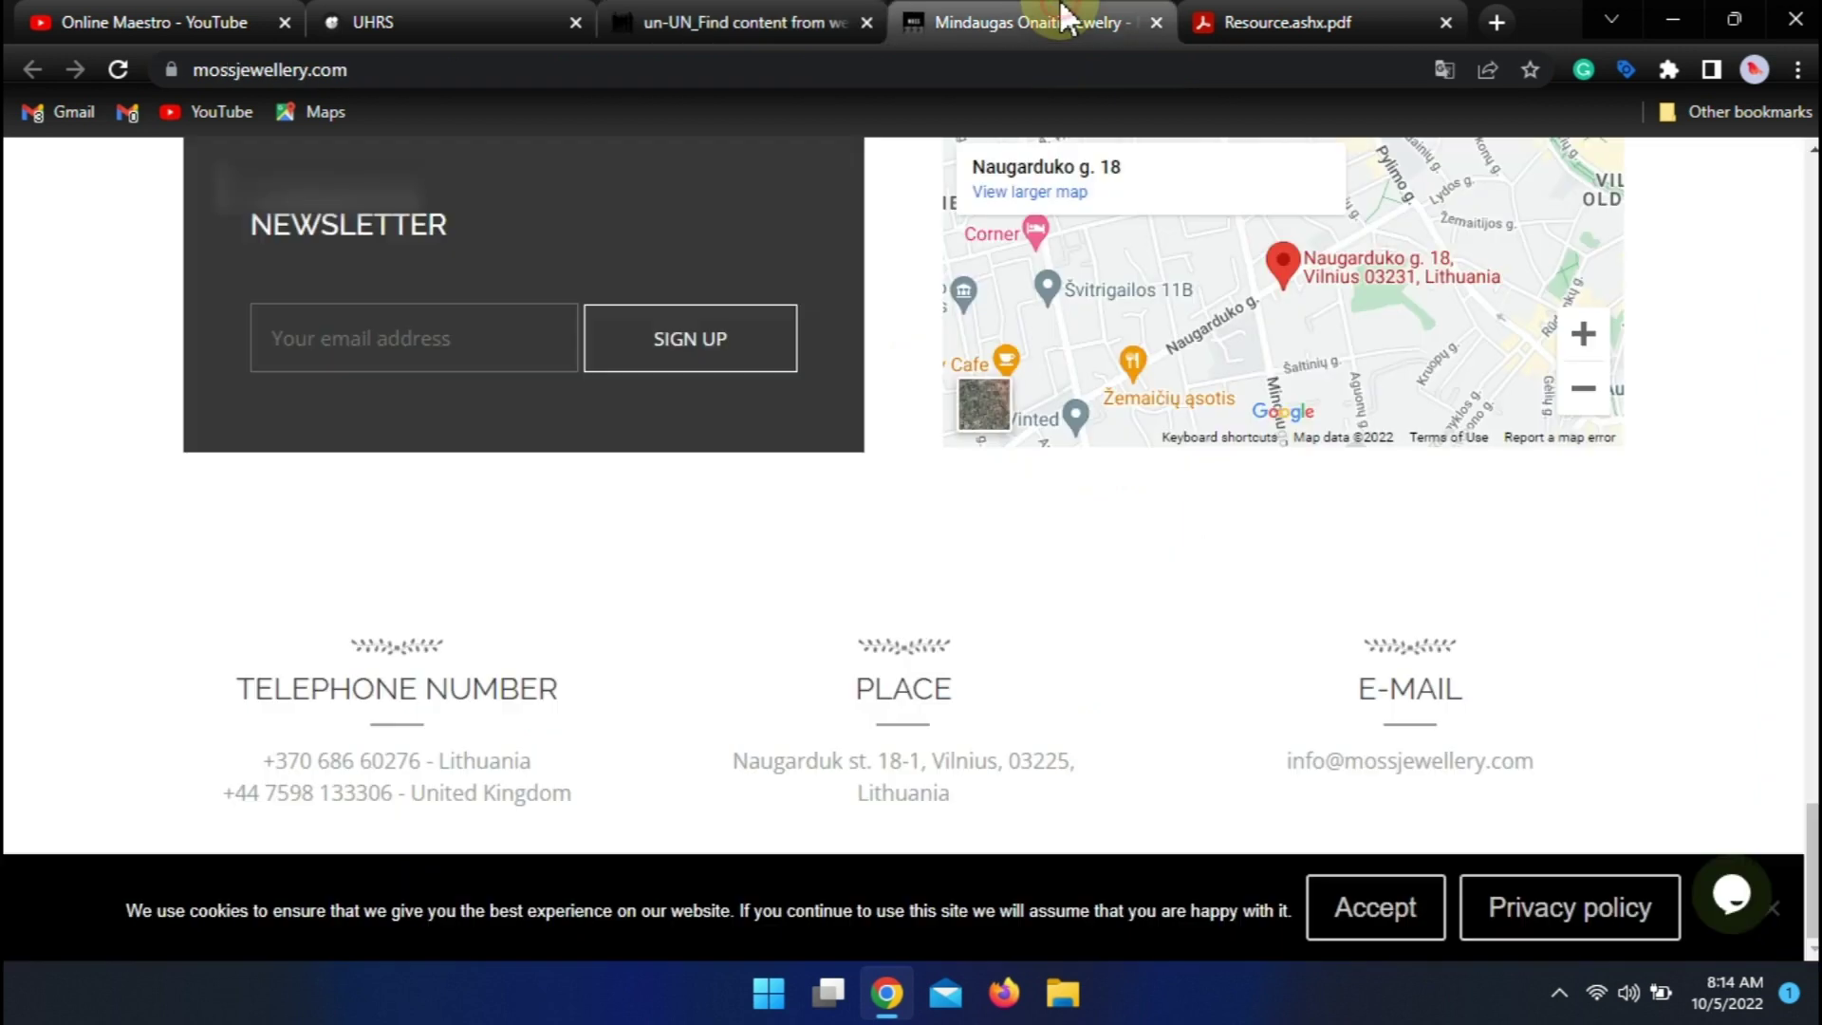
{"action": "triple_click", "coordinate": [934, 754]}
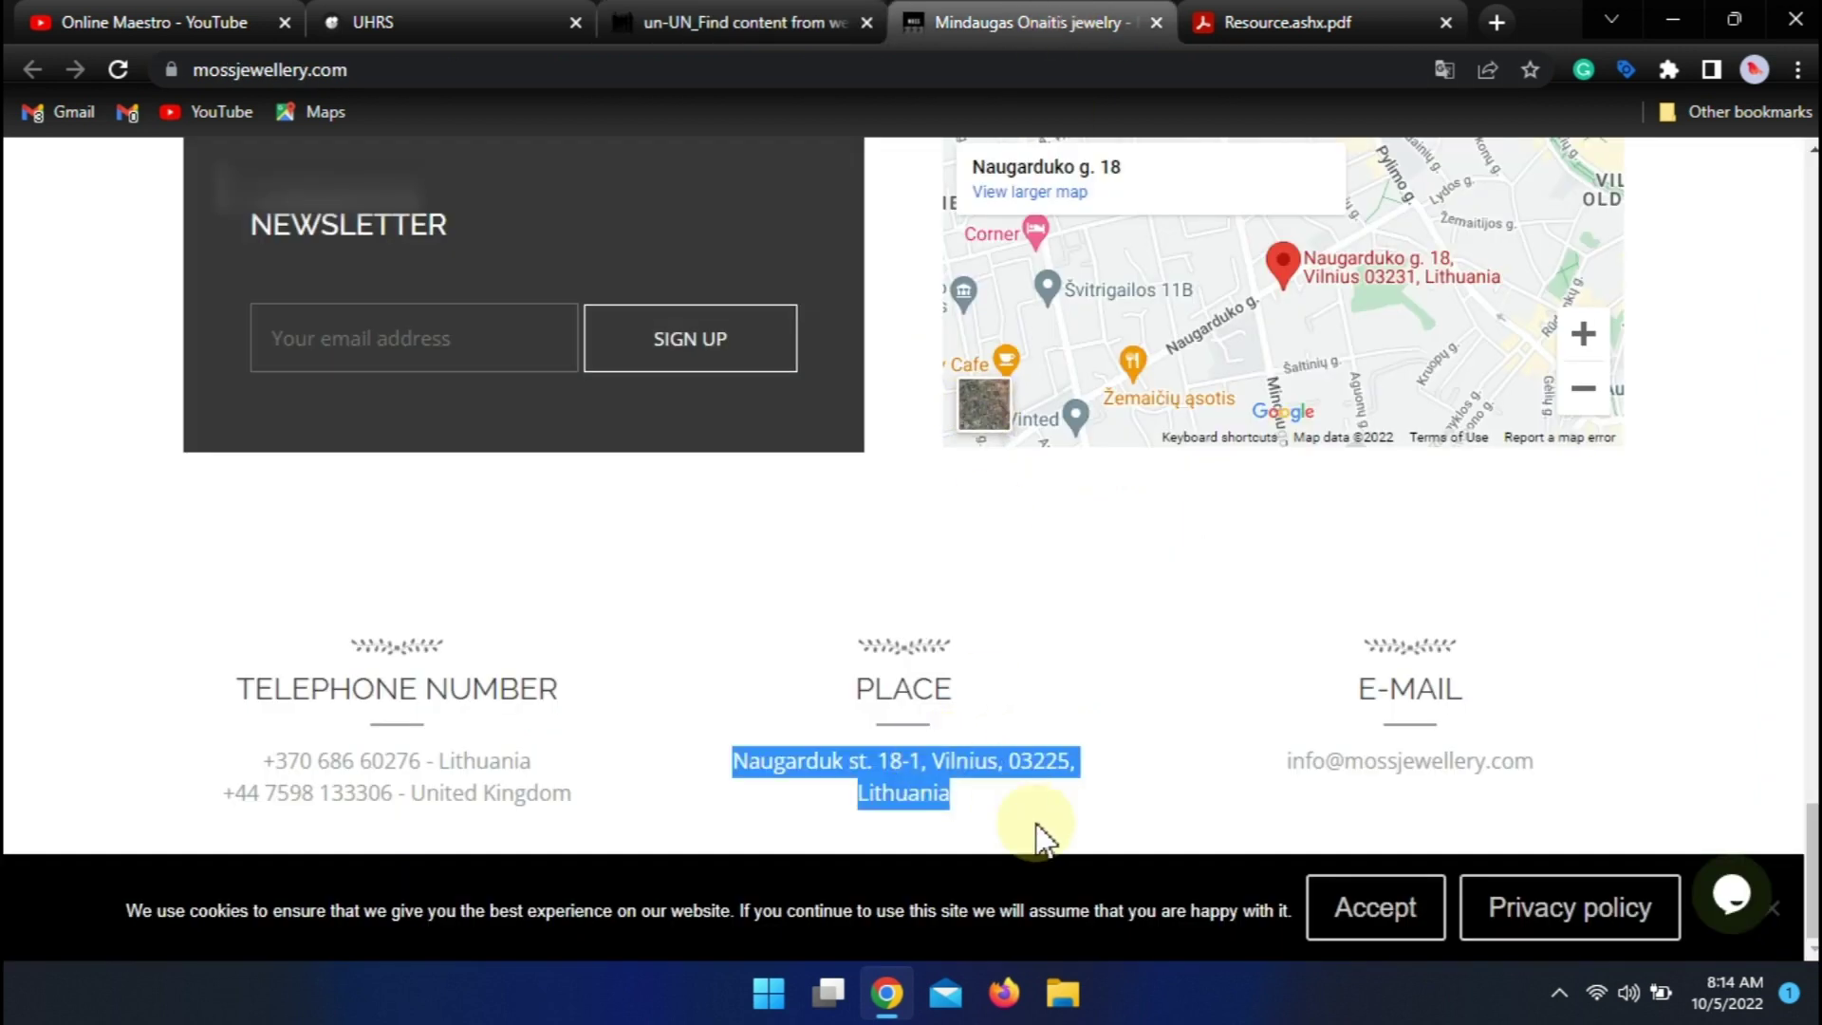
{"action": "left_click", "coordinate": [724, 19]}
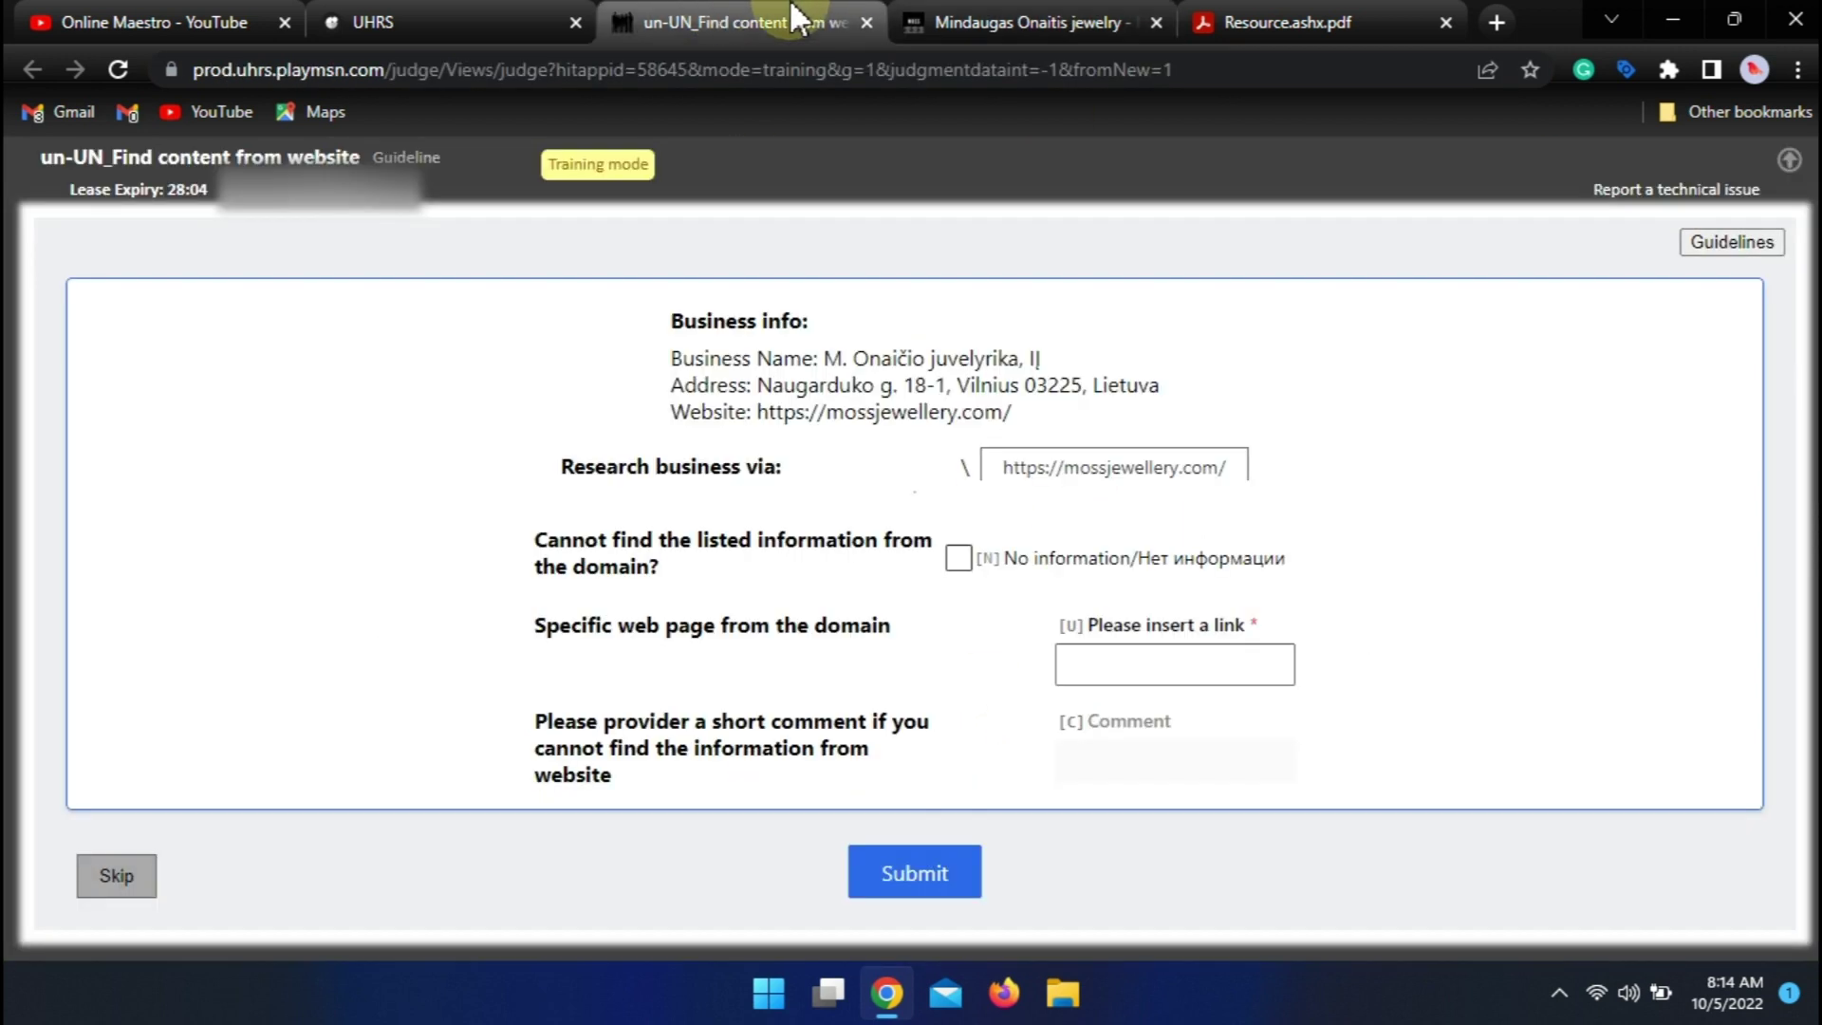
- Open the jewellery site's contact page and check its business name and address against the task's business info
{"action": "left_click", "coordinate": [973, 19]}
{"action": "key", "text": "Home"}
{"action": "left_click", "coordinate": [1354, 257]}
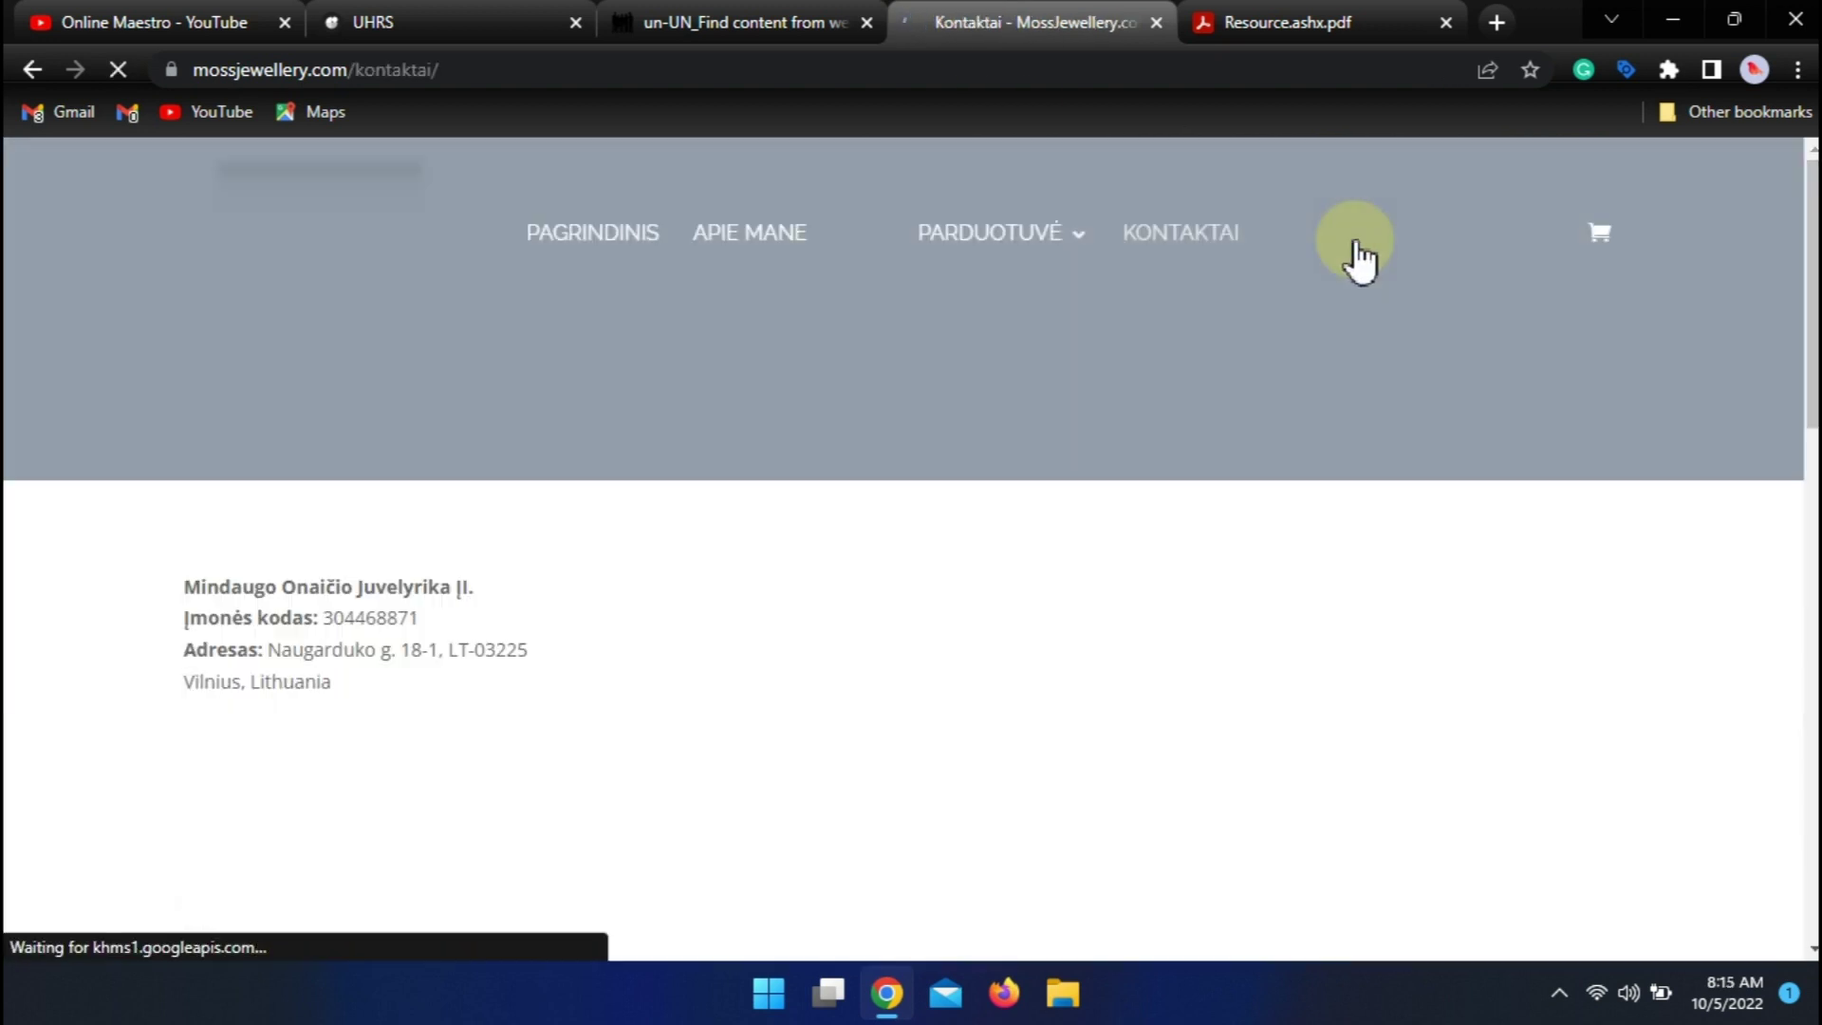
{"action": "scroll", "coordinate": [674, 583], "scroll_direction": "down", "scroll_amount": 3}
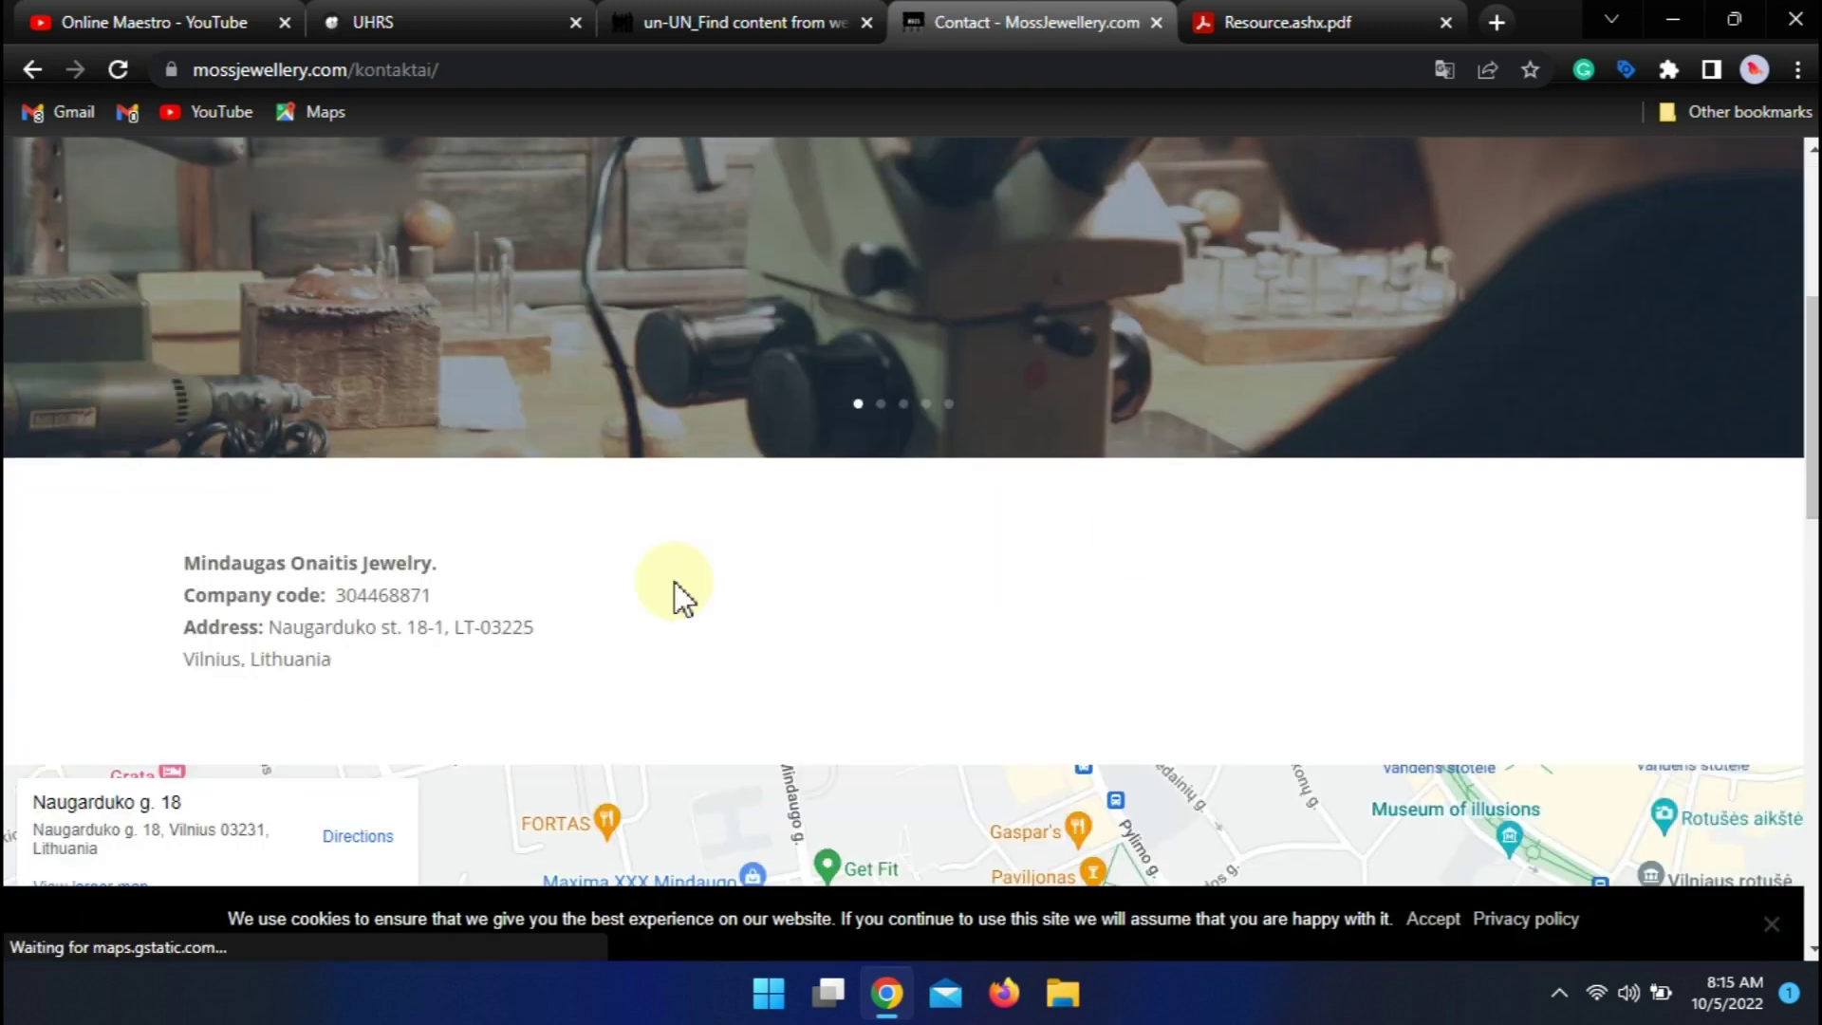
{"action": "left_click_drag", "start_coordinate": [269, 626], "coordinate": [368, 652]}
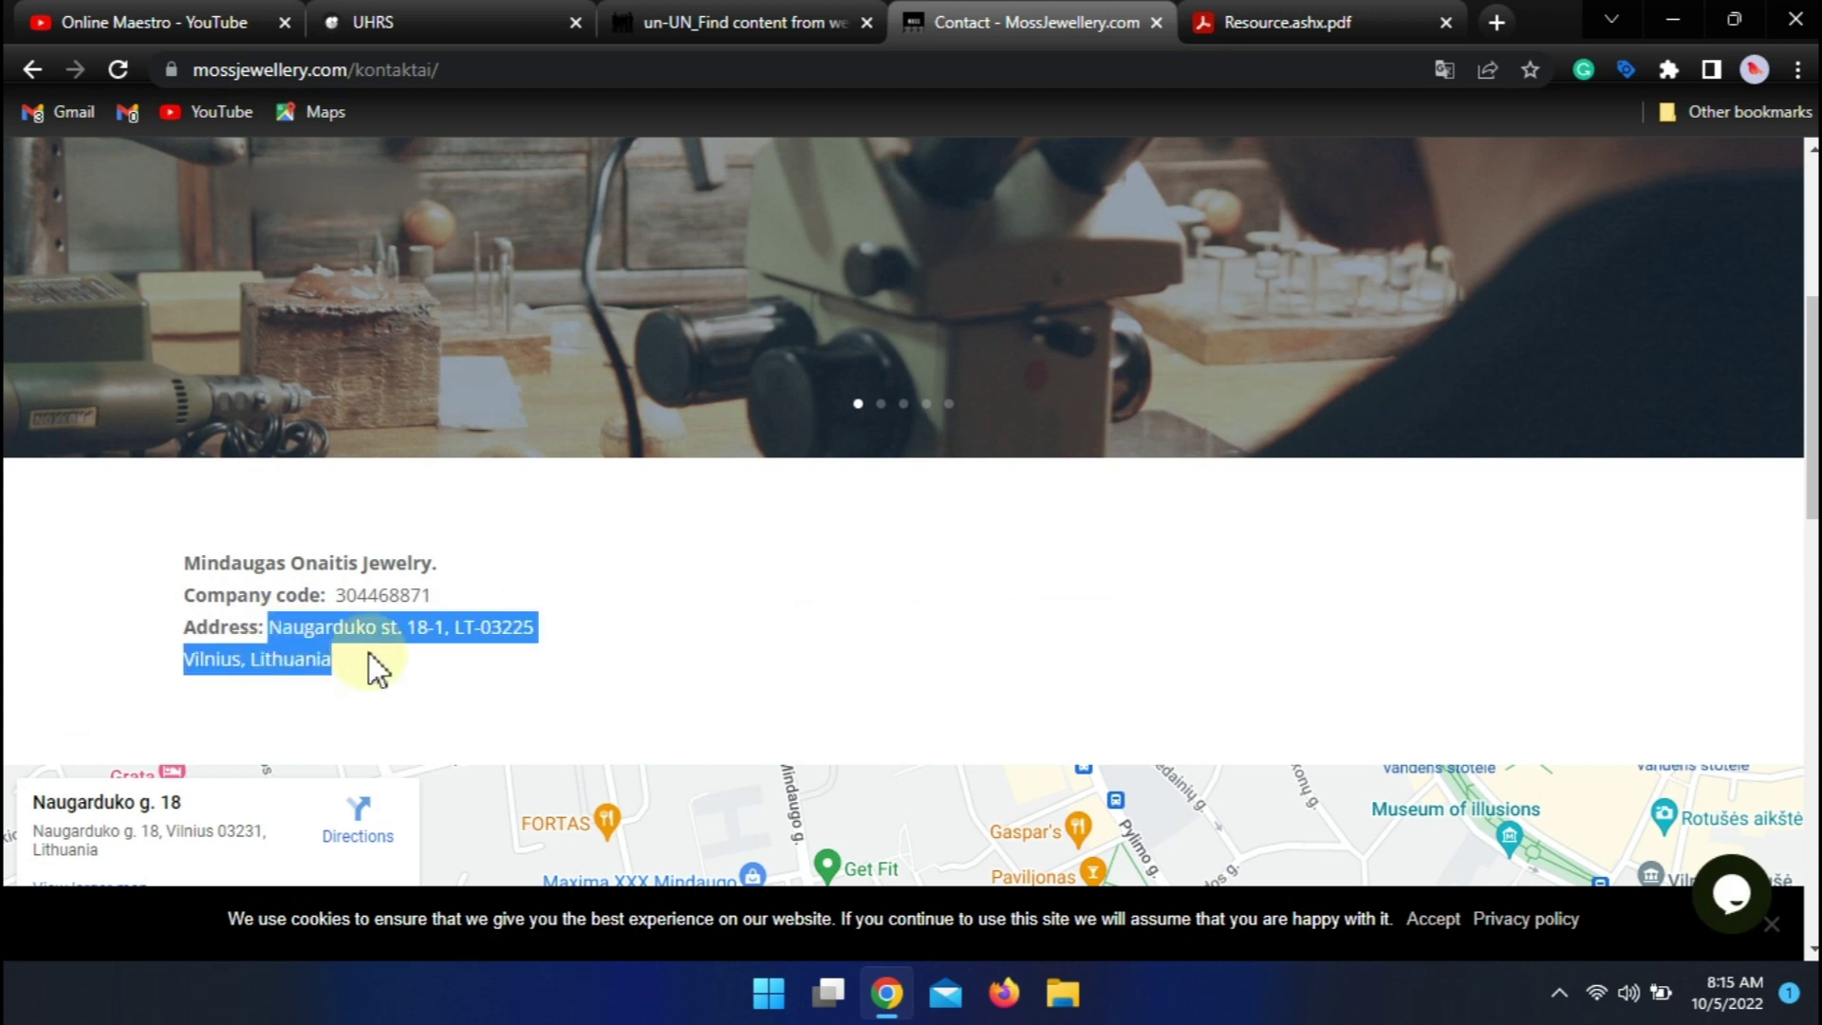
{"action": "triple_click", "coordinate": [354, 562]}
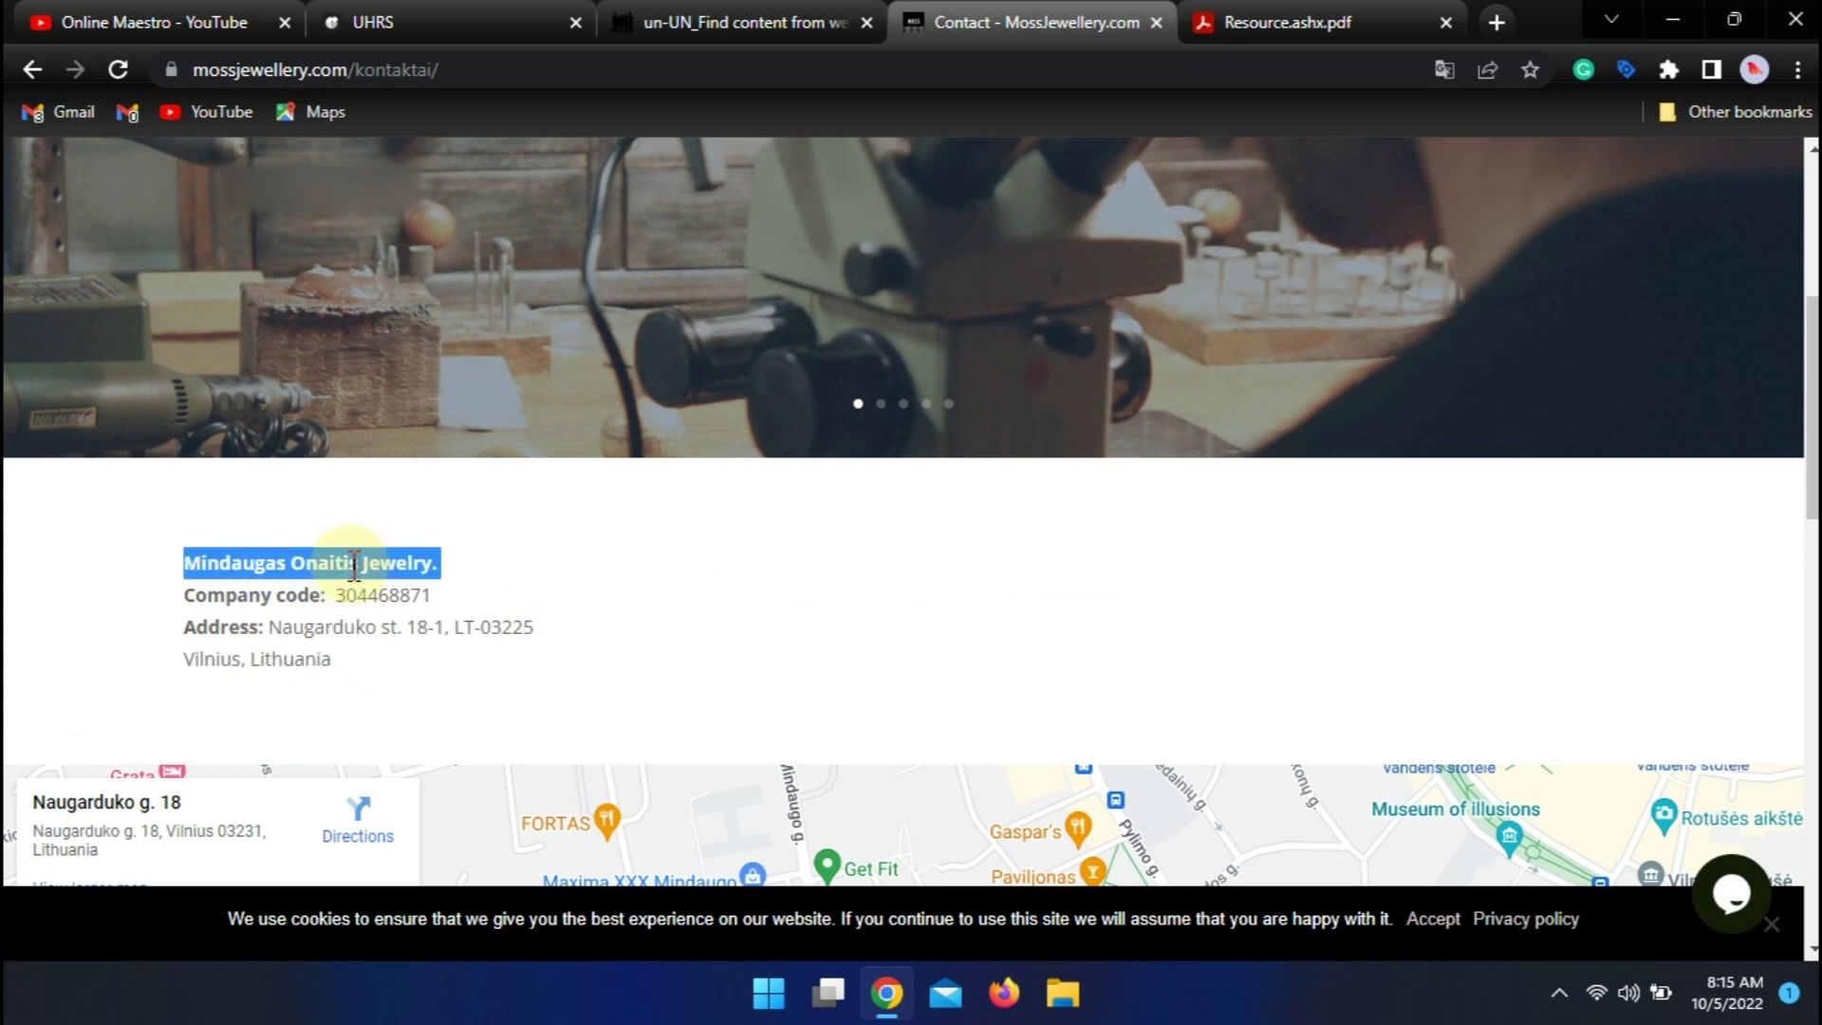
{"action": "left_click", "coordinate": [703, 19]}
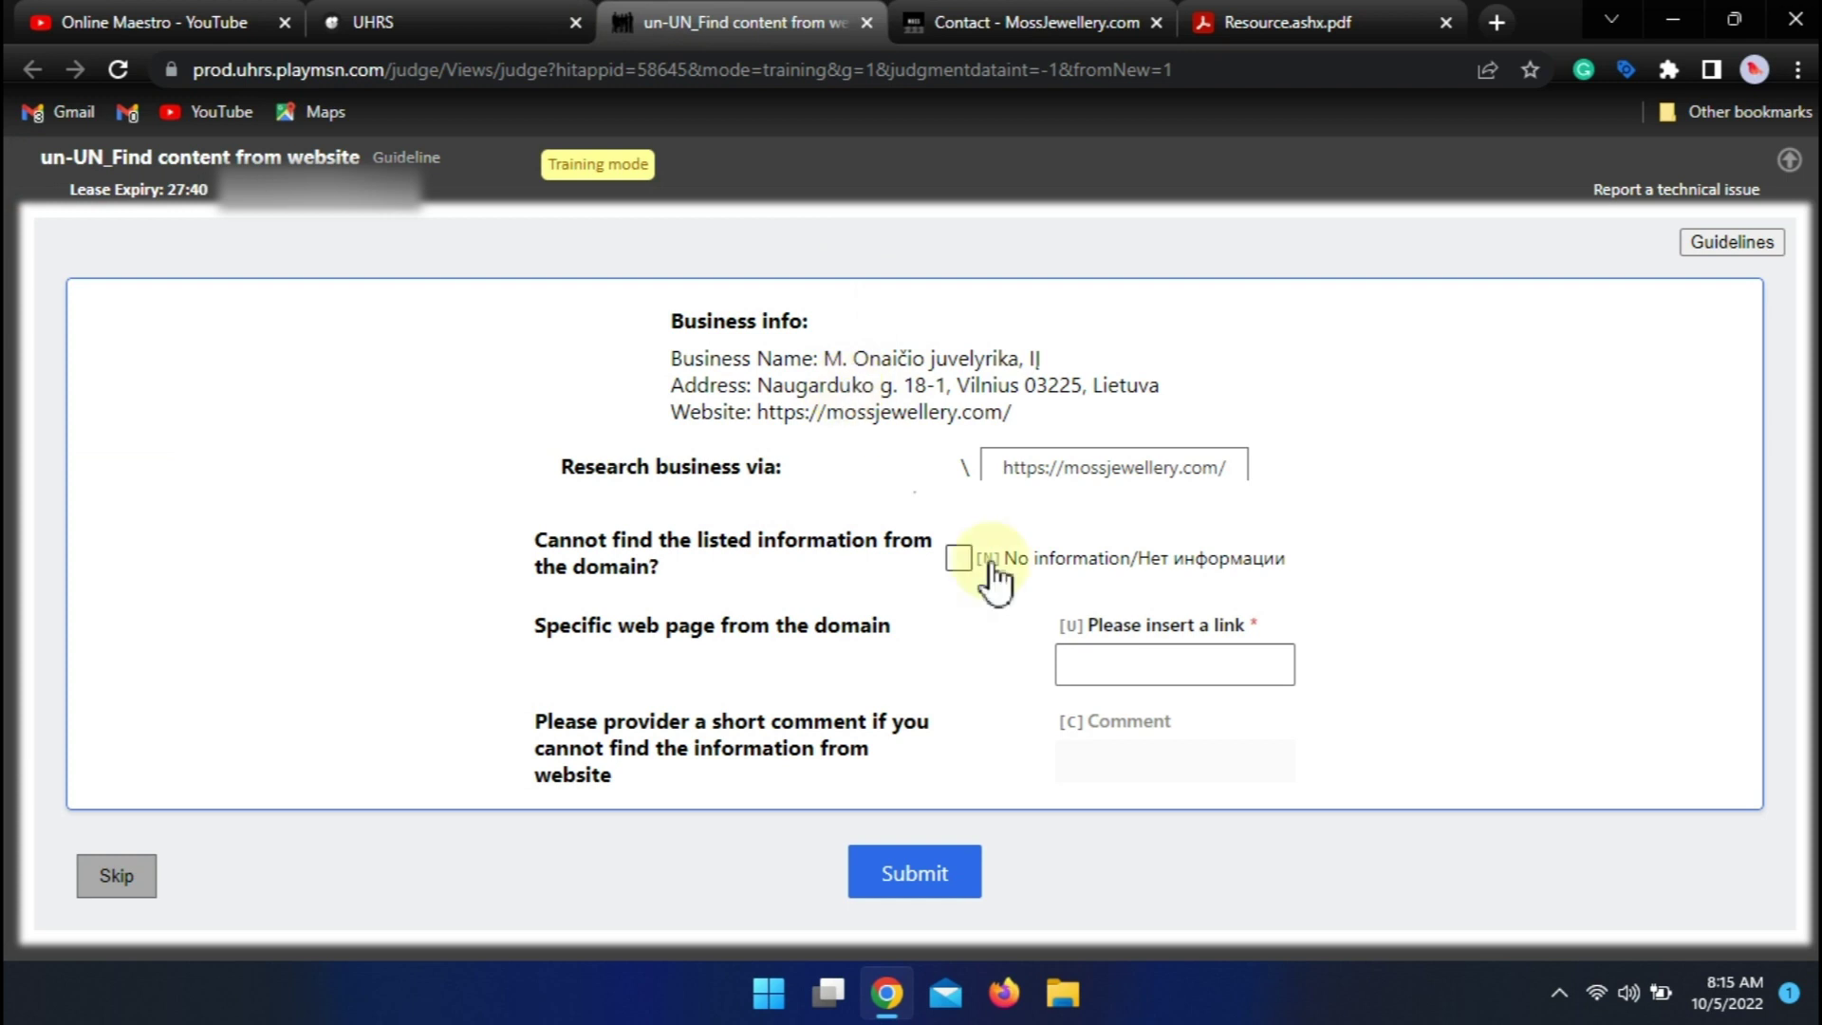
{"action": "left_click", "coordinate": [1070, 17]}
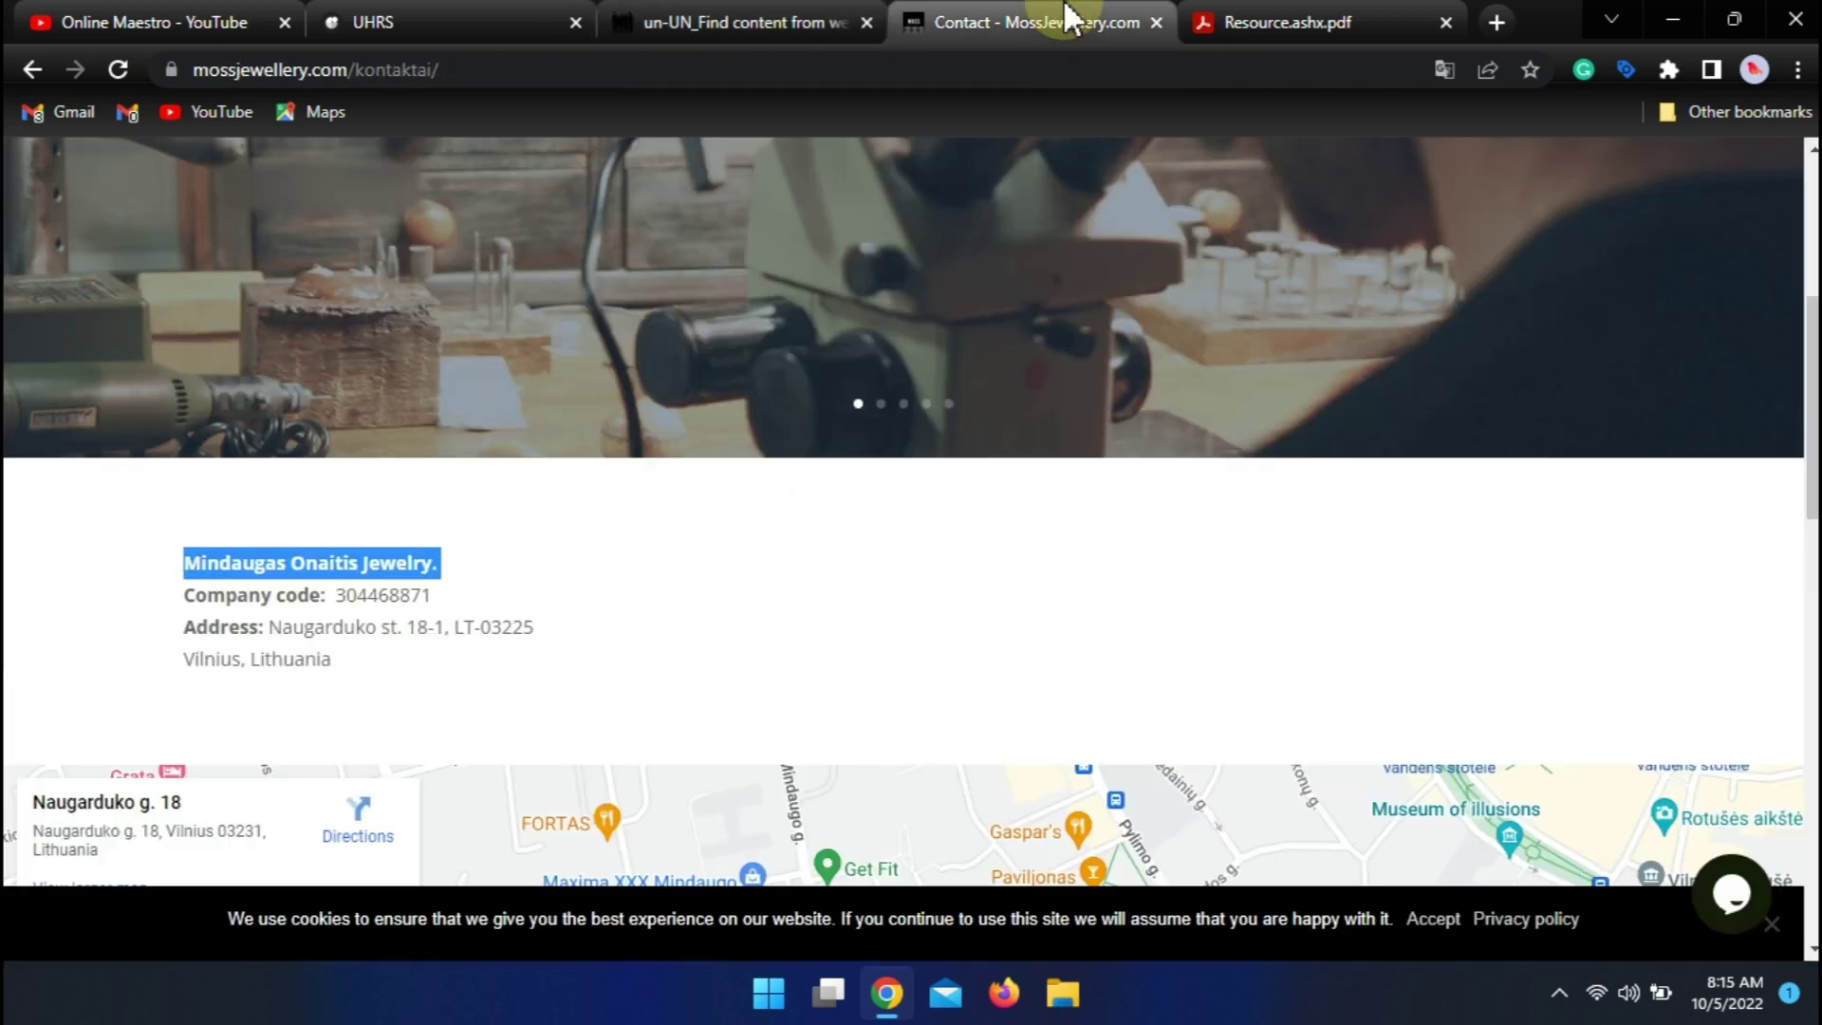
{"action": "left_click", "coordinate": [746, 19]}
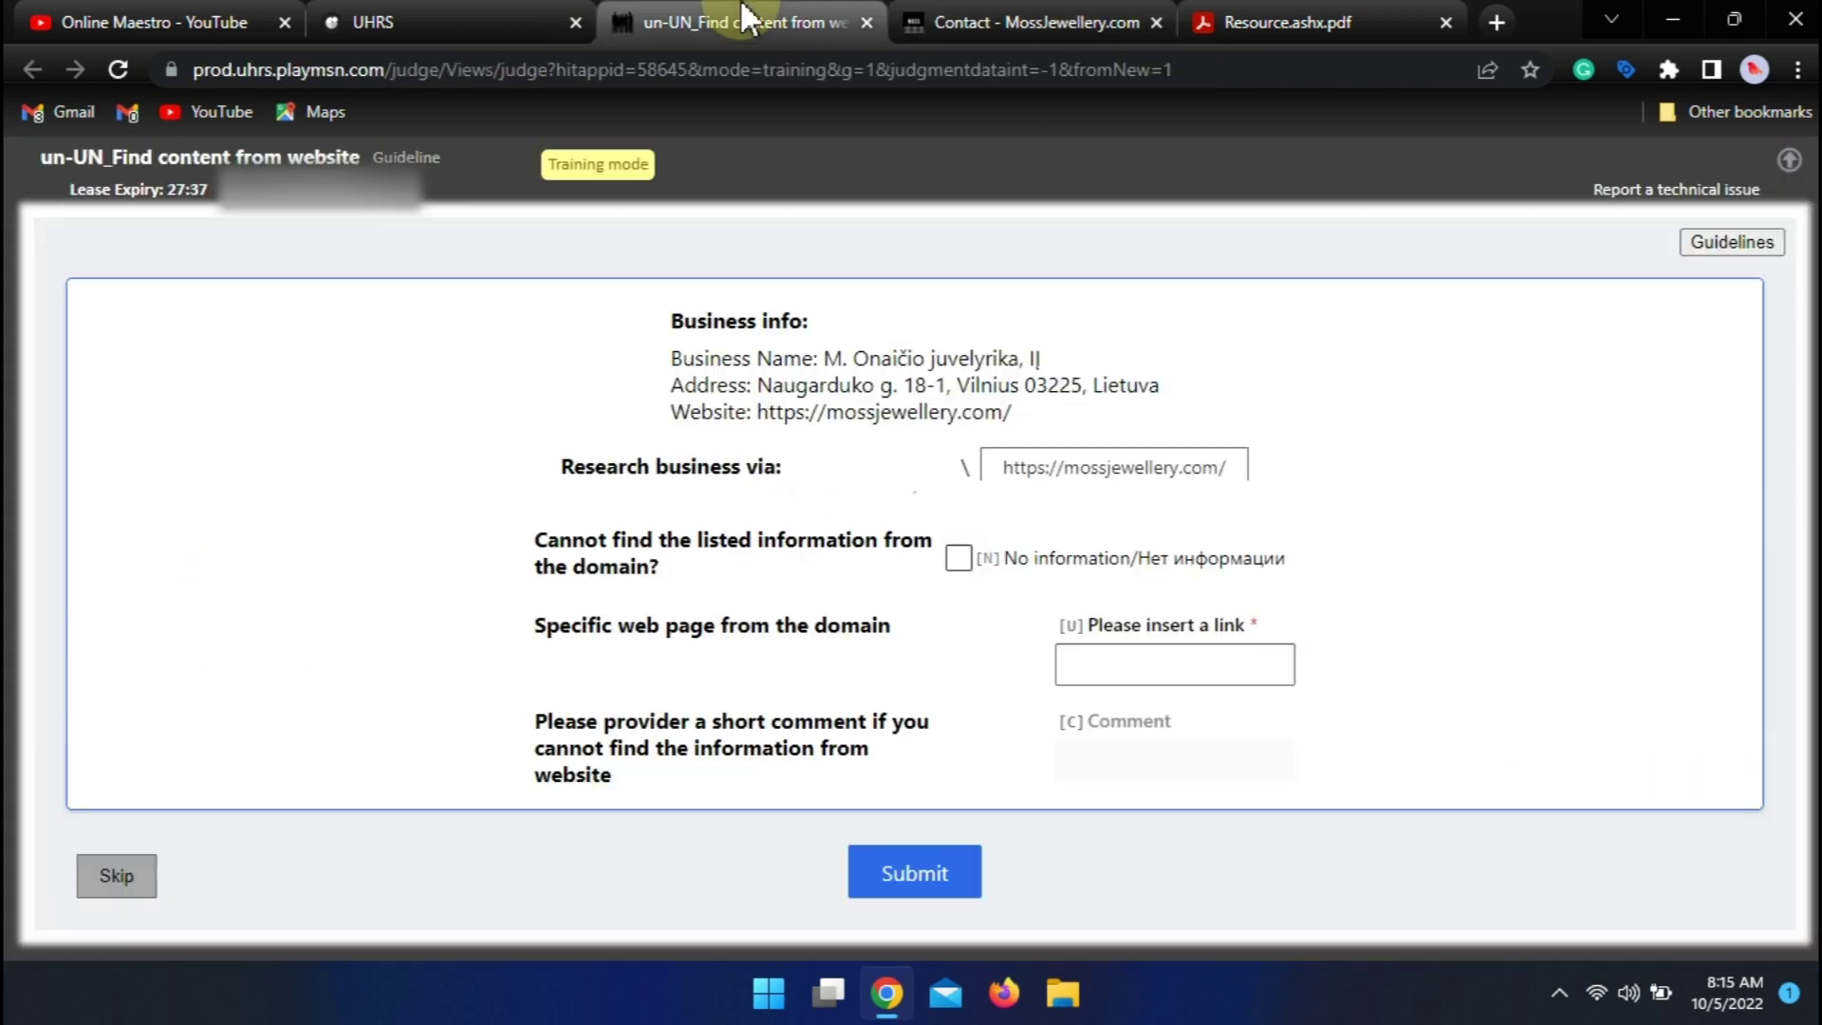
{"action": "left_click", "coordinate": [916, 23]}
{"action": "left_click", "coordinate": [884, 78]}
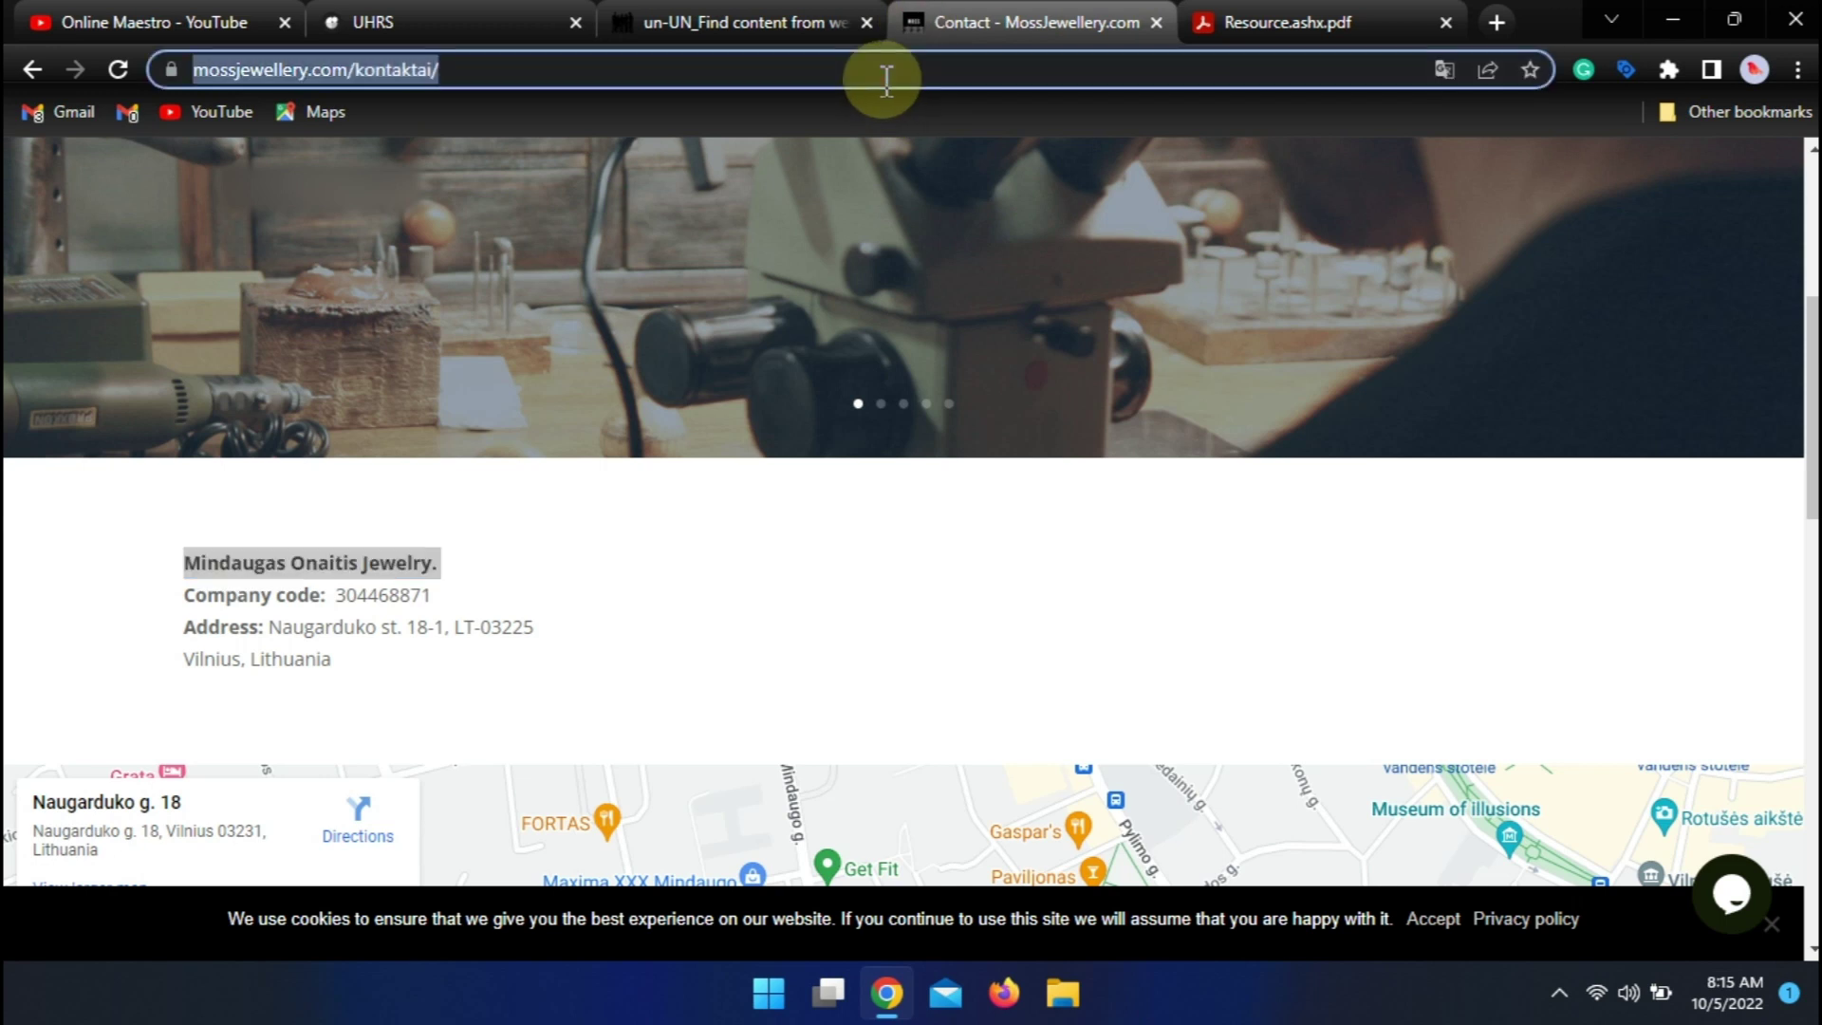
{"action": "left_click", "coordinate": [771, 19]}
{"action": "left_click", "coordinate": [1162, 669]}
{"action": "type", "text": "https://mossjewellery.com/kontaktai/"}
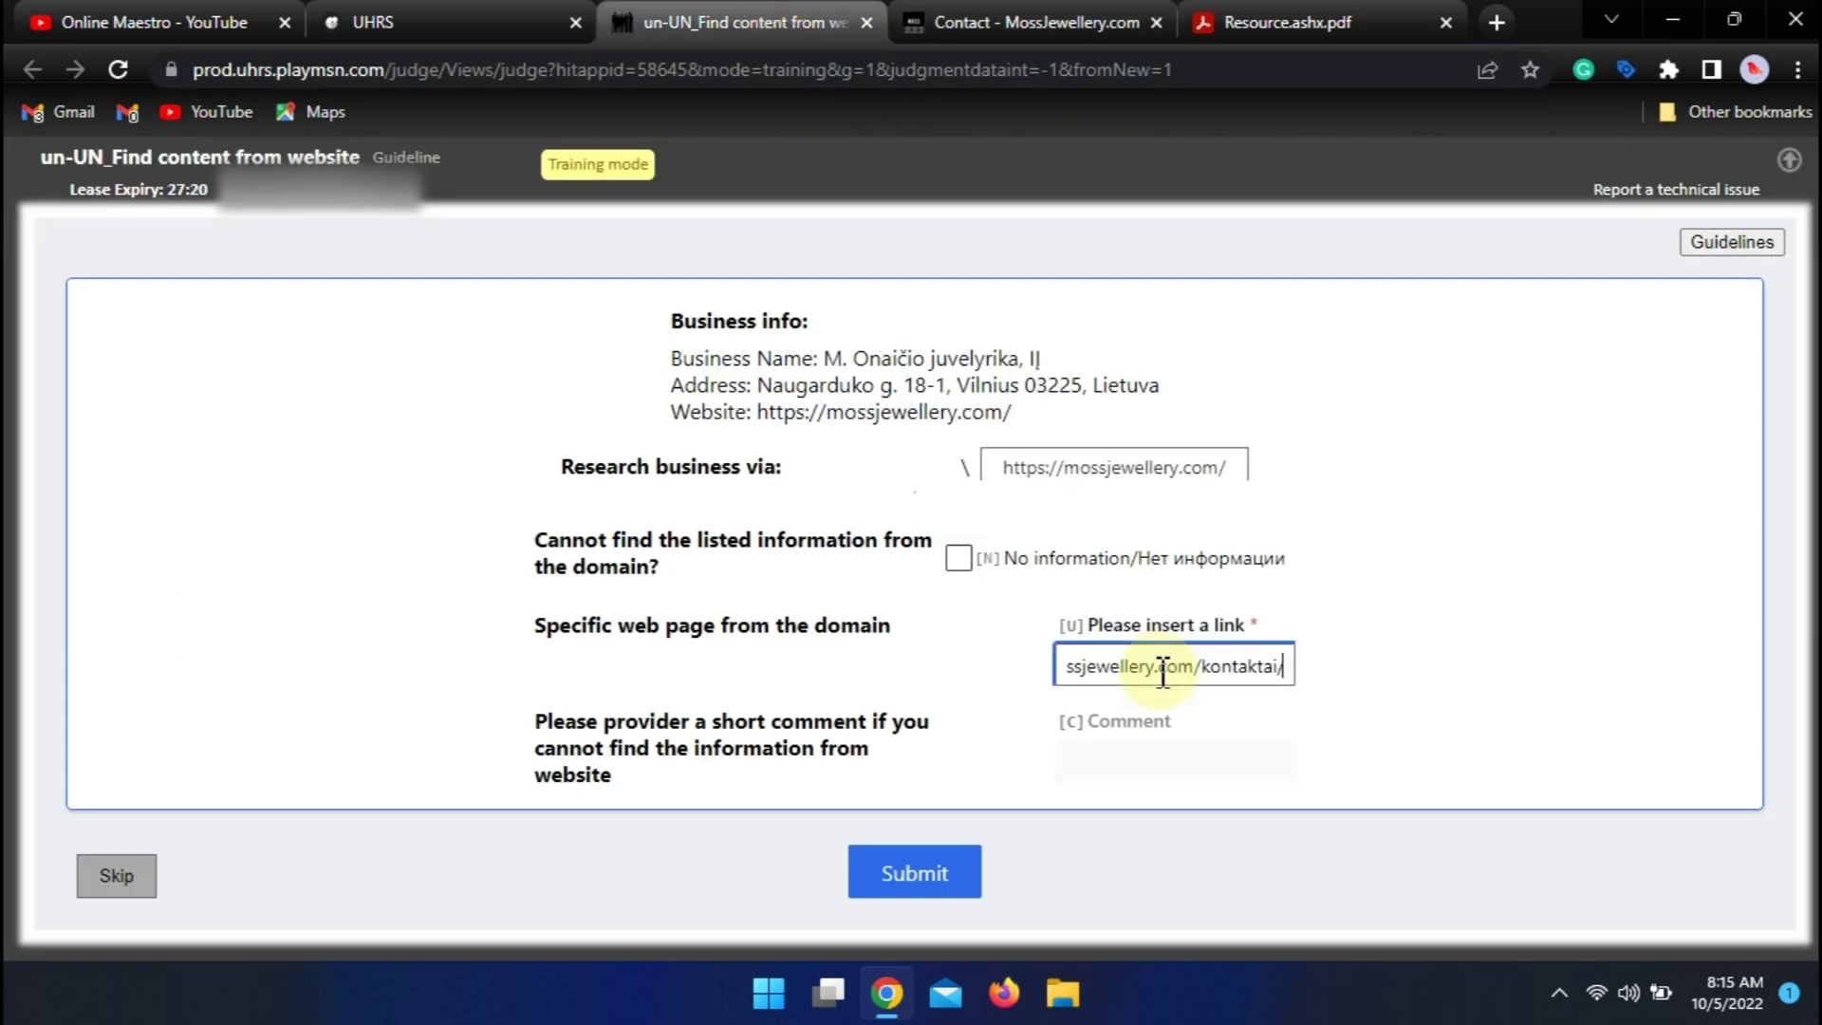
{"action": "left_click", "coordinate": [941, 870]}
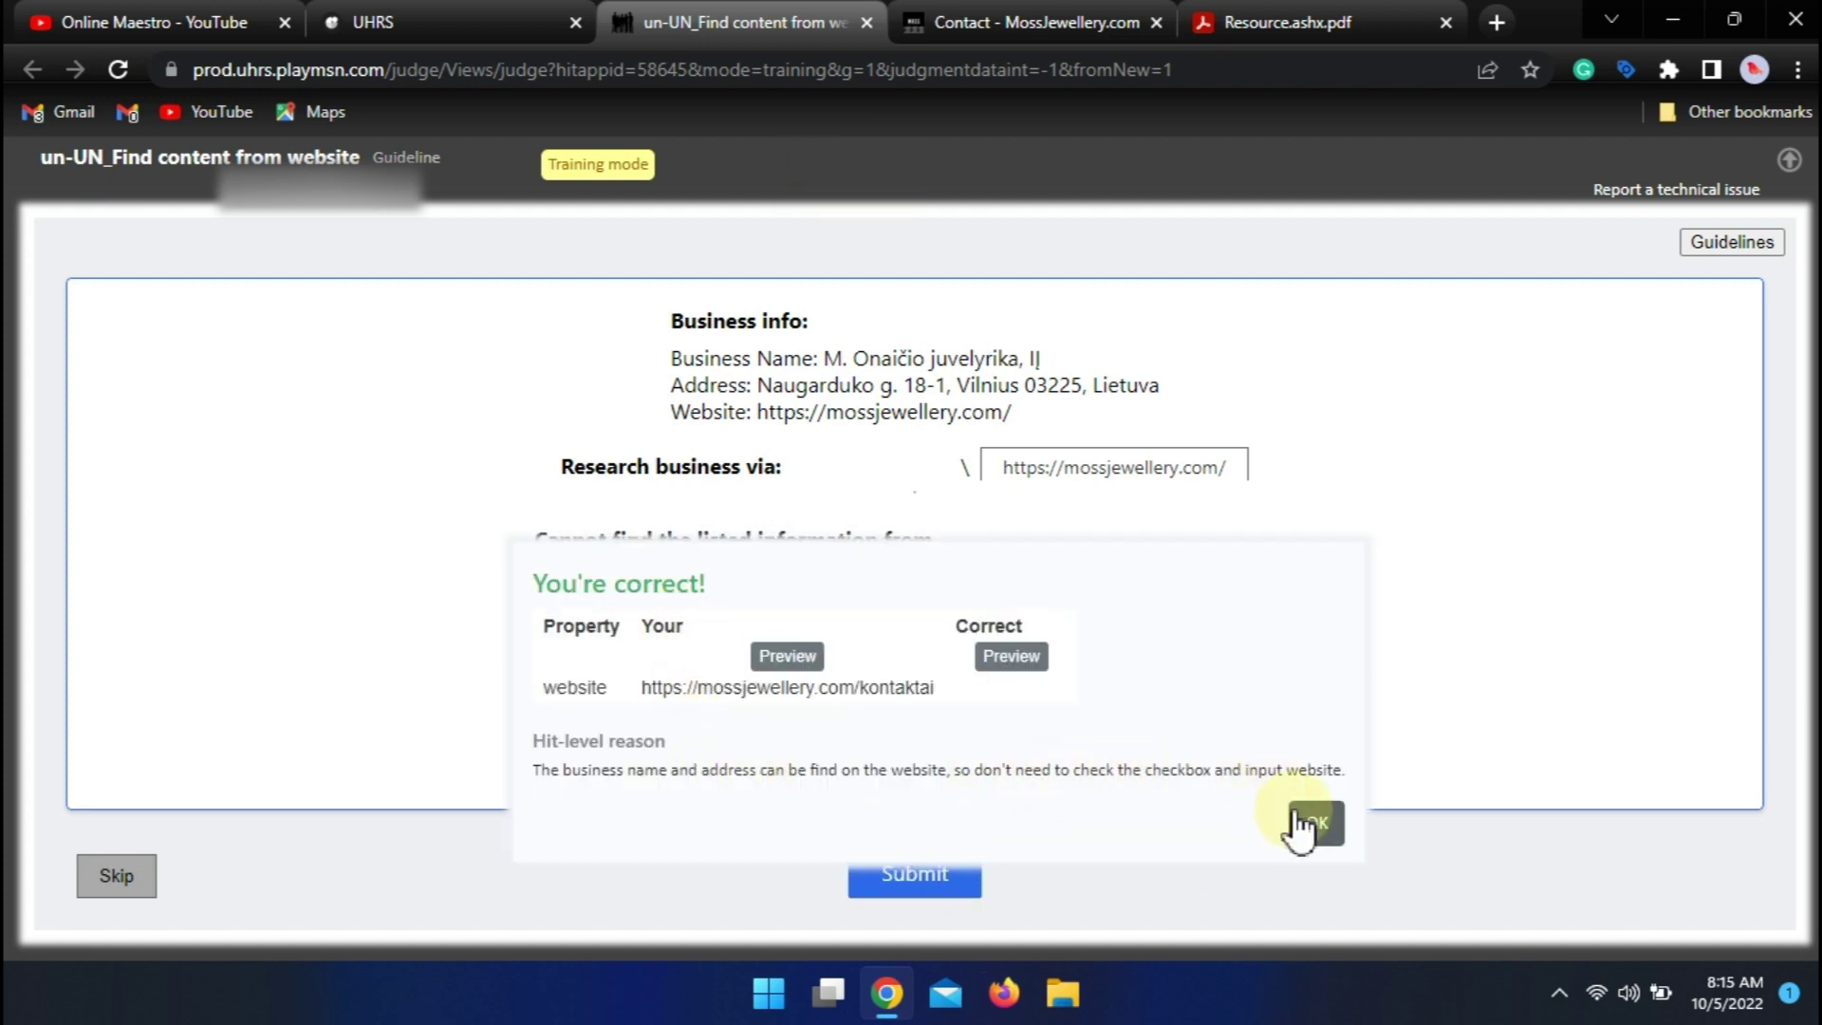
{"action": "left_click", "coordinate": [1316, 826]}
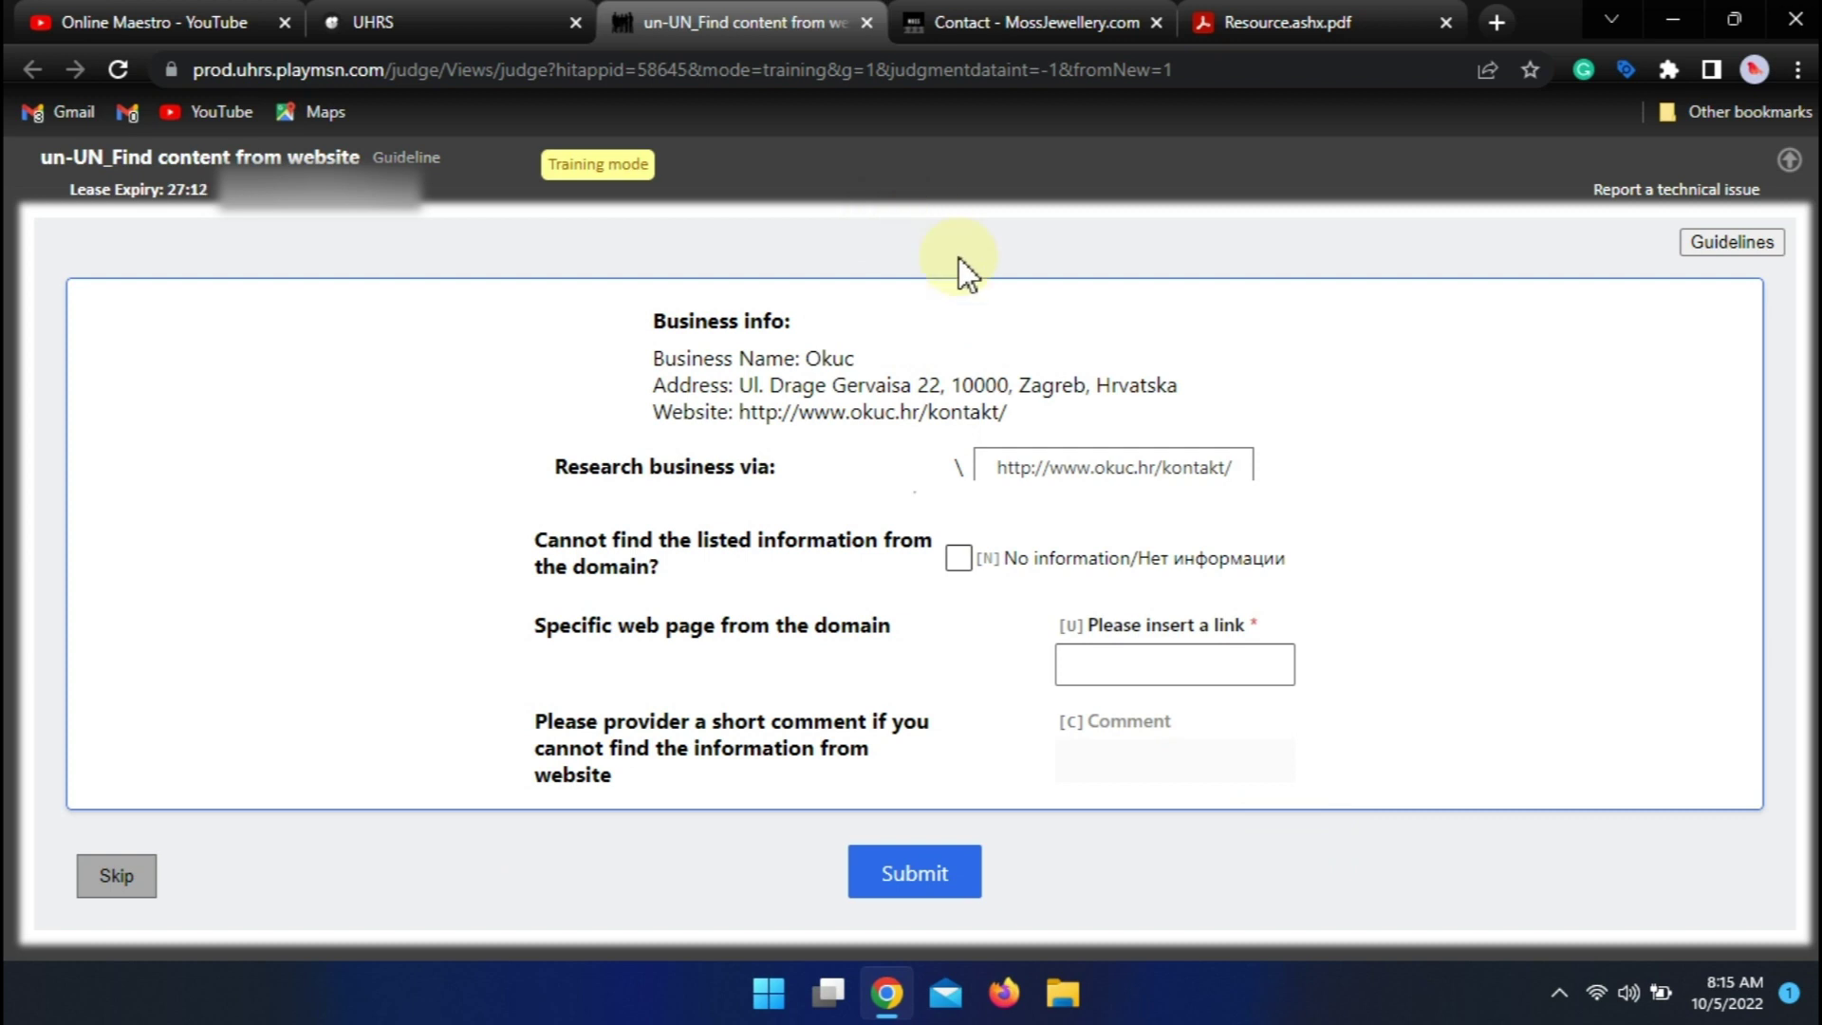
- Open the Okuc website from the task, close the old jewellery page, and translate the contact page into English
{"action": "left_click", "coordinate": [1104, 467]}
{"action": "left_click", "coordinate": [1204, 22]}
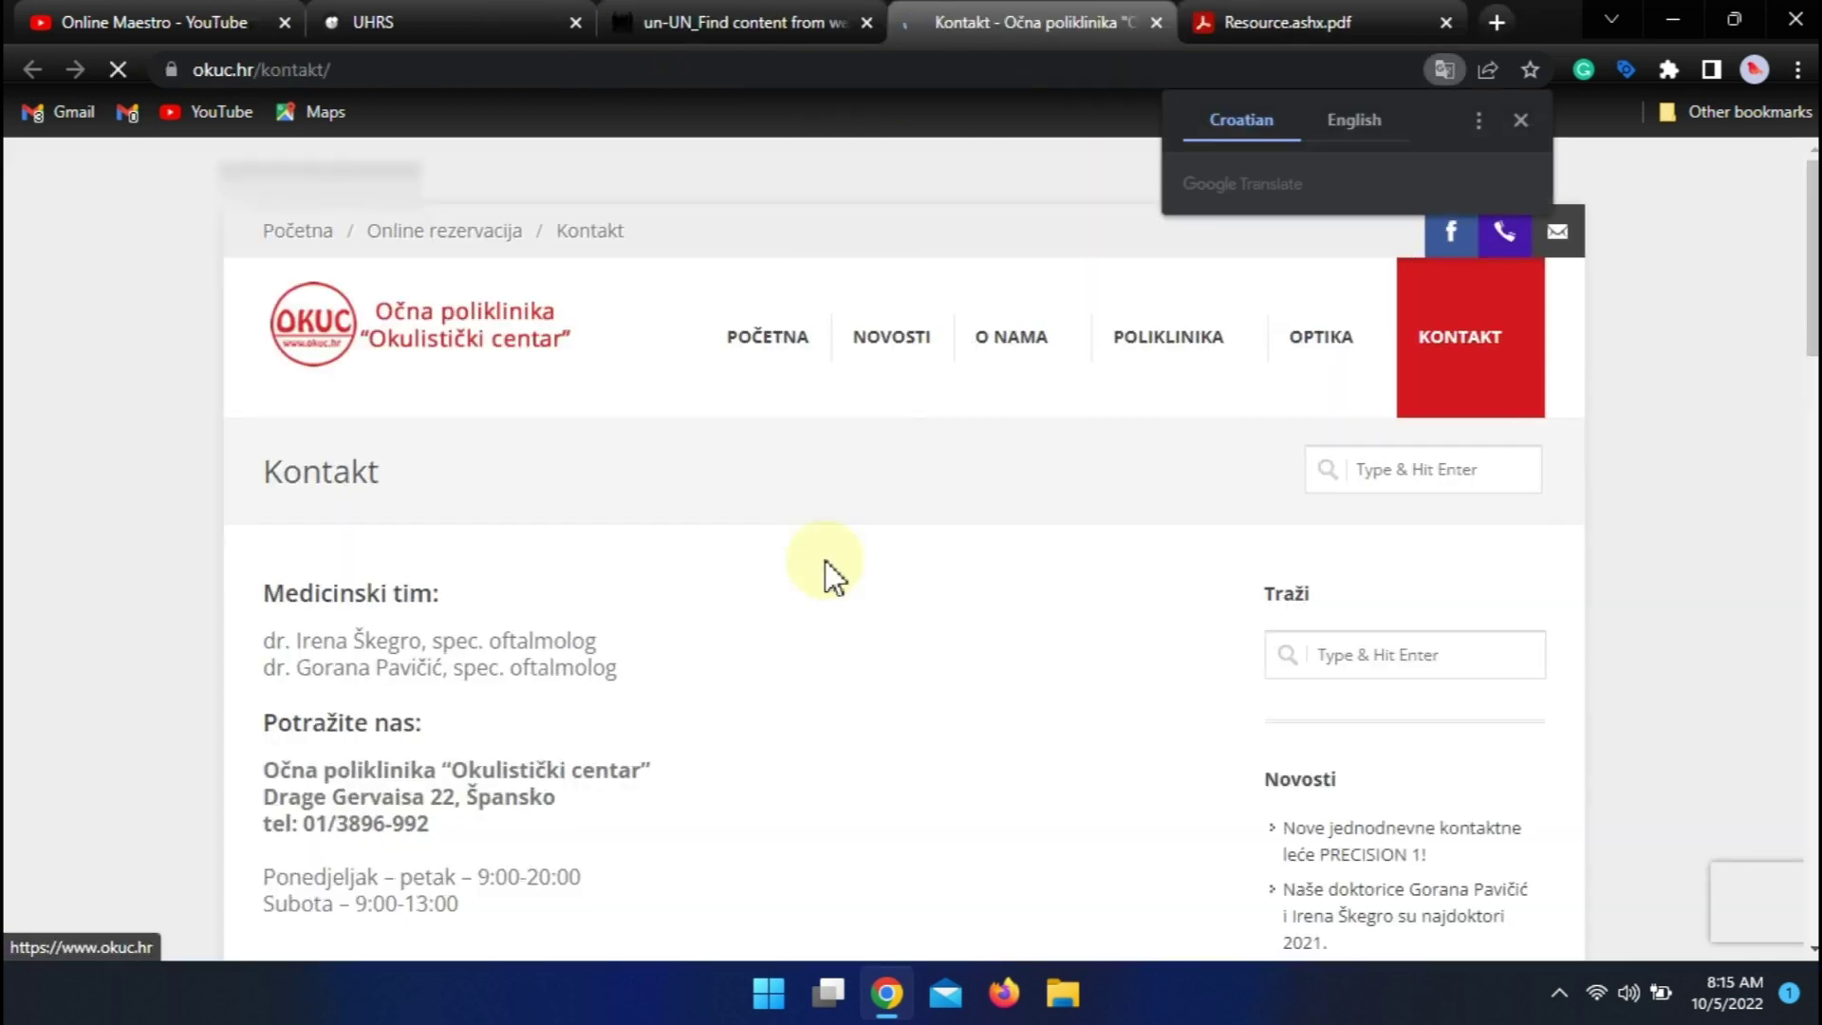
{"action": "left_click", "coordinate": [1345, 118]}
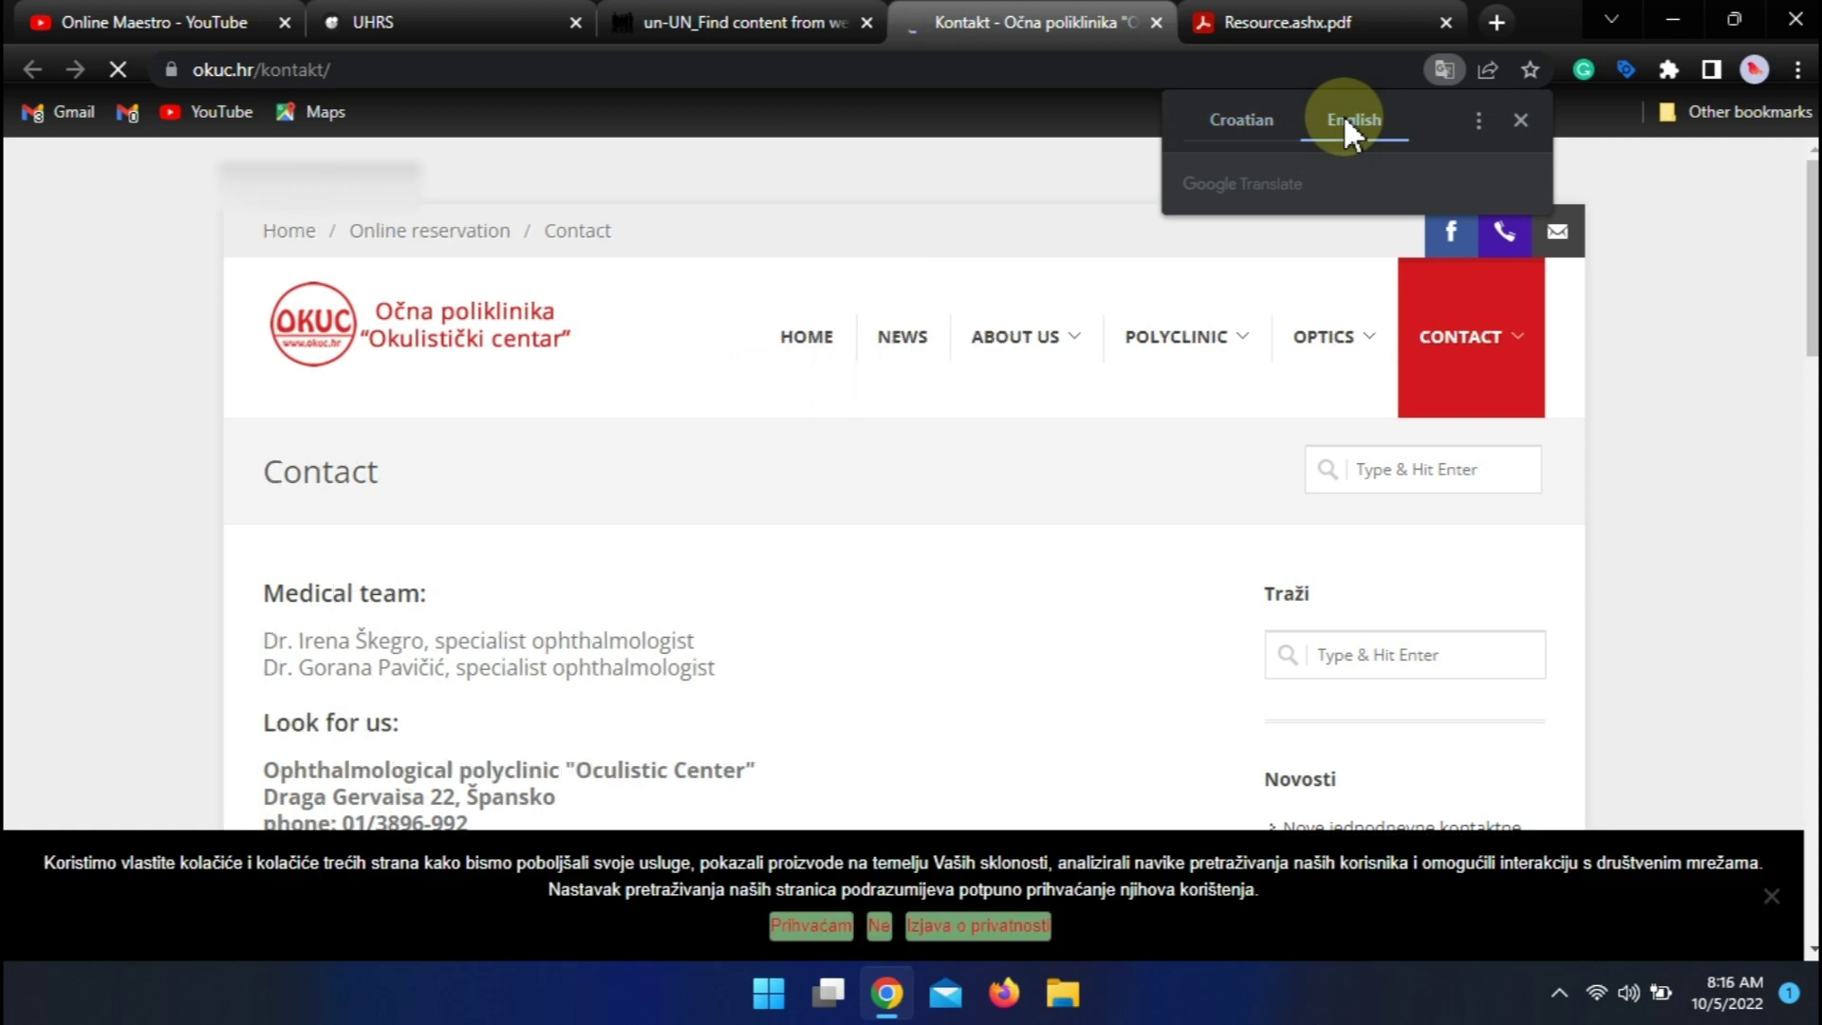
- Compare the task's Okuc business info with the clinic names and addresses listed on the contact page
{"action": "left_click", "coordinate": [747, 19]}
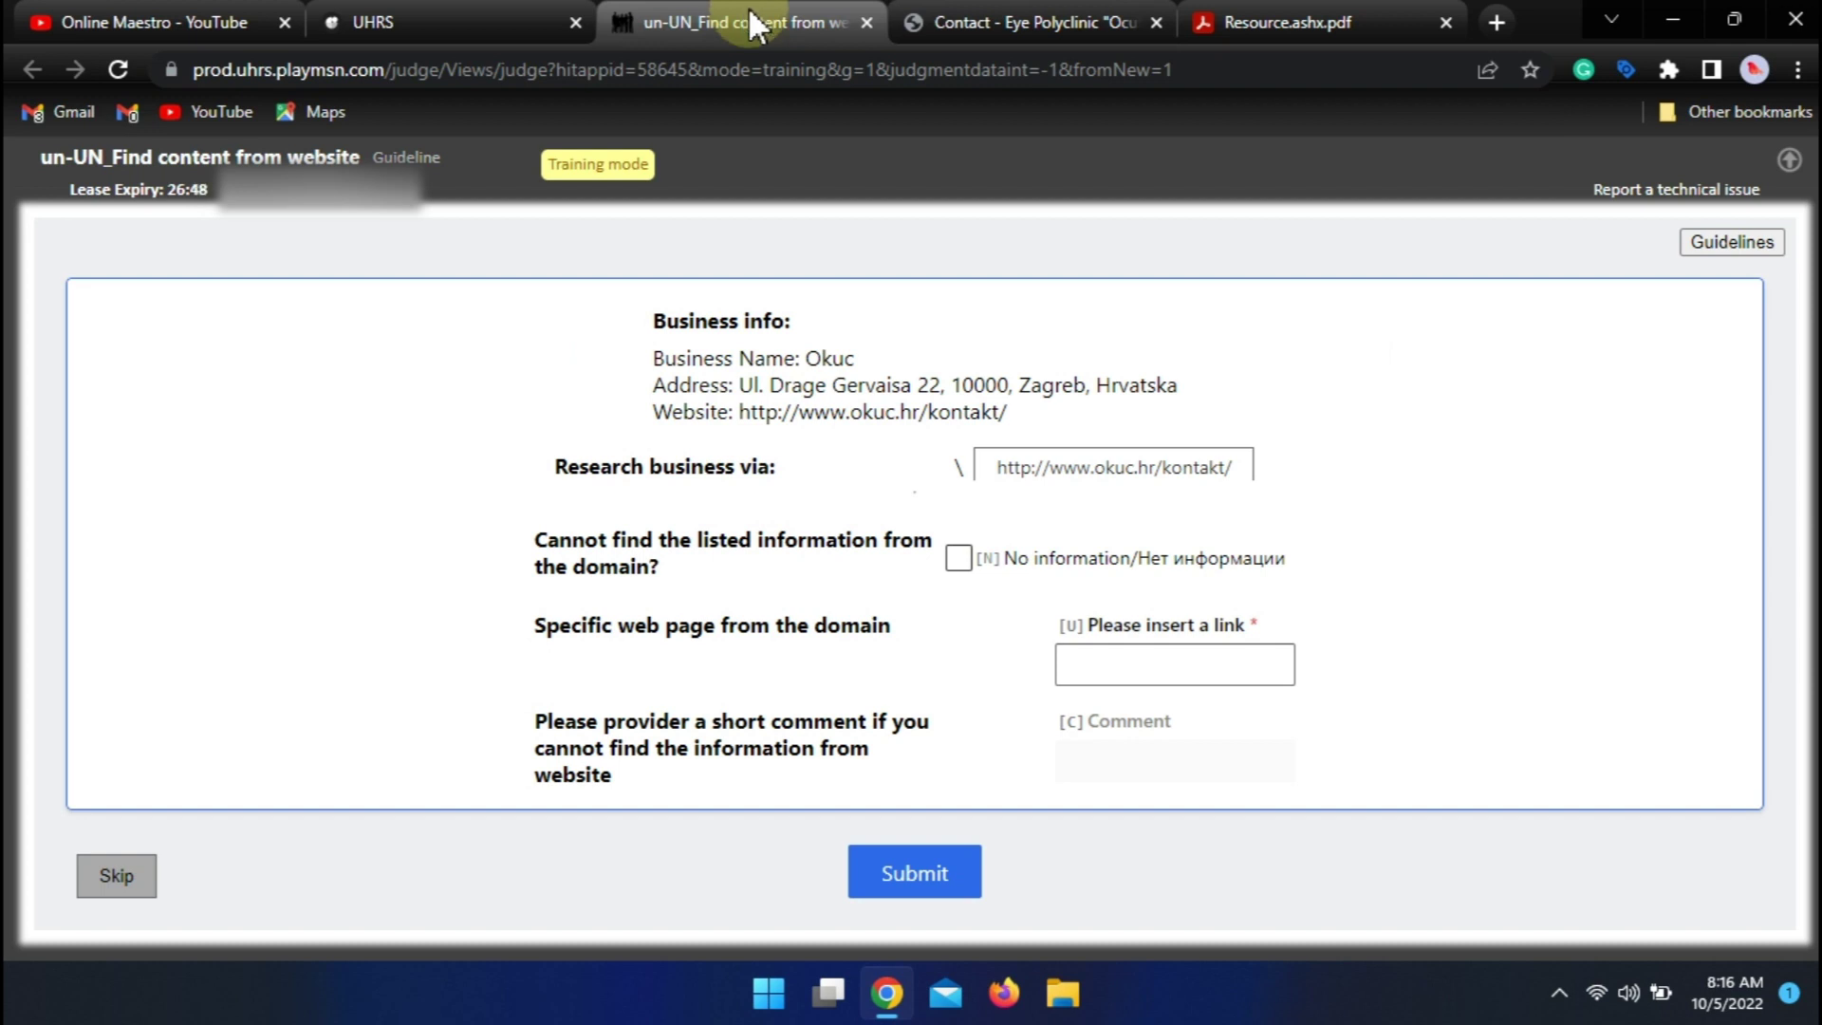
{"action": "left_click", "coordinate": [1001, 19]}
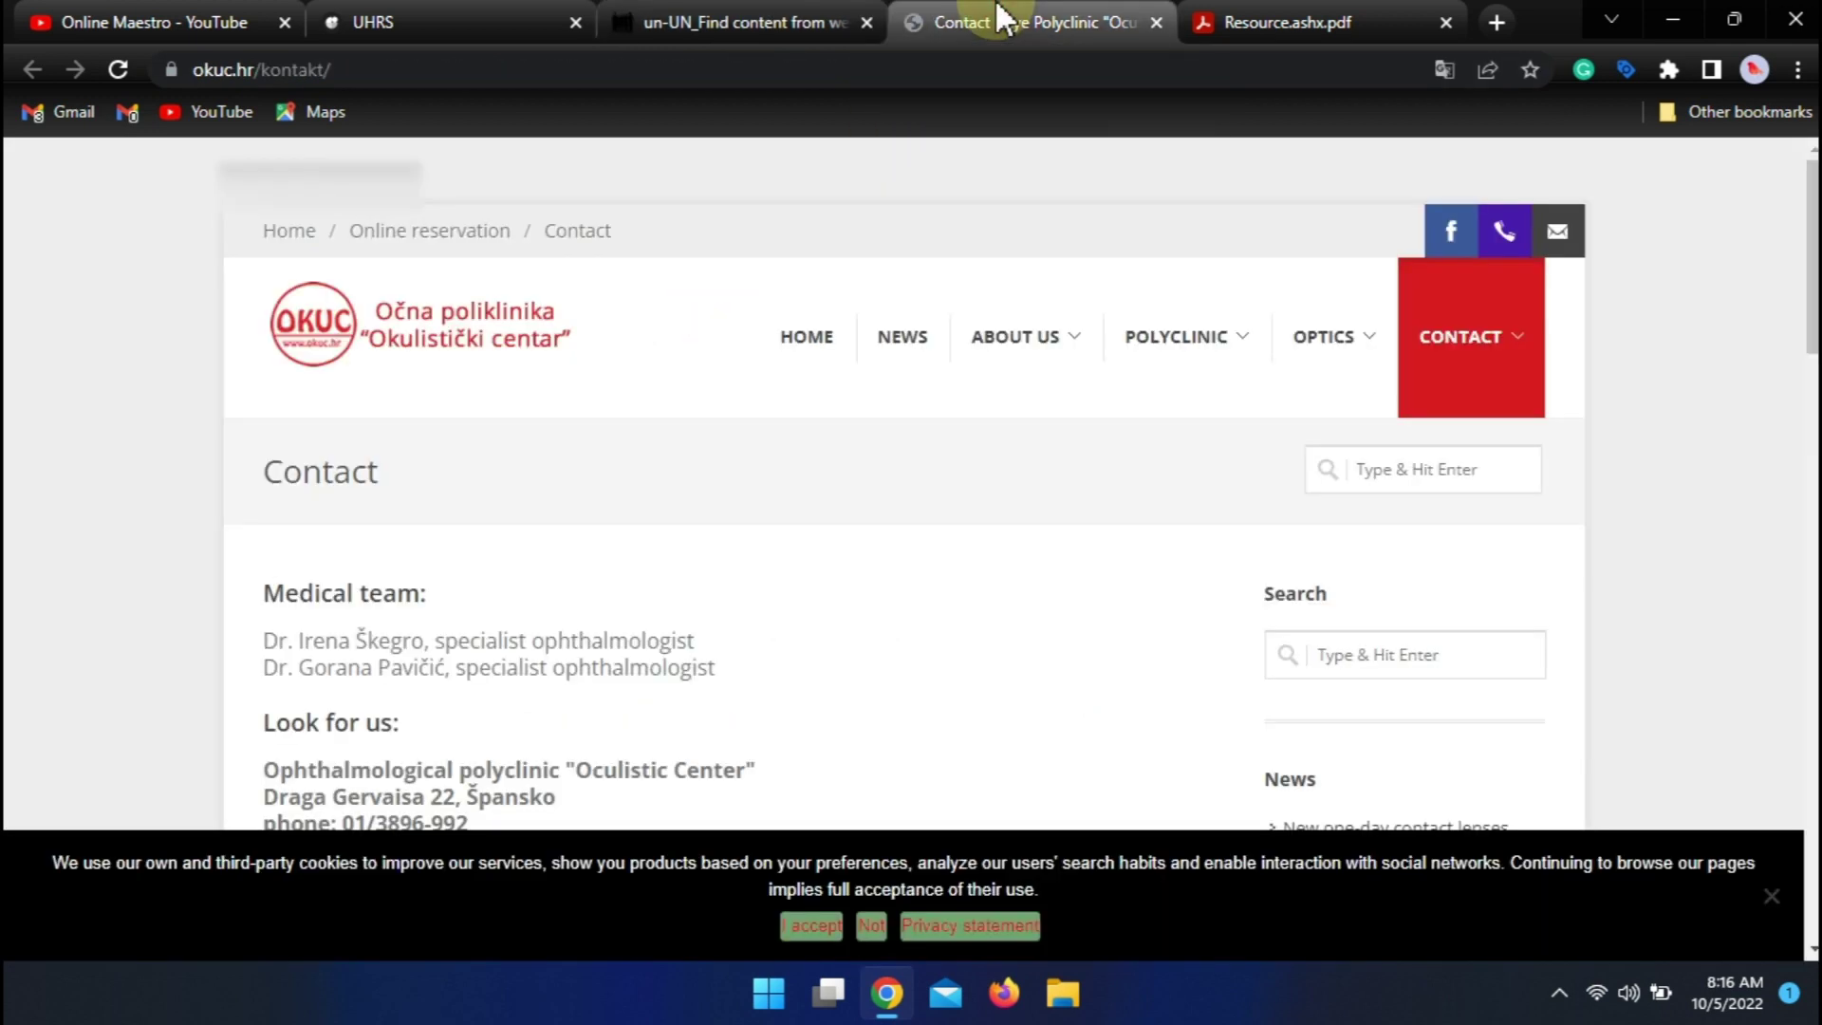
{"action": "scroll", "coordinate": [1773, 381], "scroll_direction": "down", "scroll_amount": 2}
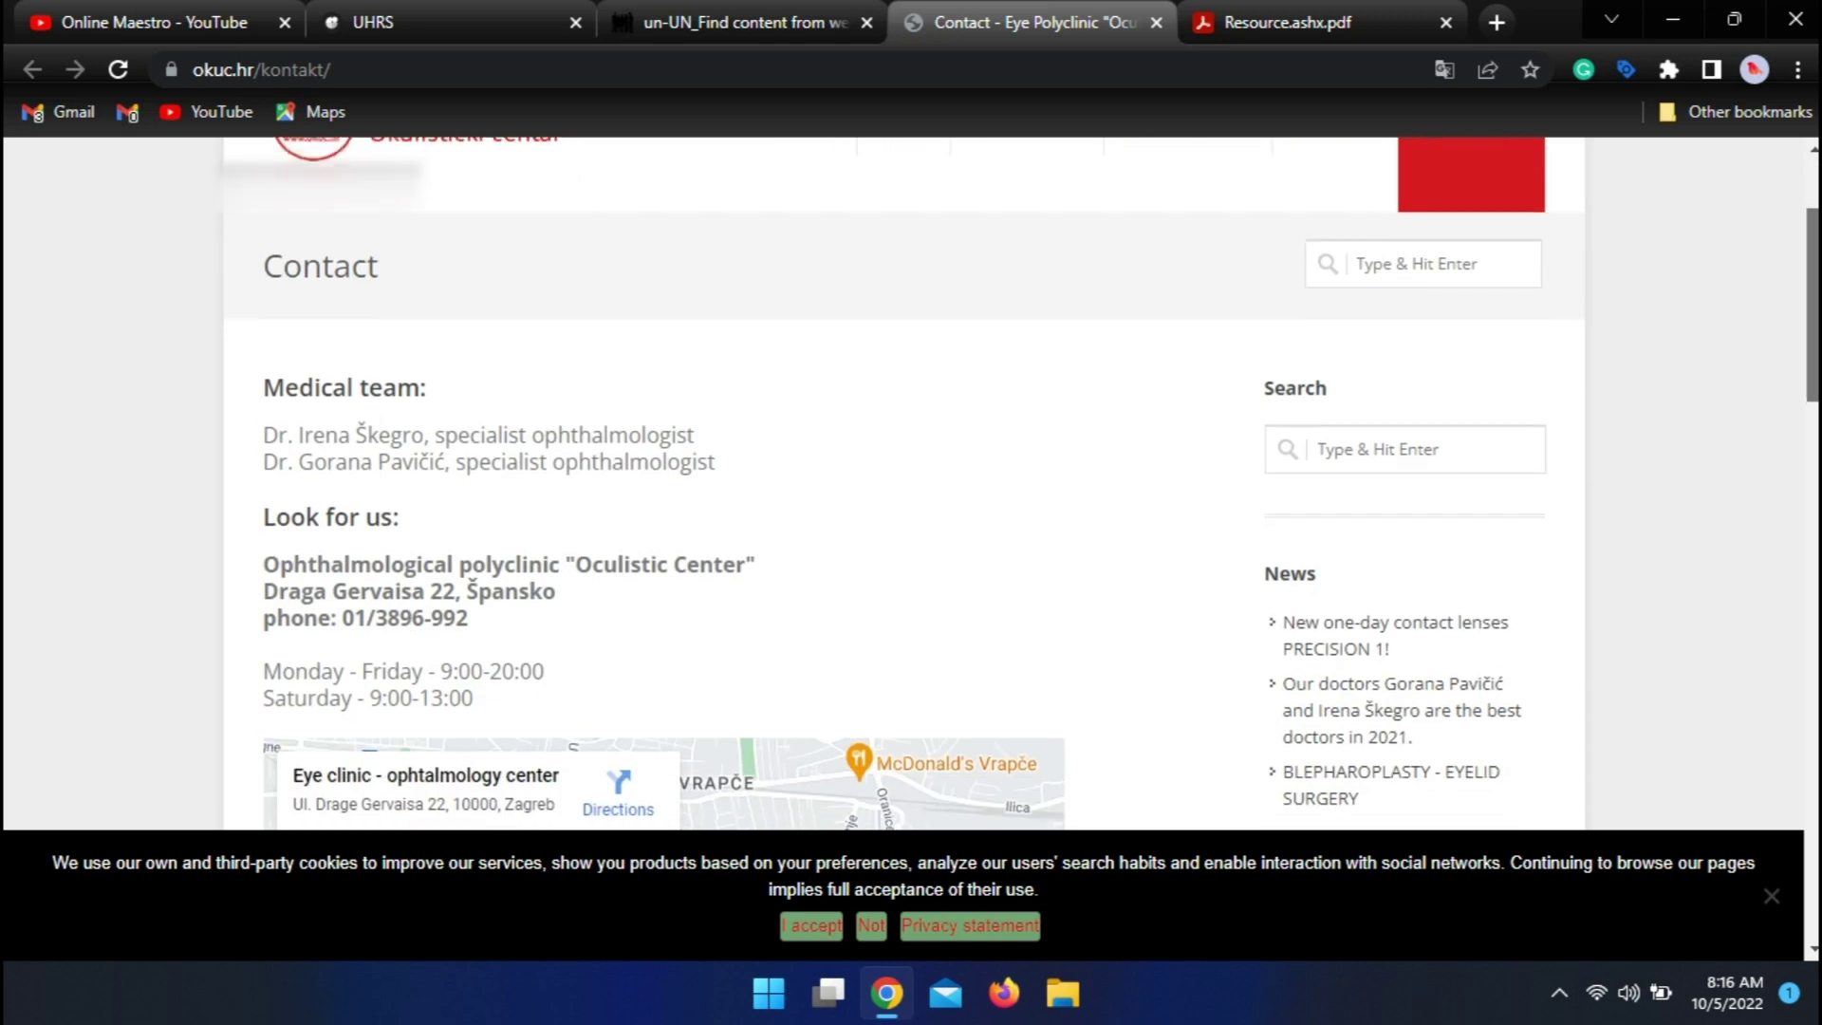
{"action": "scroll", "coordinate": [1022, 484], "scroll_direction": "down", "scroll_amount": 3}
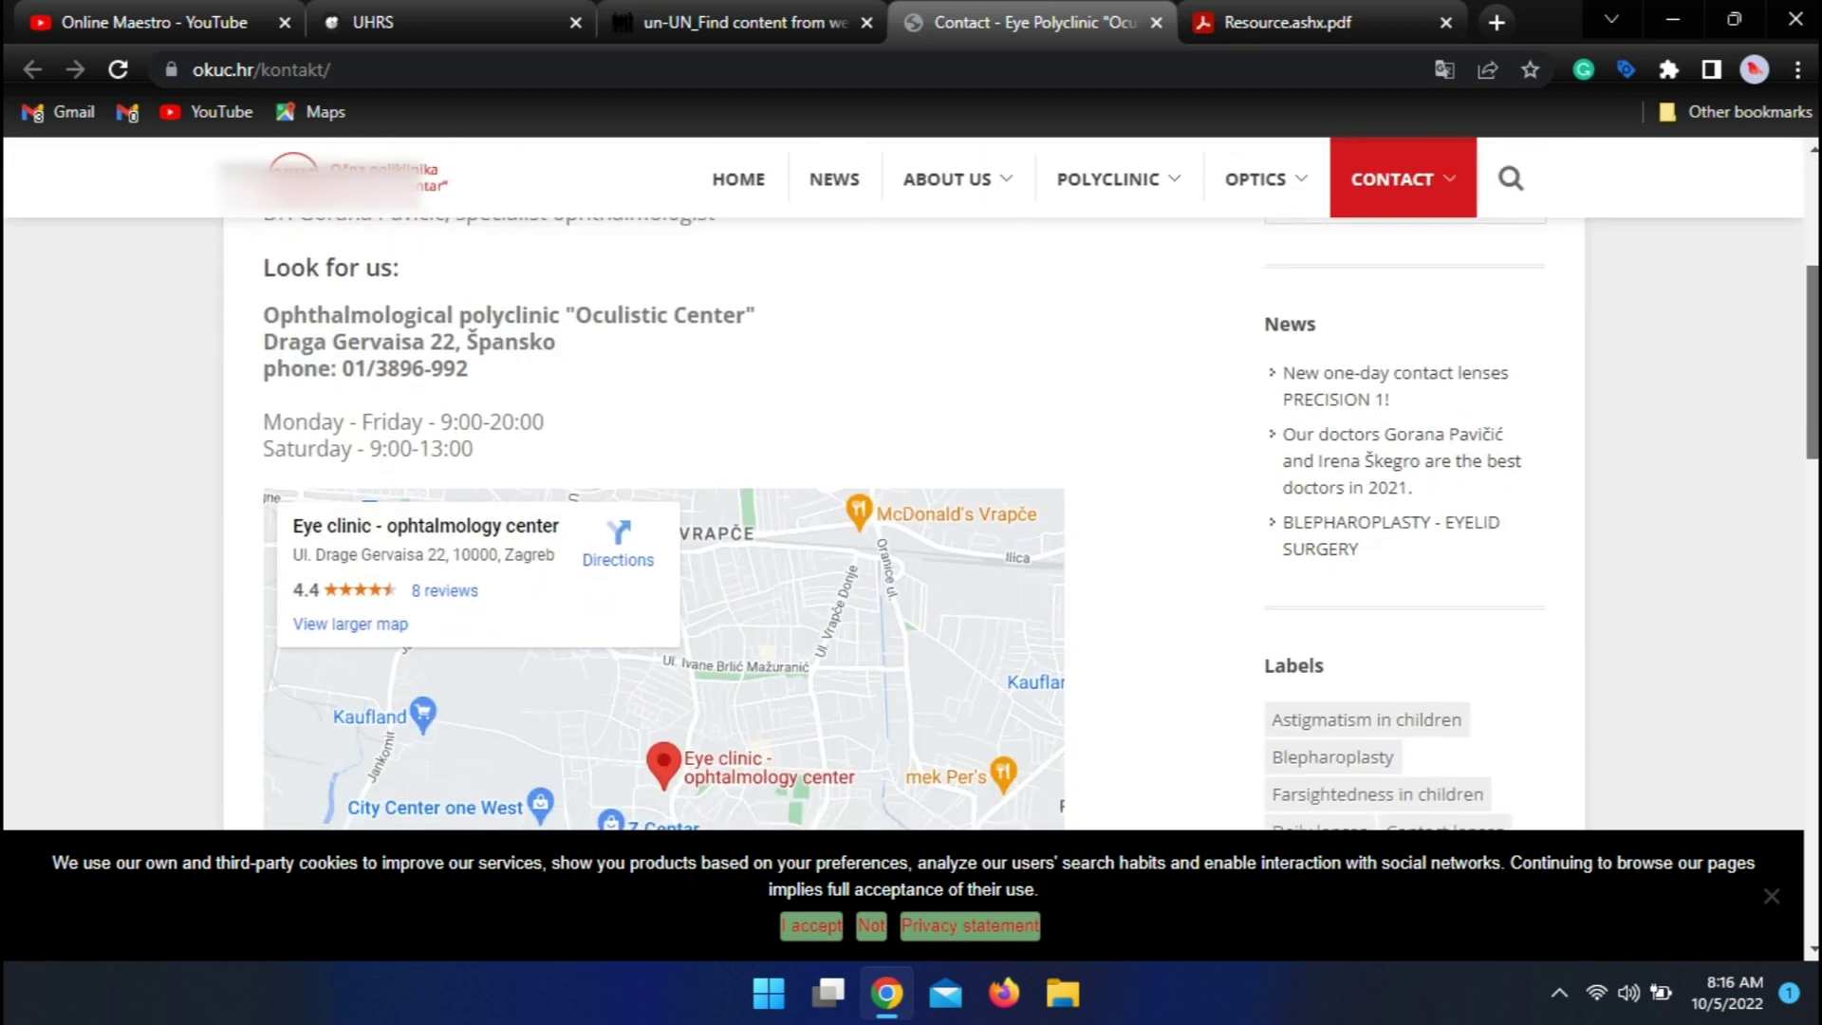
{"action": "scroll", "coordinate": [911, 518], "scroll_direction": "down", "scroll_amount": 9}
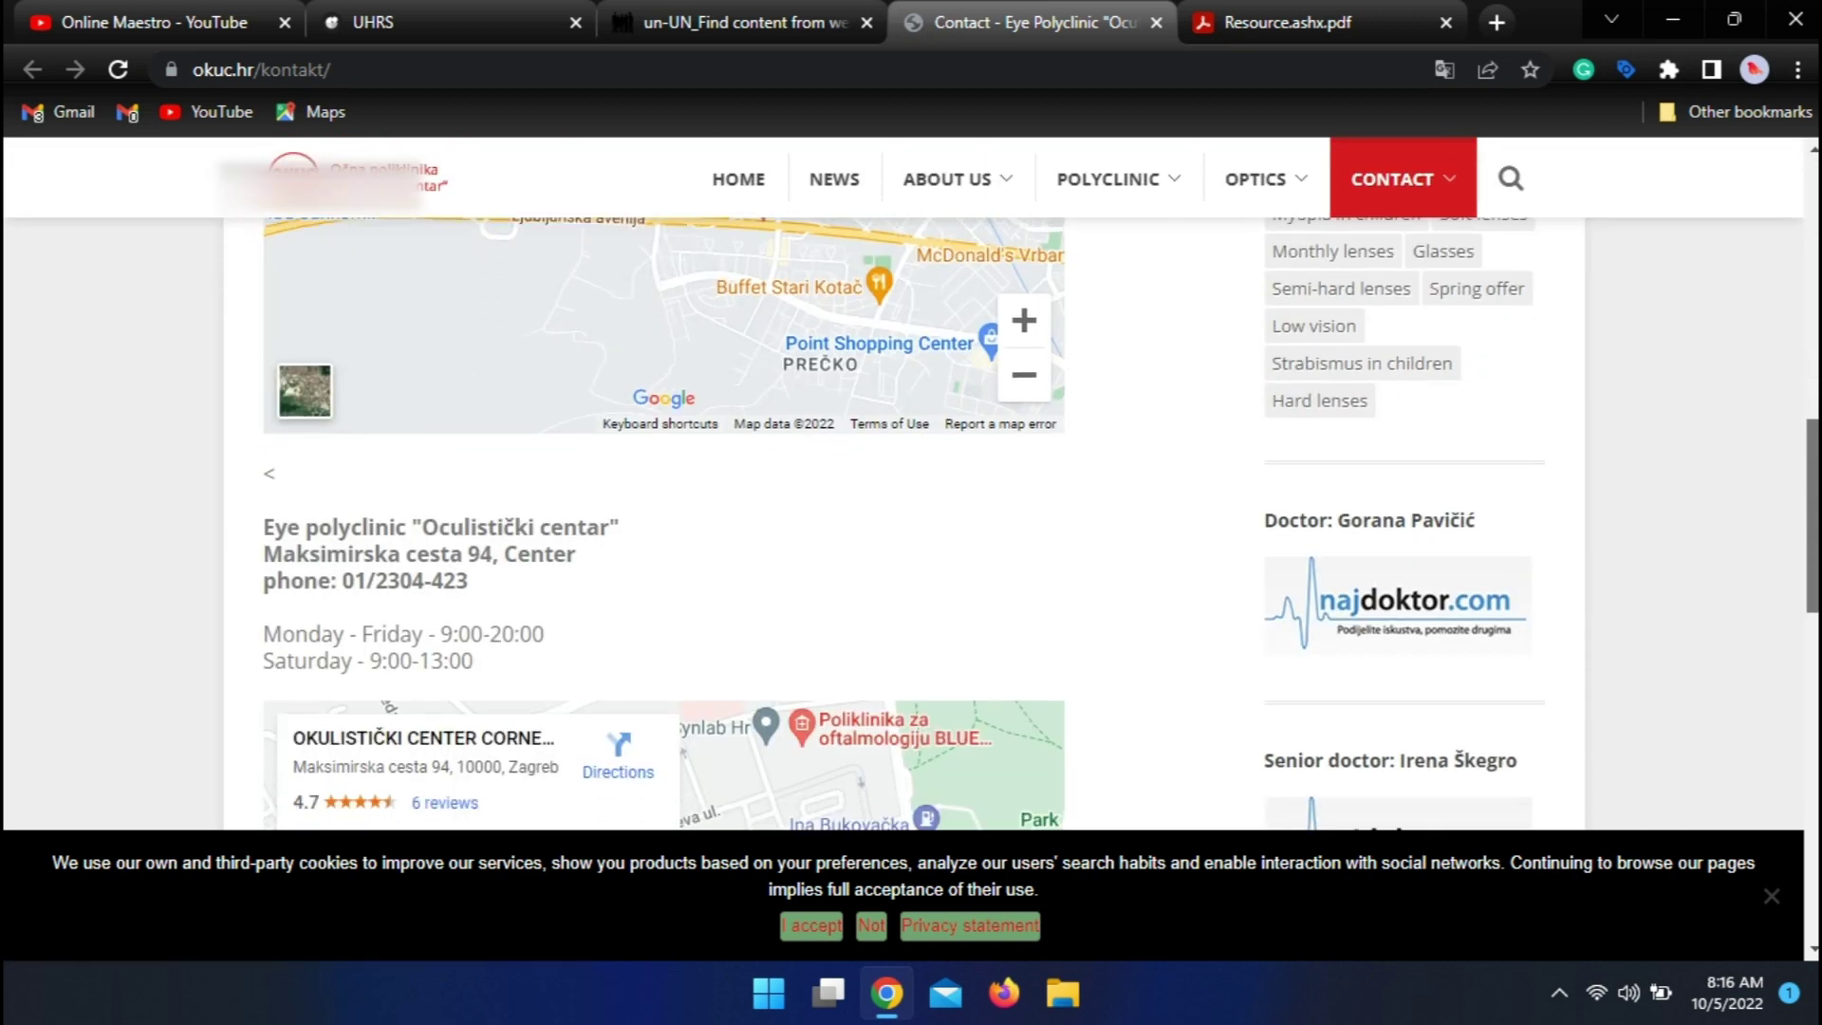
{"action": "left_click_drag", "start_coordinate": [1803, 664], "coordinate": [1793, 389]}
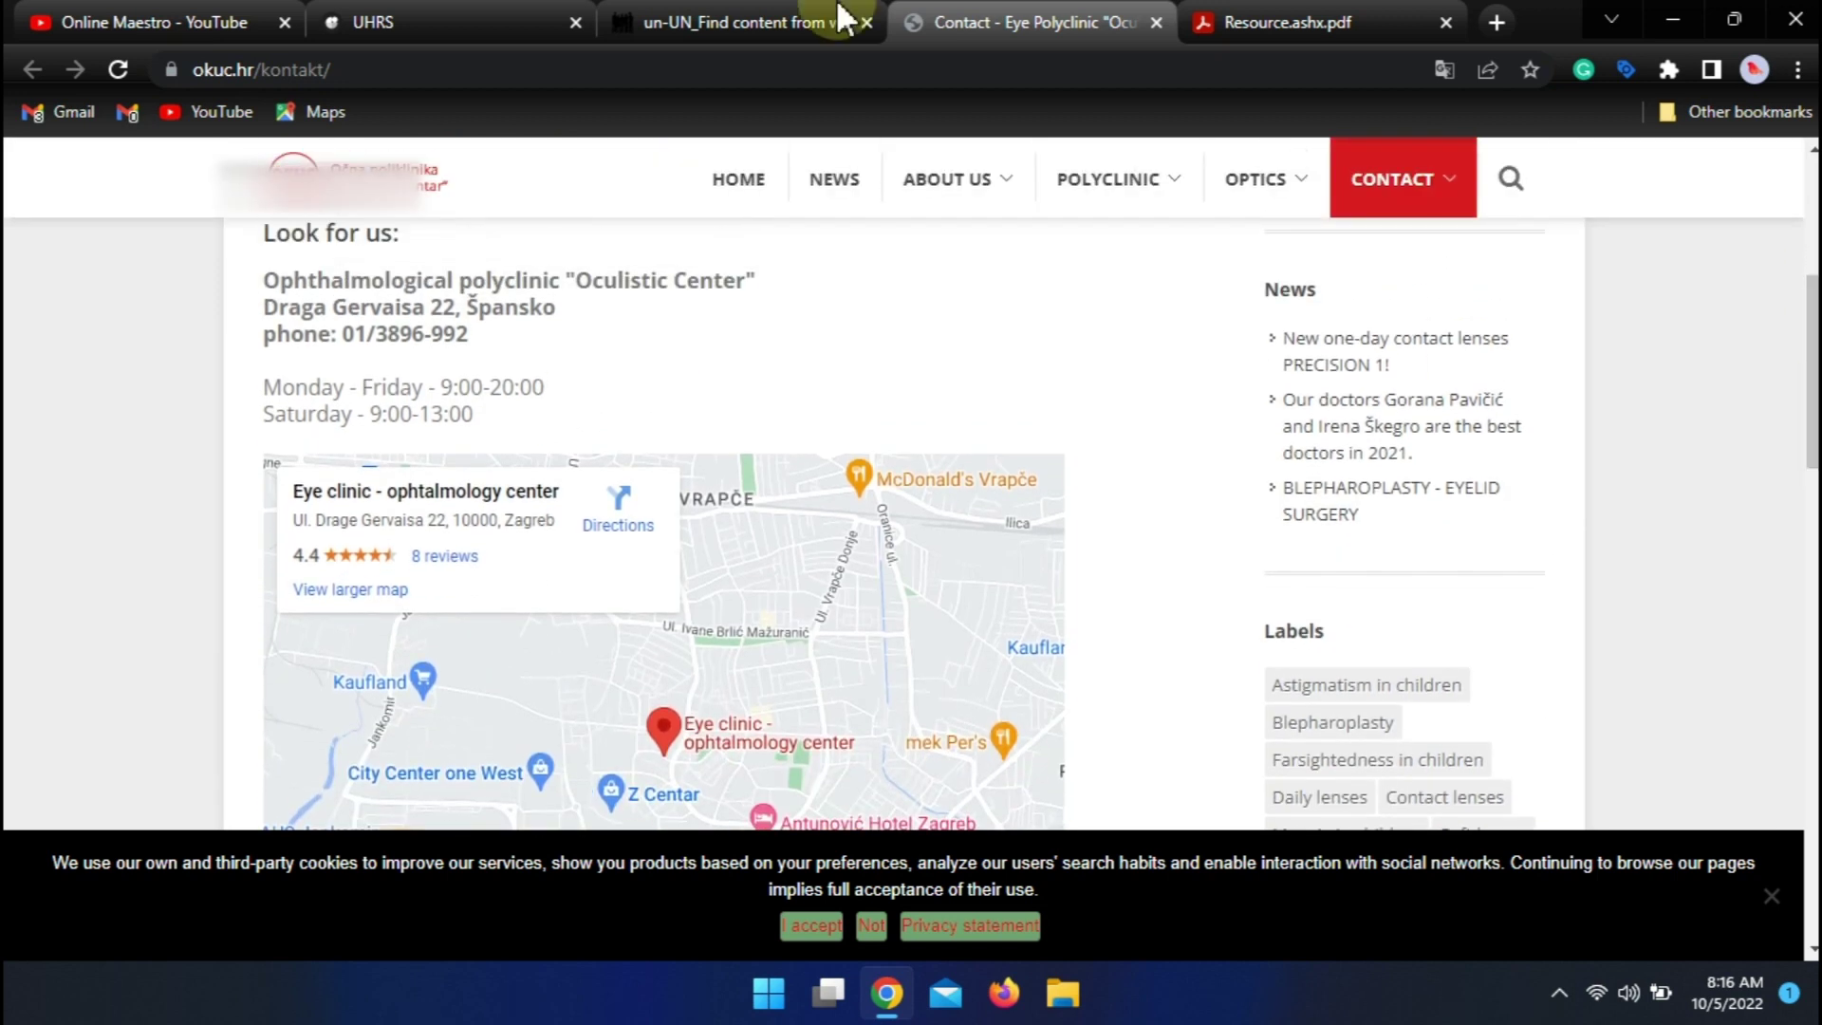
- Recheck the task's Okuc address against the contact page's clinic section, embedded map and footer details
{"action": "left_click", "coordinate": [731, 17]}
{"action": "left_click", "coordinate": [1000, 19]}
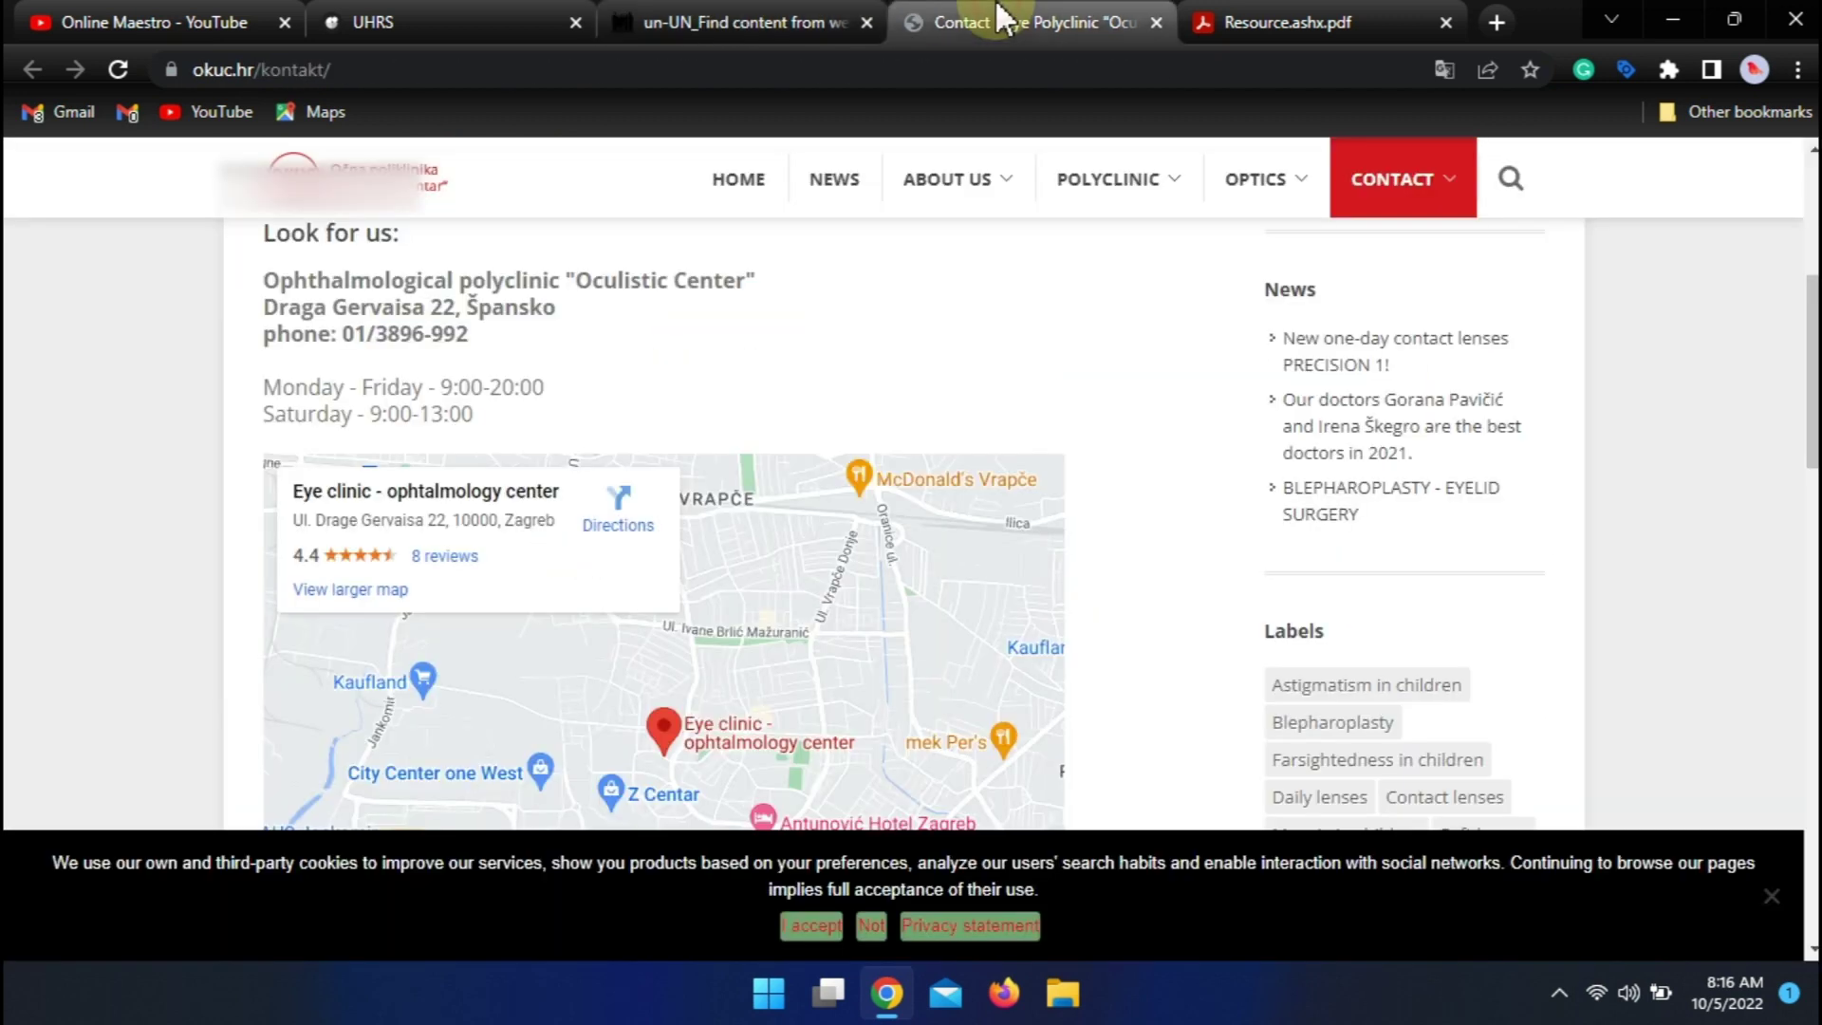
{"action": "left_click", "coordinate": [731, 17]}
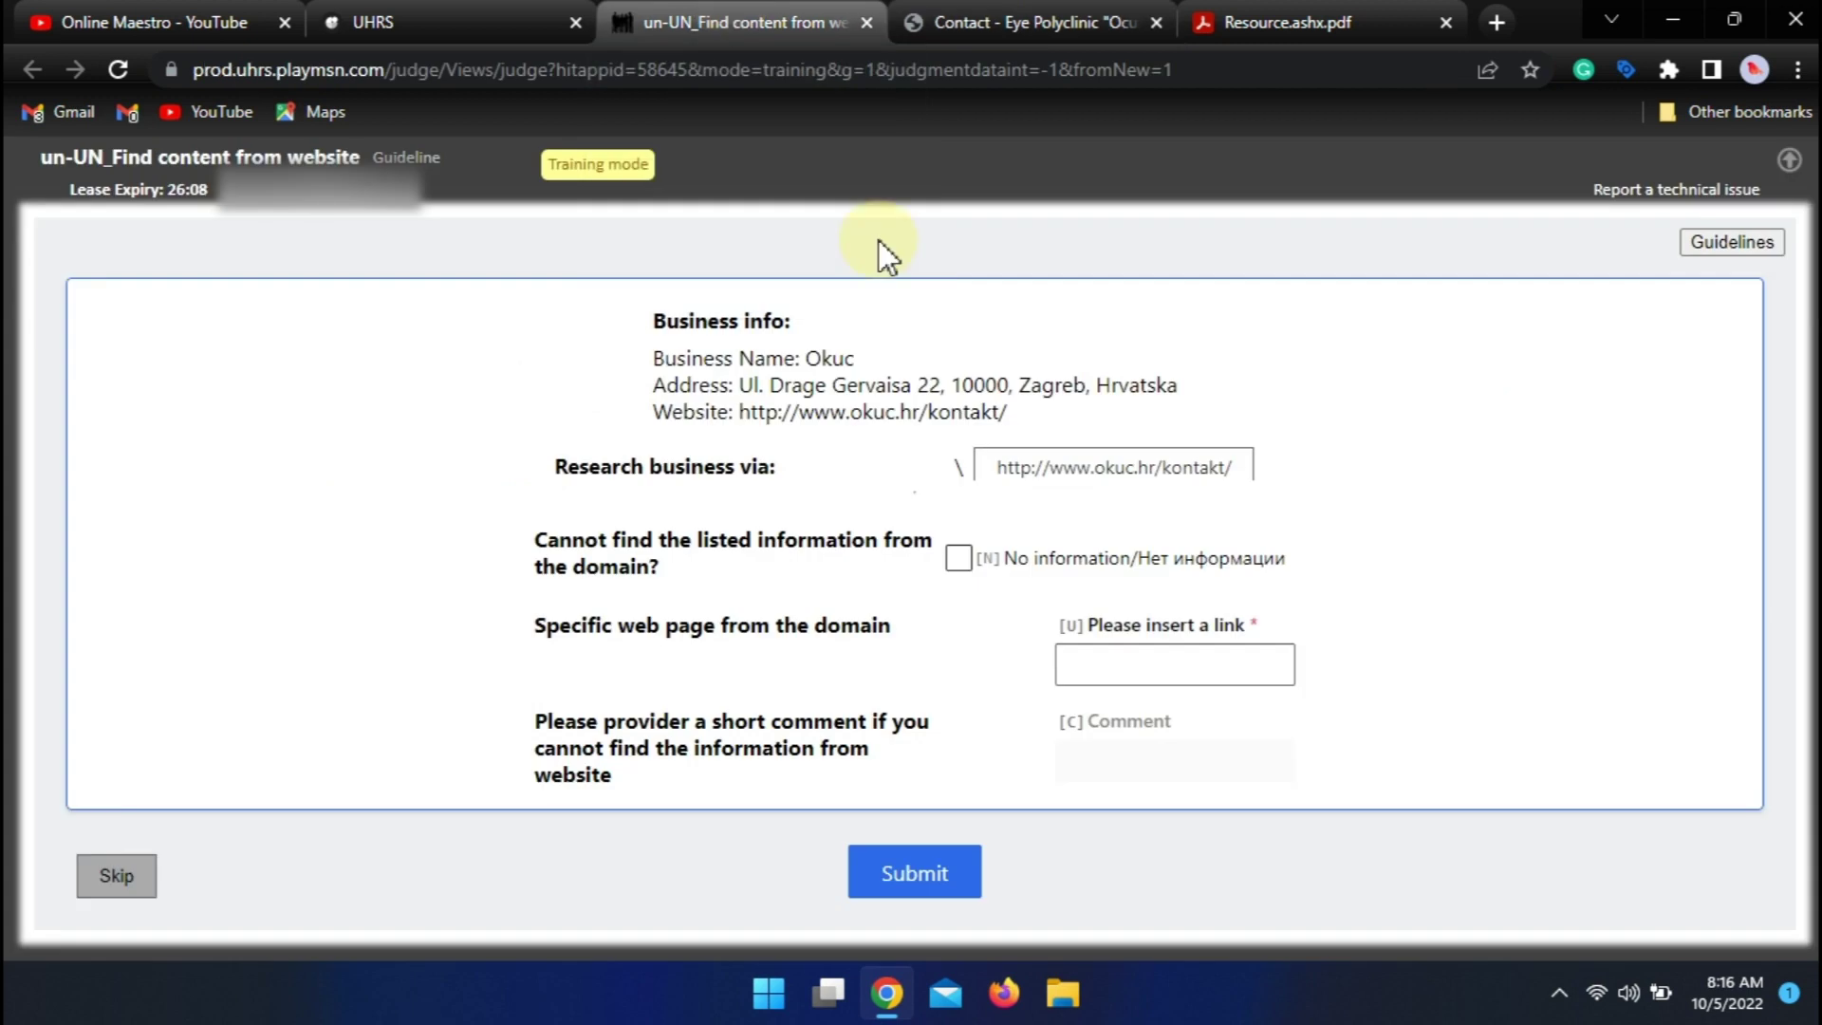
{"action": "triple_click", "coordinate": [1025, 390]}
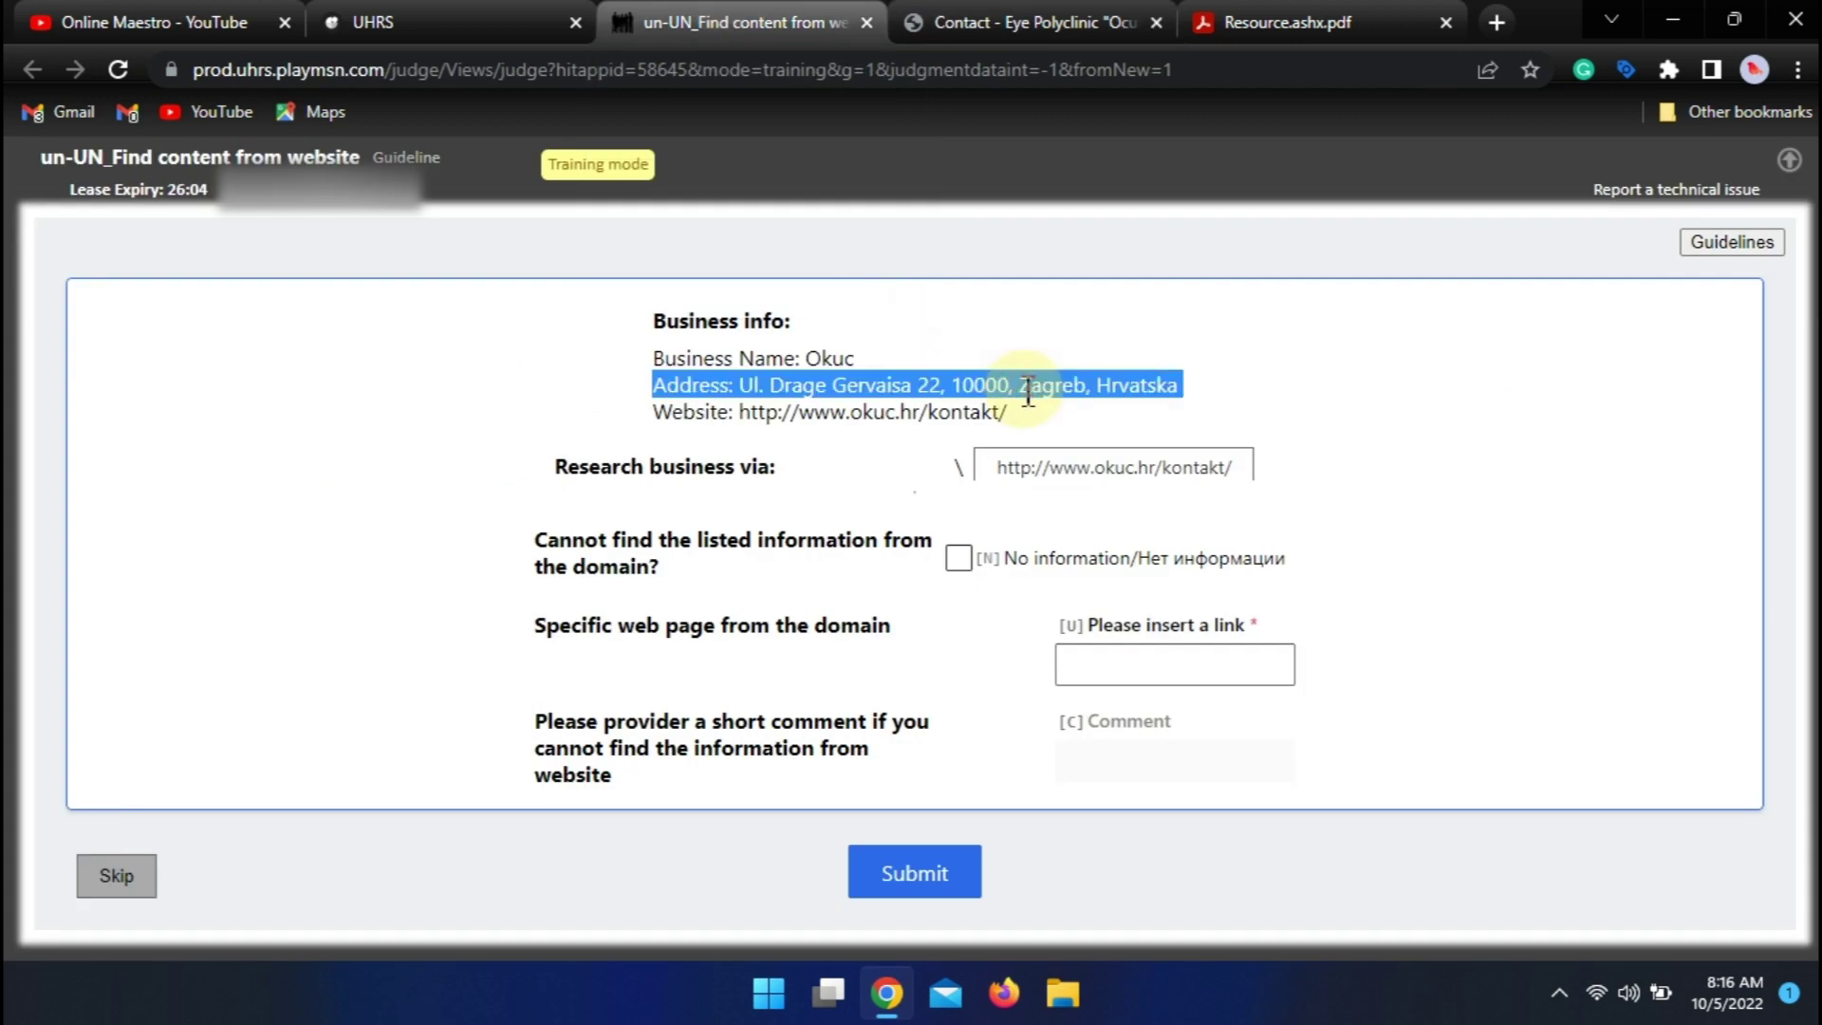
{"action": "left_click", "coordinate": [1013, 21]}
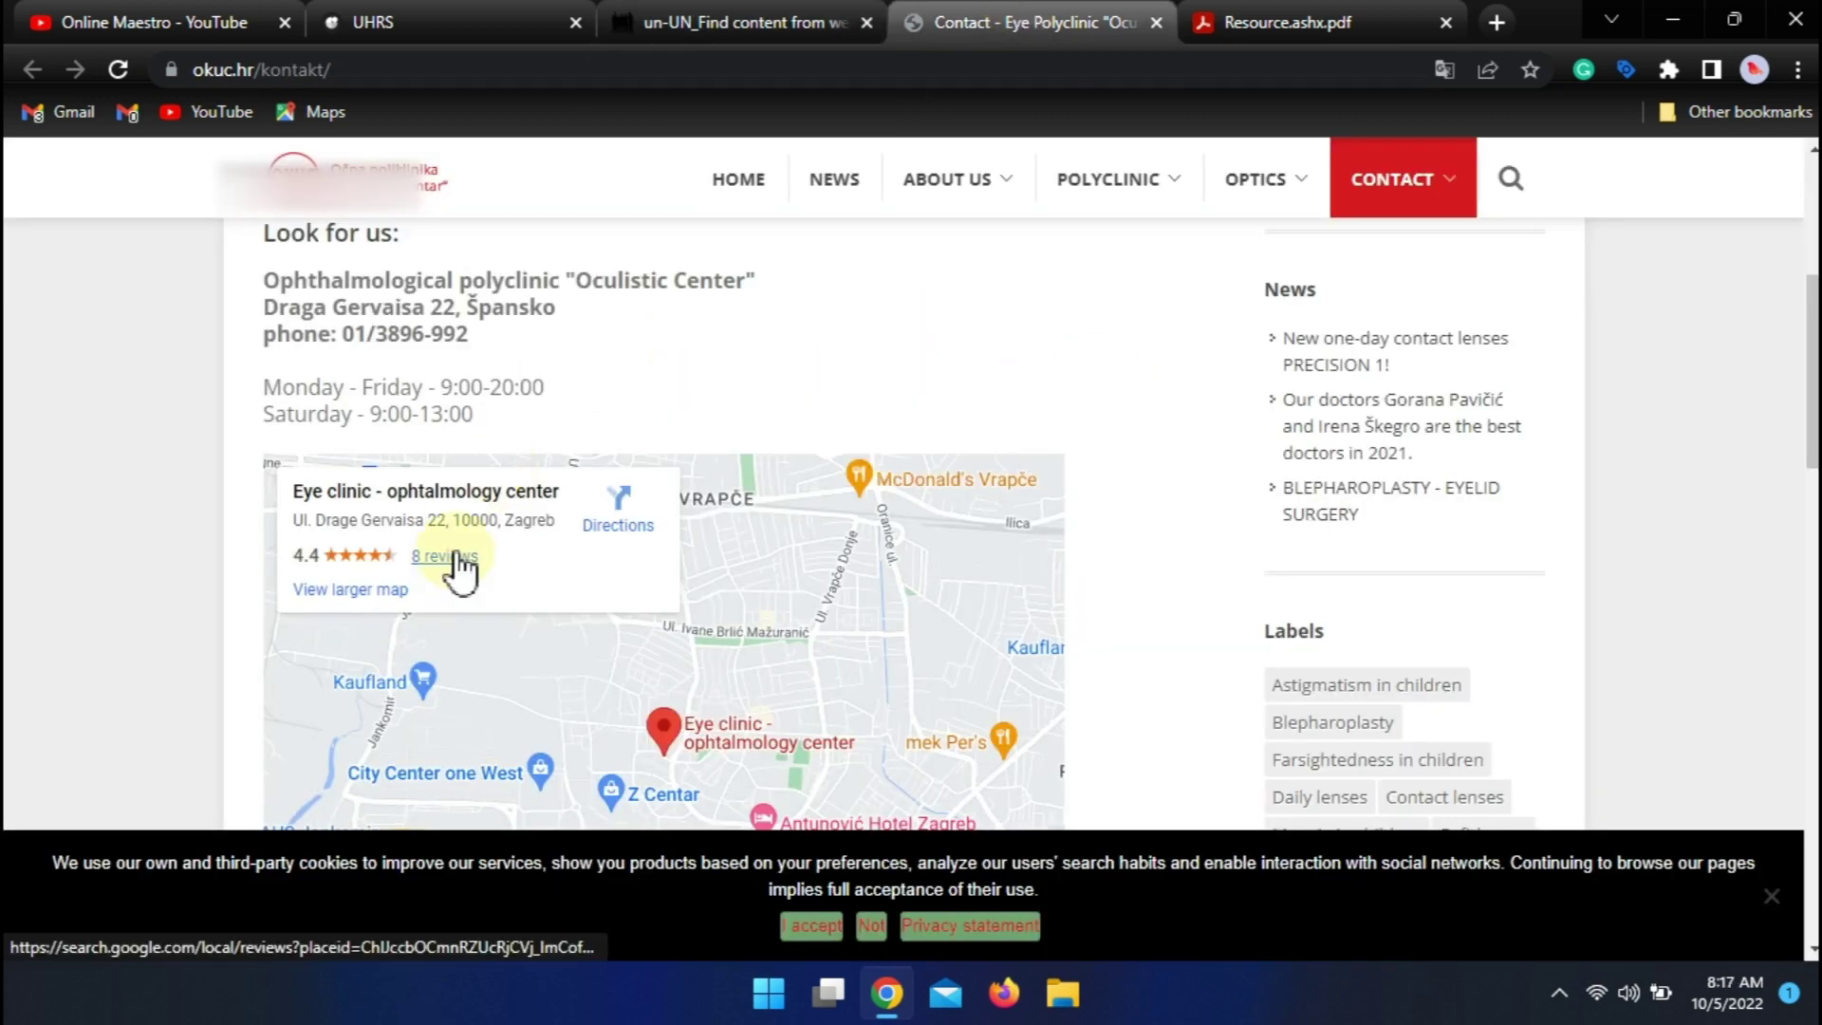
{"action": "scroll", "coordinate": [1508, 484], "scroll_direction": "down", "scroll_amount": 2}
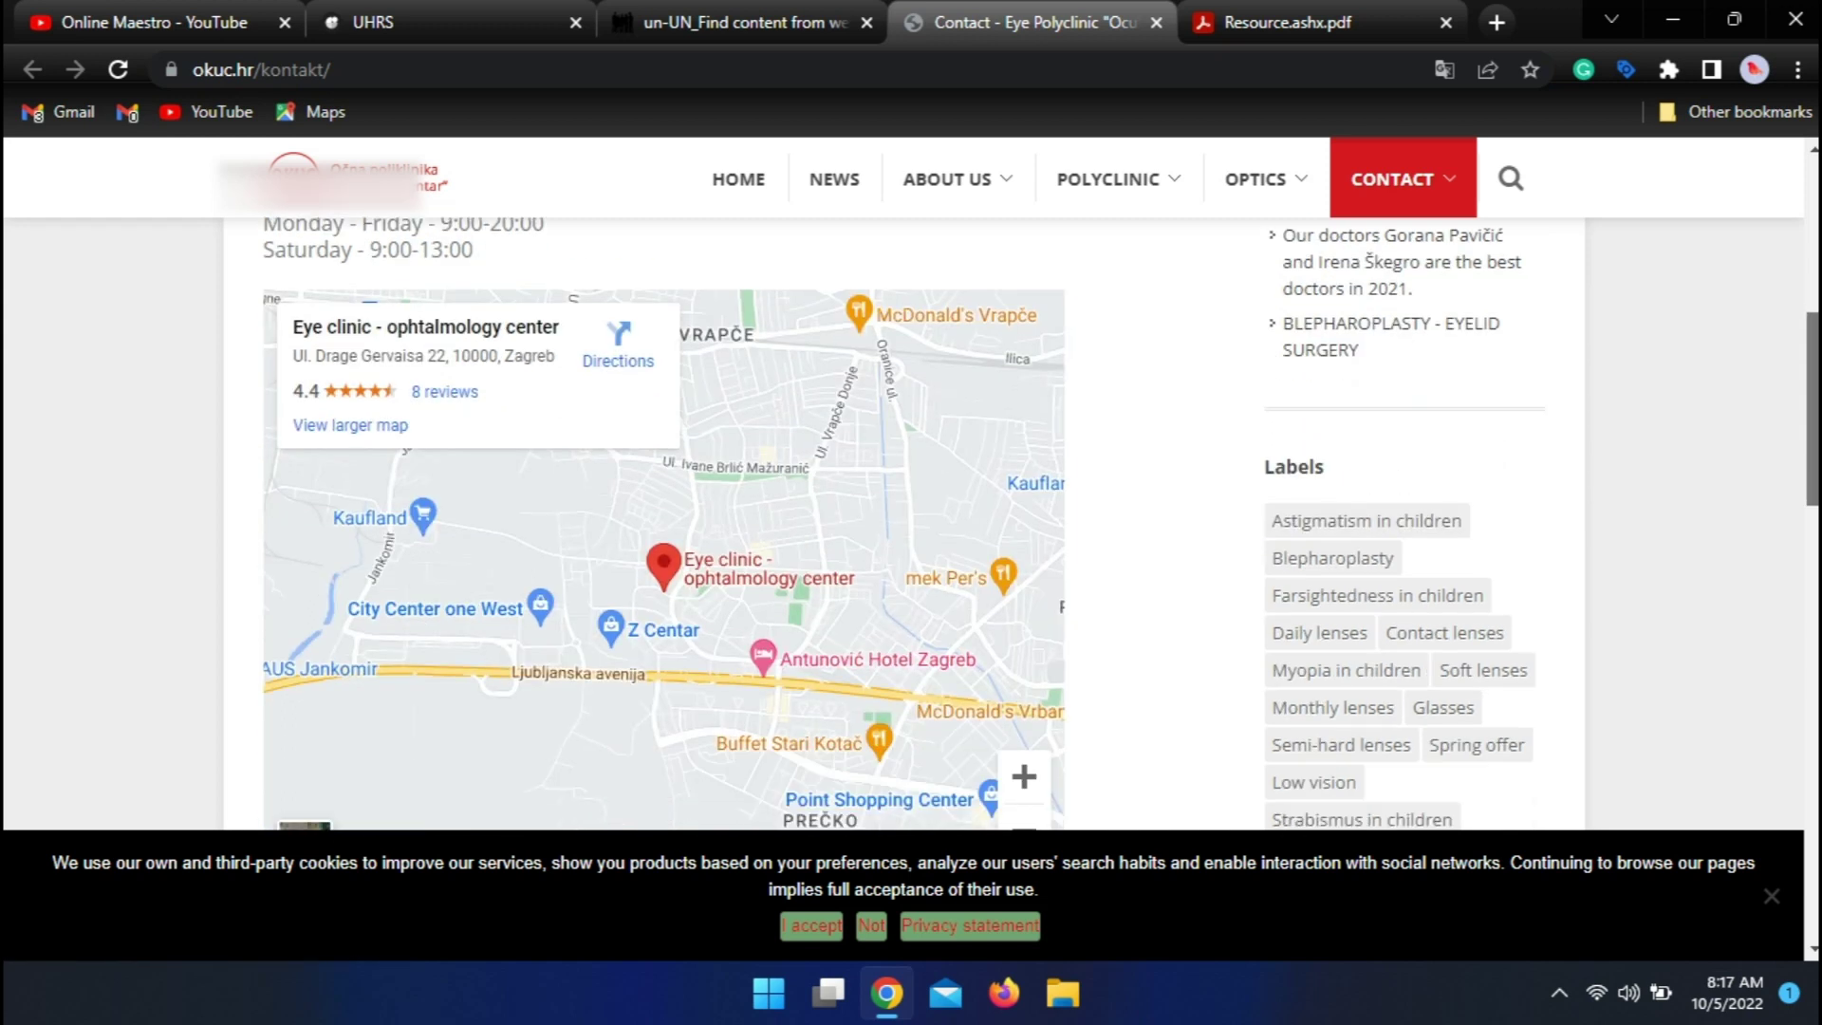
{"action": "scroll", "coordinate": [904, 524], "scroll_direction": "up", "scroll_amount": 3}
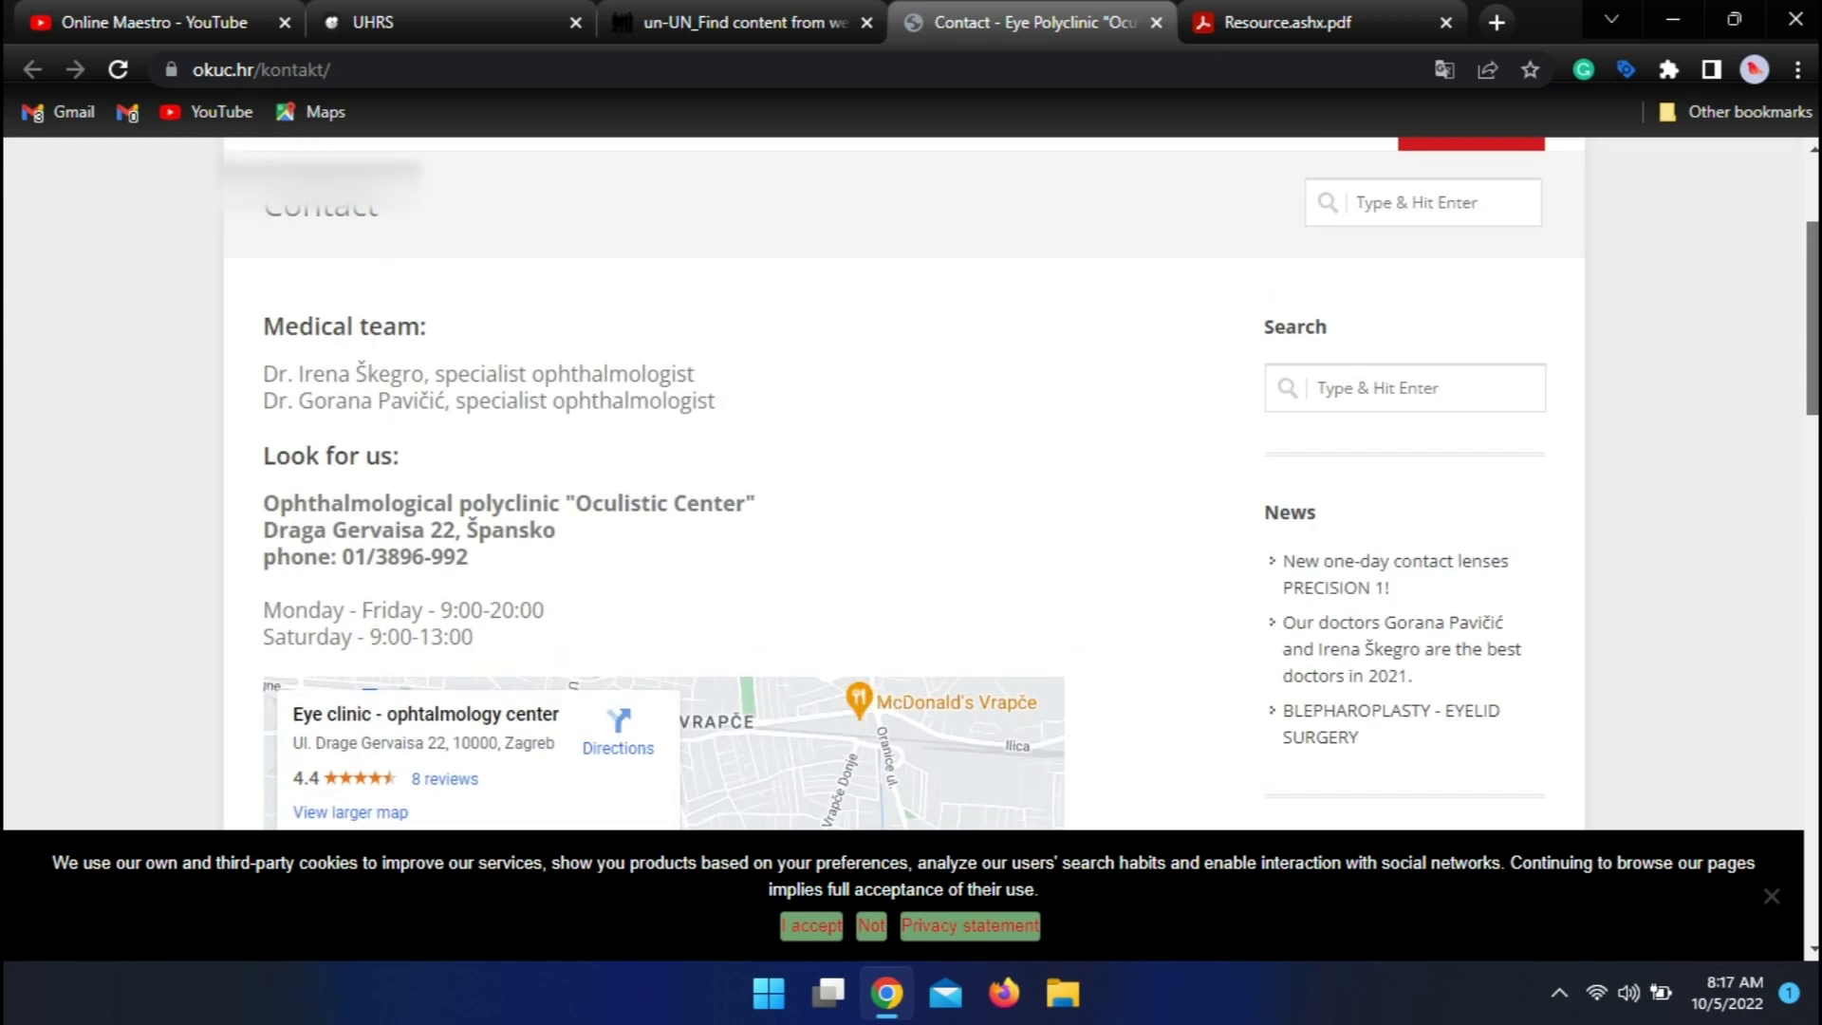
{"action": "scroll", "coordinate": [911, 484], "scroll_direction": "down", "scroll_amount": 7}
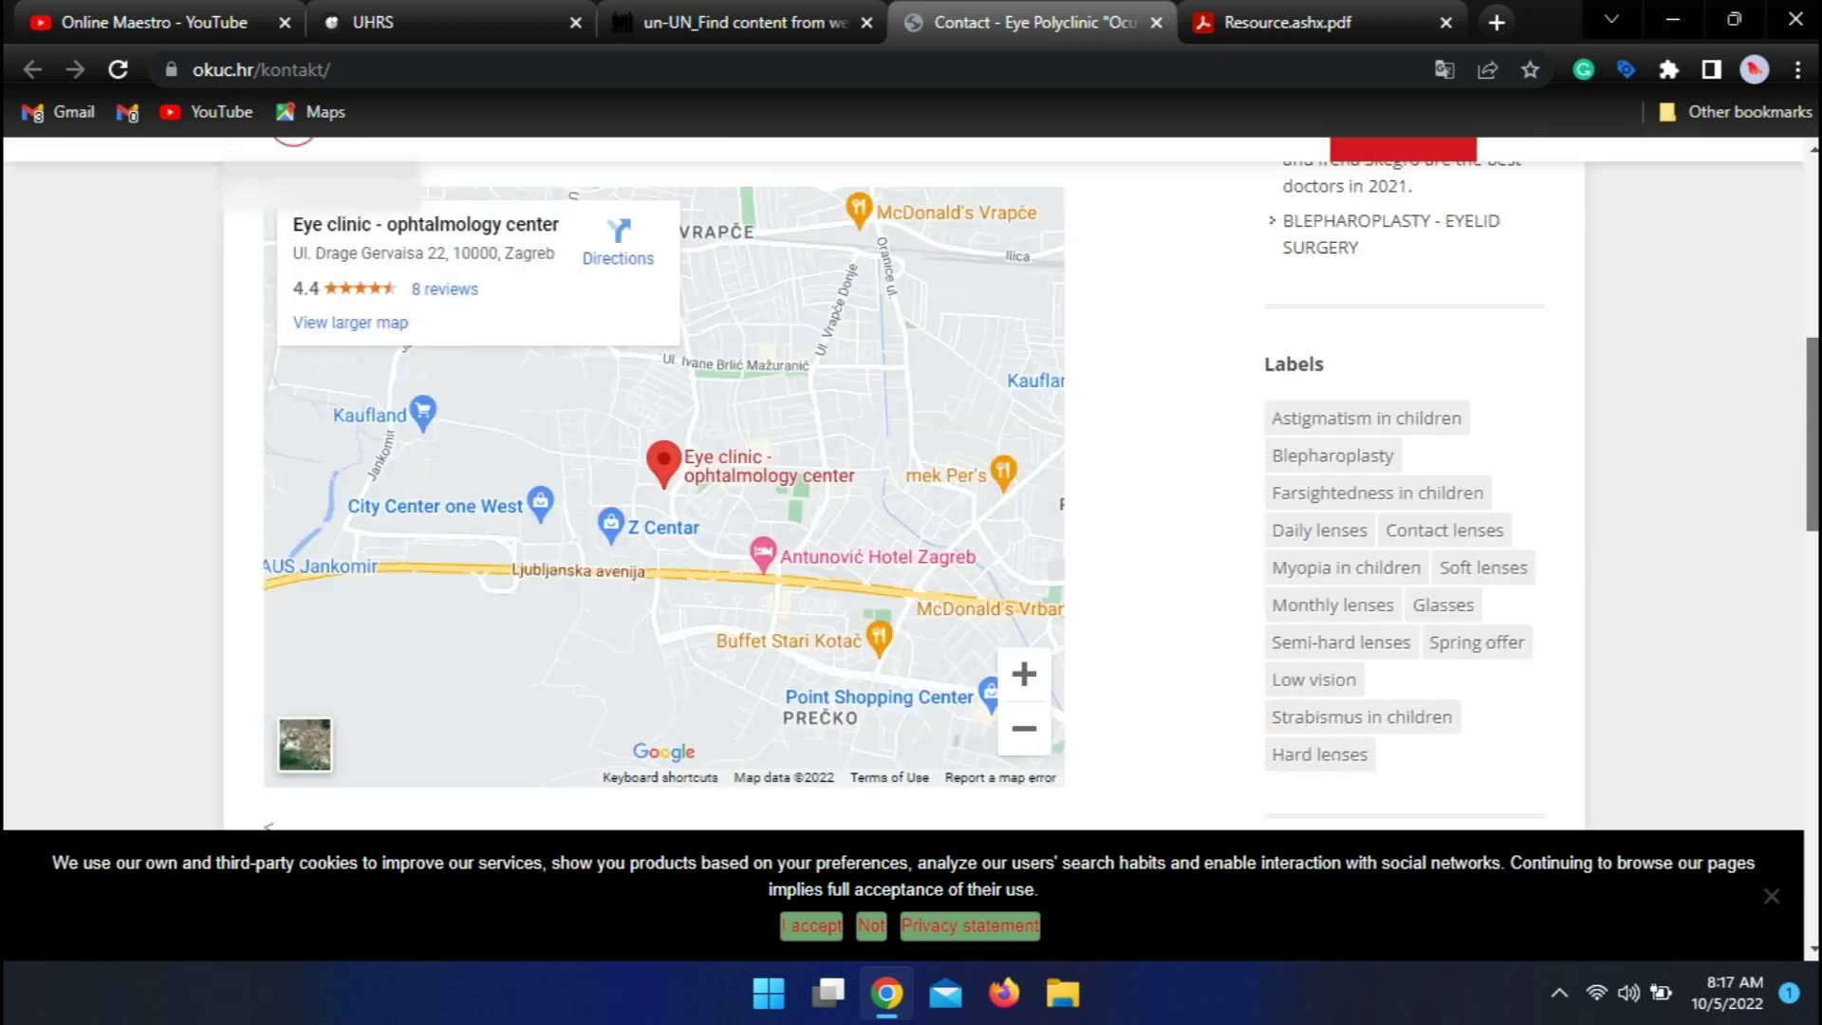
{"action": "scroll", "coordinate": [903, 522], "scroll_direction": "down", "scroll_amount": 8}
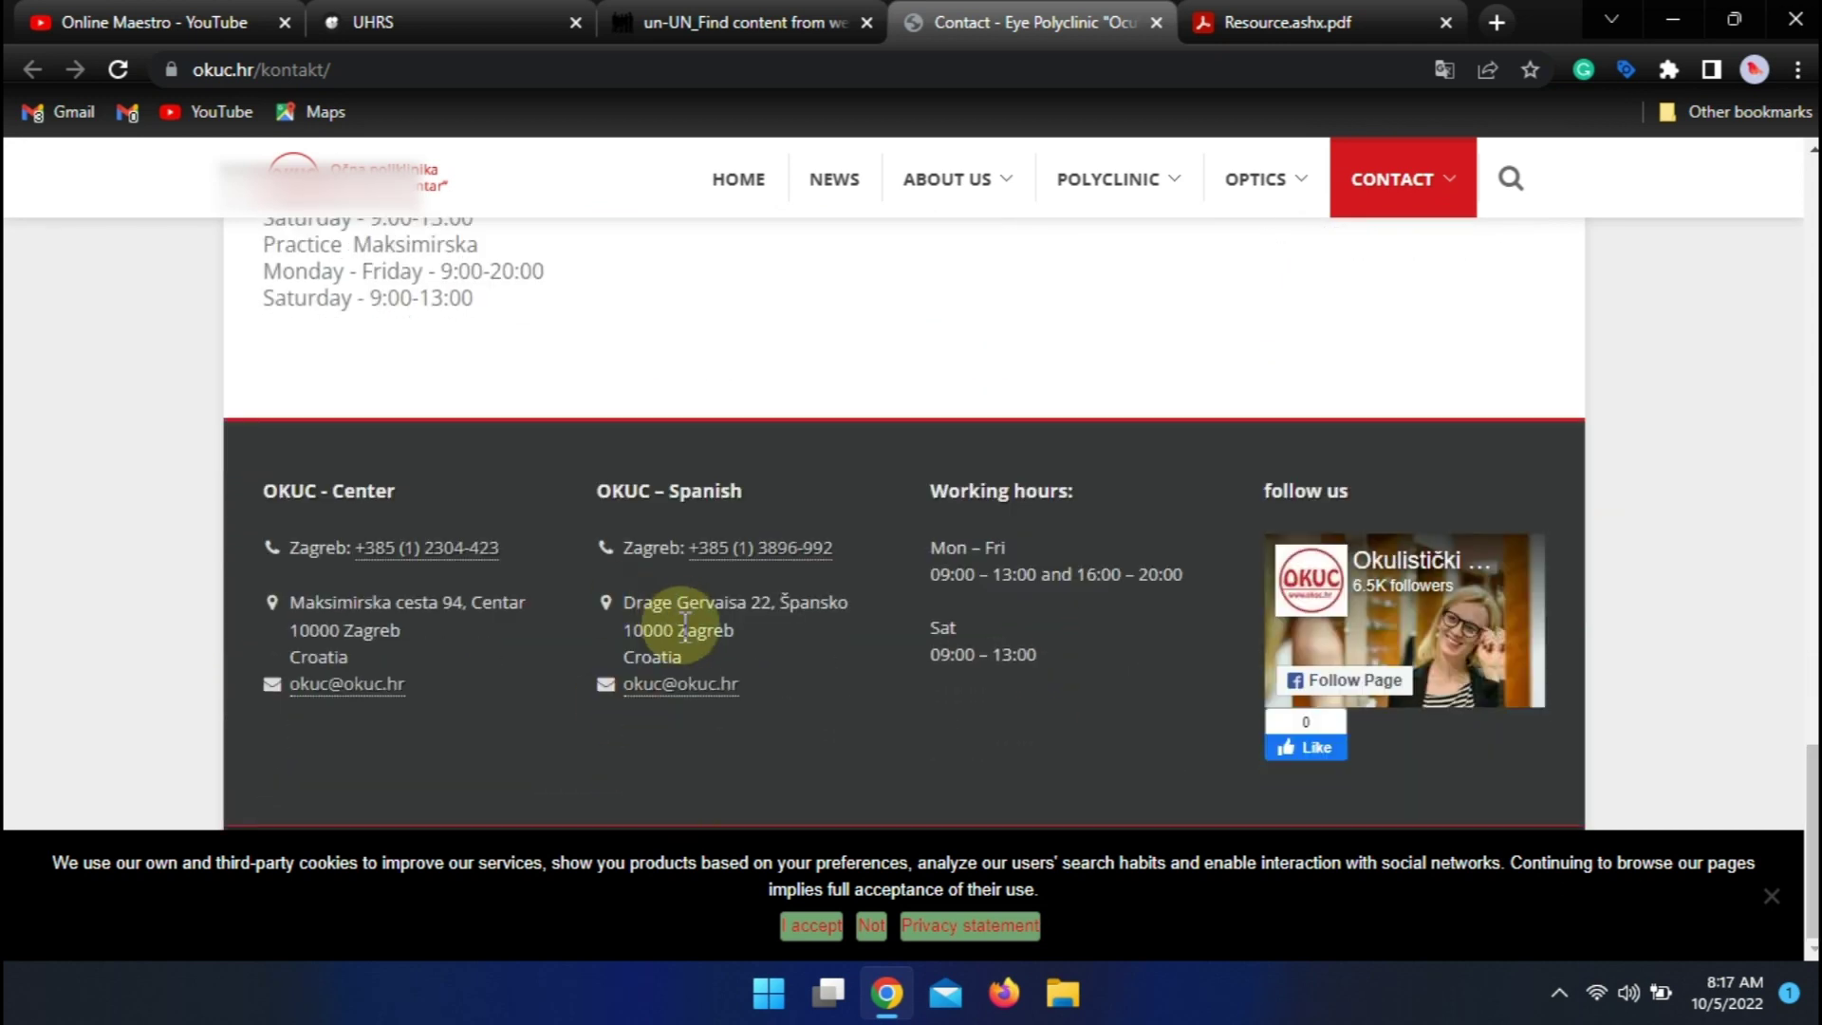
{"action": "left_click", "coordinate": [424, 17]}
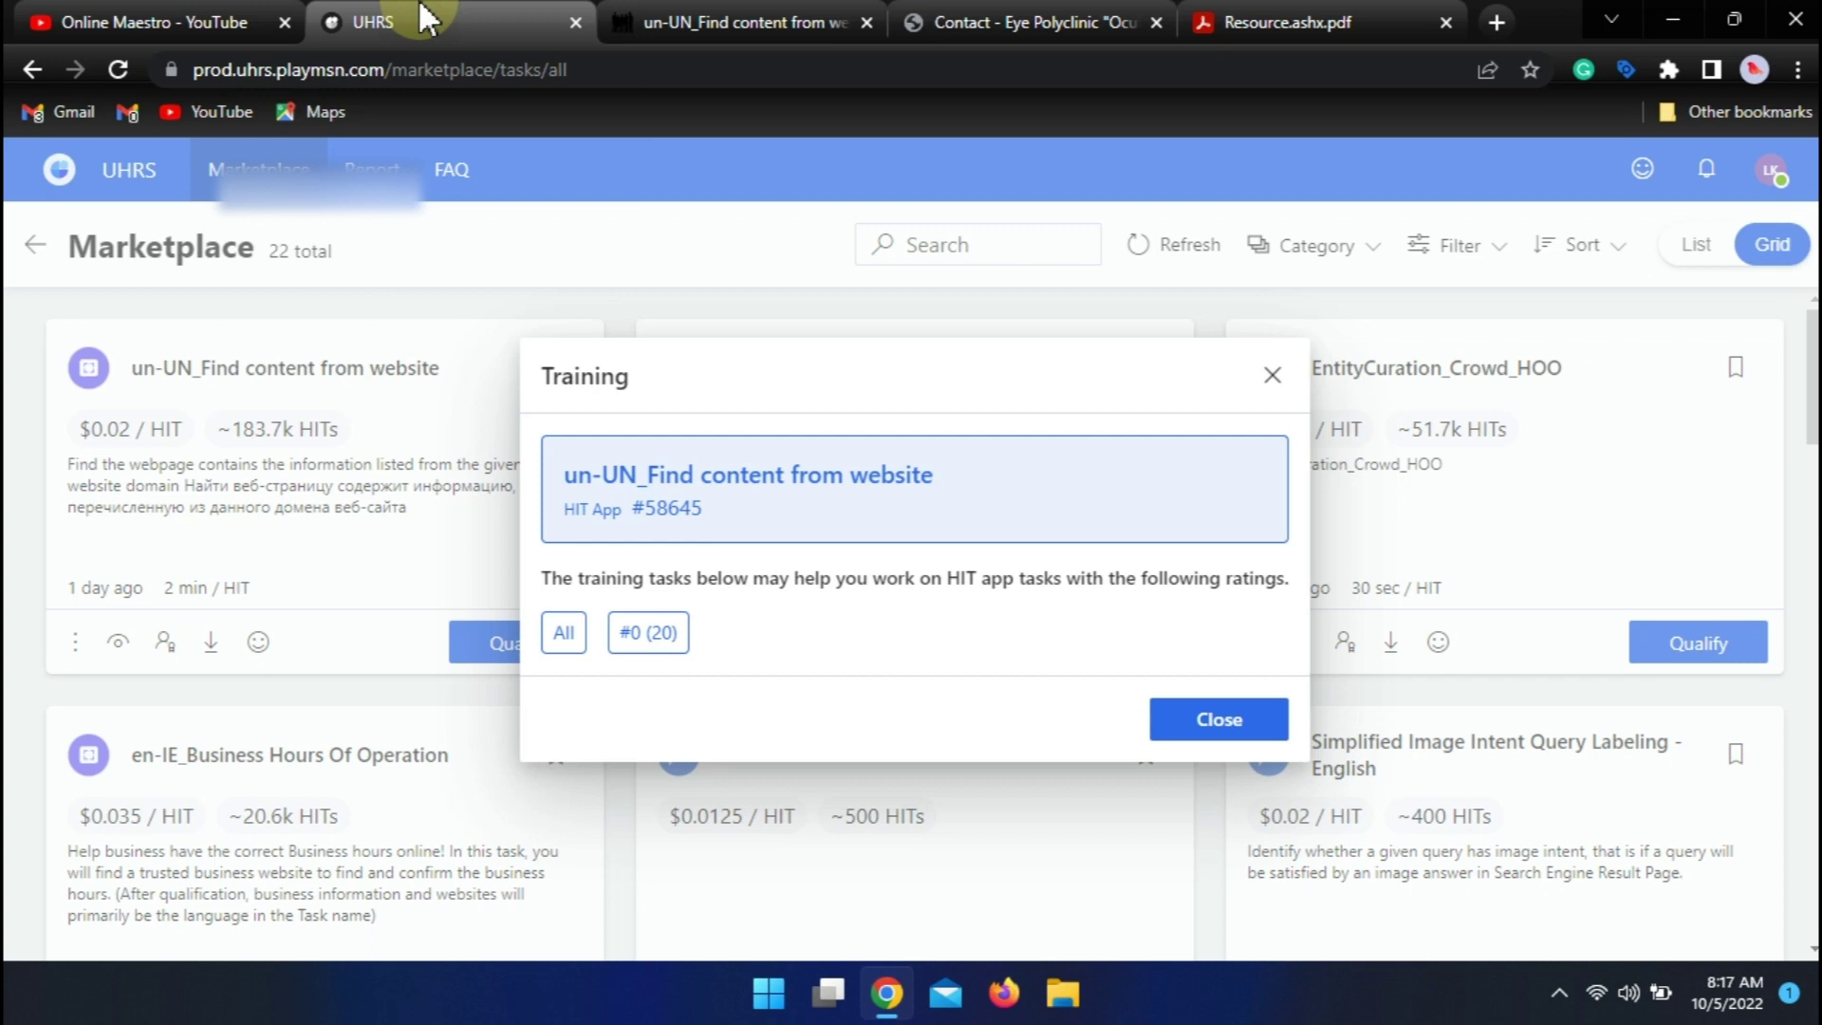
- Compare the task's Okuc street, postcode, city and country with the branch addresses in the contact page's footer
{"action": "left_click", "coordinate": [707, 17]}
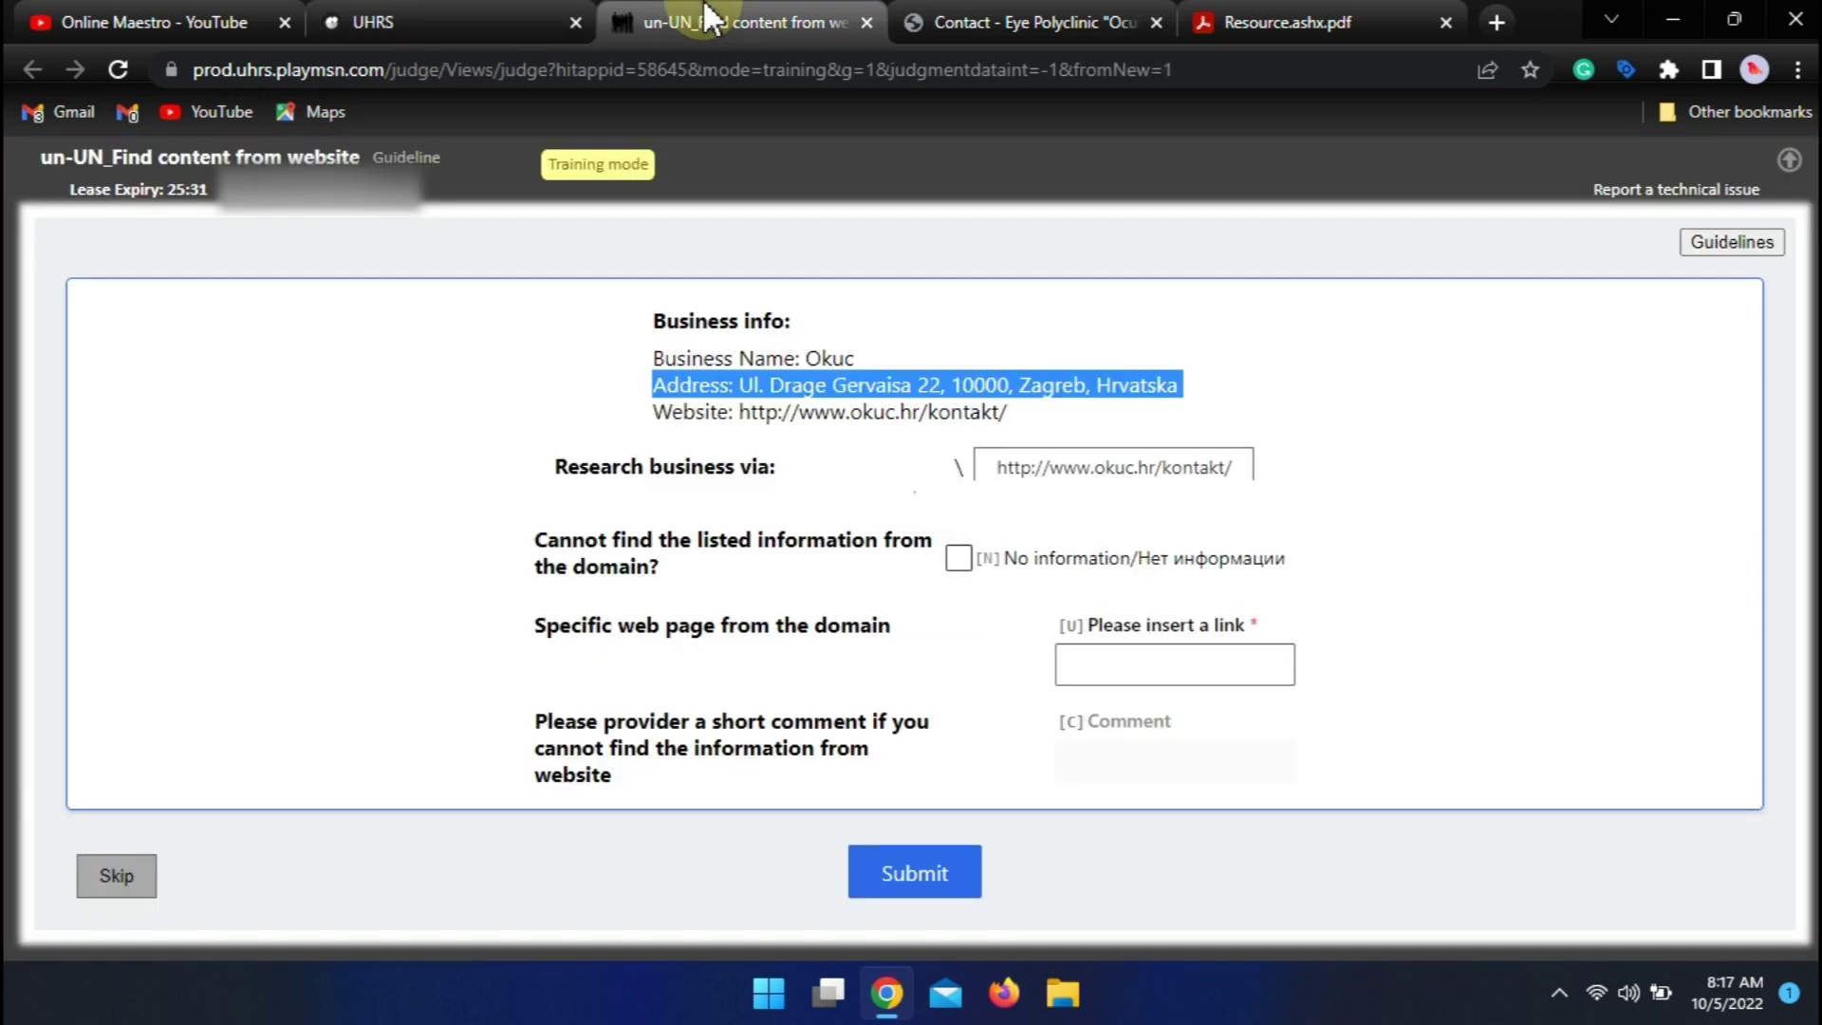
{"action": "left_click", "coordinate": [979, 17]}
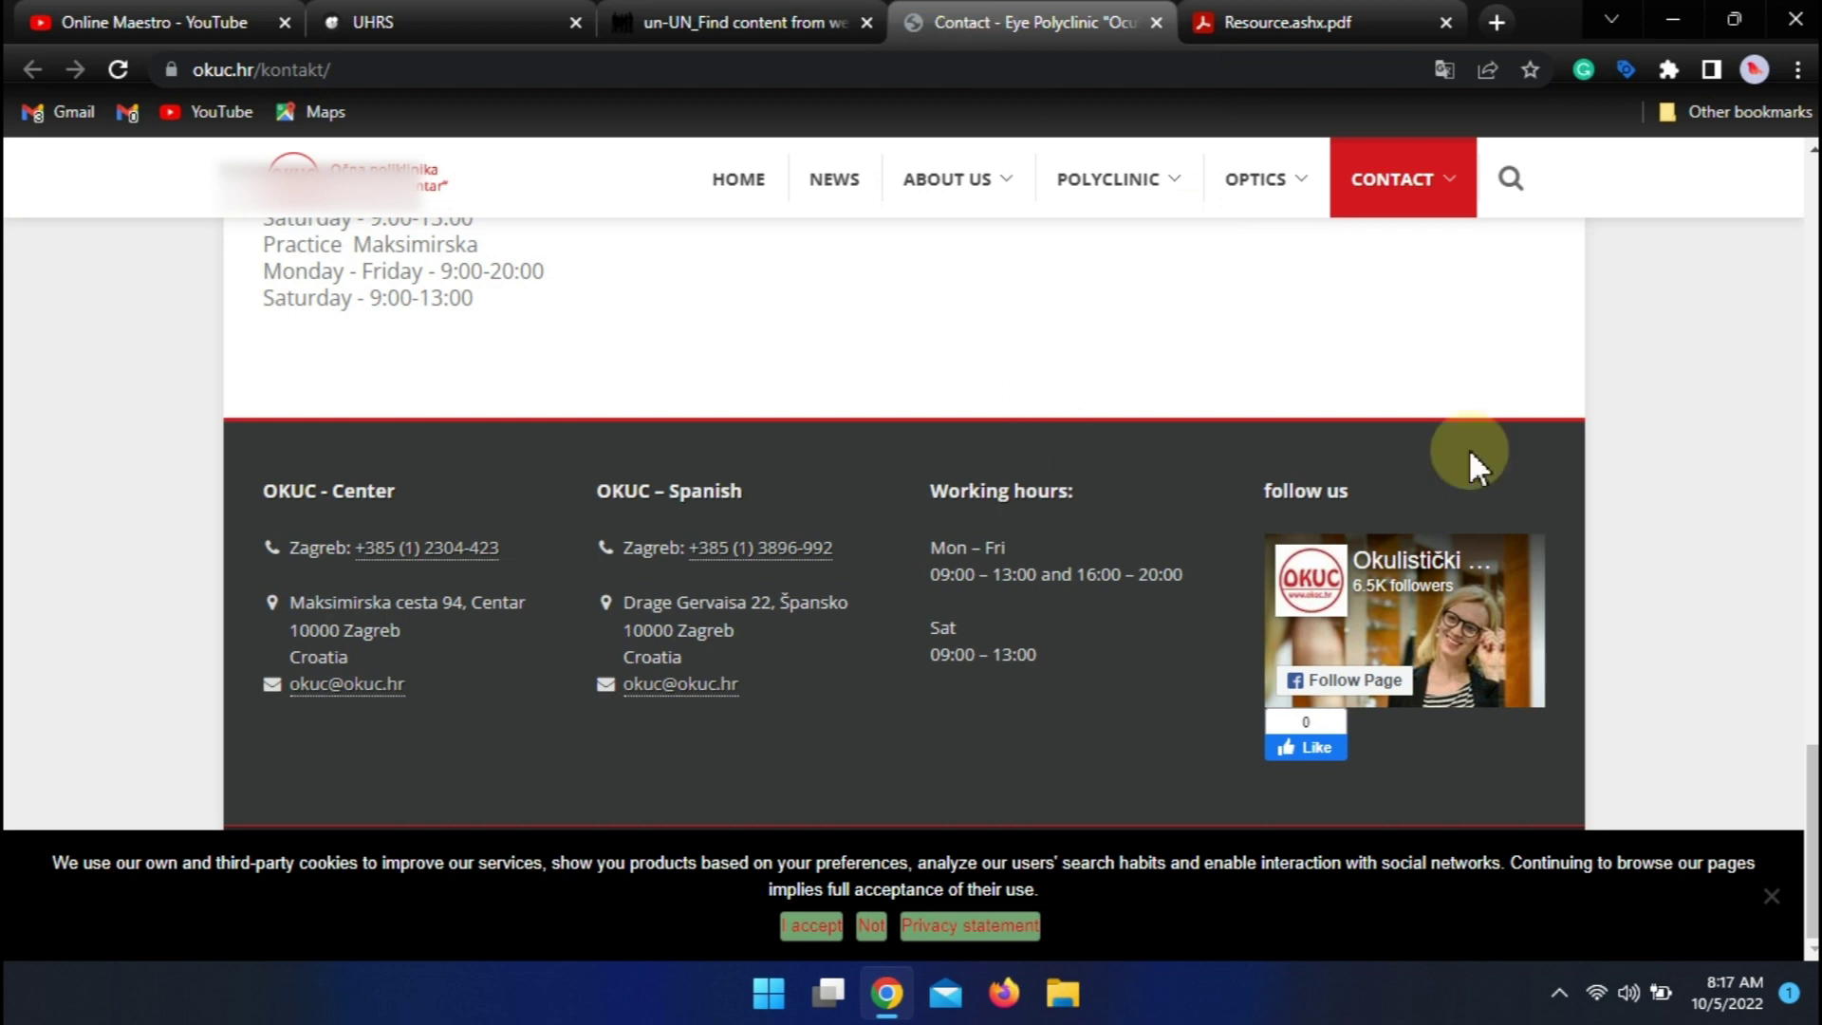
{"action": "scroll", "coordinate": [1050, 456], "scroll_direction": "up", "scroll_amount": 1}
{"action": "scroll", "coordinate": [1810, 778], "scroll_direction": "down", "scroll_amount": 1}
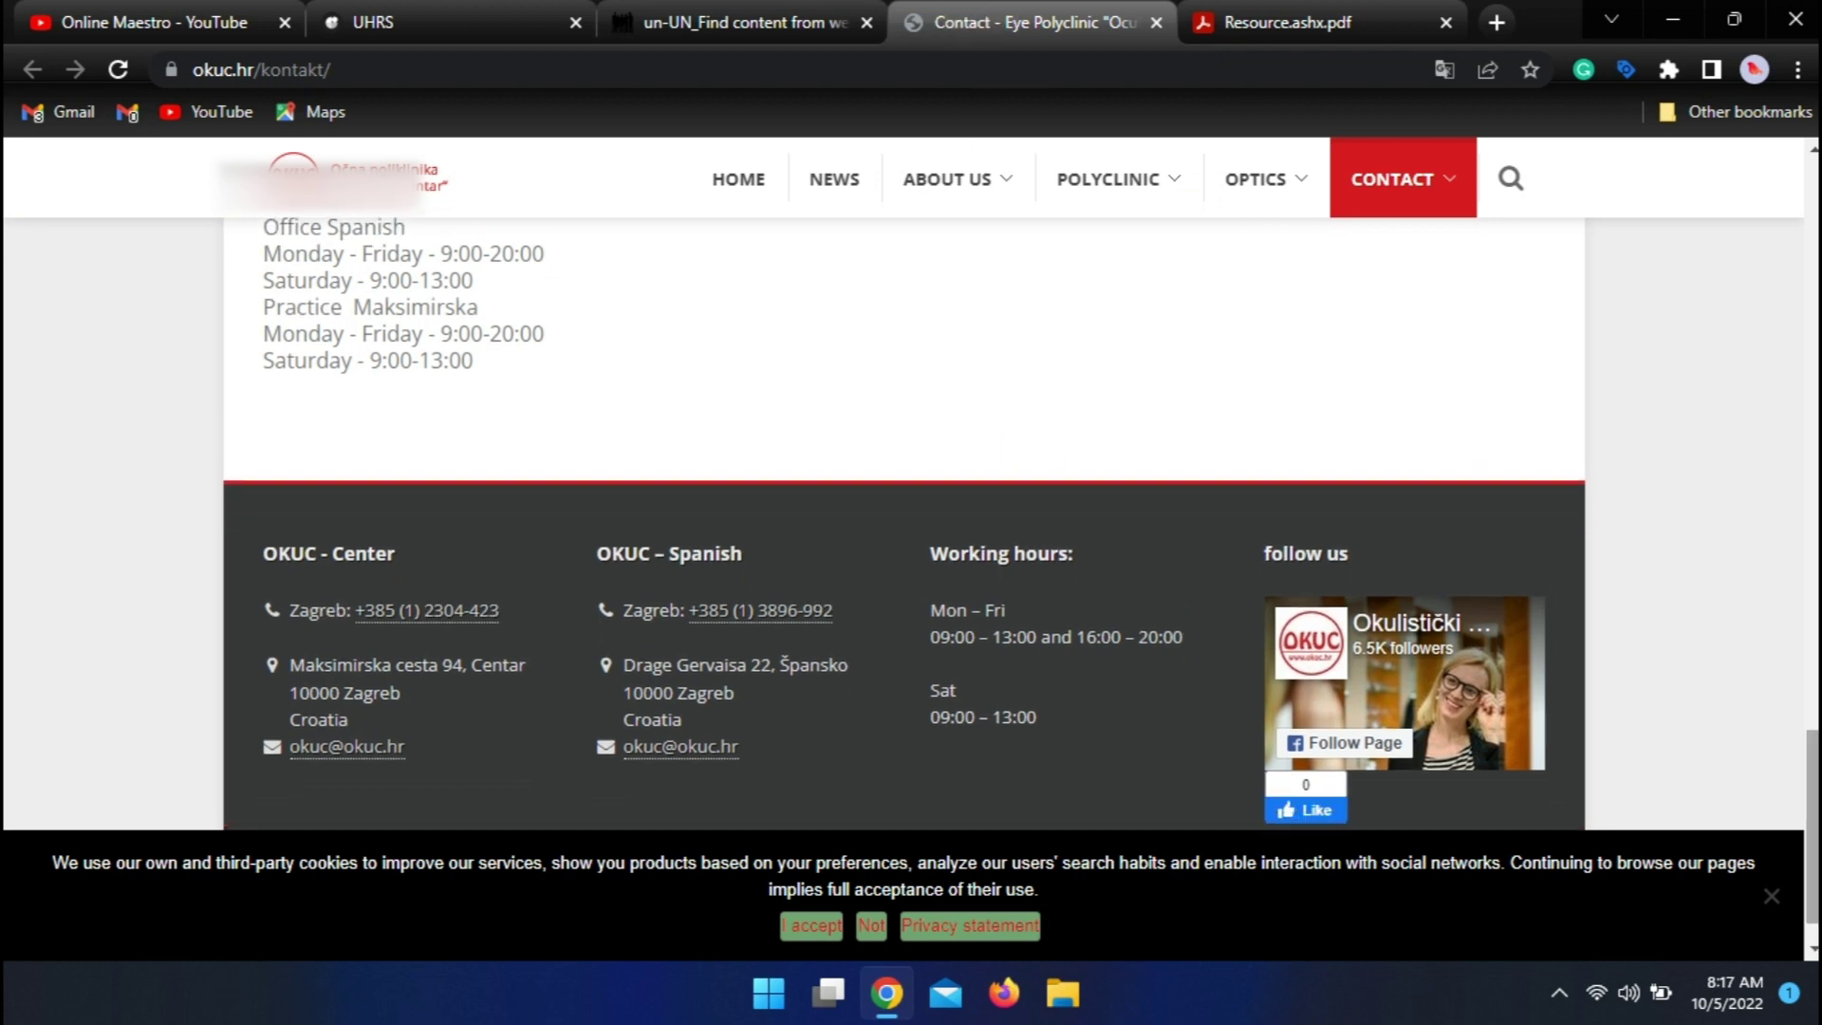
{"action": "left_click", "coordinate": [800, 17]}
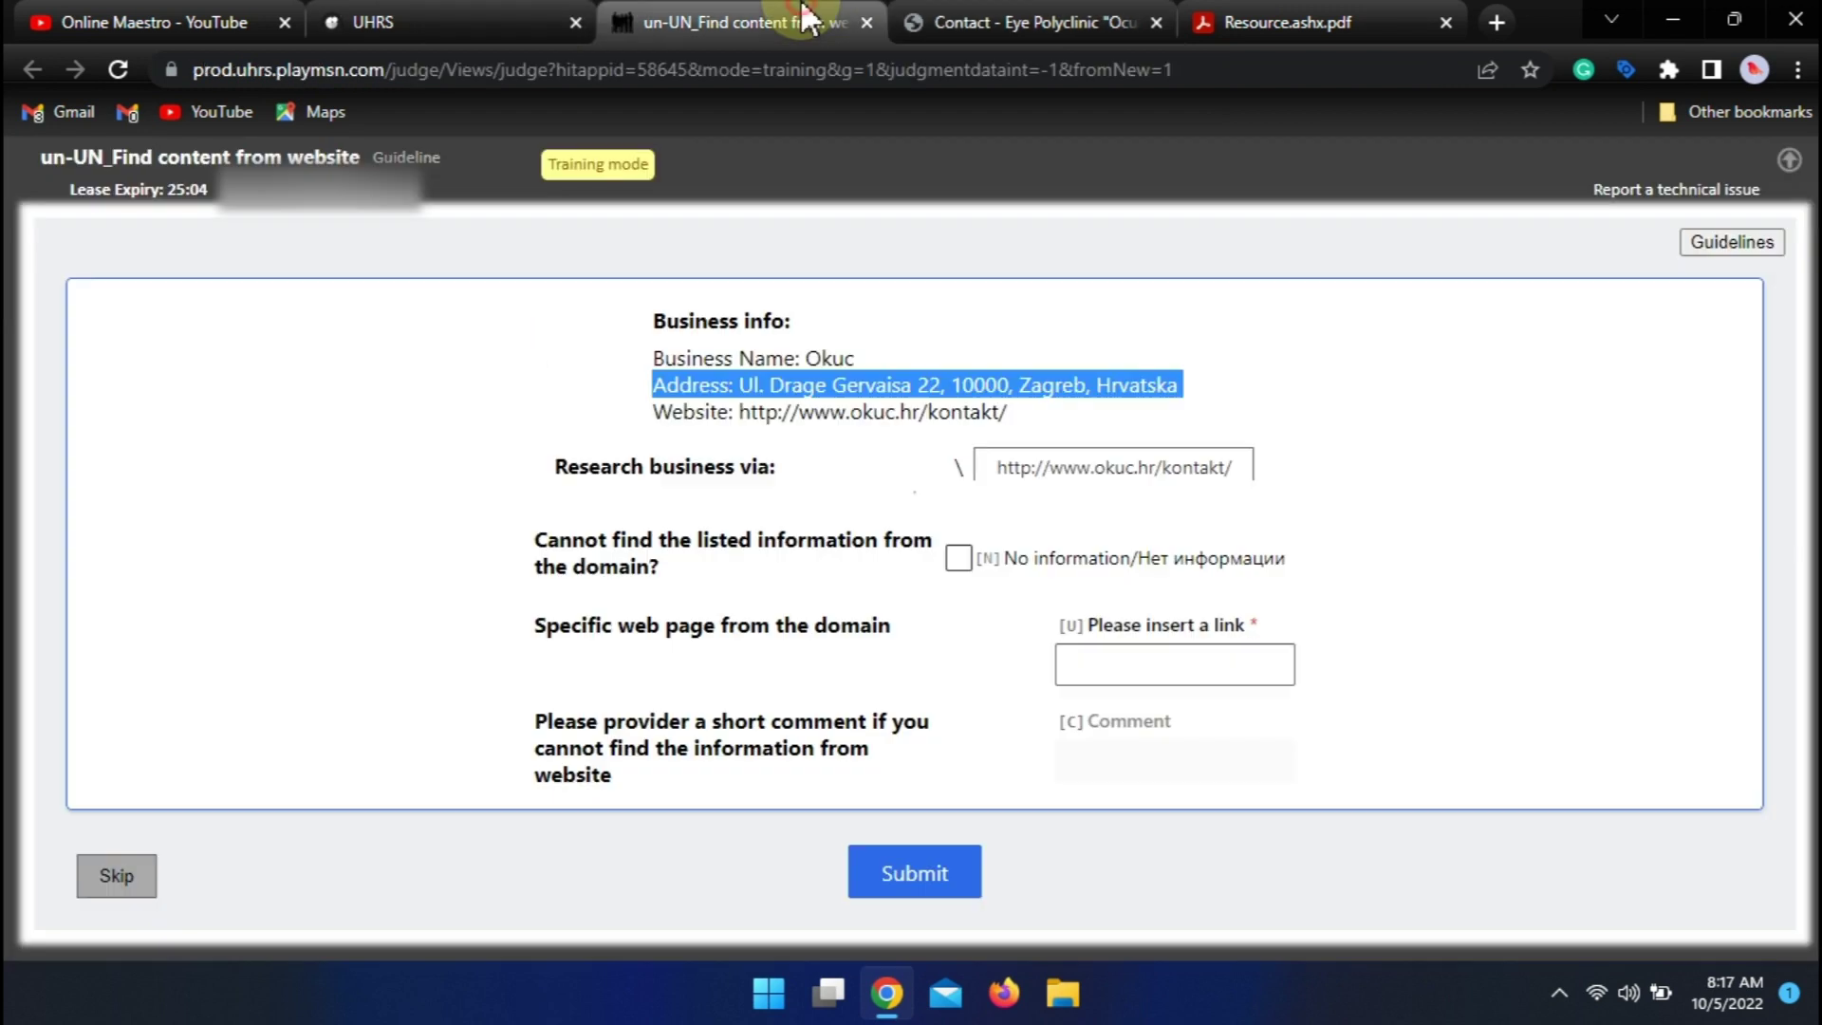
{"action": "left_click", "coordinate": [987, 19]}
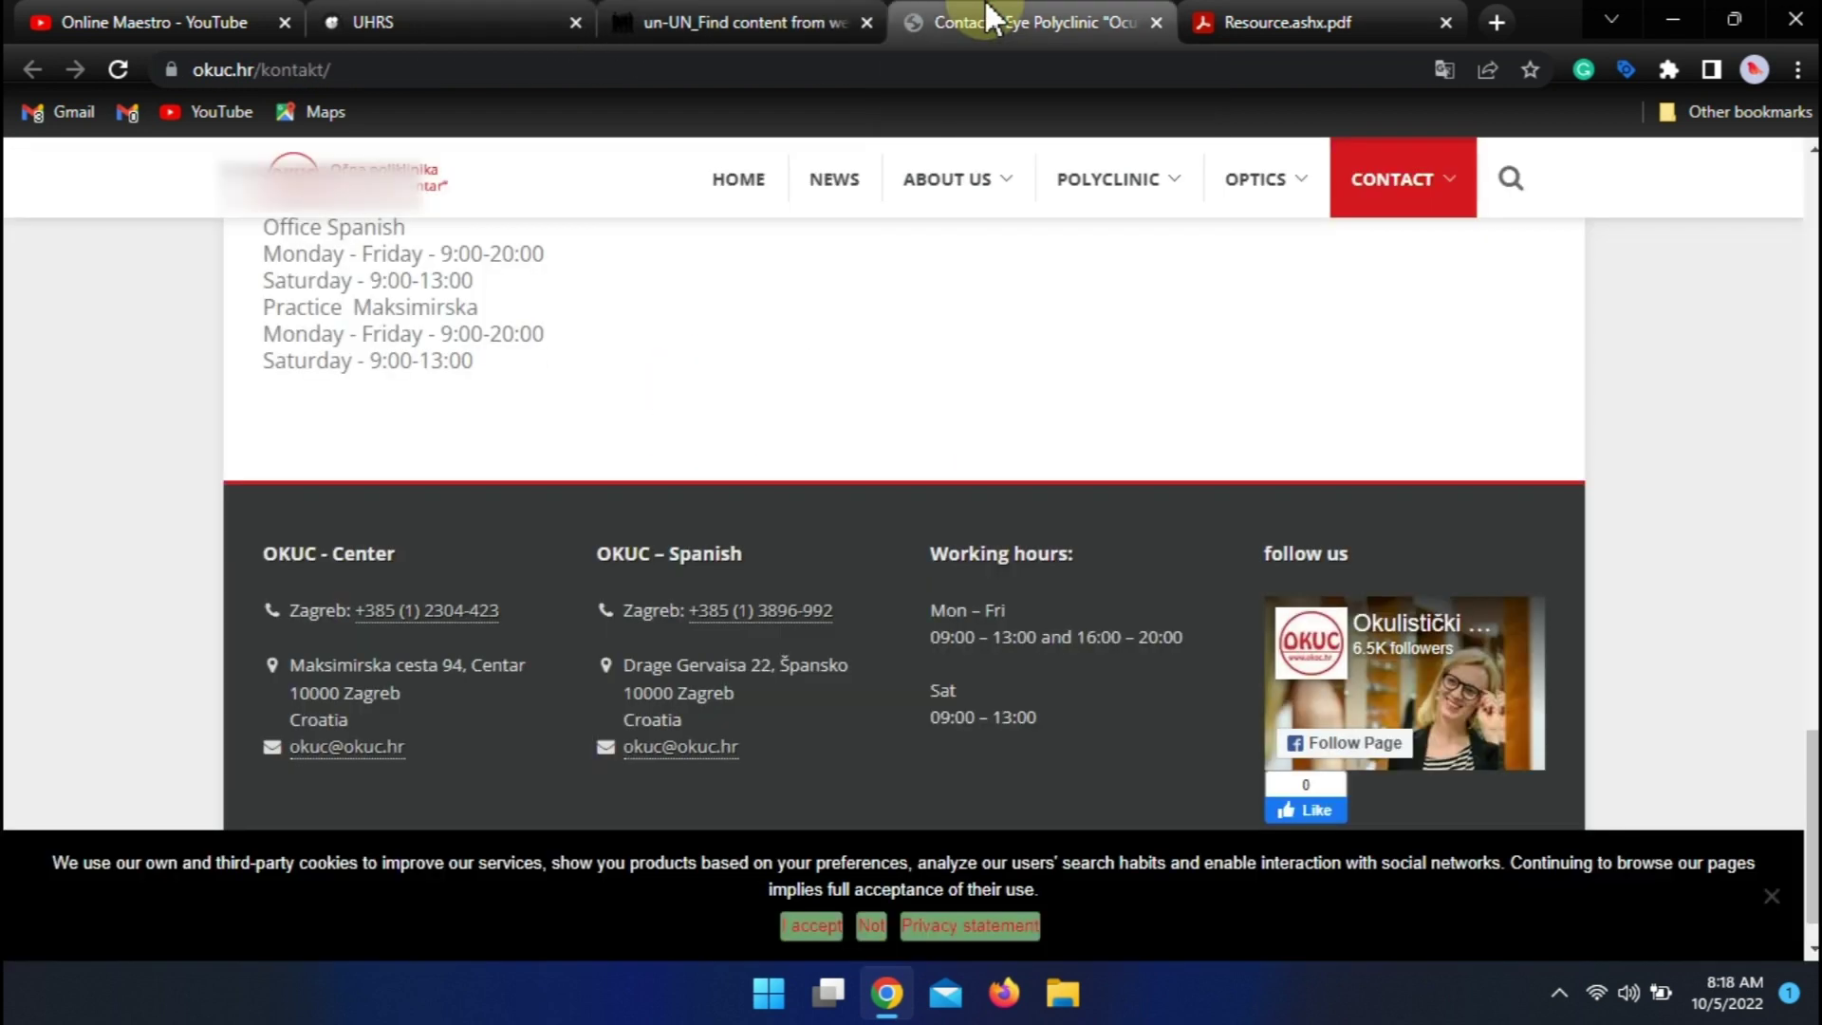
{"action": "left_click", "coordinate": [816, 21]}
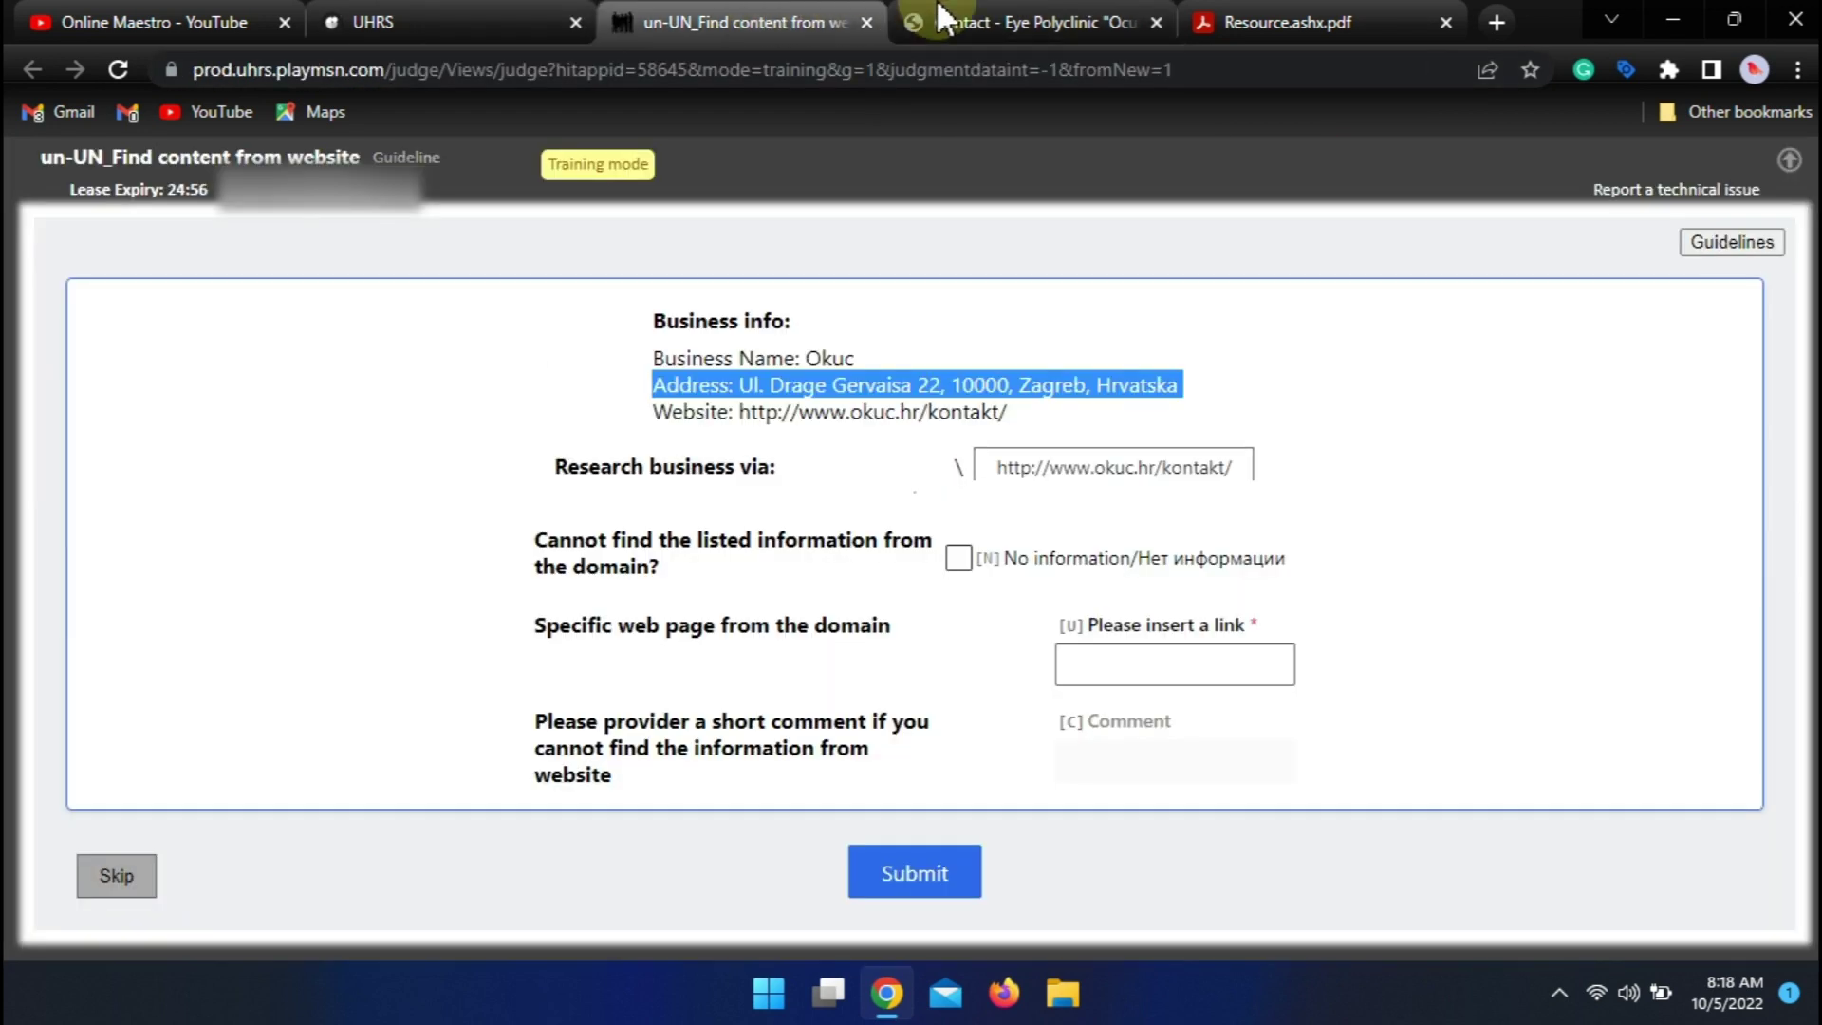
{"action": "left_click", "coordinate": [1015, 17]}
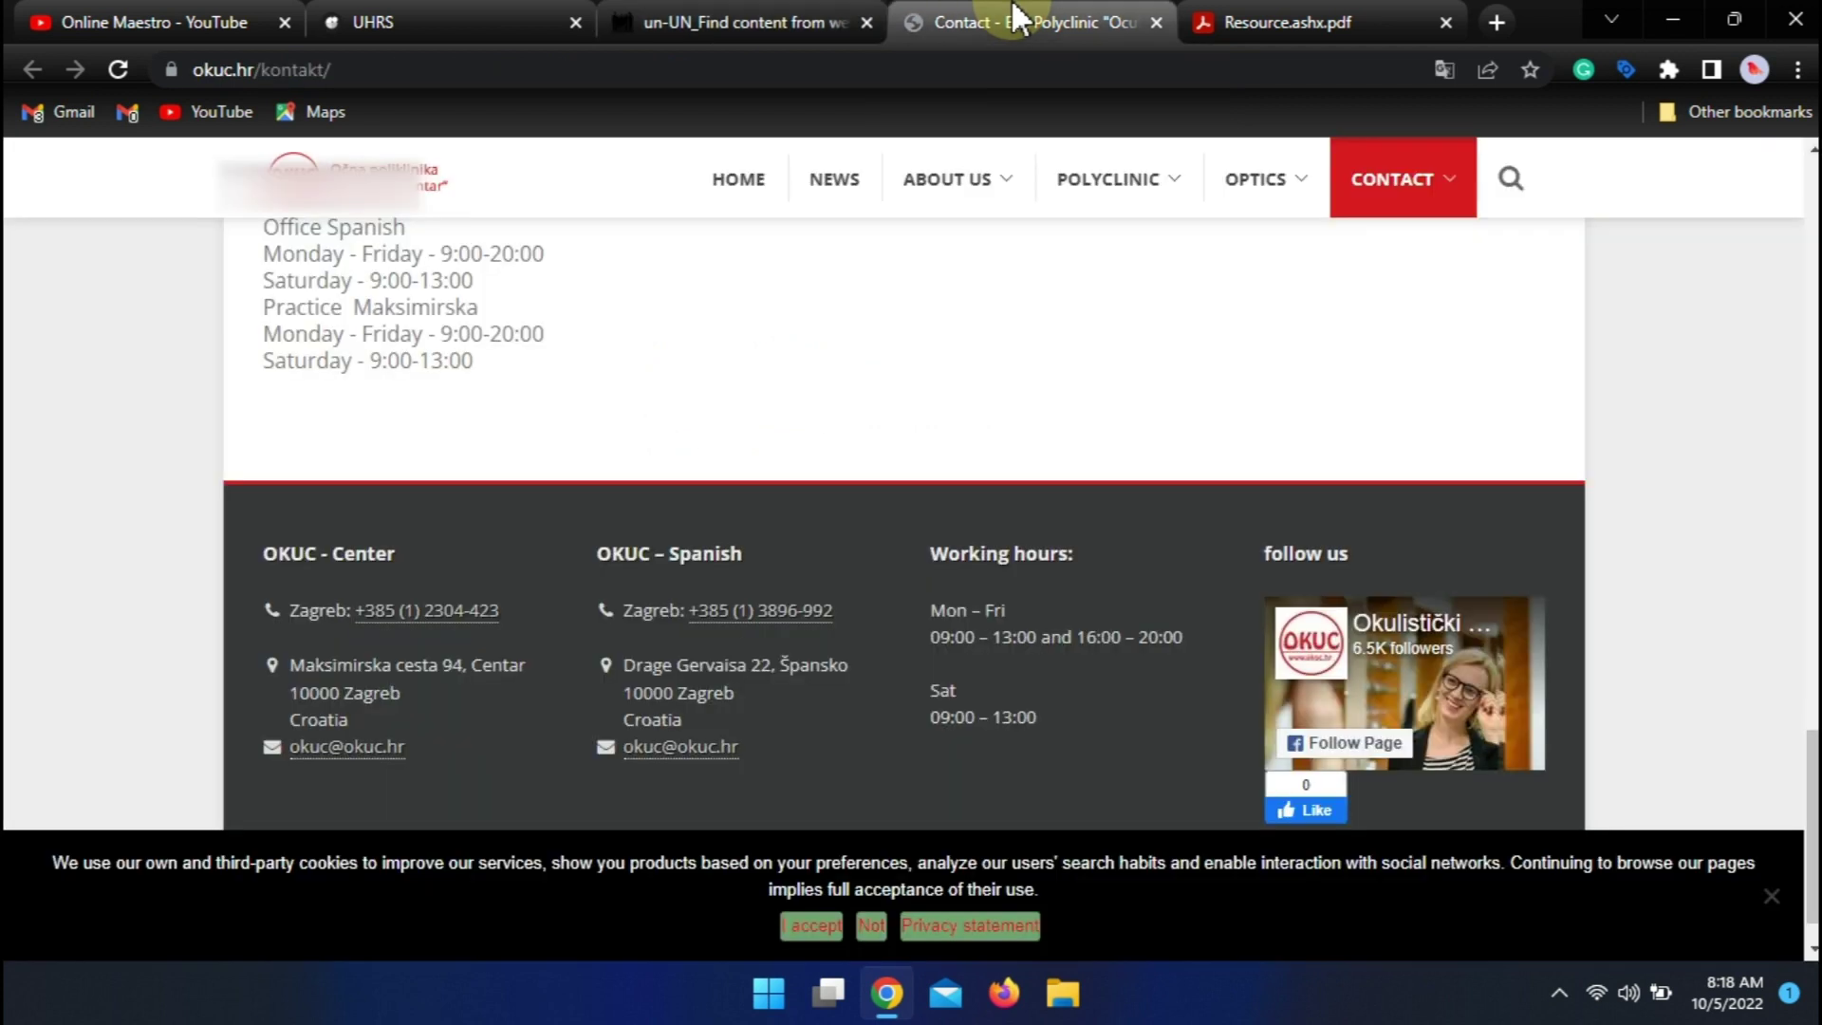
{"action": "left_click", "coordinate": [759, 17]}
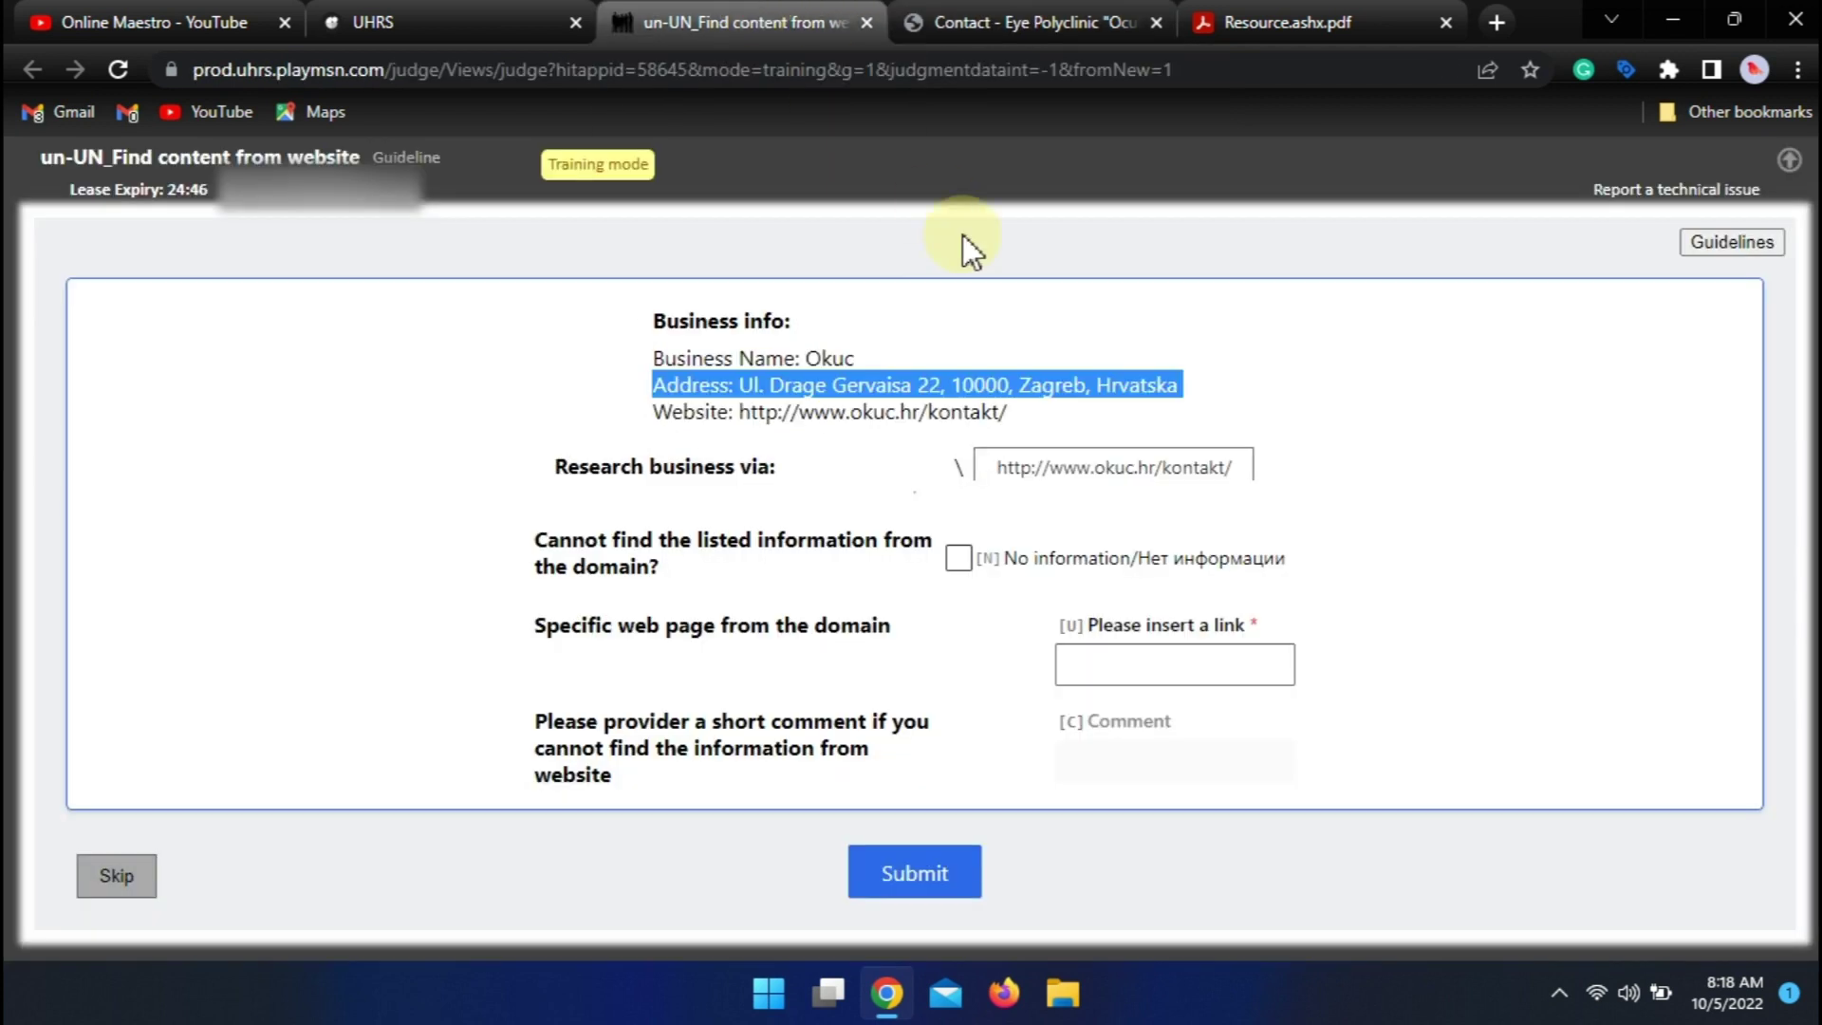
{"action": "double_click", "coordinate": [1124, 382]}
{"action": "left_click", "coordinate": [997, 18]}
{"action": "left_click", "coordinate": [802, 72]}
{"action": "key", "text": "ctrl+c"}
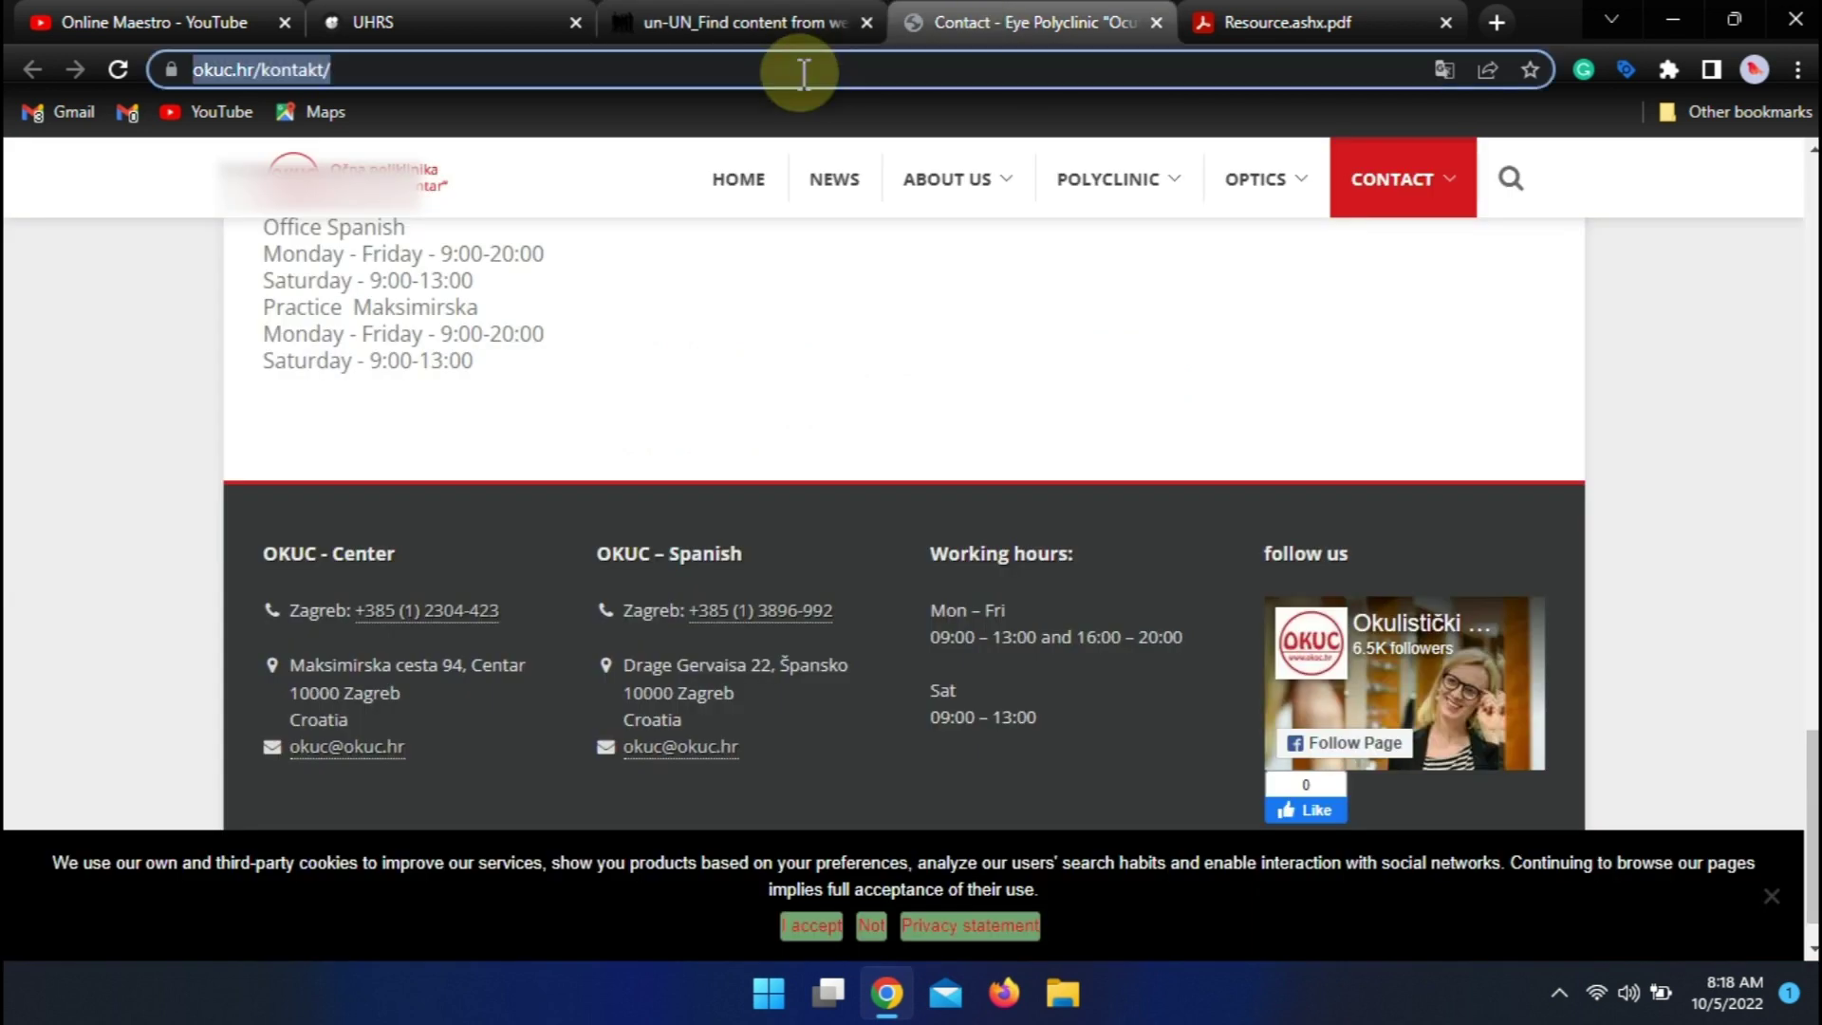
{"action": "left_click", "coordinate": [746, 19]}
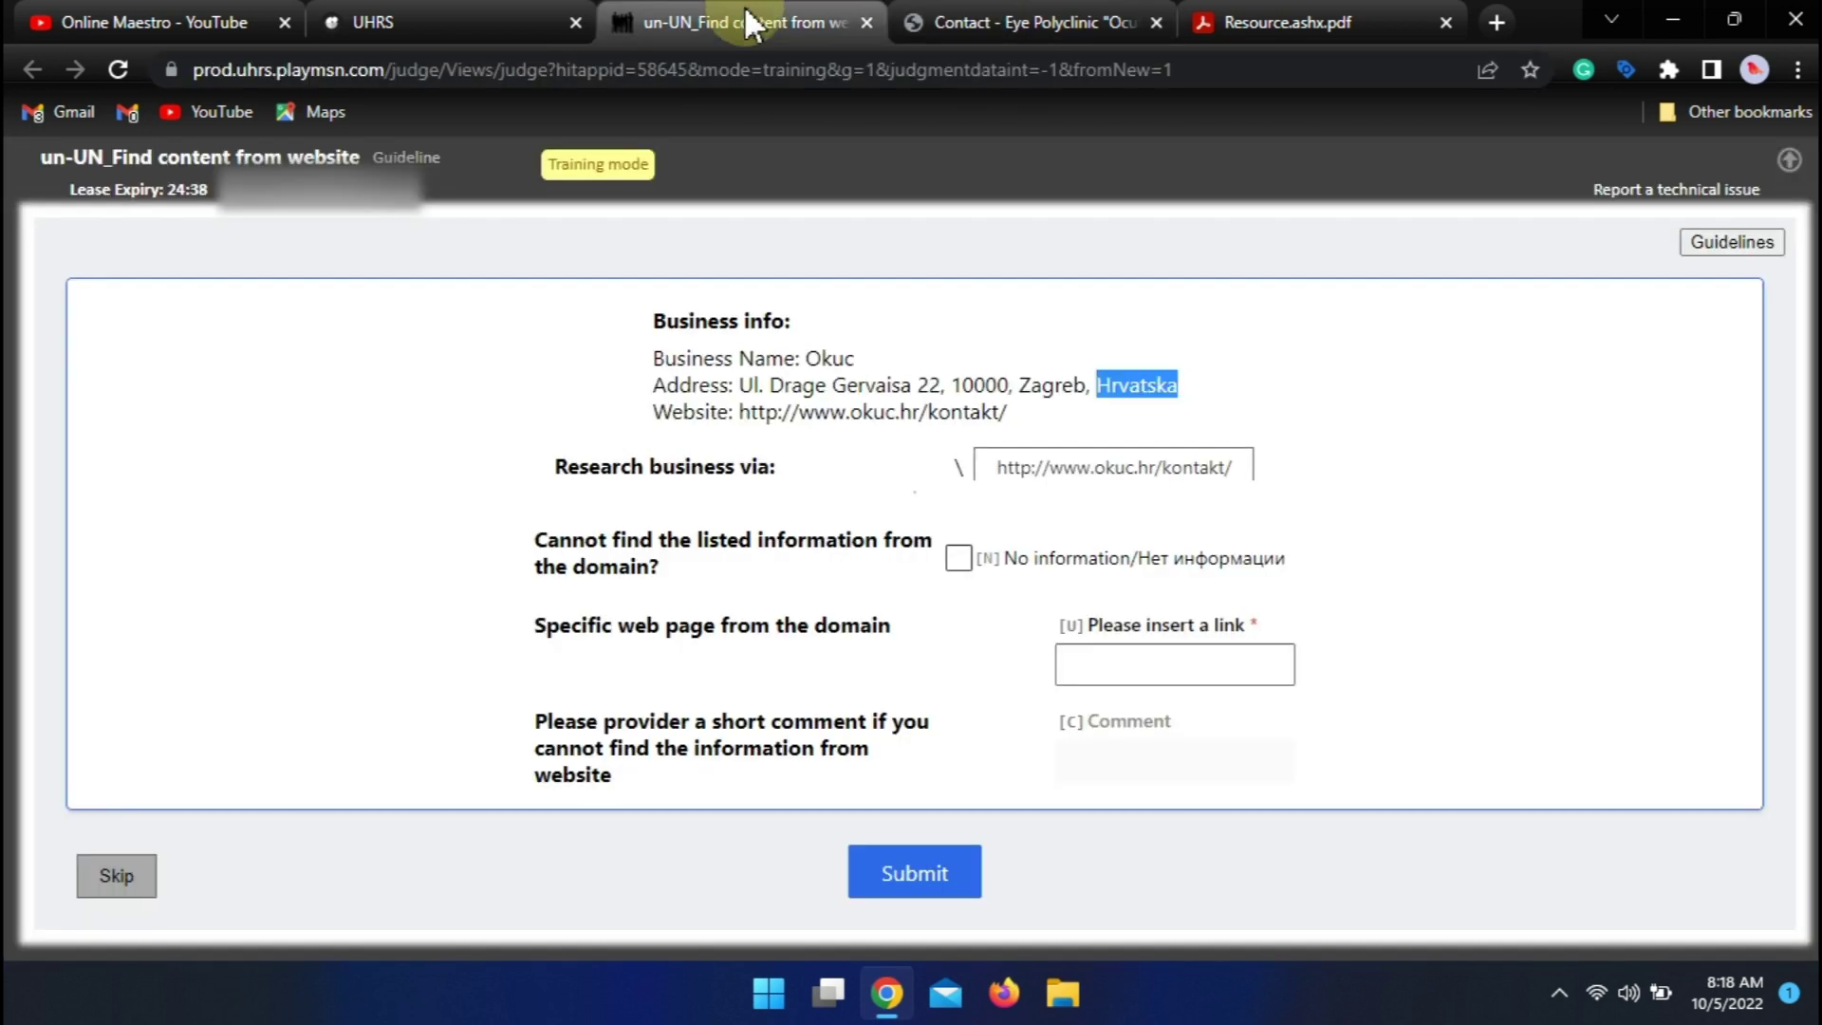
{"action": "left_click", "coordinate": [1131, 670]}
{"action": "key", "text": "ctrl+v"}
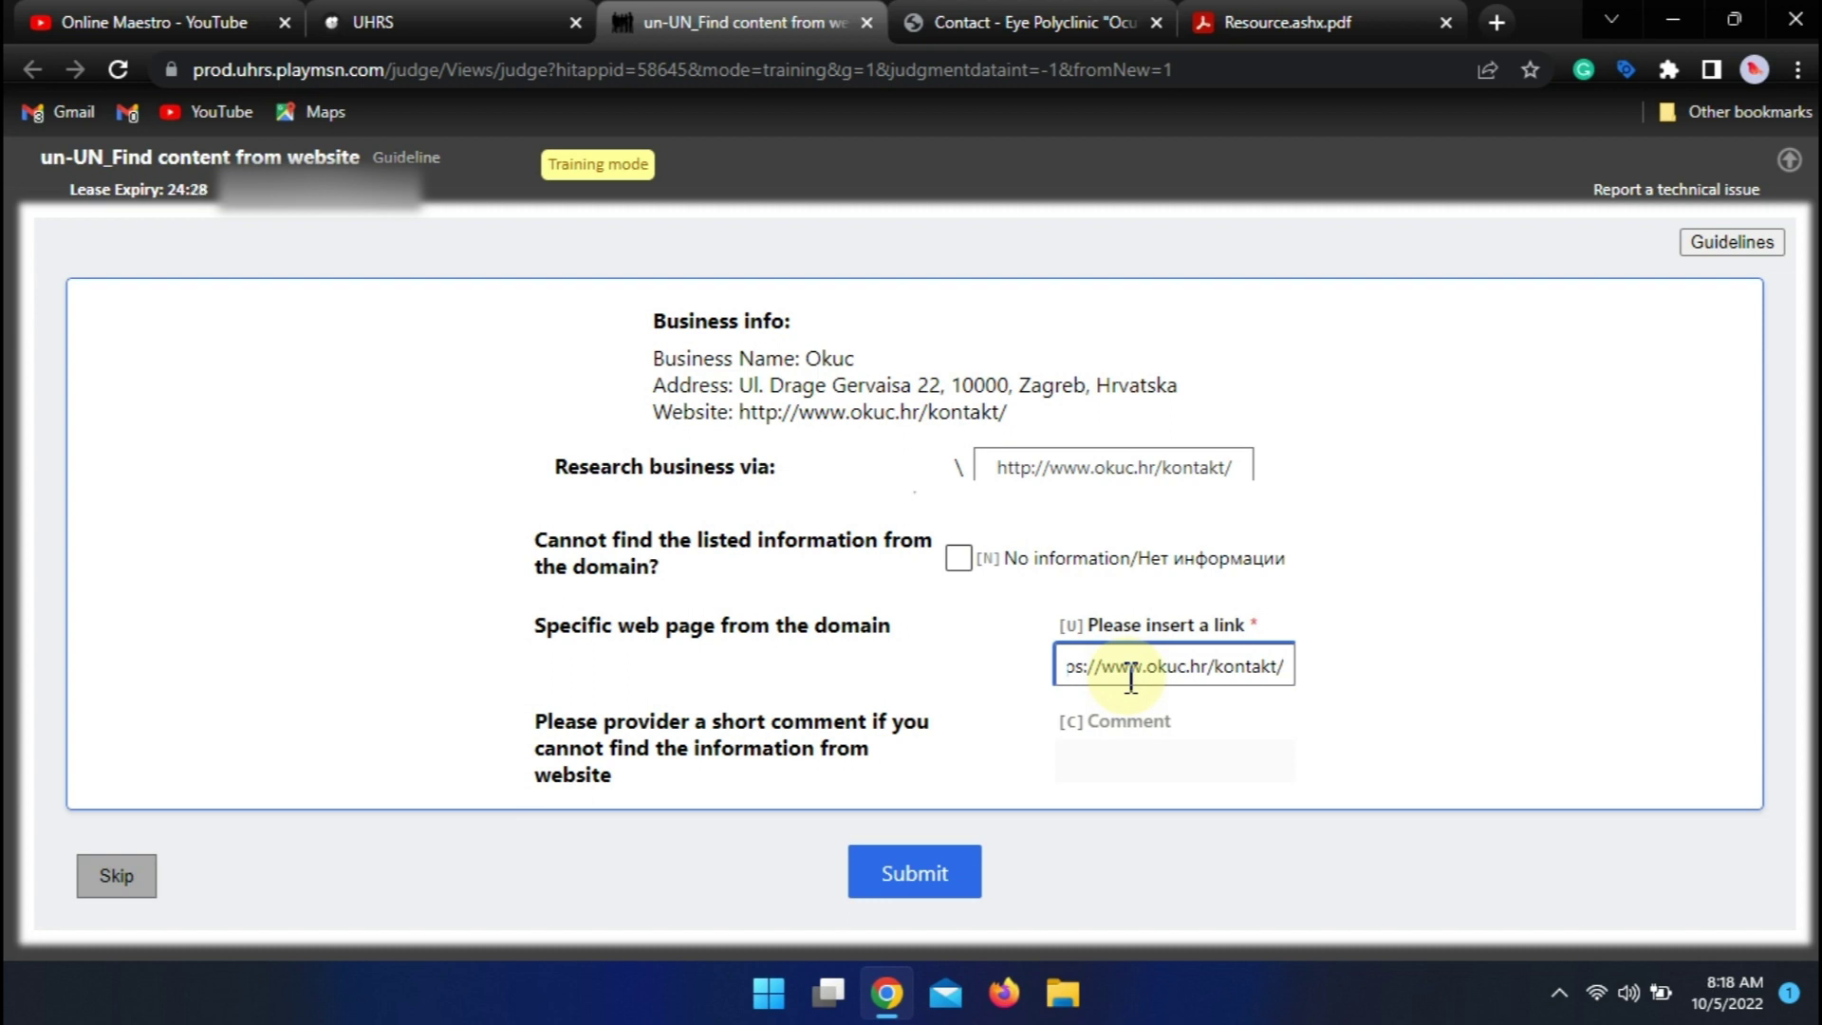
{"action": "left_click", "coordinate": [907, 871]}
{"action": "left_click", "coordinate": [1309, 822]}
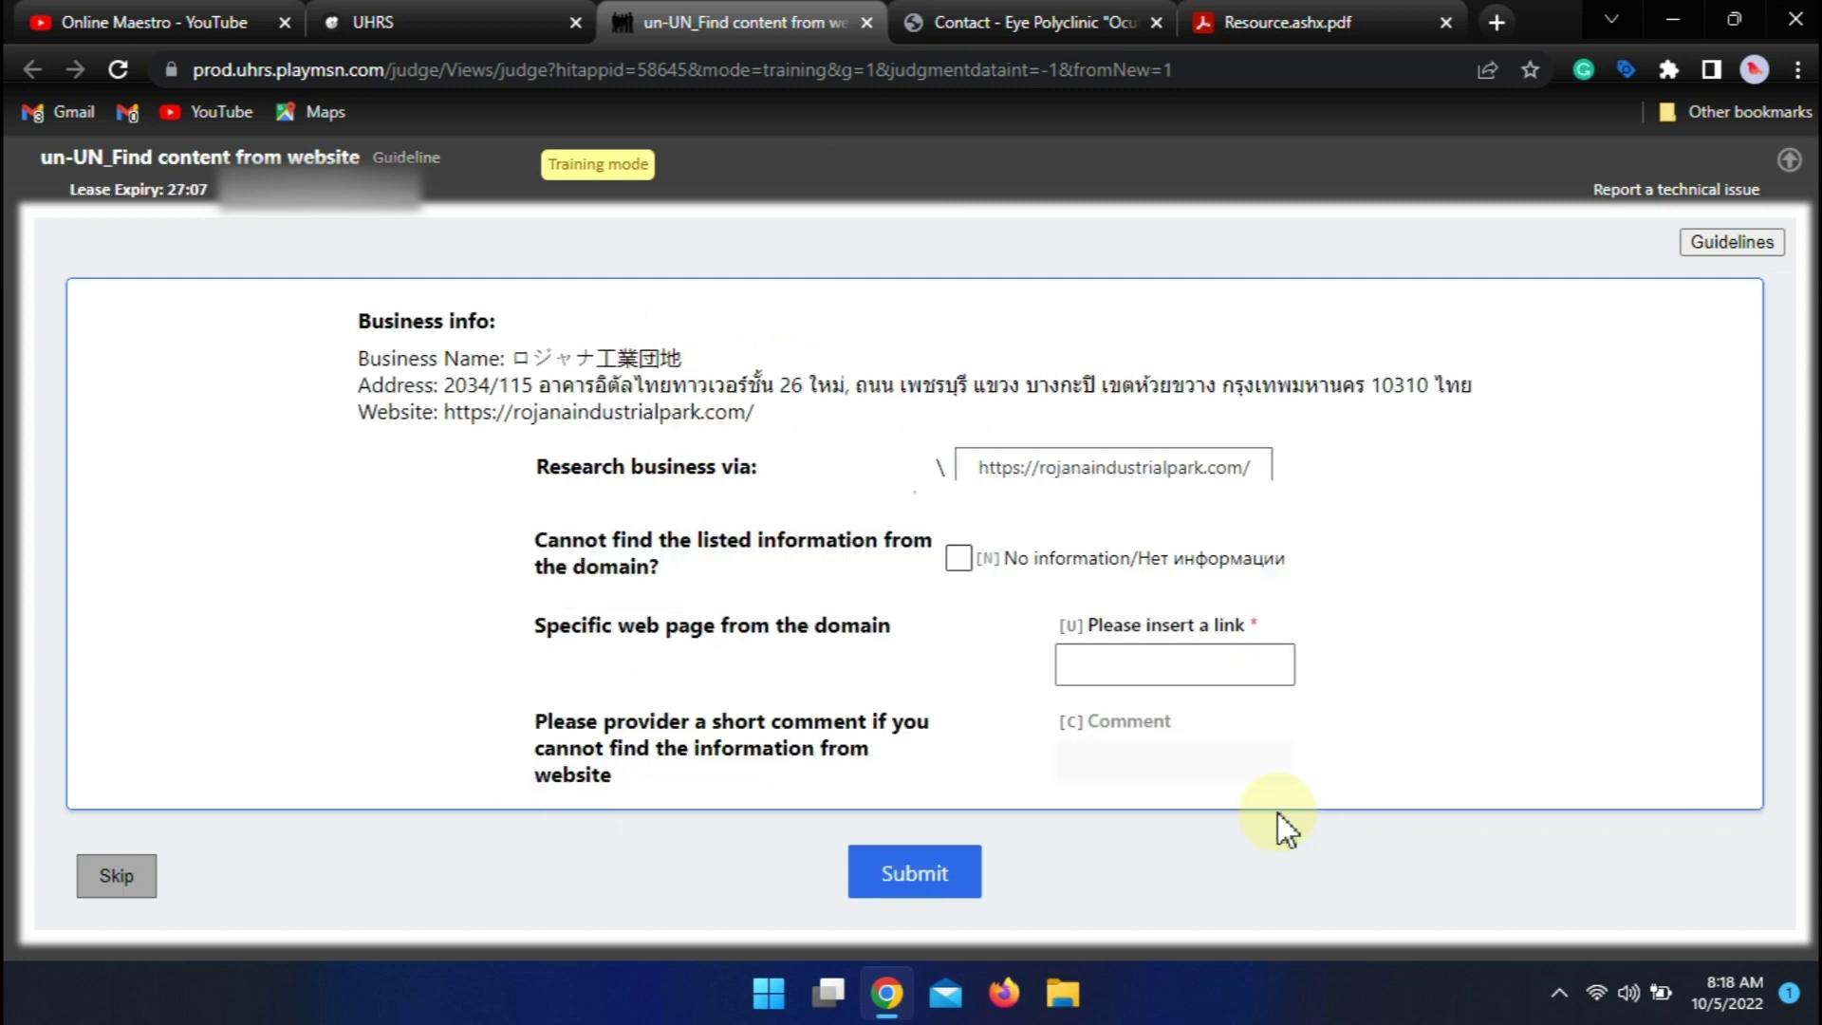
- Replace the Okuc page with the task's rojanaindustrialpark.com website and locate the address in the home page footer
{"action": "left_click", "coordinate": [1157, 23]}
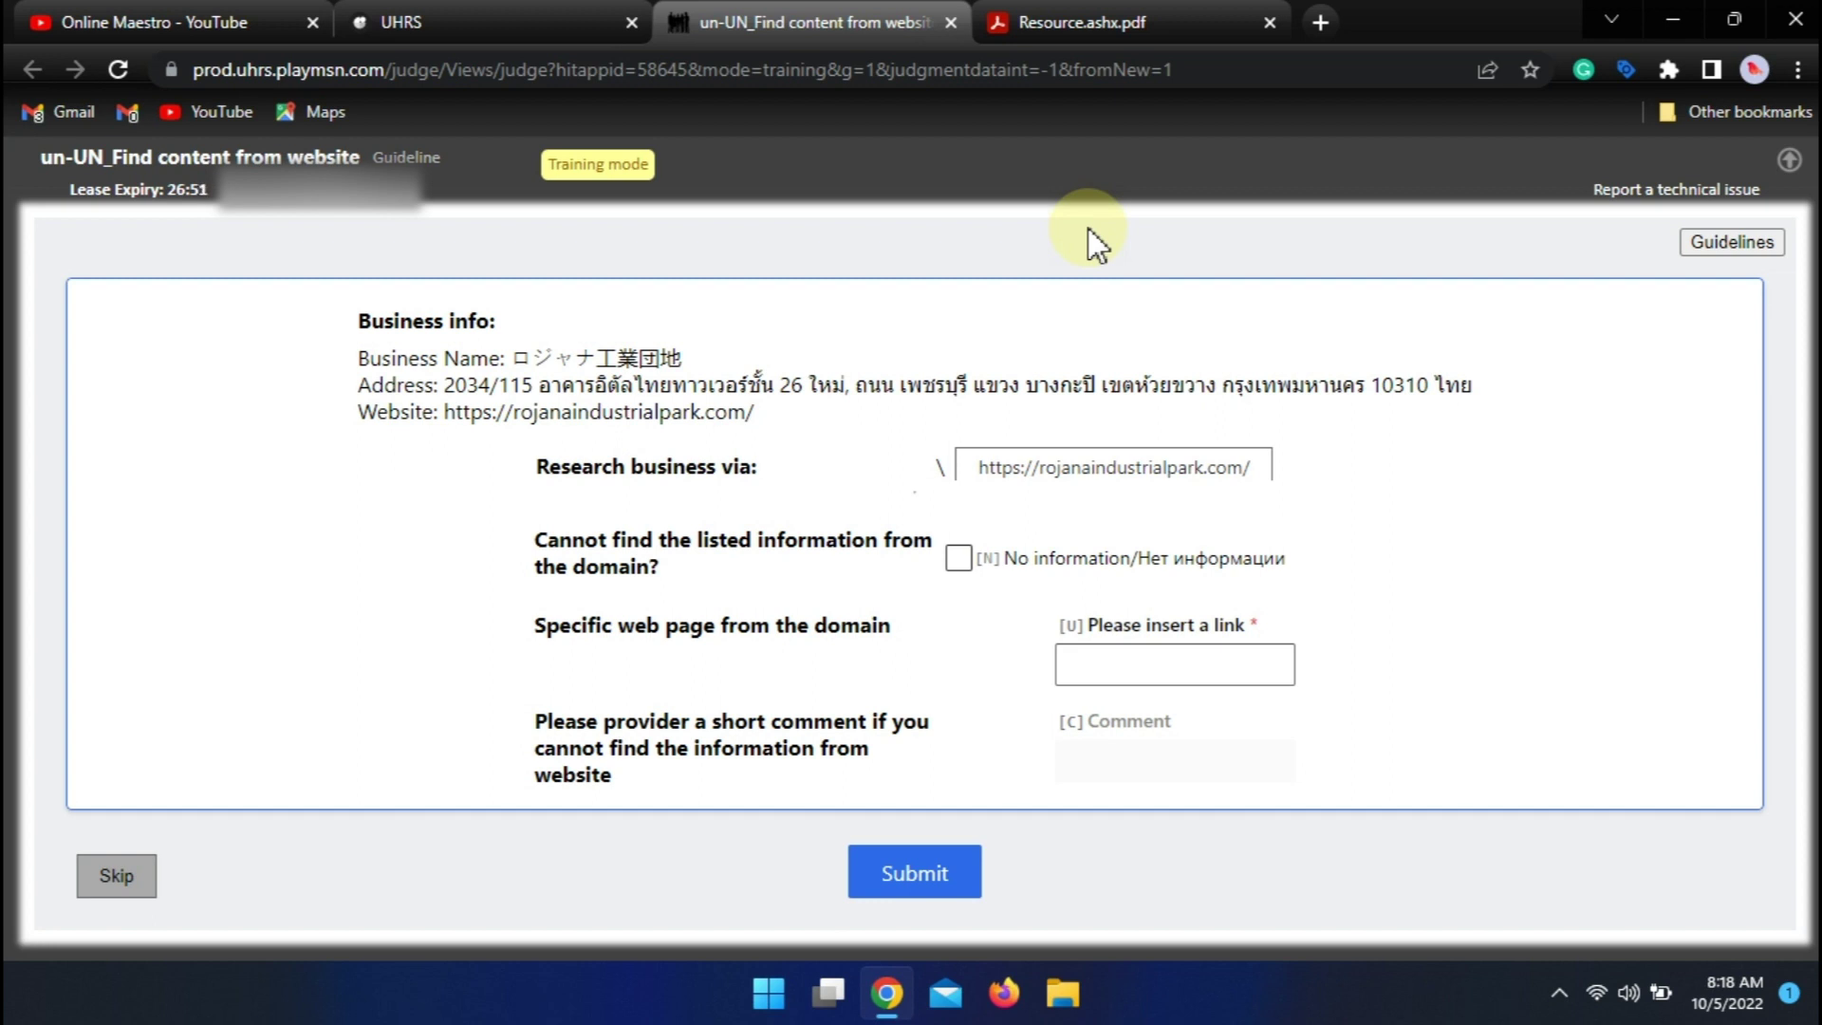
{"action": "left_click", "coordinate": [1160, 474]}
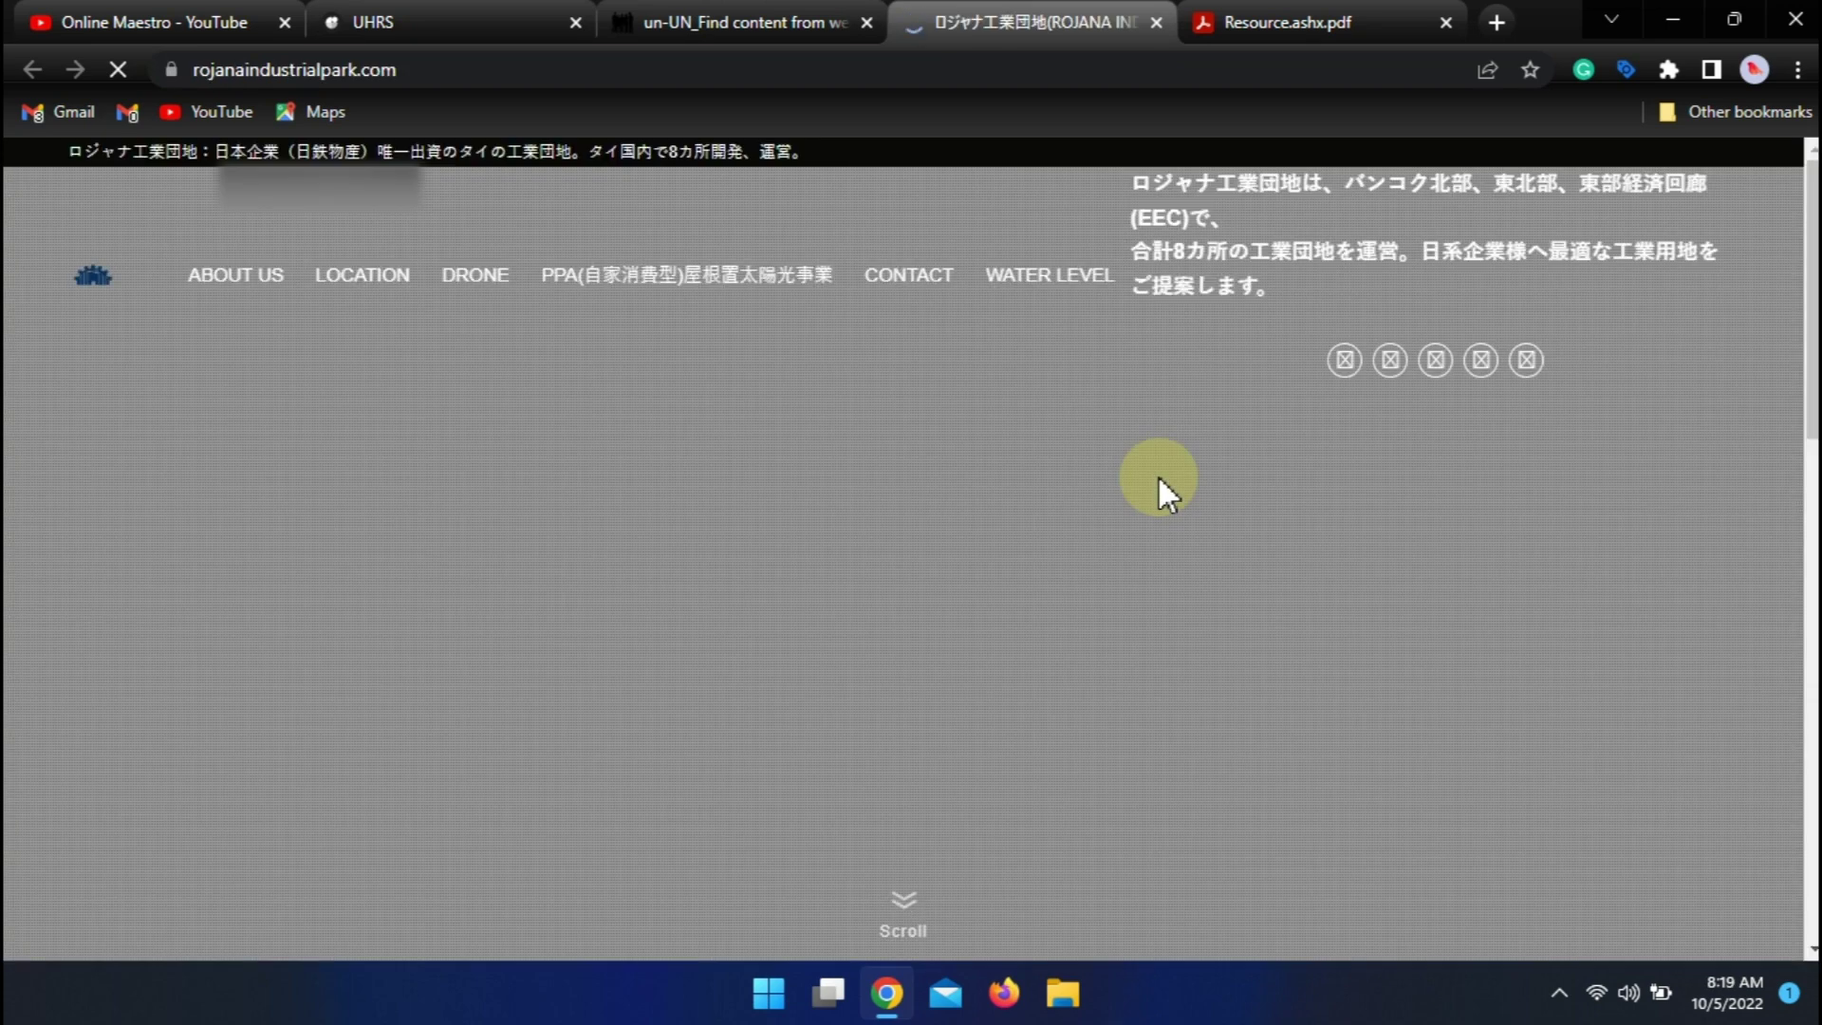
{"action": "left_click", "coordinate": [723, 11]}
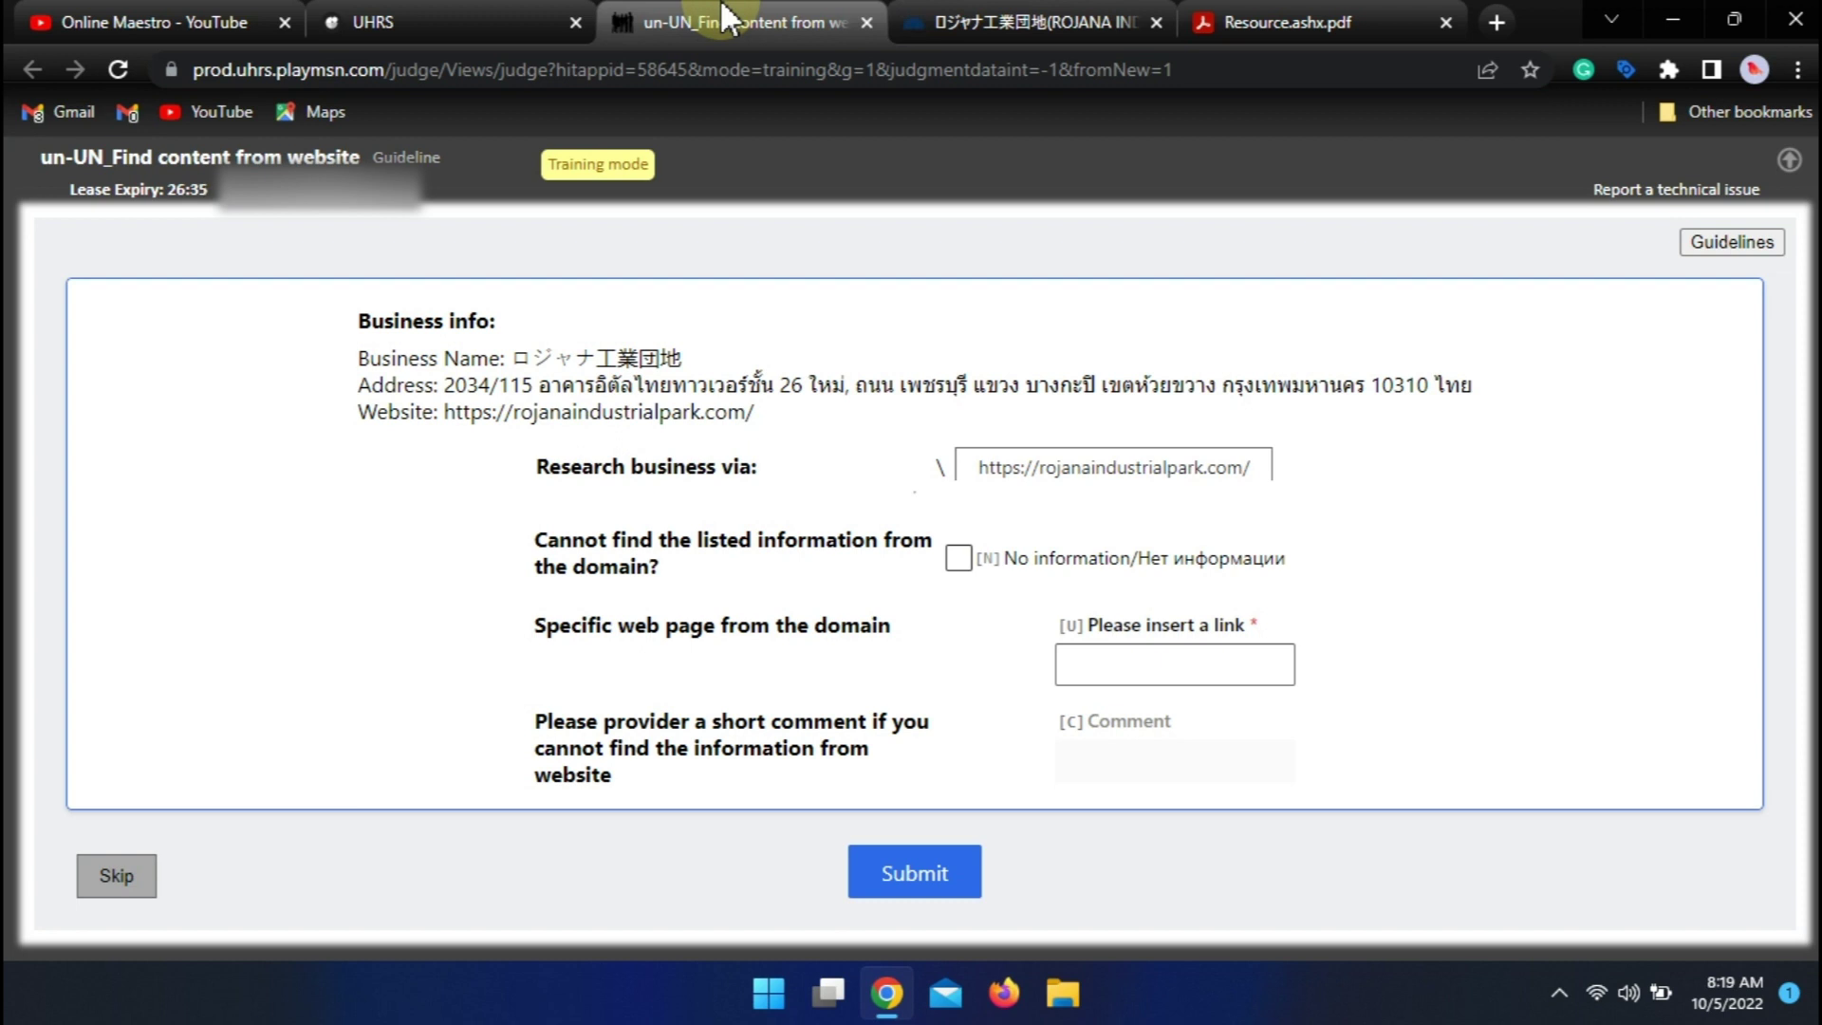
{"action": "left_click", "coordinate": [1068, 19]}
{"action": "scroll", "coordinate": [911, 513], "scroll_direction": "down", "scroll_amount": 10}
{"action": "scroll", "coordinate": [911, 512], "scroll_direction": "down", "scroll_amount": 15}
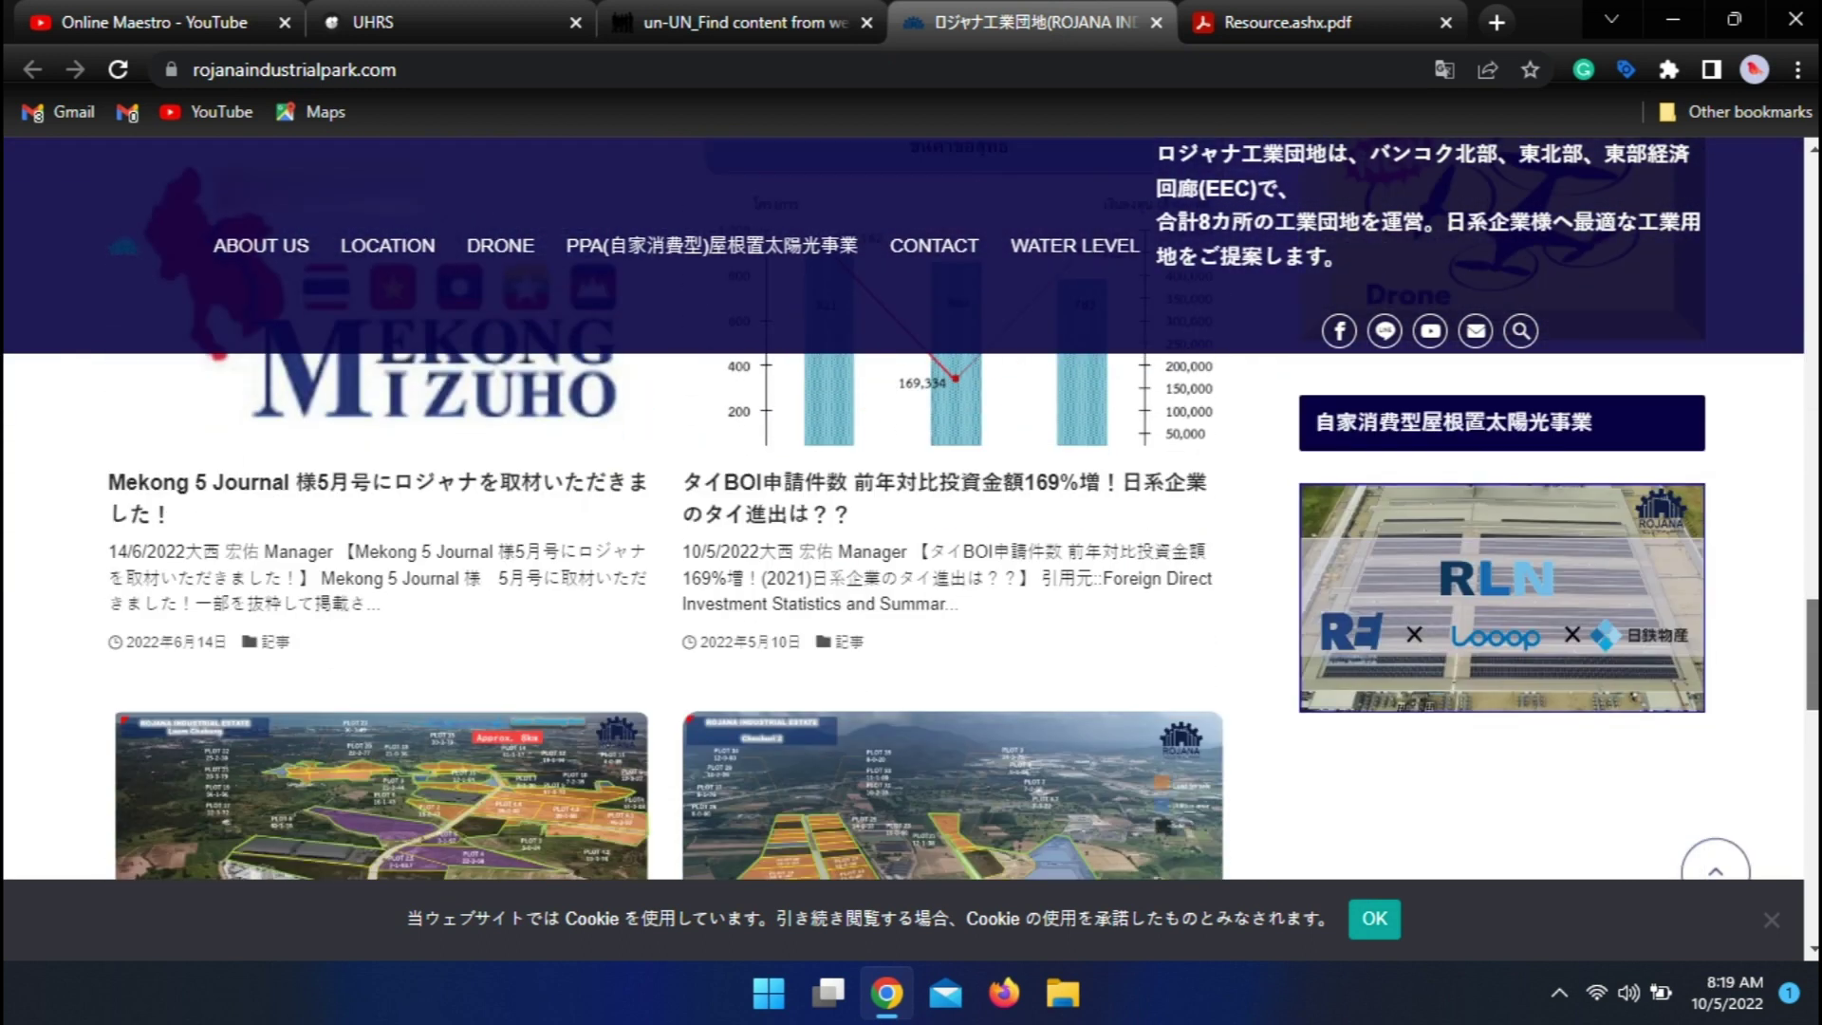
{"action": "scroll", "coordinate": [795, 619], "scroll_direction": "down", "scroll_amount": 5}
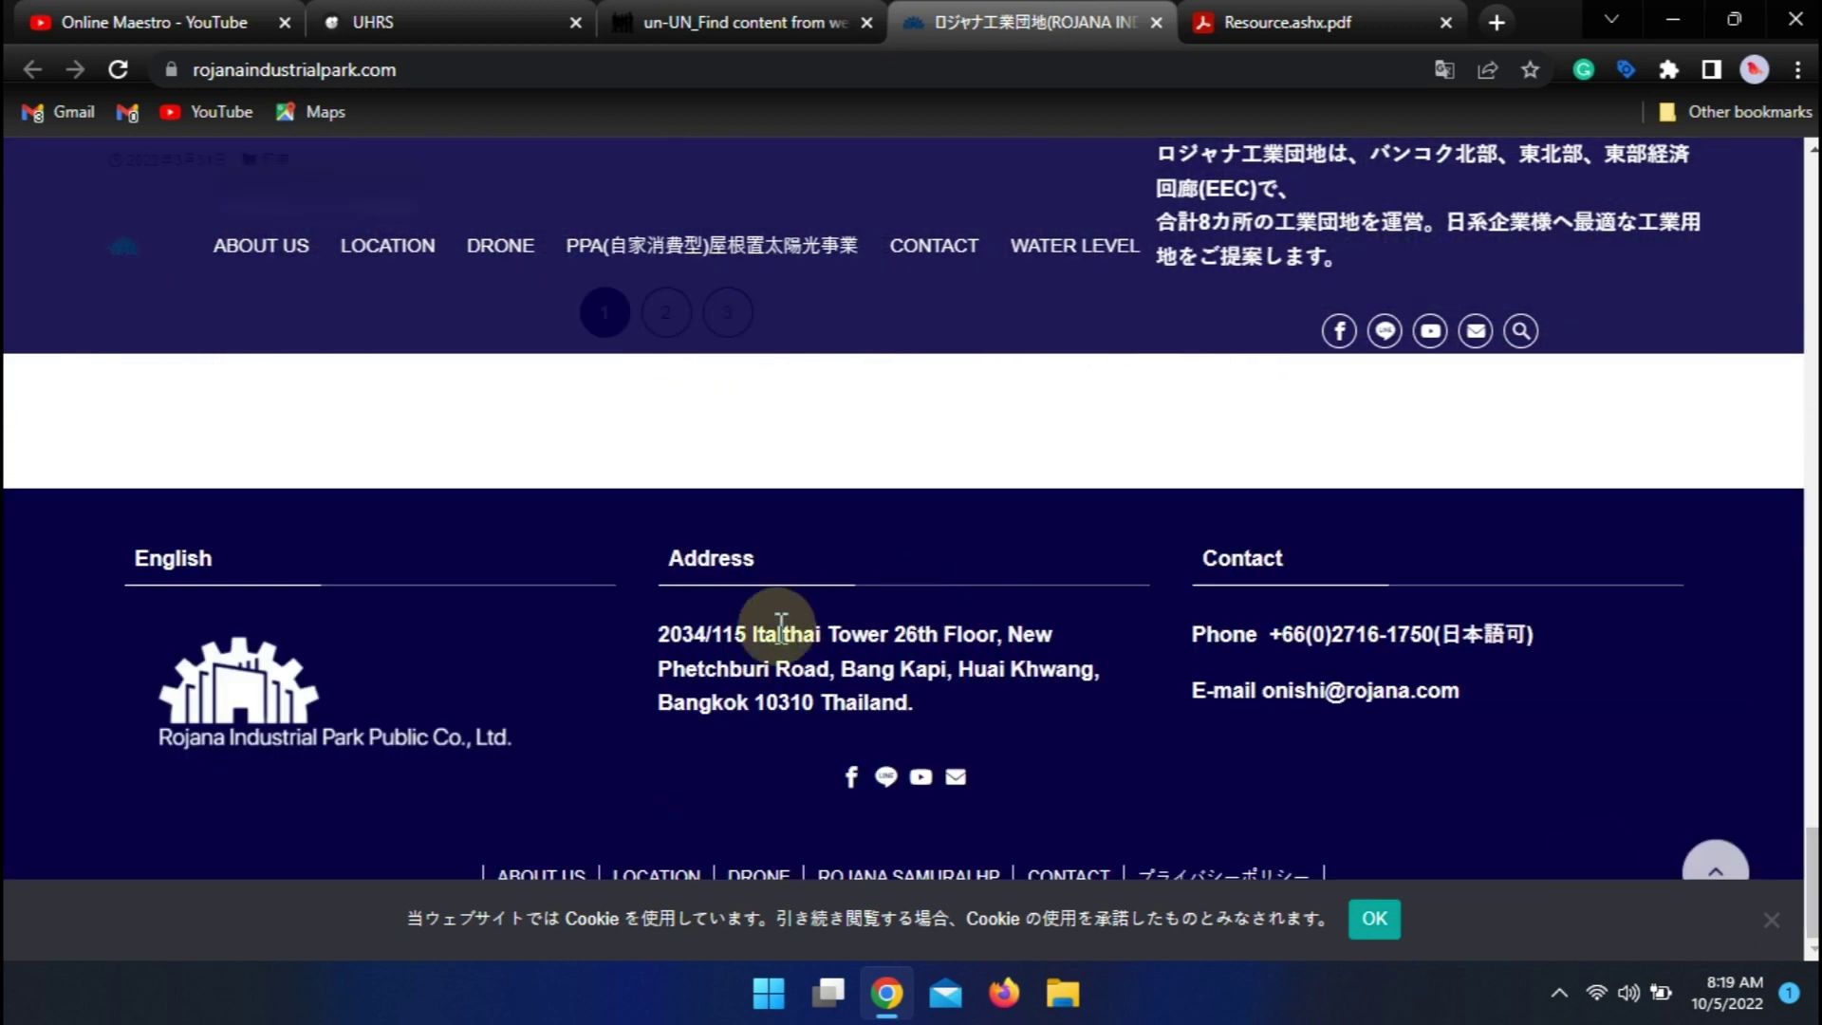
- Compare the task's business name and Thai address with the Rojana home page's footer details
{"action": "left_click", "coordinate": [732, 21]}
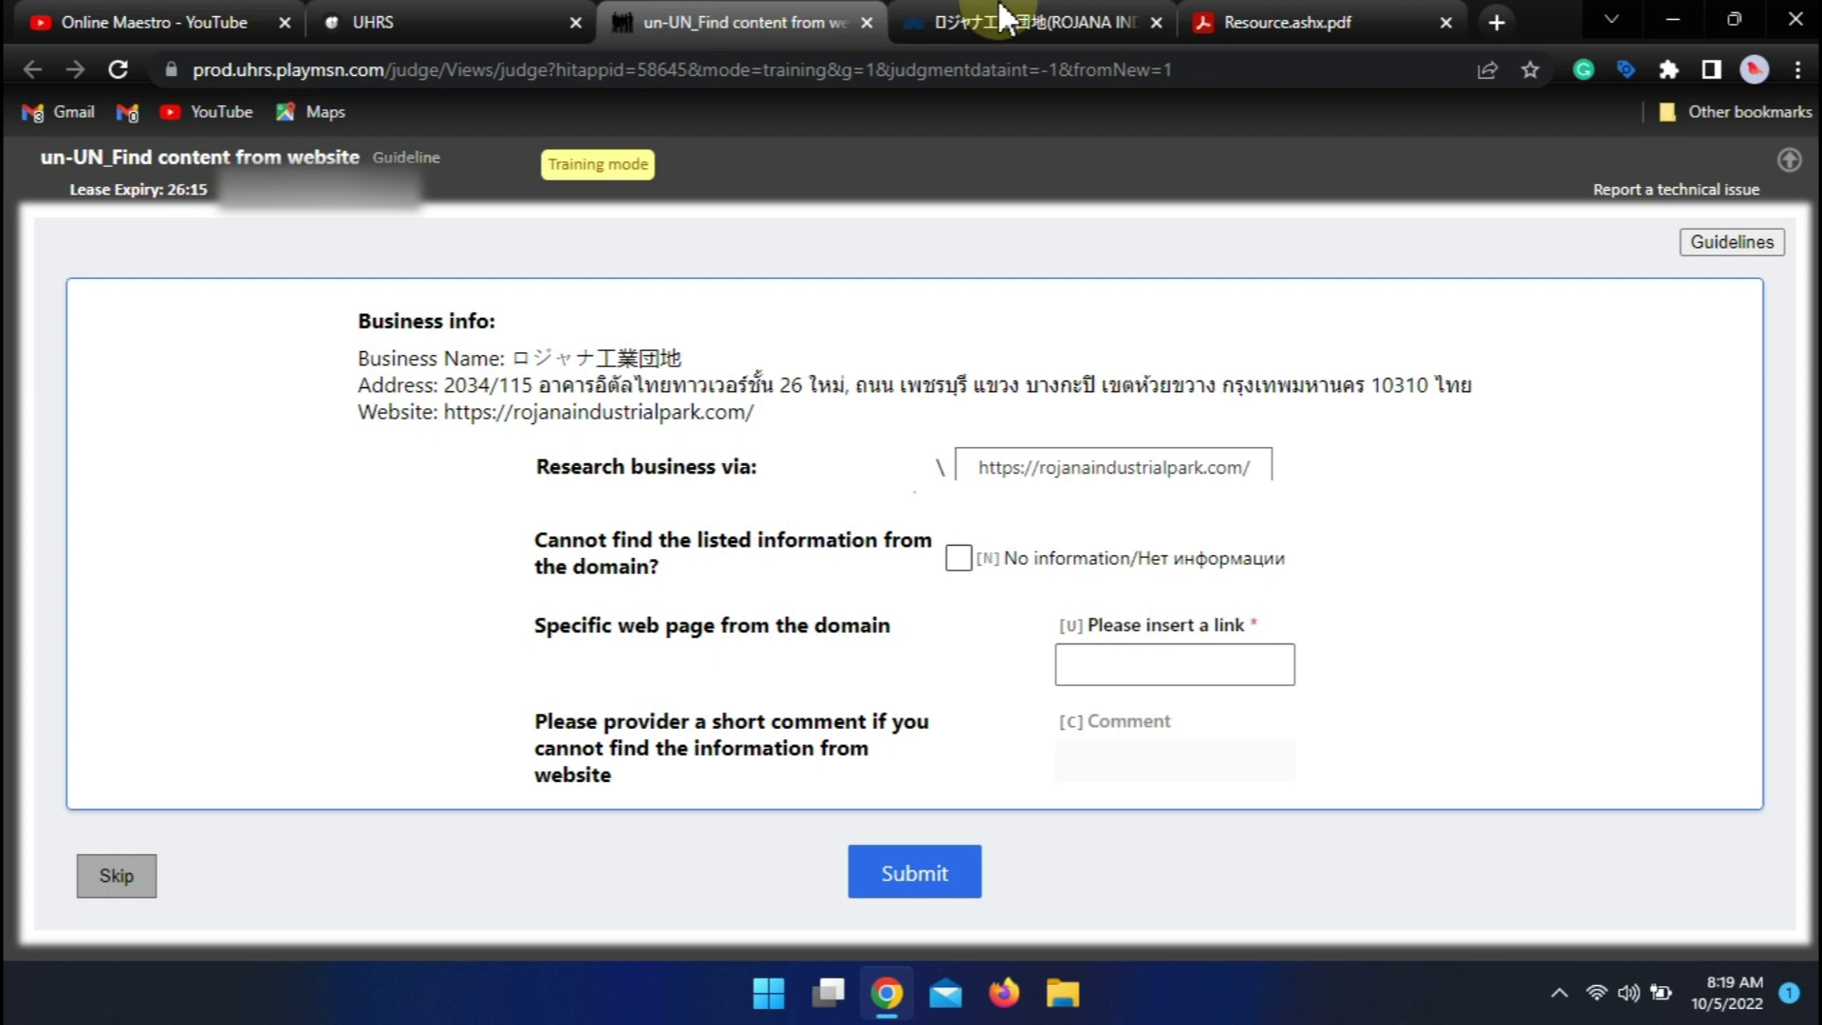
{"action": "left_click", "coordinate": [1048, 19]}
{"action": "left_click", "coordinate": [748, 21]}
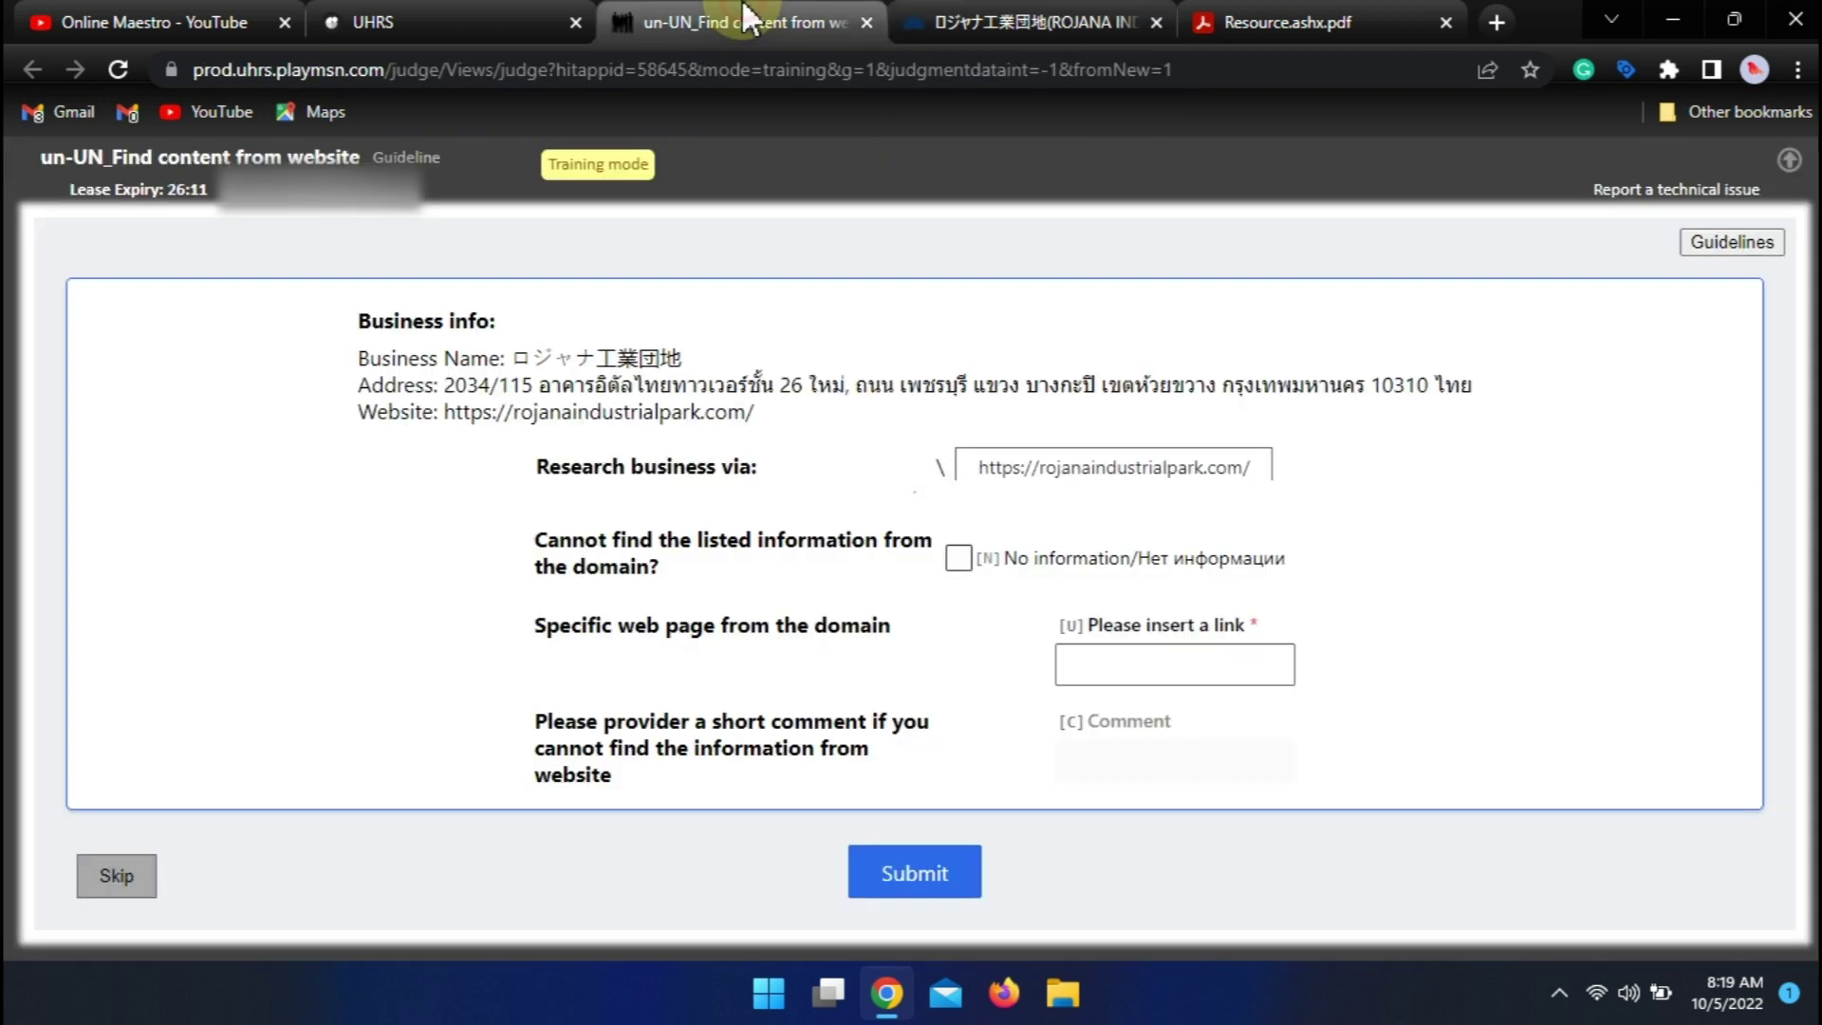
{"action": "left_click", "coordinate": [940, 17]}
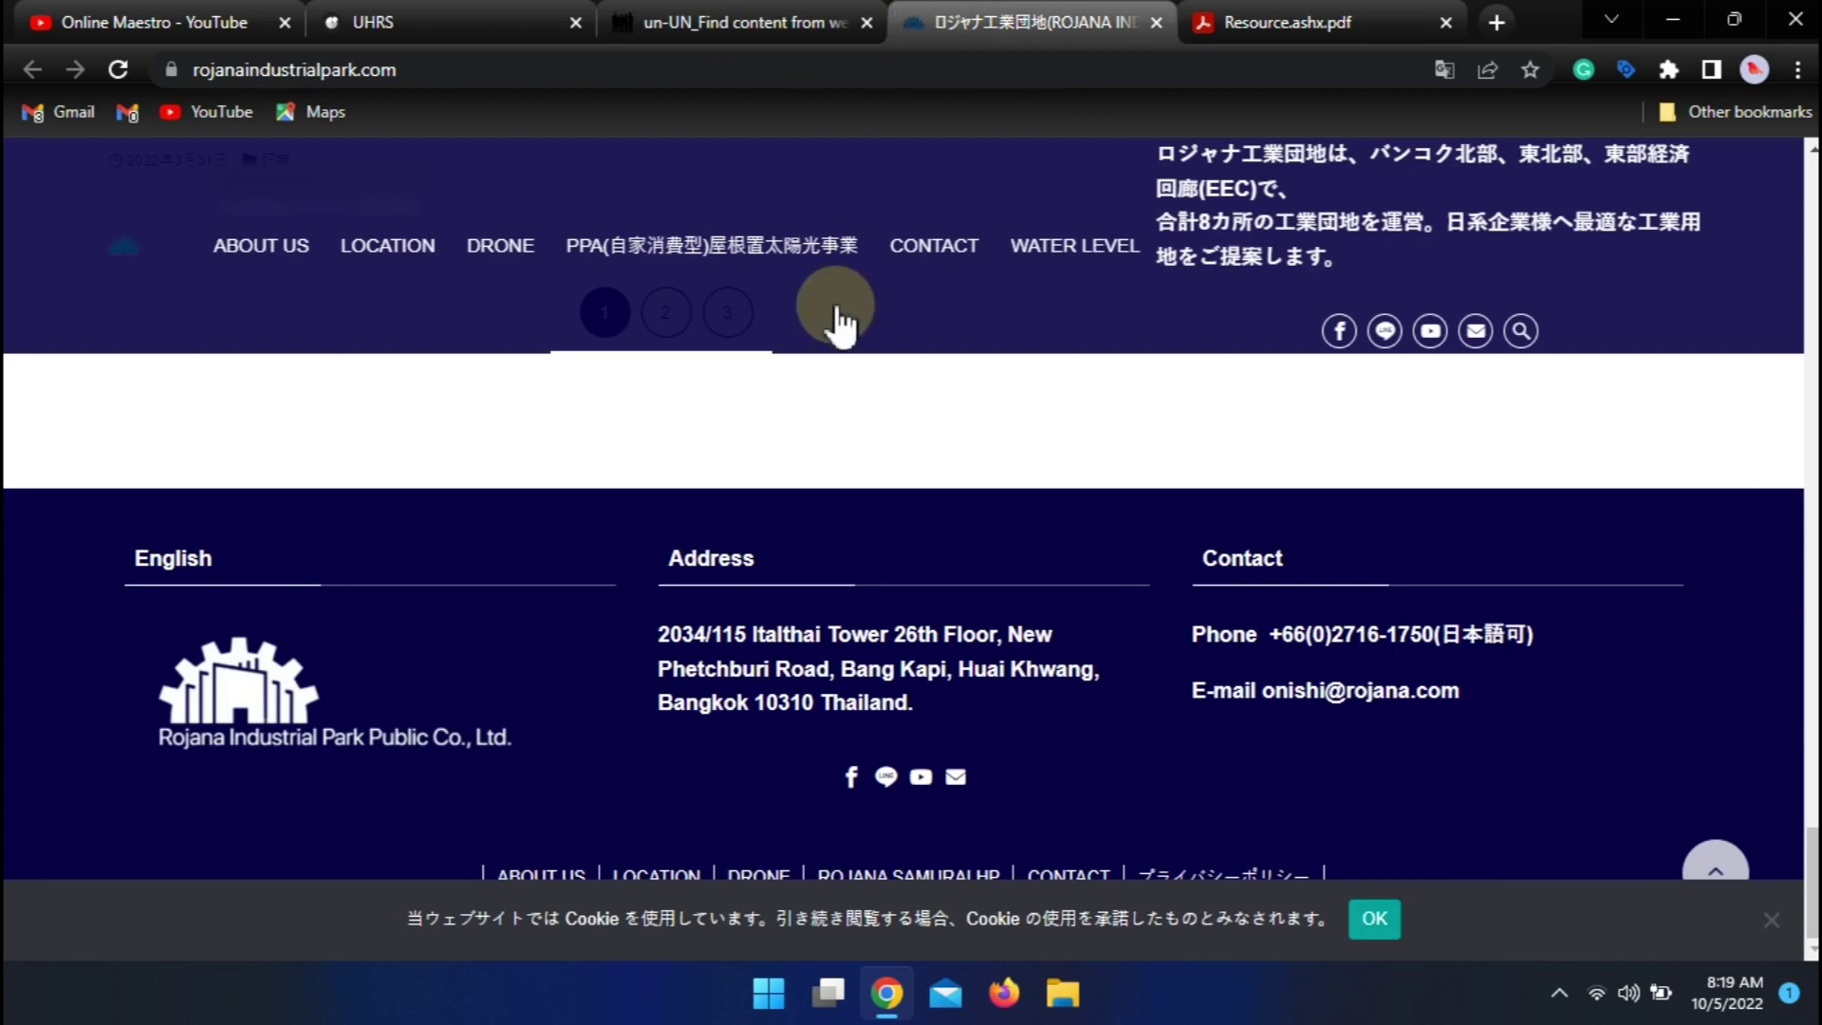
{"action": "left_click", "coordinate": [735, 17]}
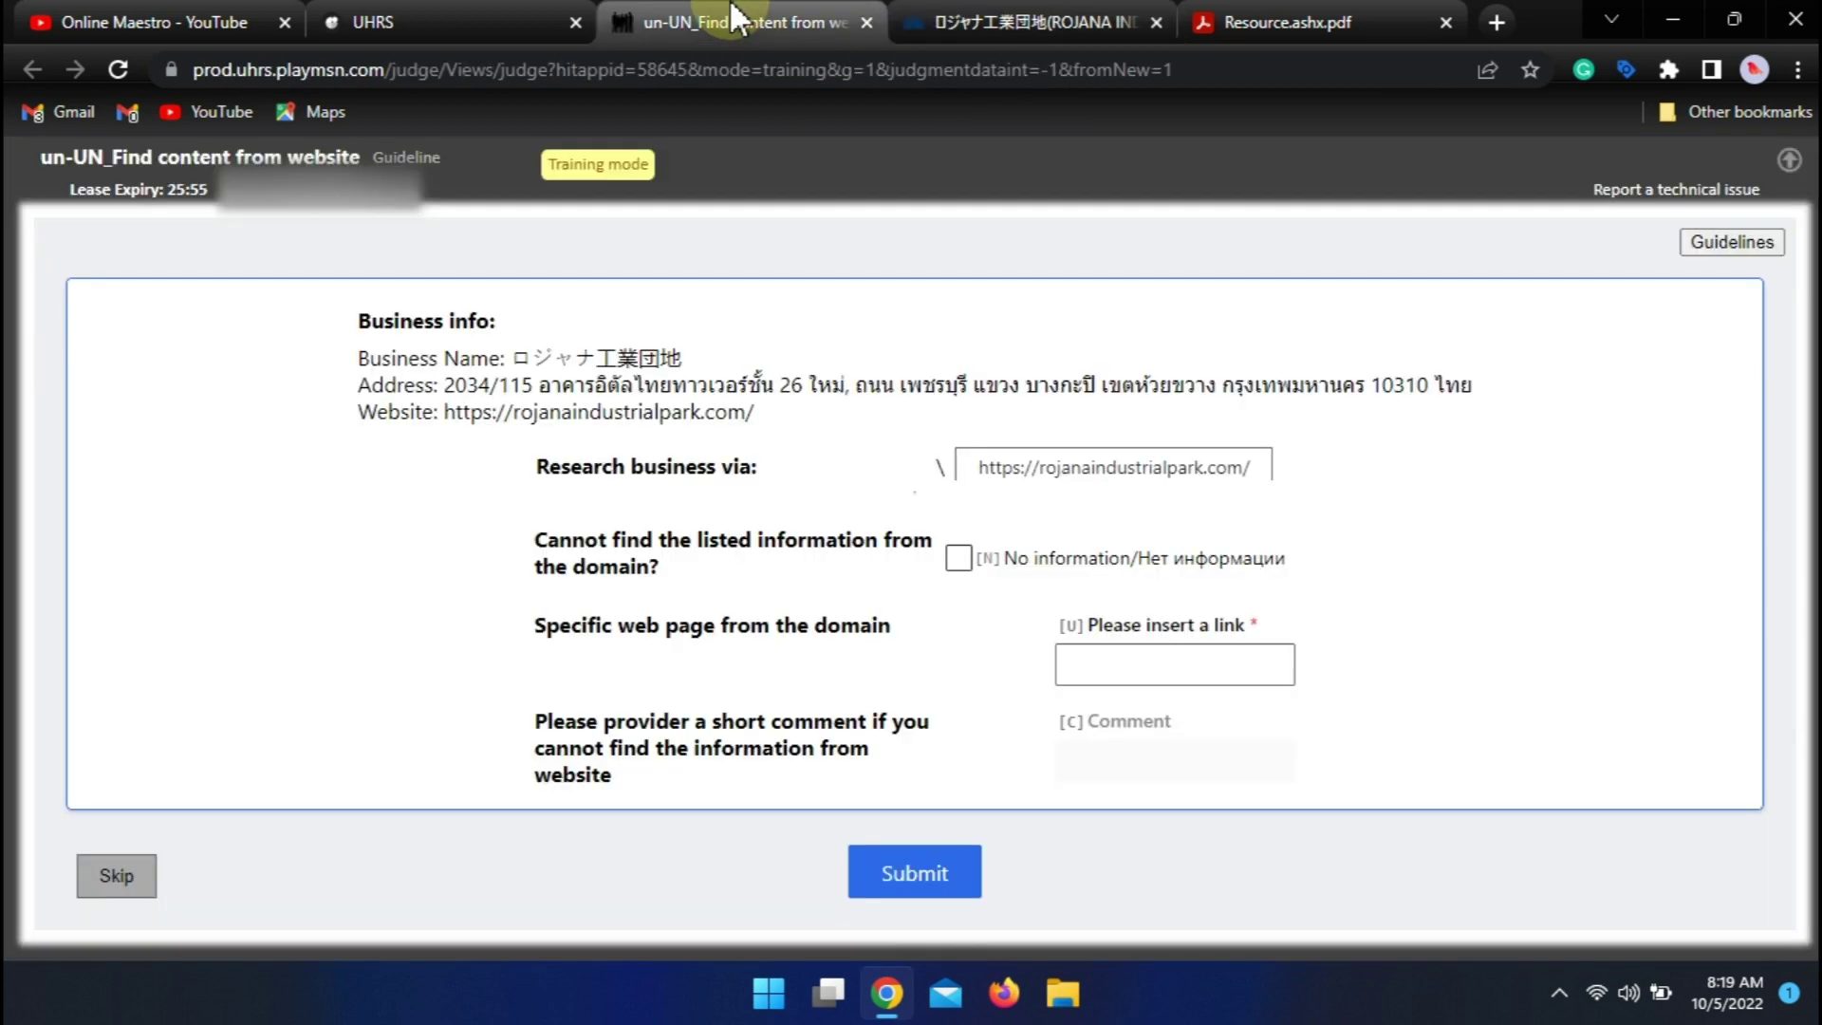
{"action": "left_click", "coordinate": [1034, 19]}
{"action": "left_click", "coordinate": [1039, 69]}
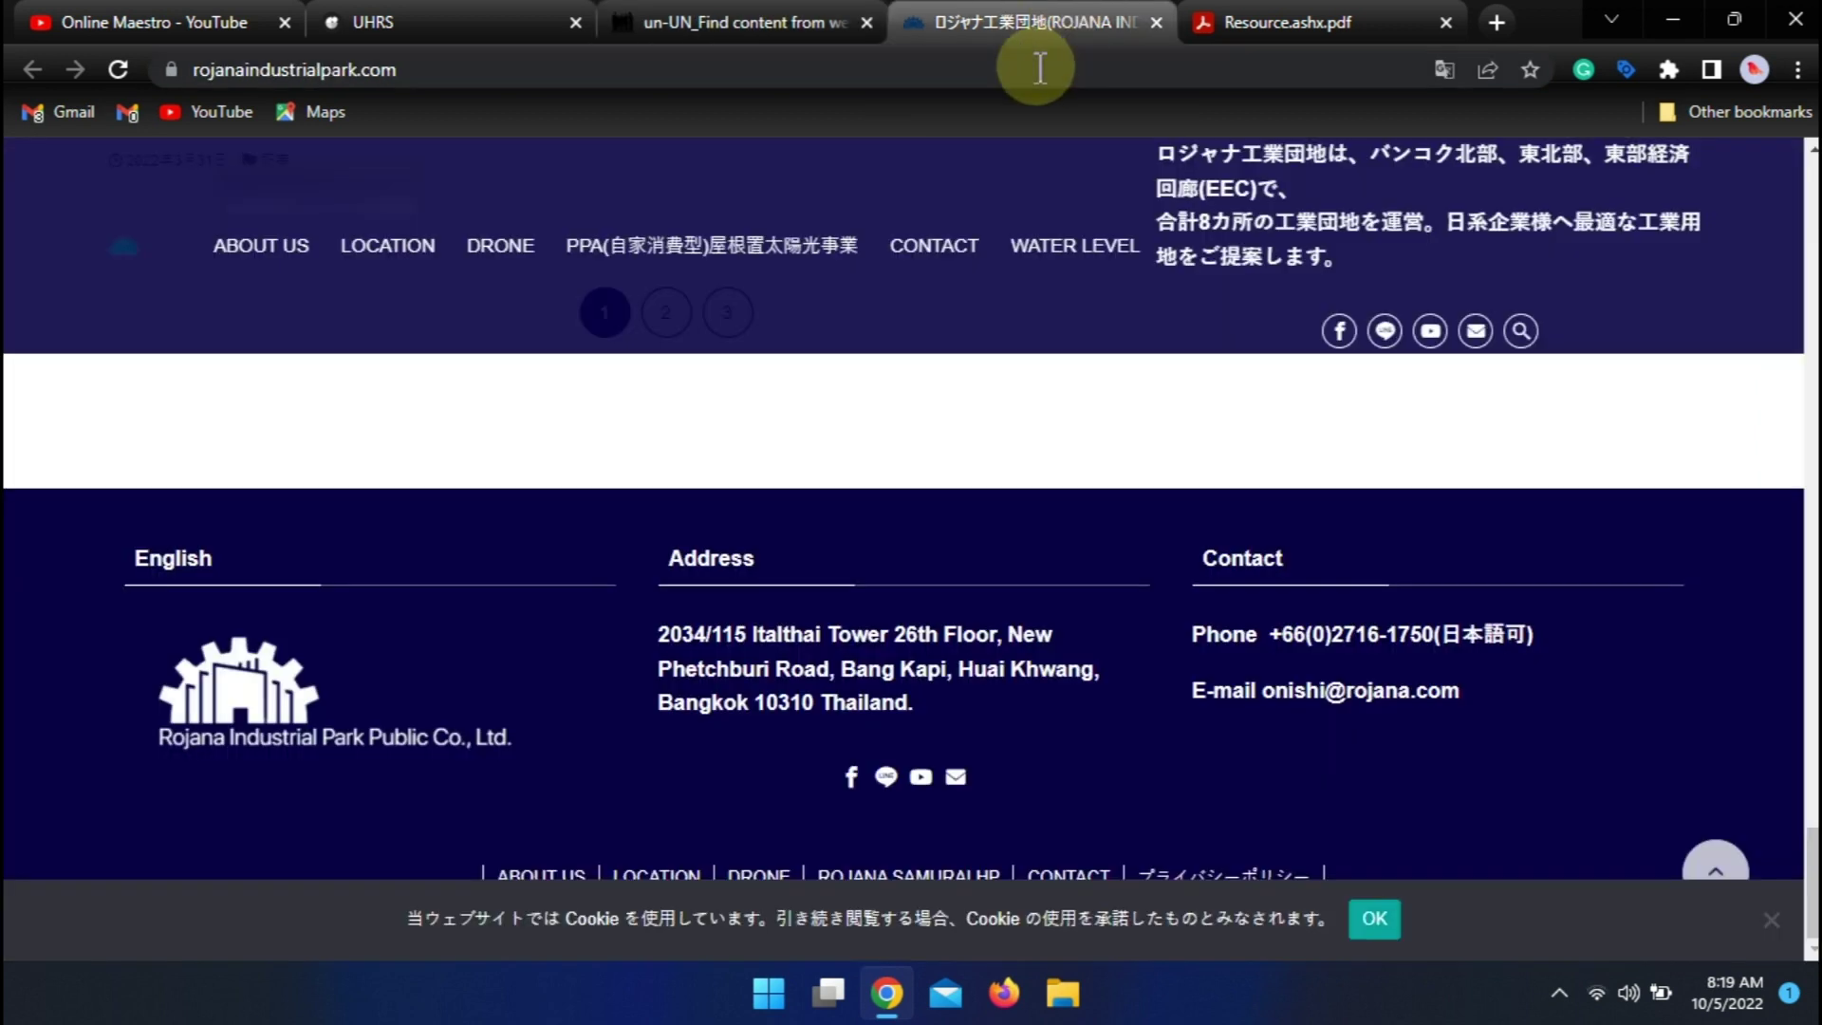
{"action": "left_click", "coordinate": [735, 17]}
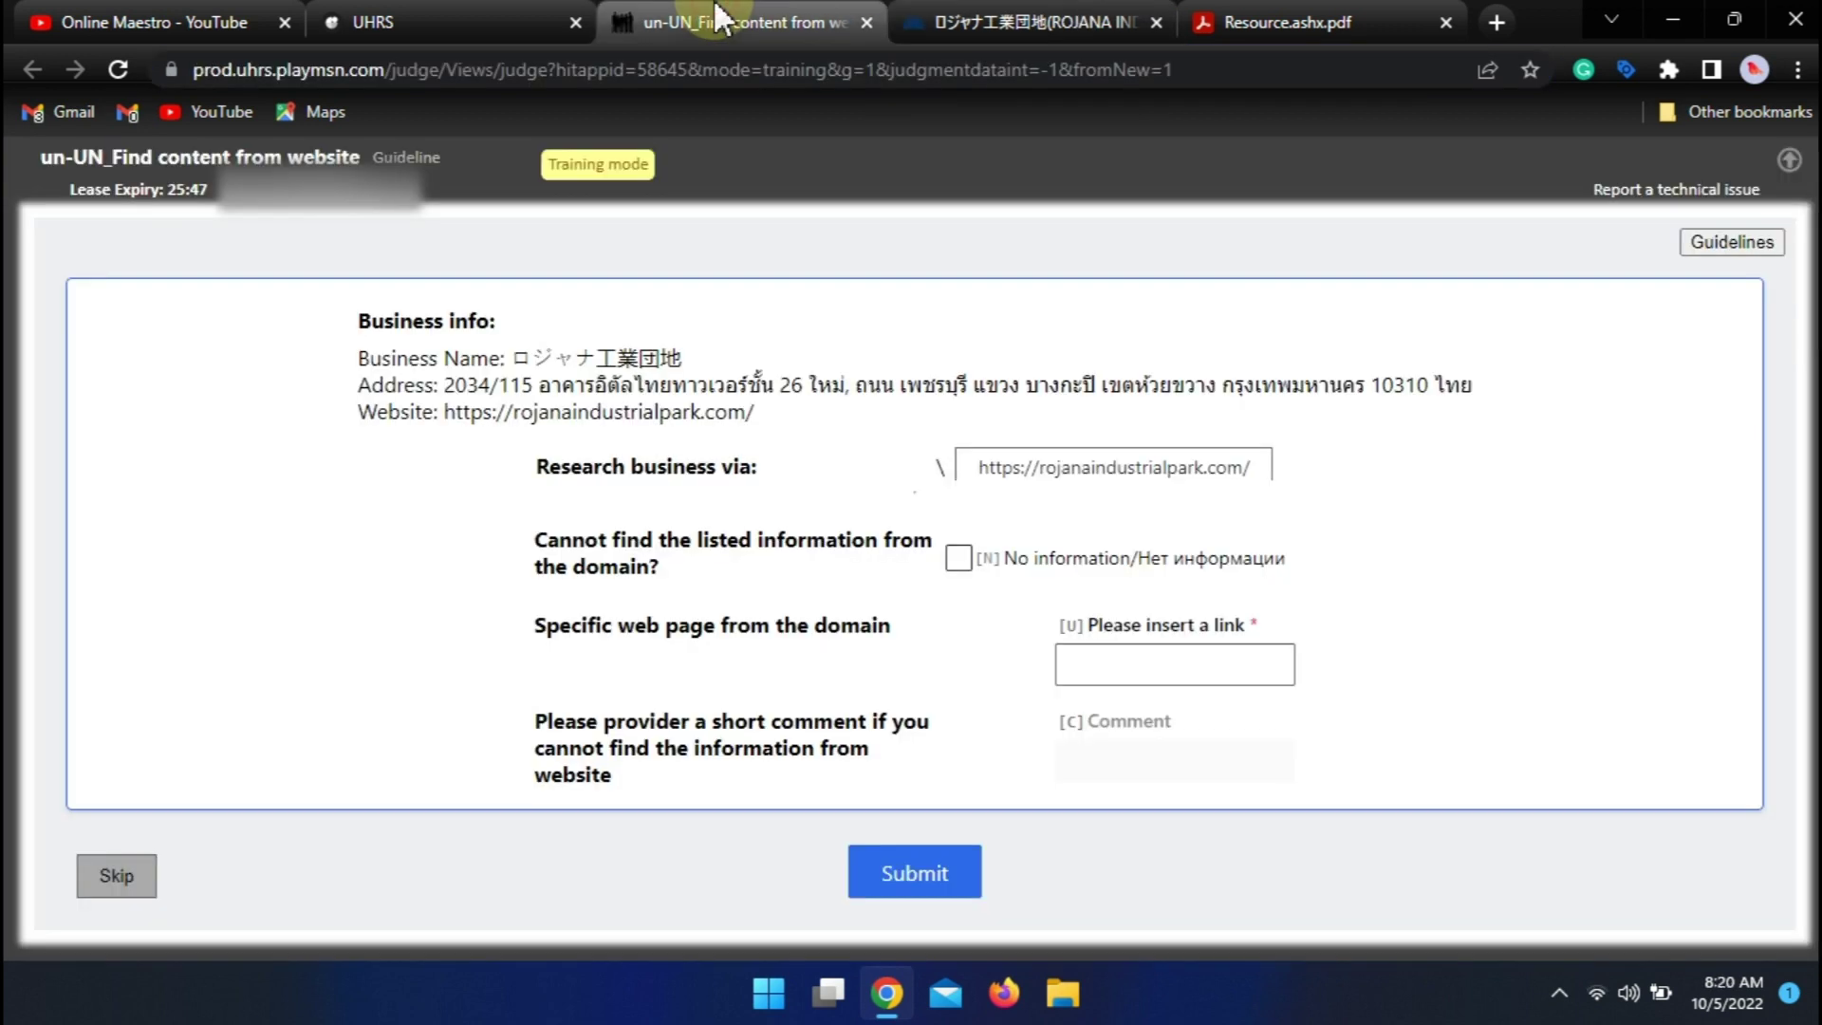
{"action": "left_click", "coordinate": [1212, 664]}
{"action": "key", "text": "ctrl+v"}
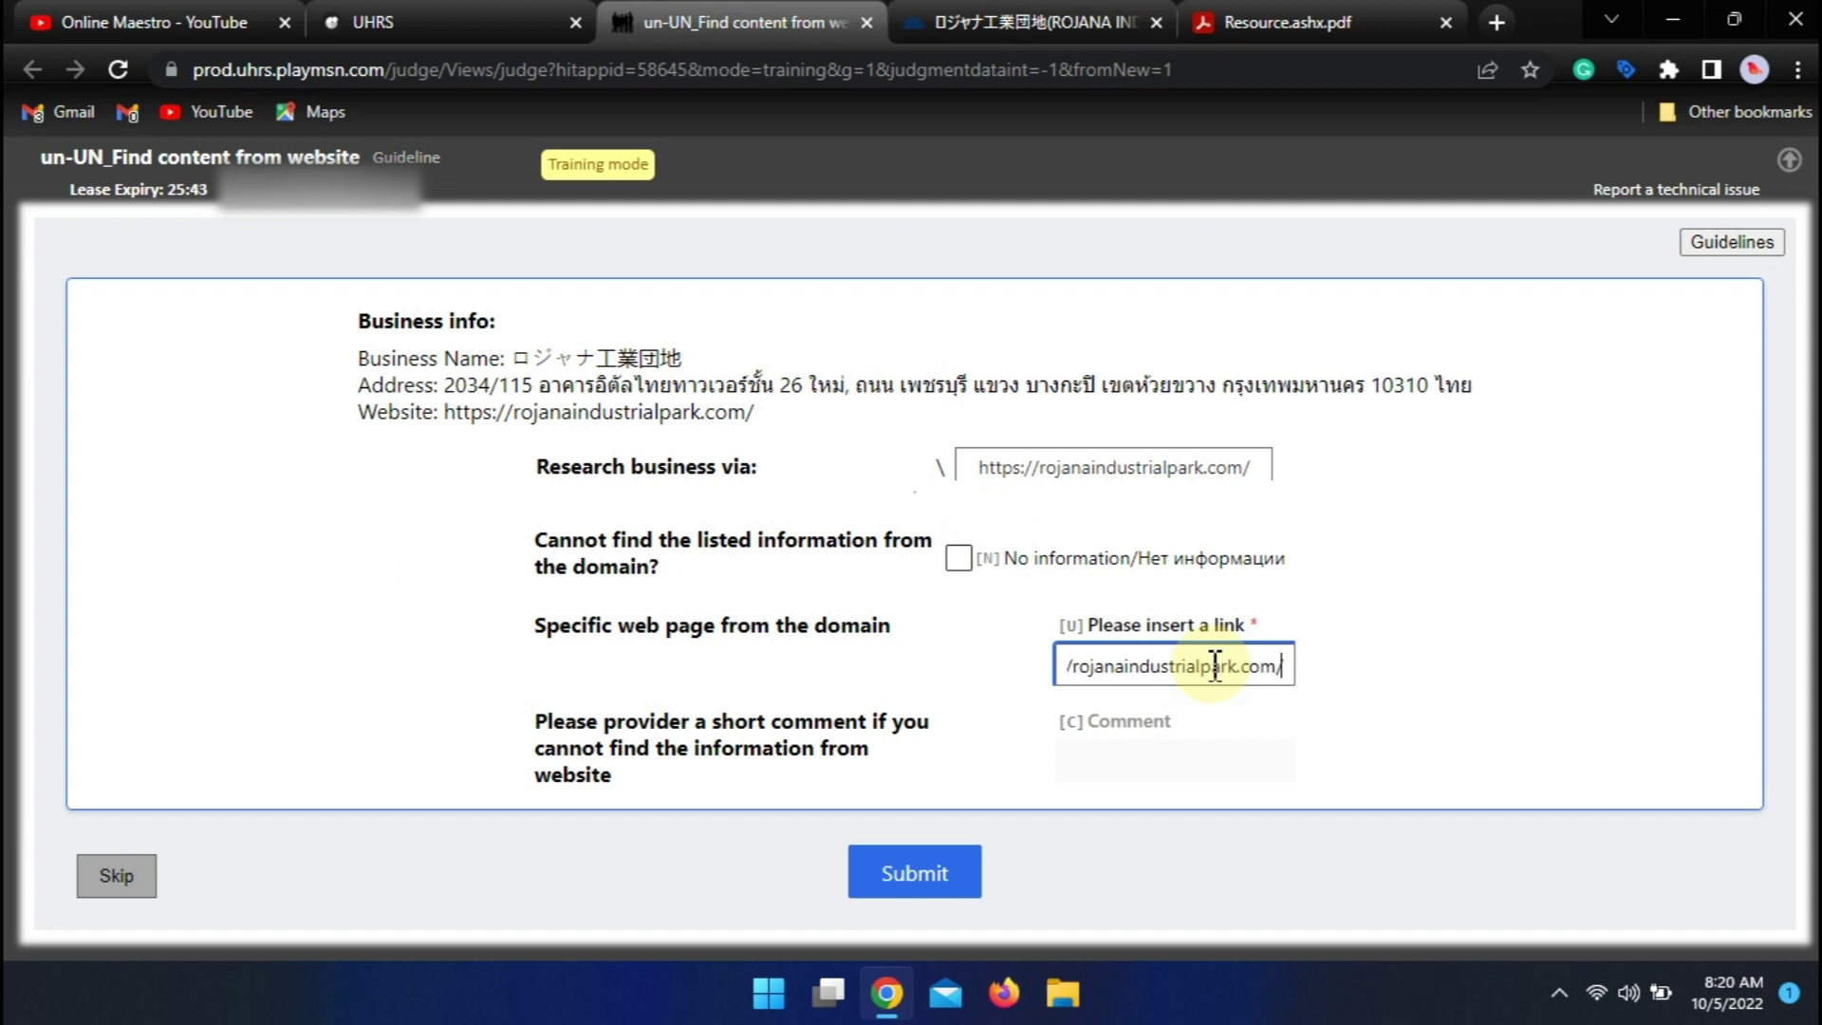
{"action": "left_click", "coordinate": [913, 873]}
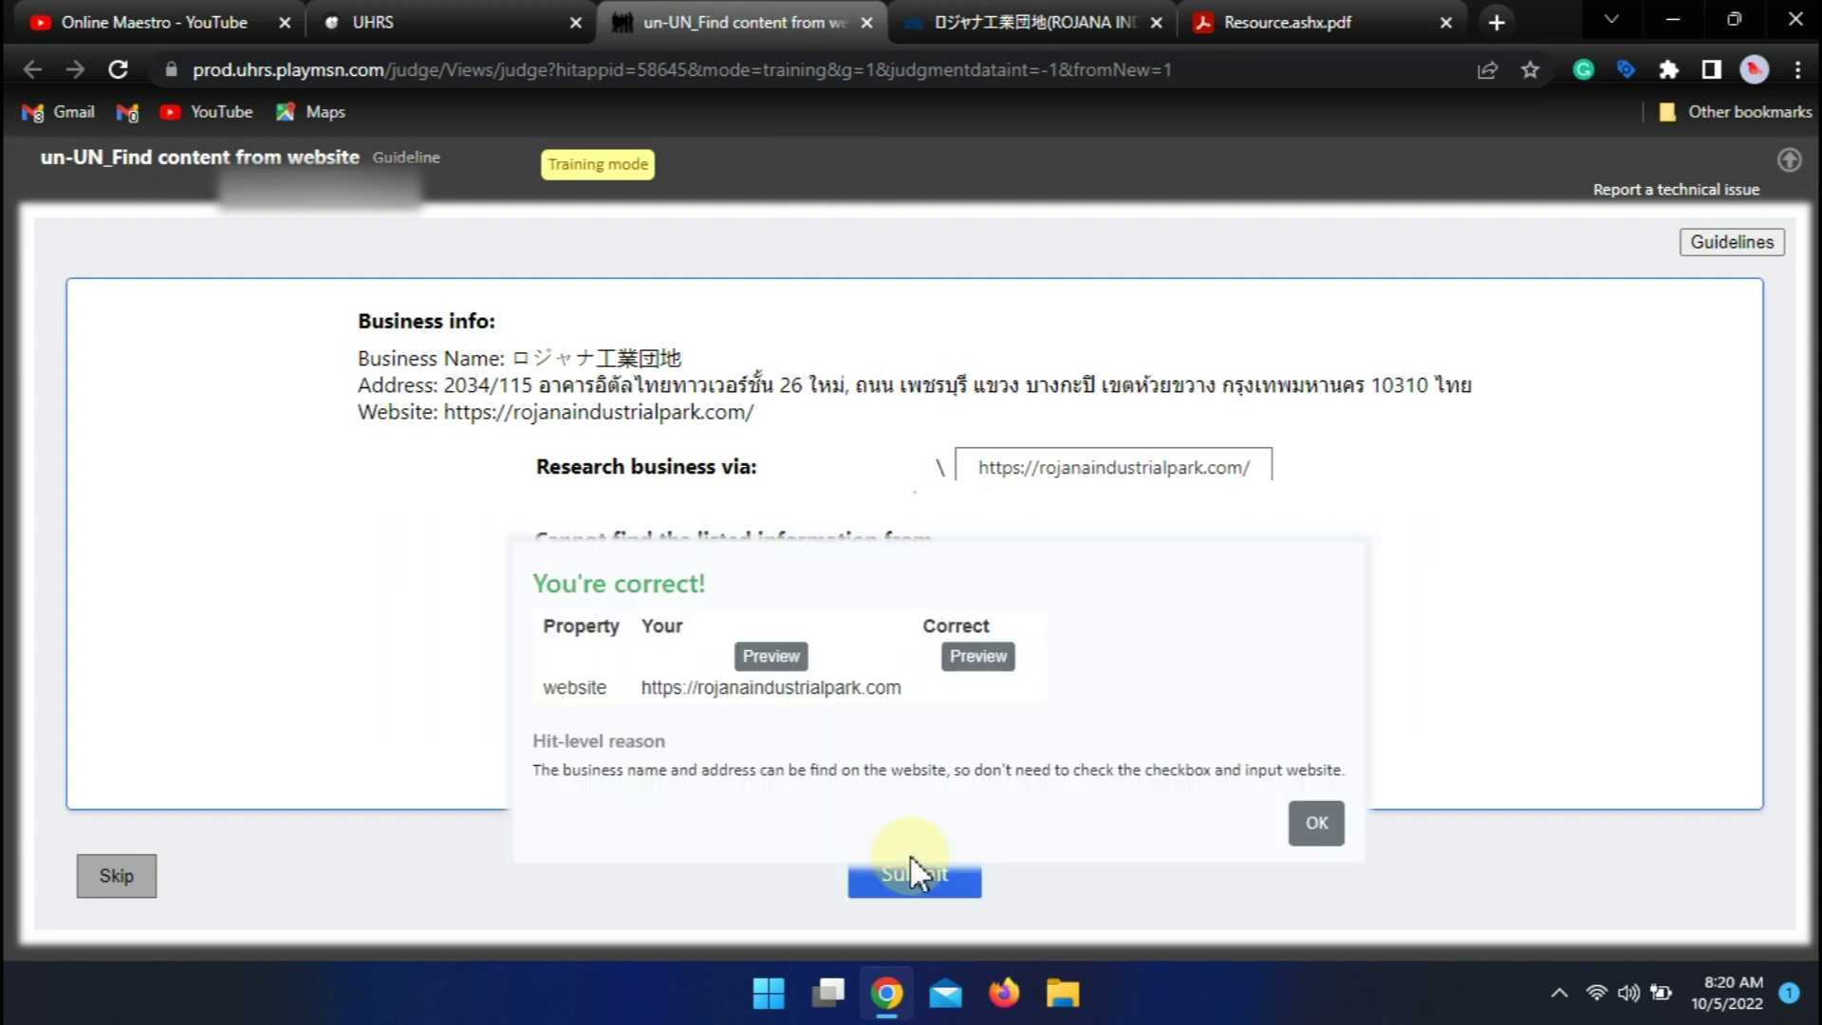
{"action": "left_click", "coordinate": [1309, 822]}
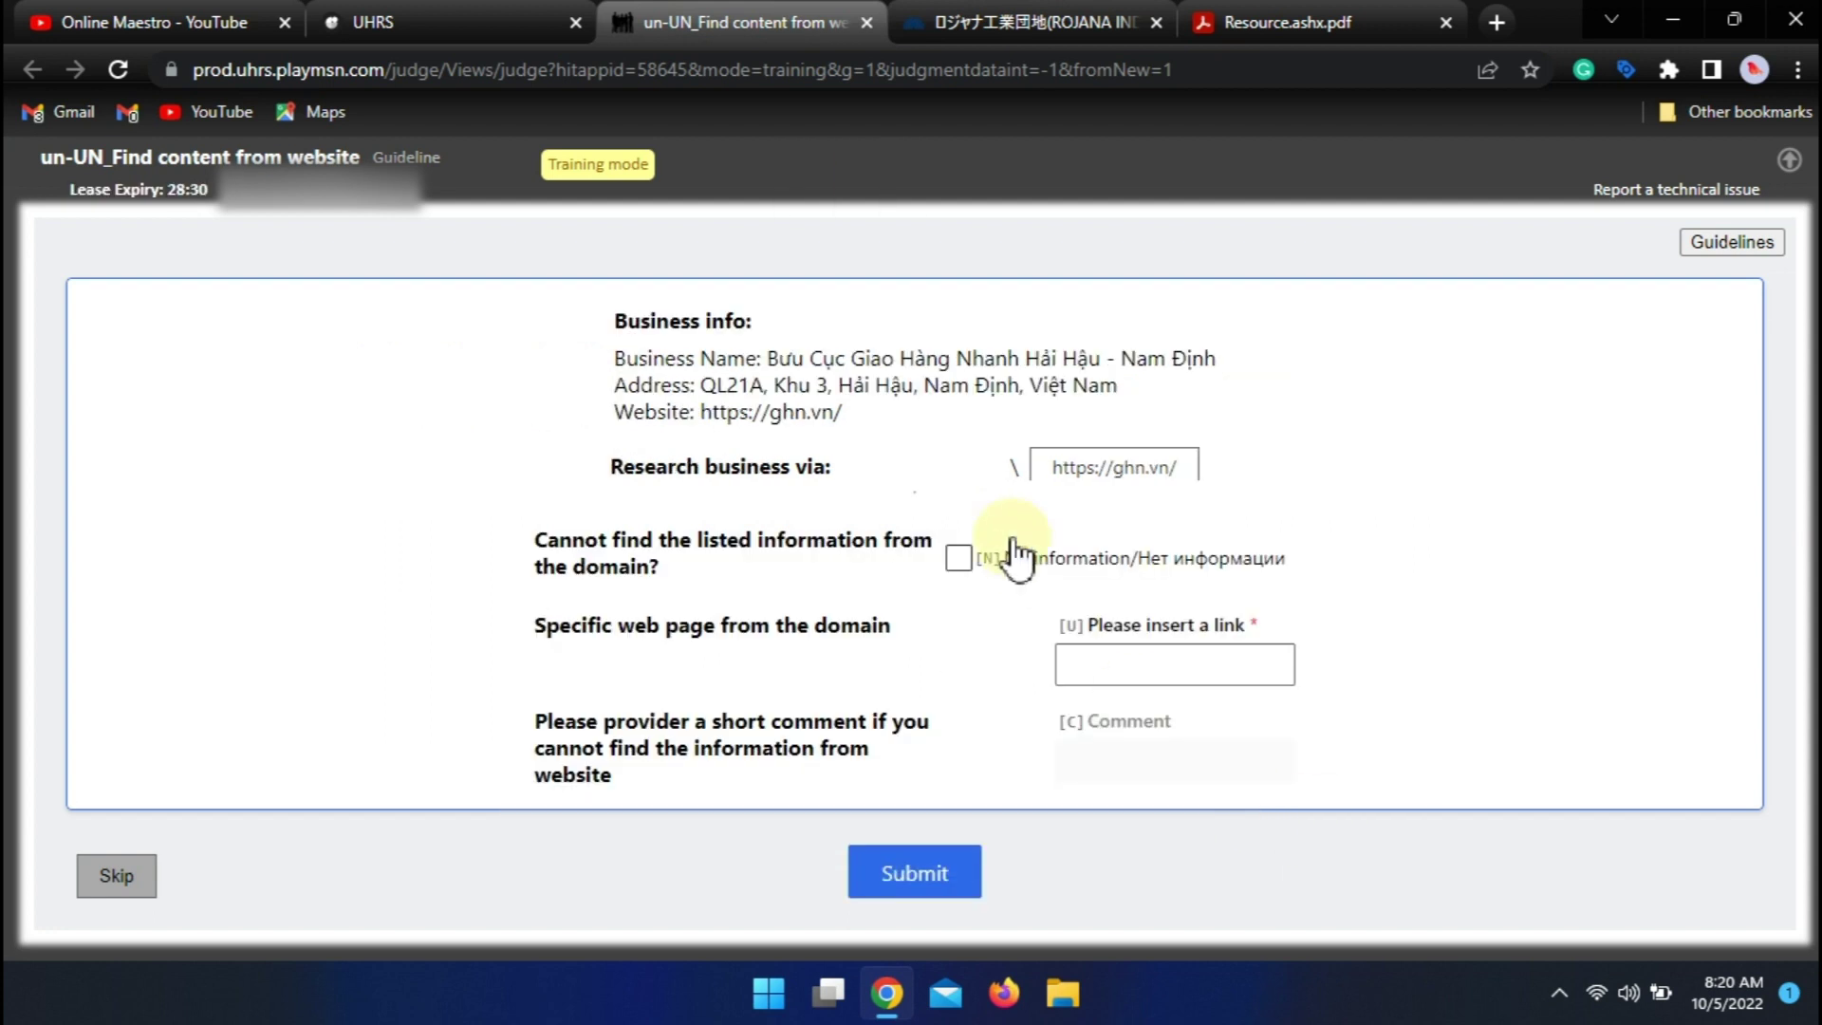
{"action": "left_click", "coordinate": [1115, 467]}
{"action": "left_click", "coordinate": [1200, 23]}
{"action": "left_click", "coordinate": [581, 20]}
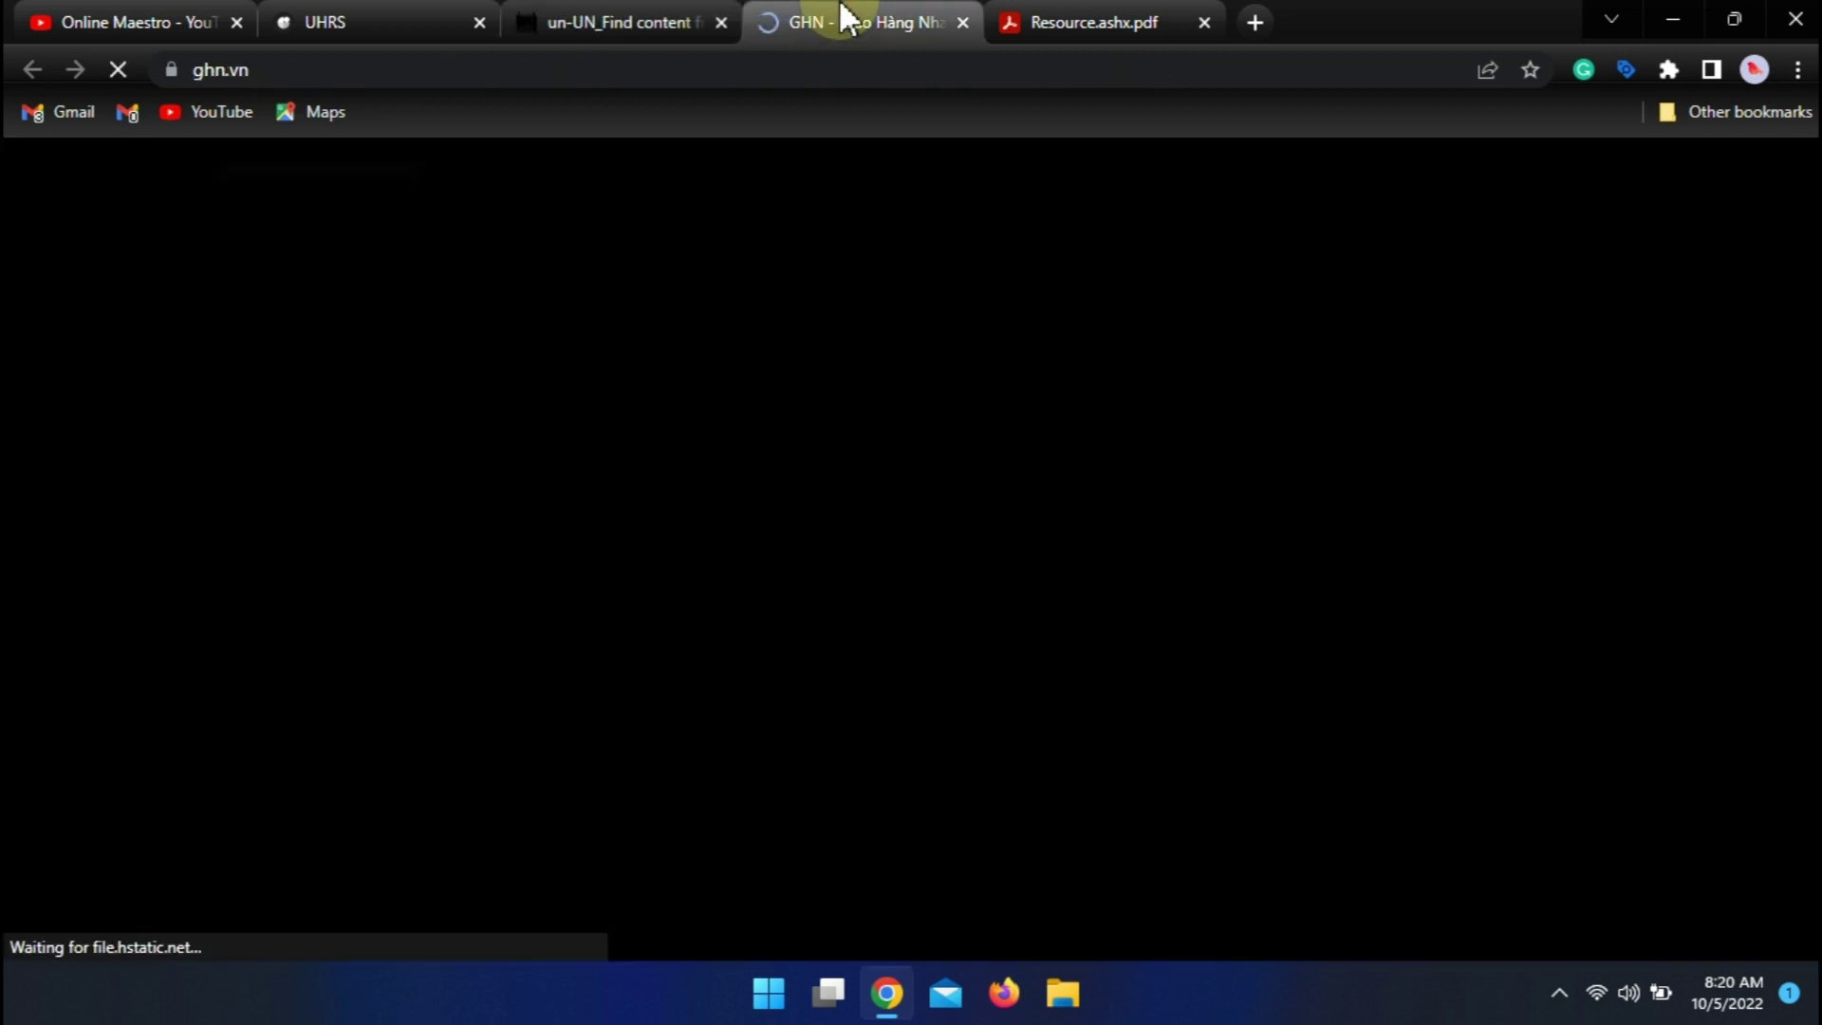
{"action": "left_click", "coordinate": [840, 21]}
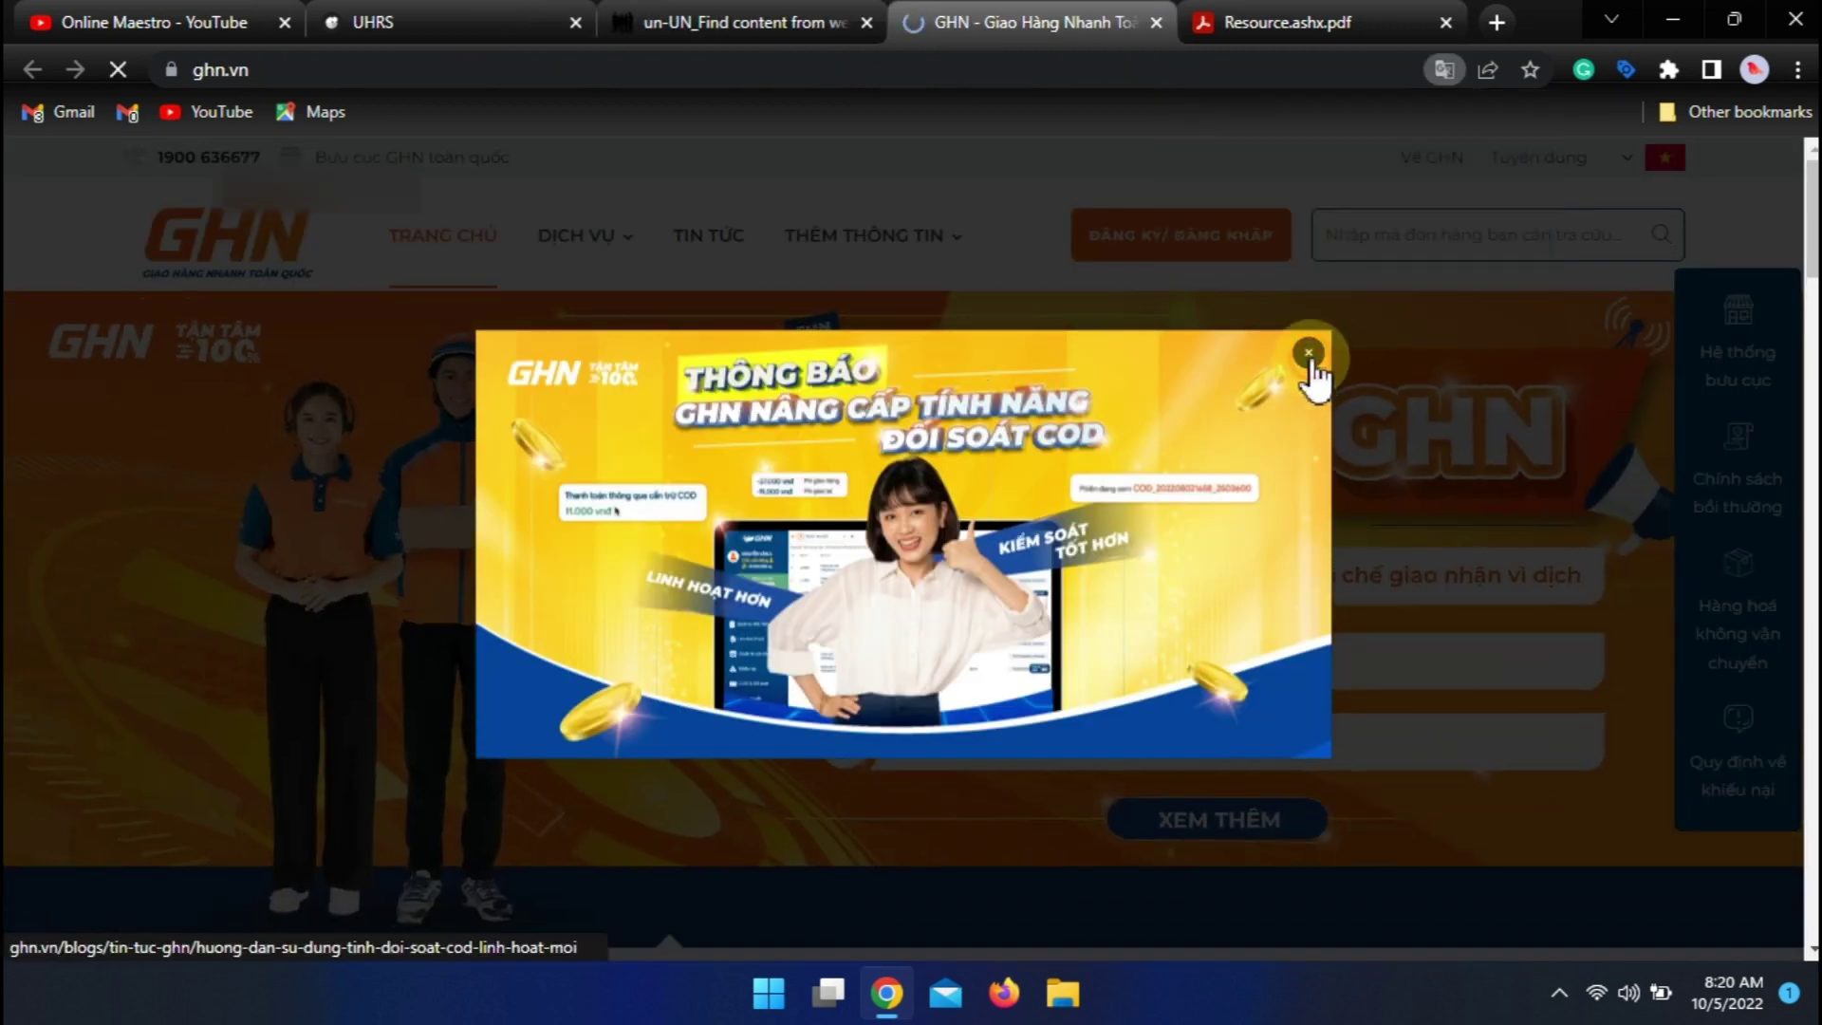
{"action": "left_click", "coordinate": [1306, 355]}
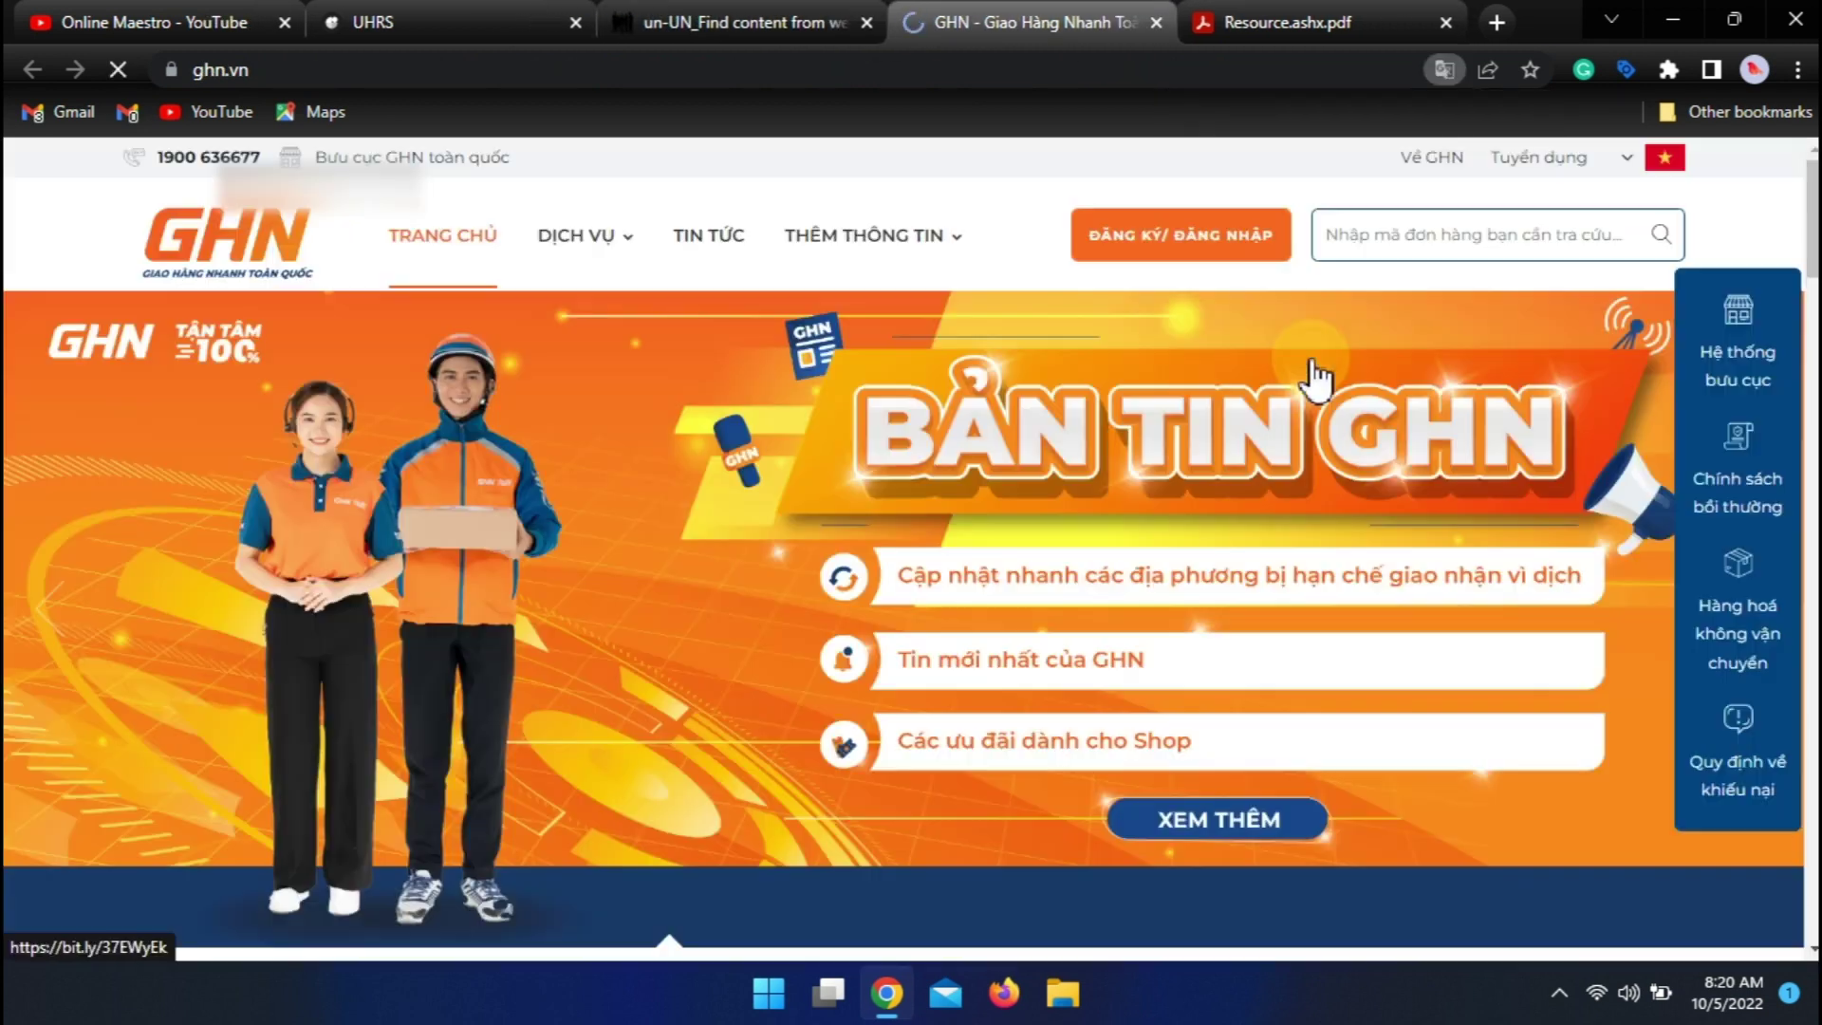
- Compare the task's Hải Hậu - Nam Định post office name and address with the GHN home page's footer details
{"action": "scroll", "coordinate": [910, 617], "scroll_direction": "down", "scroll_amount": 10}
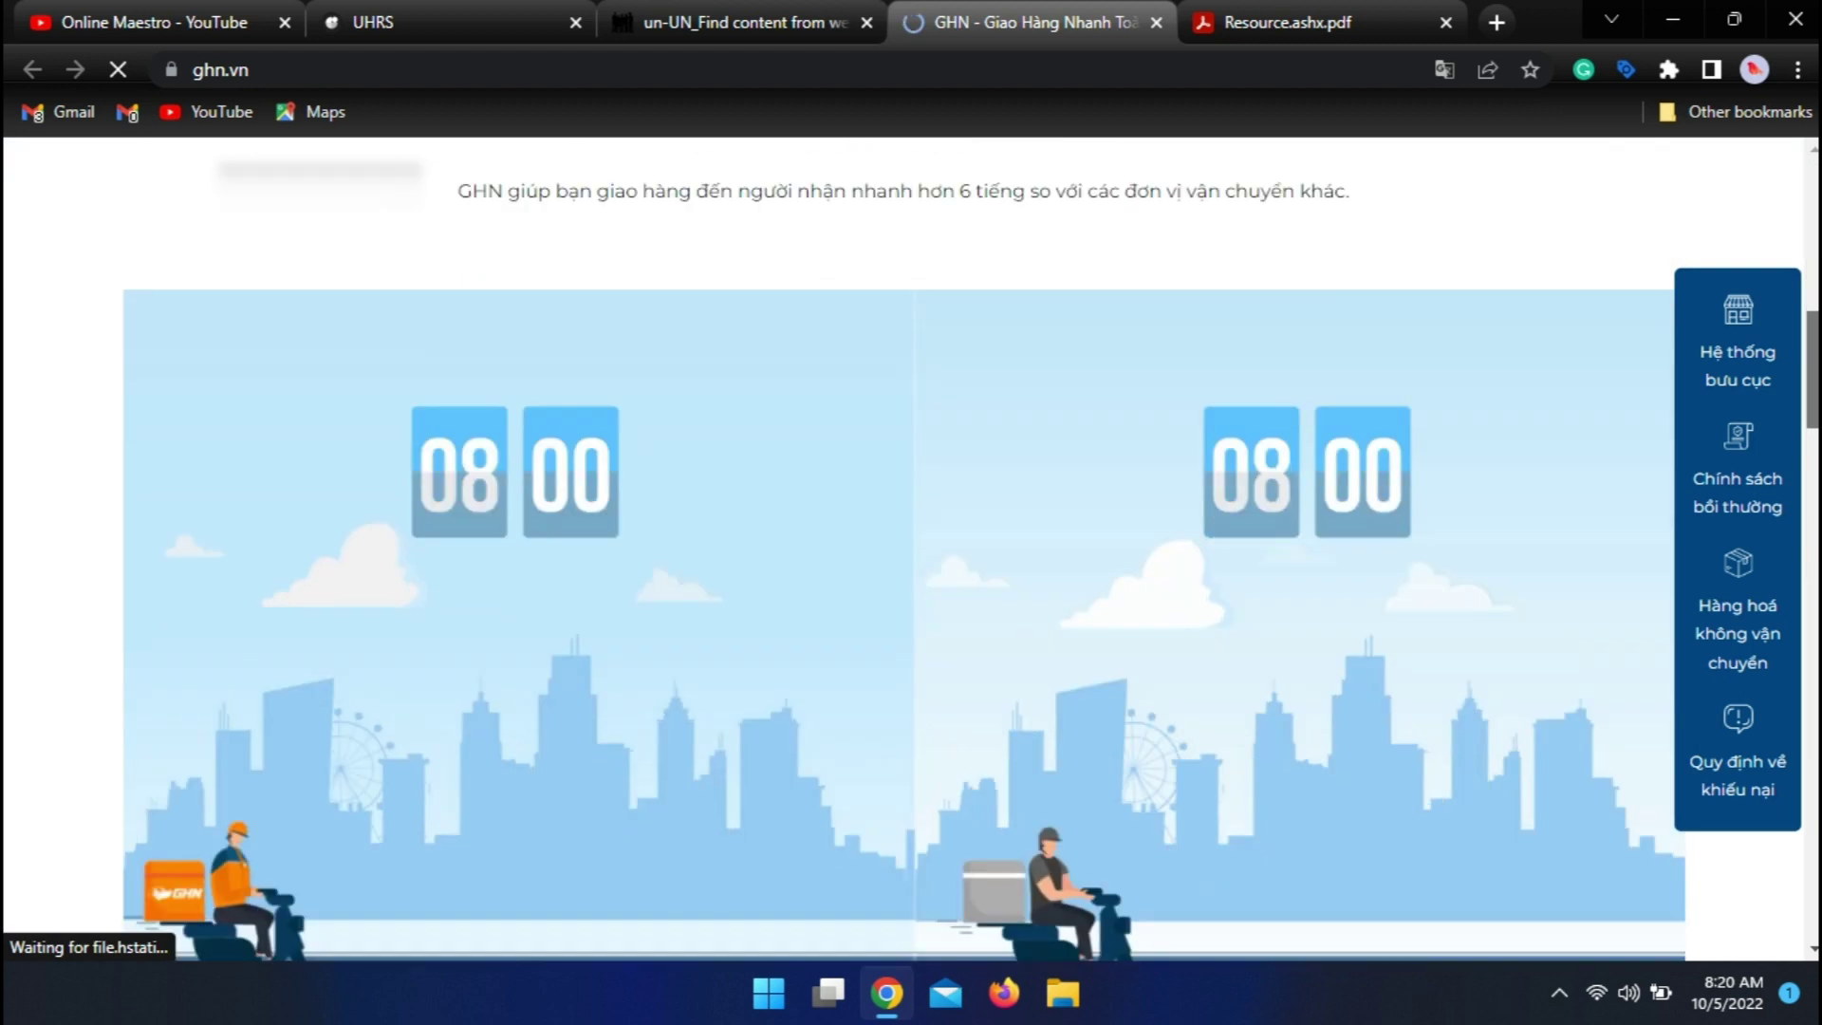
{"action": "scroll", "coordinate": [910, 607], "scroll_direction": "down", "scroll_amount": 5}
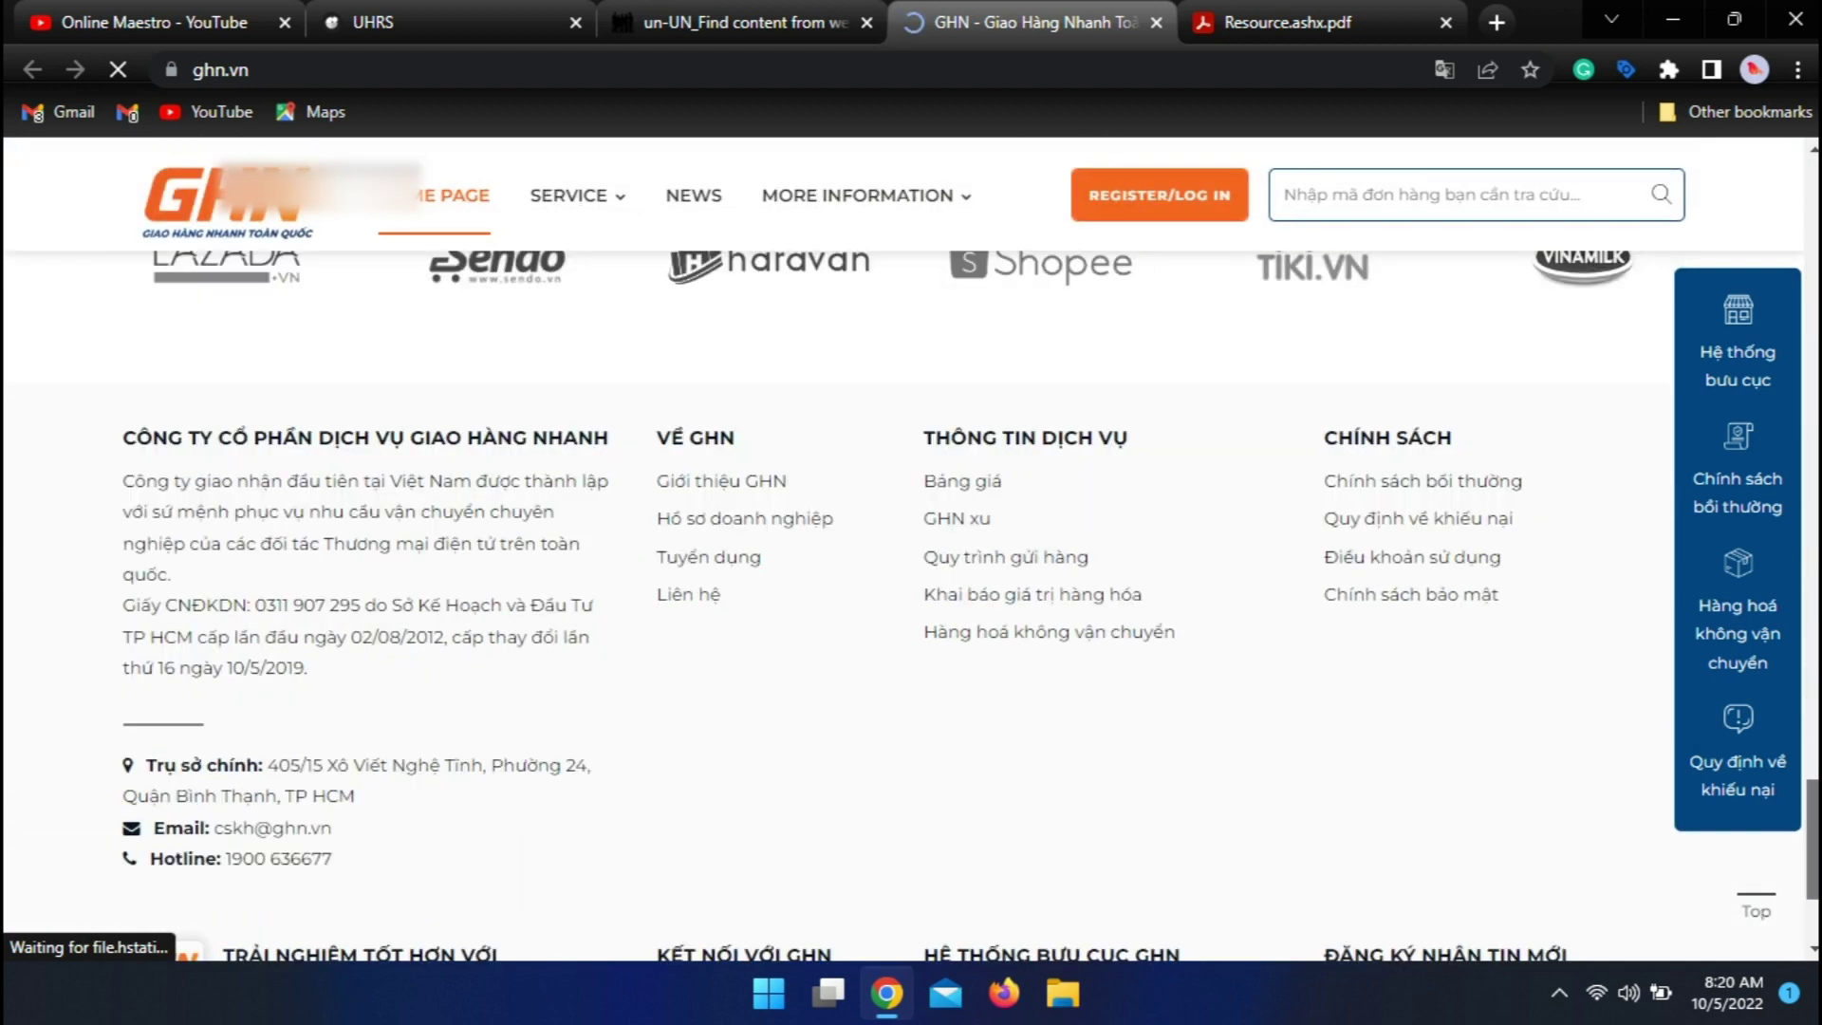
{"action": "scroll", "coordinate": [1044, 731], "scroll_direction": "down", "scroll_amount": 1}
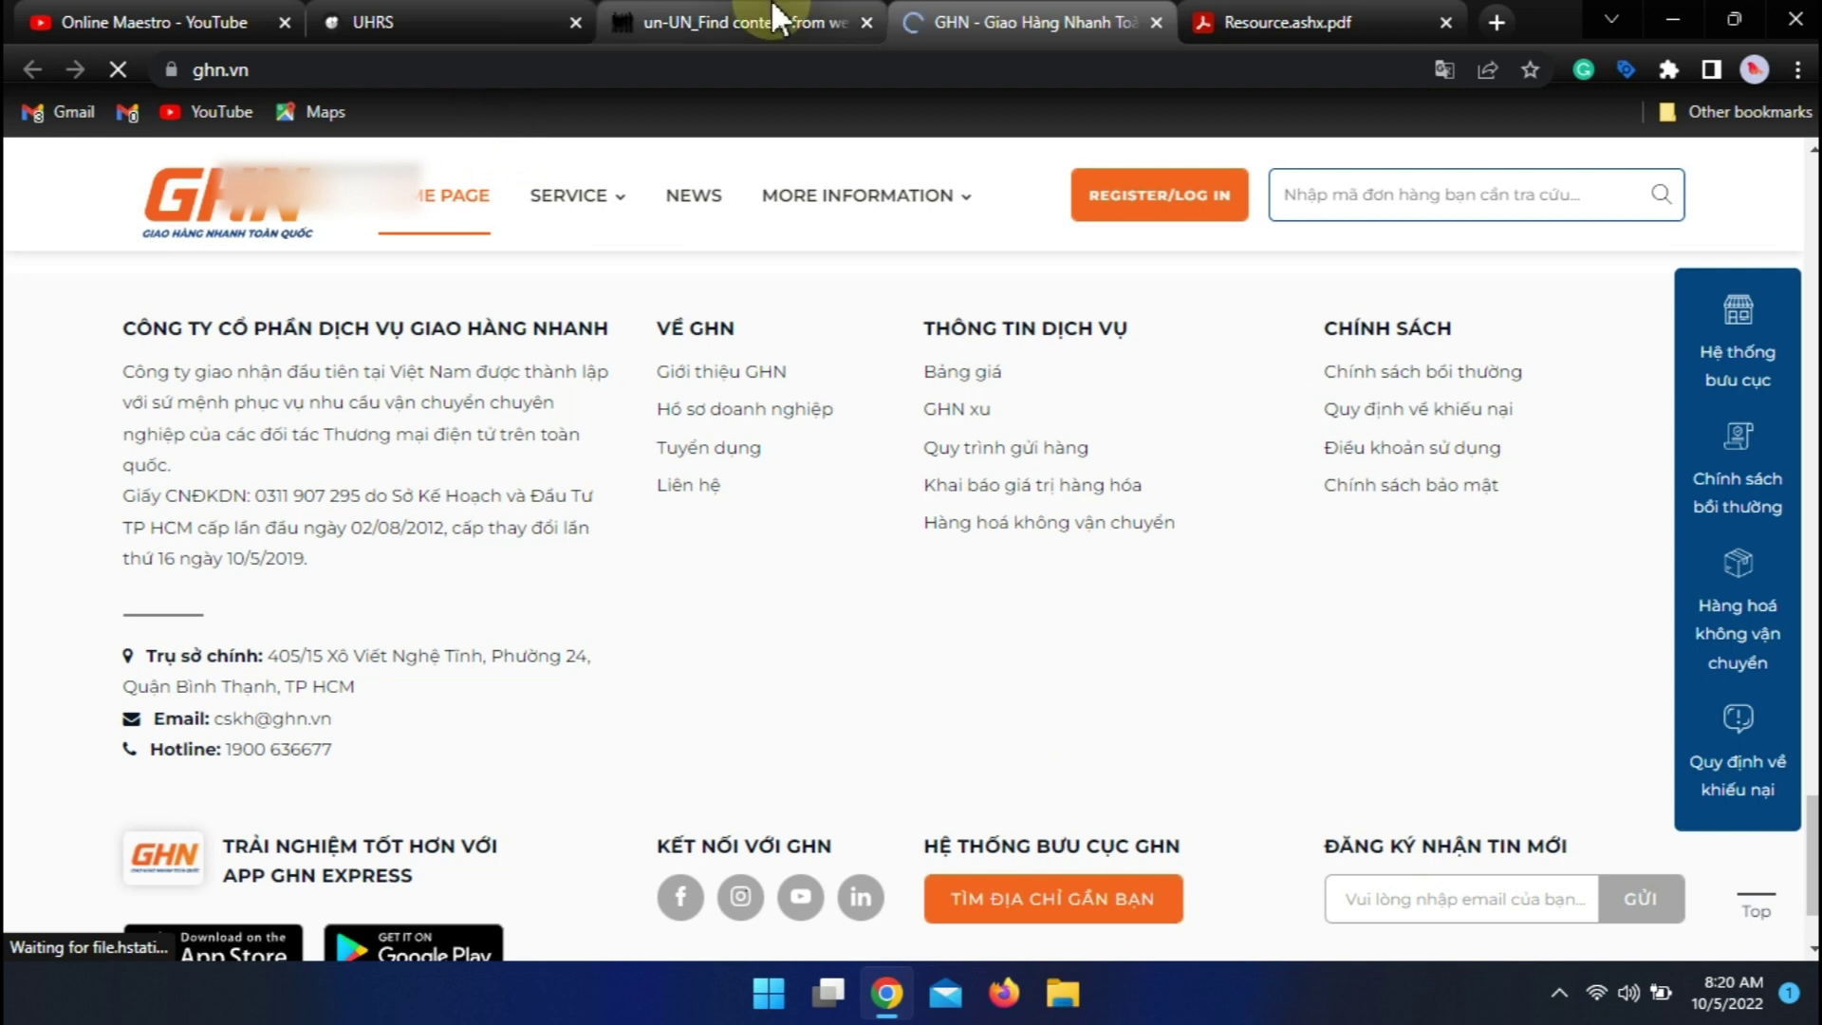
{"action": "left_click", "coordinate": [731, 21]}
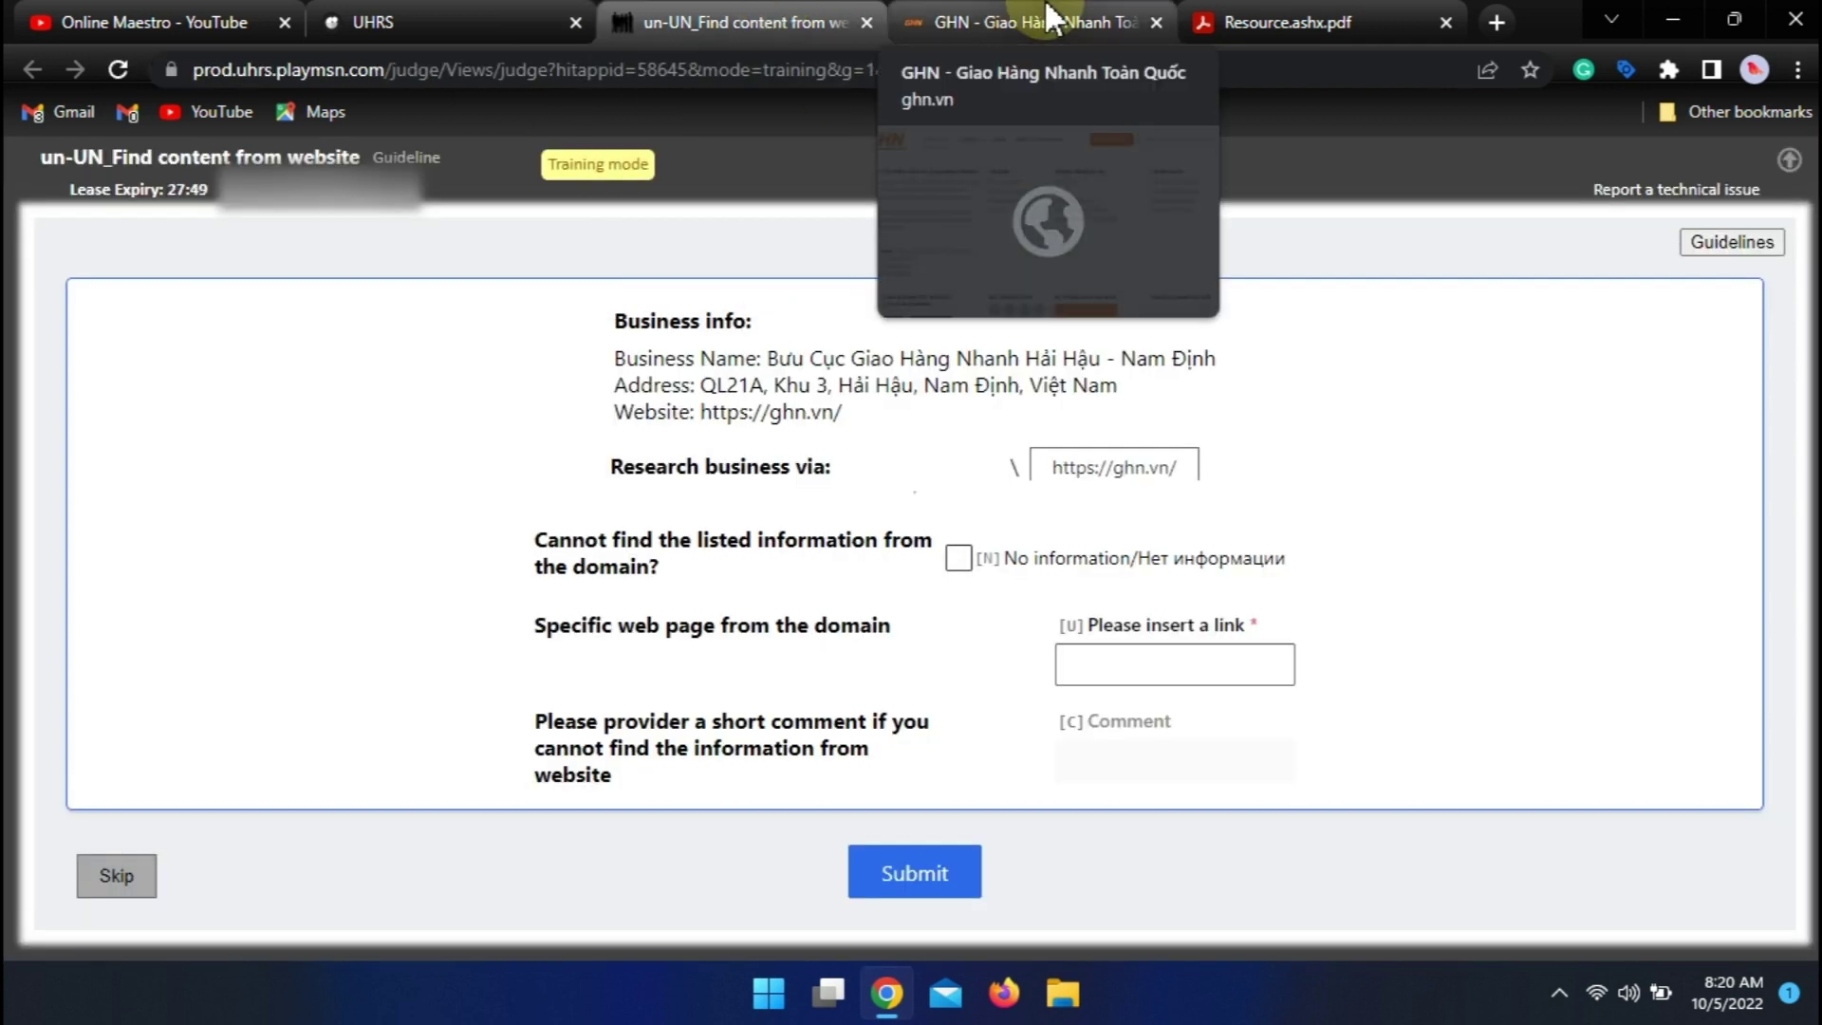
{"action": "left_click", "coordinate": [1049, 17]}
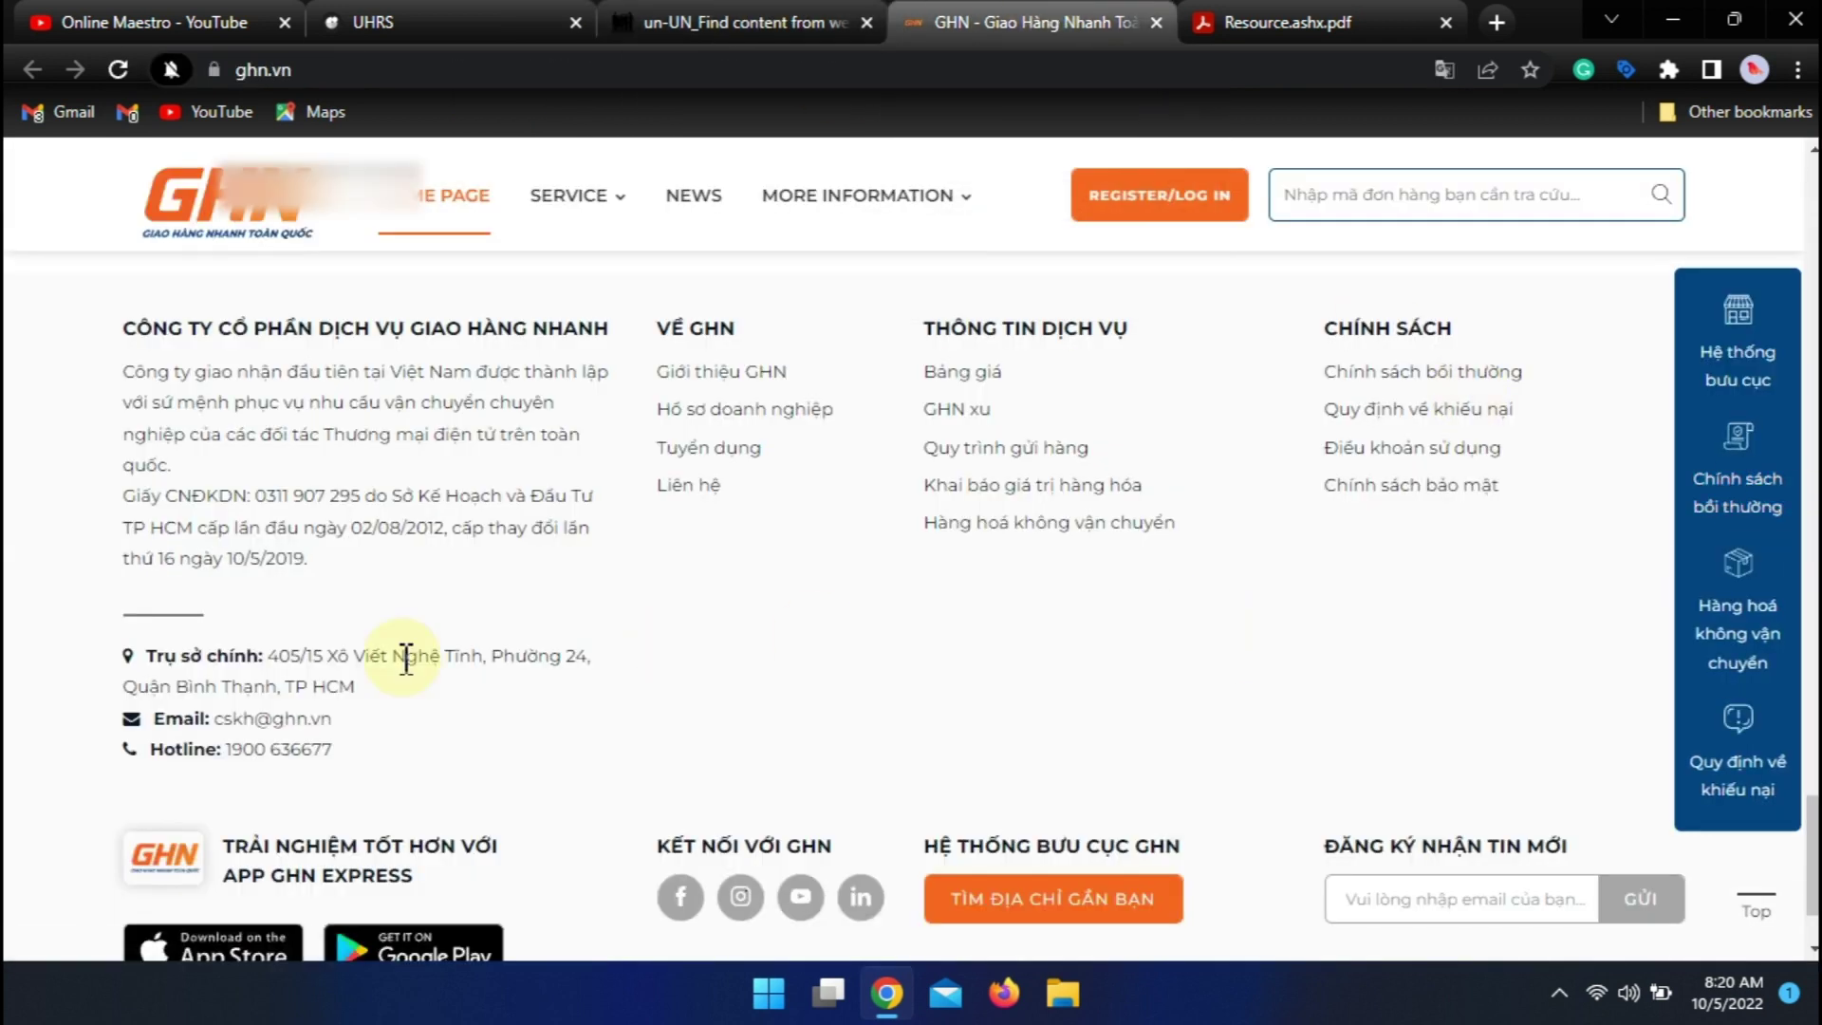
{"action": "left_click", "coordinate": [831, 21]}
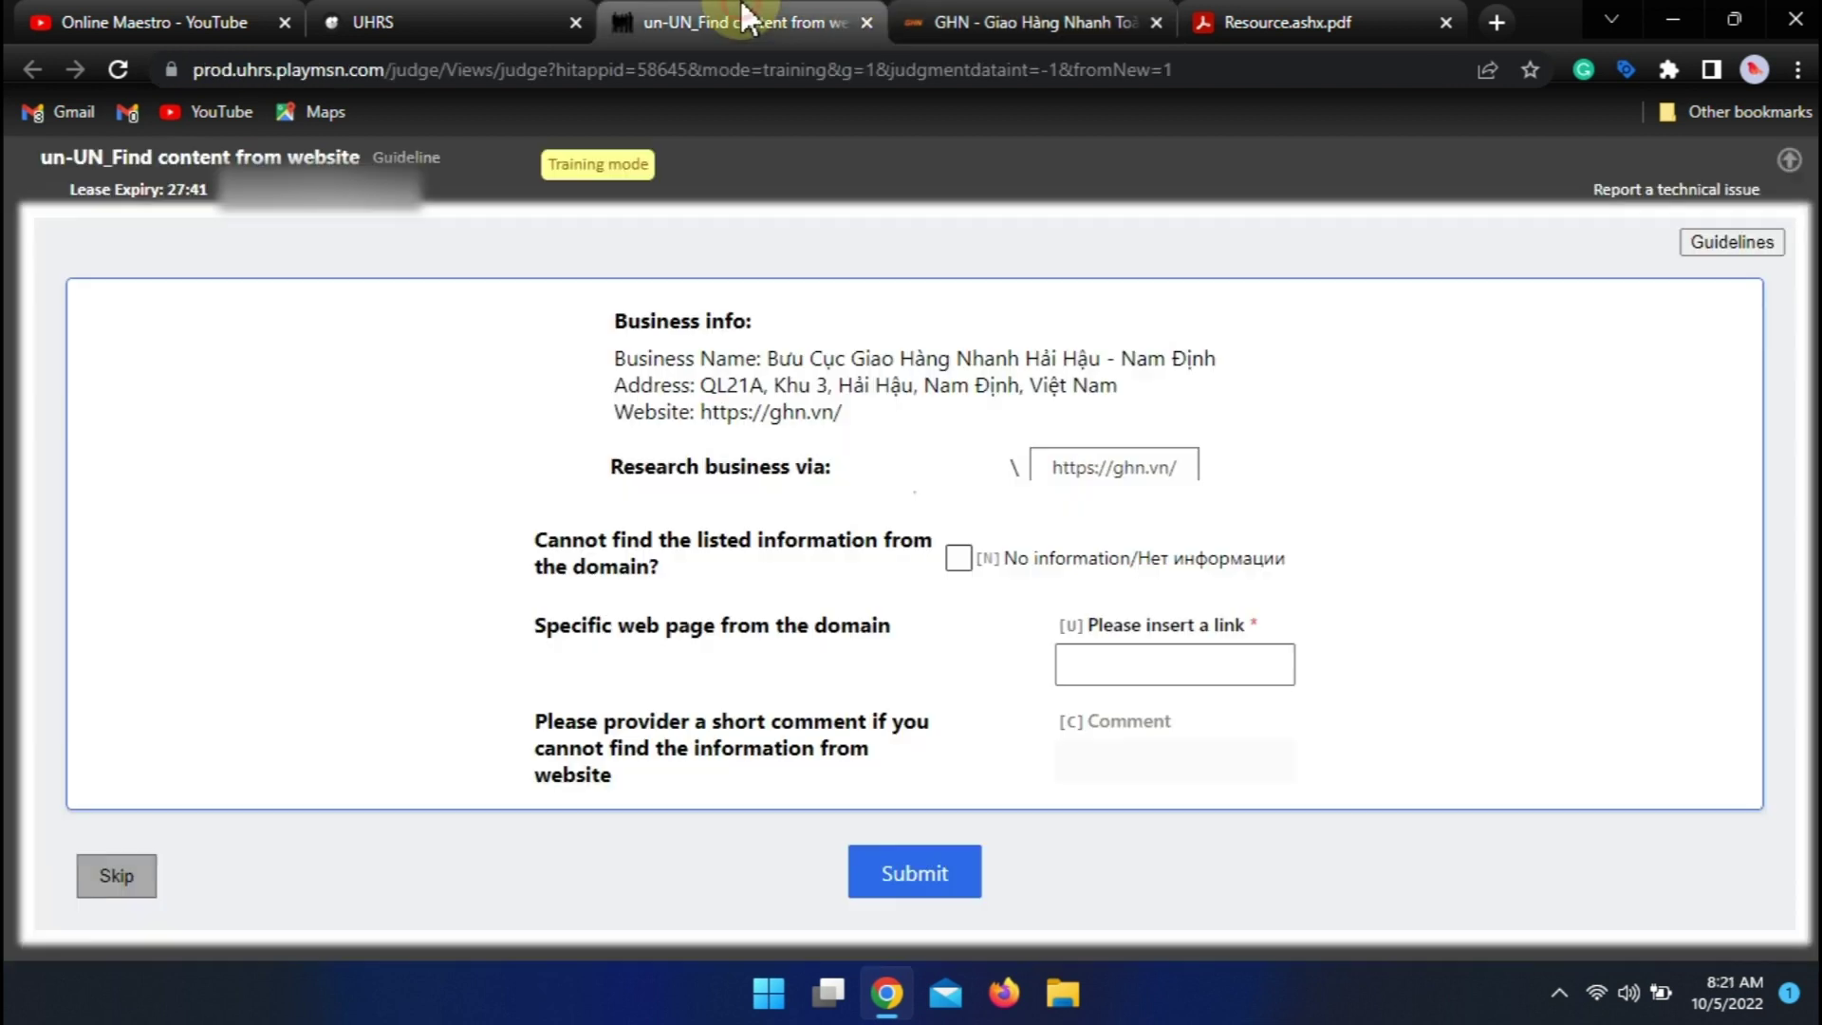
- Highlight the task's QL21A address and recheck it against the head office address in the GHN home page footer
{"action": "triple_click", "coordinate": [732, 384]}
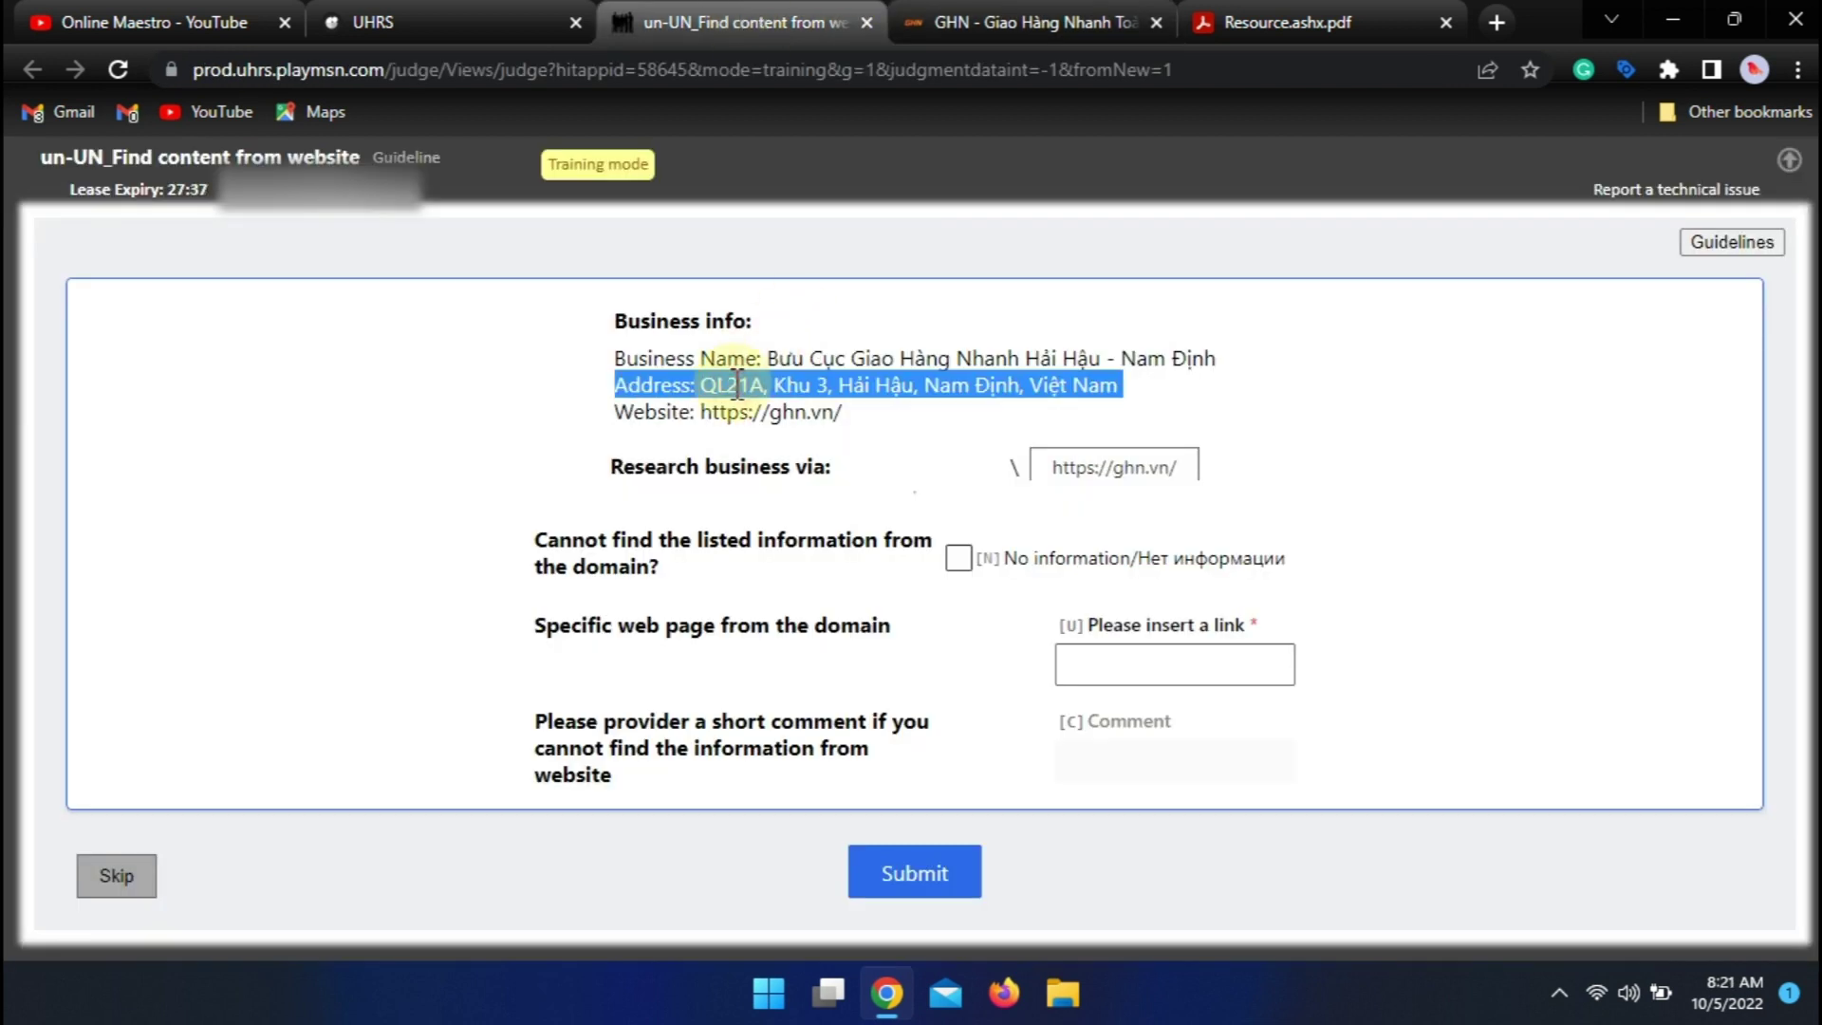
{"action": "left_click", "coordinate": [1037, 21]}
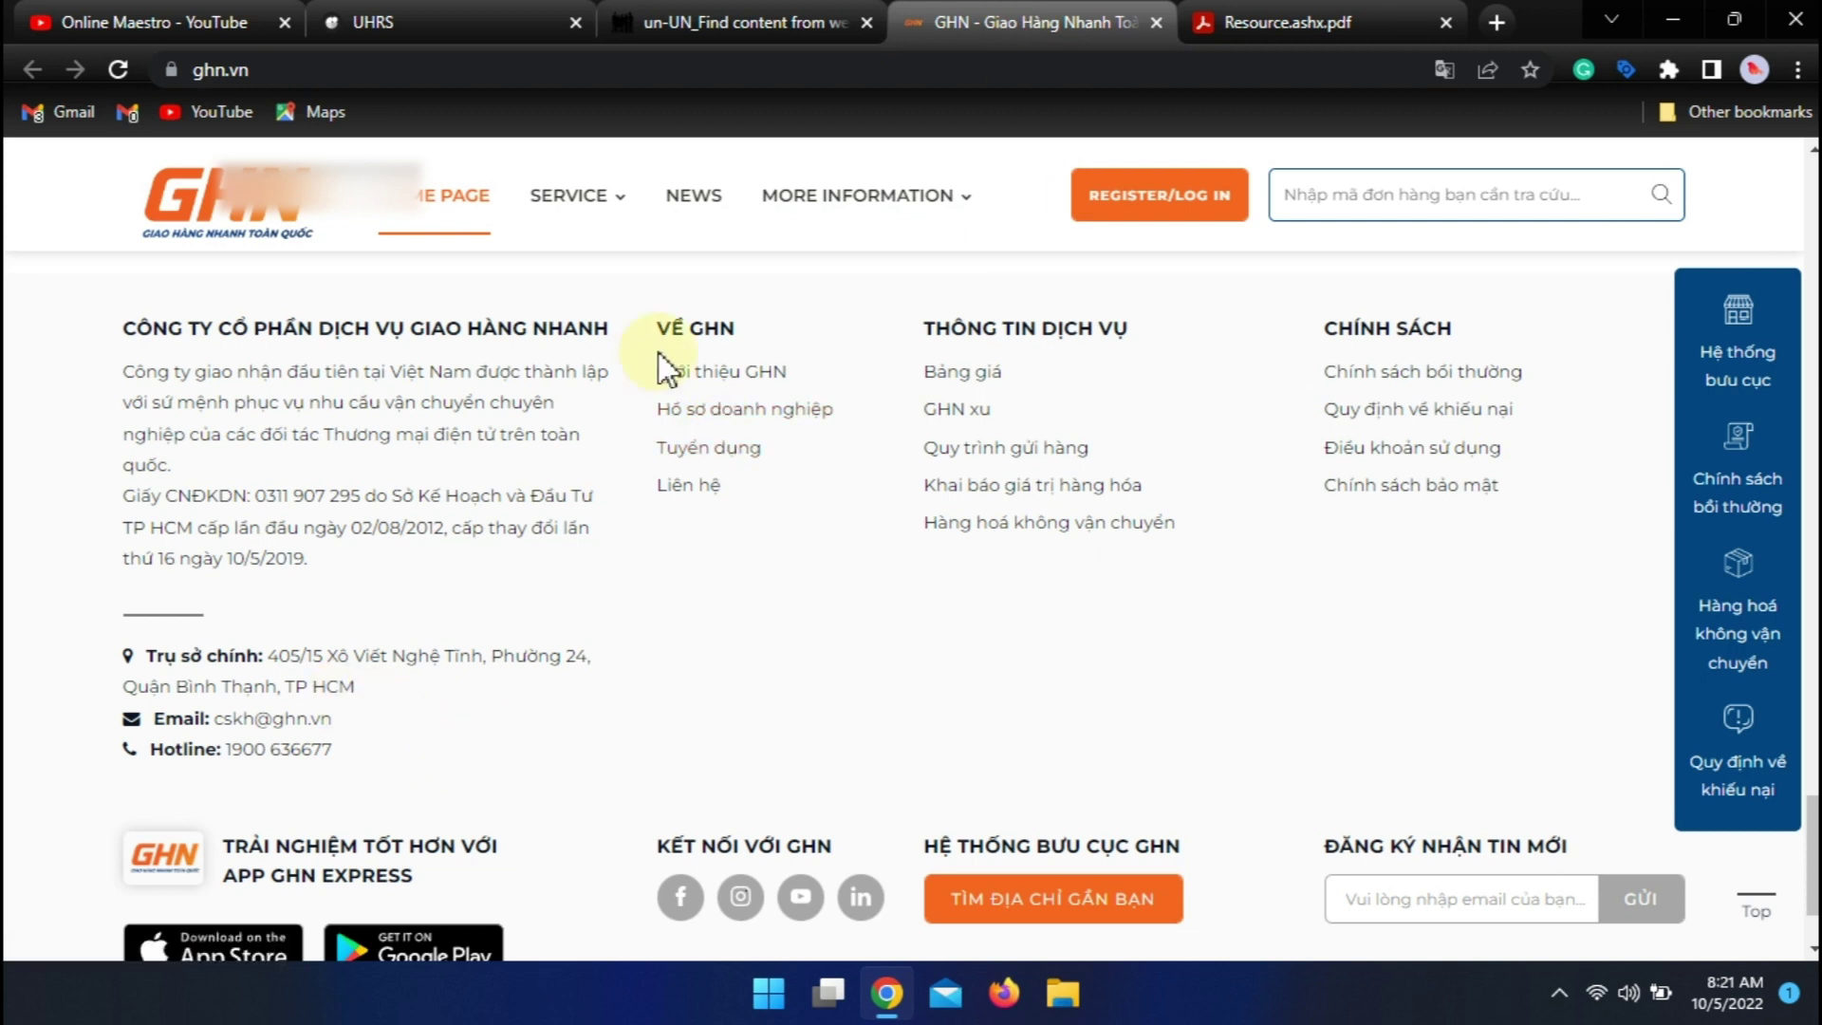
{"action": "scroll", "coordinate": [1737, 633], "scroll_direction": "down", "scroll_amount": 2}
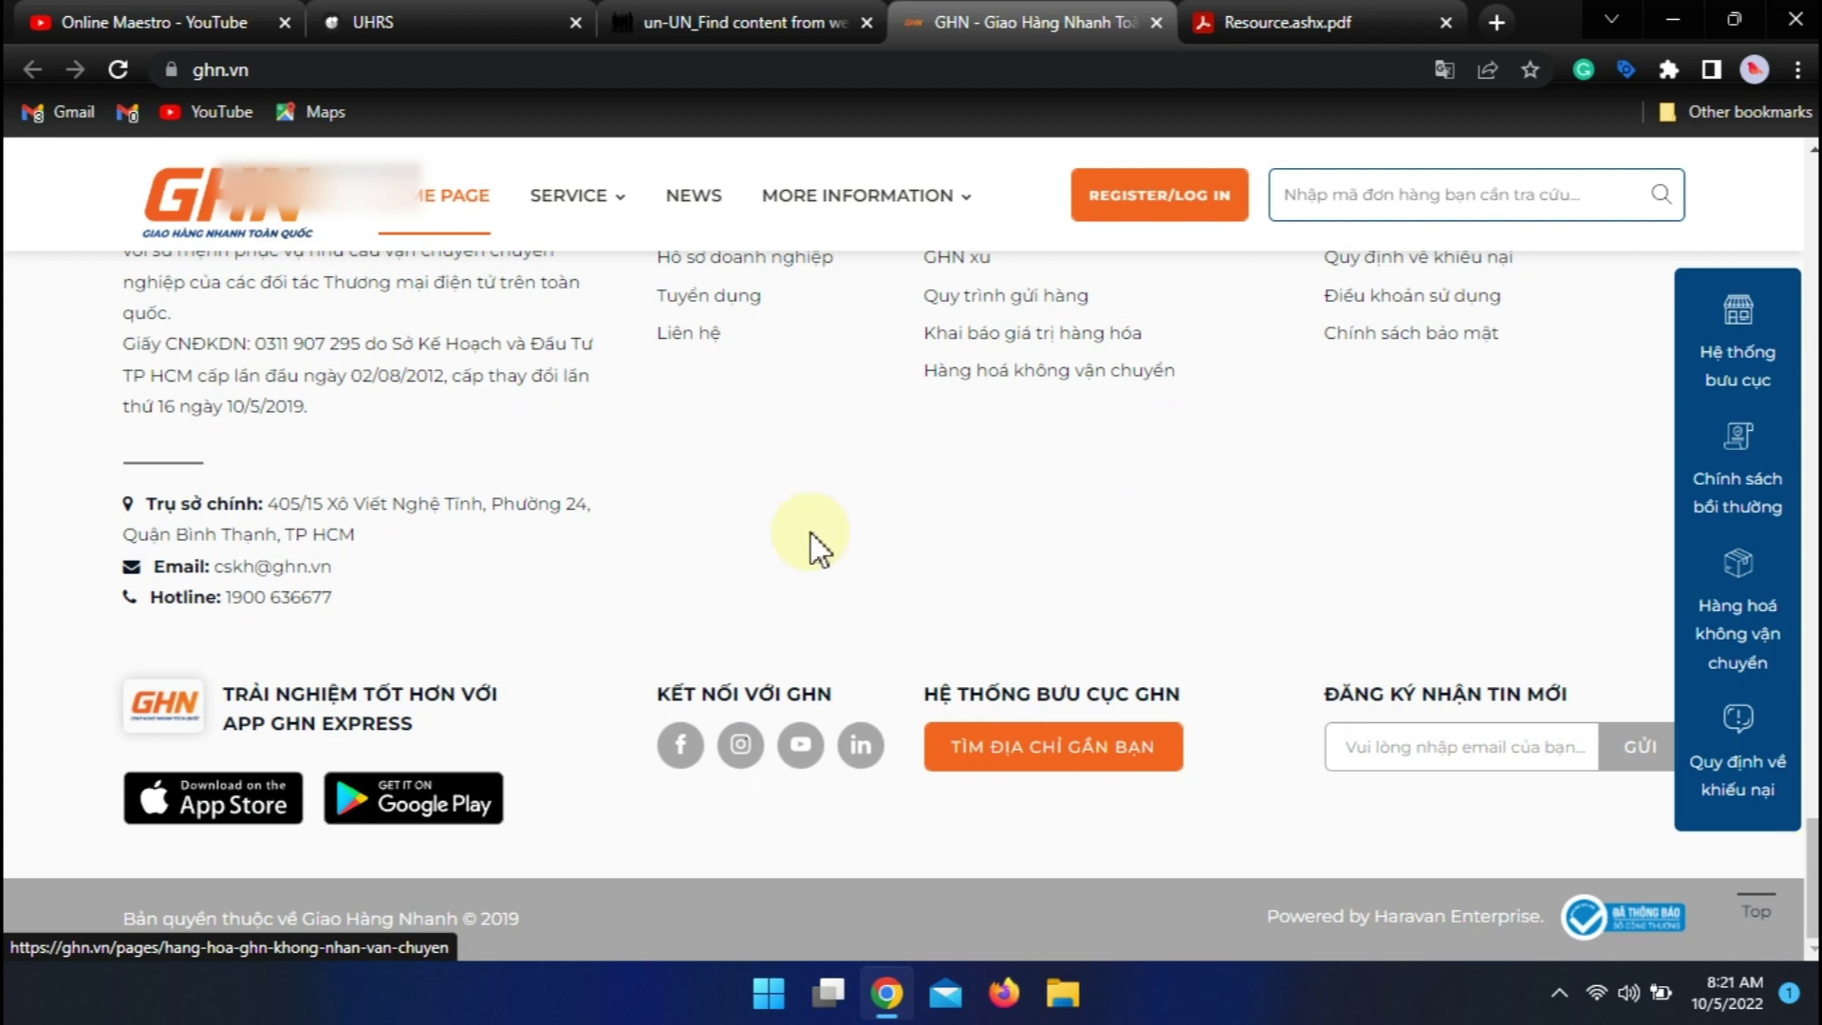
{"action": "left_click", "coordinate": [692, 19]}
{"action": "left_click", "coordinate": [996, 19]}
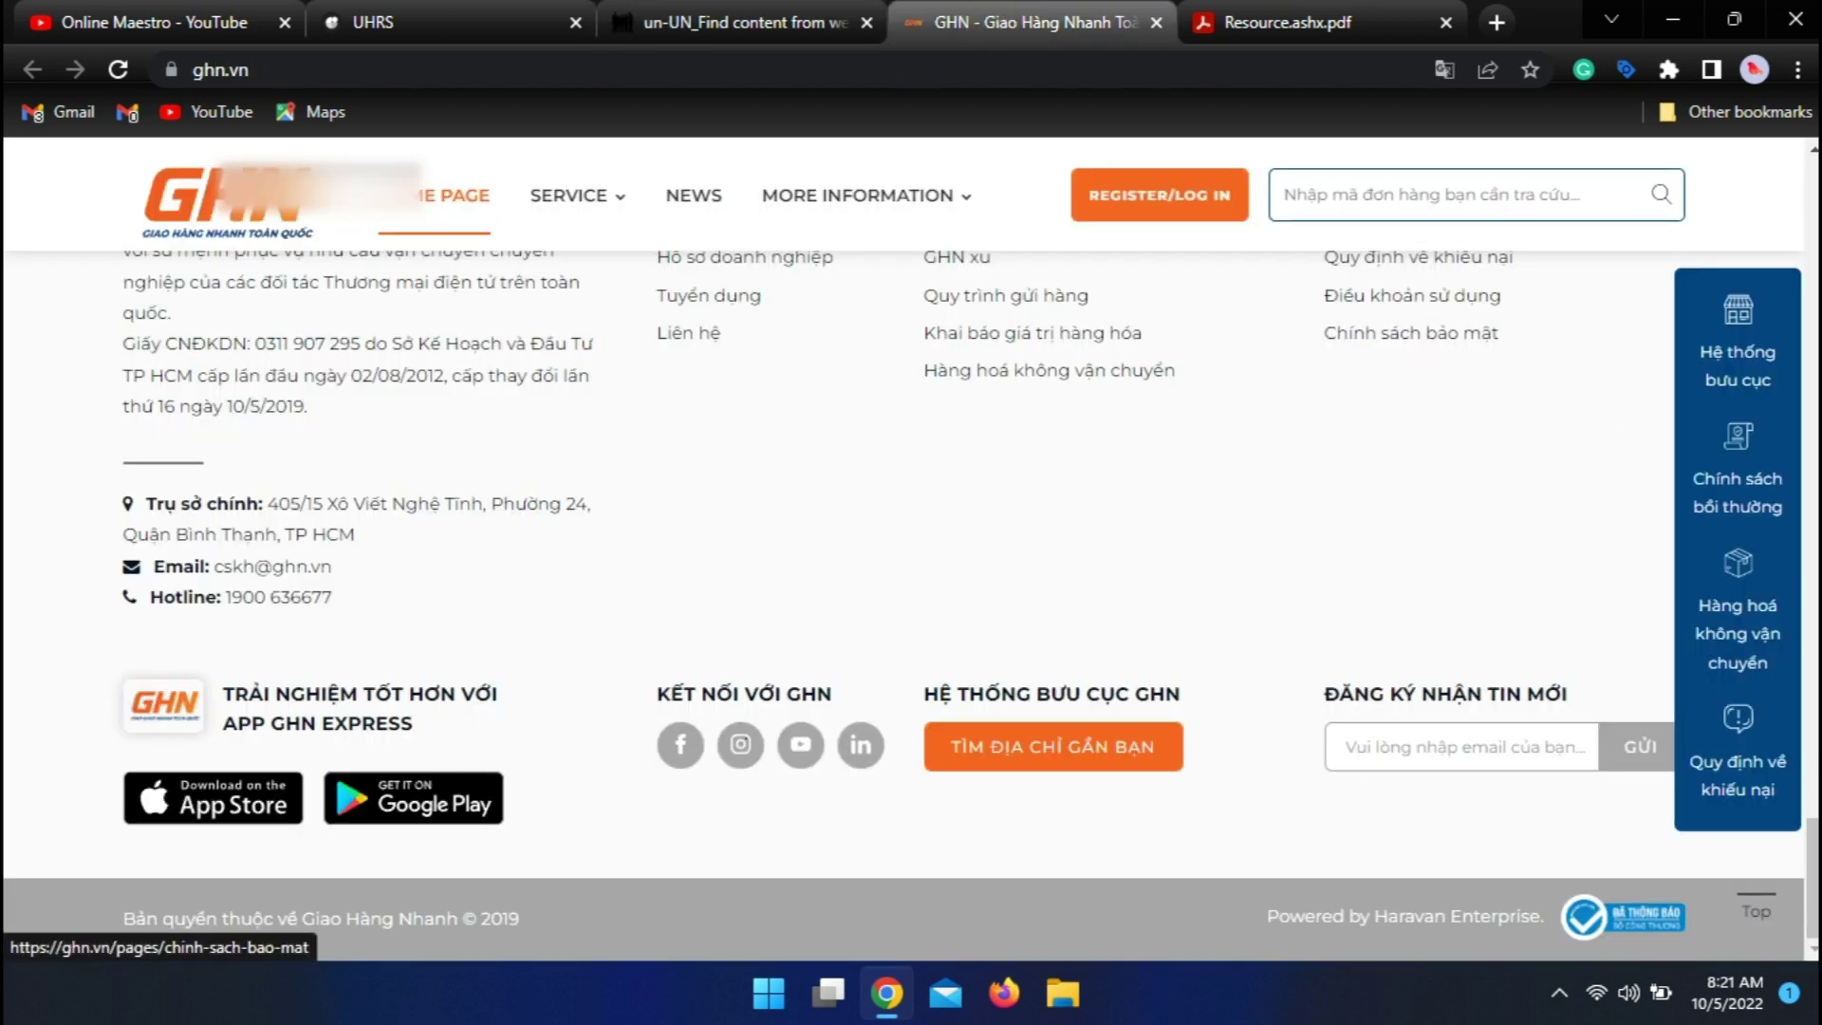
- Open GHN's Contact page and compare its listed address with the task's business name and address
{"action": "key", "text": "Home"}
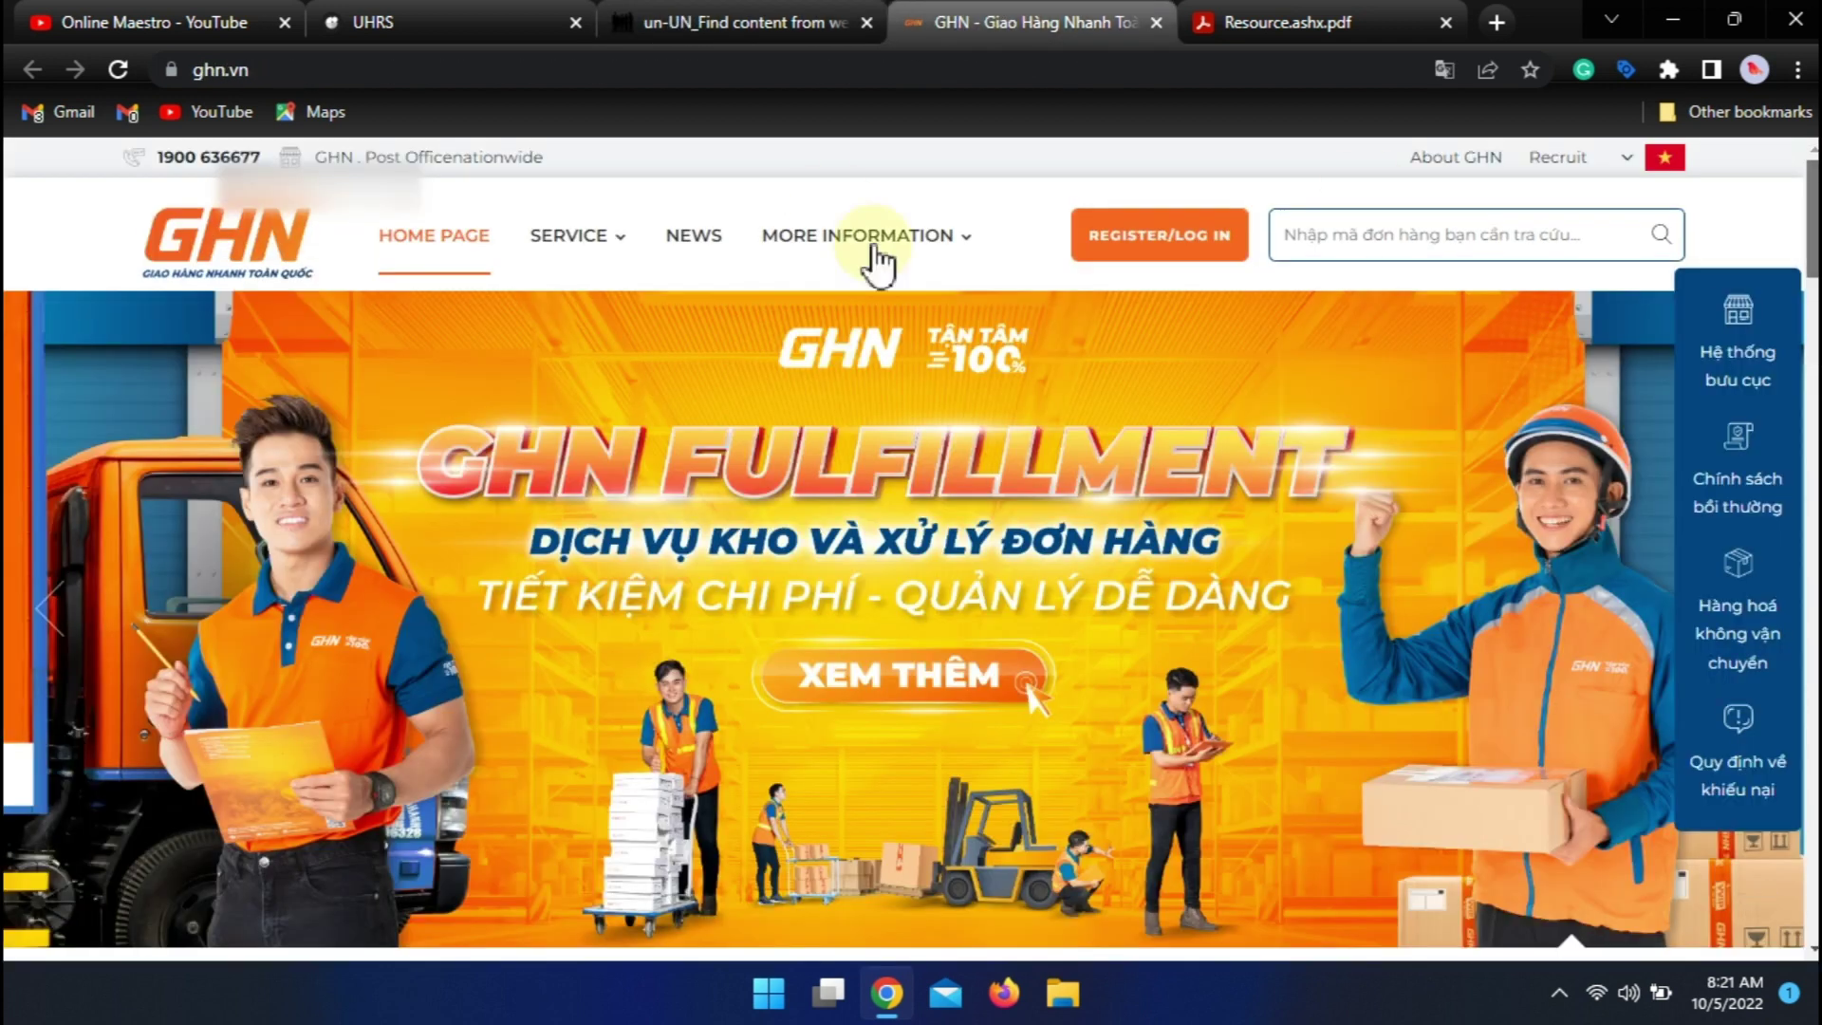
{"action": "mouse_move", "coordinate": [877, 254]}
{"action": "left_click", "coordinate": [893, 311]}
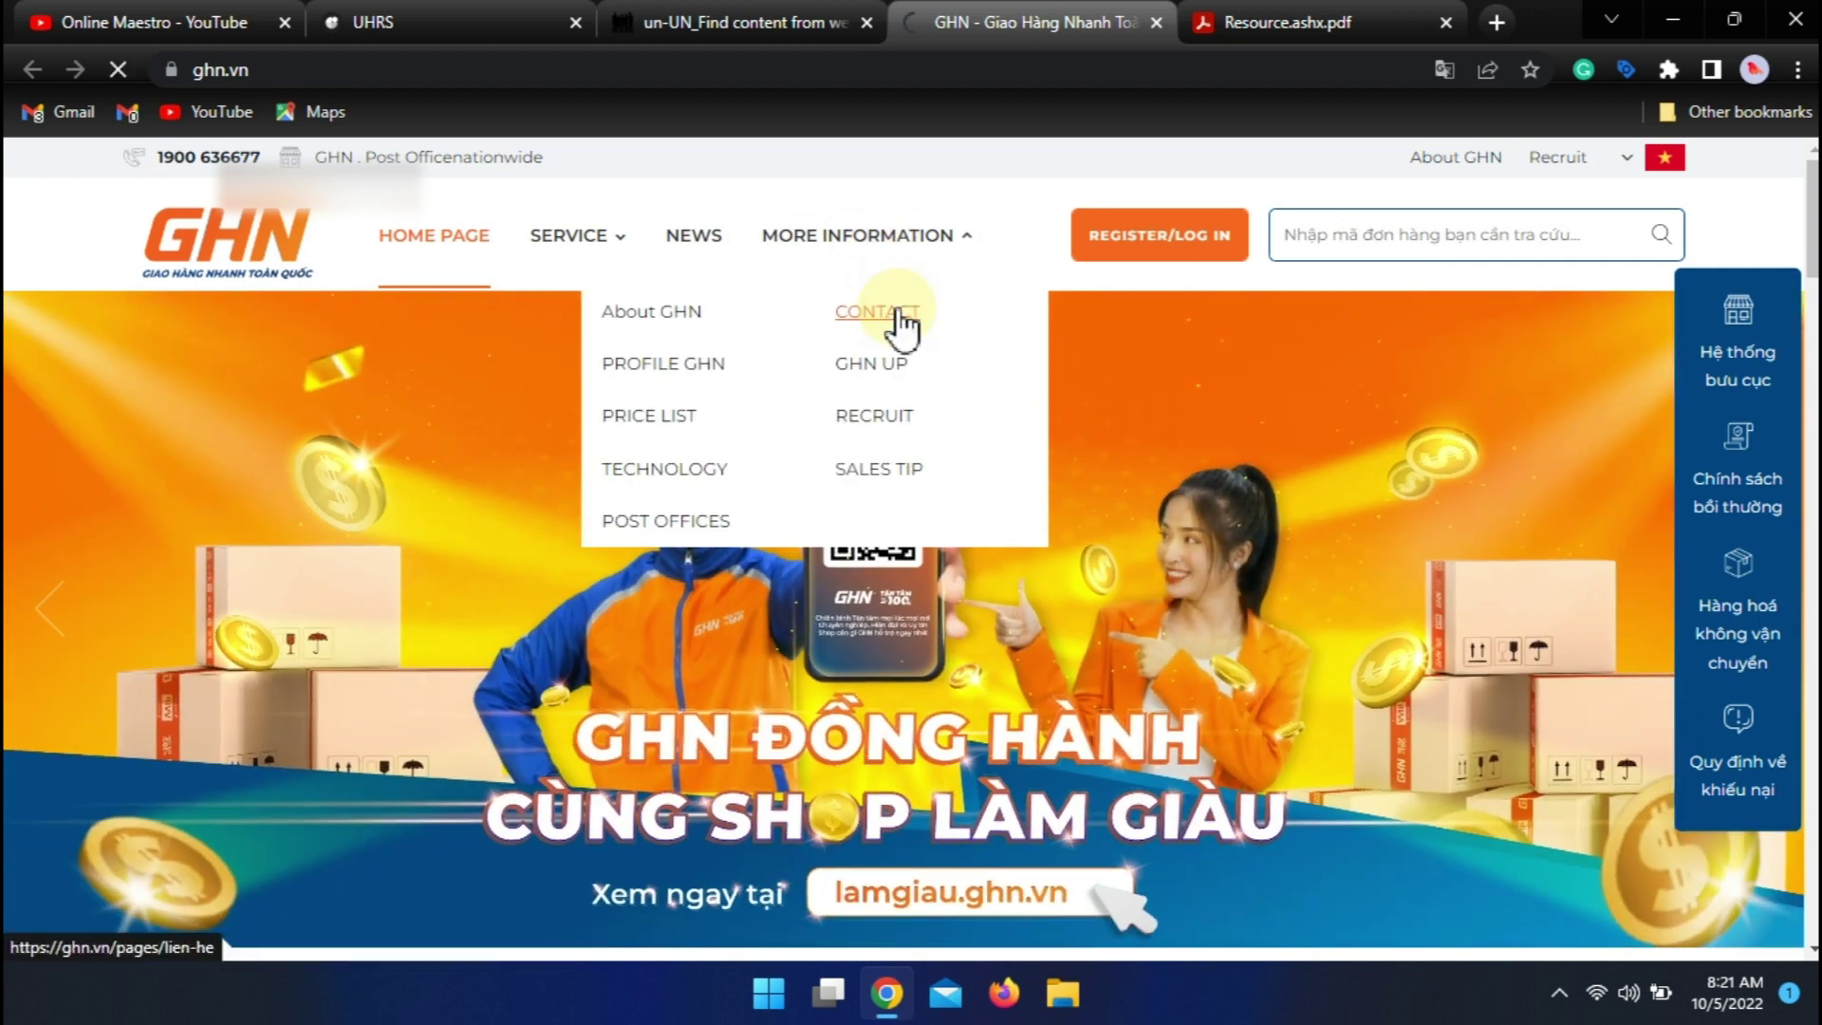
{"action": "scroll", "coordinate": [910, 551], "scroll_direction": "down", "scroll_amount": 2}
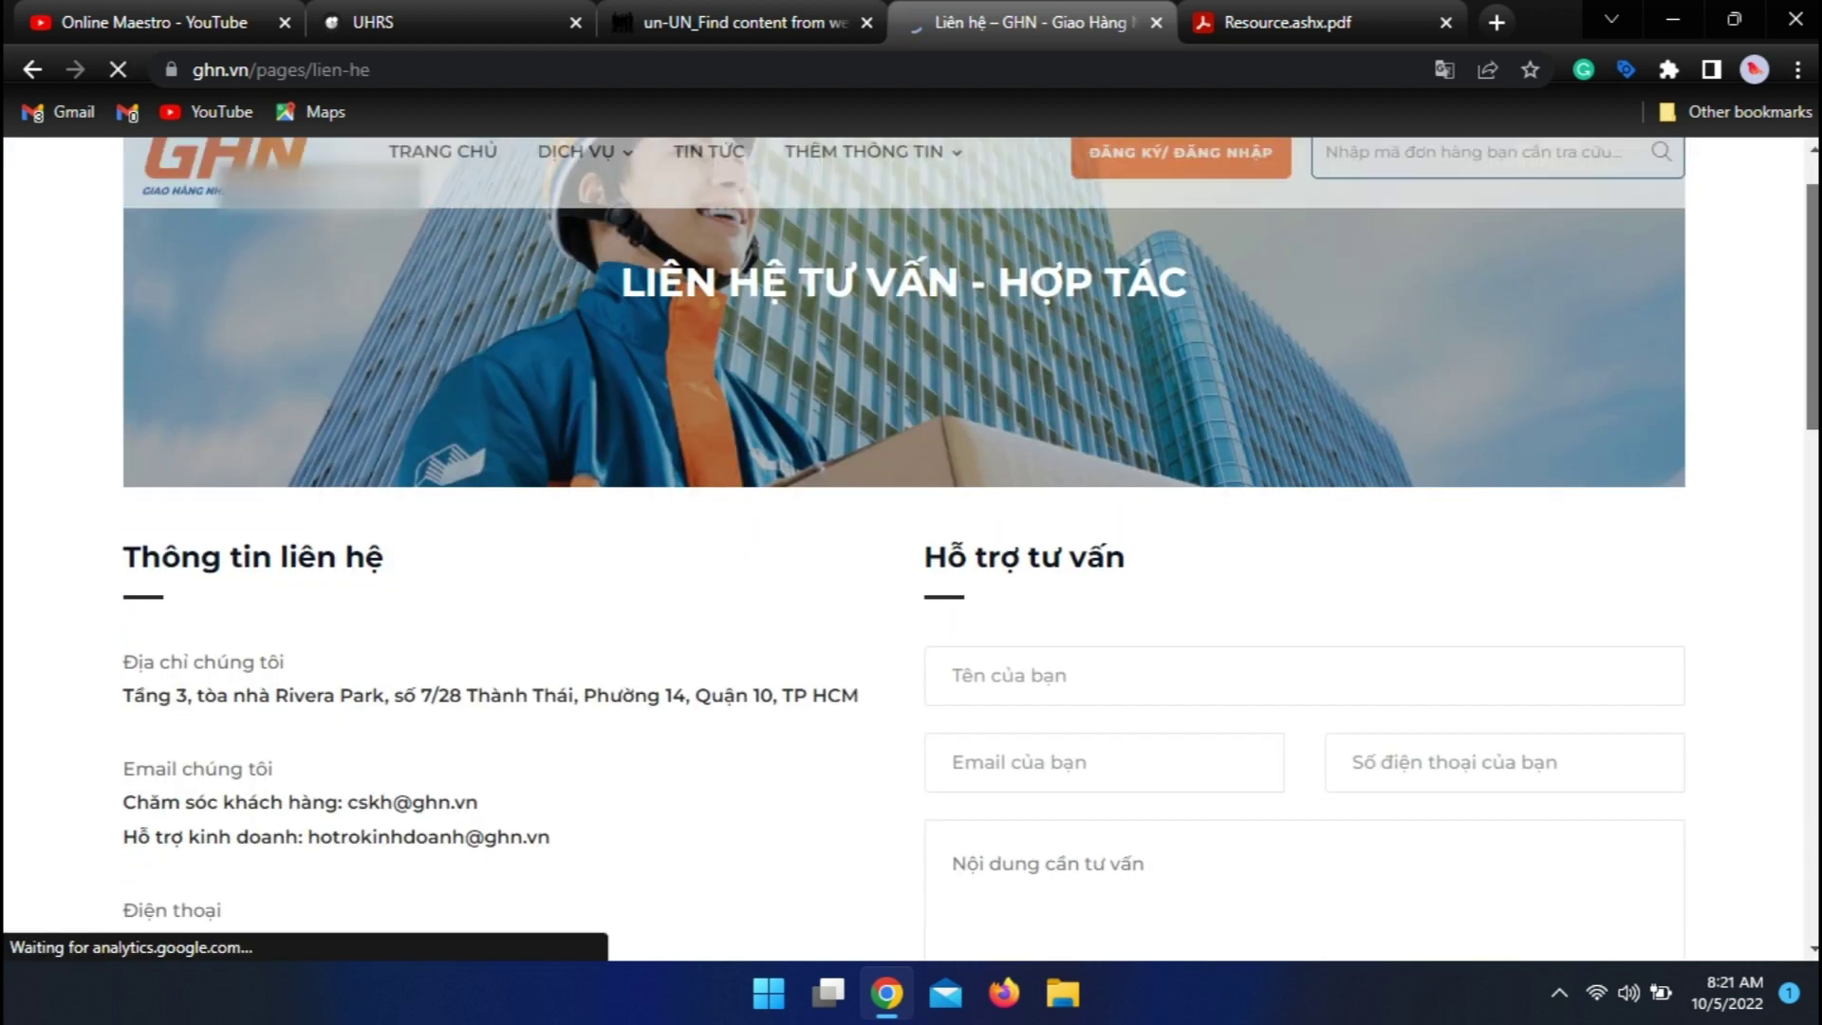
{"action": "left_click", "coordinate": [780, 17]}
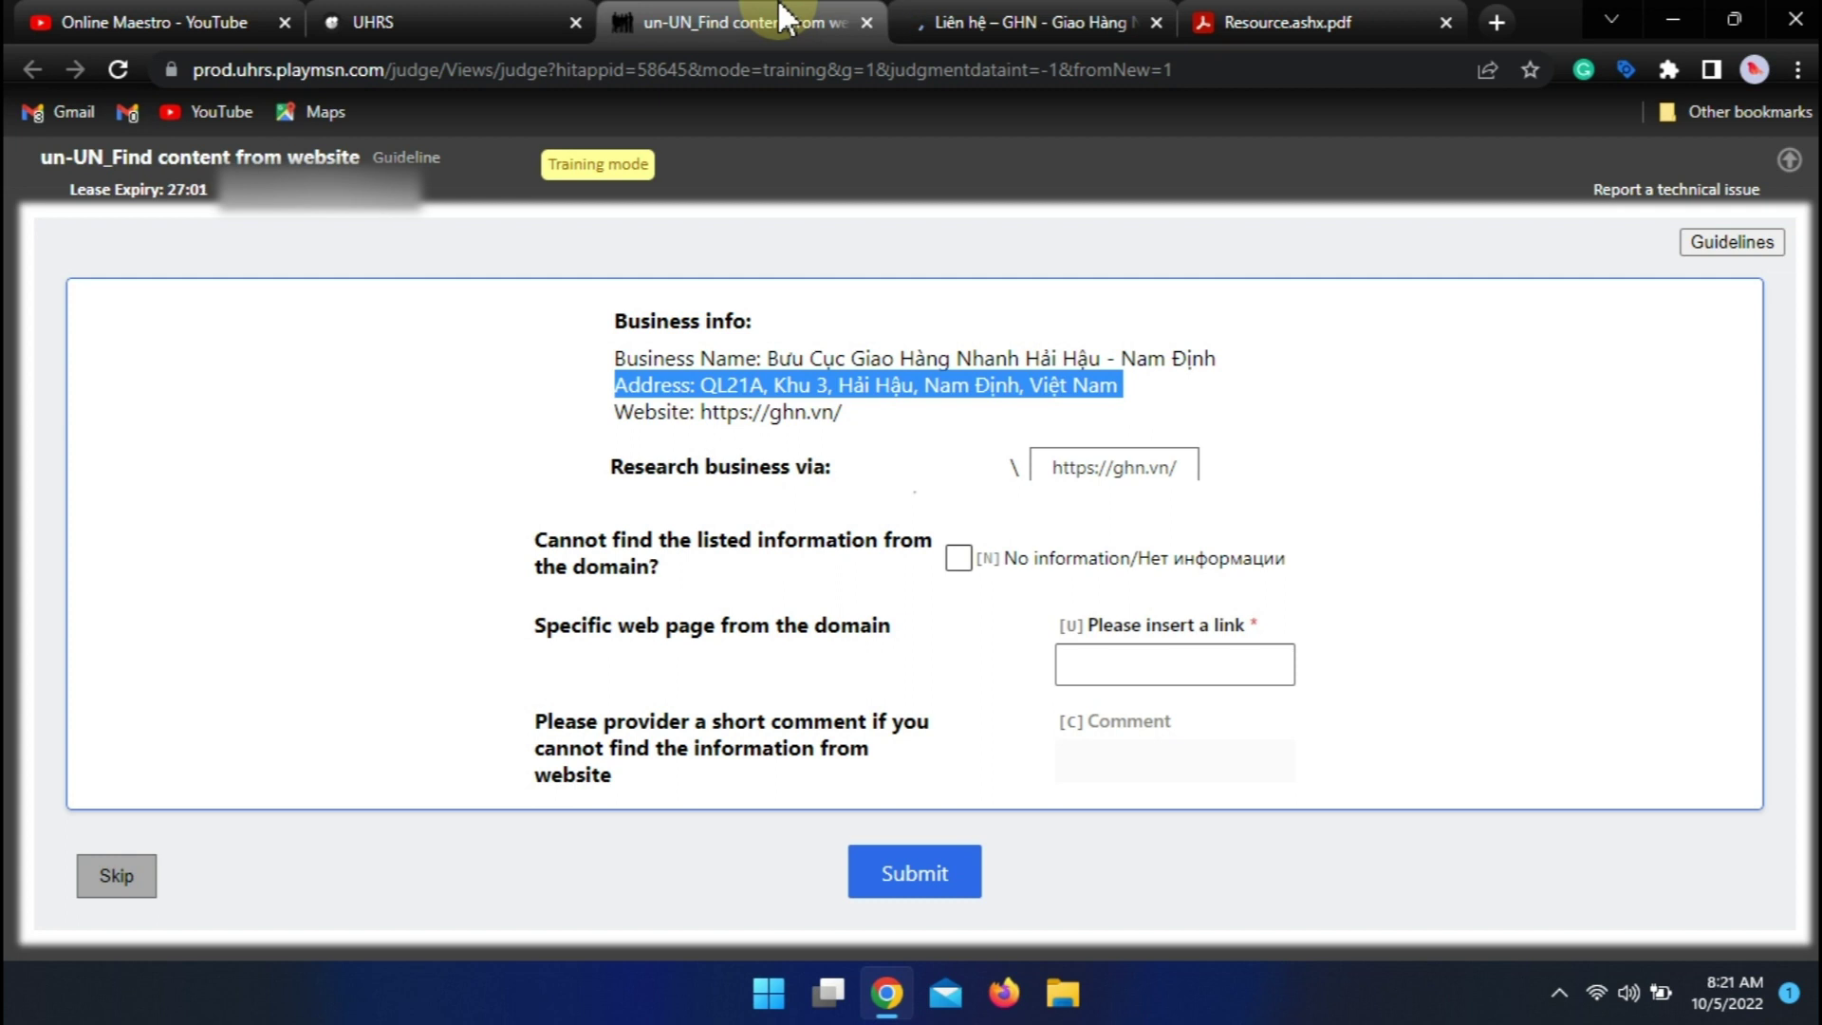
{"action": "left_click", "coordinate": [1005, 21]}
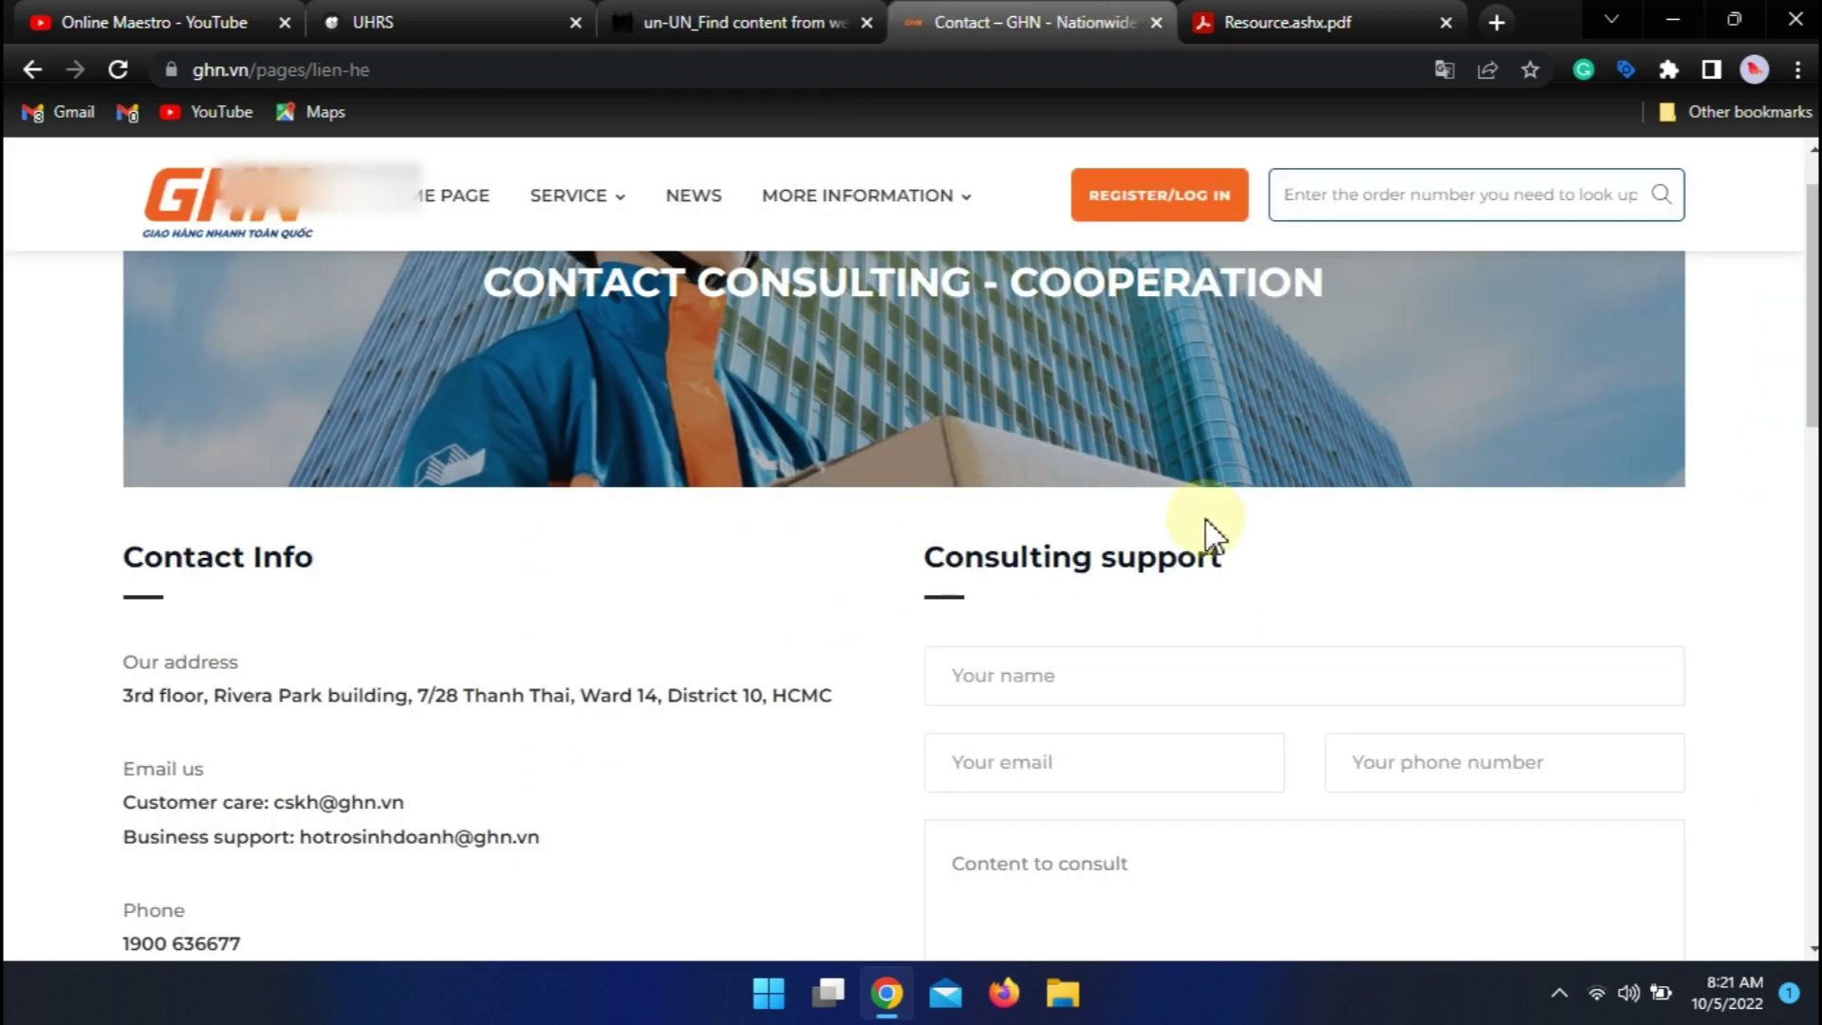
{"action": "scroll", "coordinate": [1556, 380], "scroll_direction": "down", "scroll_amount": 2}
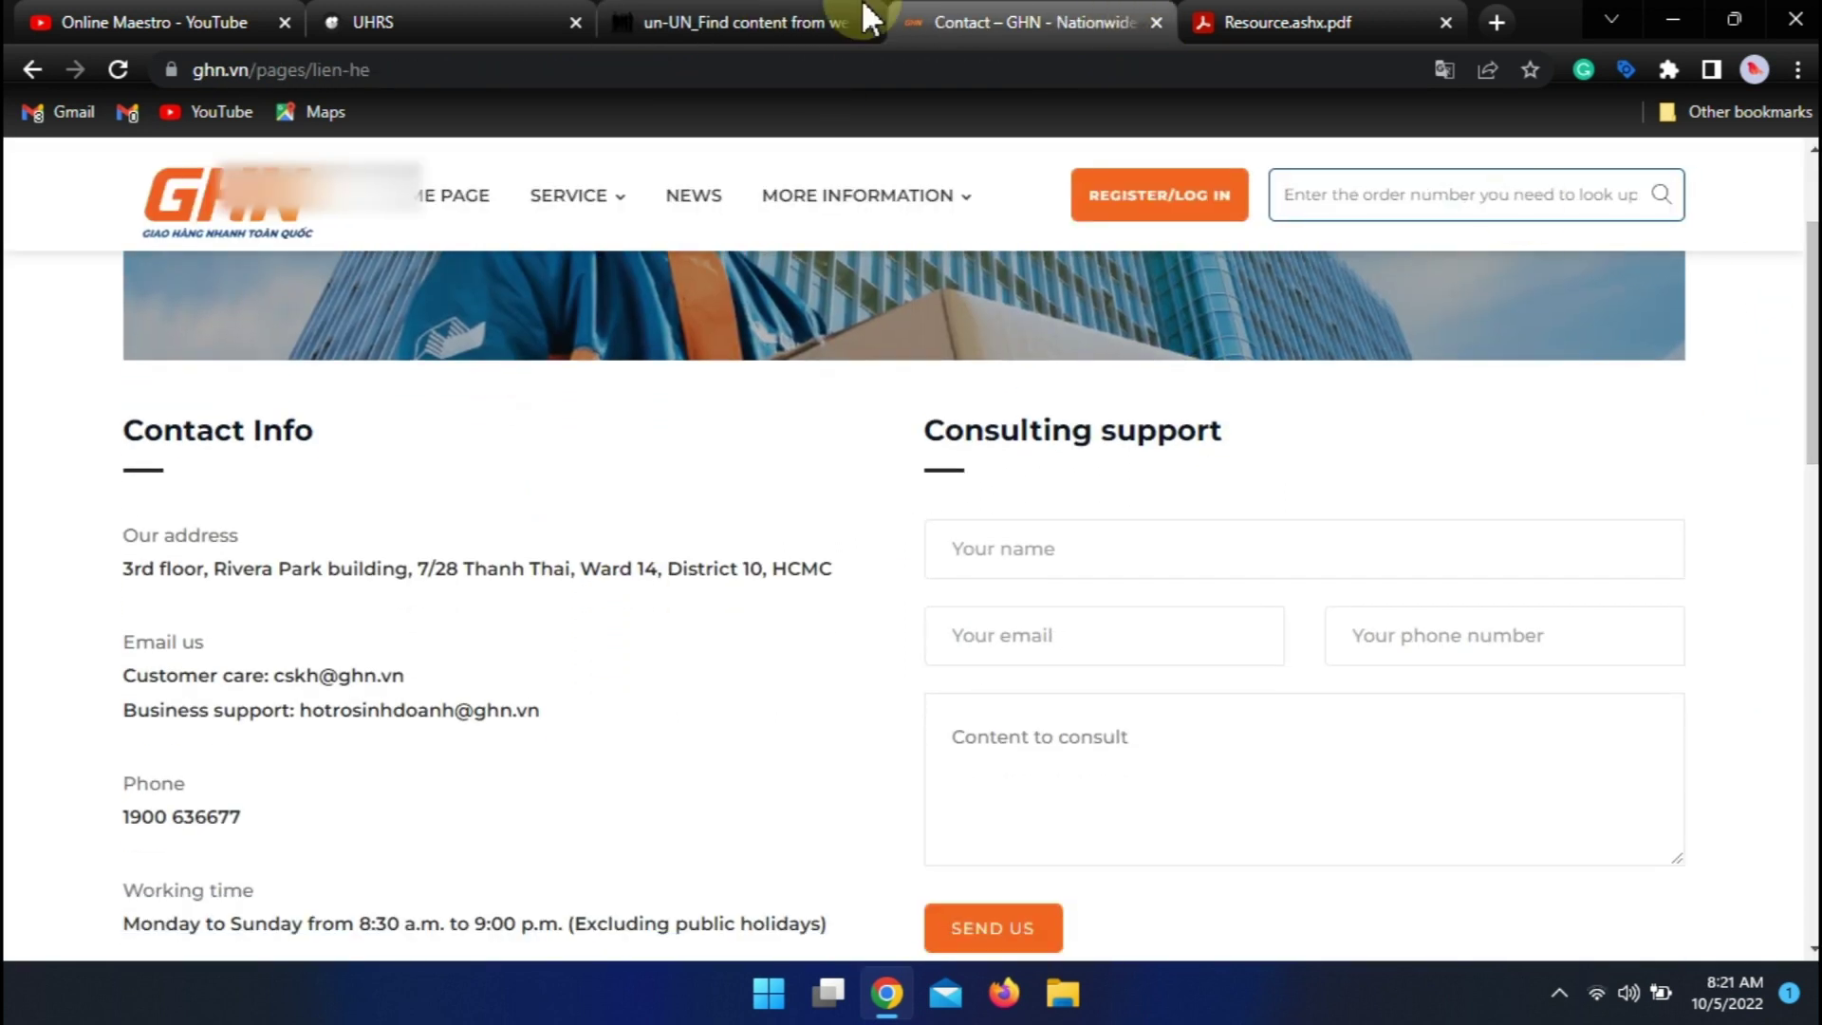
{"action": "left_click", "coordinate": [702, 20]}
{"action": "left_click", "coordinate": [935, 16]}
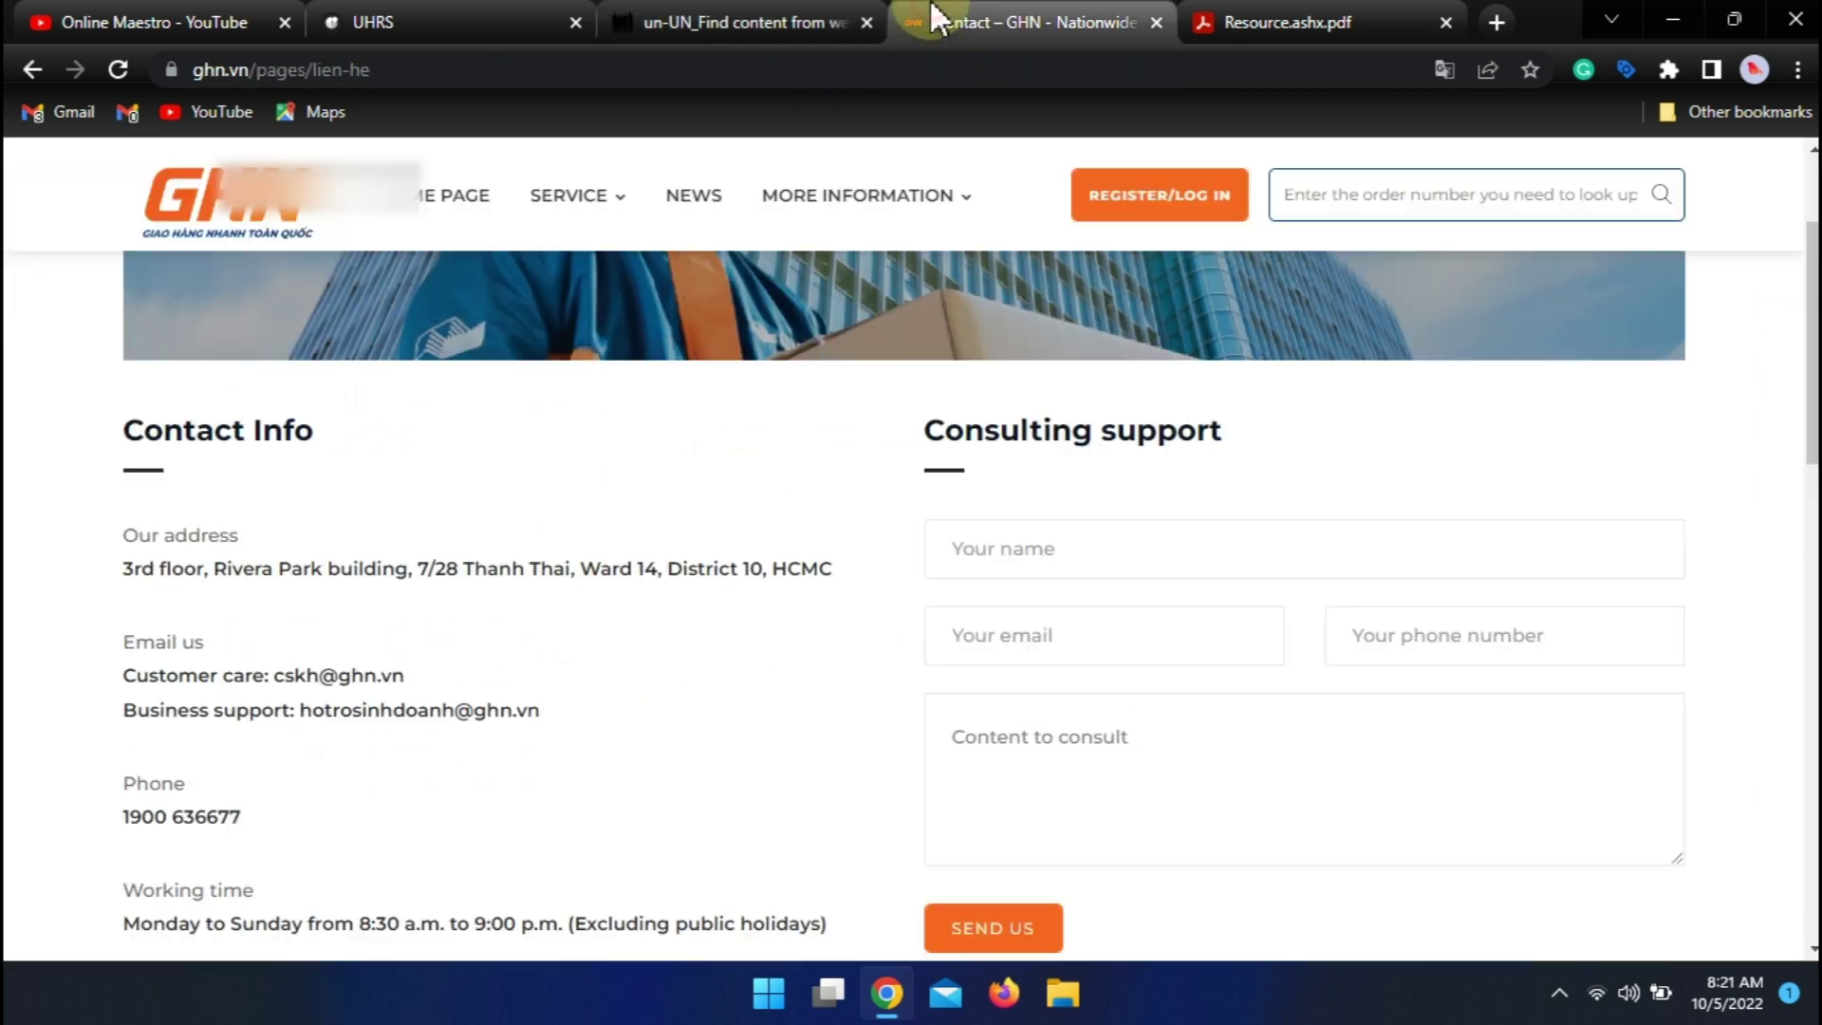
- Examine the rest of the GHN contact page, including its map and footer, for the Hải Hậu - Nam Định address
{"action": "scroll", "coordinate": [911, 570], "scroll_direction": "down", "scroll_amount": 3}
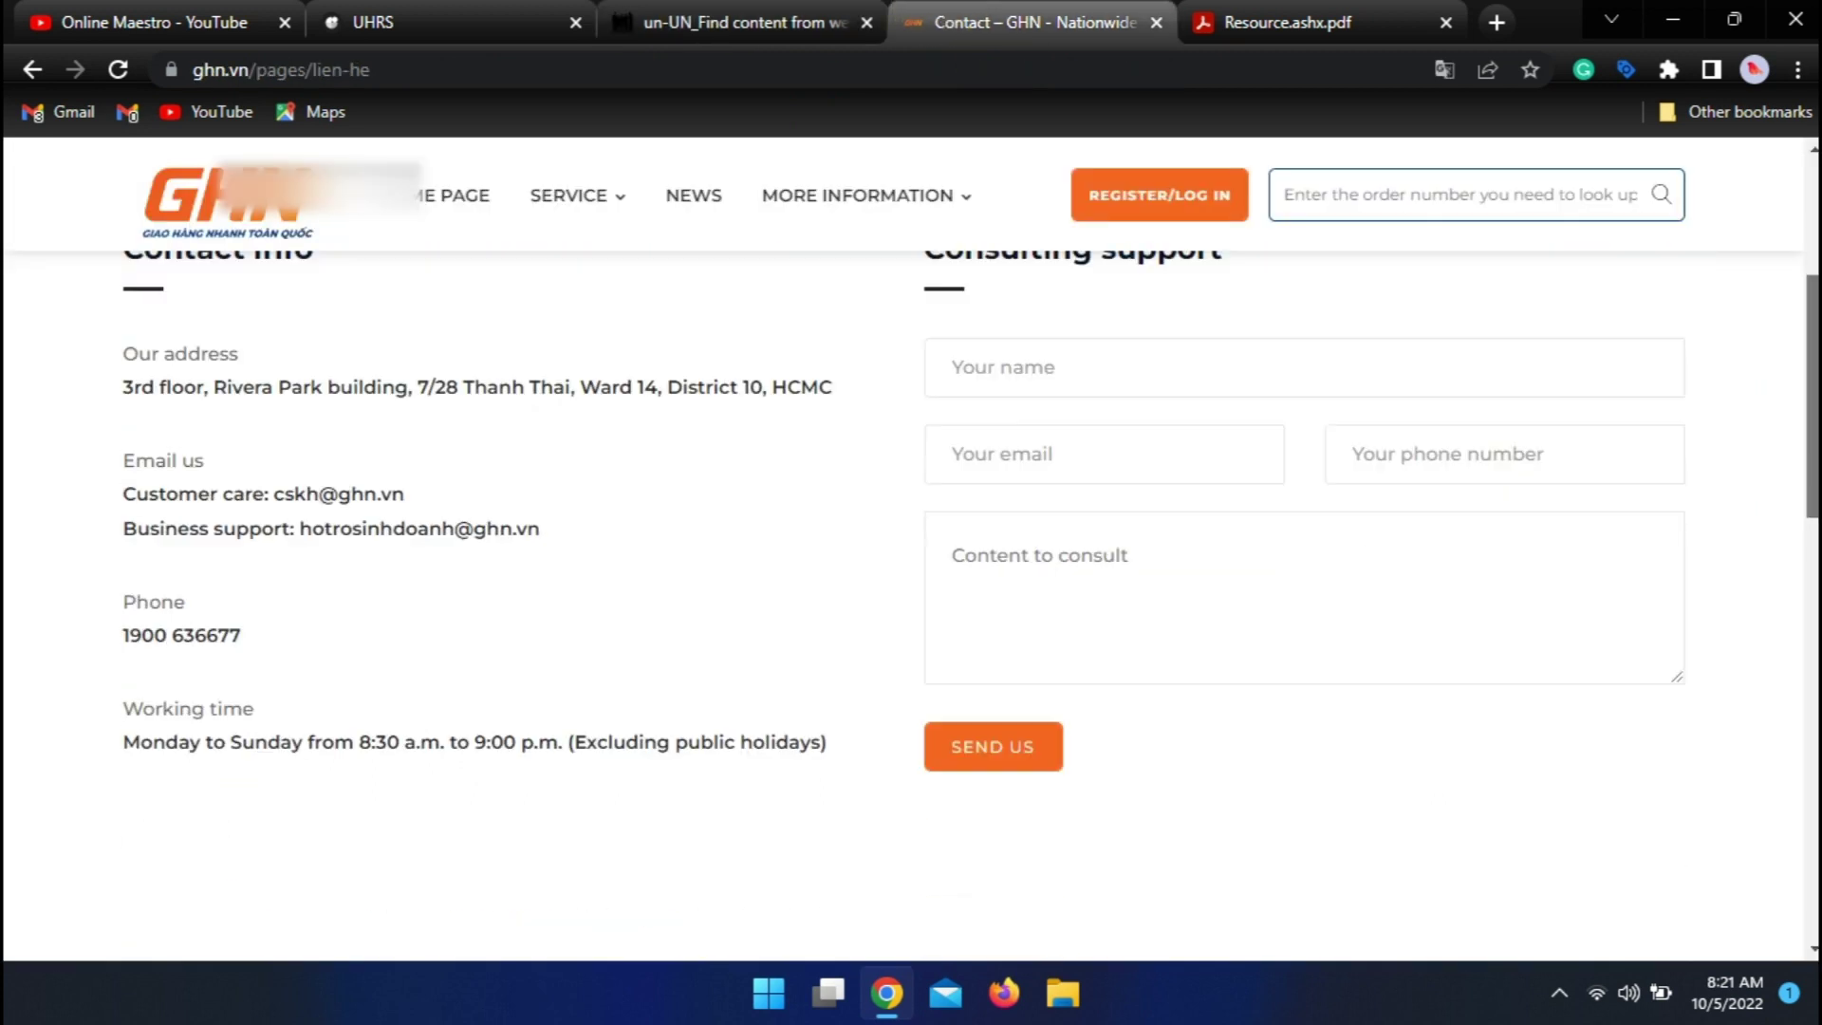
{"action": "scroll", "coordinate": [911, 607], "scroll_direction": "down", "scroll_amount": 1}
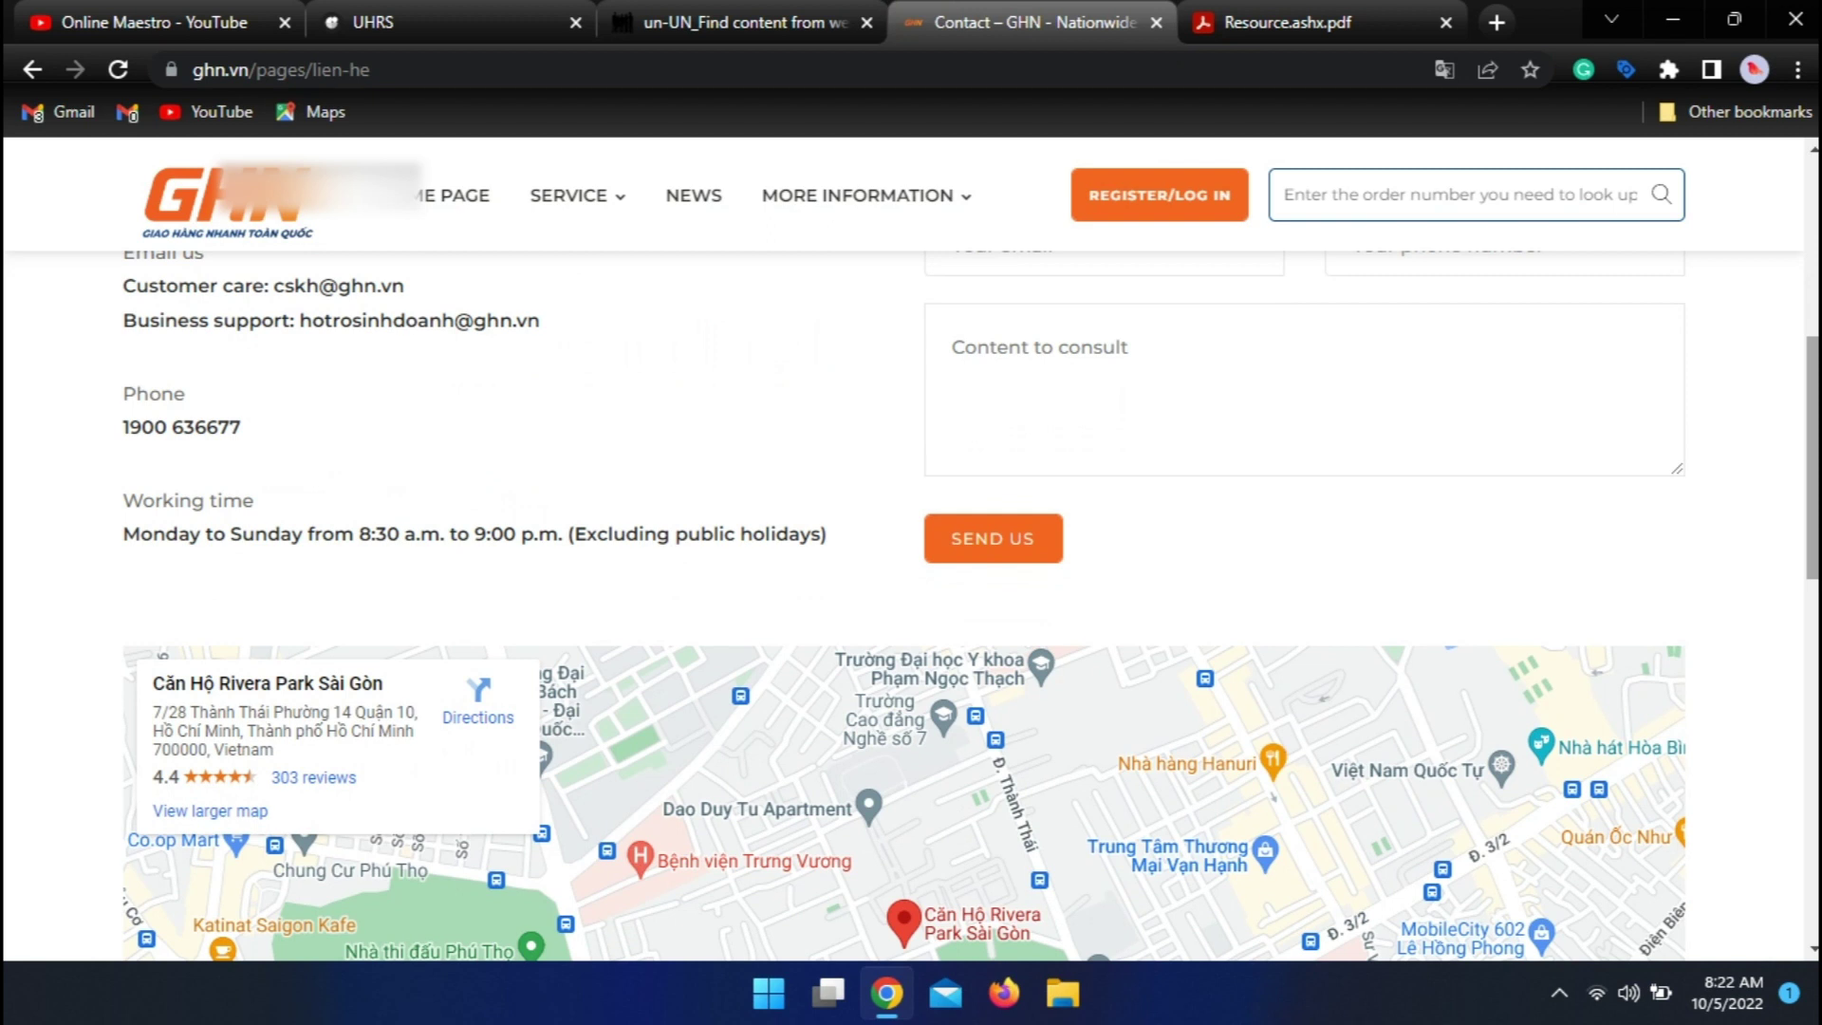
{"action": "scroll", "coordinate": [911, 607], "scroll_direction": "down", "scroll_amount": 8}
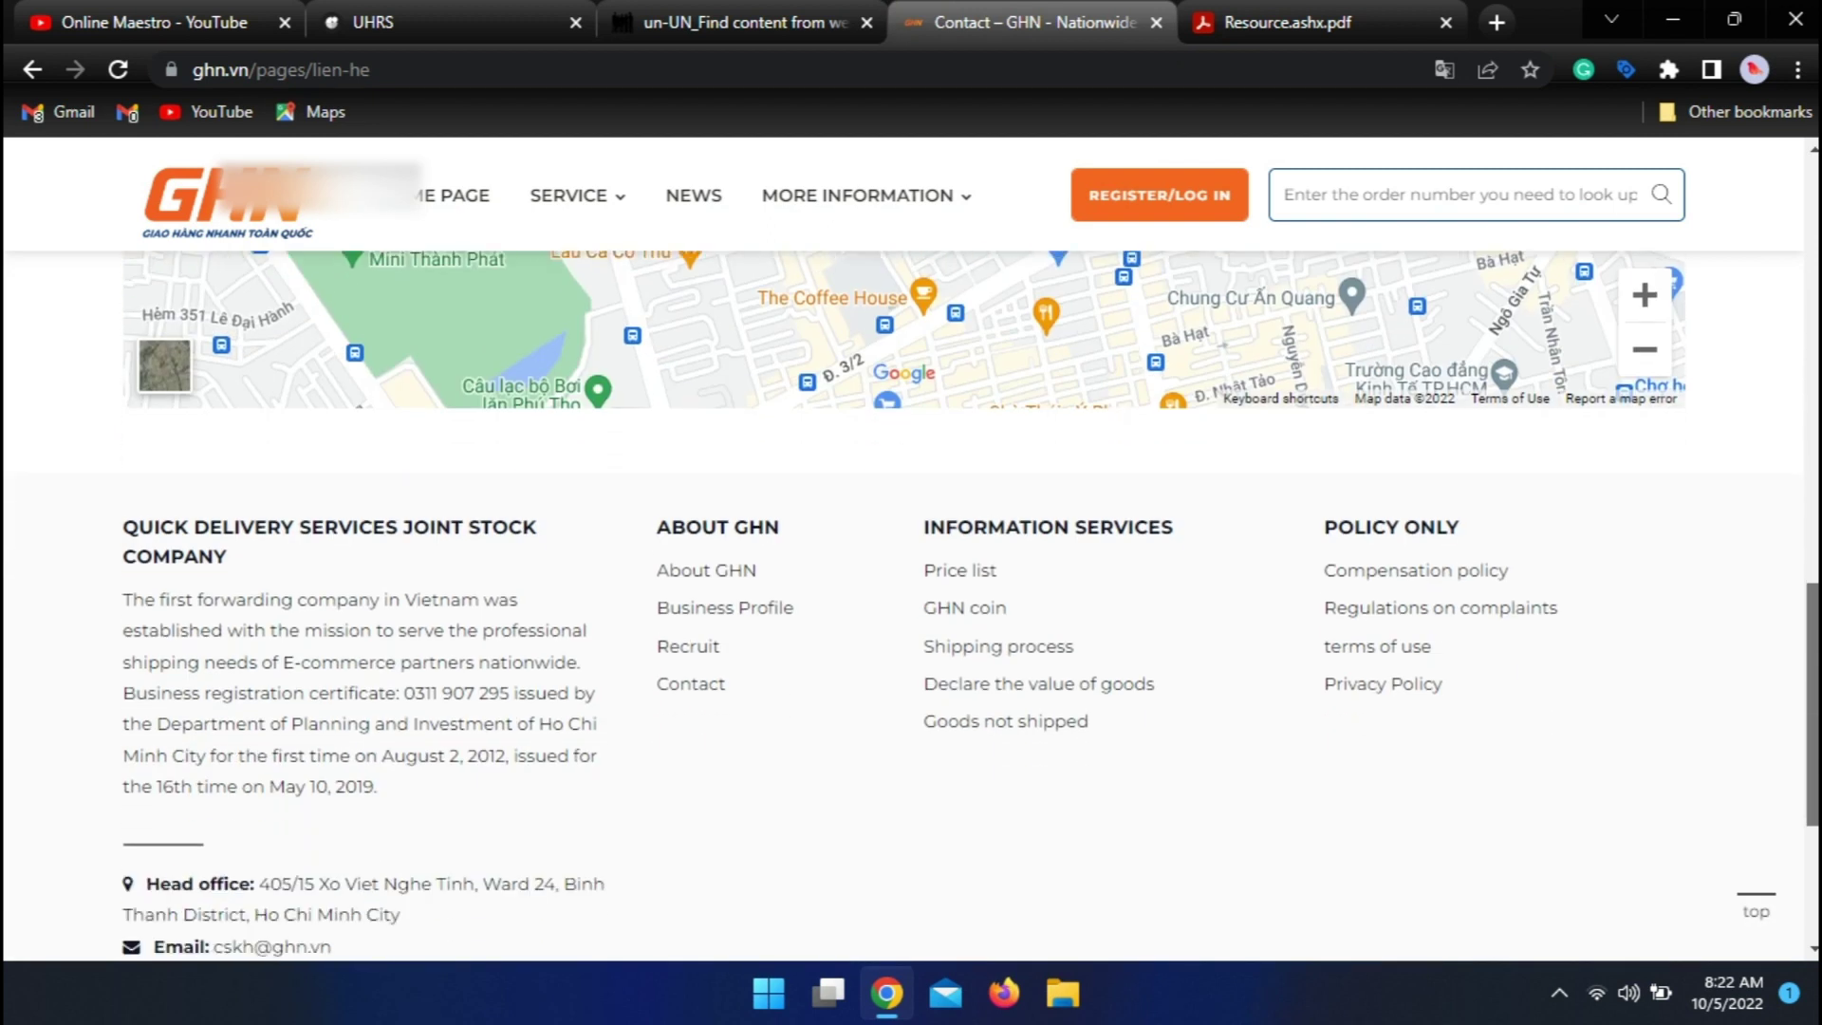
{"action": "scroll", "coordinate": [911, 607], "scroll_direction": "down", "scroll_amount": 1}
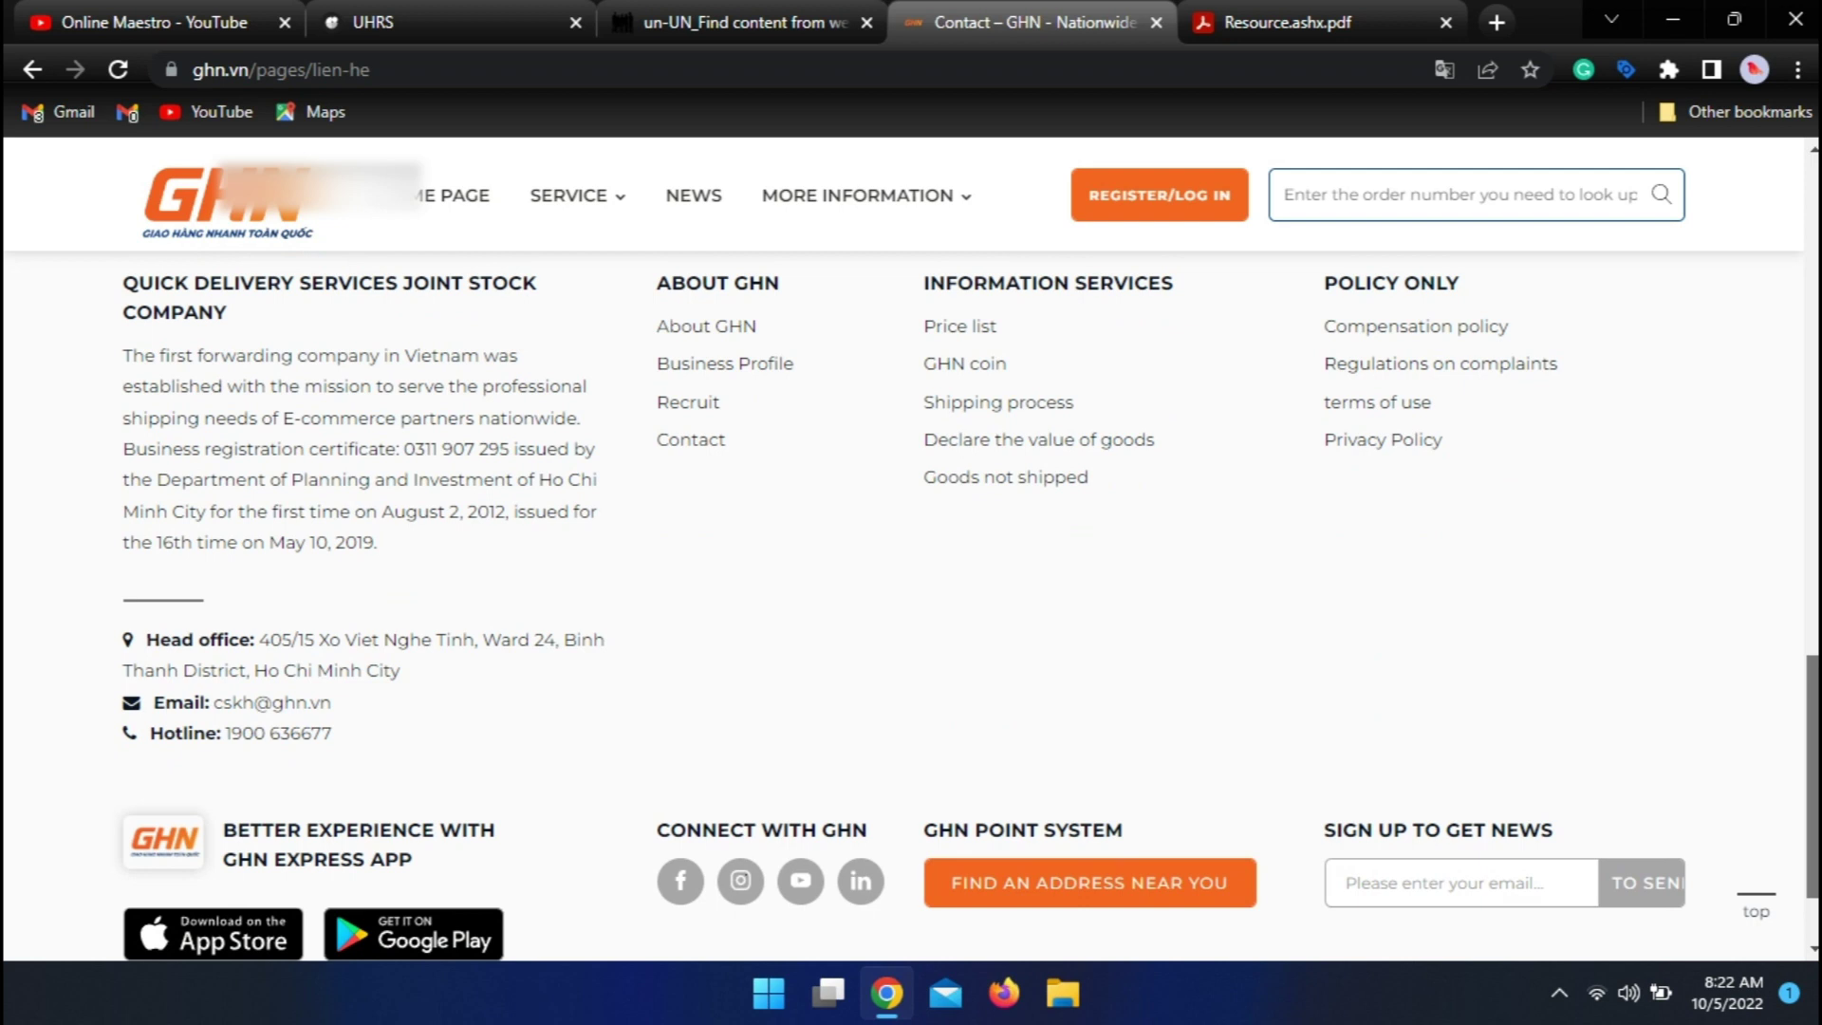
{"action": "scroll", "coordinate": [911, 607], "scroll_direction": "down", "scroll_amount": 3}
{"action": "scroll", "coordinate": [911, 607], "scroll_direction": "up", "scroll_amount": 8}
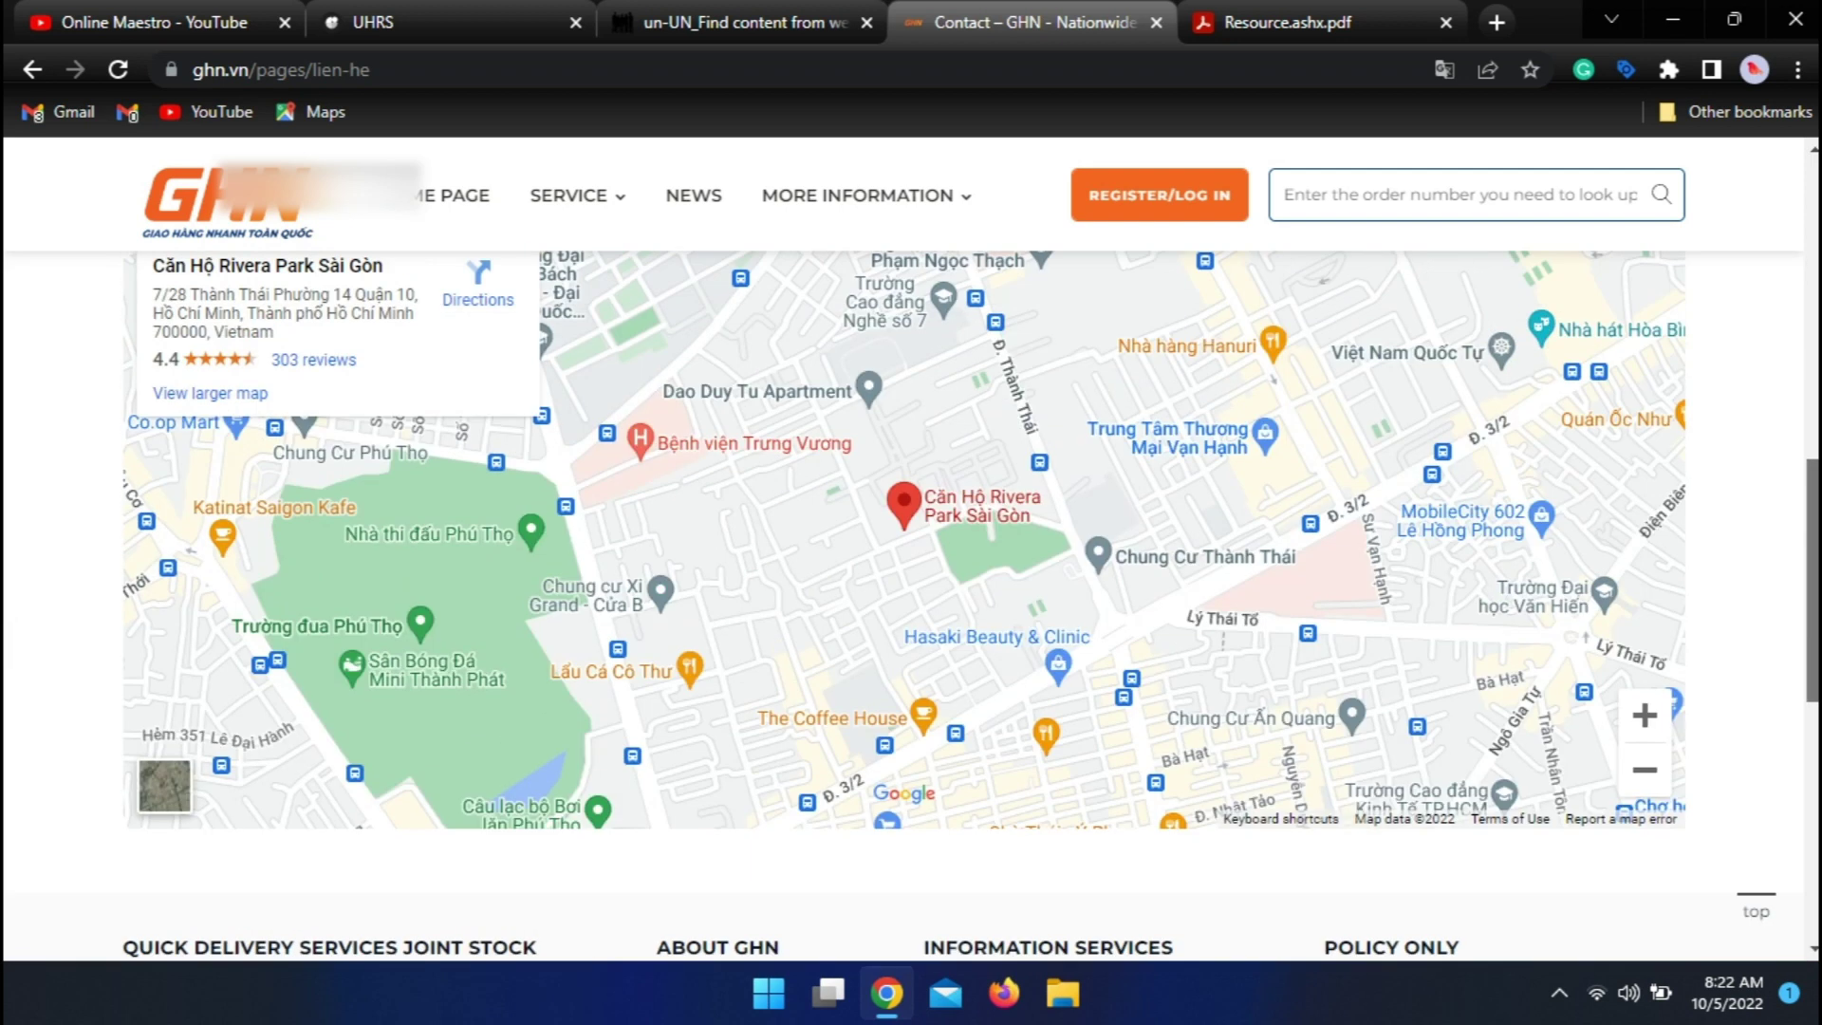
{"action": "scroll", "coordinate": [911, 608], "scroll_direction": "up", "scroll_amount": 8}
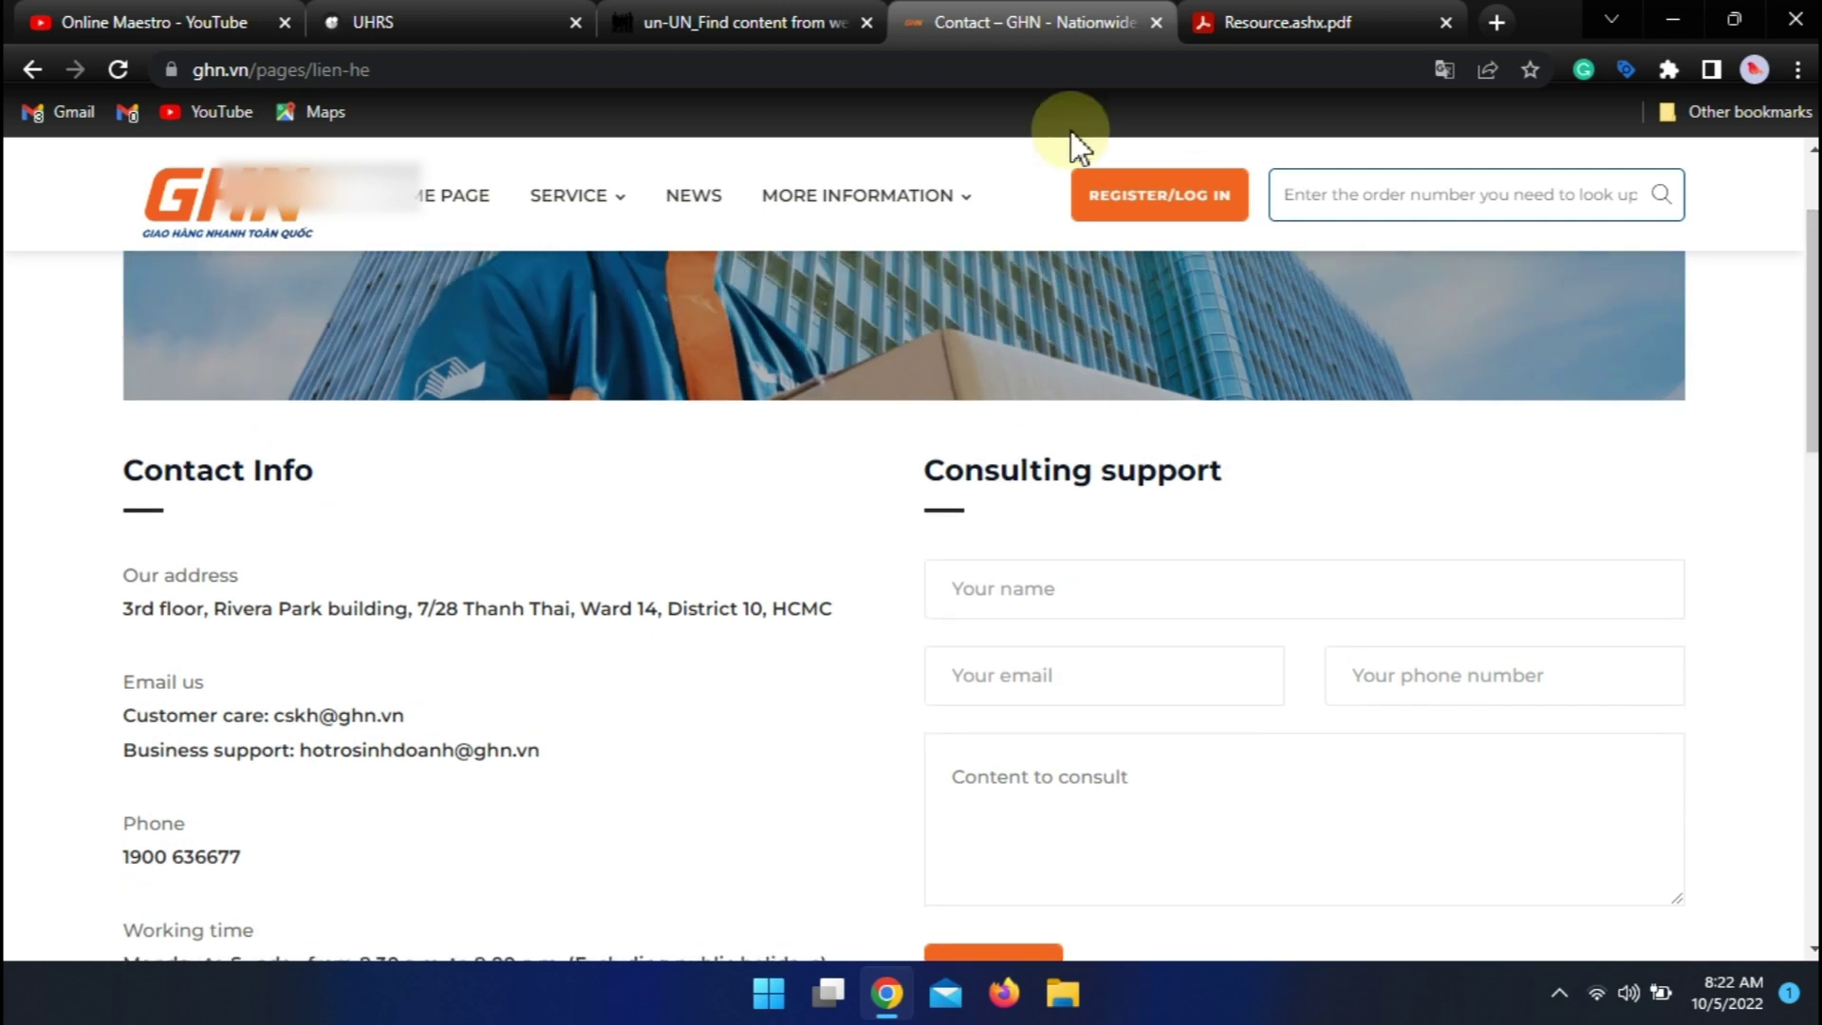
- Highlight the contact page's URL ghn.vn/pages/lien-he and check the page's address against the task's QL21A address again
{"action": "left_click", "coordinate": [1001, 72]}
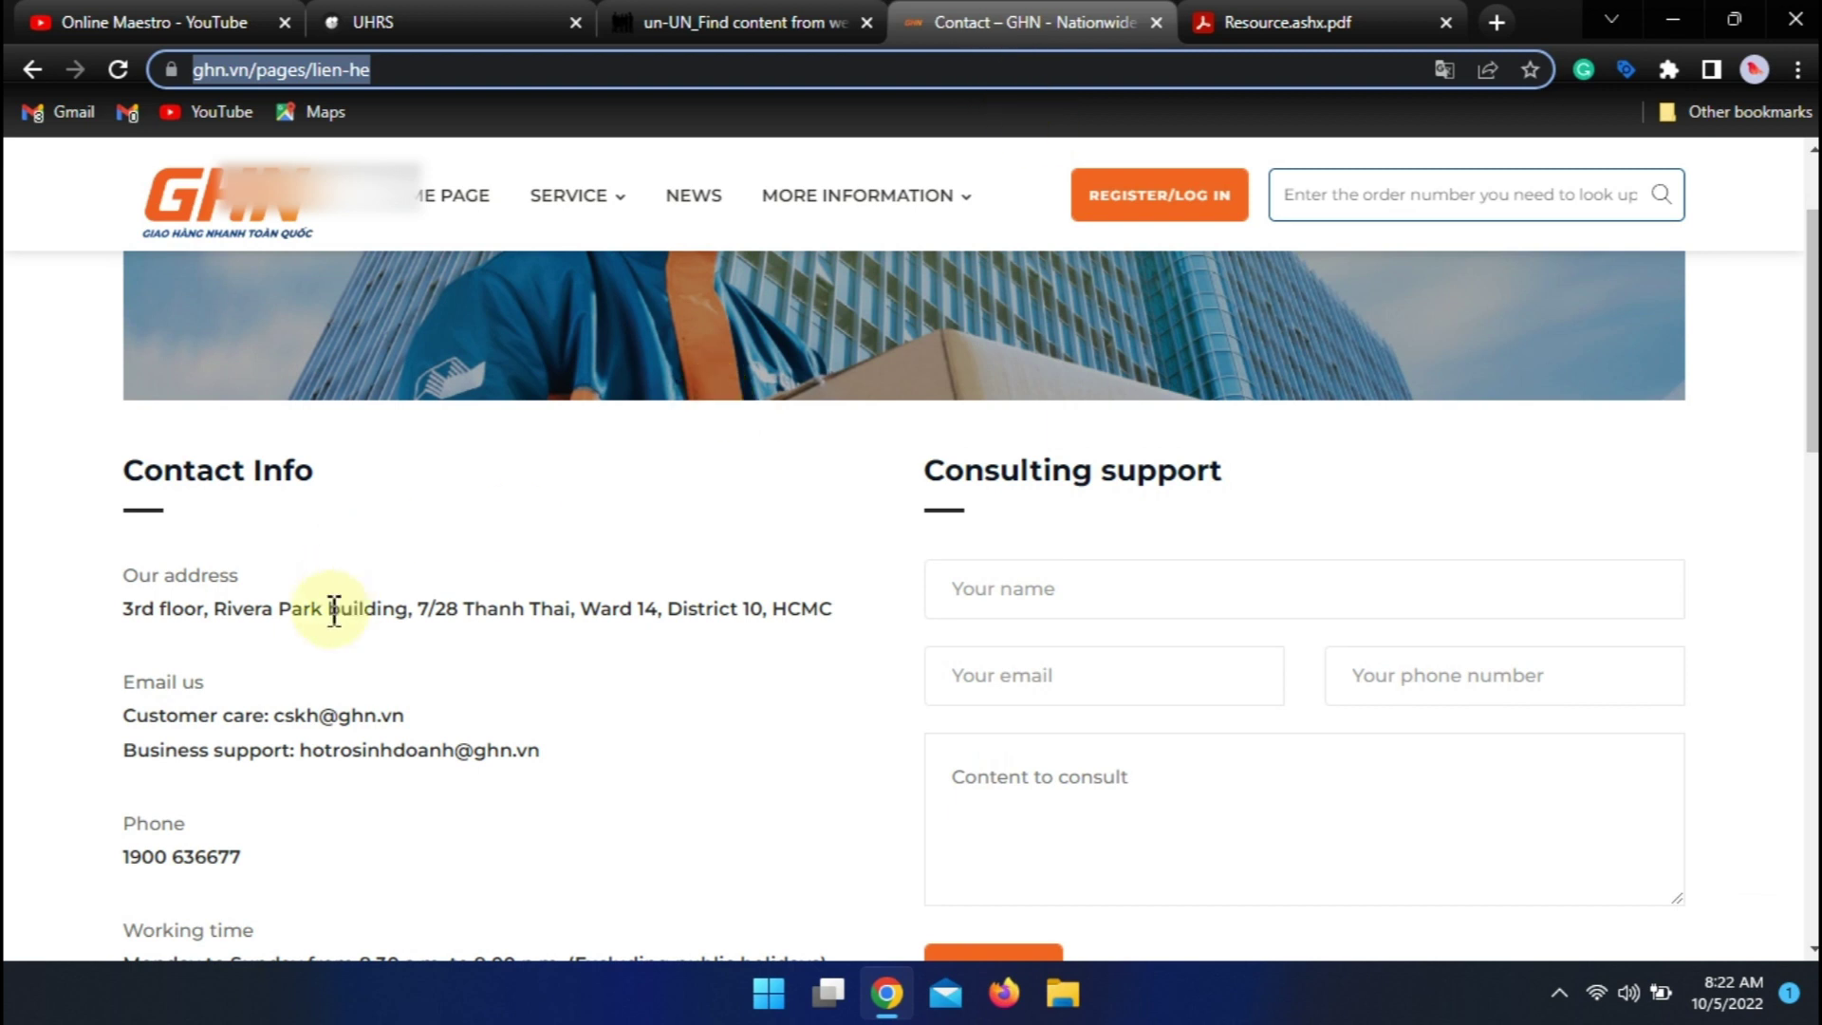
{"action": "left_click", "coordinate": [741, 21]}
{"action": "left_click", "coordinate": [808, 385]}
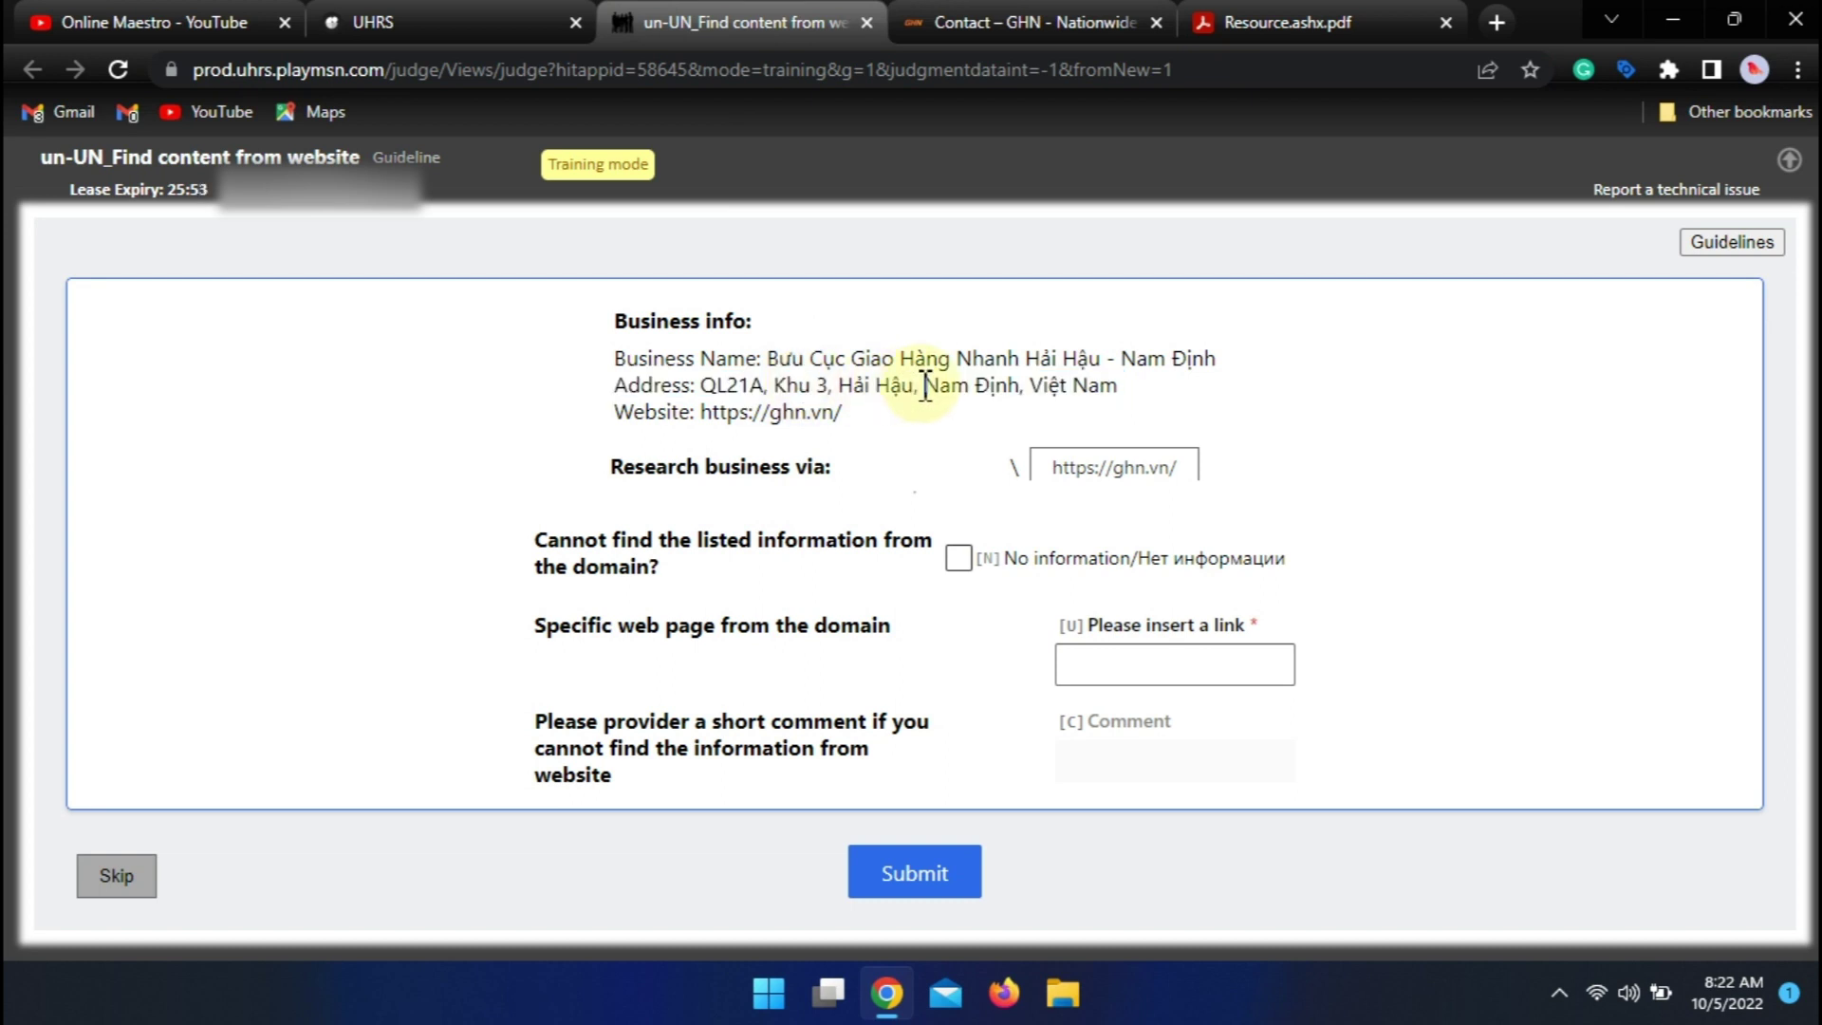
{"action": "left_click", "coordinate": [1062, 19]}
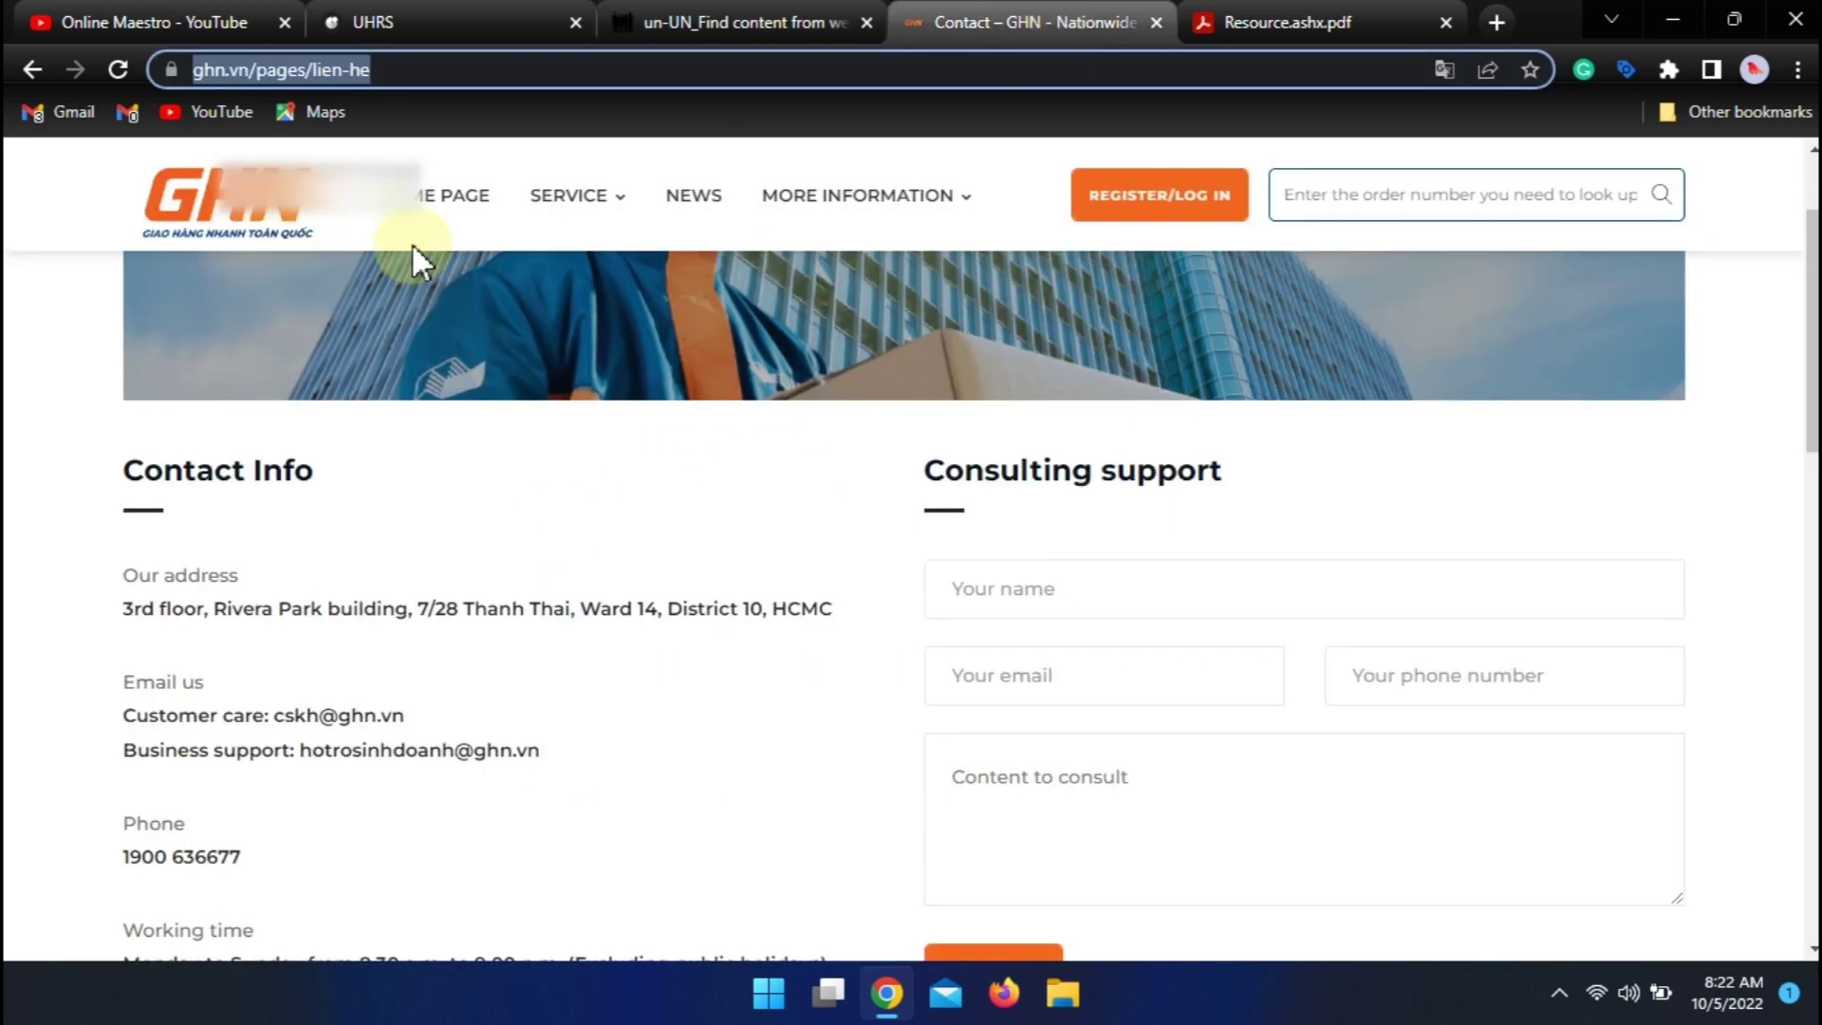
- Return to the GHN home page and compare its footer's company details with the task's business info
{"action": "left_click", "coordinate": [433, 220]}
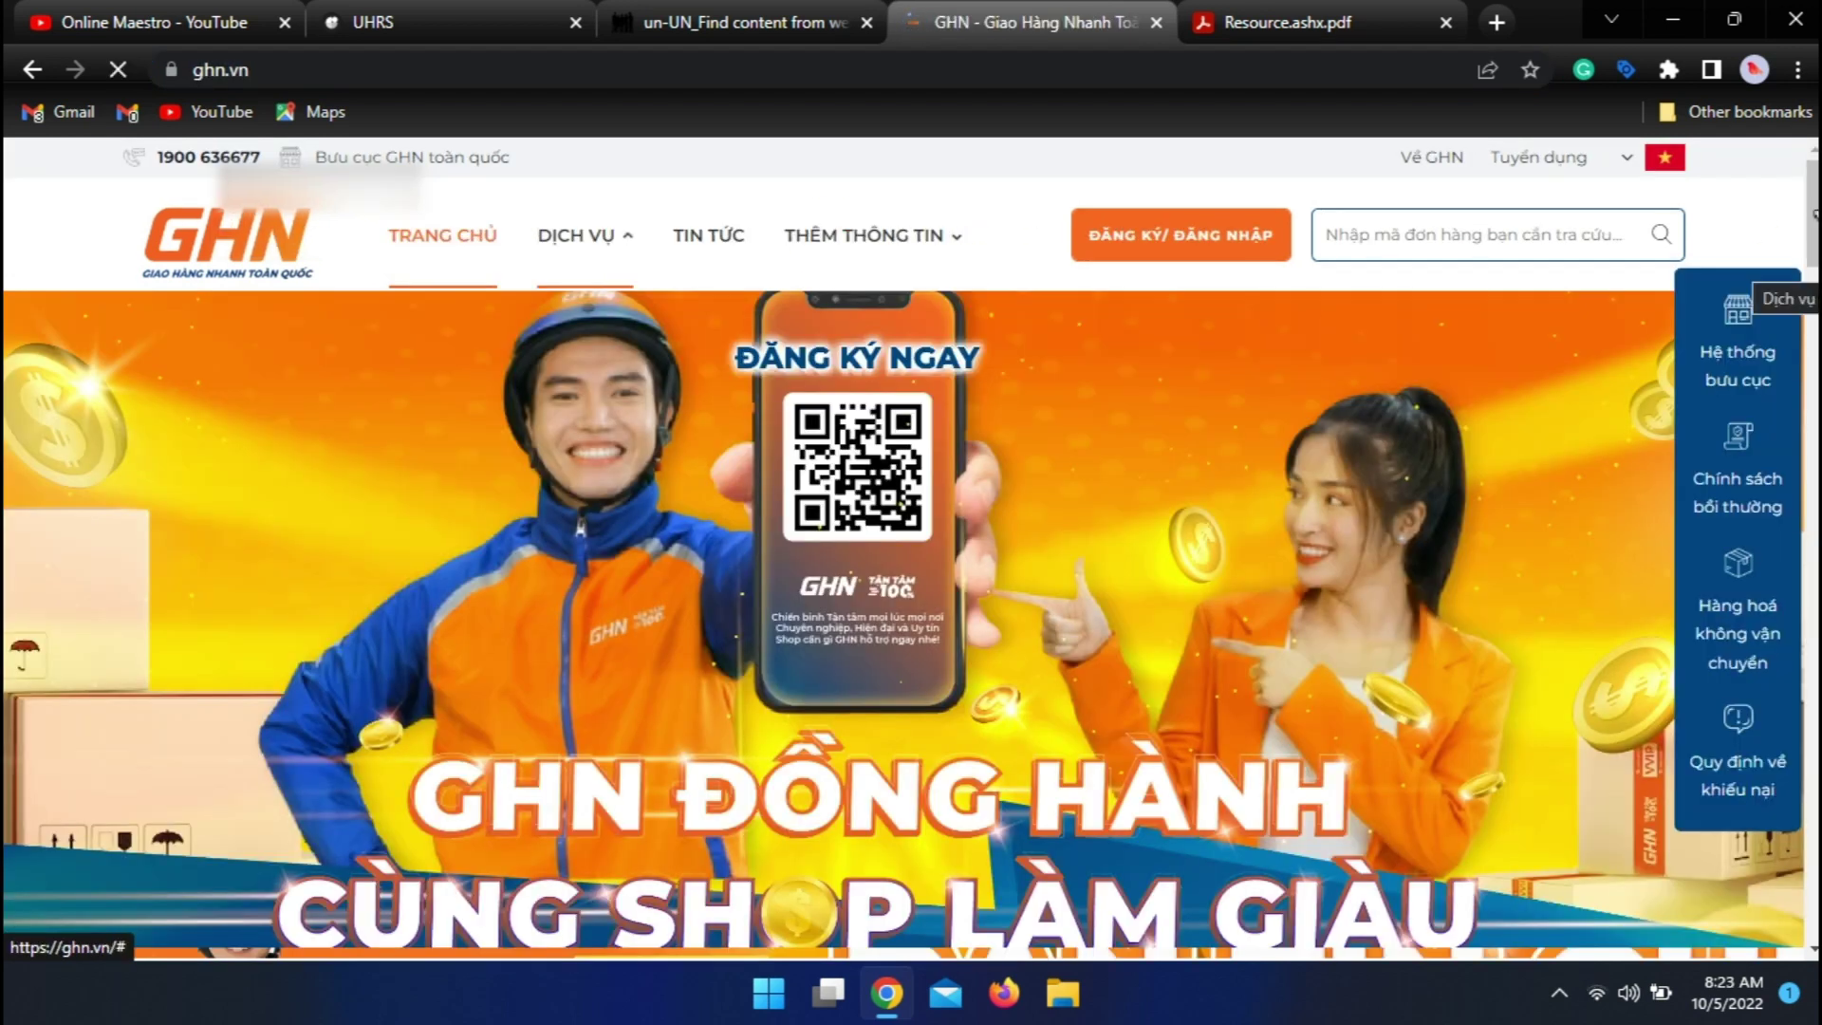
{"action": "scroll", "coordinate": [1798, 280], "scroll_direction": "down", "scroll_amount": 6}
{"action": "scroll", "coordinate": [911, 550], "scroll_direction": "down", "scroll_amount": 10}
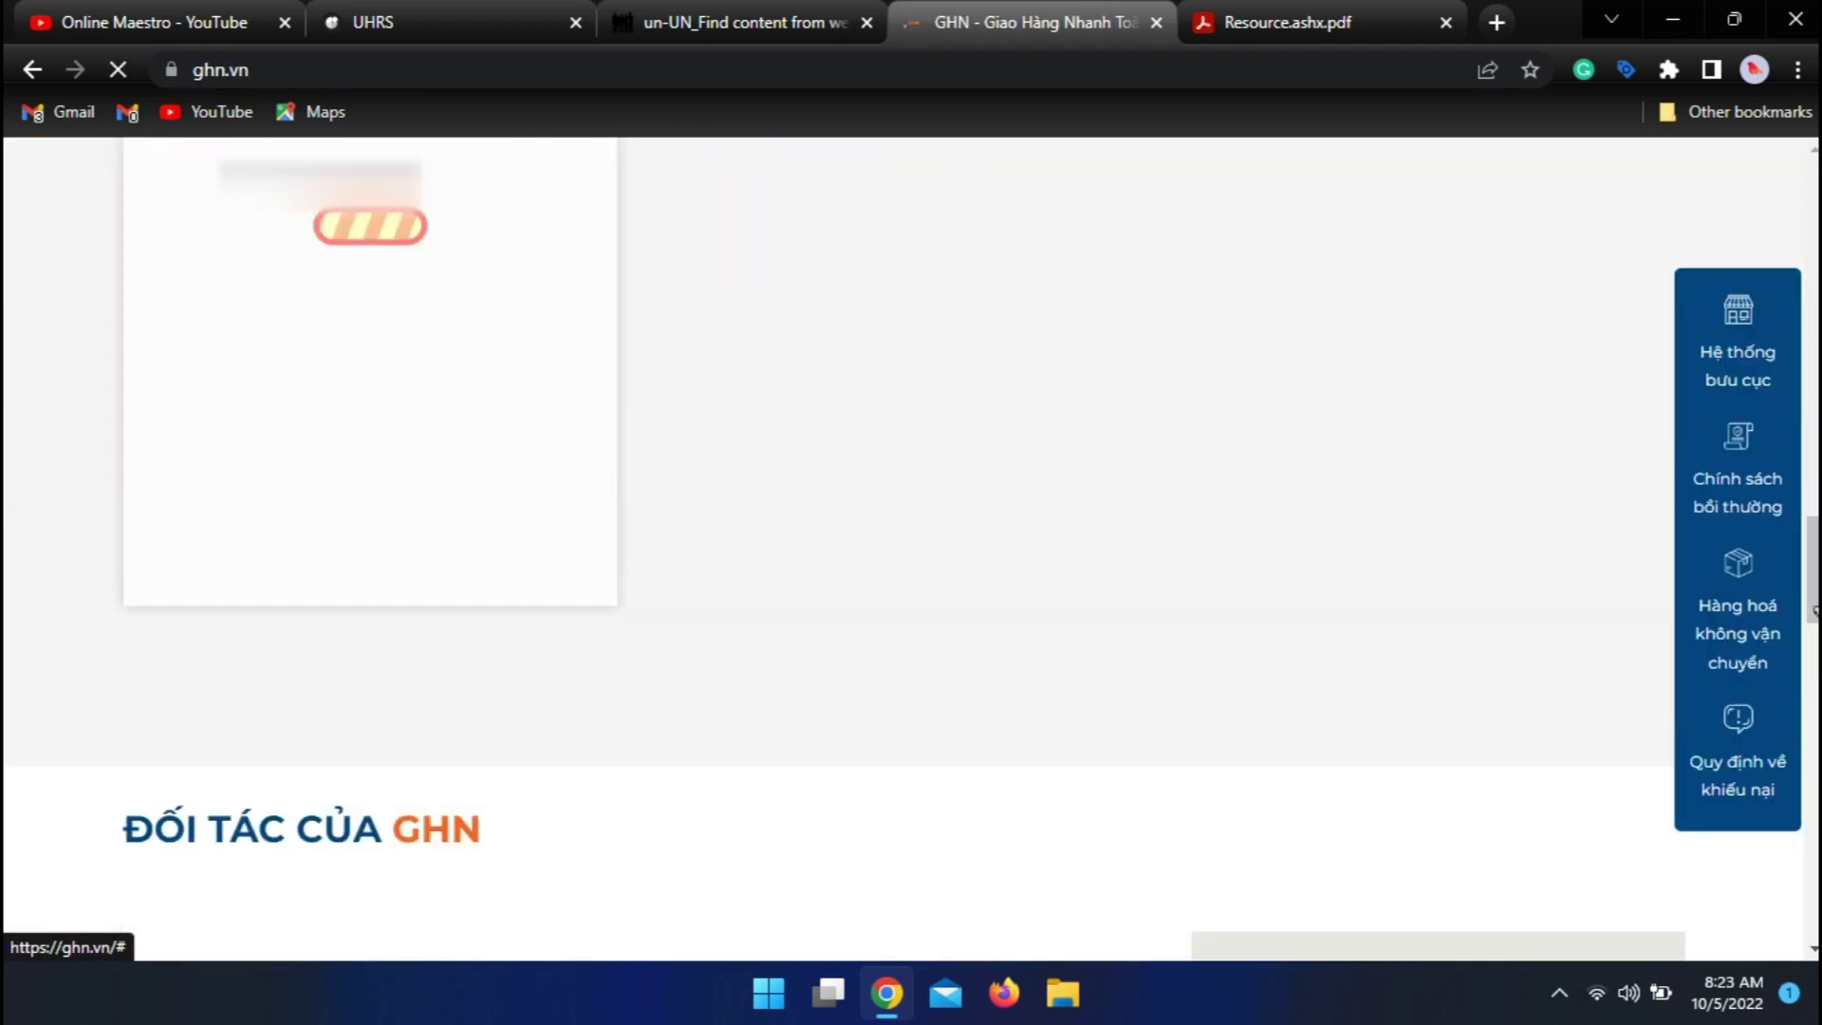
{"action": "scroll", "coordinate": [911, 550], "scroll_direction": "down", "scroll_amount": 3}
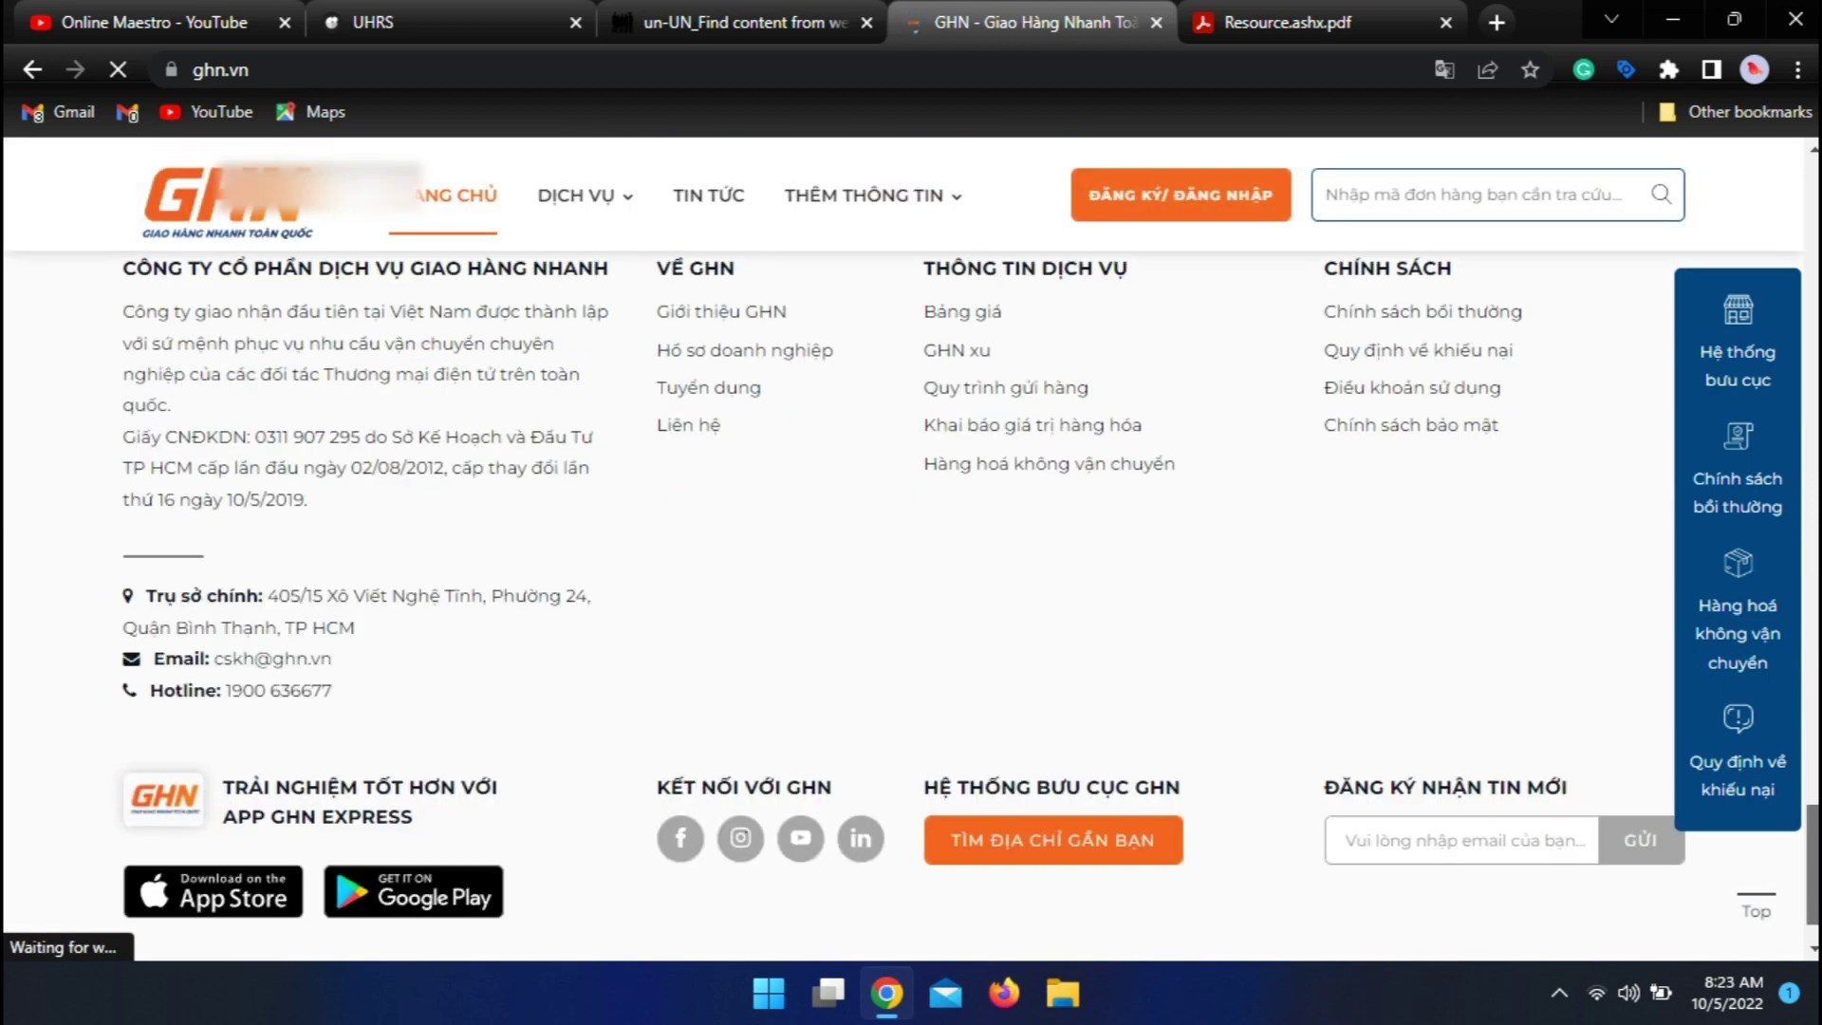
{"action": "left_click", "coordinate": [721, 21]}
{"action": "left_click", "coordinate": [987, 20]}
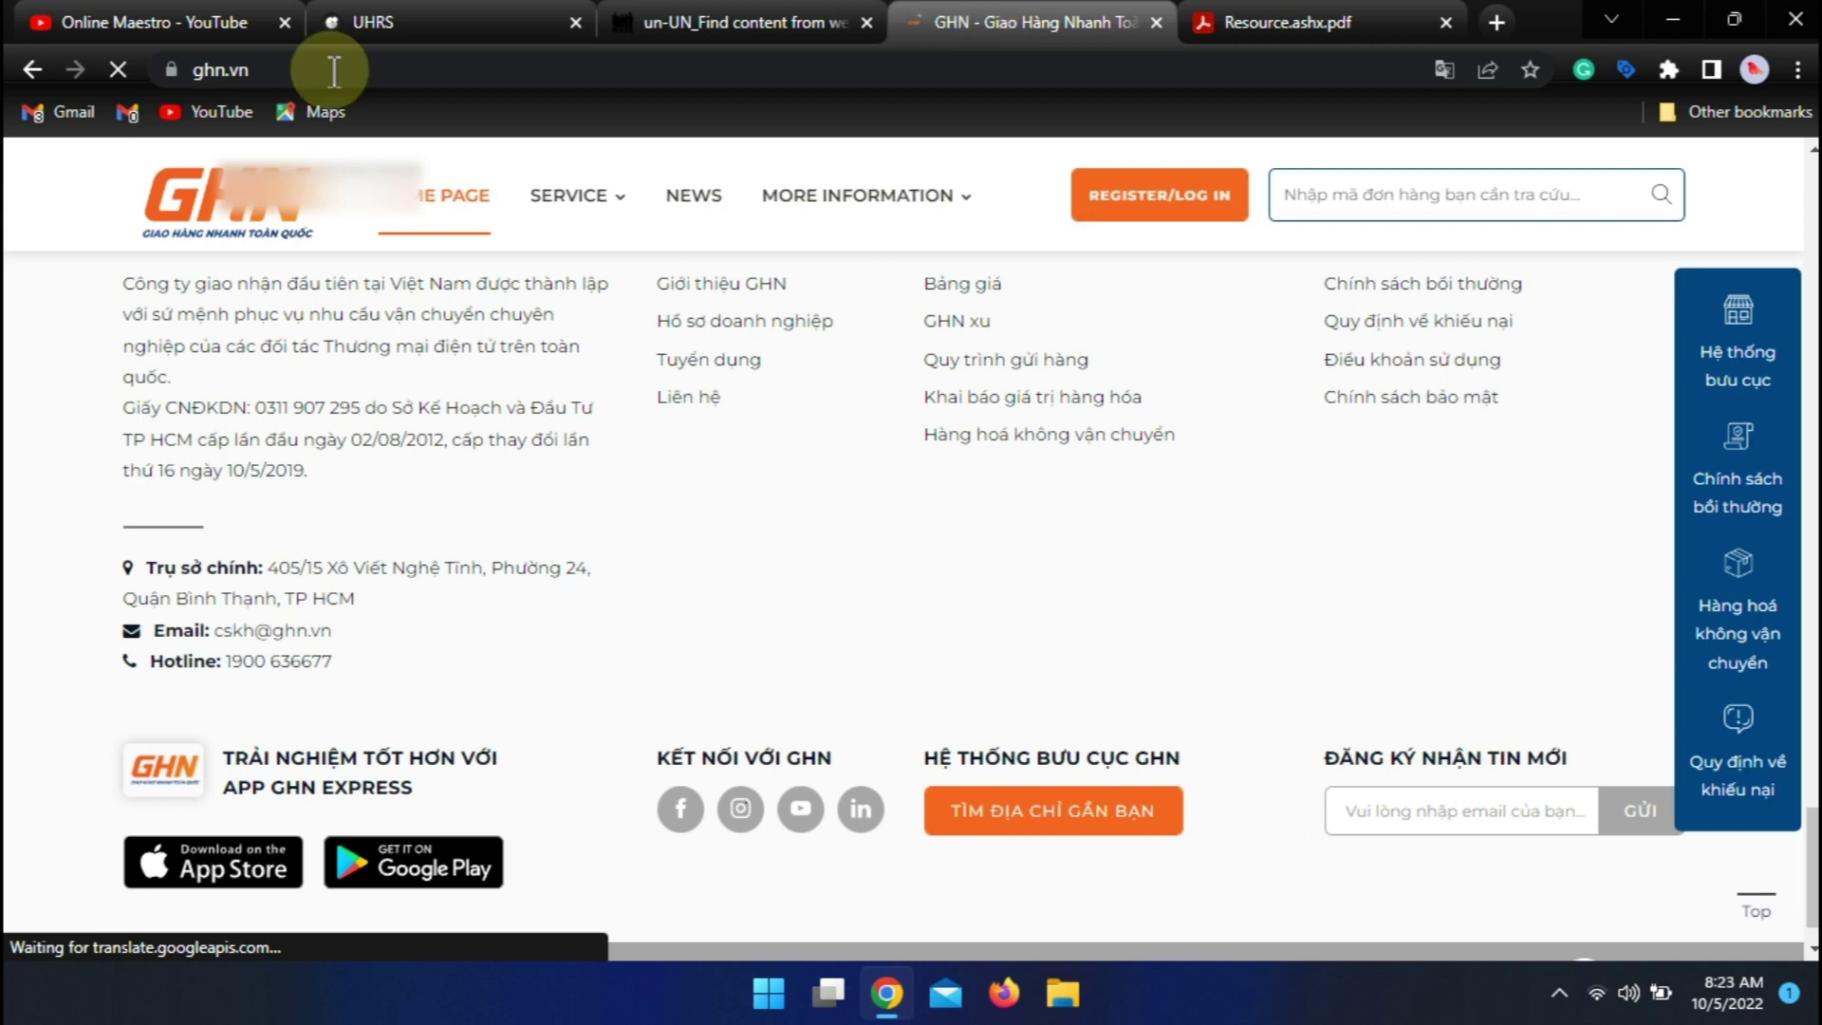
- Go back to the GHN contact page, select its URL ghn.vn/pages/lien-he, and check the task's link field
{"action": "left_click", "coordinate": [32, 69]}
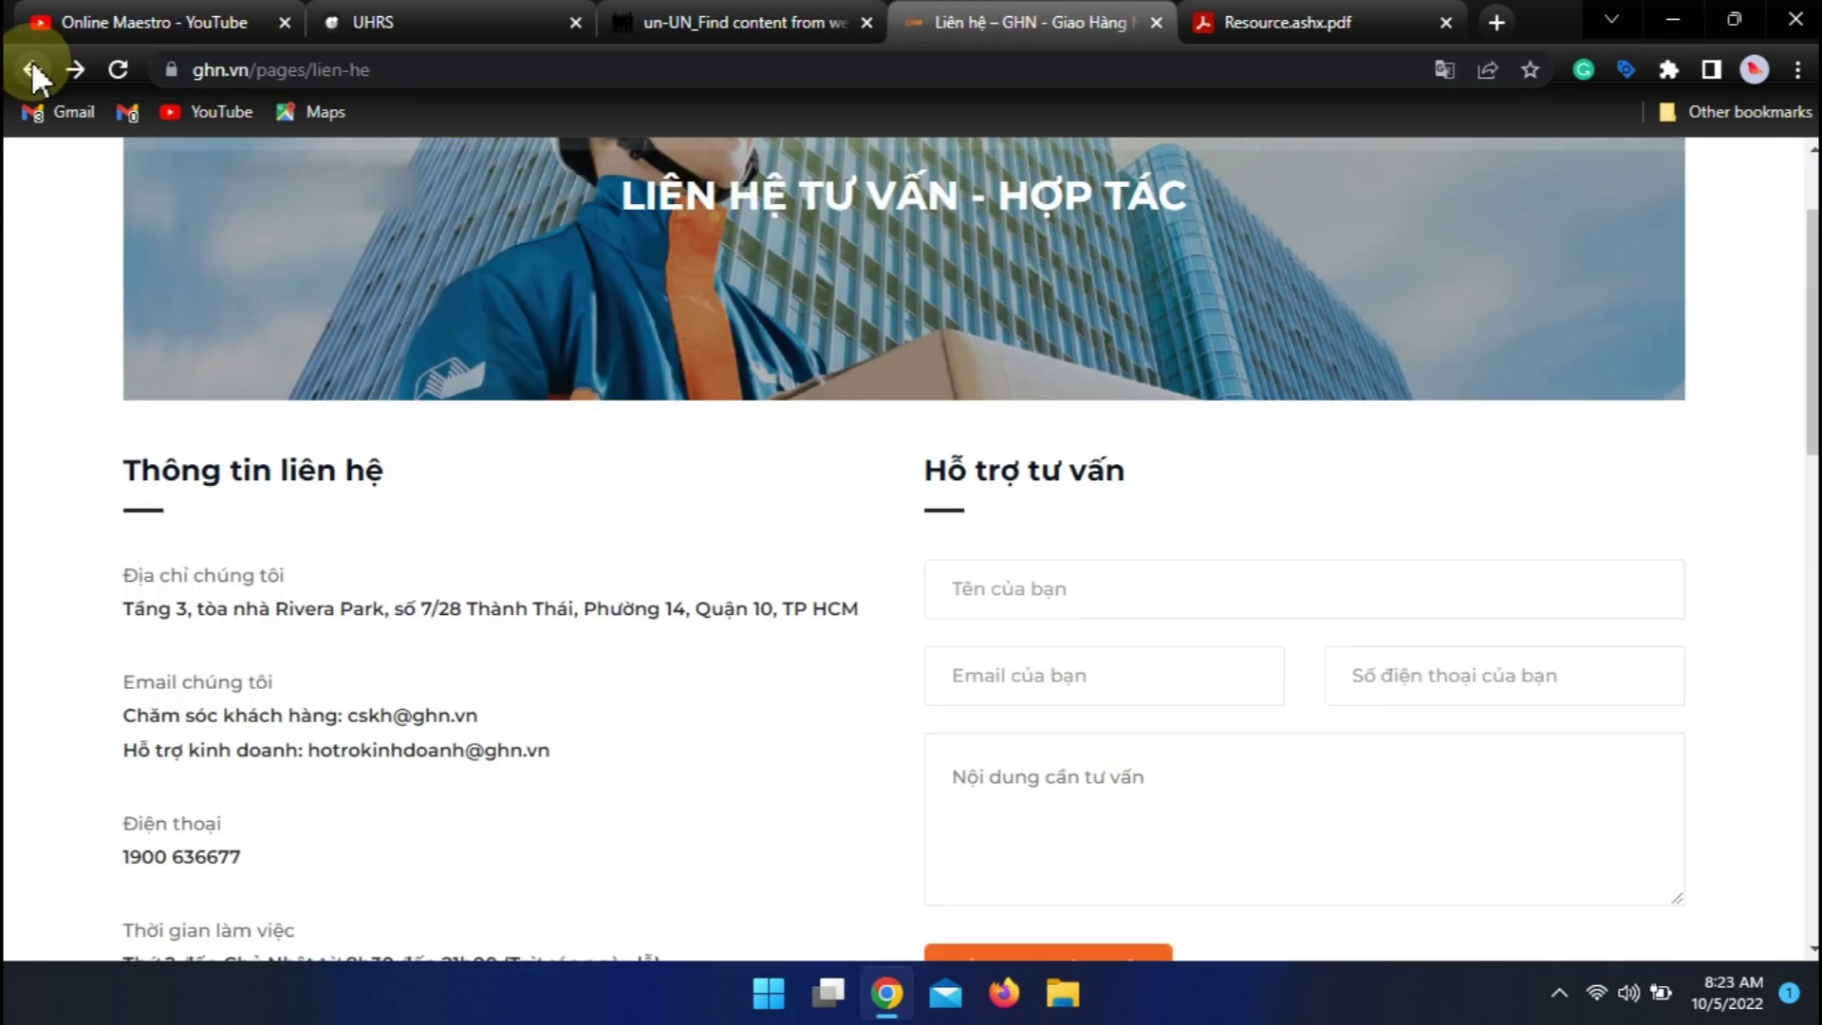
{"action": "left_click", "coordinate": [414, 65]}
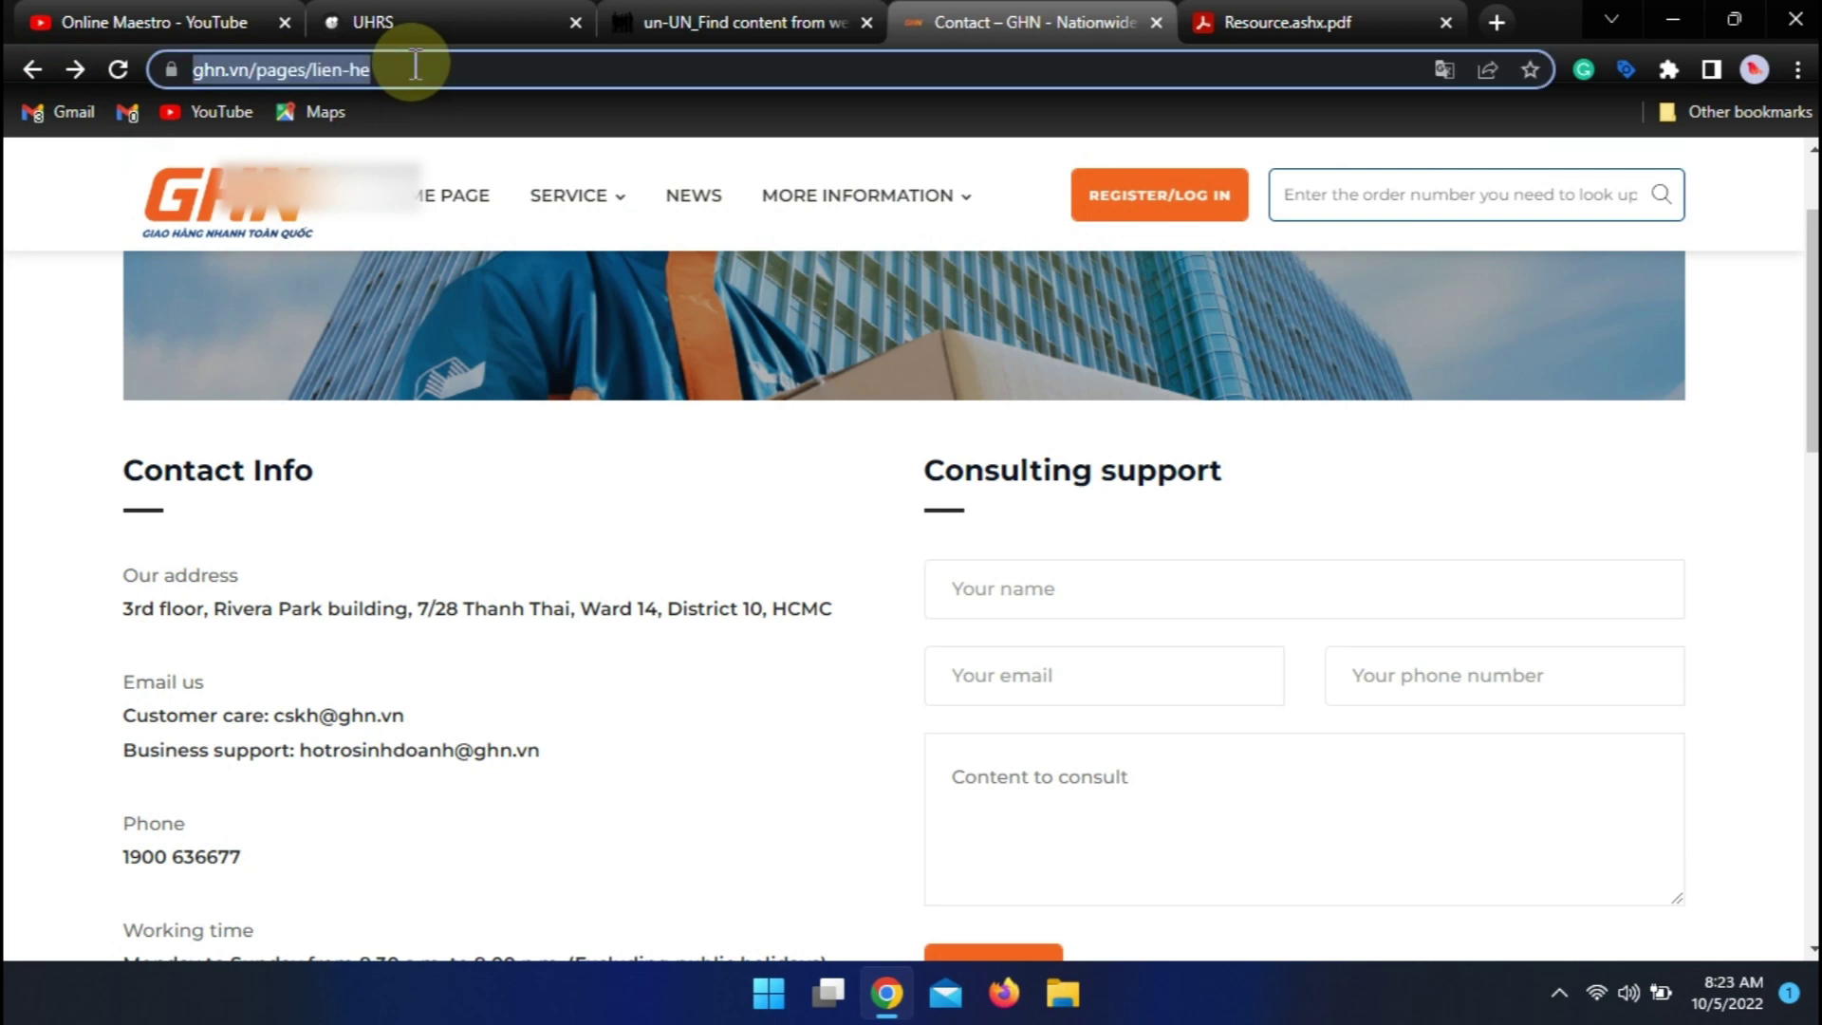
{"action": "left_click", "coordinate": [489, 19]}
{"action": "left_click", "coordinate": [721, 21]}
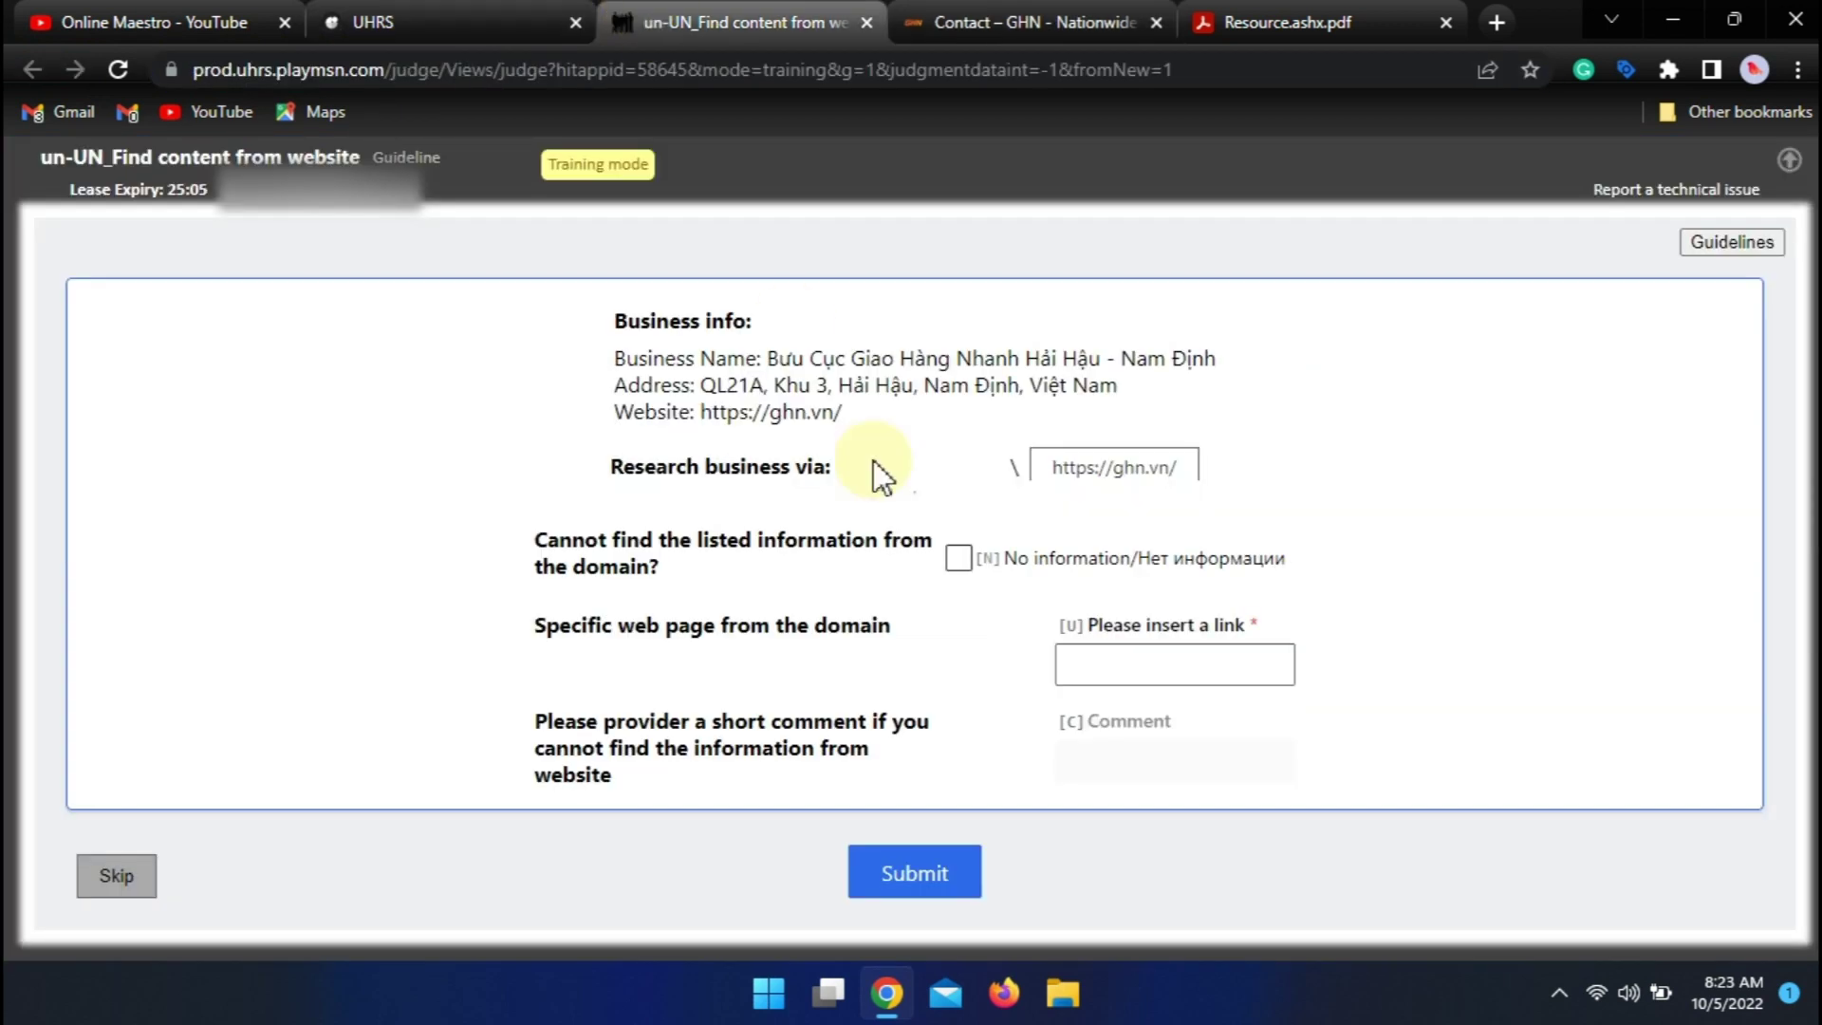
{"action": "left_click", "coordinate": [1136, 665]}
{"action": "left_click", "coordinate": [1044, 20]}
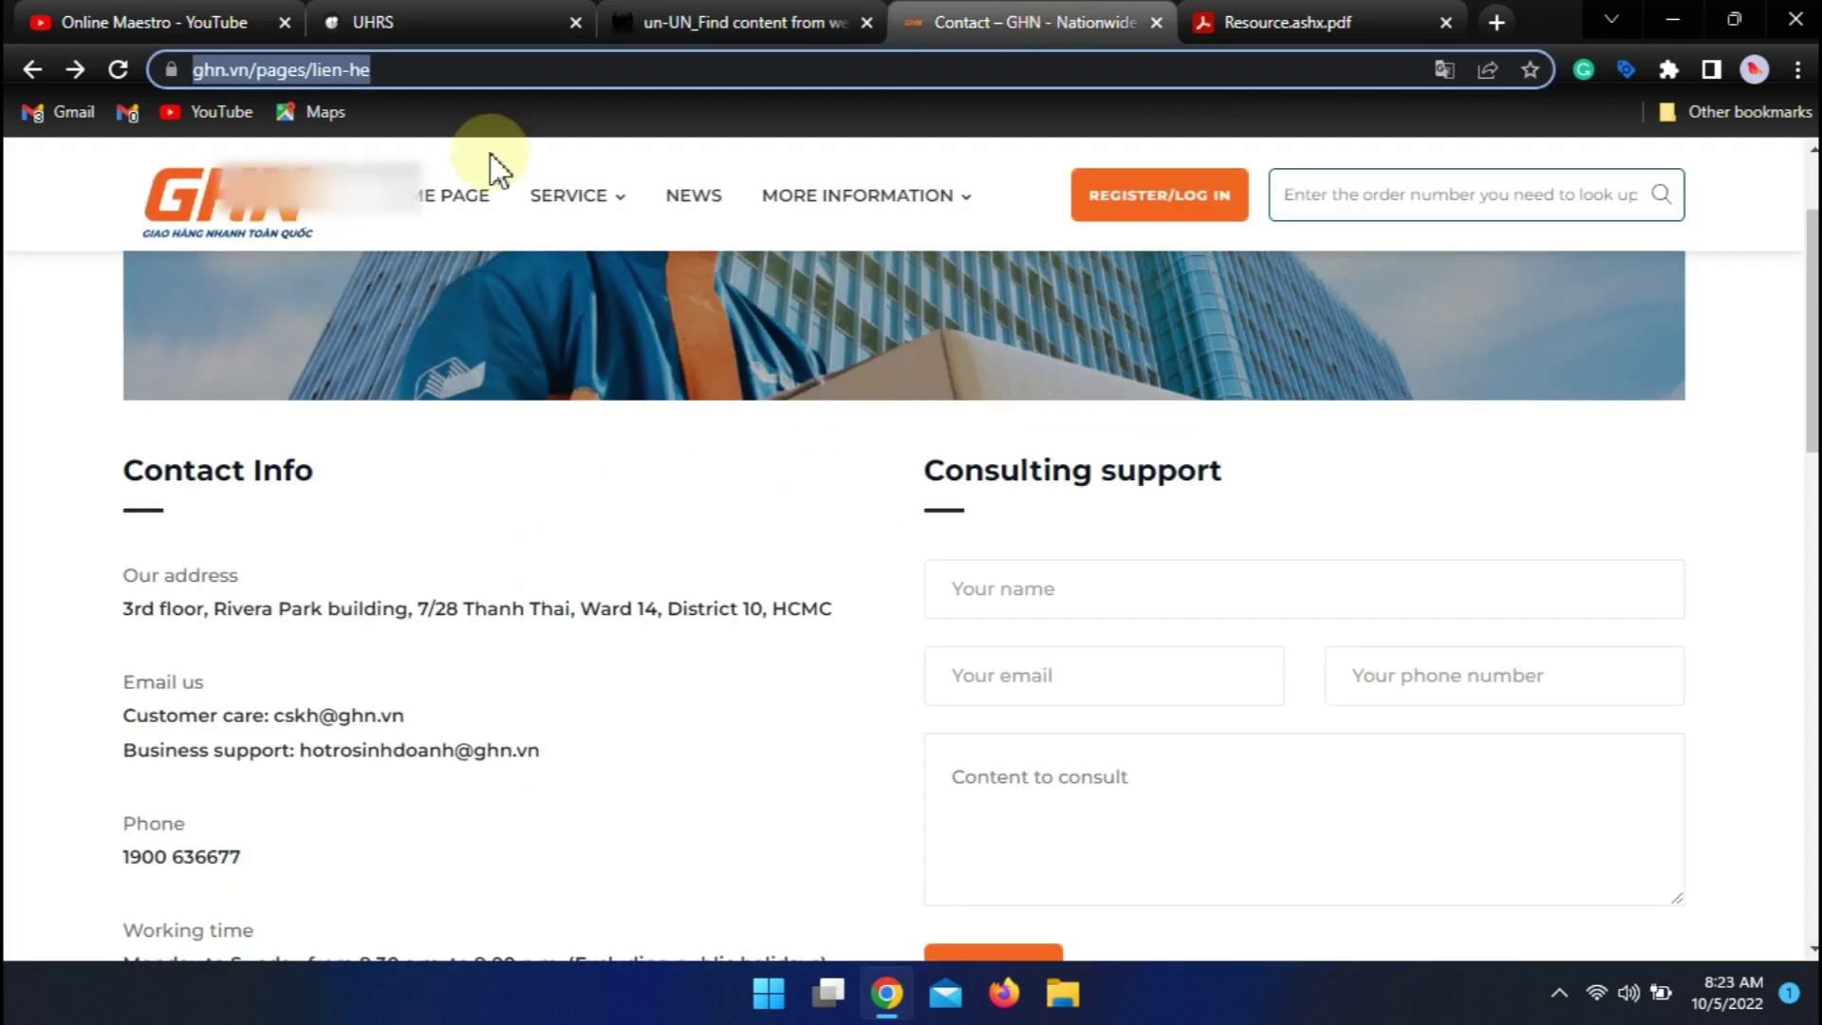
{"action": "left_click", "coordinate": [406, 200]}
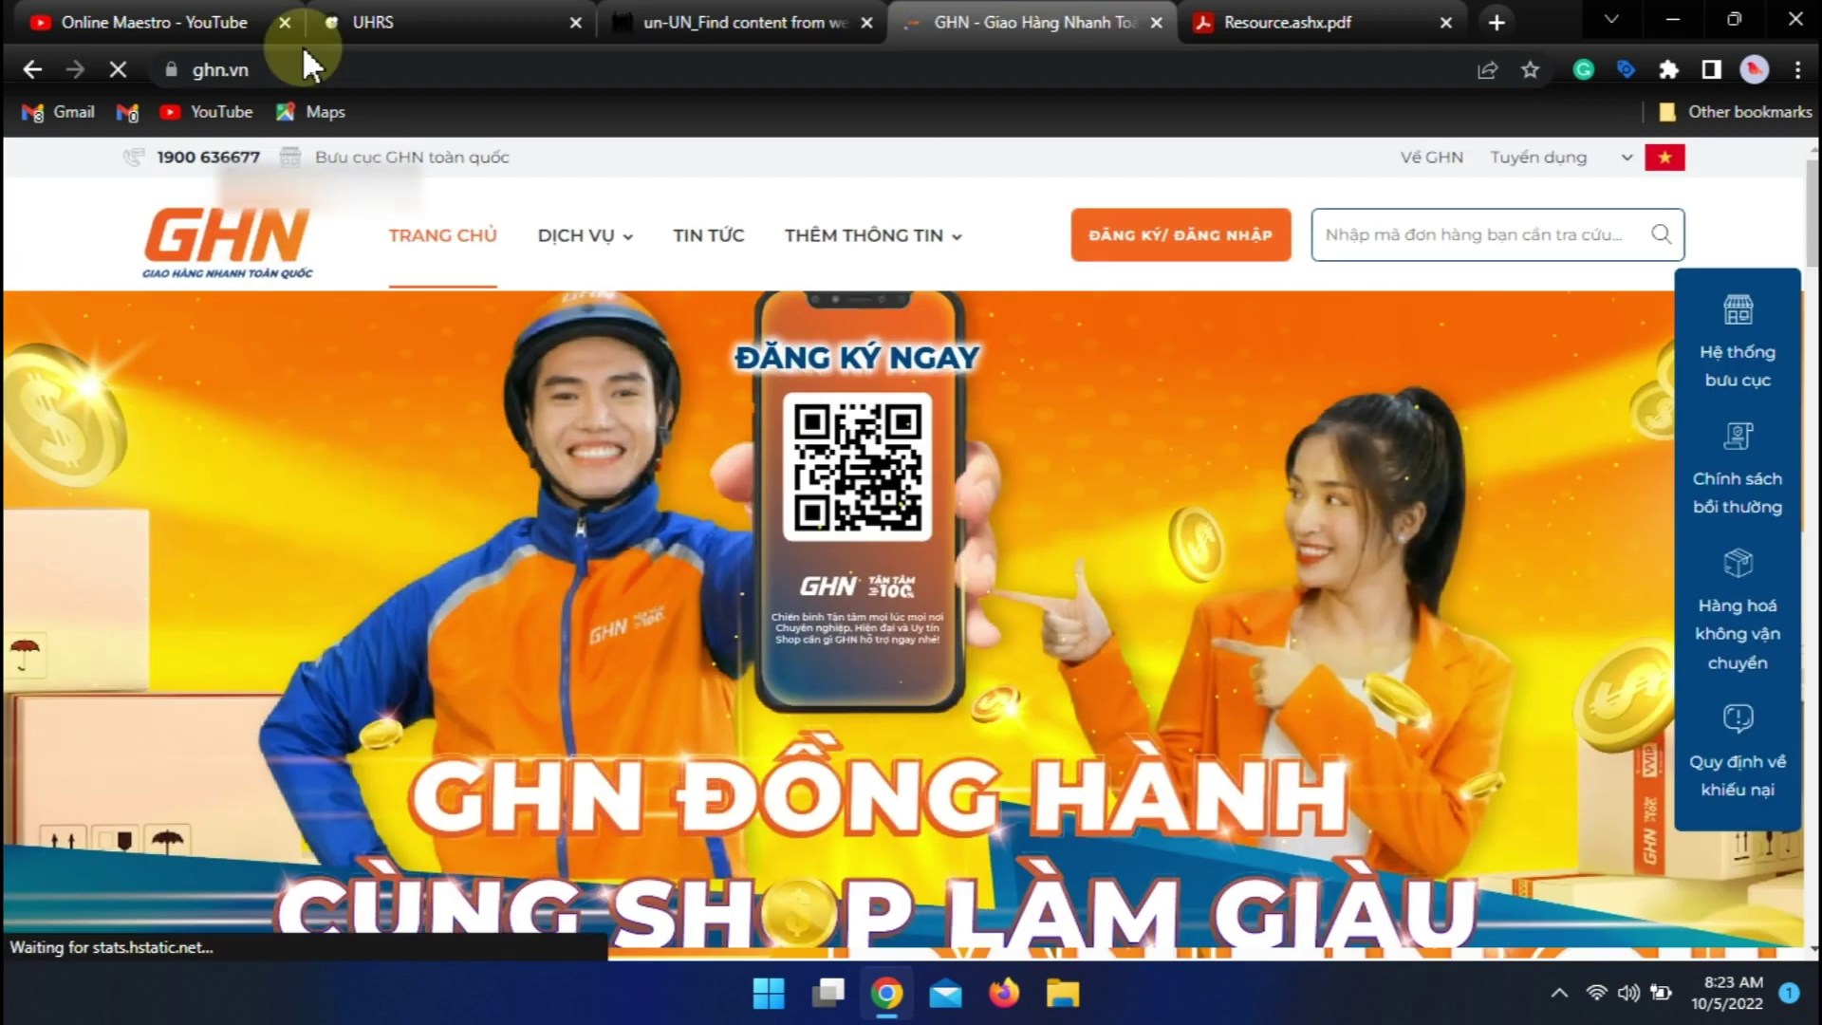
{"action": "left_click", "coordinate": [308, 62]}
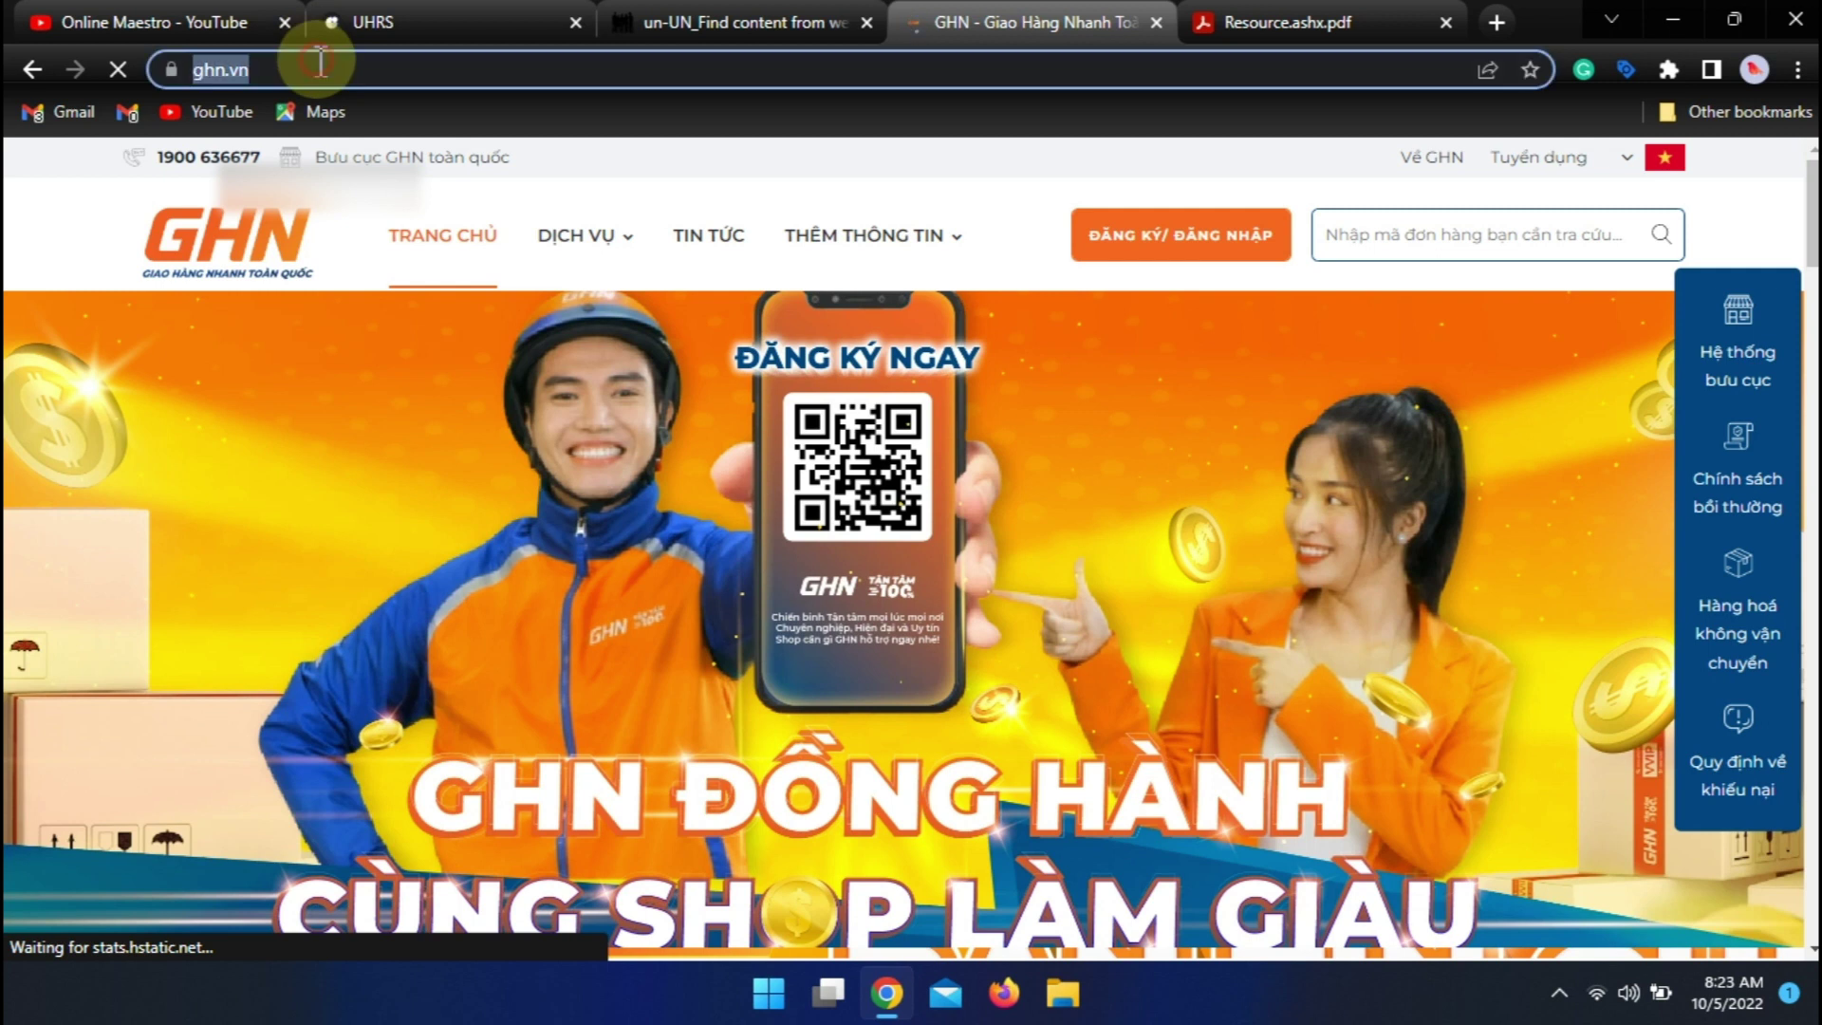
{"action": "left_click", "coordinate": [596, 19]}
{"action": "type", "text": "https://ghn.vn/"}
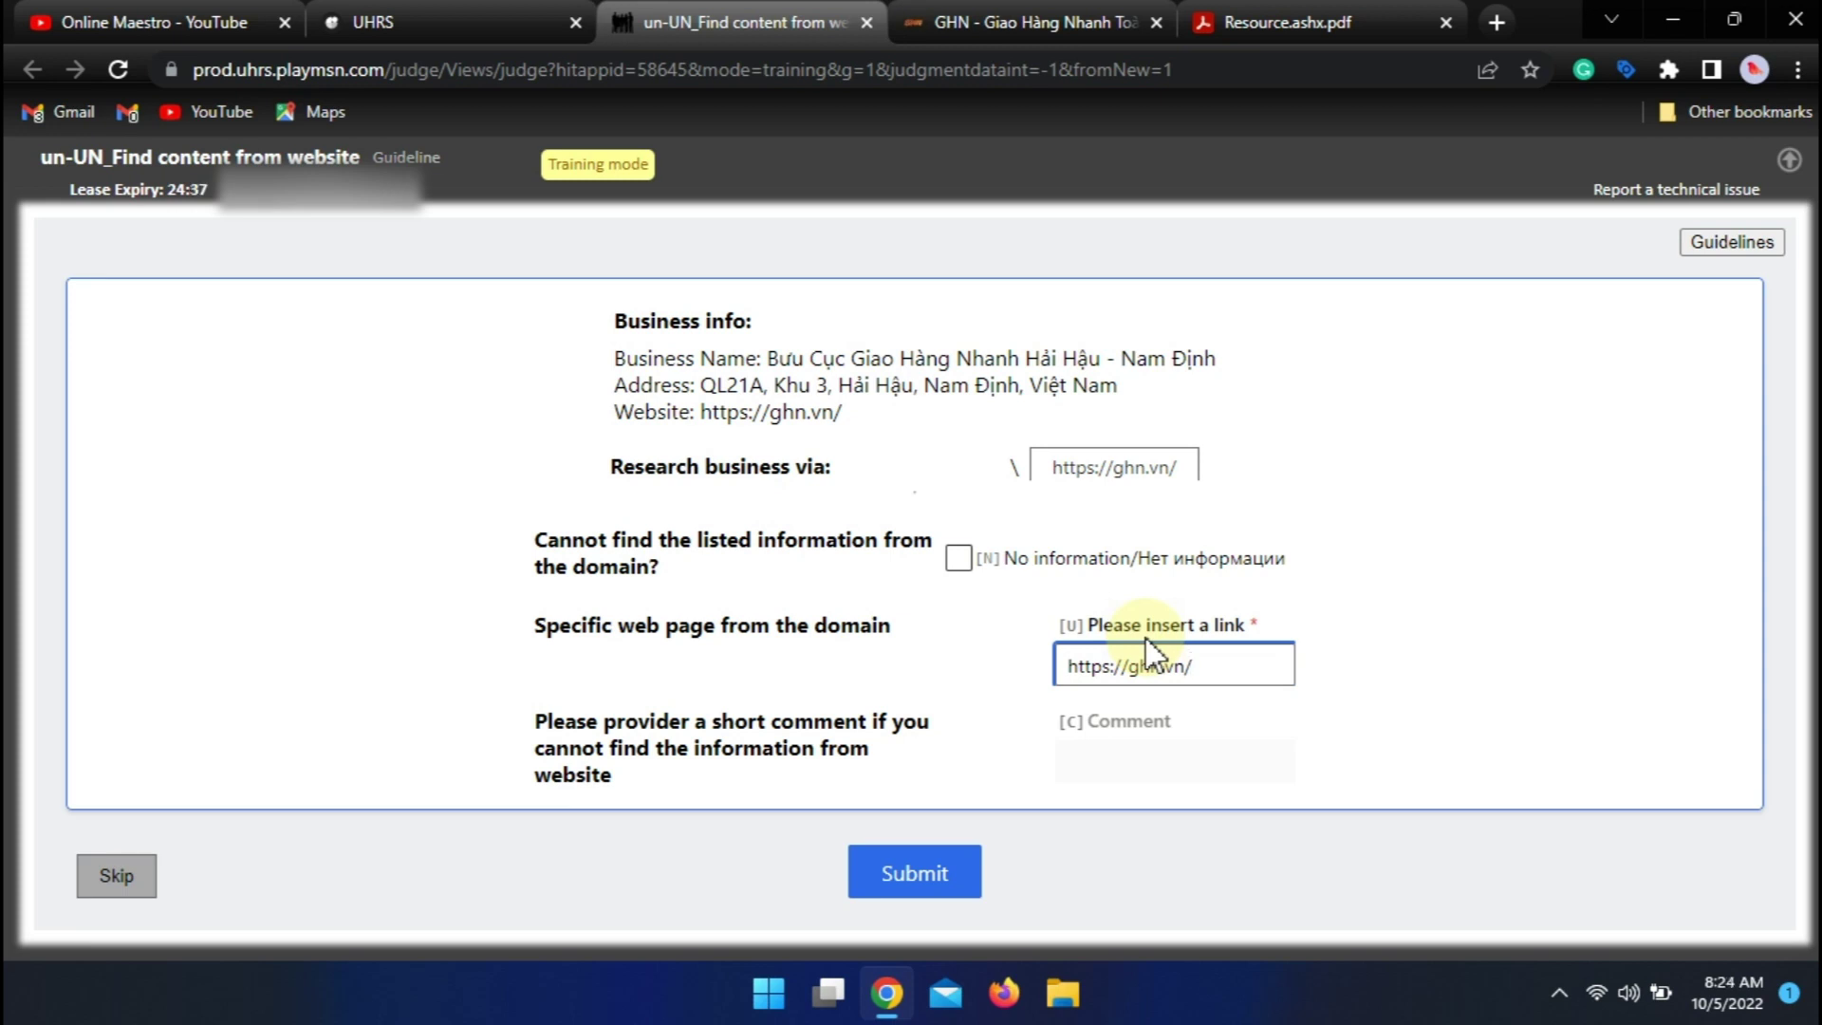
{"action": "left_click", "coordinate": [925, 865]}
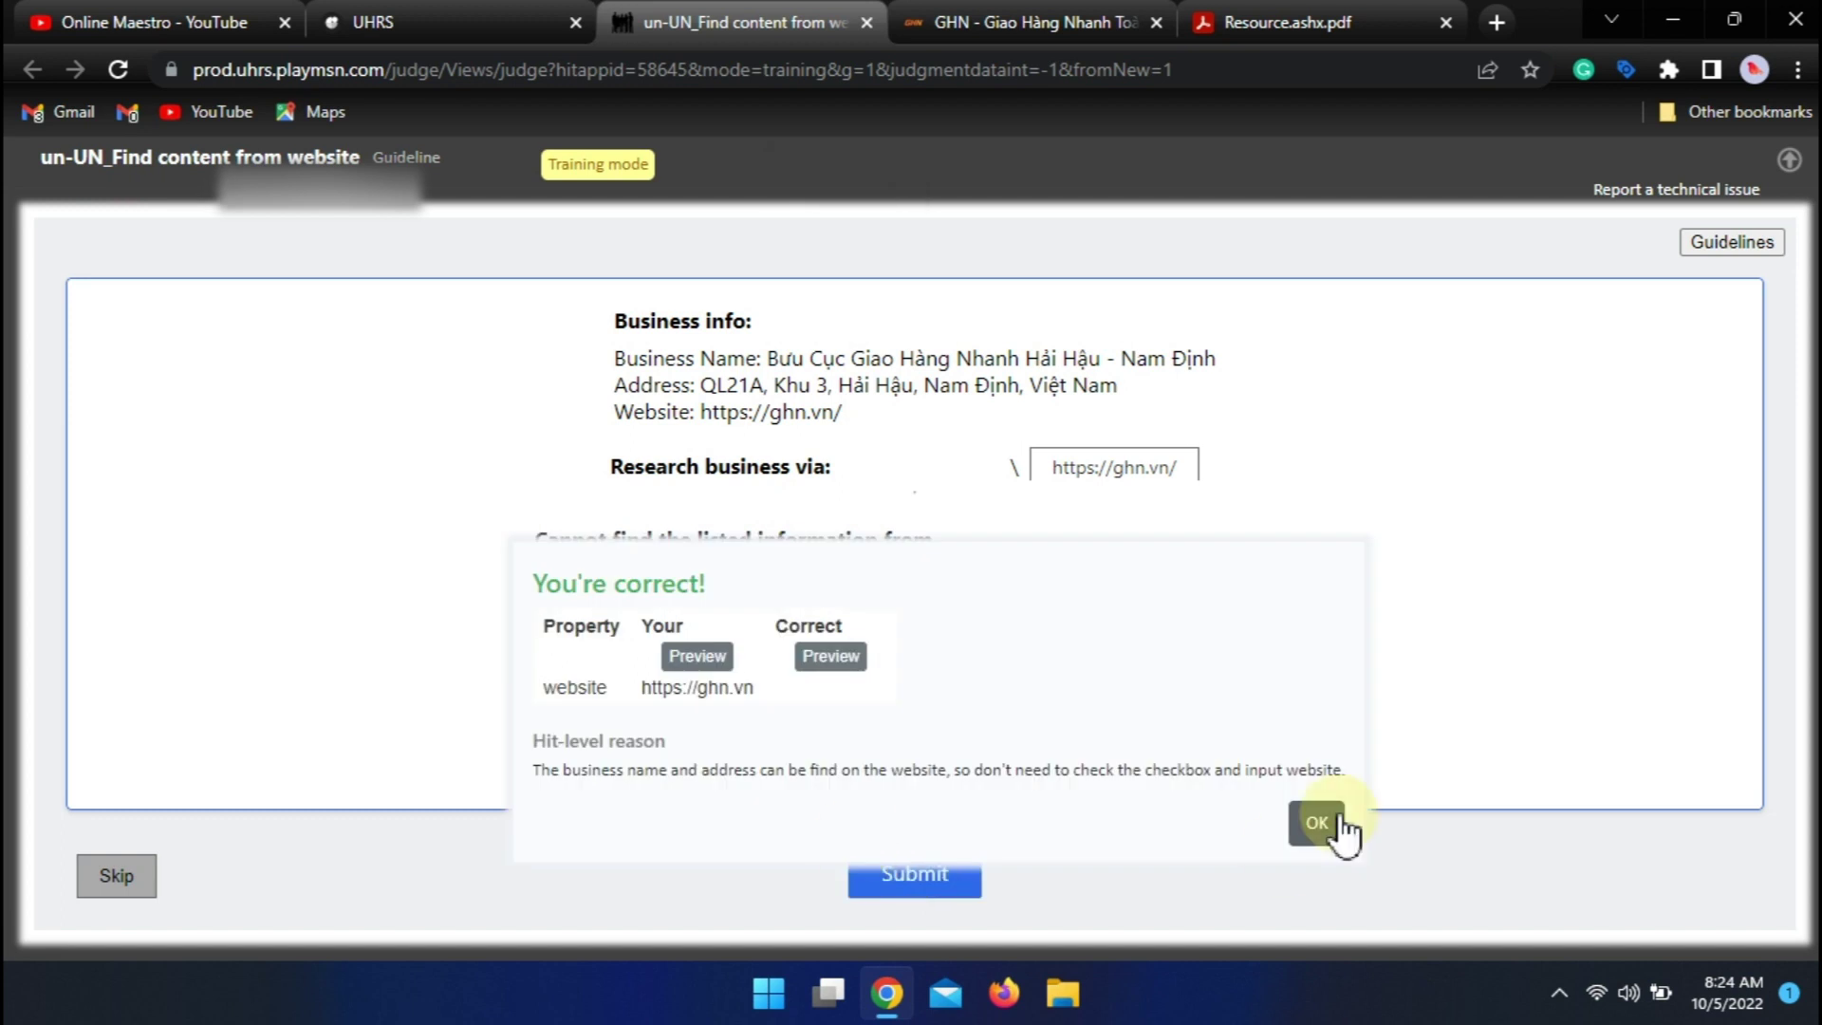
{"action": "left_click", "coordinate": [1317, 822]}
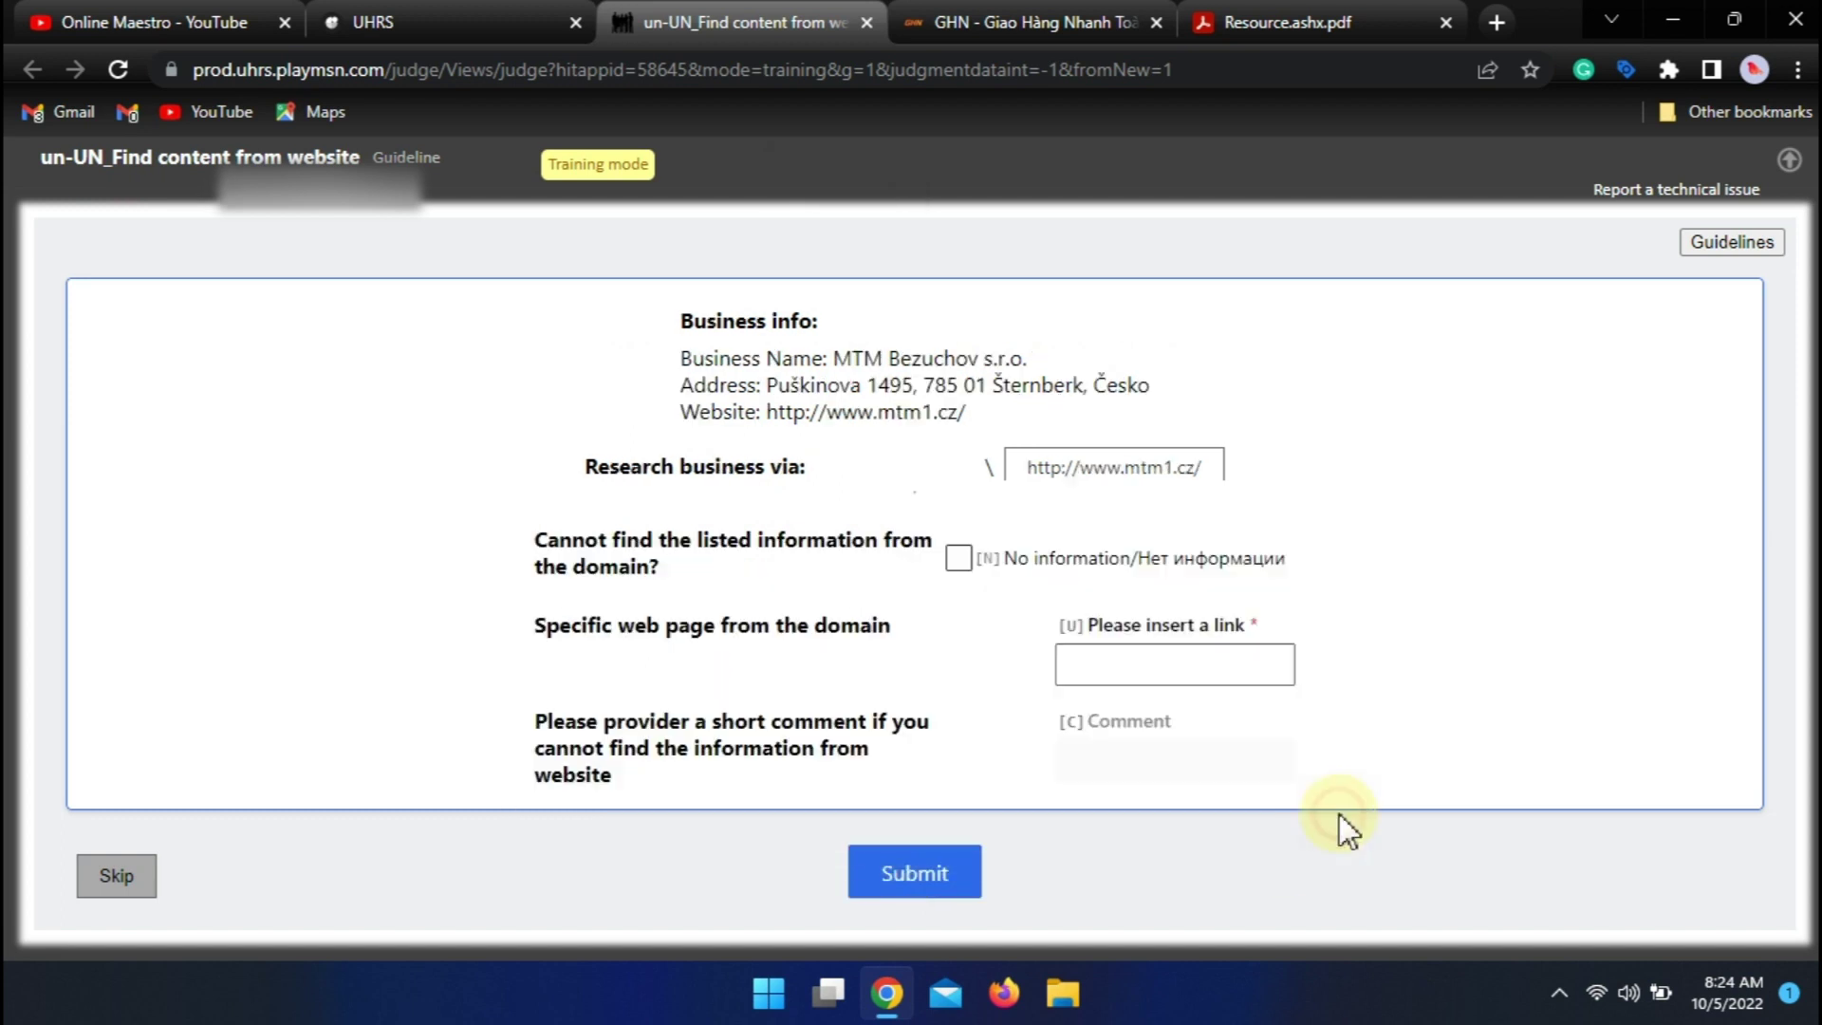
{"action": "left_click", "coordinate": [1057, 472]}
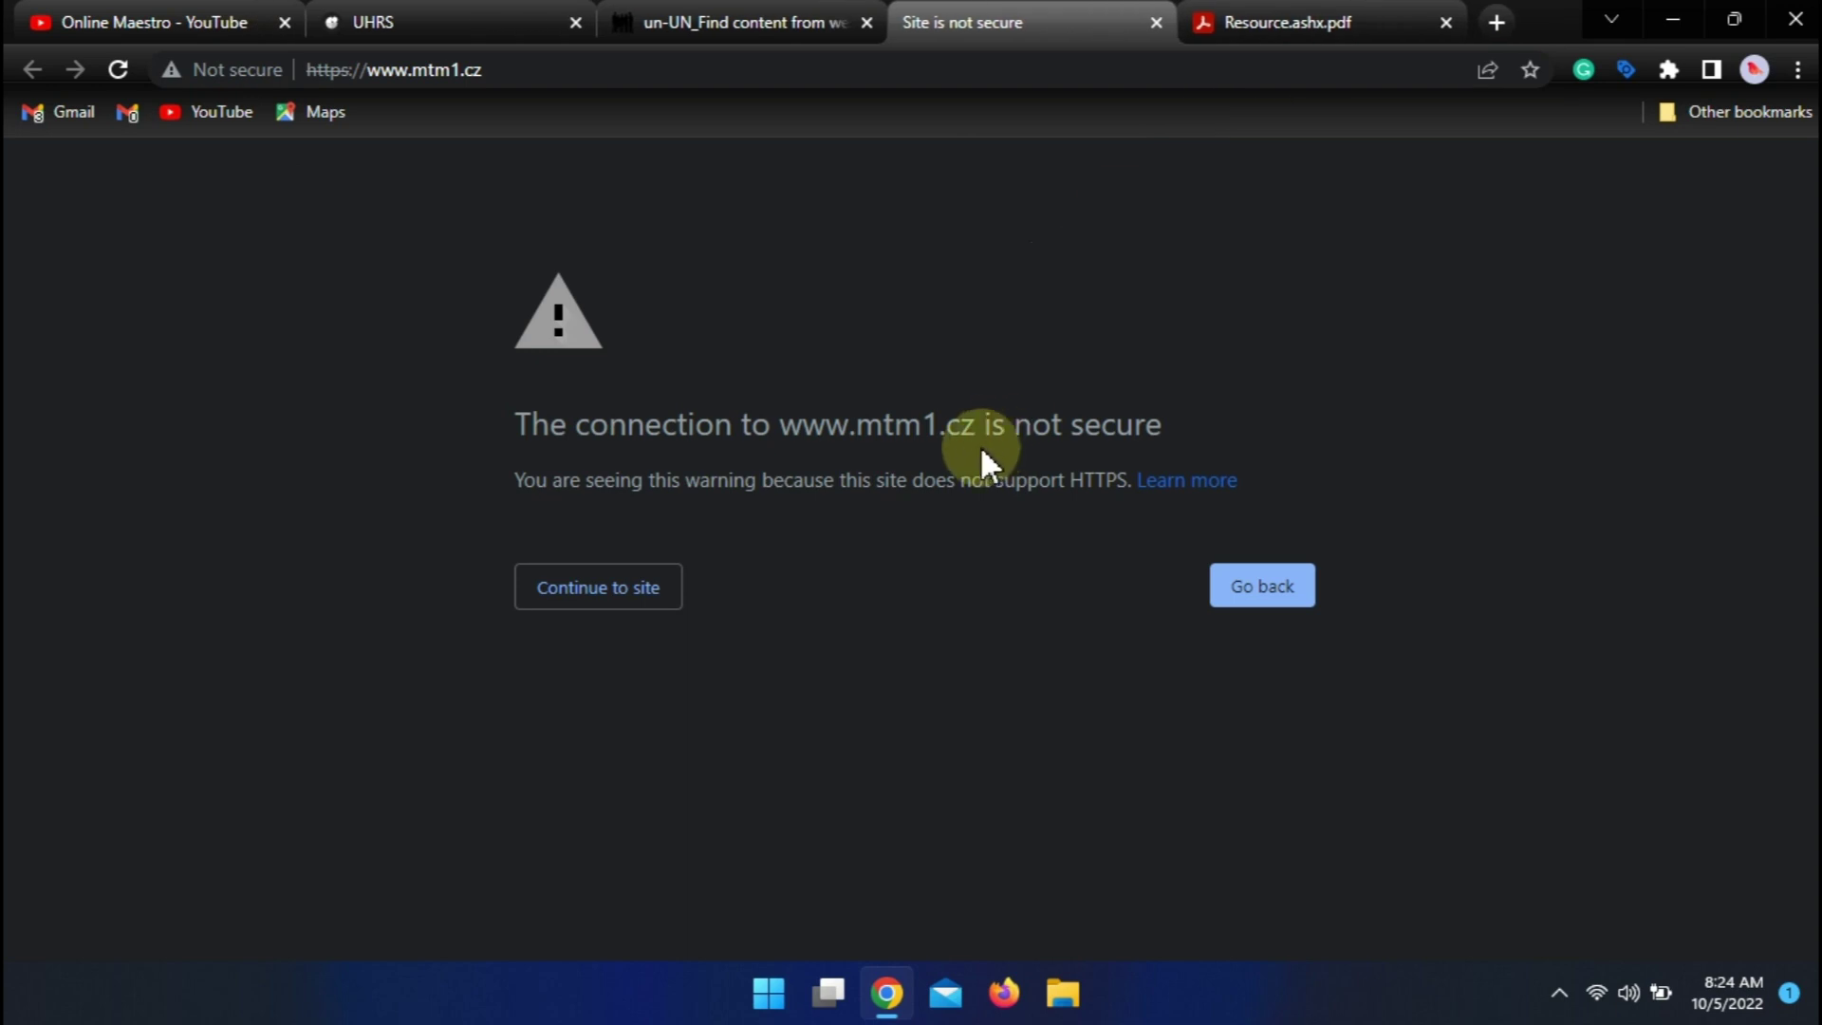
{"action": "left_click", "coordinate": [644, 608]}
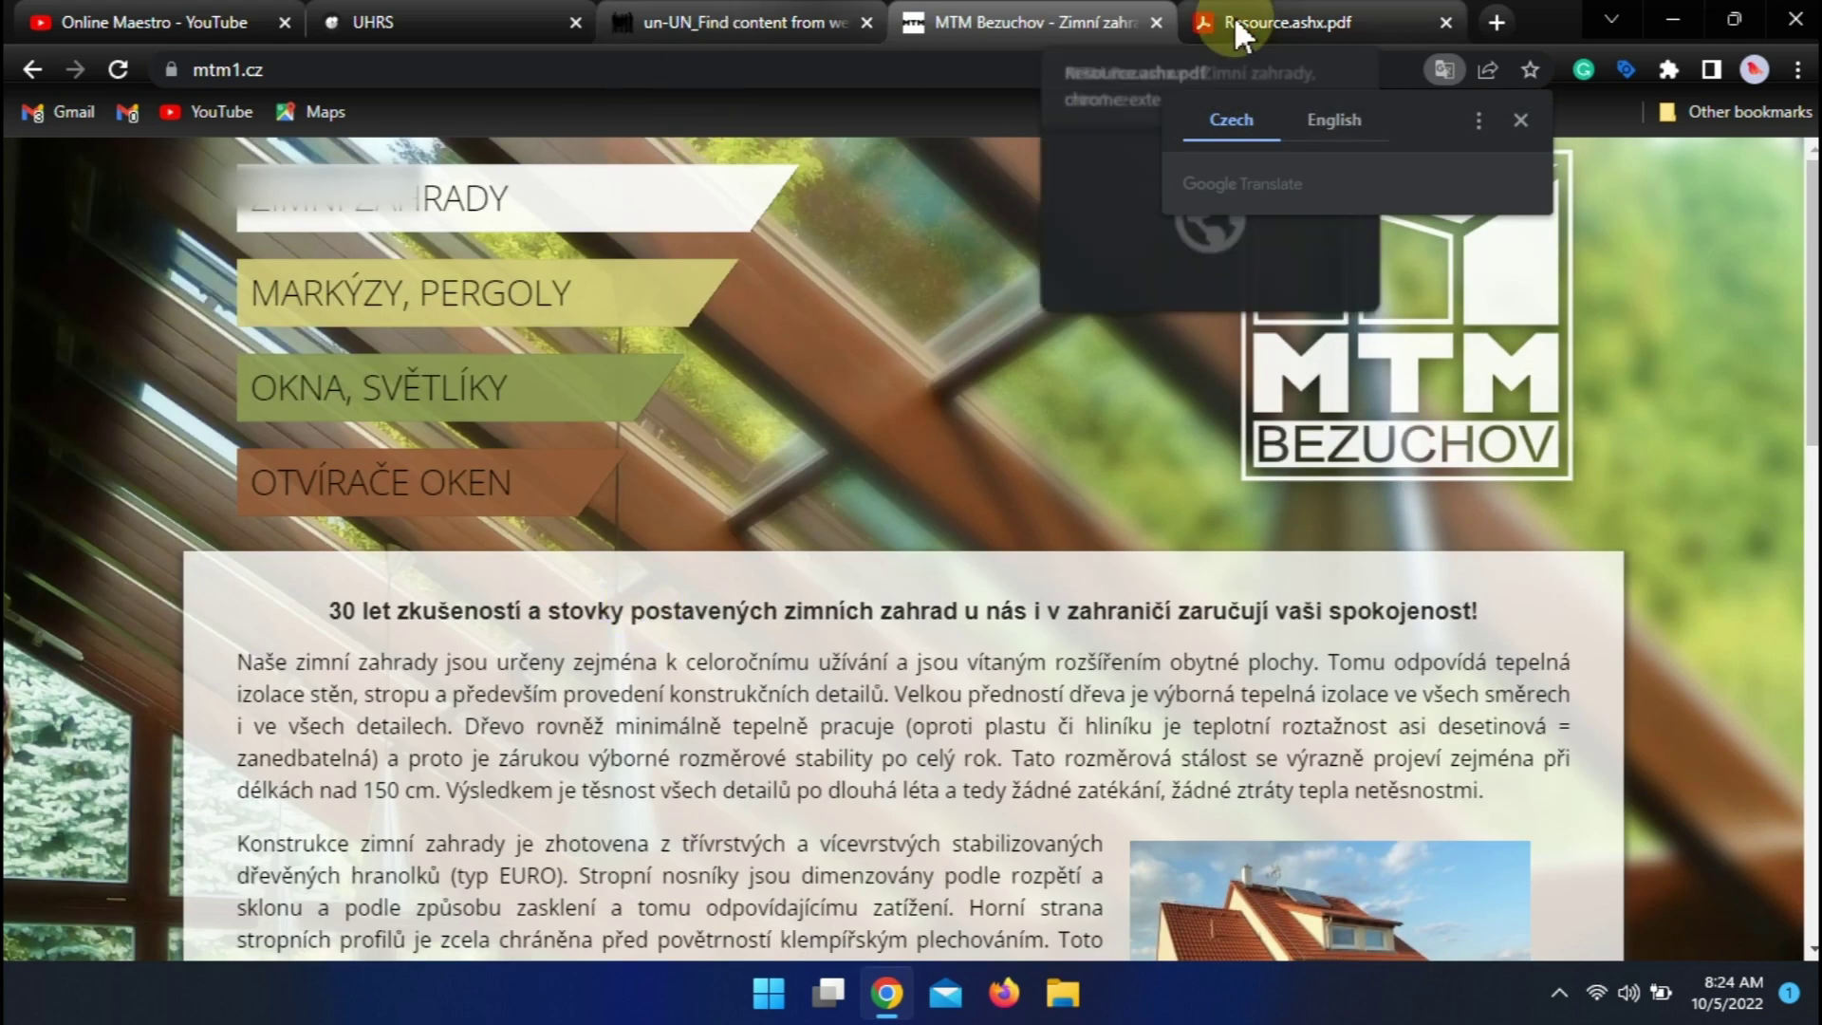
- Translate the MTM Bezuchov home page from Czech into English
{"action": "left_click", "coordinate": [740, 21]}
{"action": "left_click", "coordinate": [949, 21]}
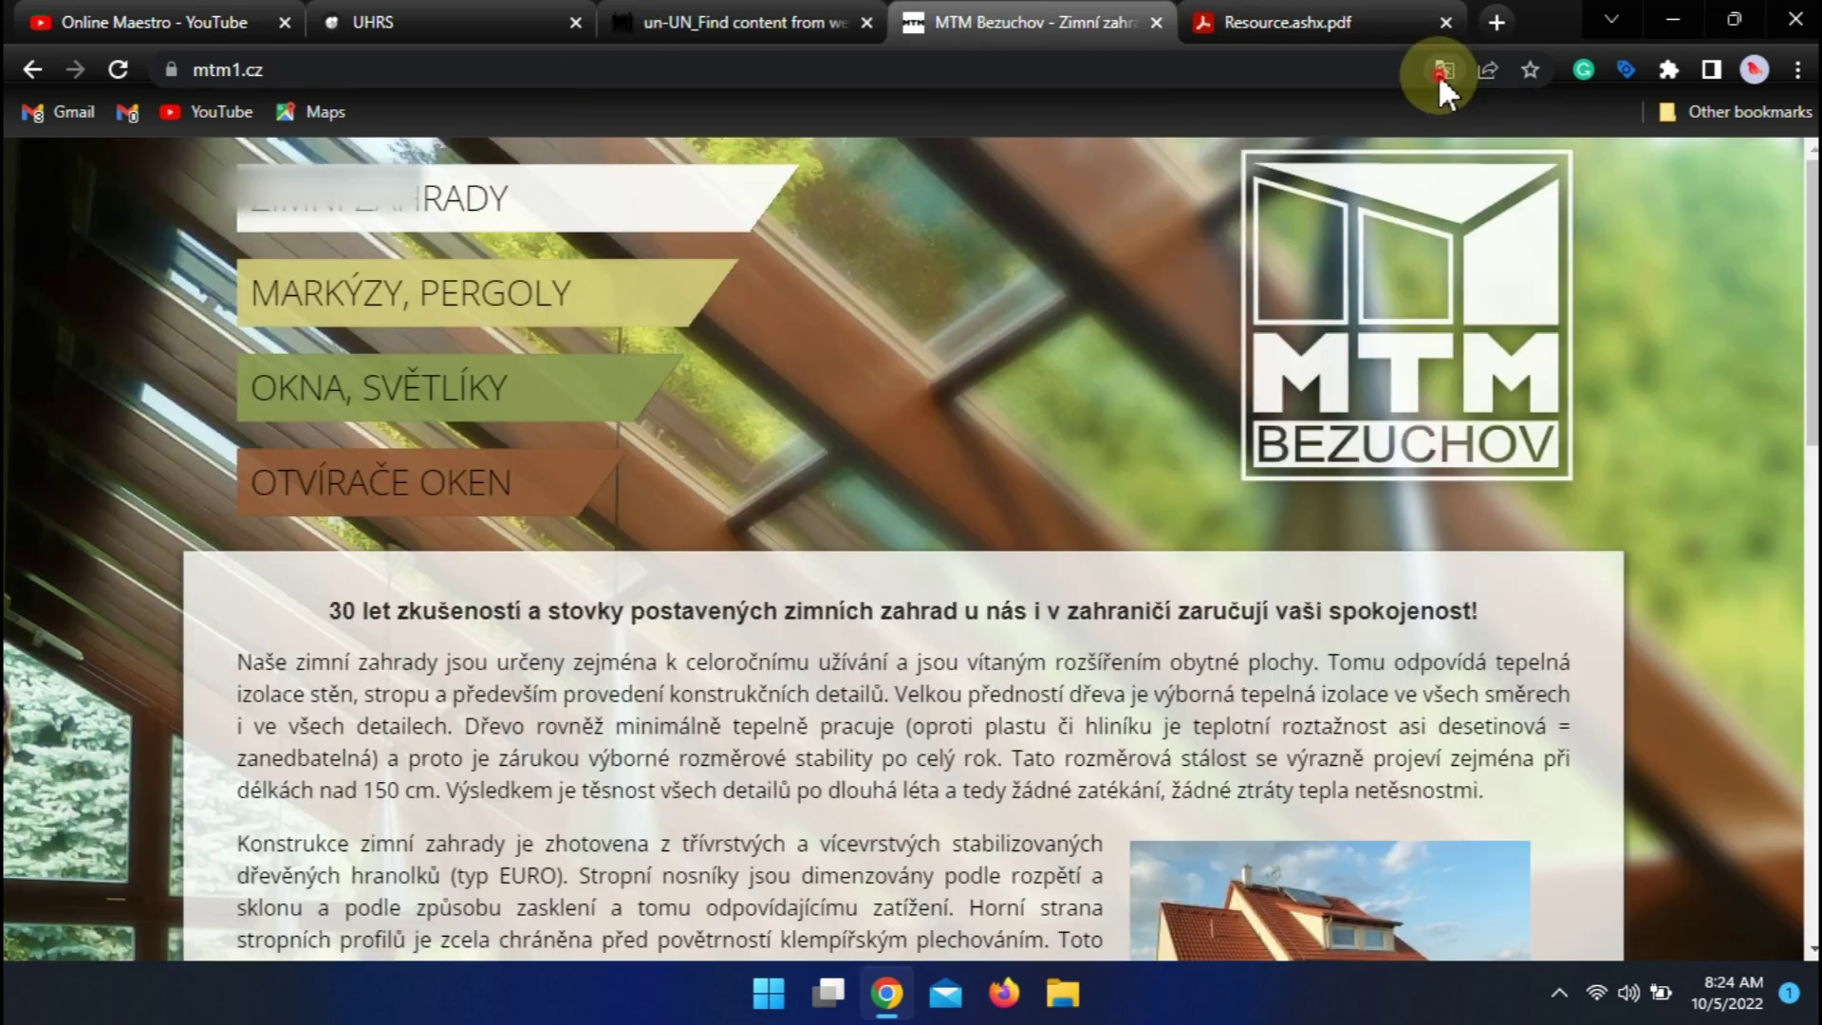
{"action": "left_click", "coordinate": [1437, 72]}
{"action": "left_click", "coordinate": [1353, 114]}
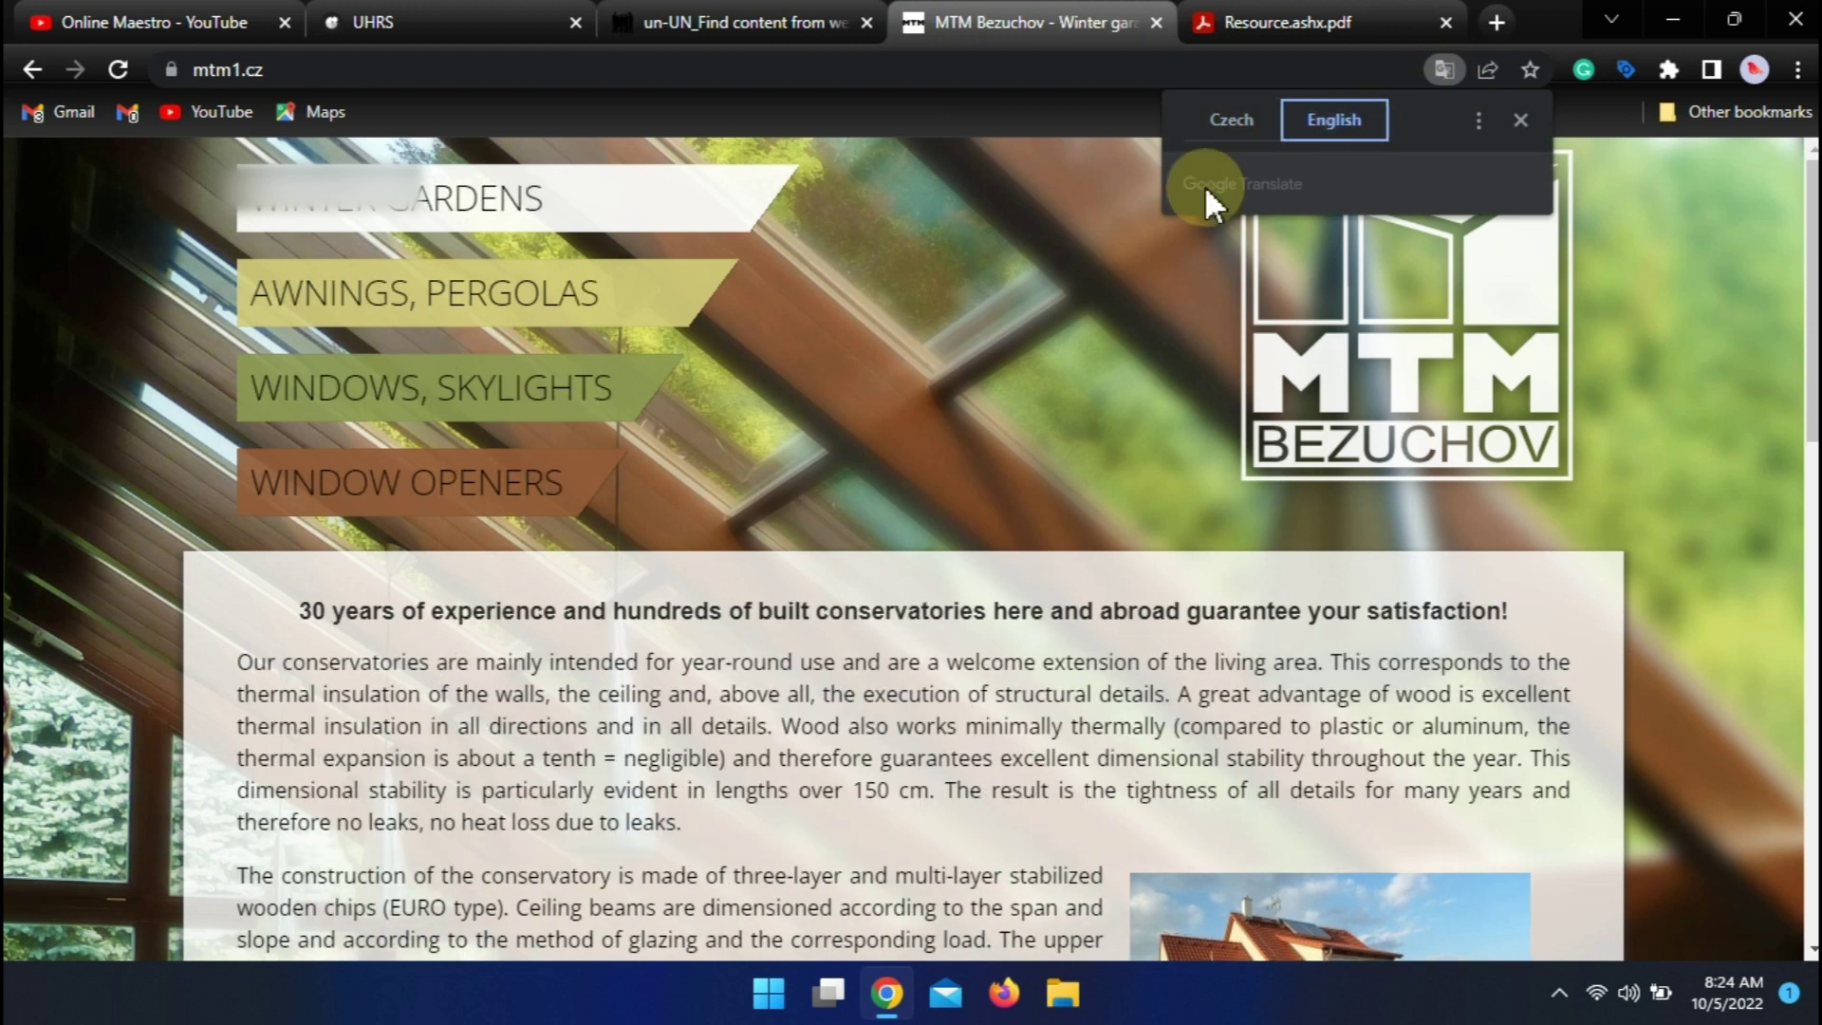
- Compare the company name and address in the MTM Bezuchov home page footer with the task's business info
{"action": "left_click", "coordinate": [764, 19]}
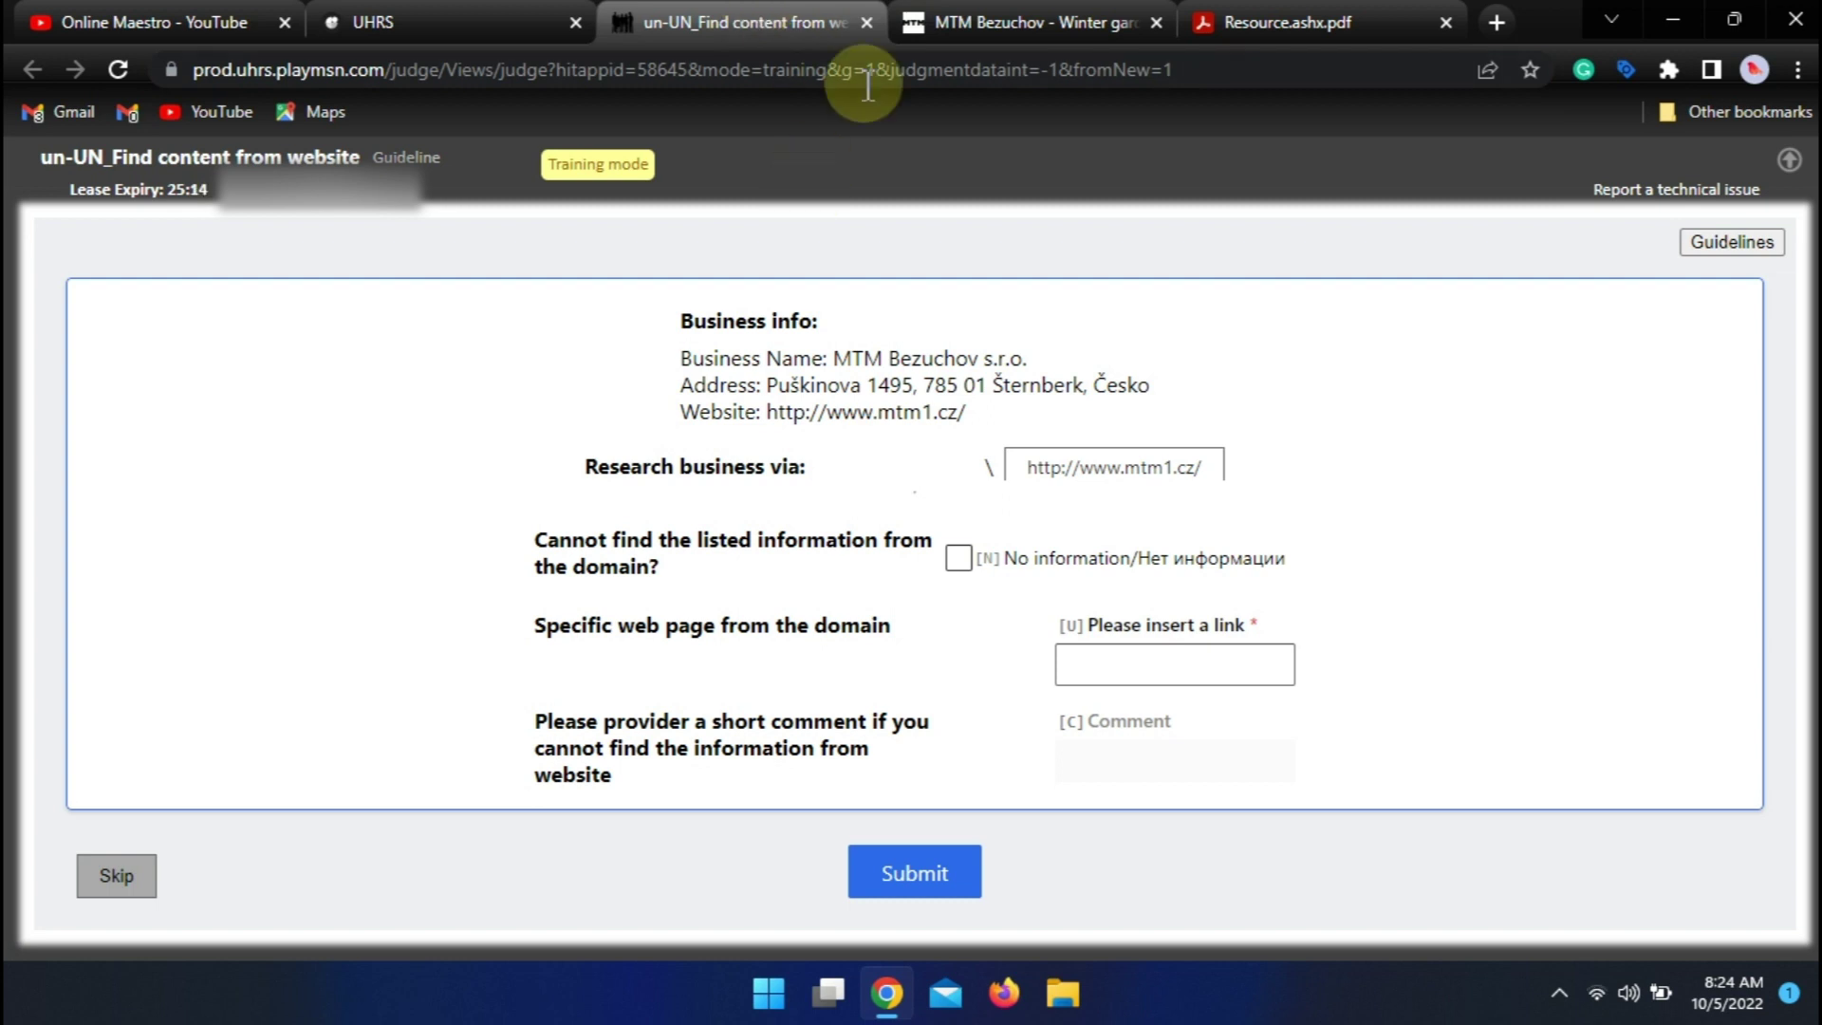
{"action": "left_click", "coordinate": [1044, 19]}
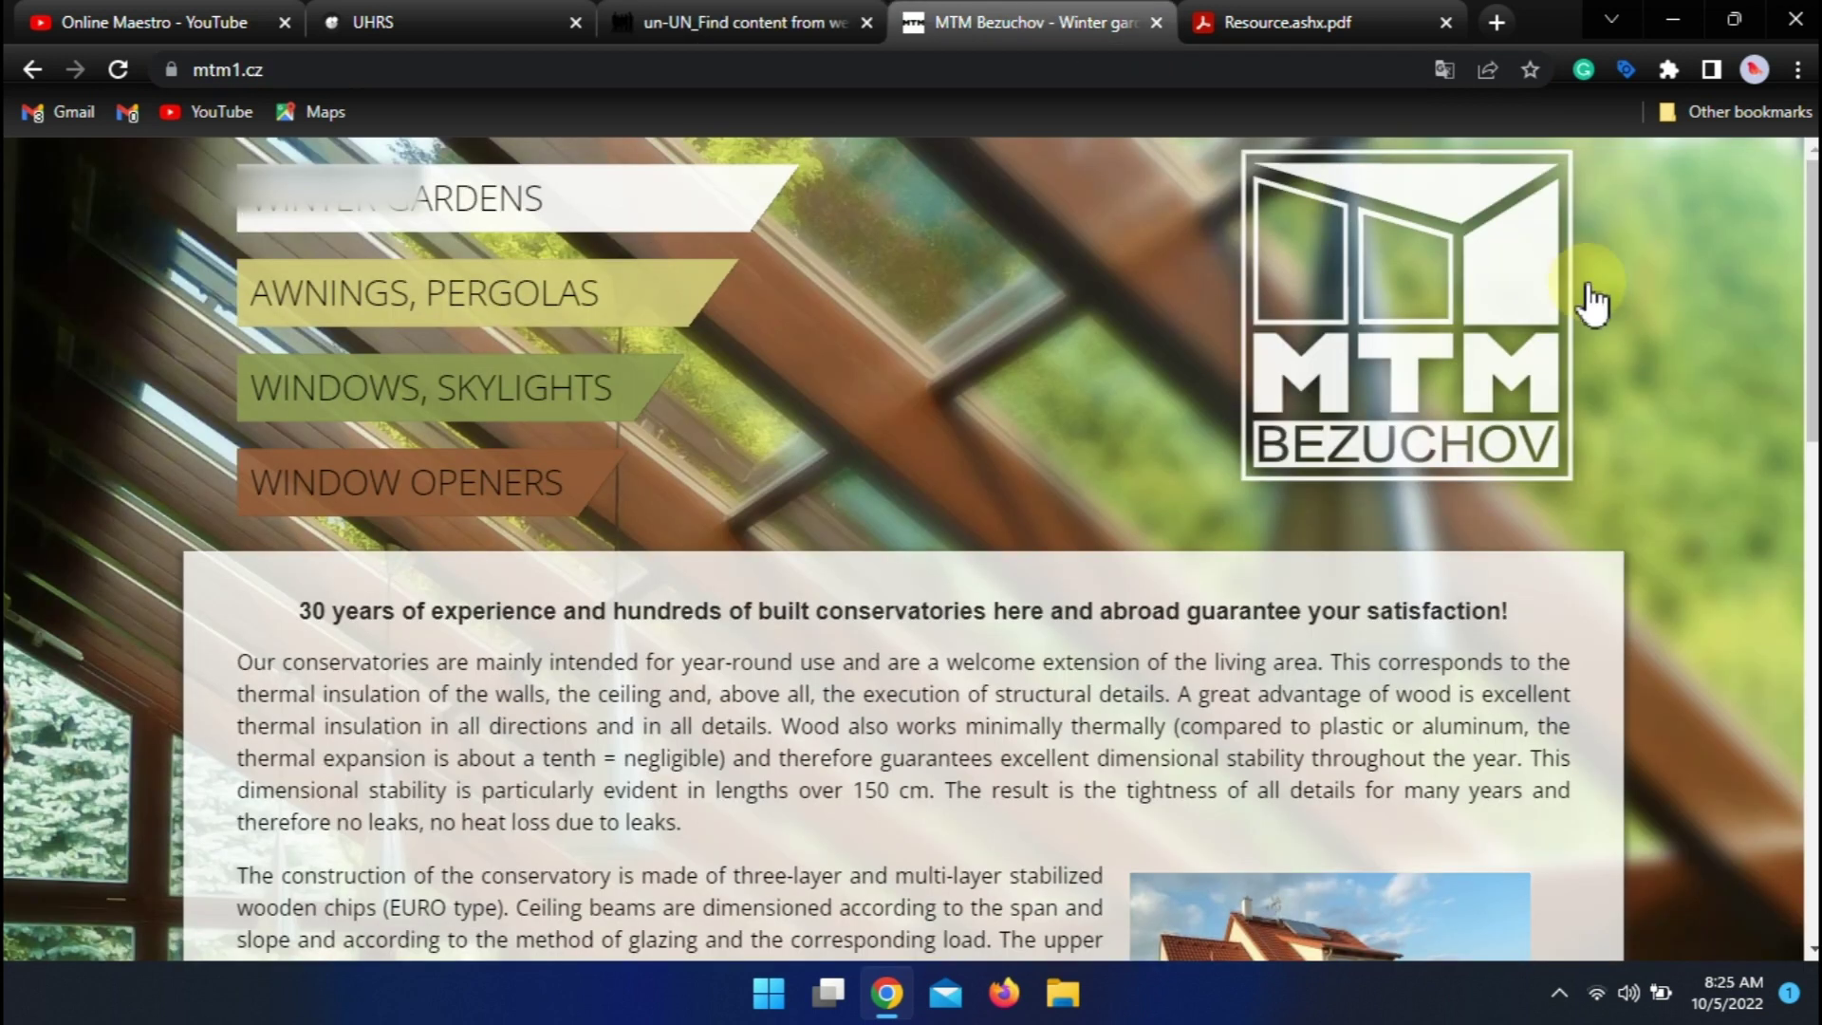
{"action": "scroll", "coordinate": [1578, 285], "scroll_direction": "down", "scroll_amount": 15}
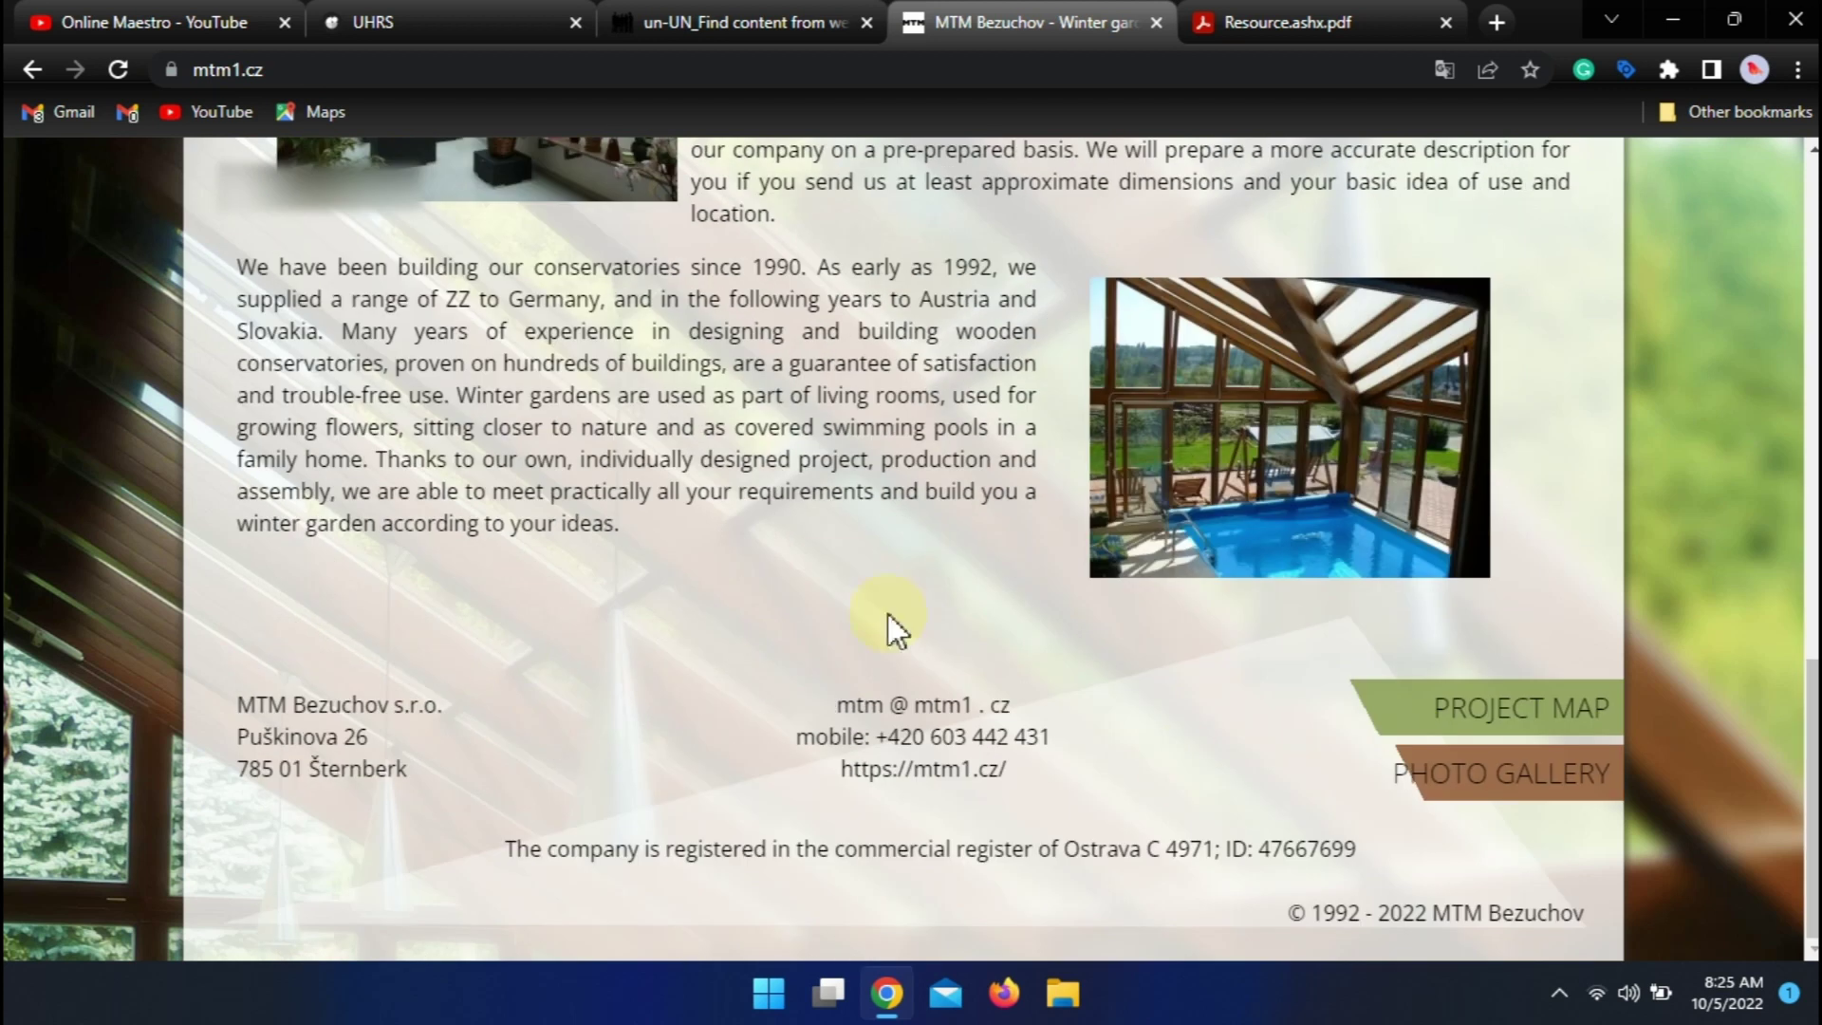
{"action": "left_click", "coordinate": [731, 21]}
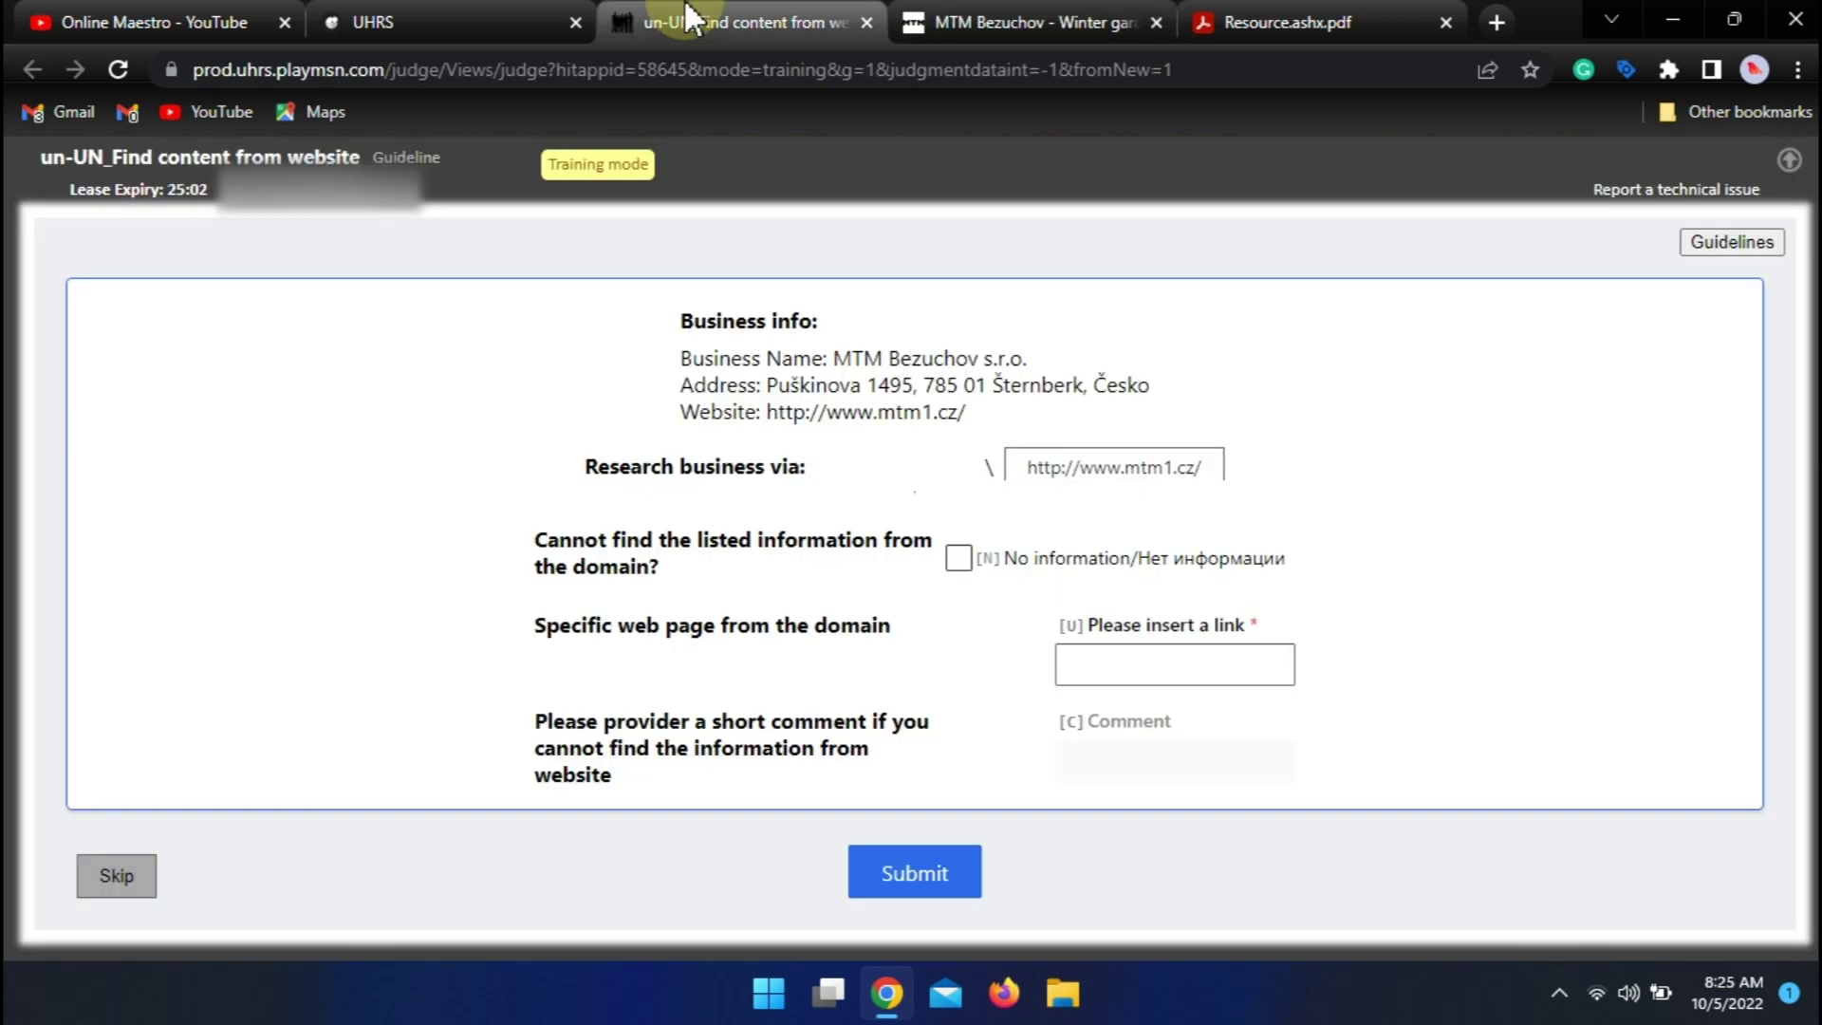
{"action": "left_click", "coordinate": [1017, 19]}
{"action": "left_click", "coordinate": [827, 18]}
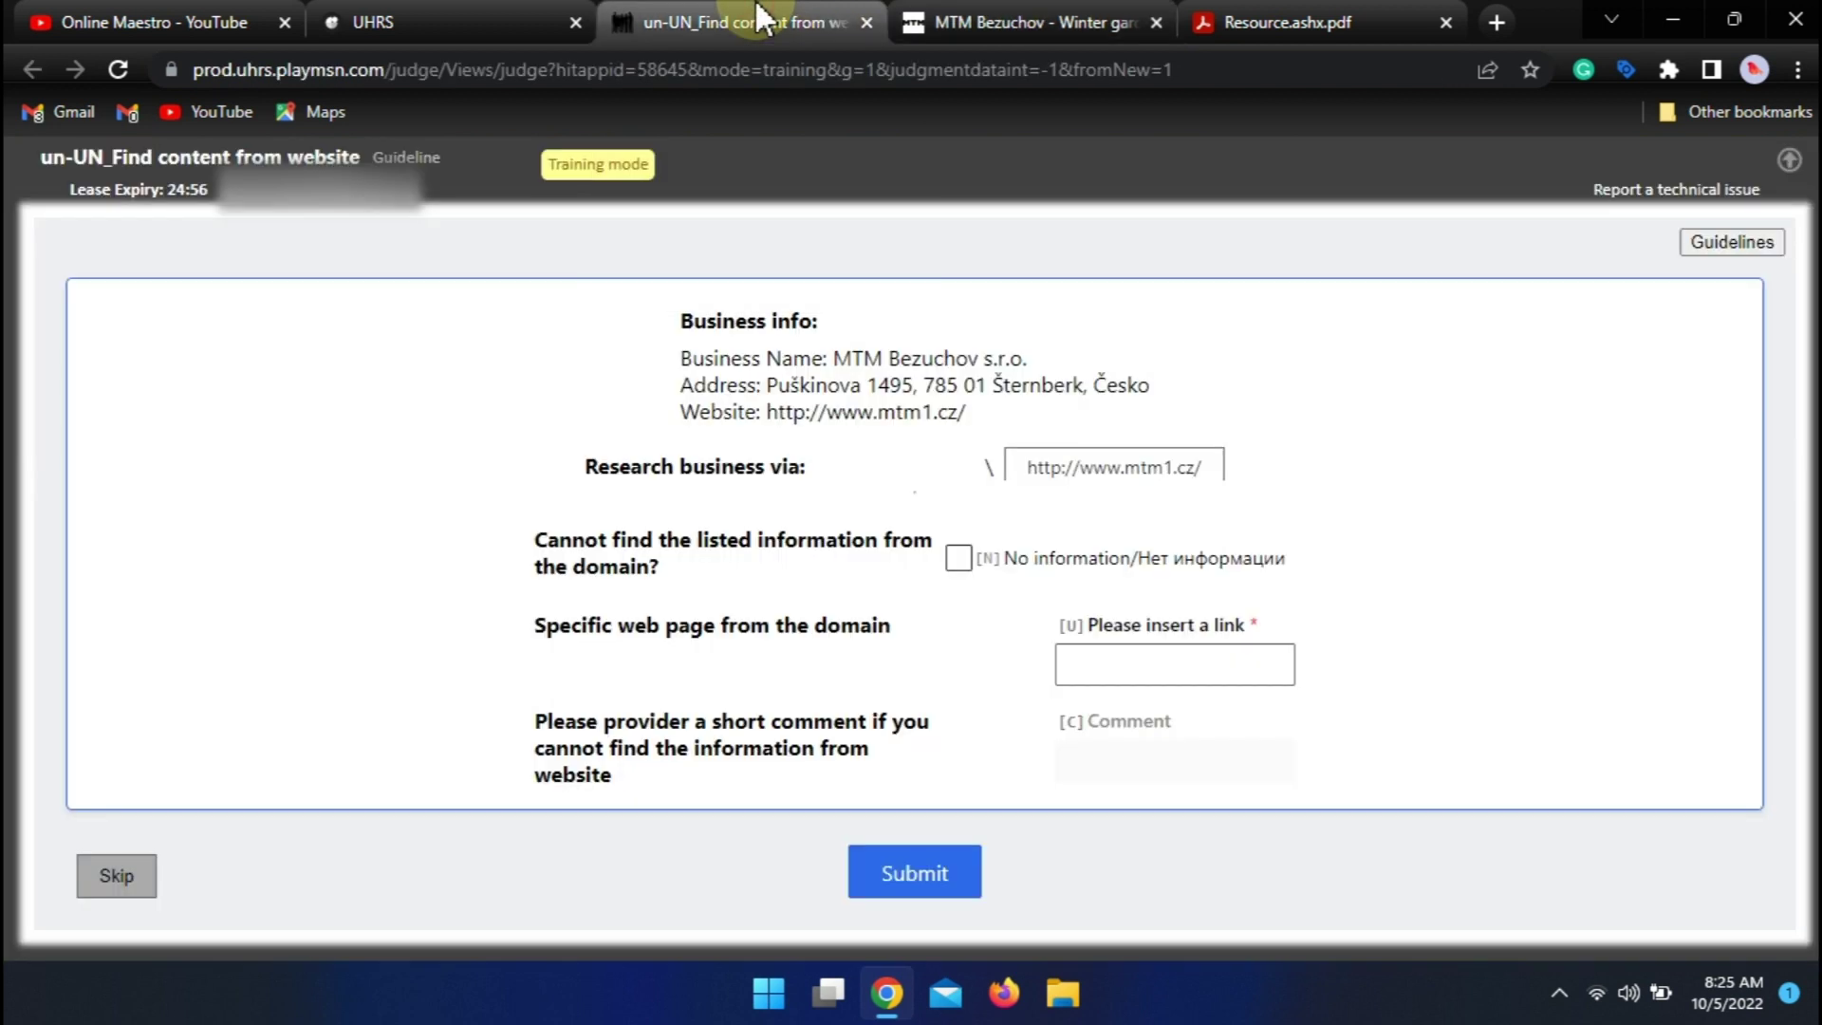
{"action": "triple_click", "coordinate": [916, 384]}
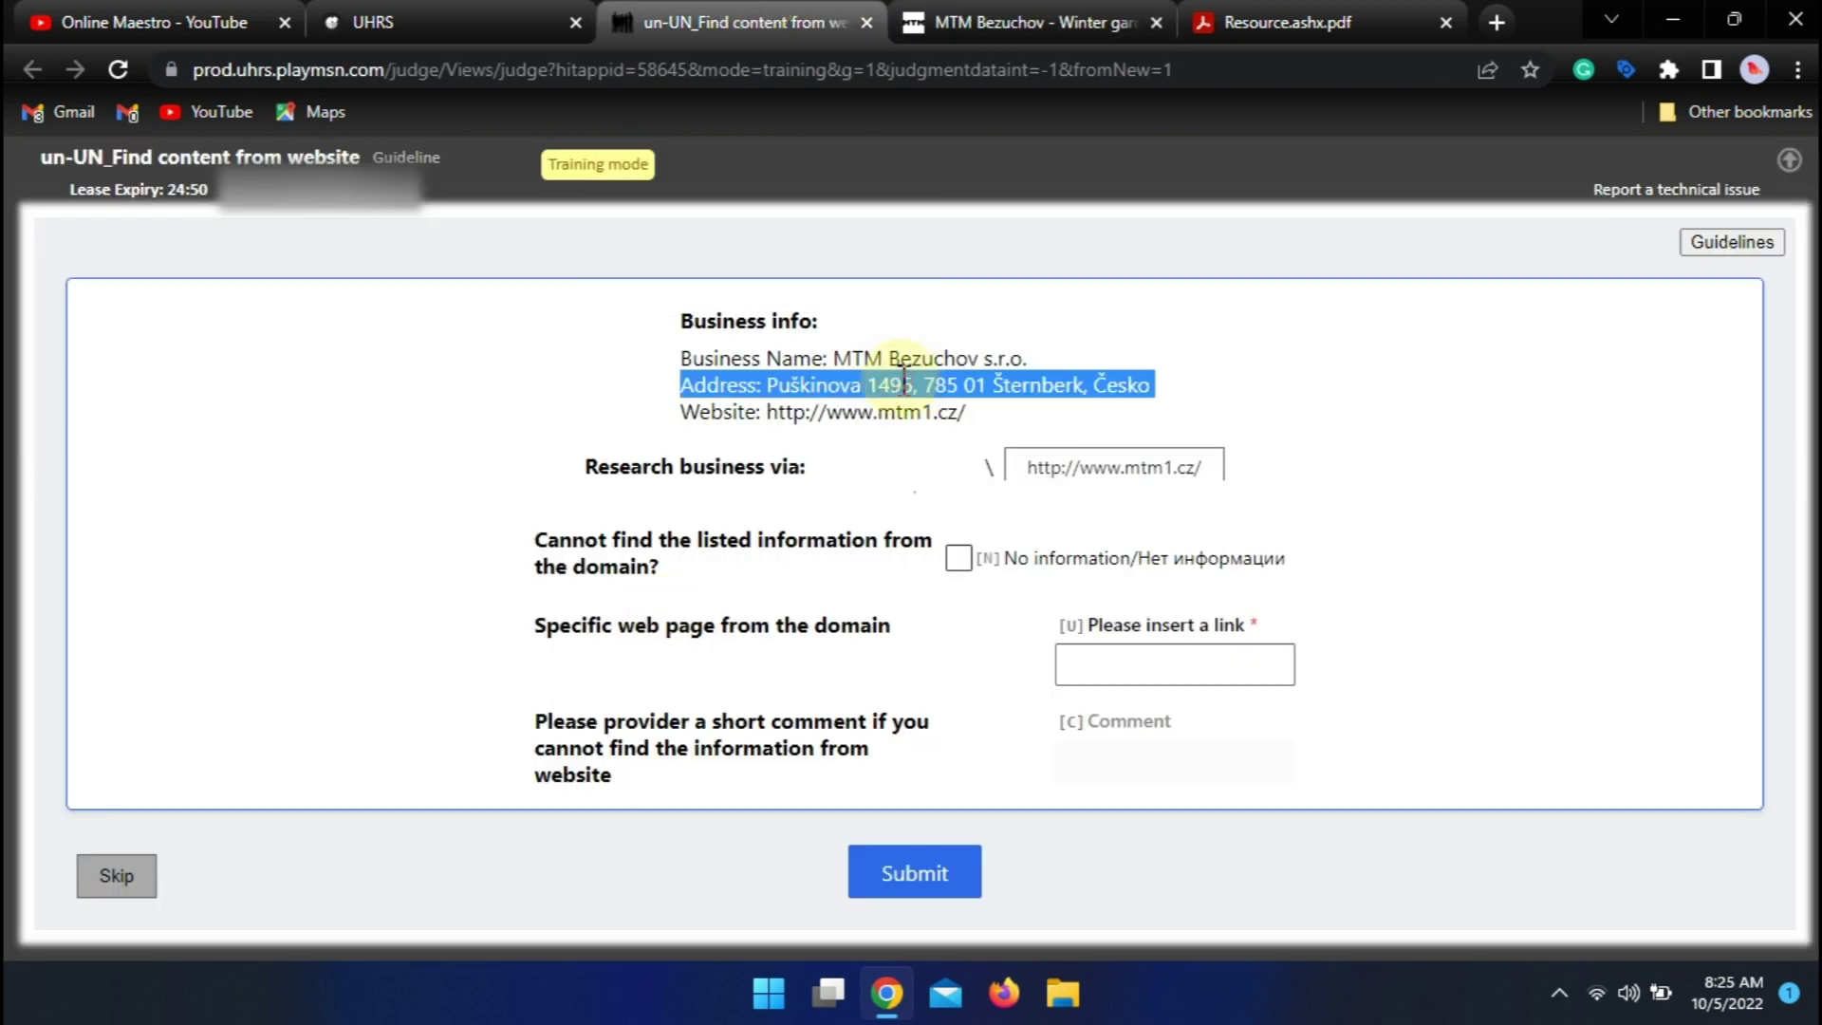
{"action": "left_click", "coordinate": [1055, 17]}
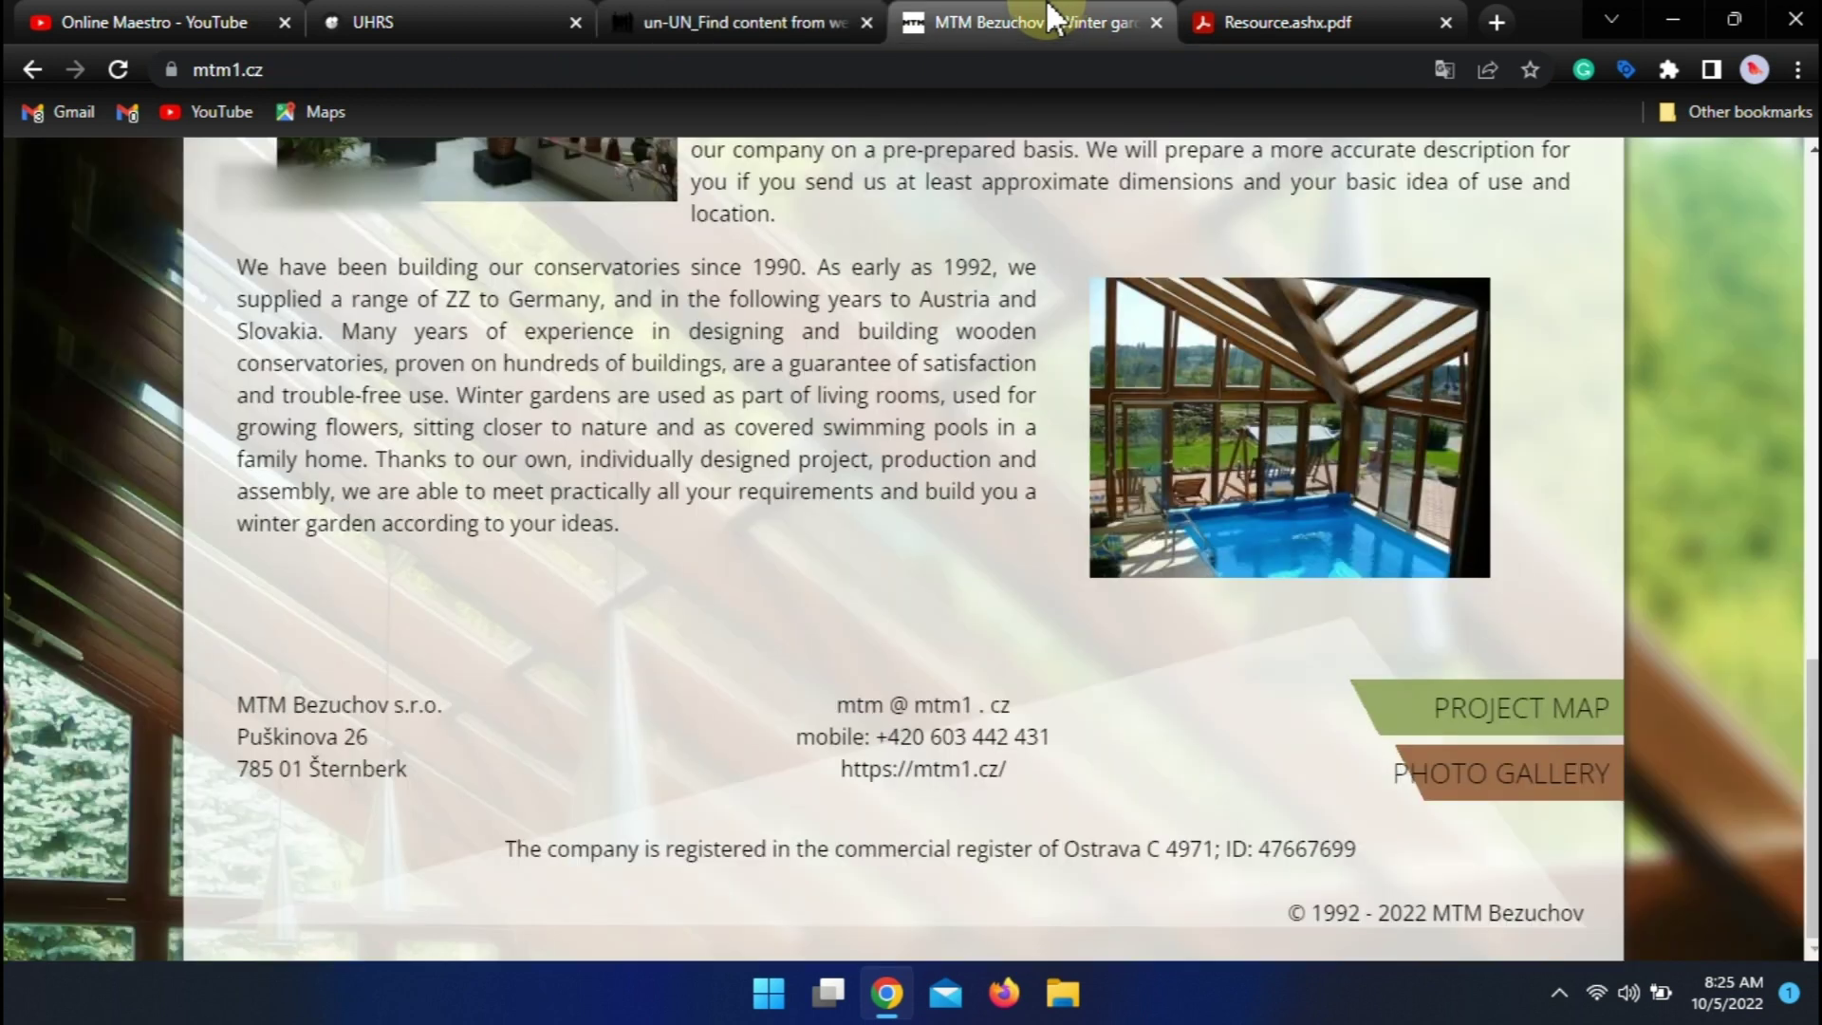
{"action": "left_click", "coordinate": [749, 19]}
{"action": "left_click", "coordinate": [913, 19]}
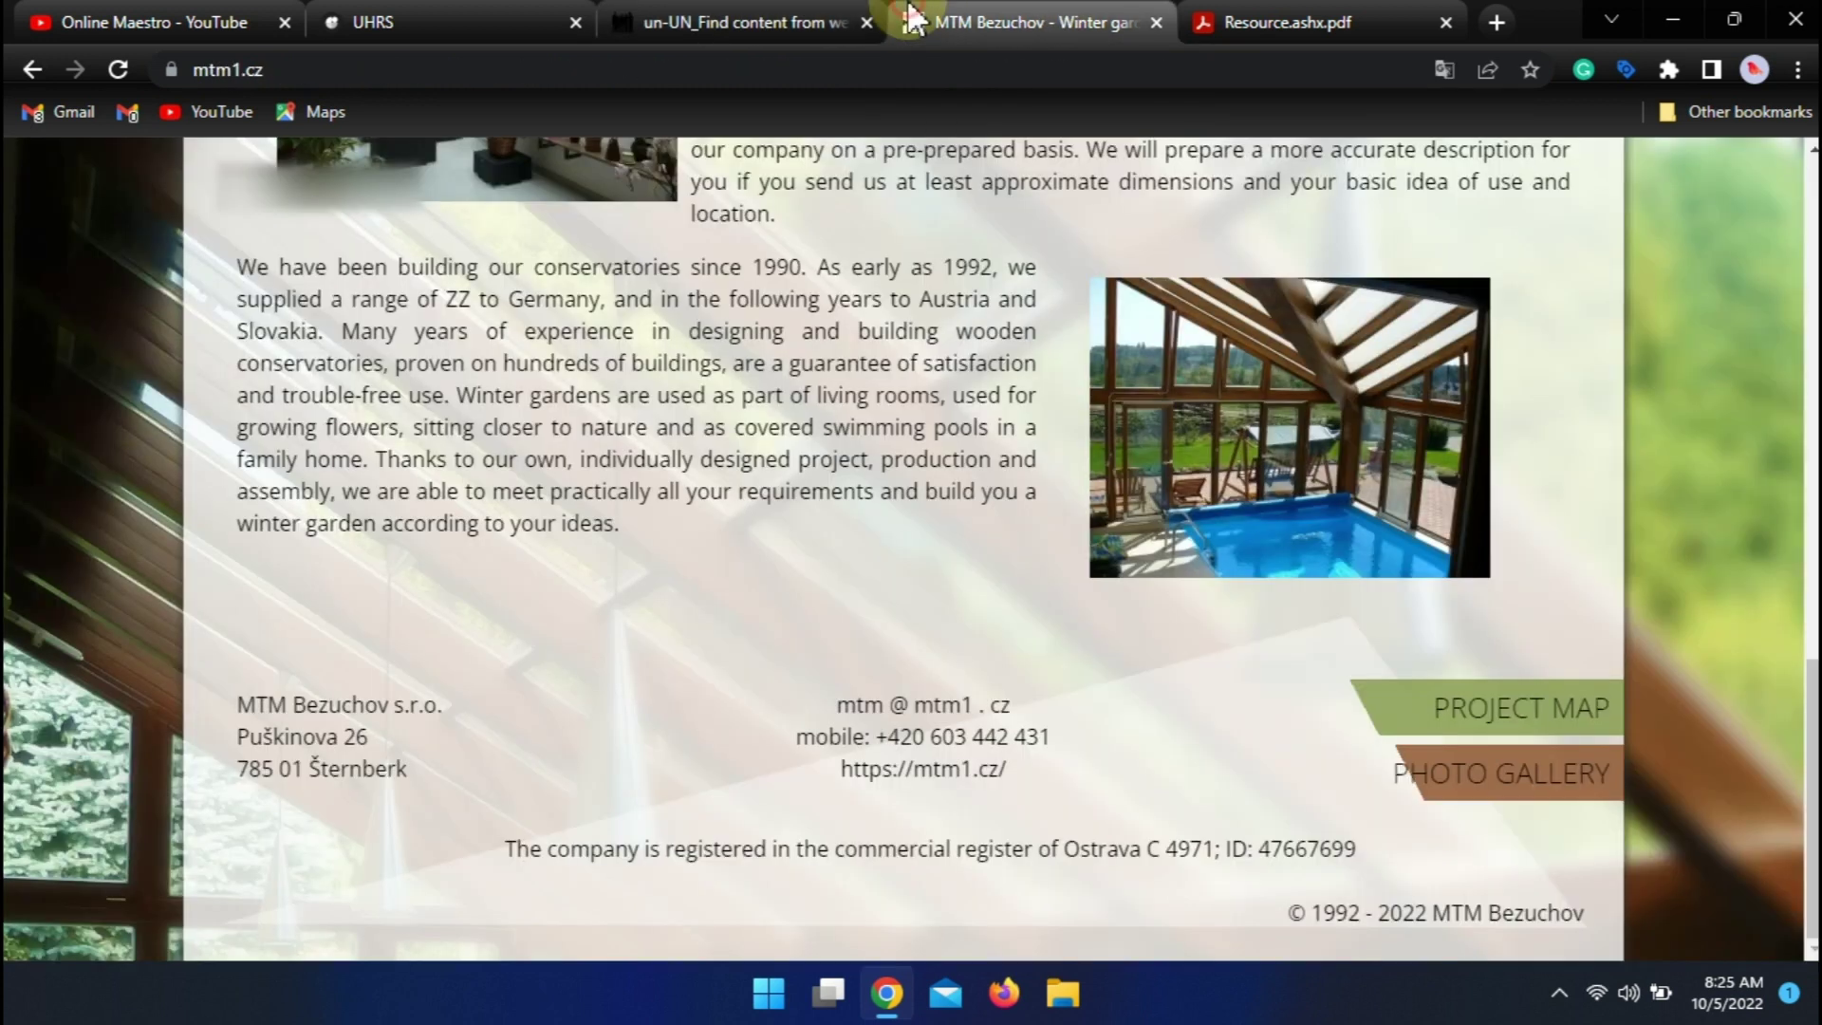
{"action": "left_click", "coordinate": [889, 60]}
{"action": "left_click", "coordinate": [664, 19]}
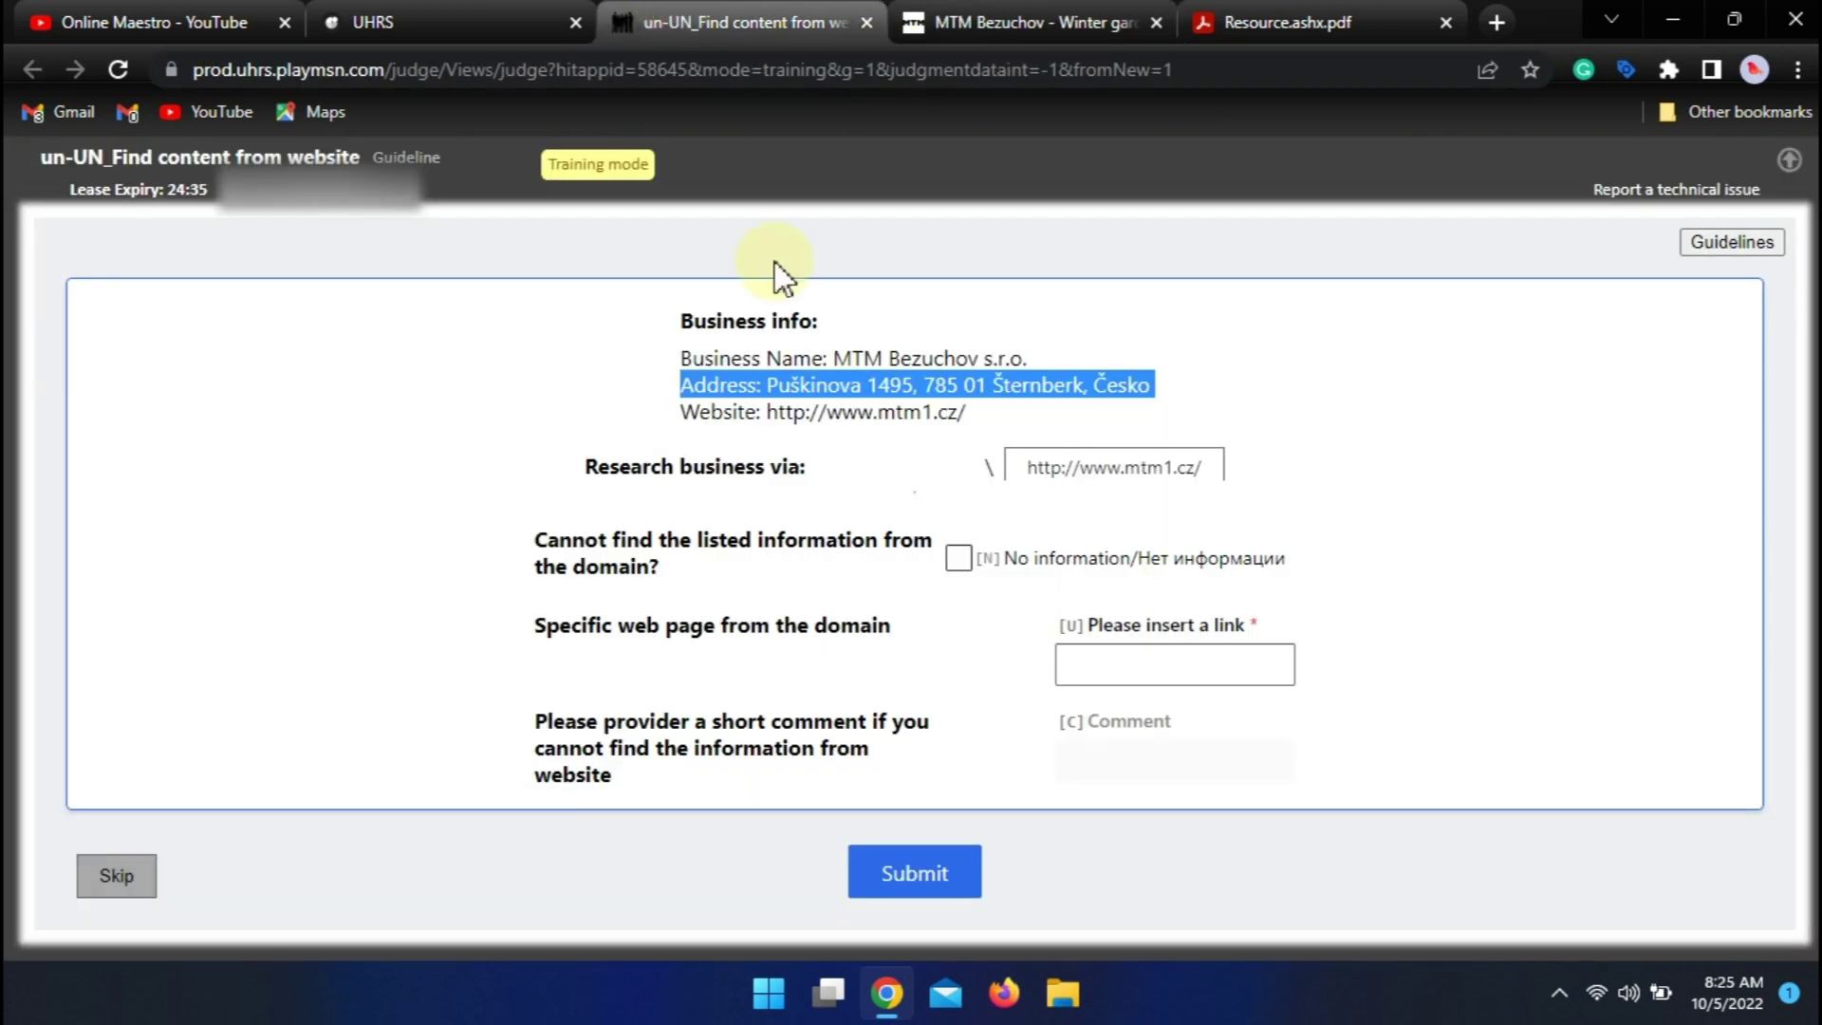
{"action": "left_click", "coordinate": [1184, 669]}
{"action": "type", "text": "https://mtm1.cz/"}
{"action": "left_click", "coordinate": [899, 877]}
{"action": "left_click", "coordinate": [1341, 833]}
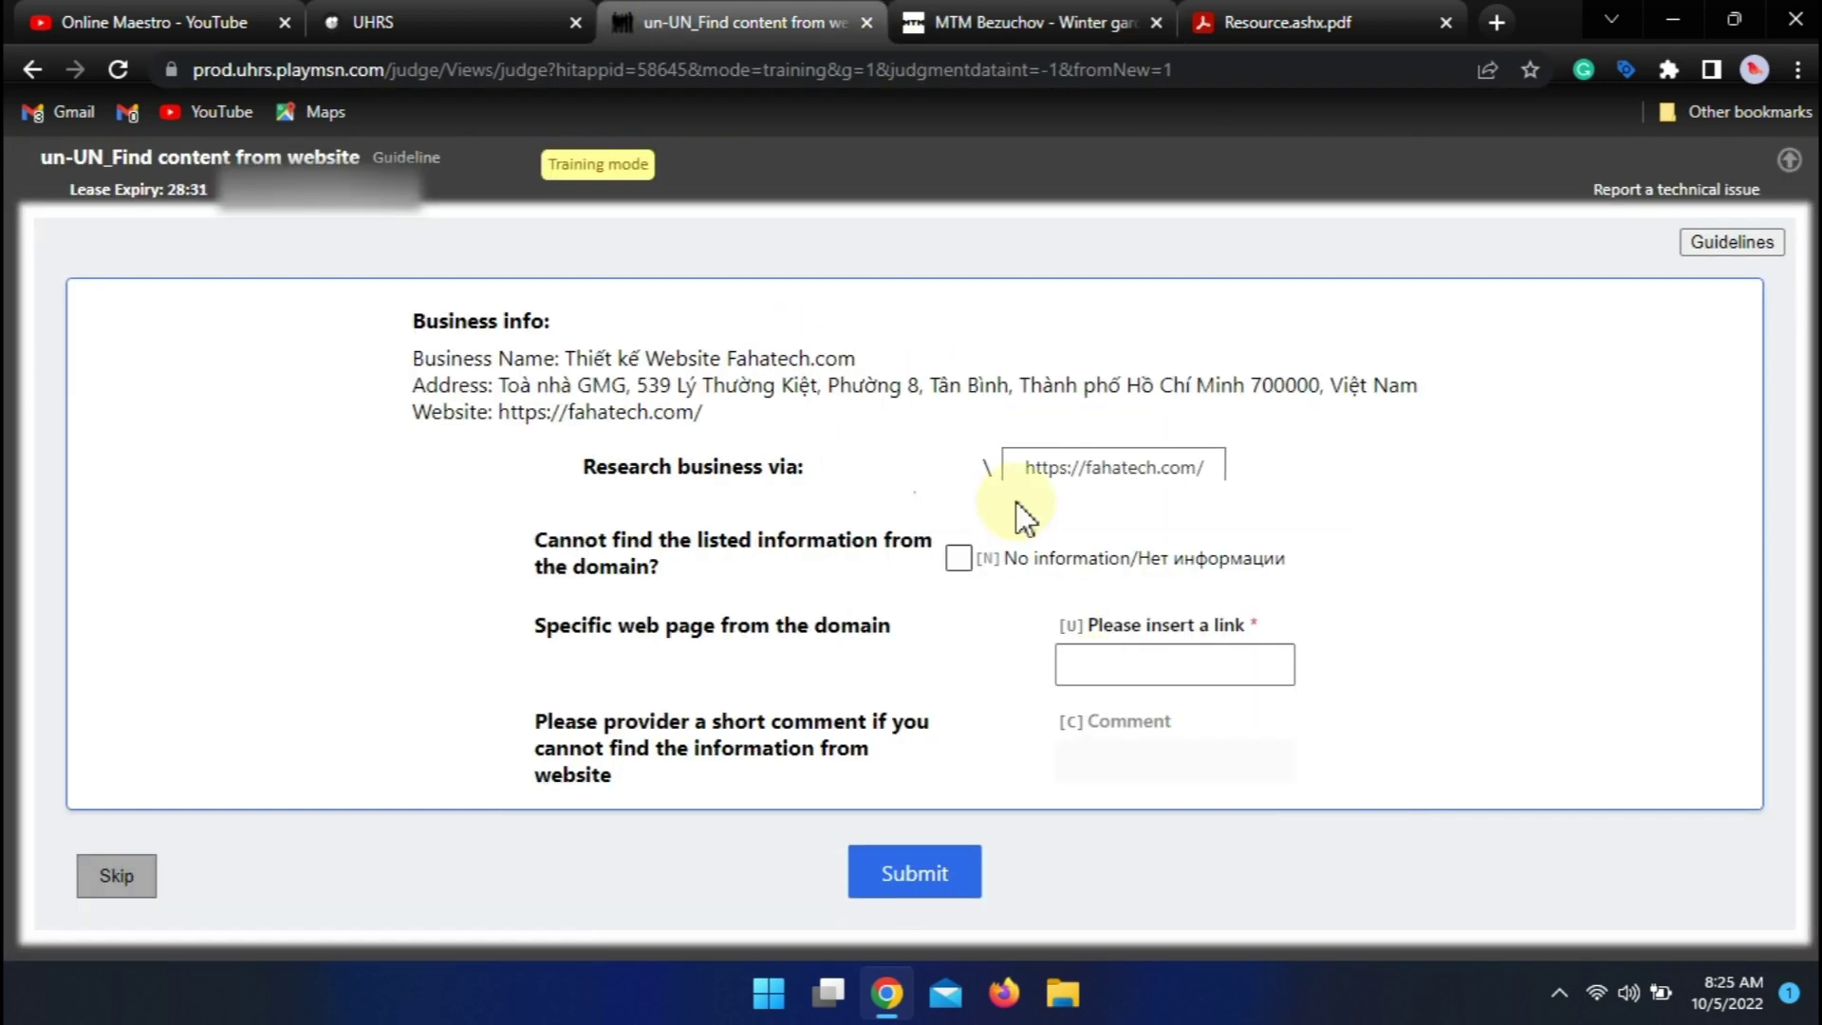
{"action": "left_click", "coordinate": [1129, 489]}
{"action": "left_click", "coordinate": [1204, 22]}
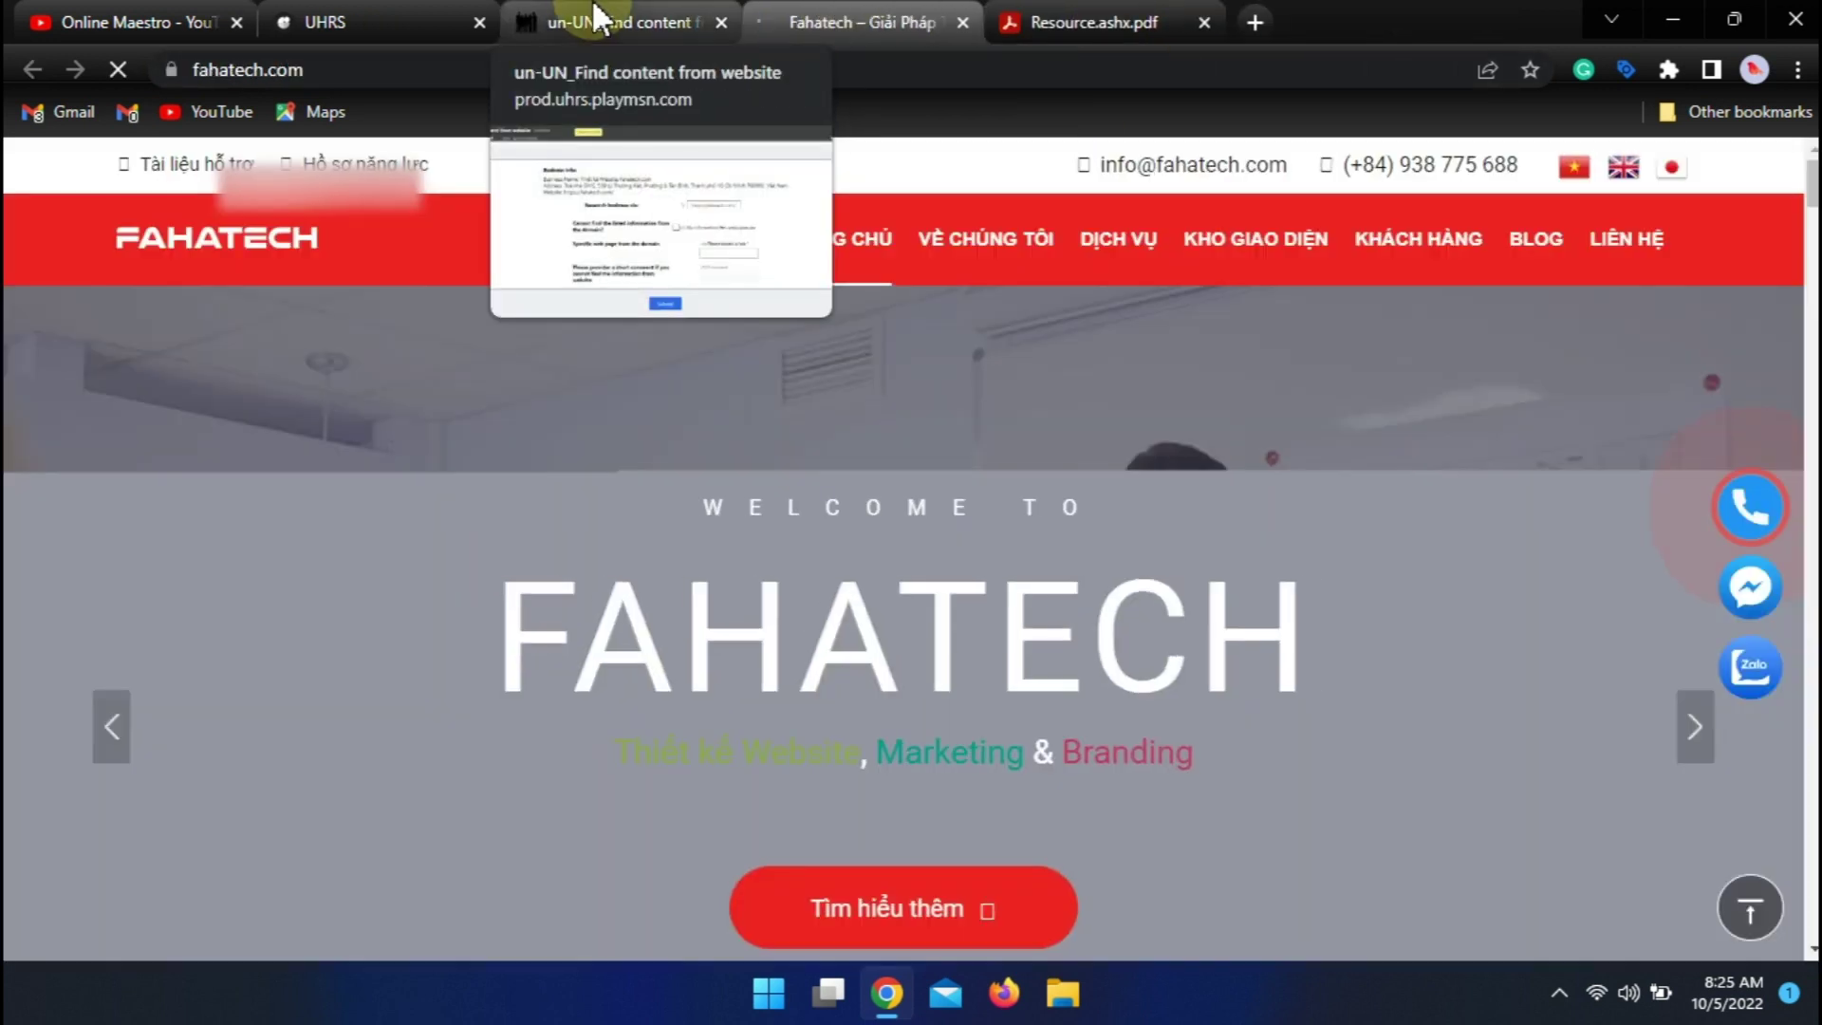
{"action": "left_click", "coordinate": [596, 16]}
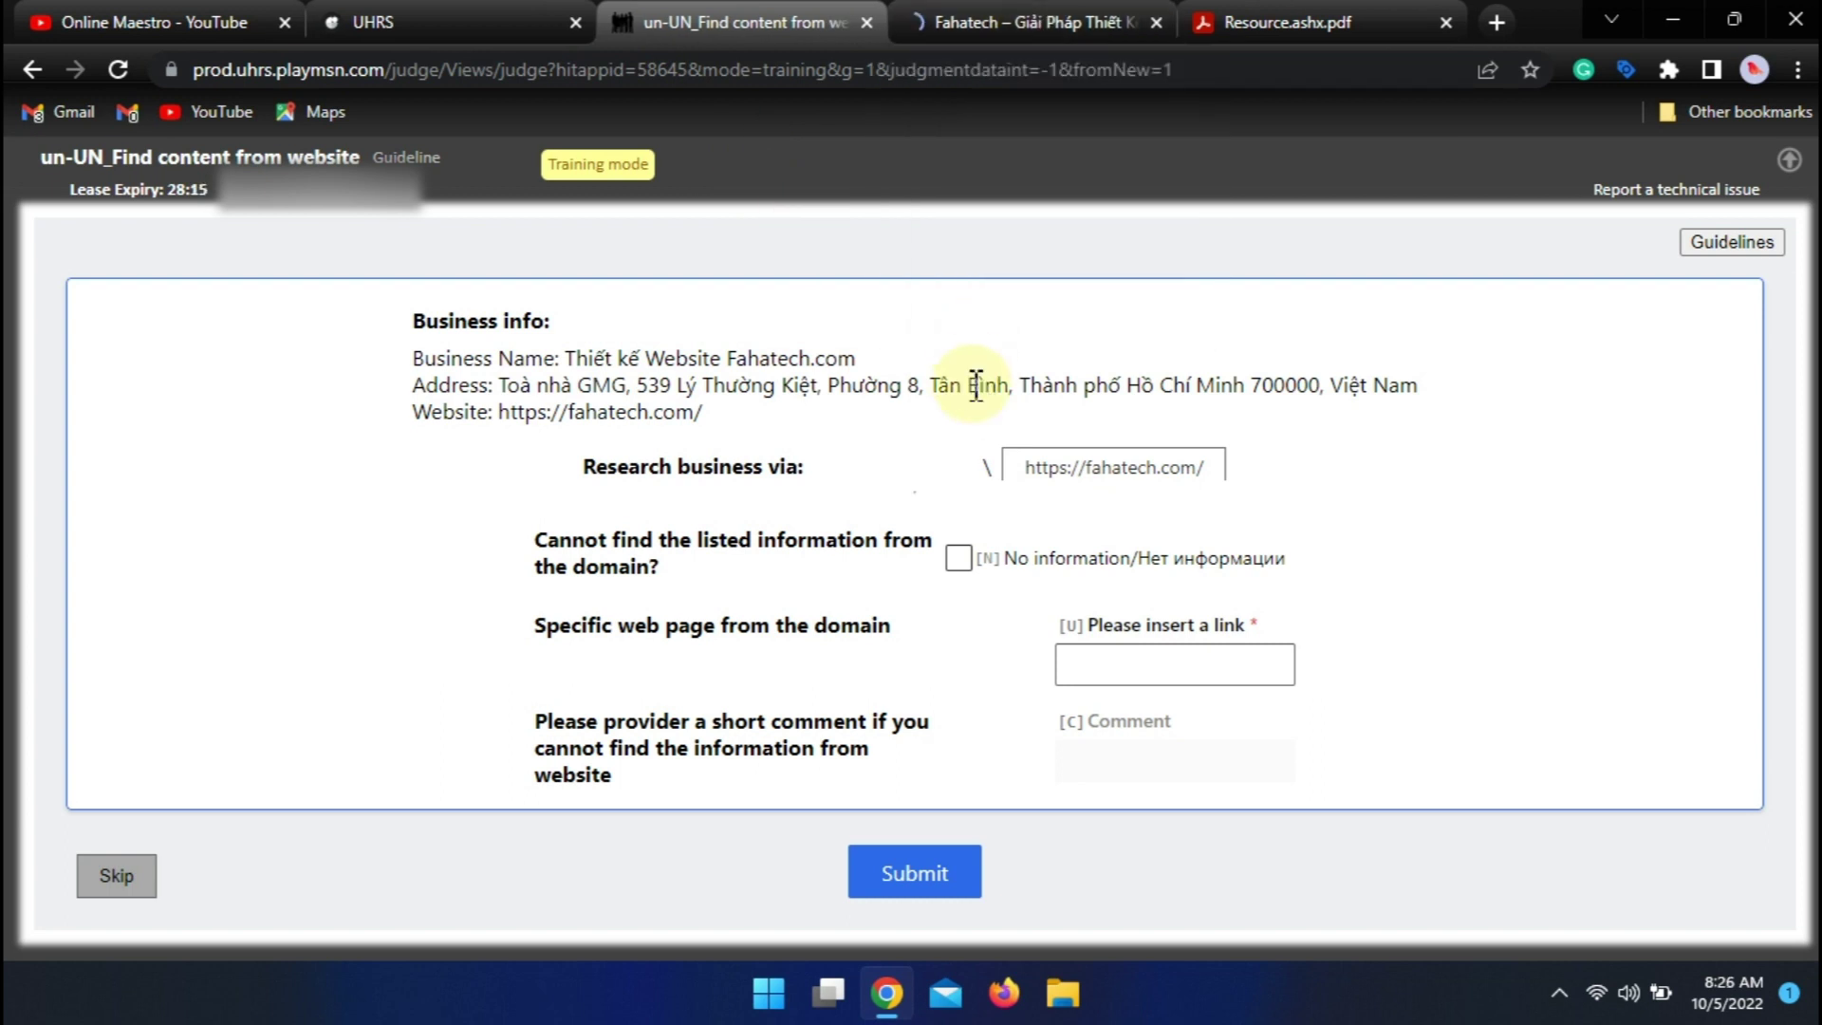
- Translate the Fahatech home page into English and compare its footer's company details with the task's business info
{"action": "left_click", "coordinate": [1082, 19]}
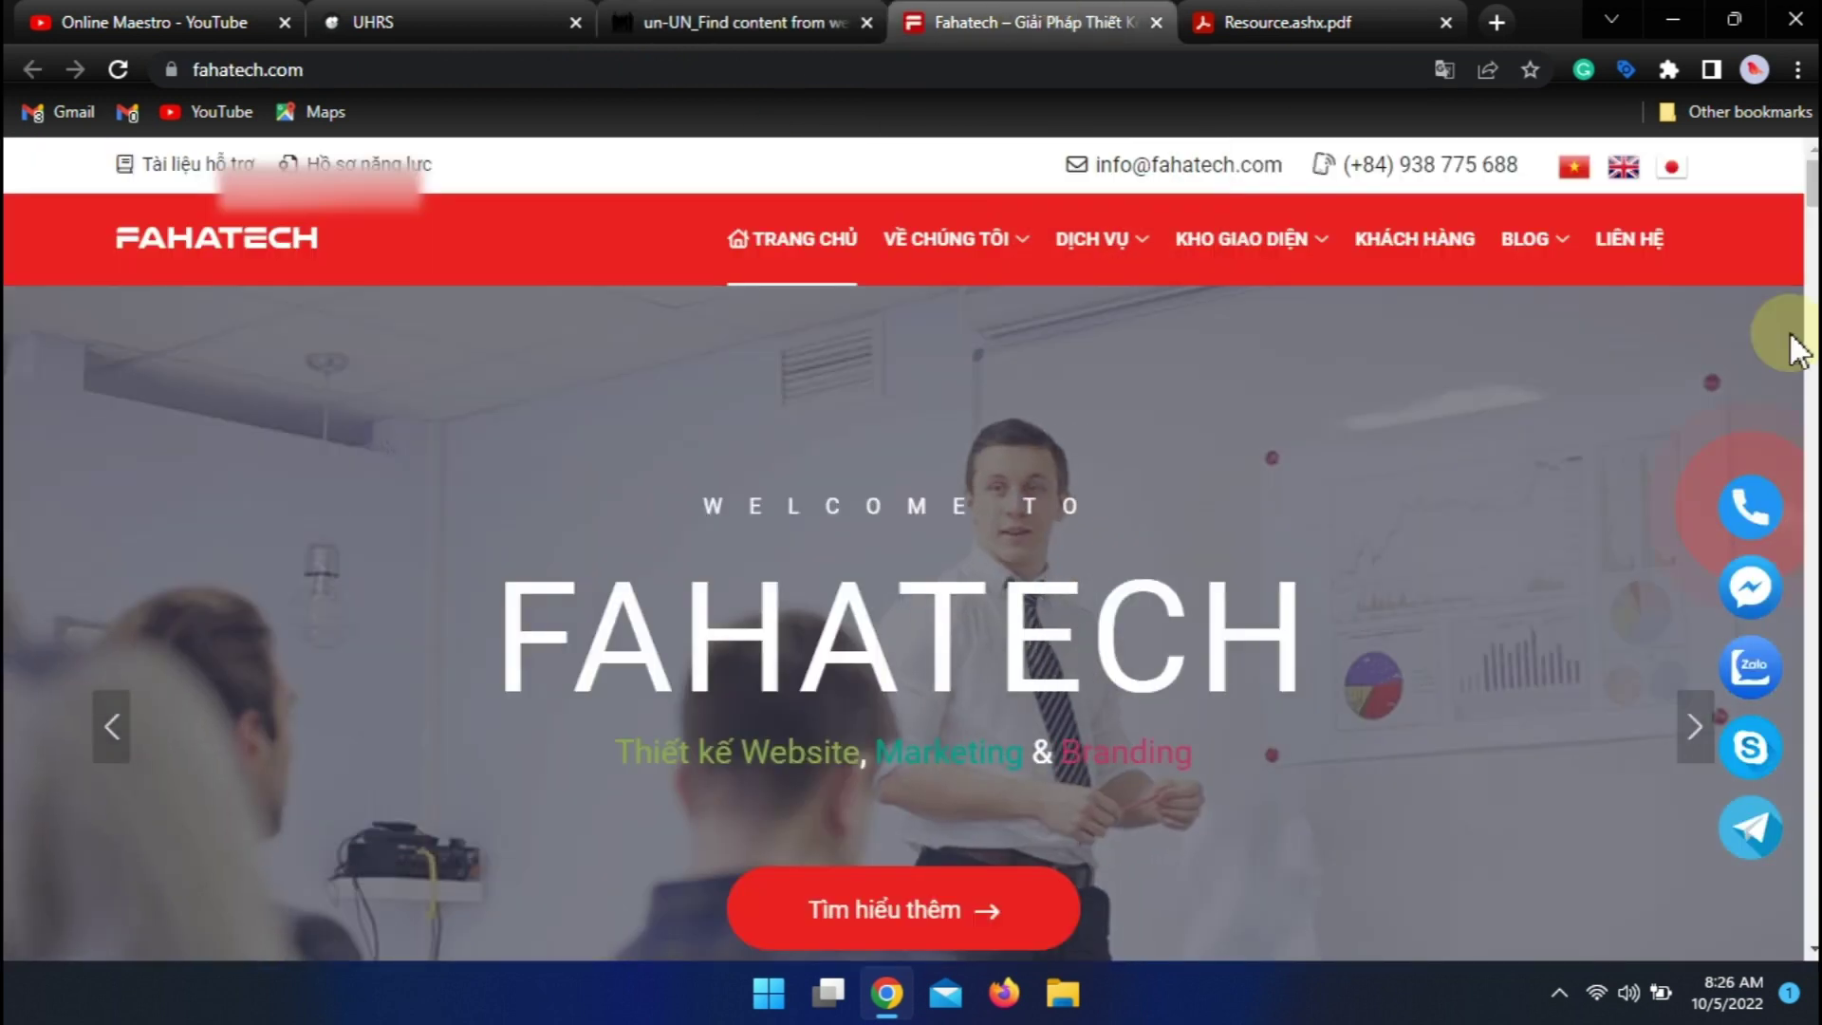
{"action": "scroll", "coordinate": [911, 551], "scroll_direction": "down", "scroll_amount": 15}
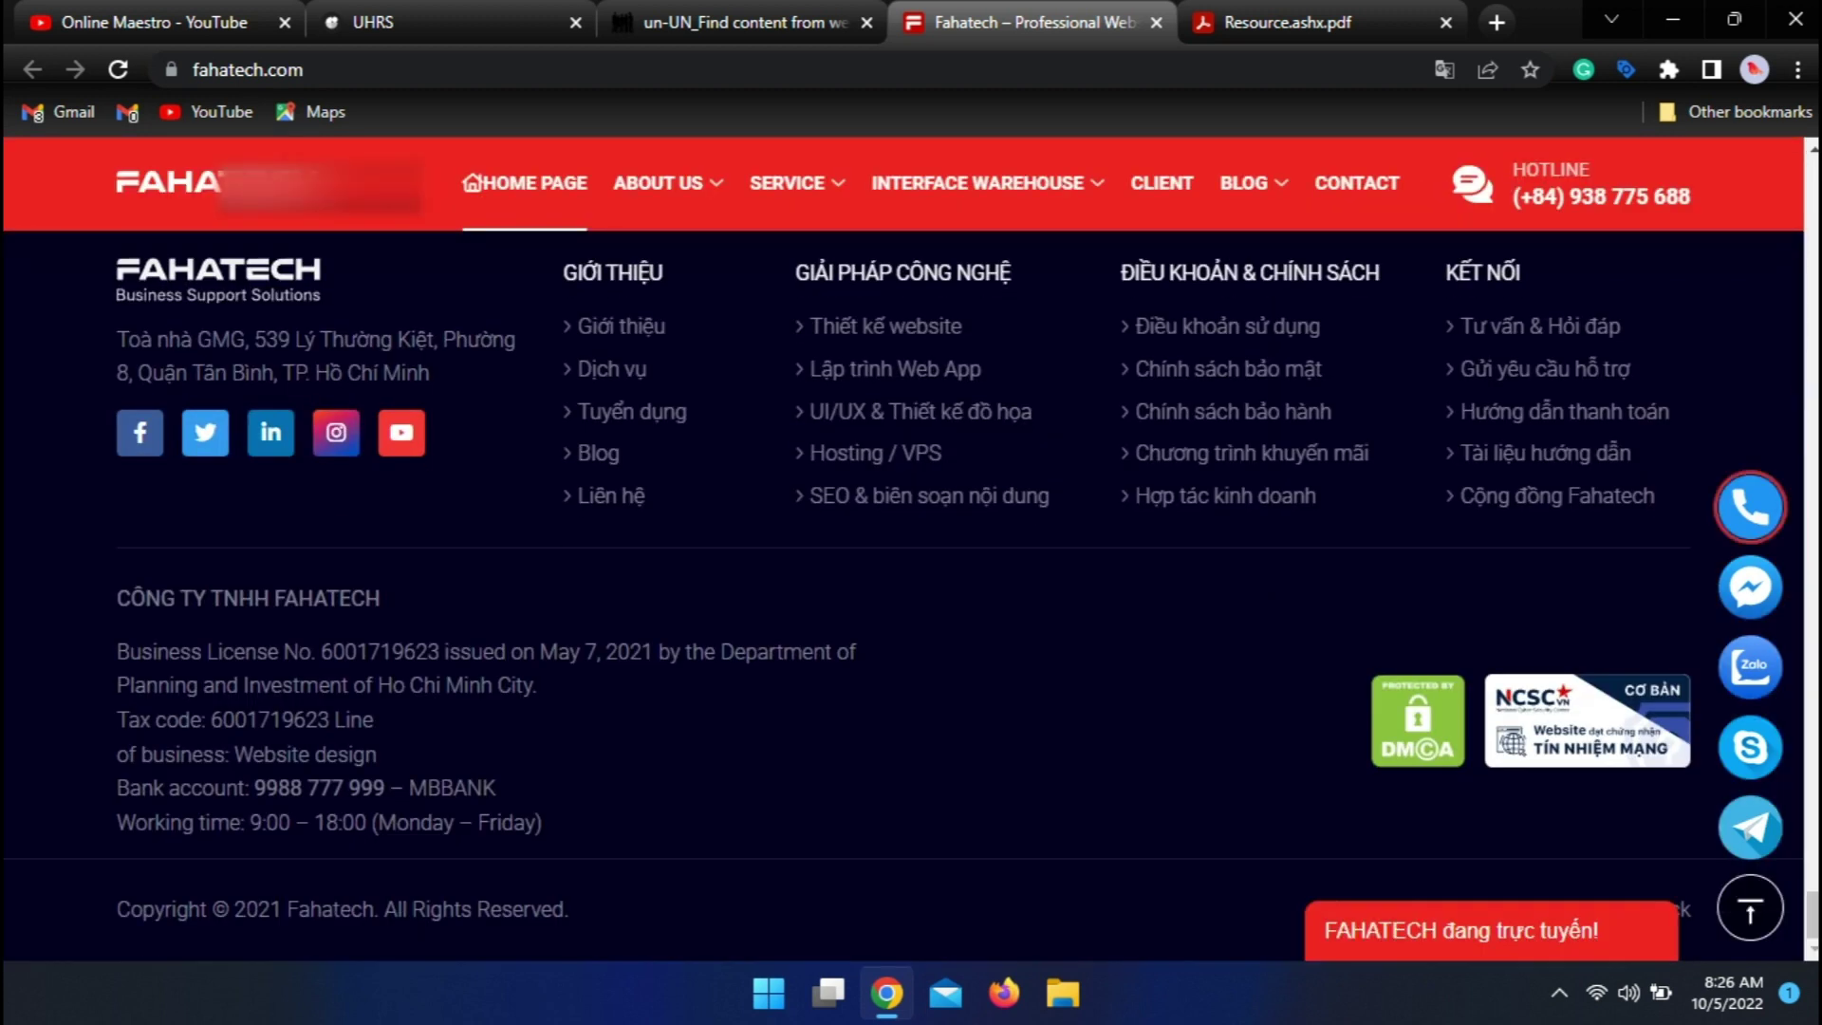
{"action": "scroll", "coordinate": [911, 569], "scroll_direction": "down", "scroll_amount": 1}
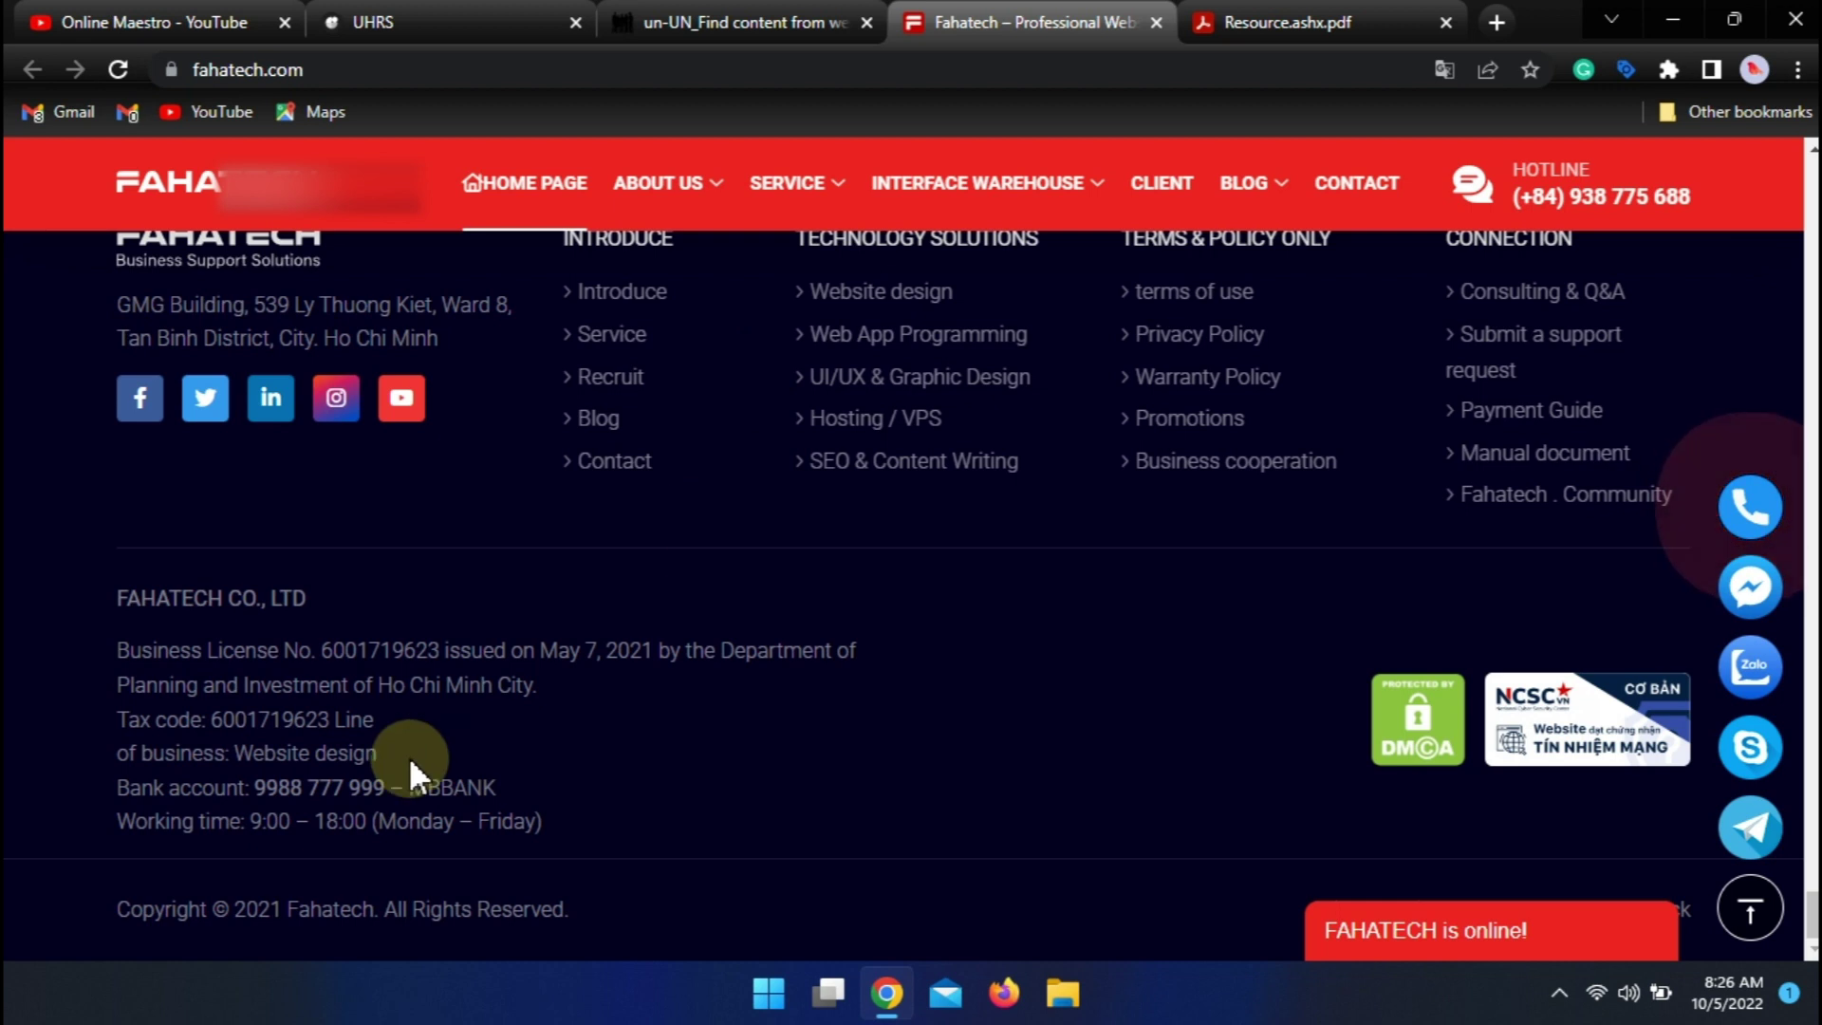
{"action": "left_click", "coordinate": [759, 21]}
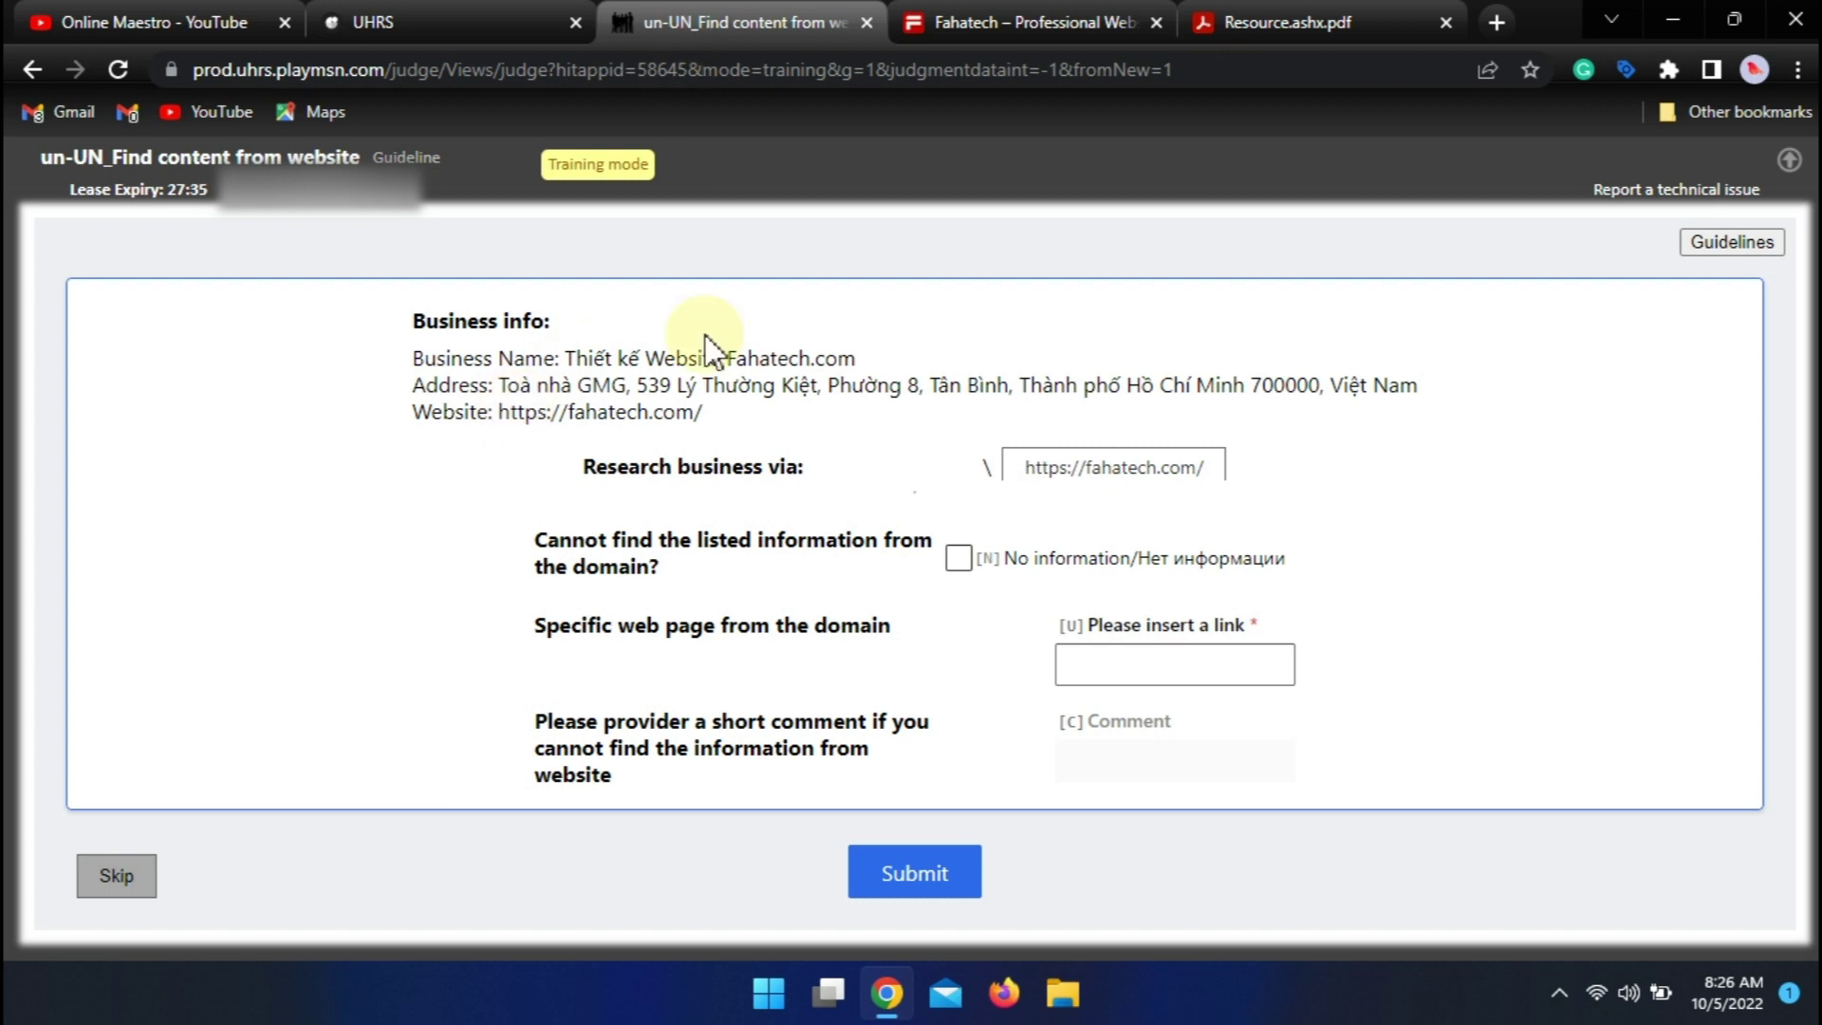
{"action": "left_click", "coordinate": [1008, 19]}
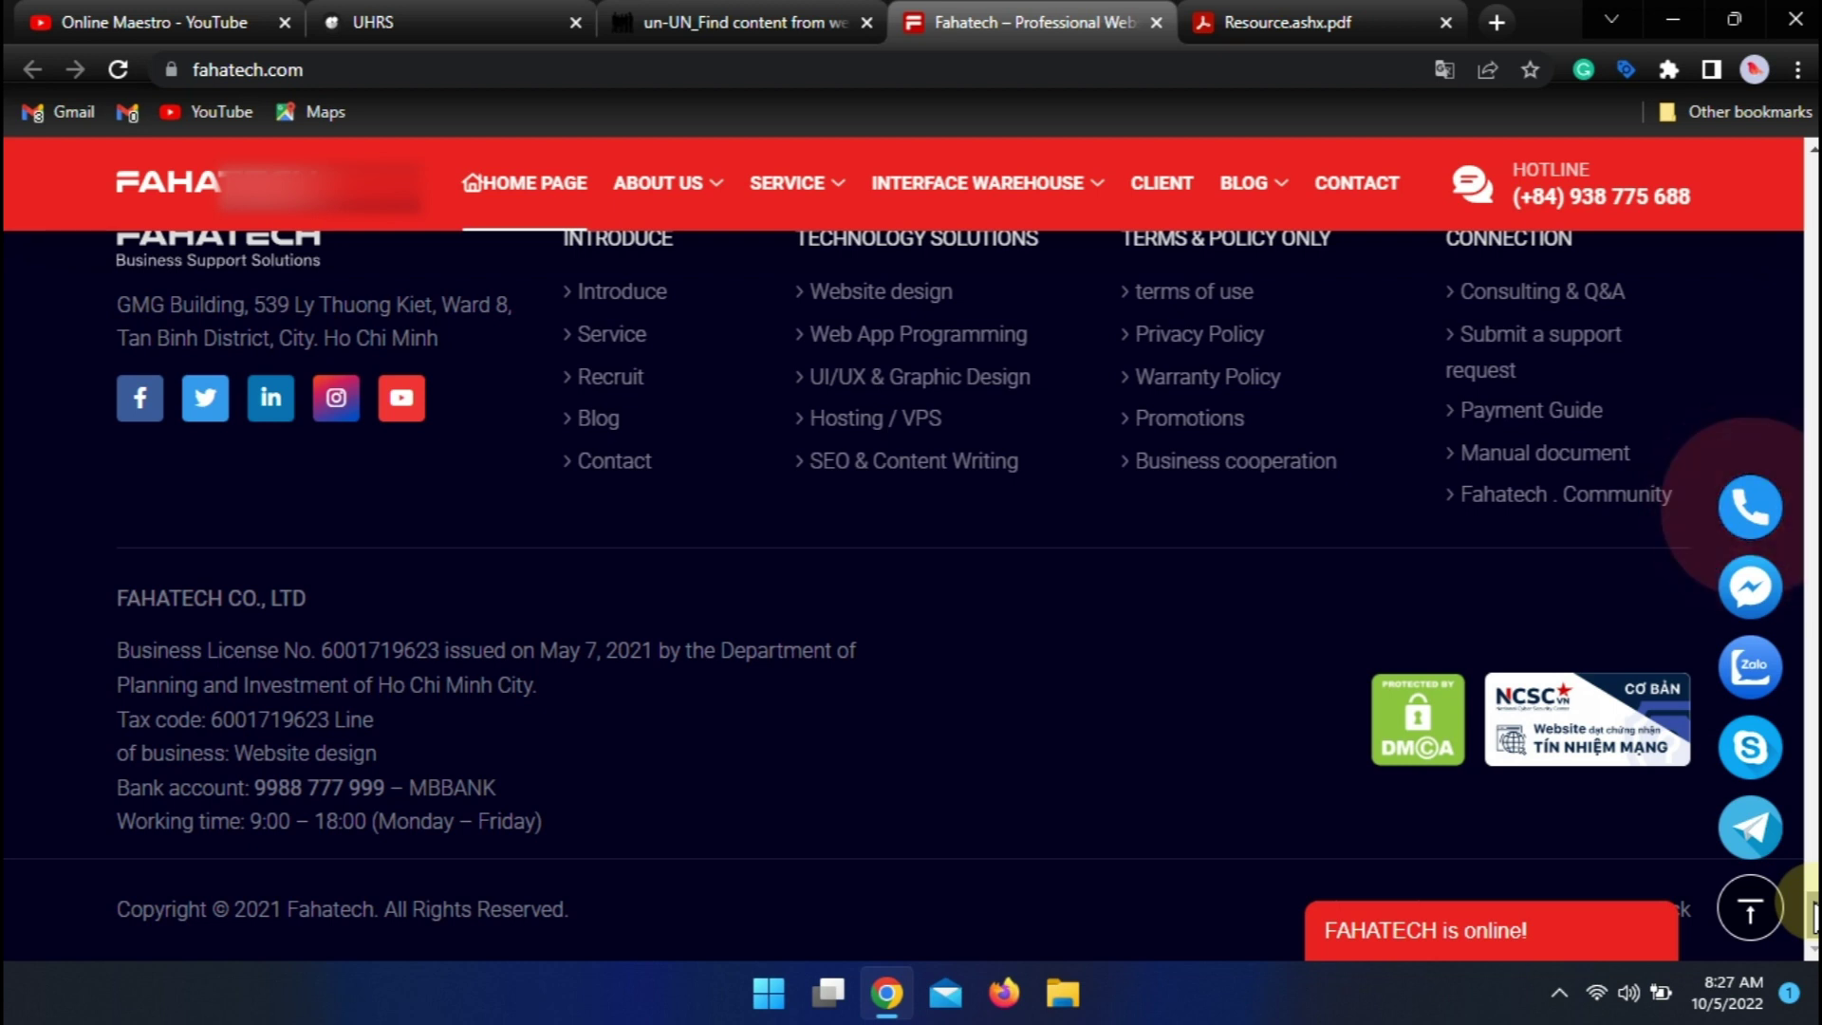
- Open Fahatech's contact page and compare its company name and address with the task's business info
{"action": "left_click", "coordinate": [1371, 188]}
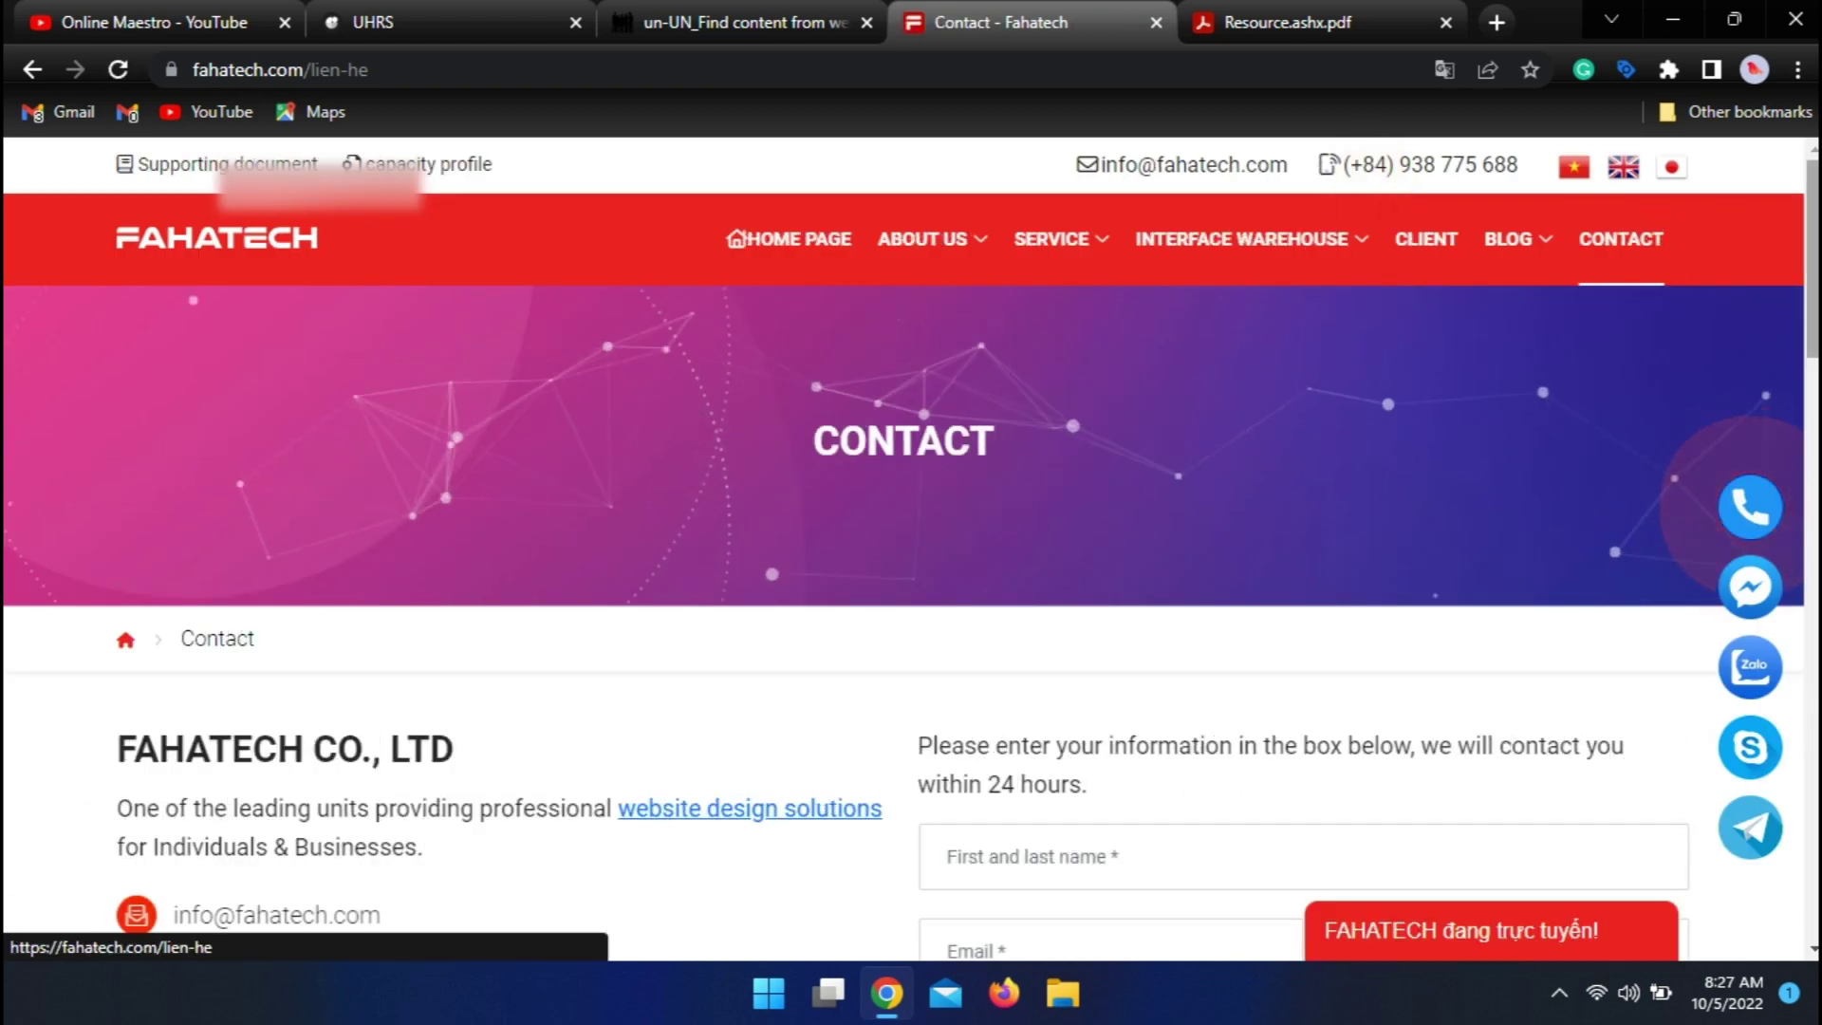
{"action": "scroll", "coordinate": [910, 550], "scroll_direction": "down", "scroll_amount": 4}
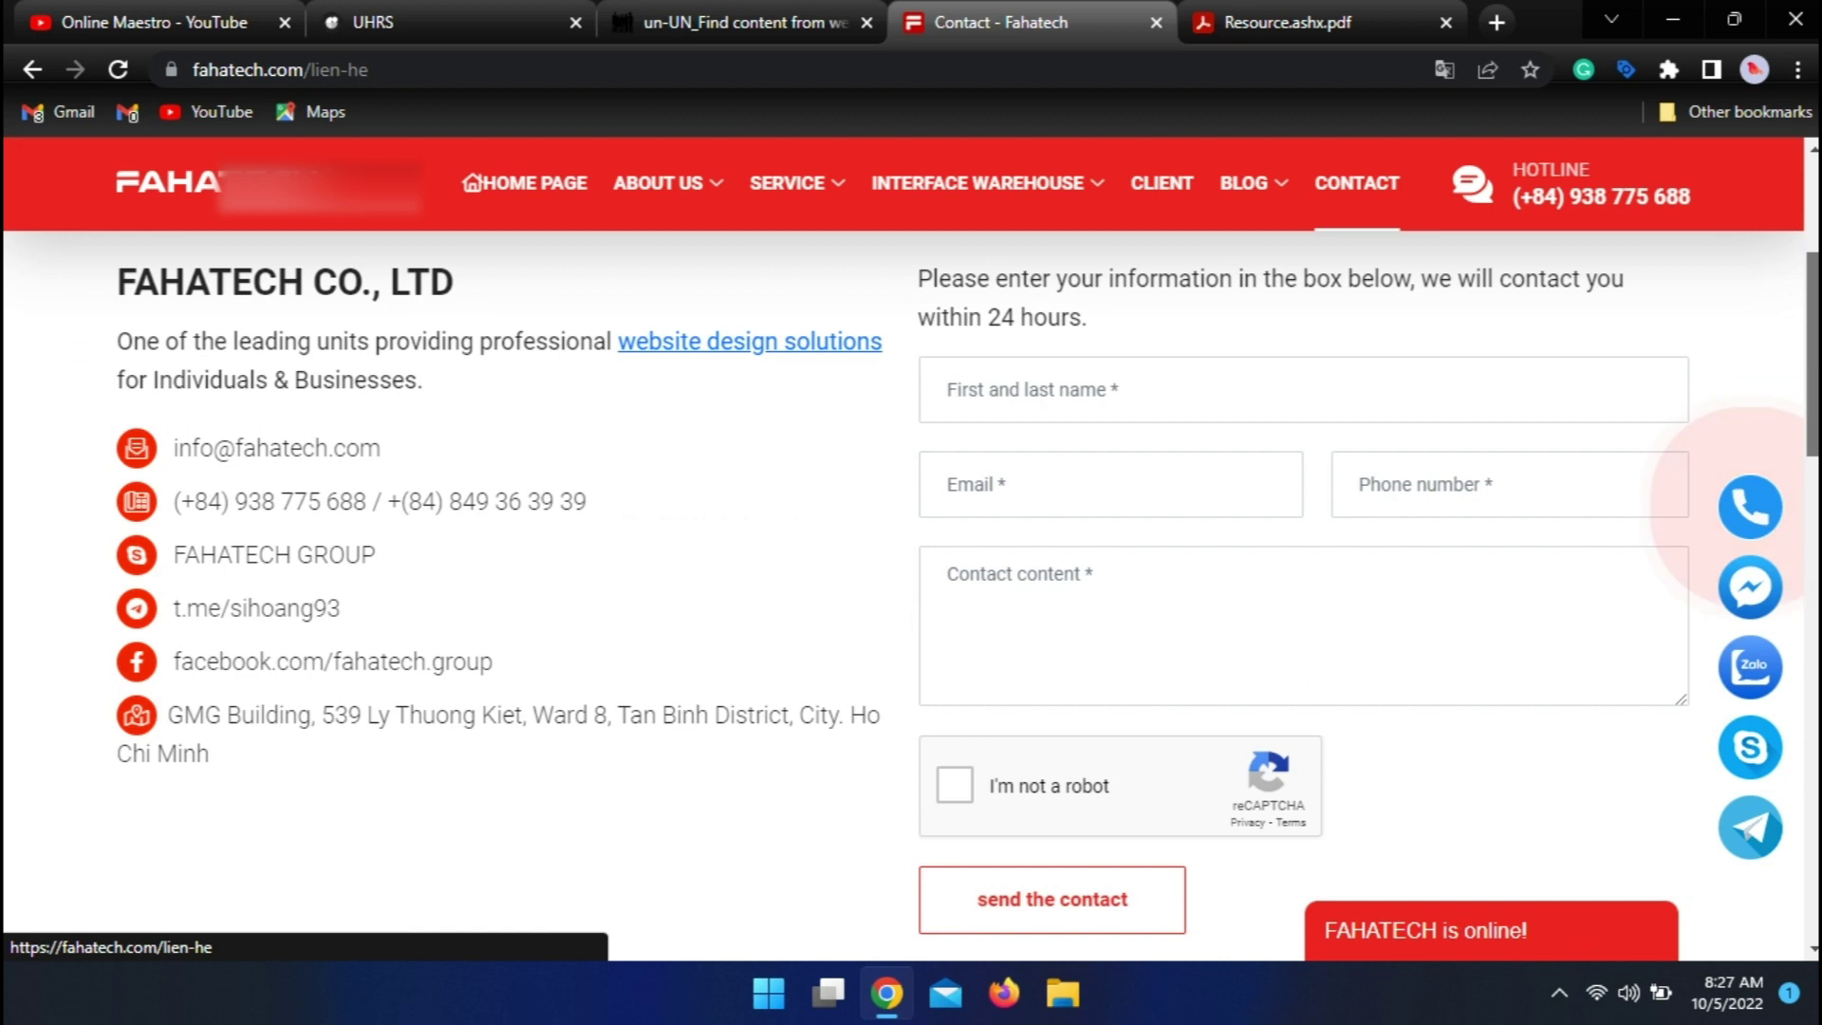
{"action": "left_click", "coordinate": [721, 21]}
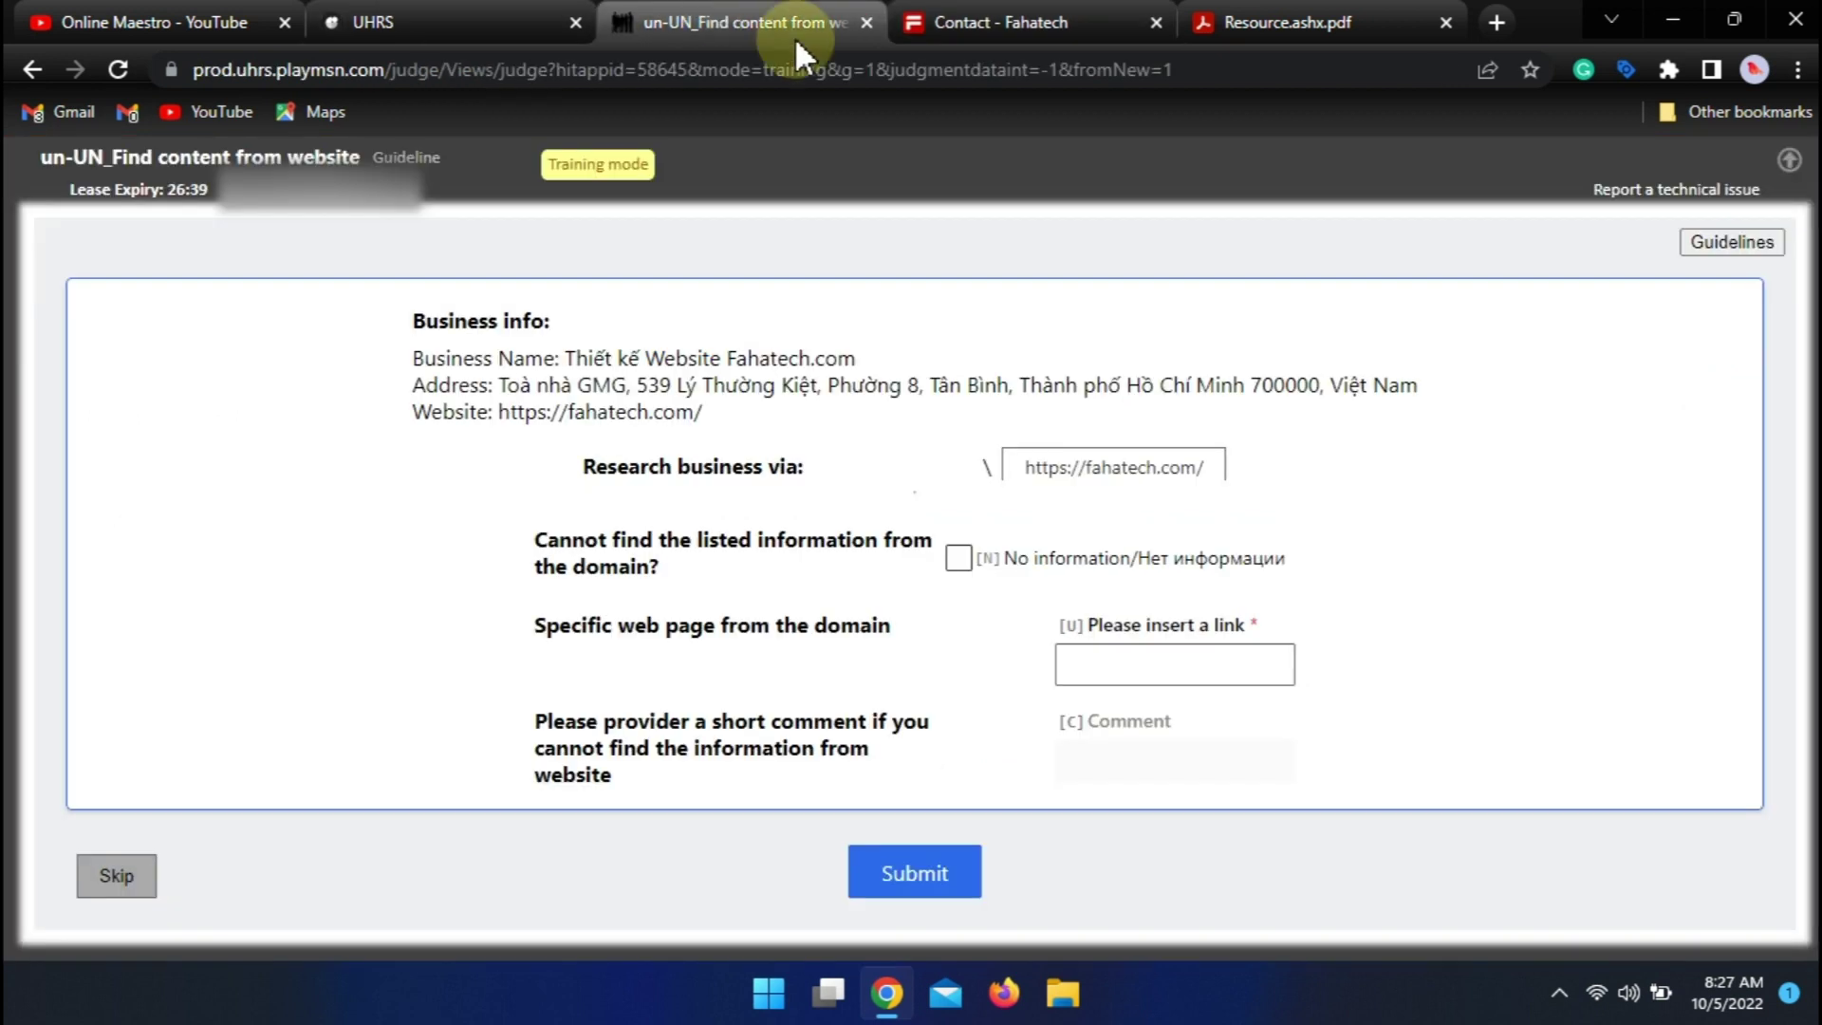
{"action": "left_click", "coordinate": [1059, 21]}
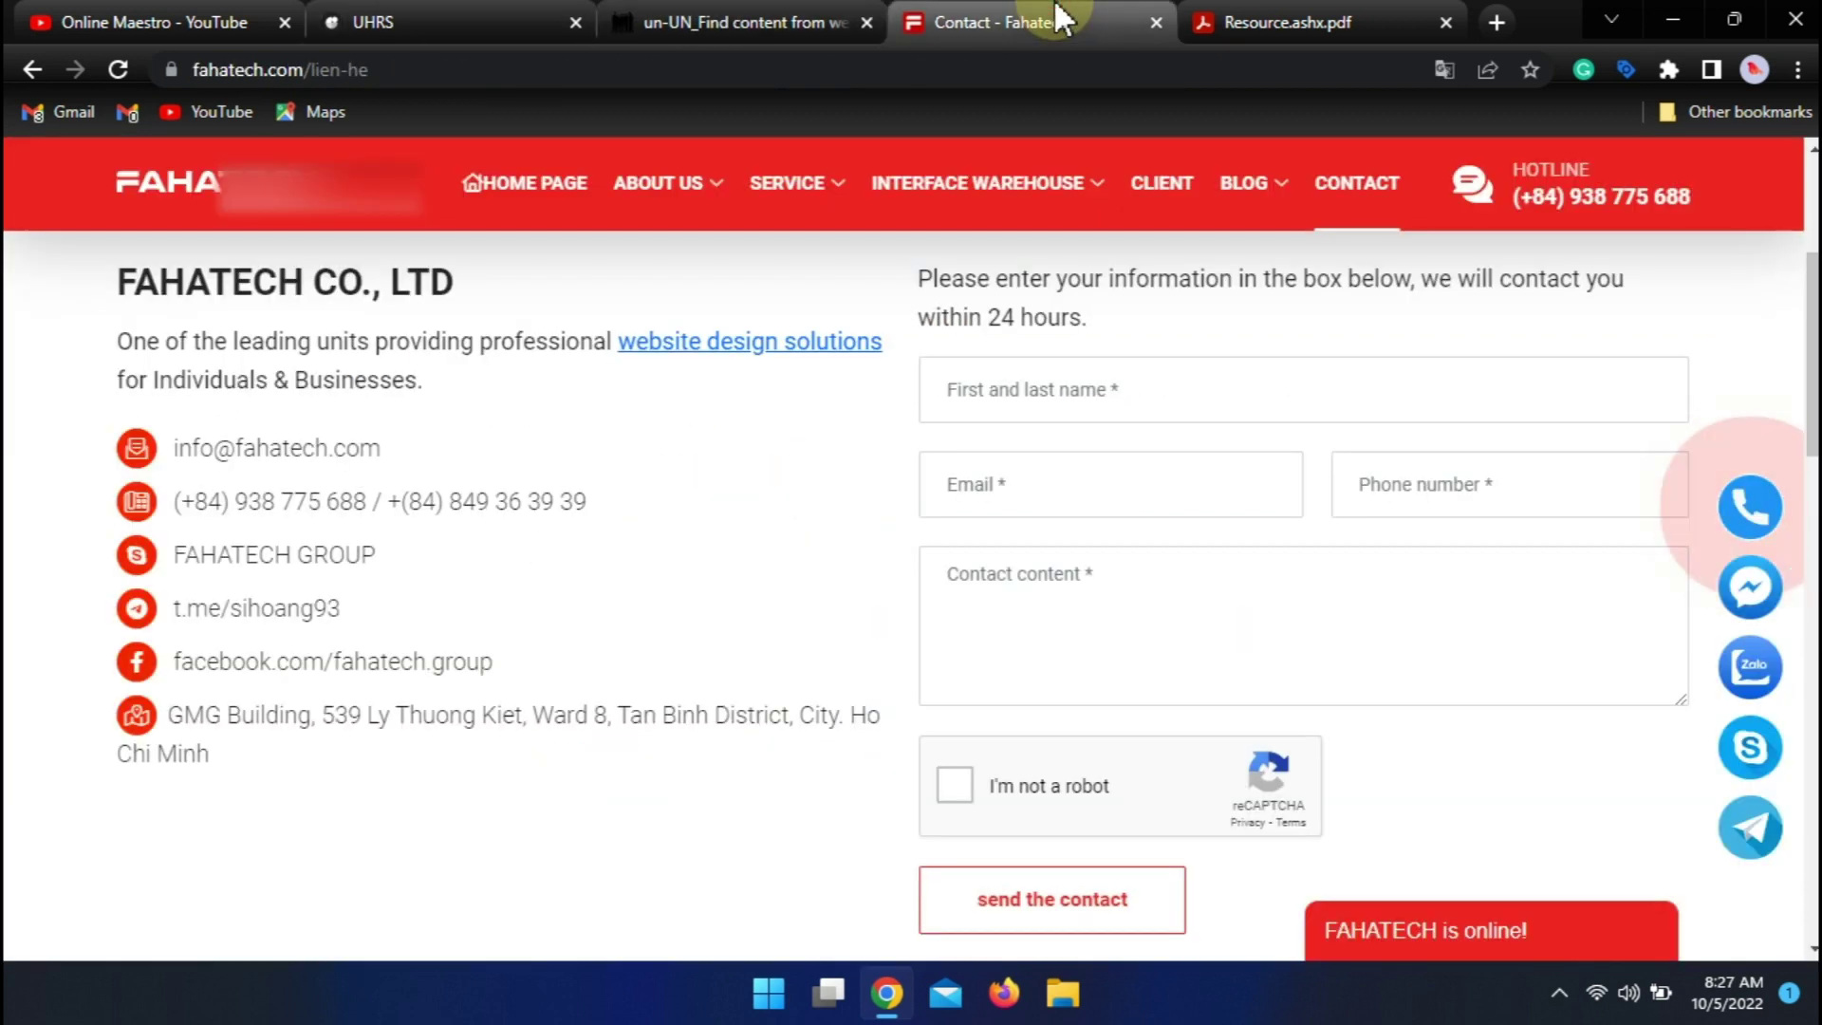
{"action": "left_click", "coordinate": [726, 19]}
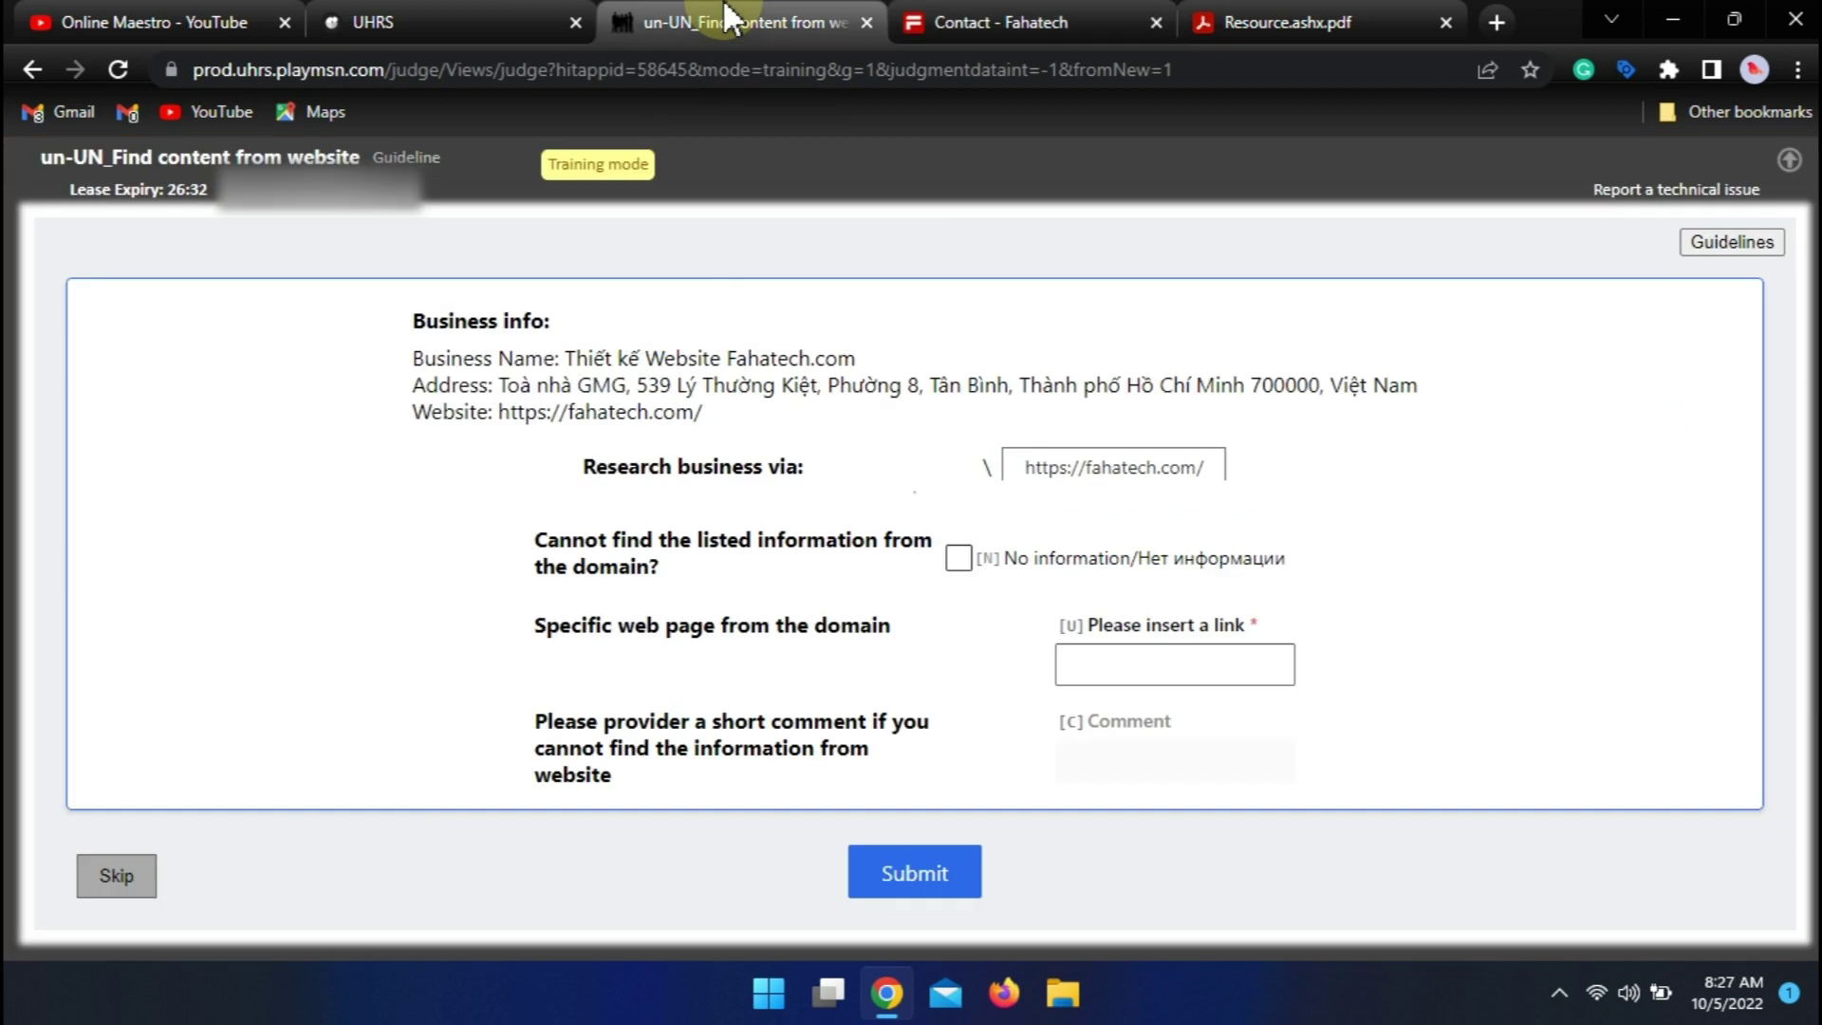
{"action": "left_click", "coordinate": [996, 21]}
{"action": "left_click", "coordinate": [978, 76]}
{"action": "key", "text": "ctrl+c"}
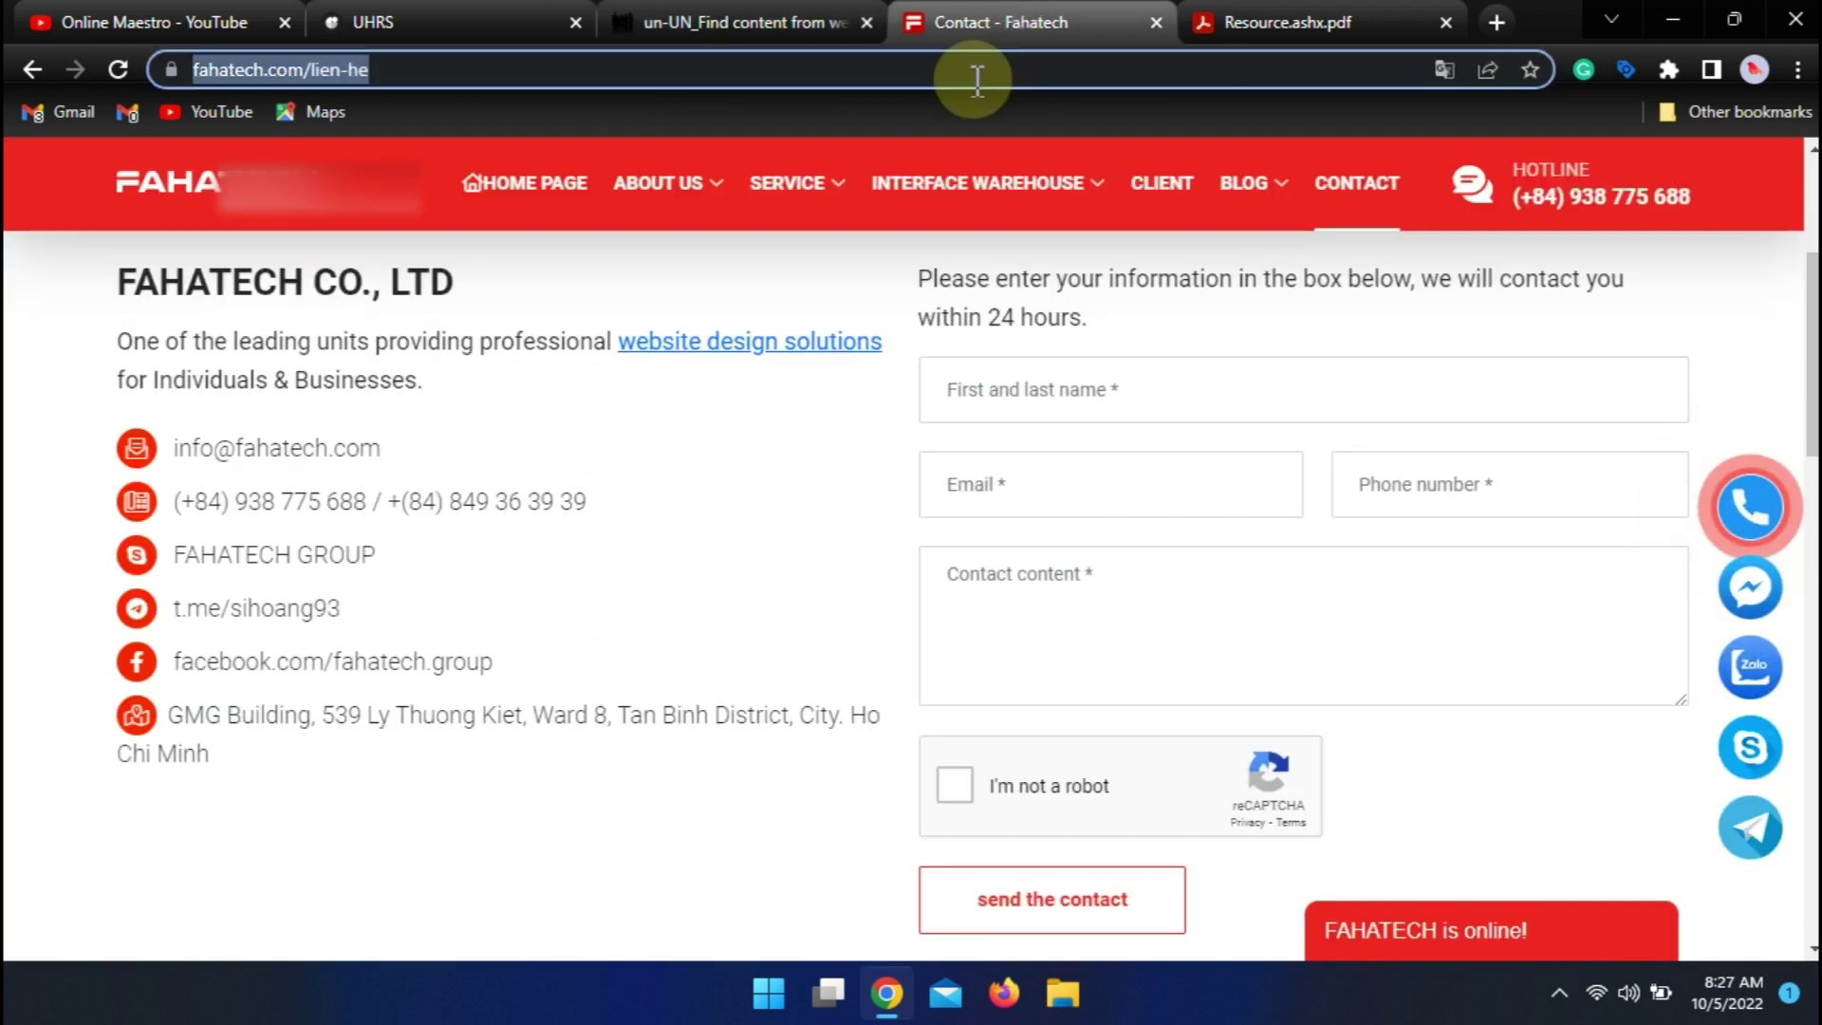
{"action": "left_click", "coordinate": [759, 21]}
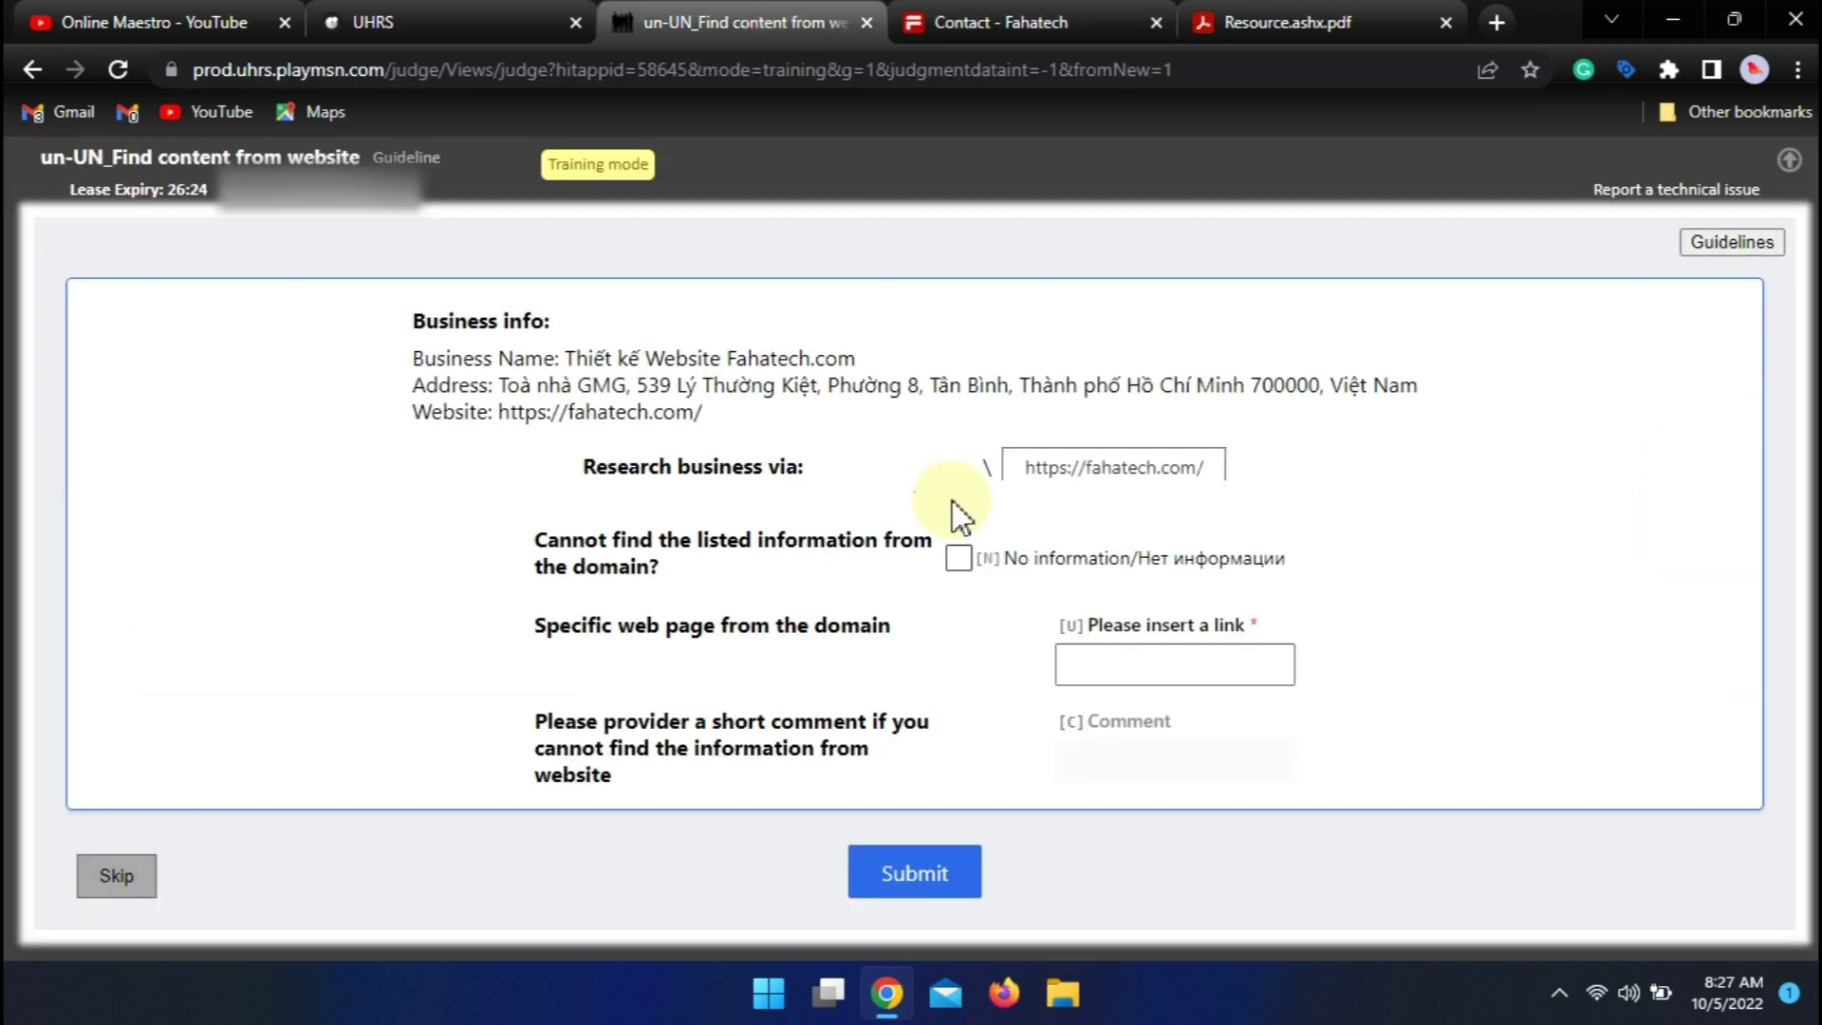
{"action": "left_click", "coordinate": [1106, 659]}
{"action": "key", "text": "ctrl+v"}
{"action": "left_click", "coordinate": [928, 875]}
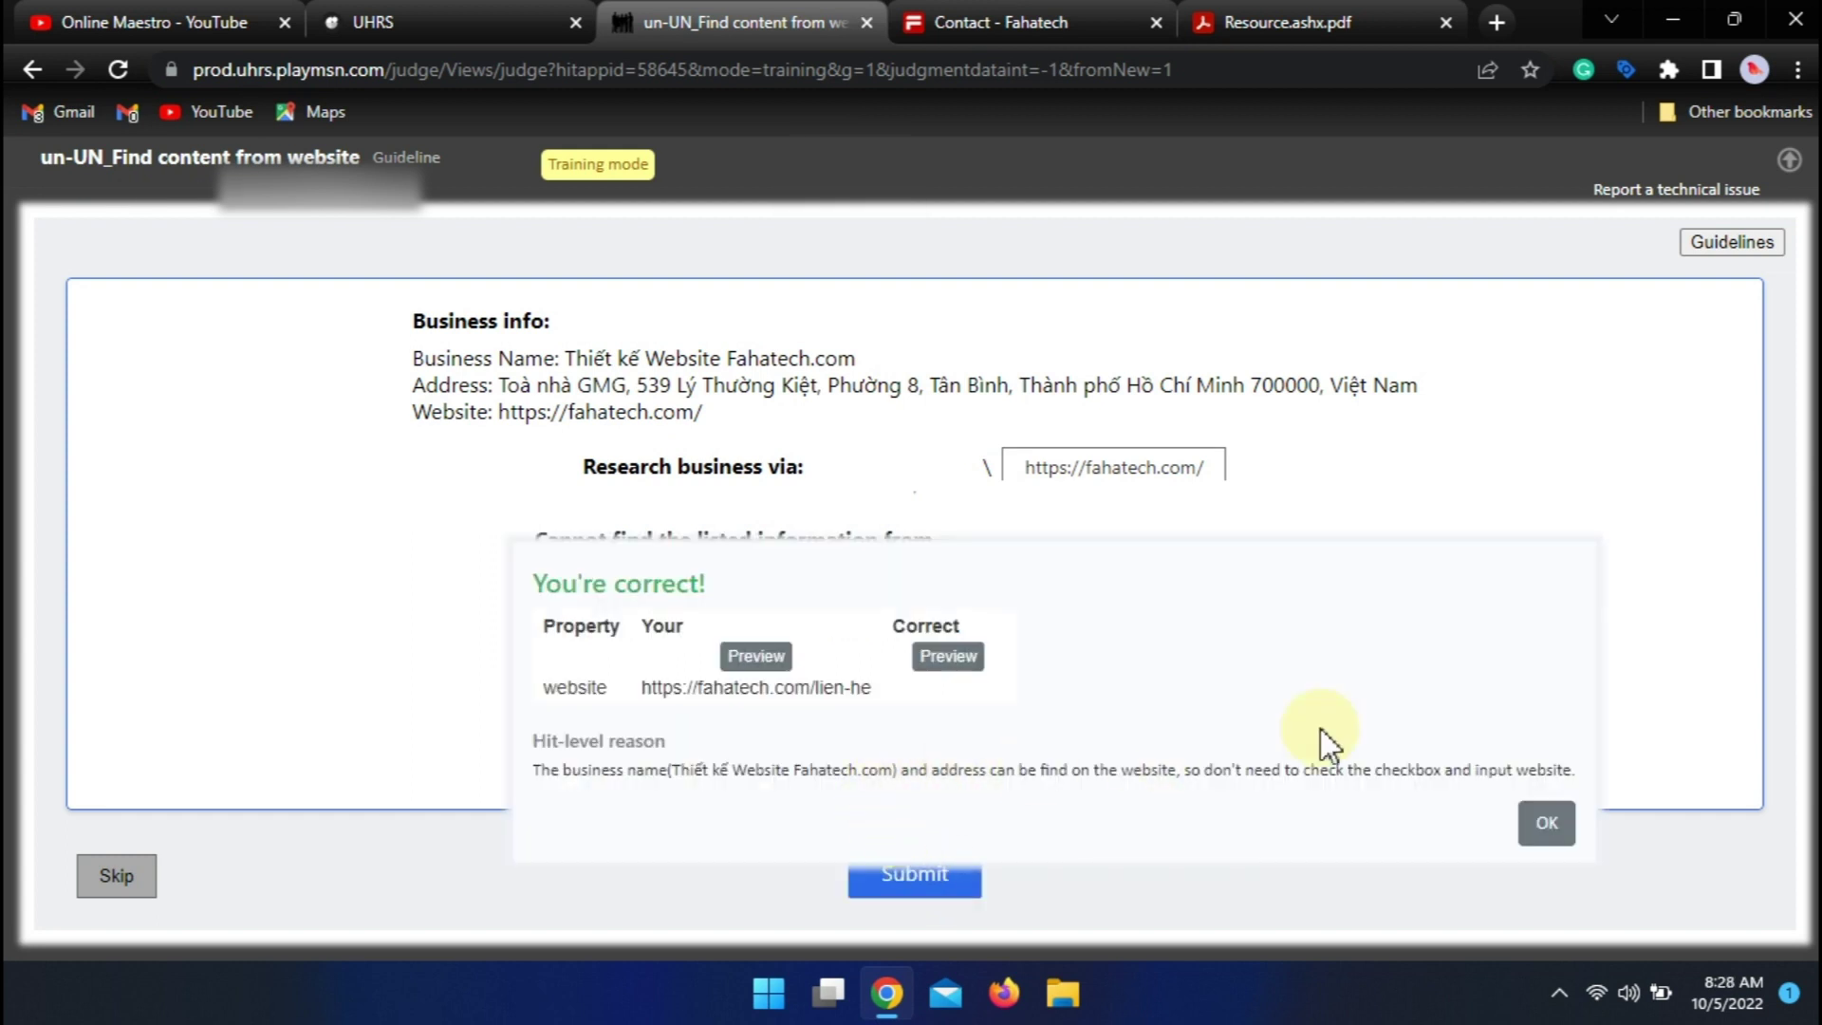
{"action": "left_click", "coordinate": [1544, 821]}
{"action": "left_click", "coordinate": [1167, 472]}
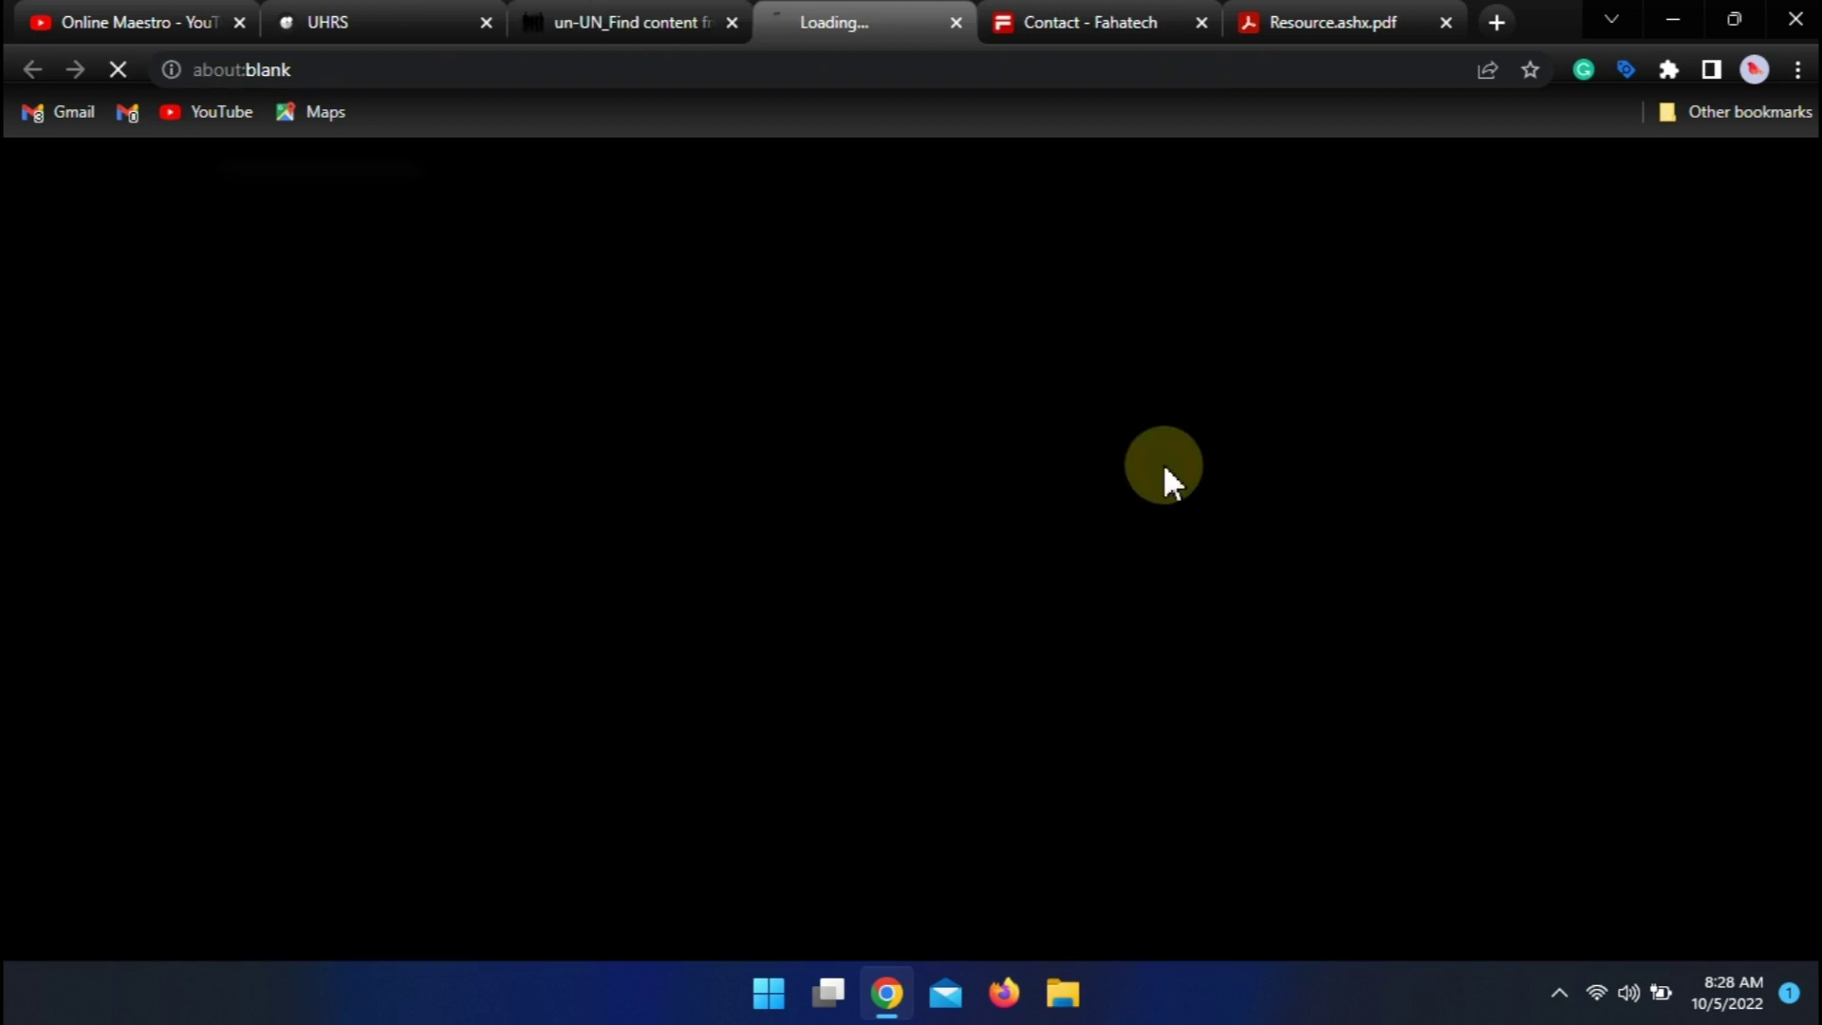
{"action": "left_click", "coordinate": [1201, 23]}
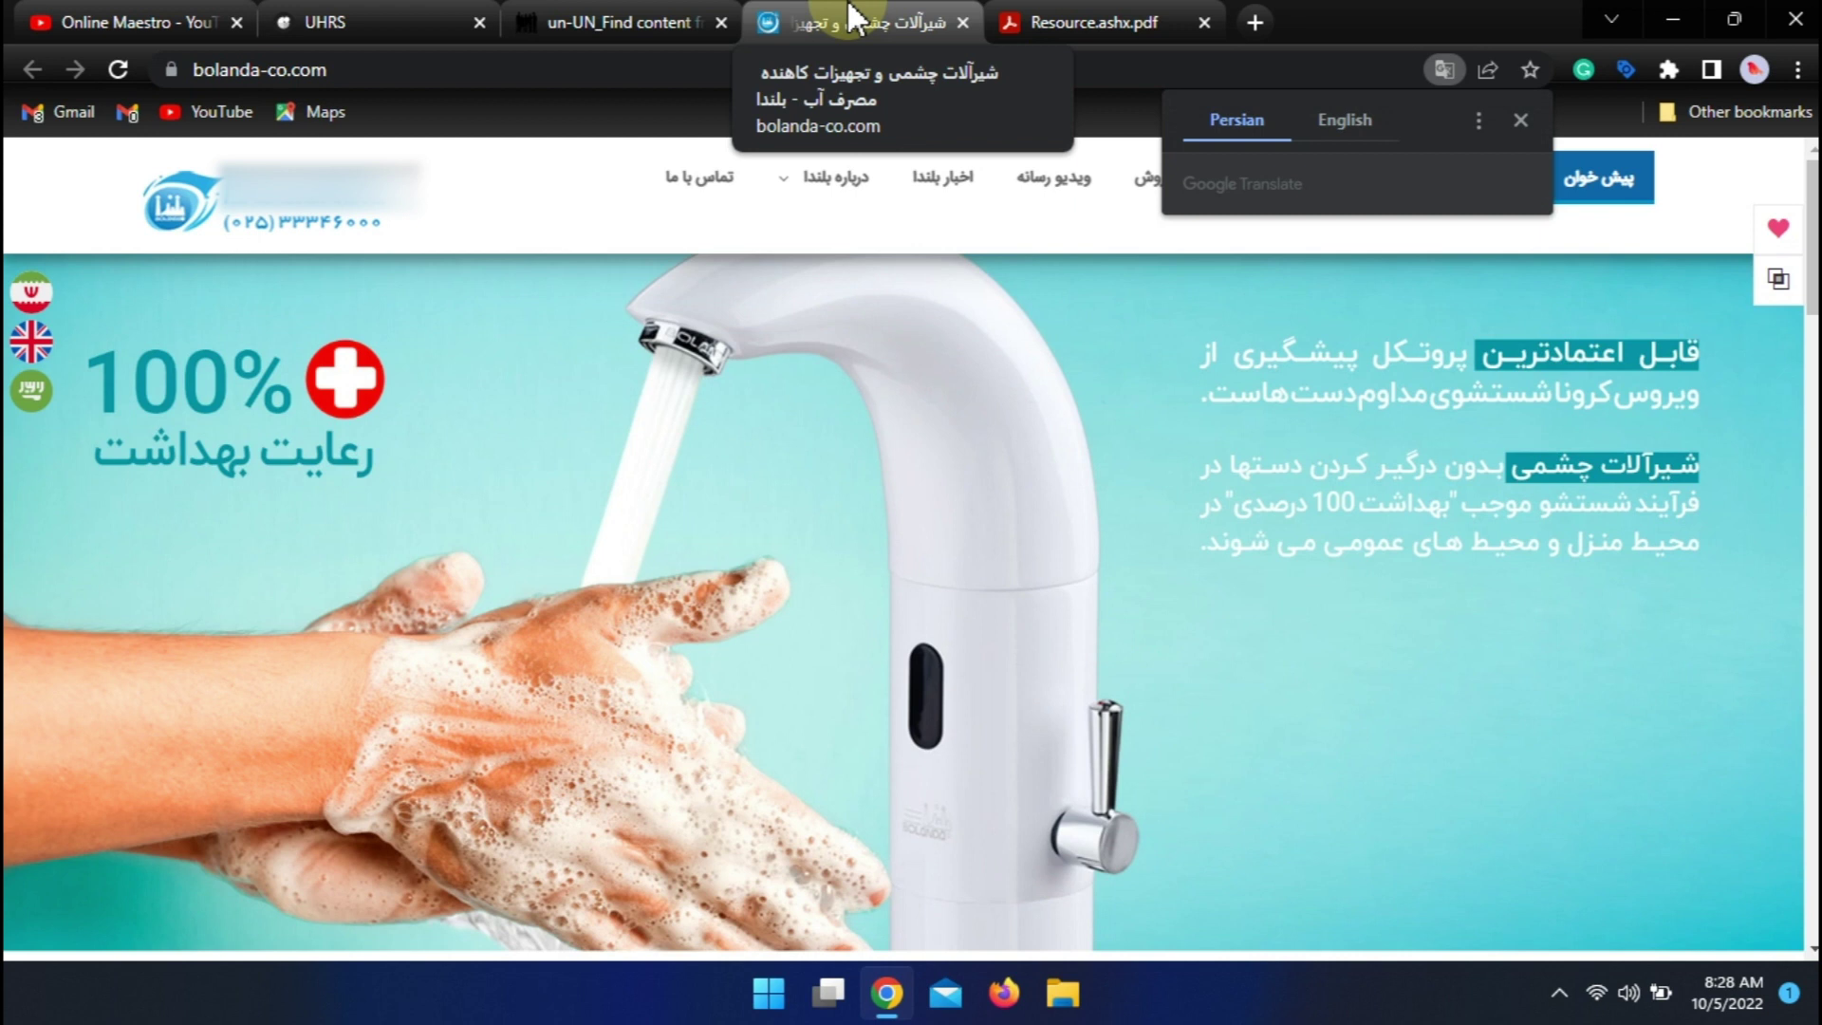
{"action": "left_click", "coordinate": [630, 21]}
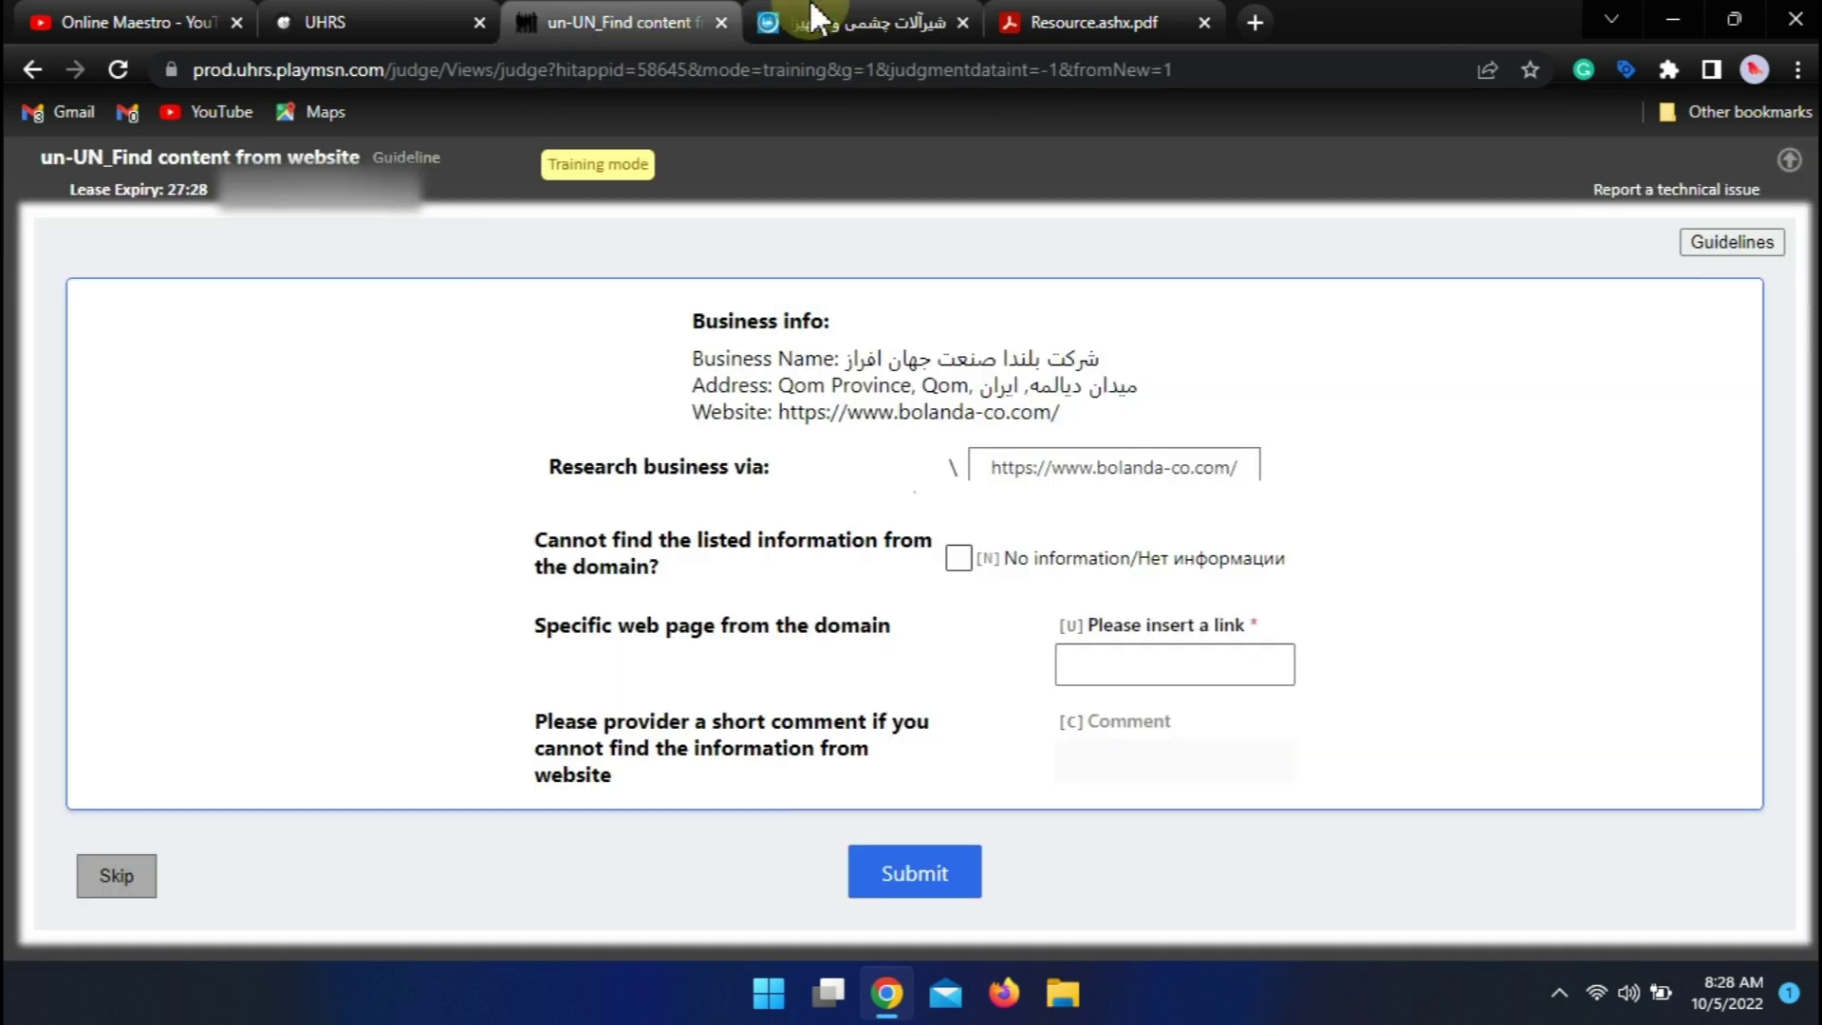
- Translate the Bolanda home page from Persian into English
{"action": "left_click", "coordinate": [859, 21]}
{"action": "left_click", "coordinate": [1443, 69]}
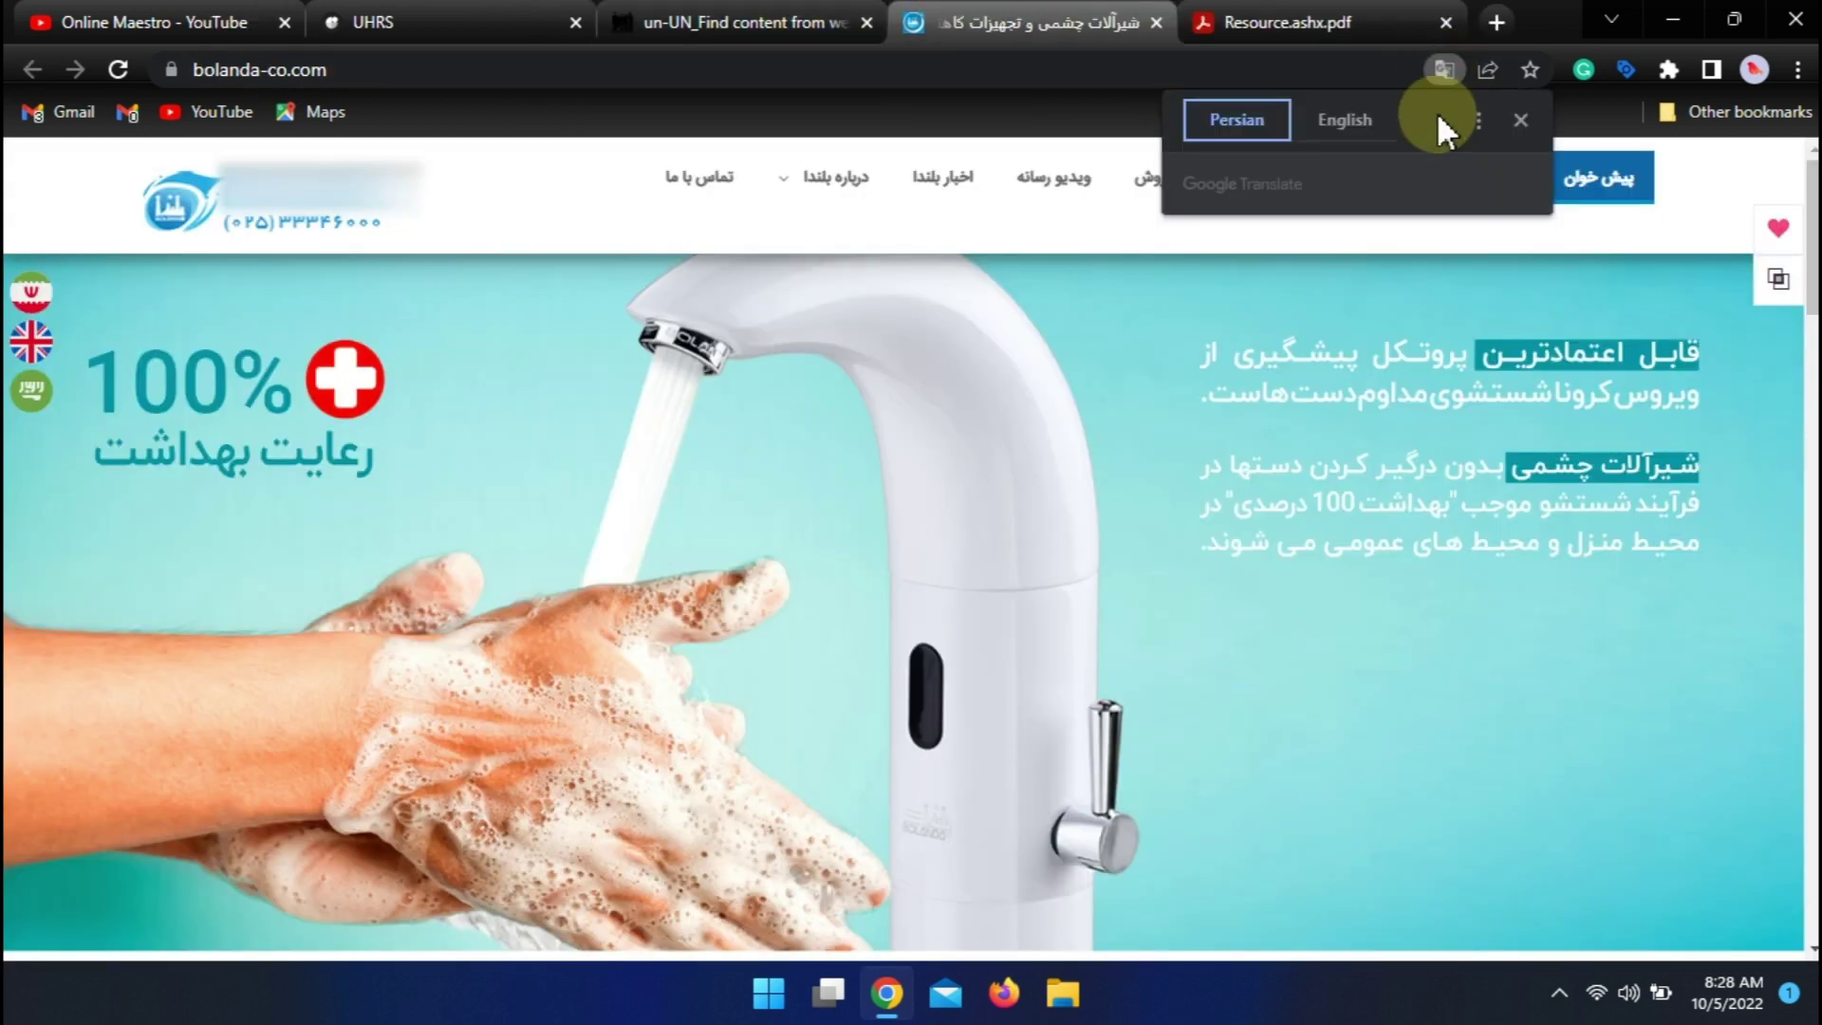
{"action": "left_click", "coordinate": [1363, 117]}
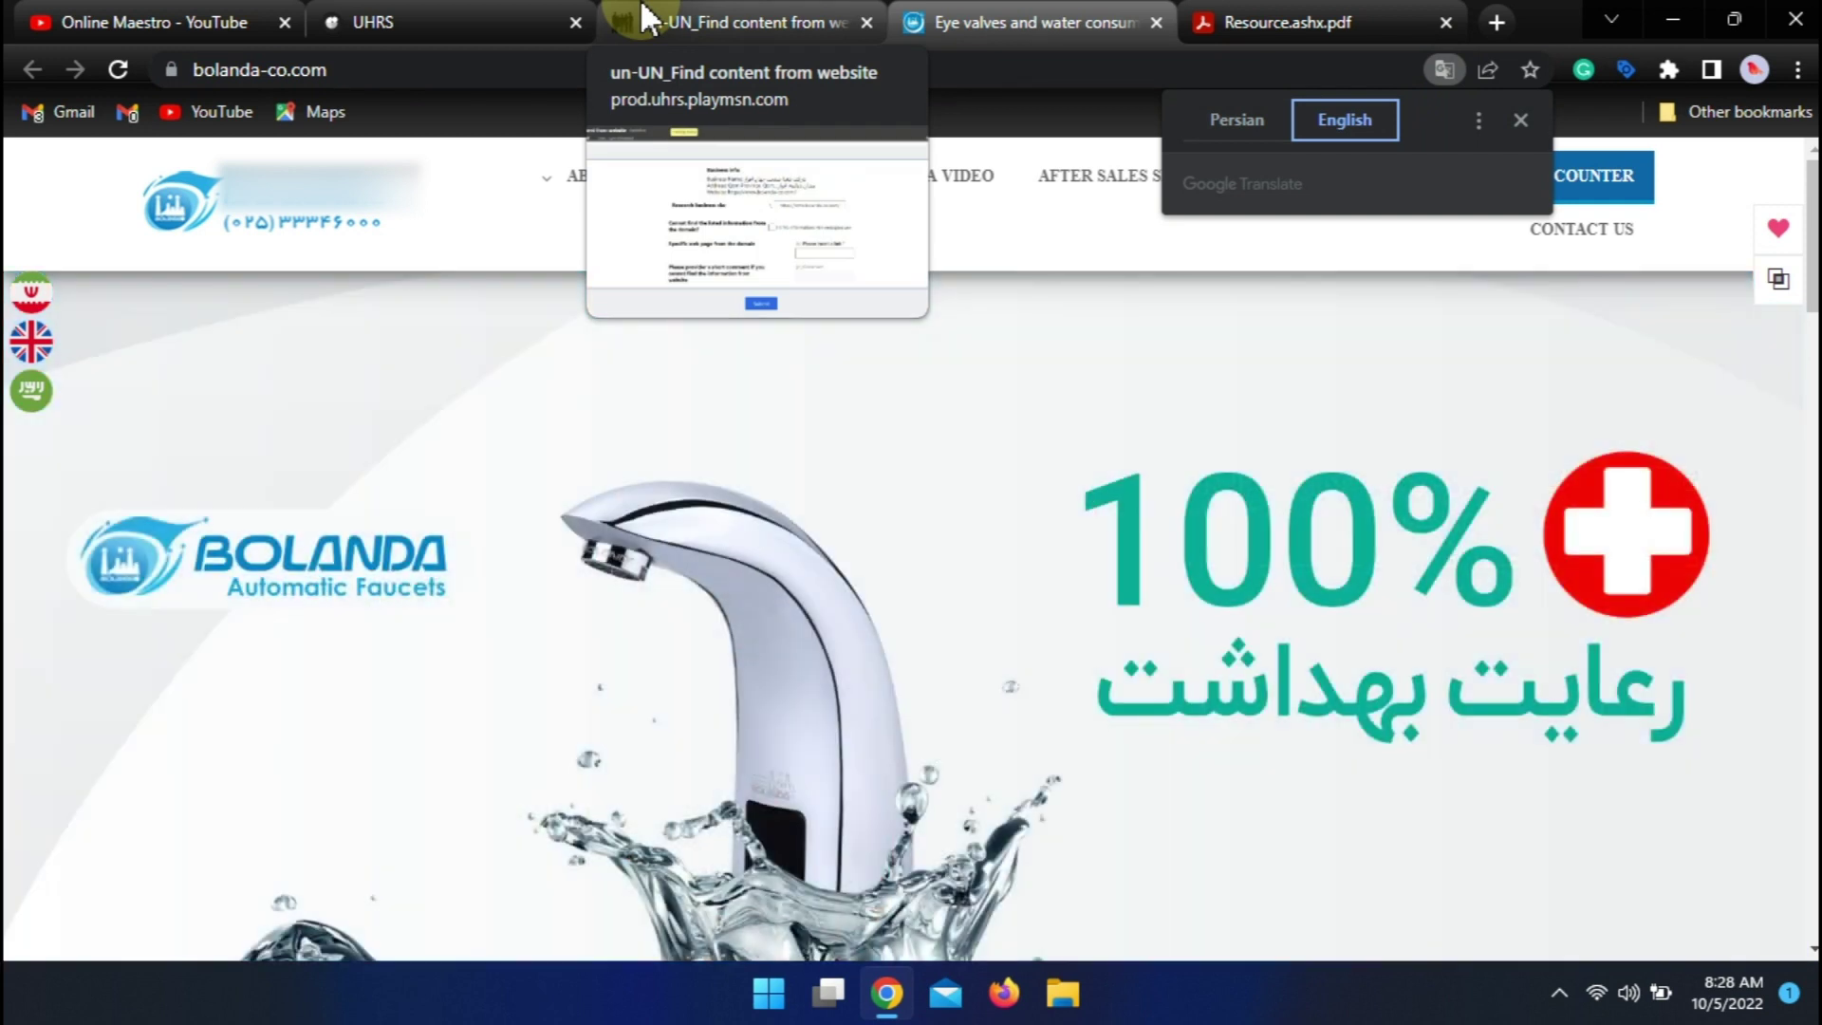
- Review the task's business info and find the company address in the Bolanda home page's footer
{"action": "left_click", "coordinate": [646, 18]}
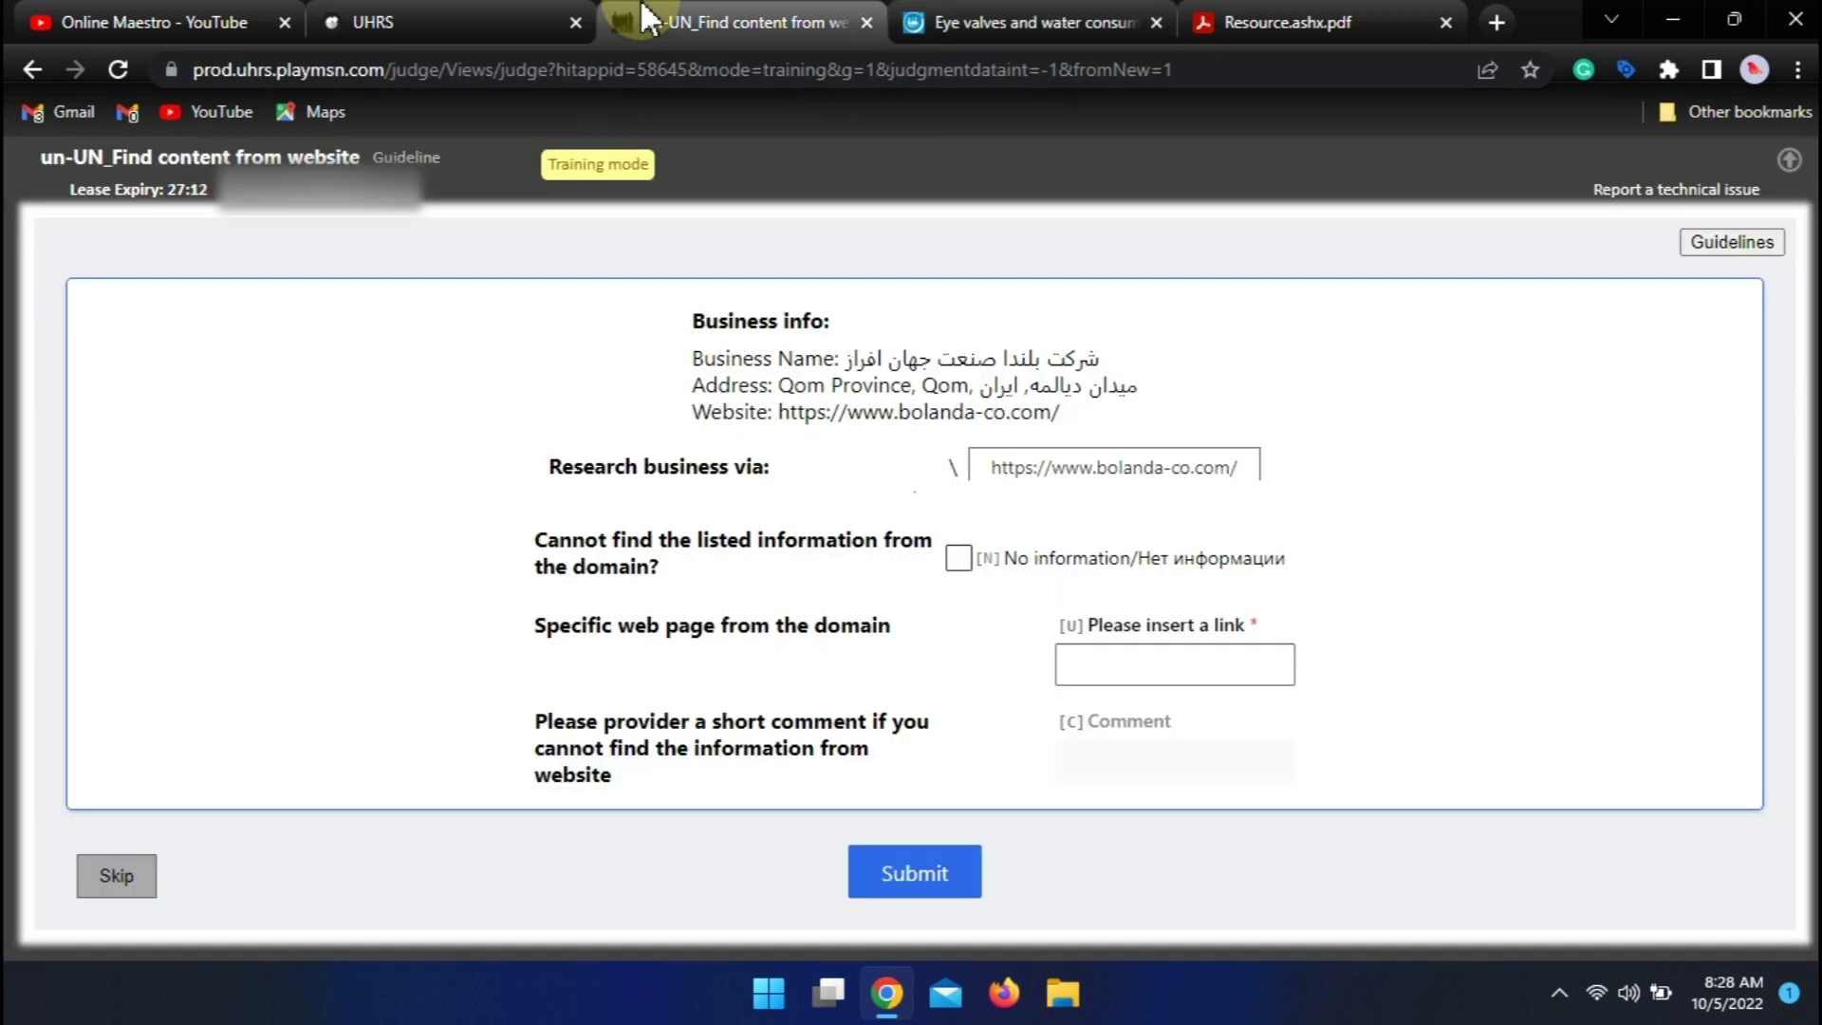
{"action": "left_click", "coordinate": [966, 19]}
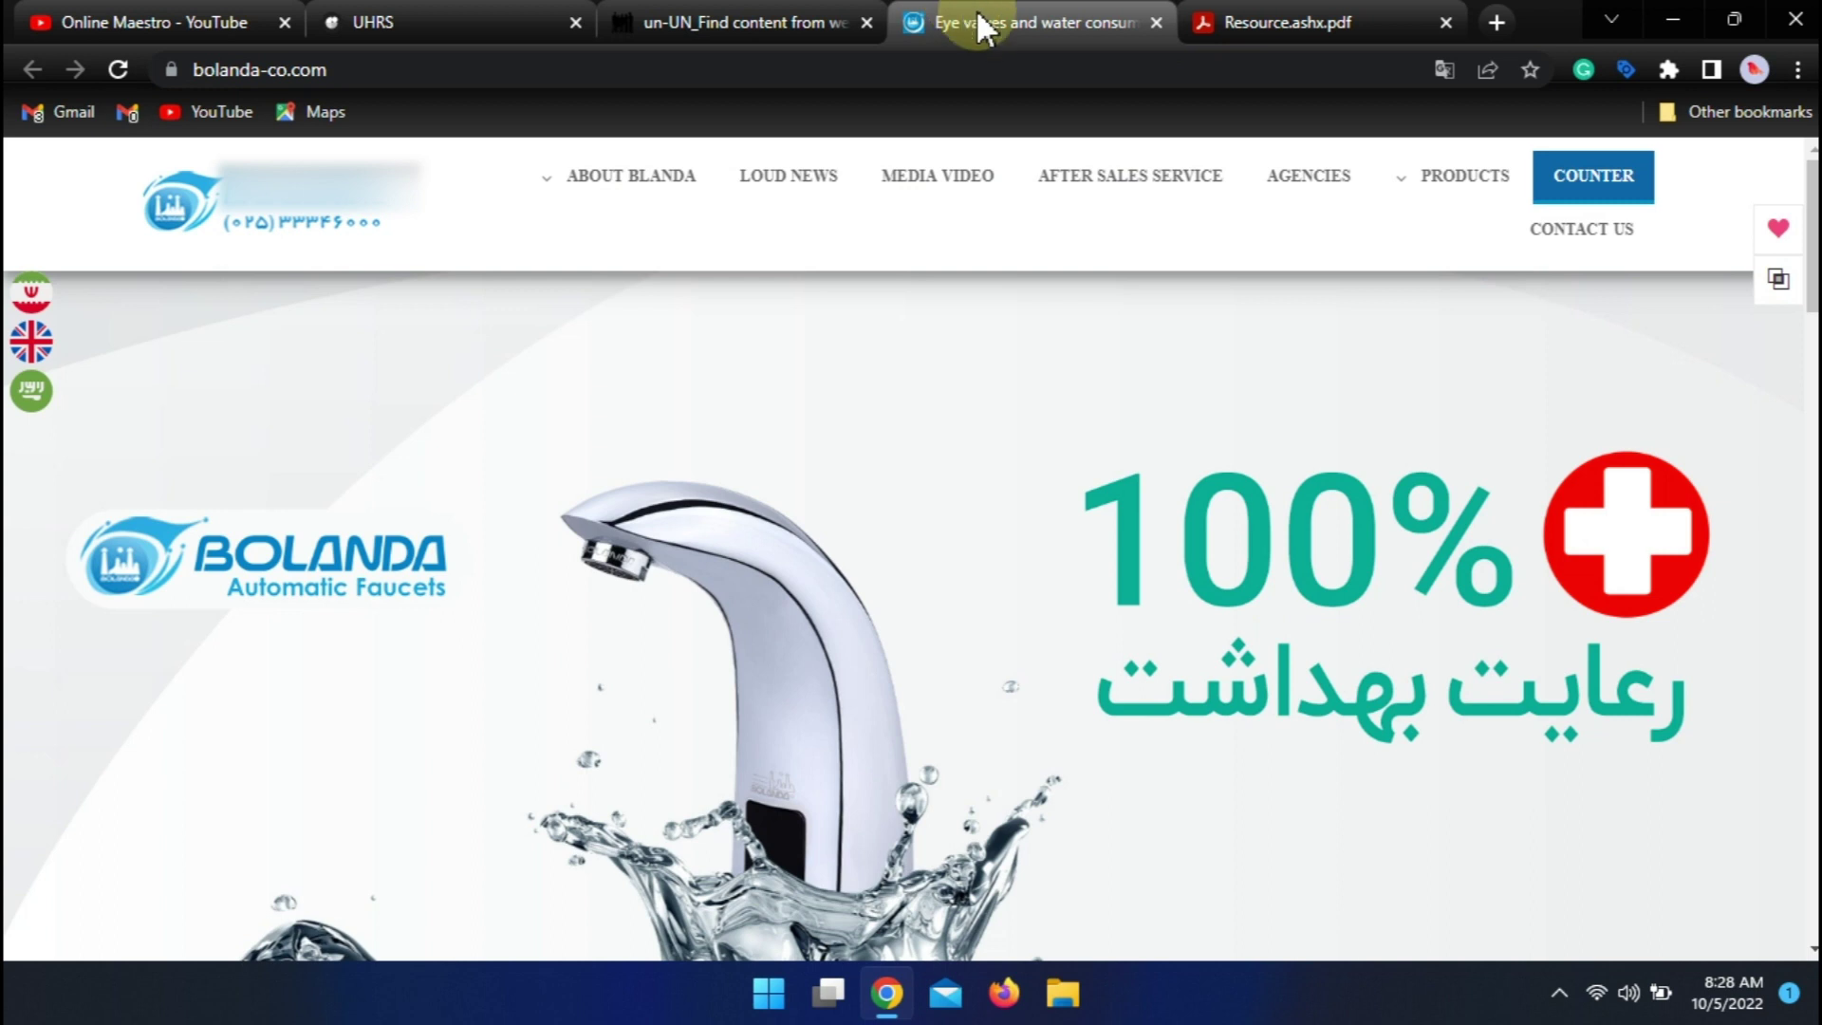
{"action": "scroll", "coordinate": [911, 551], "scroll_direction": "down", "scroll_amount": 8}
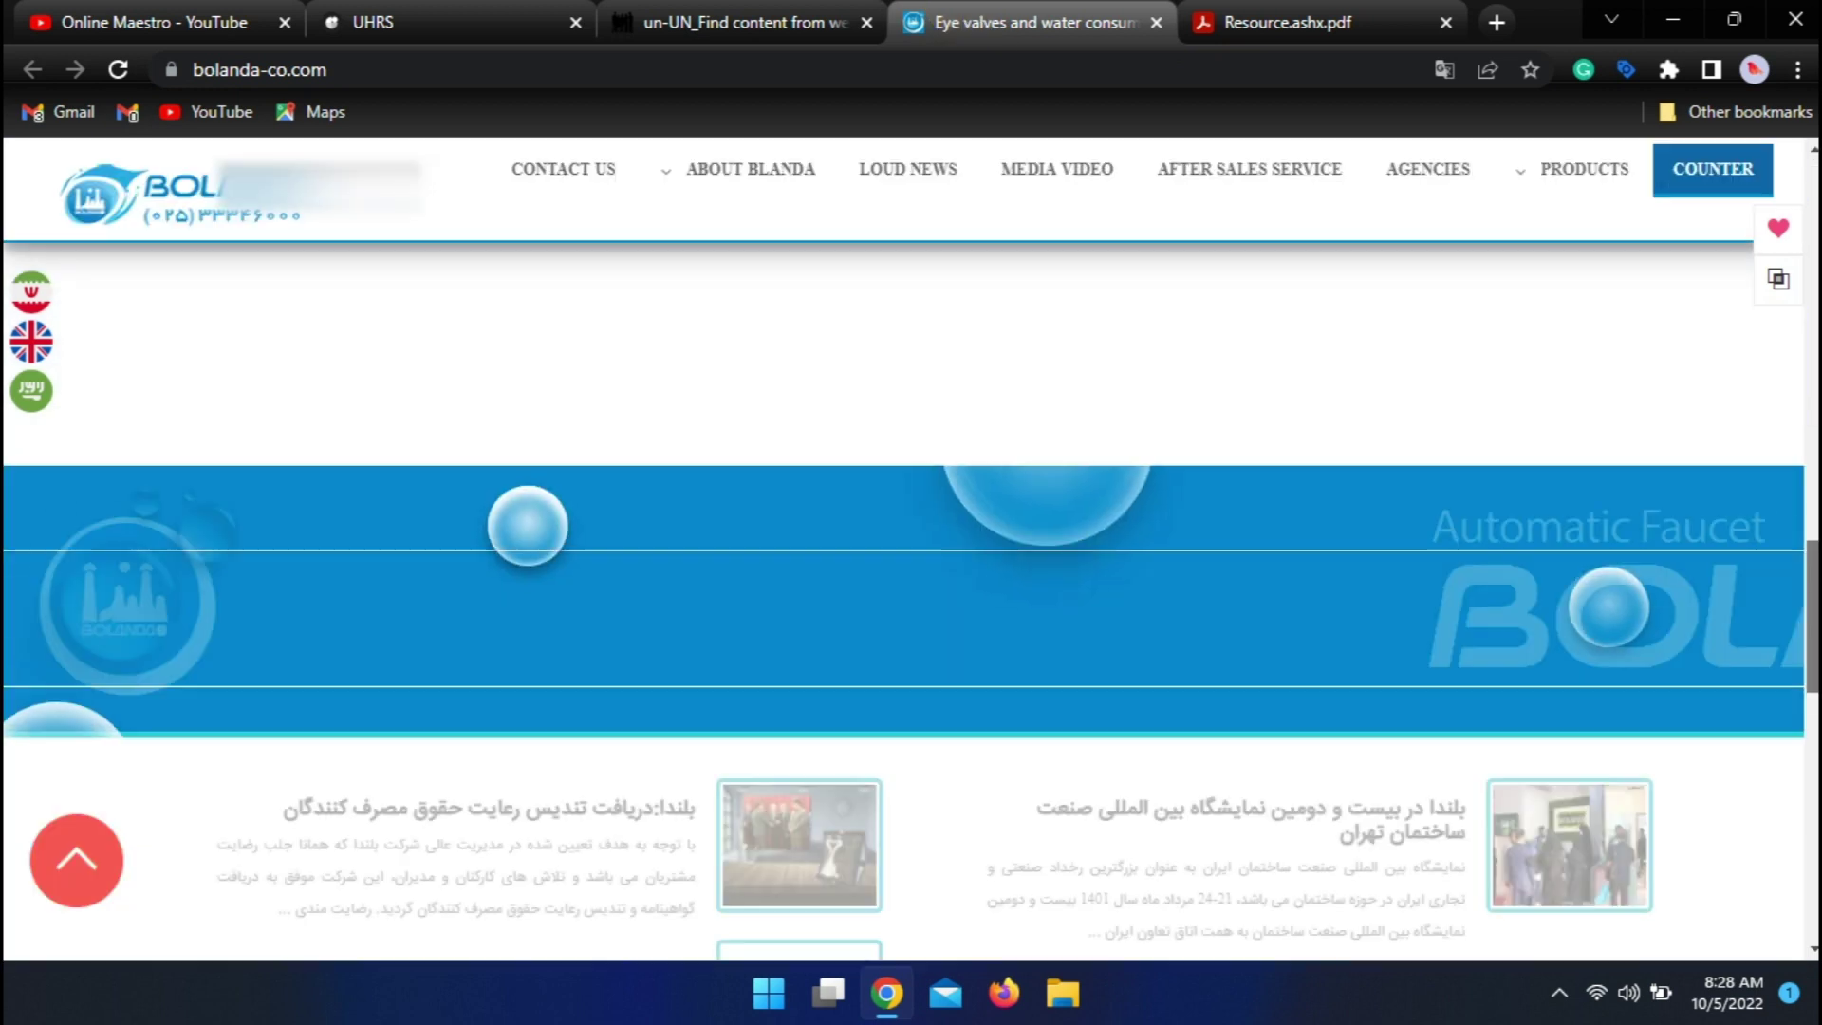
{"action": "scroll", "coordinate": [911, 578], "scroll_direction": "down", "scroll_amount": 10}
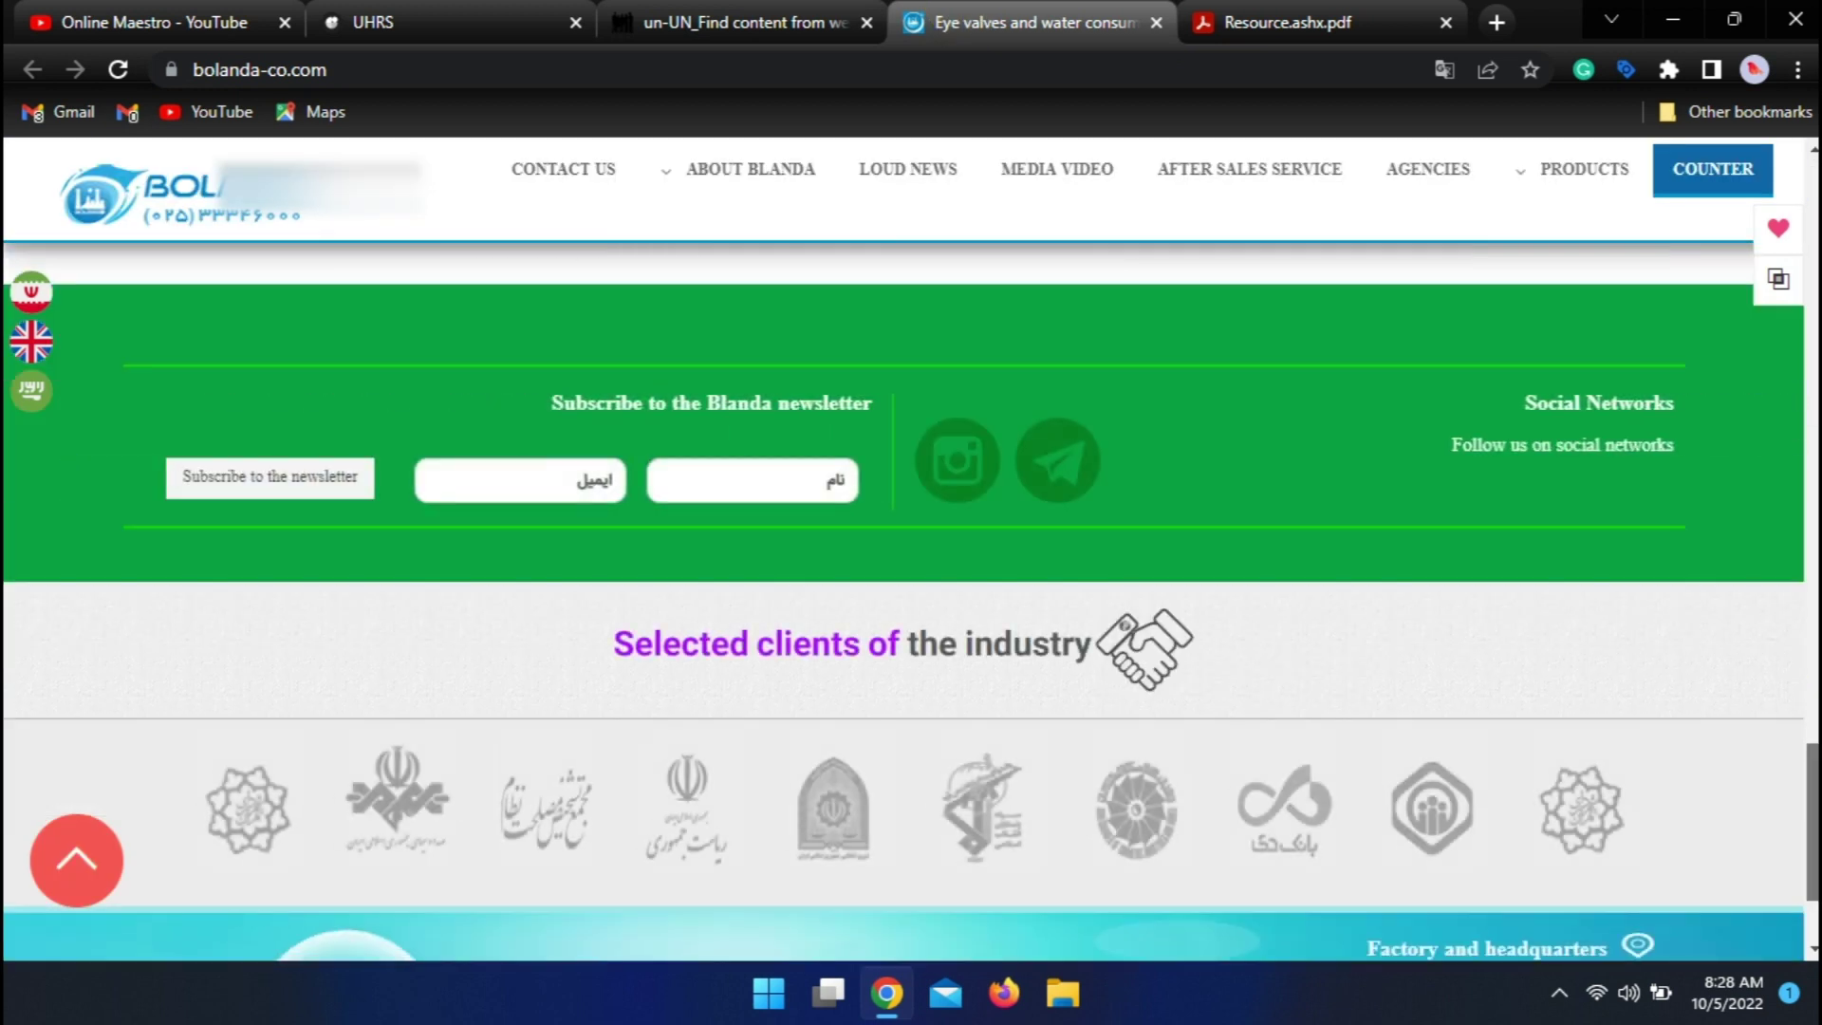
{"action": "scroll", "coordinate": [1489, 819], "scroll_direction": "down", "scroll_amount": 2}
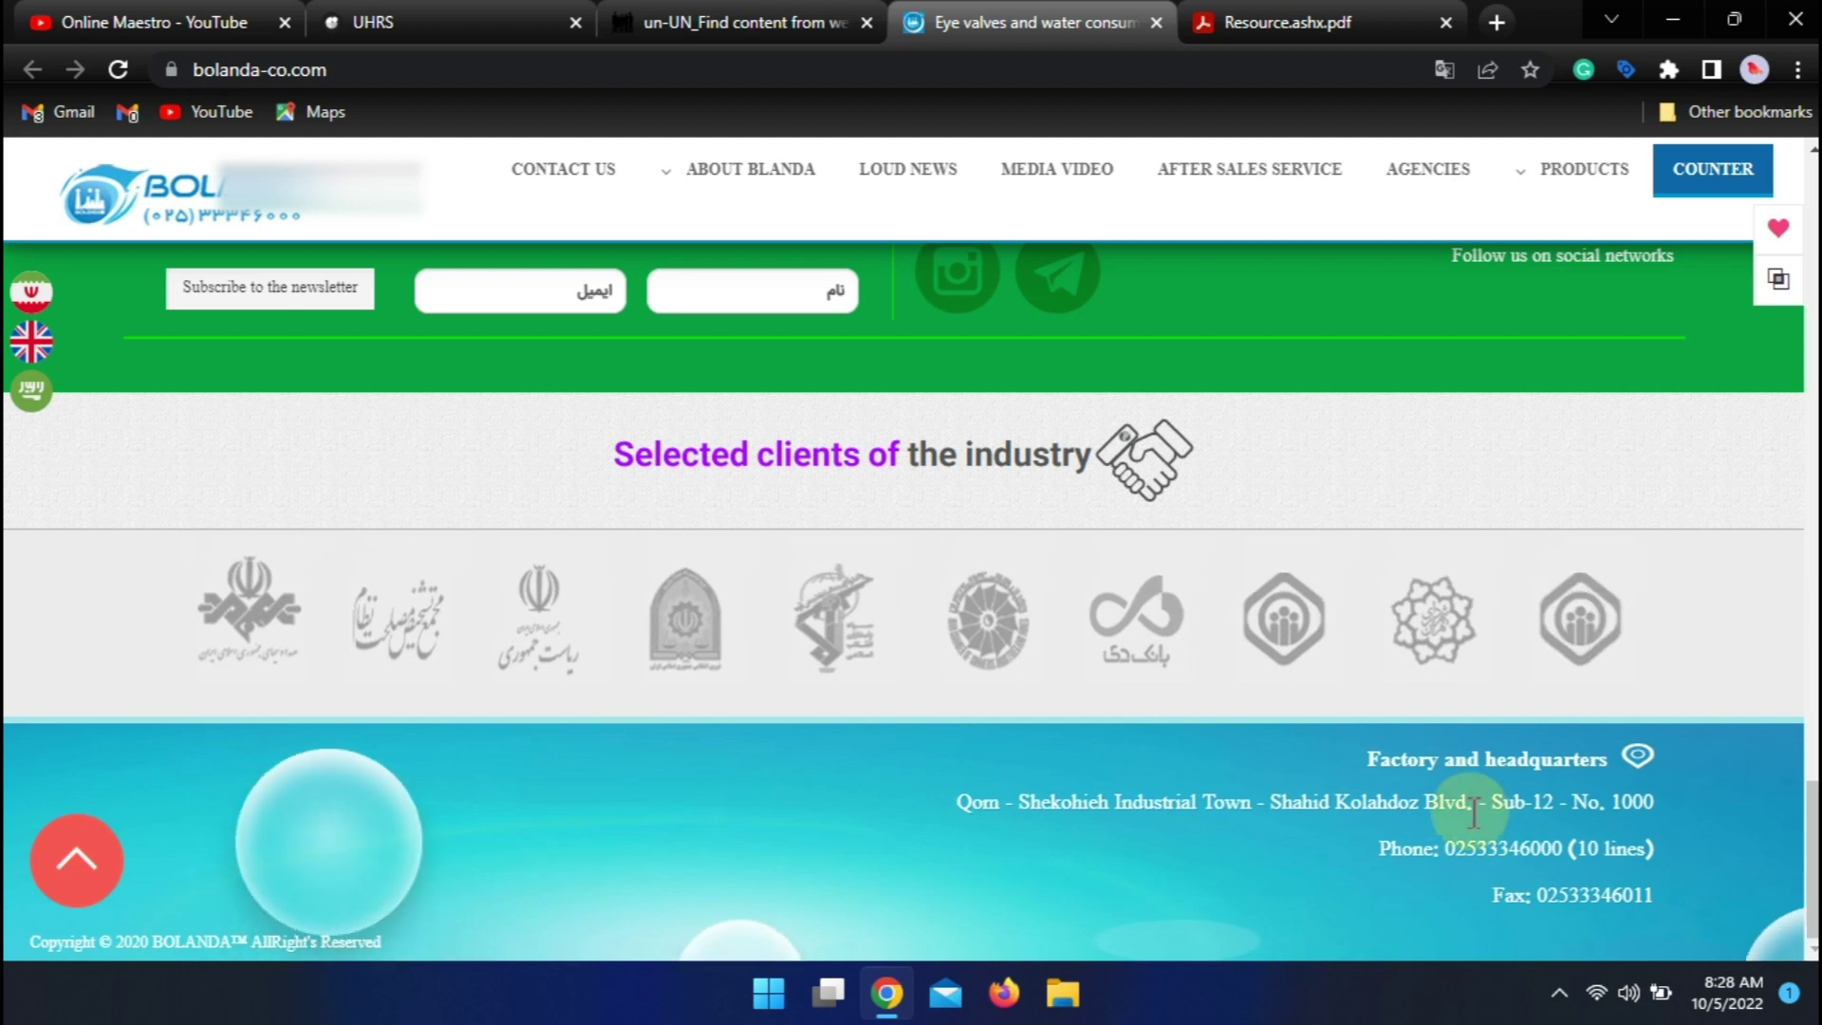
- Compare the factory and headquarters address in the Bolanda footer with the task's business name and address
{"action": "left_click", "coordinate": [736, 16]}
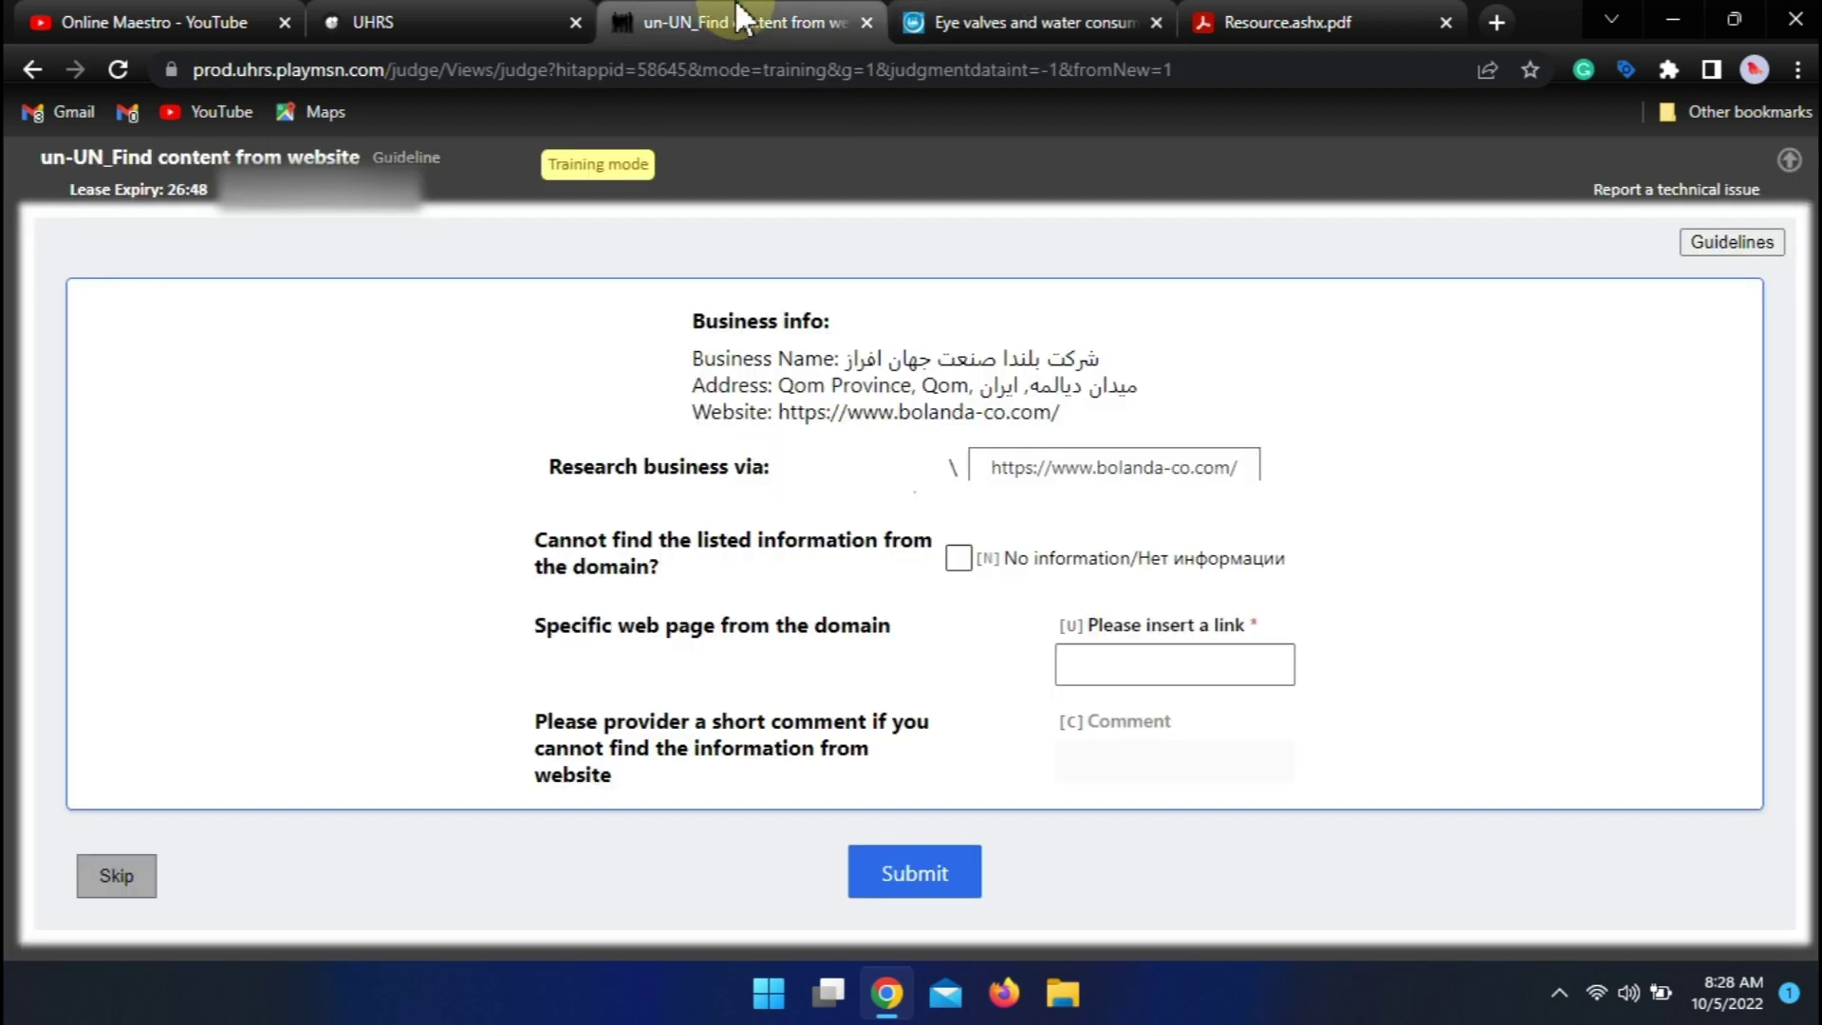
{"action": "left_click", "coordinate": [987, 19]}
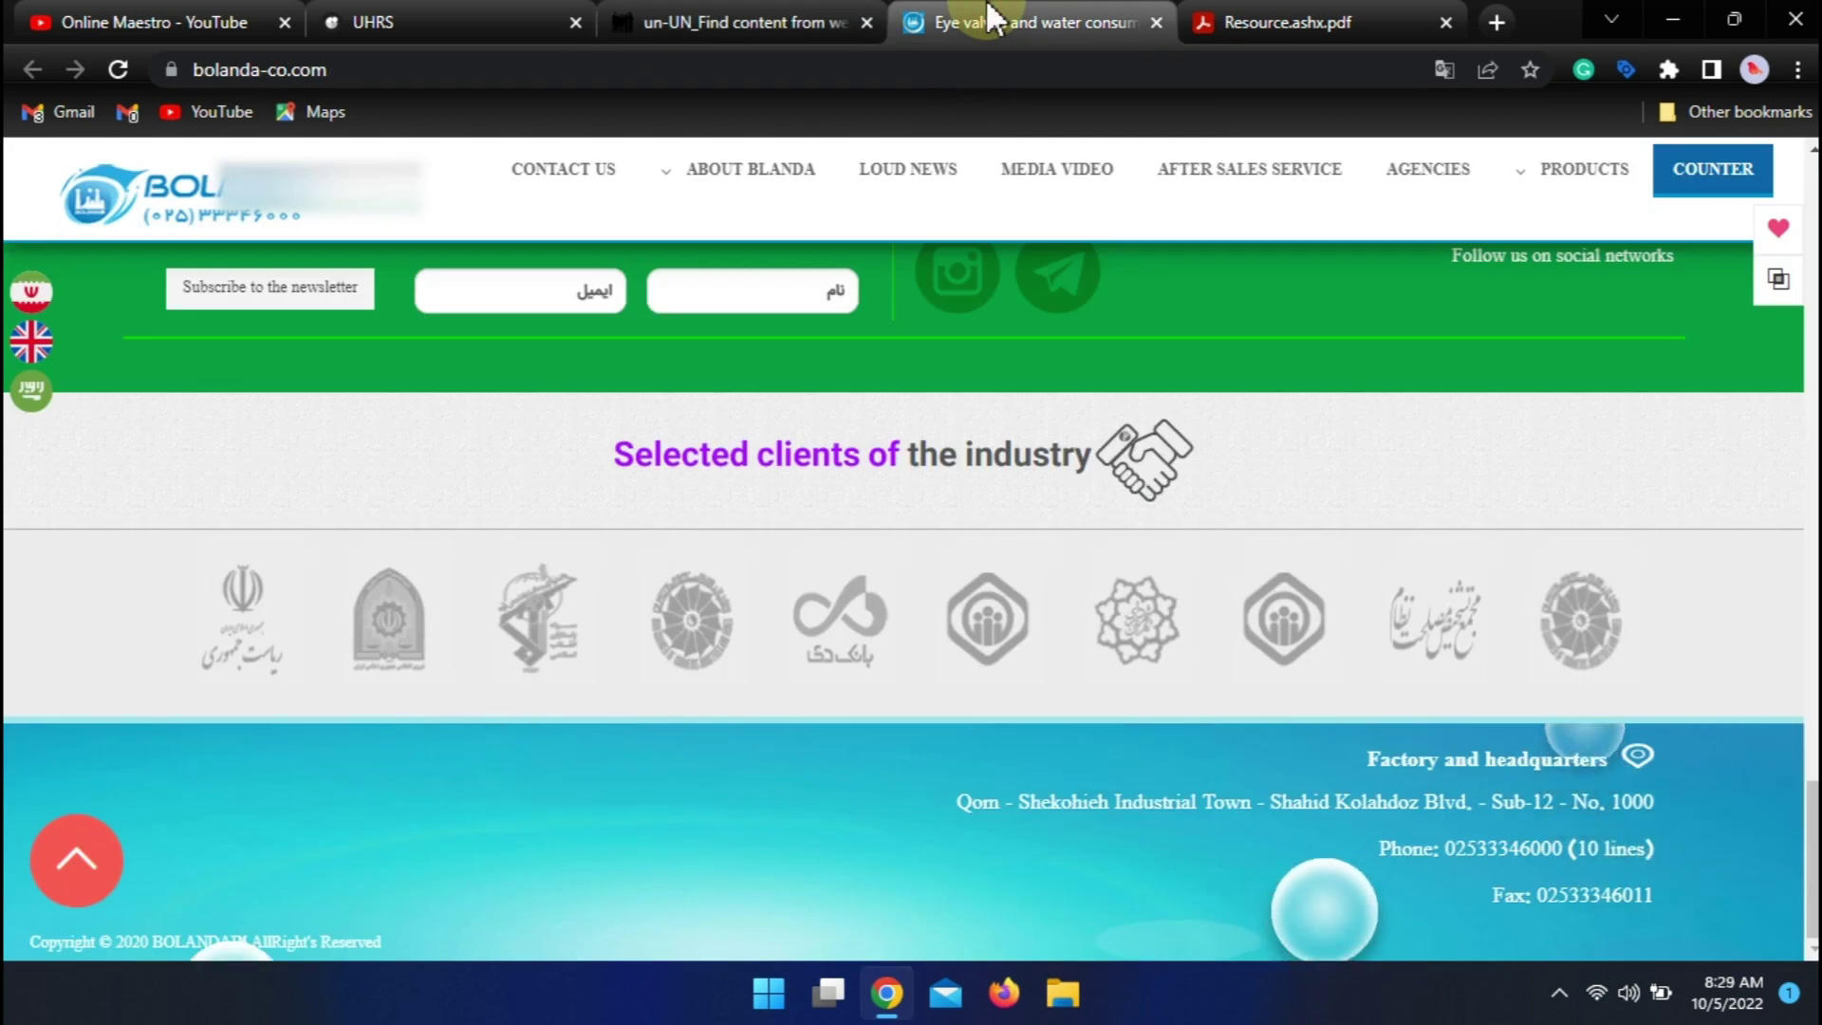
{"action": "left_click", "coordinate": [664, 17]}
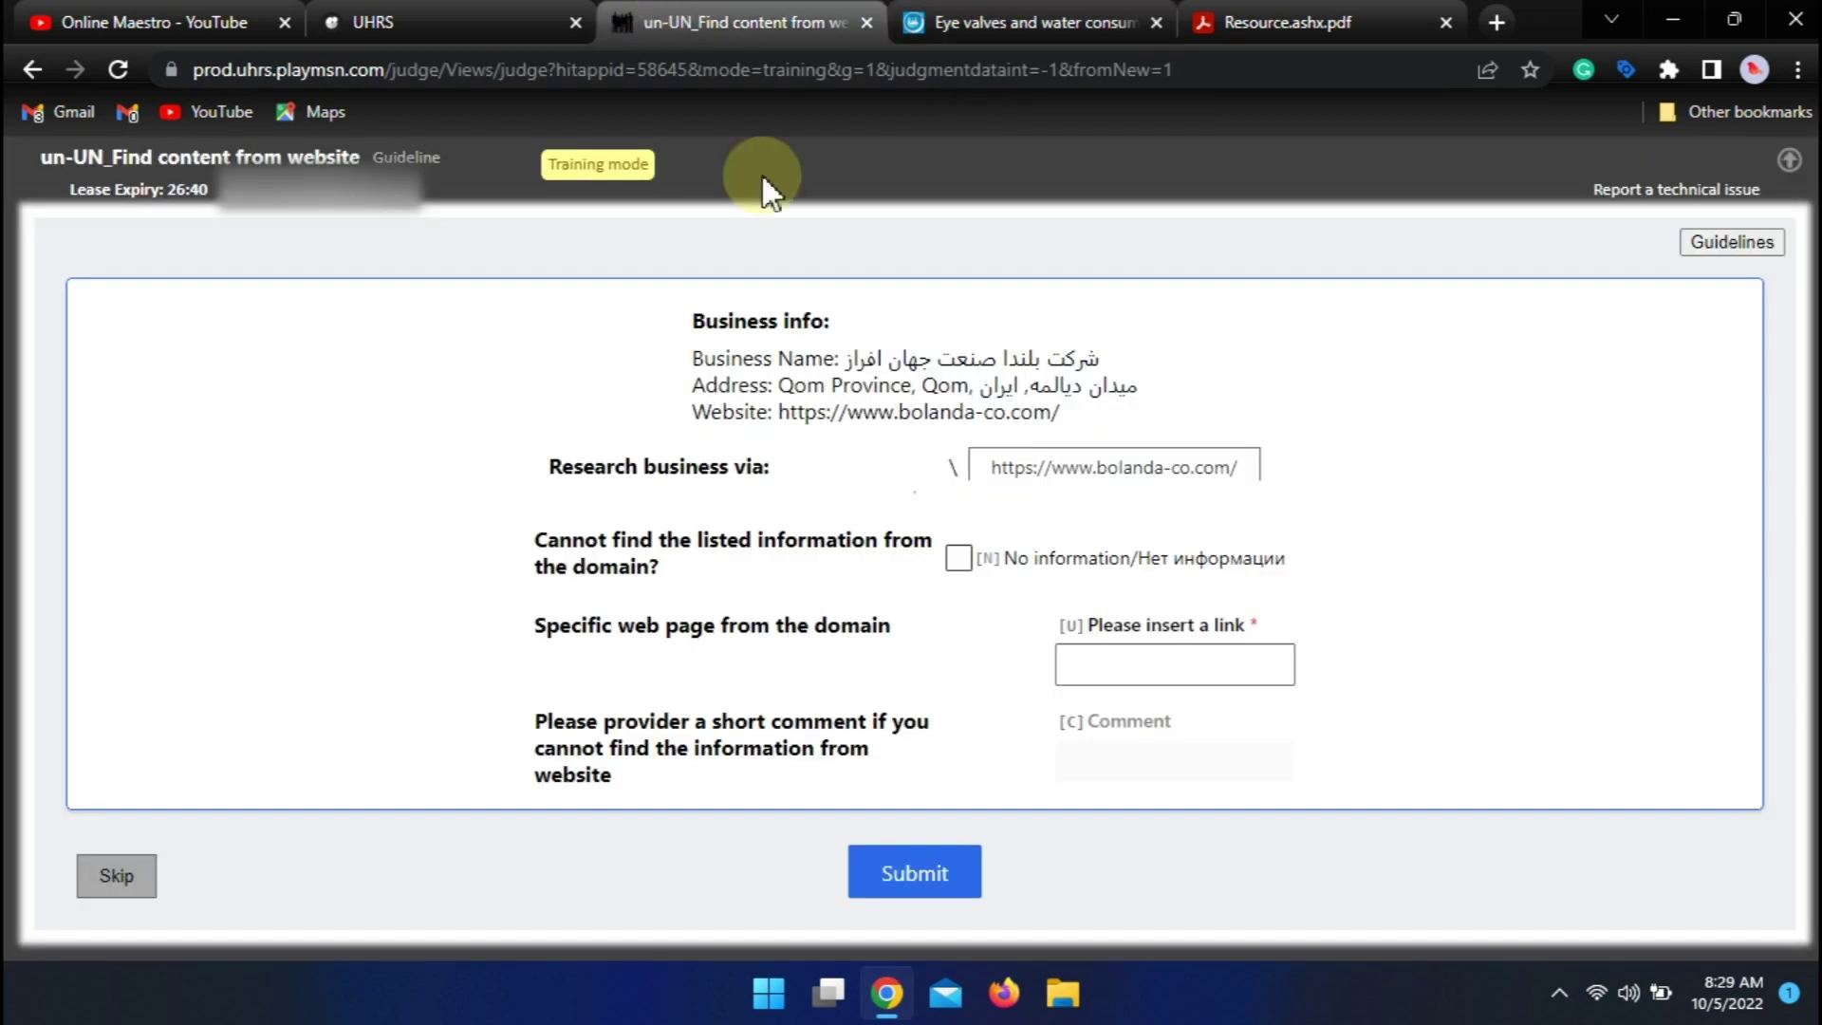
{"action": "left_click", "coordinate": [983, 21]}
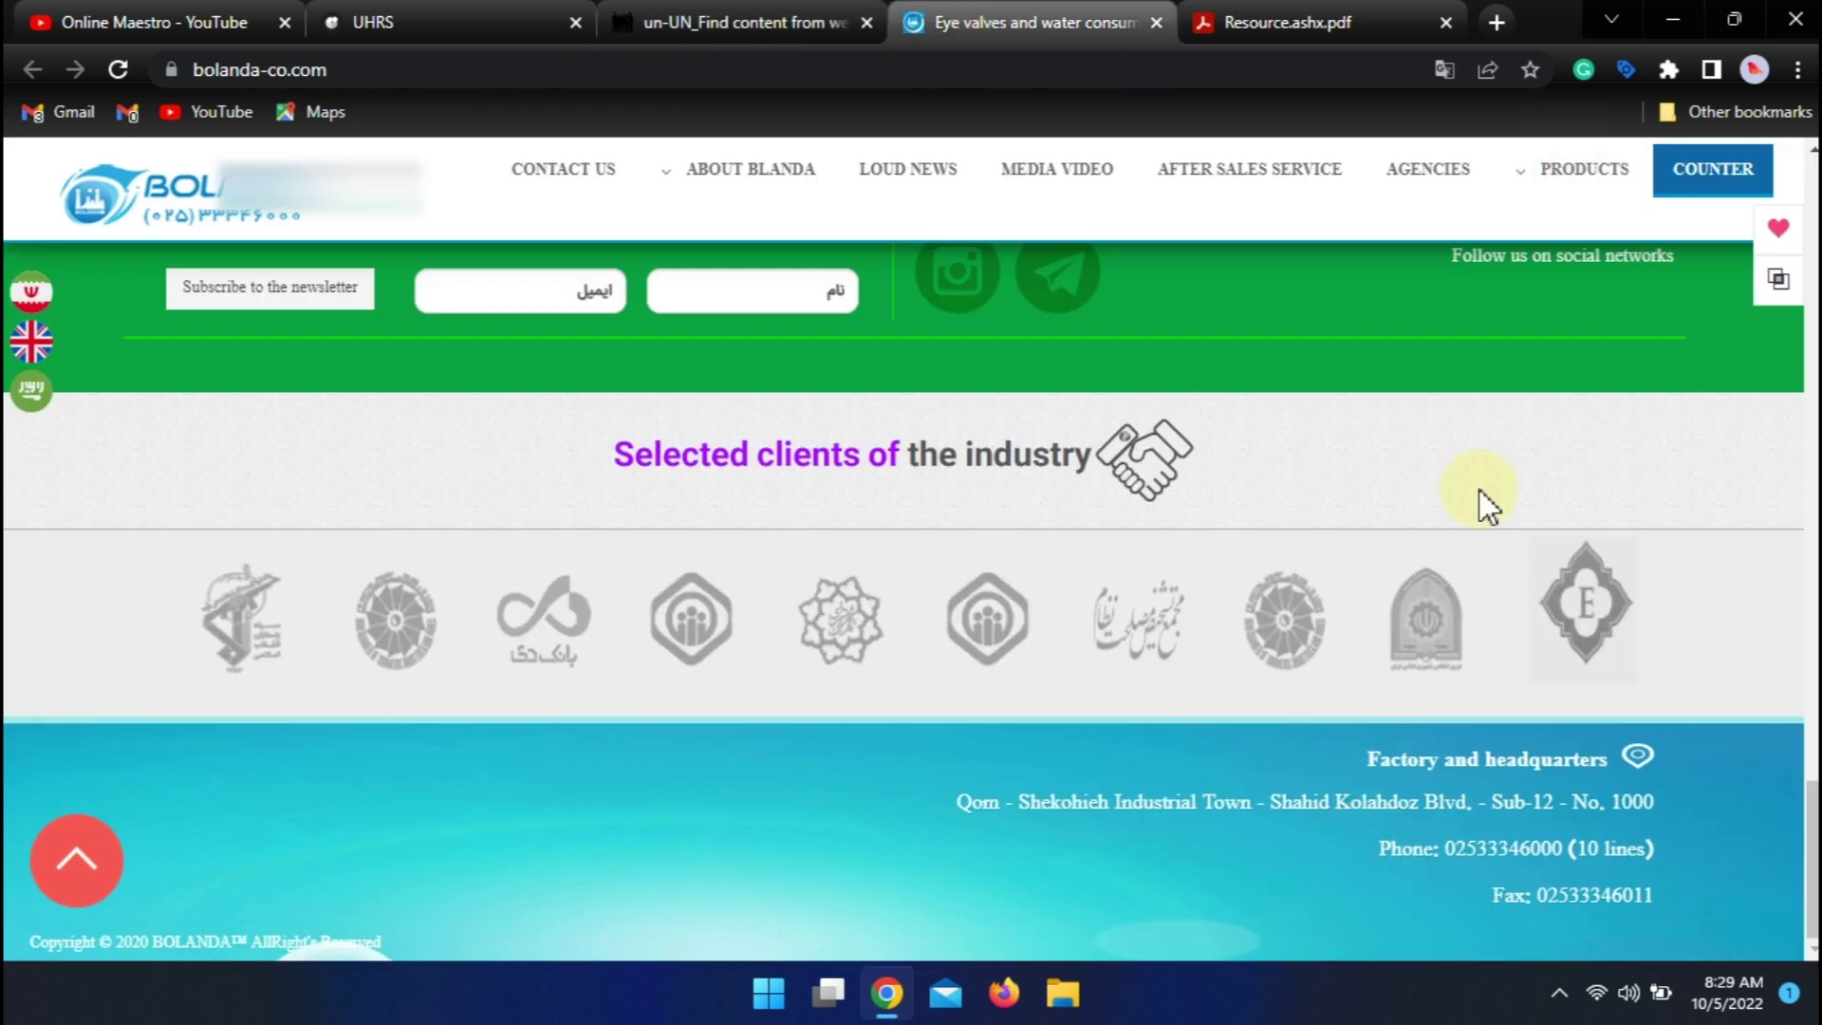
{"action": "left_click", "coordinate": [702, 21]}
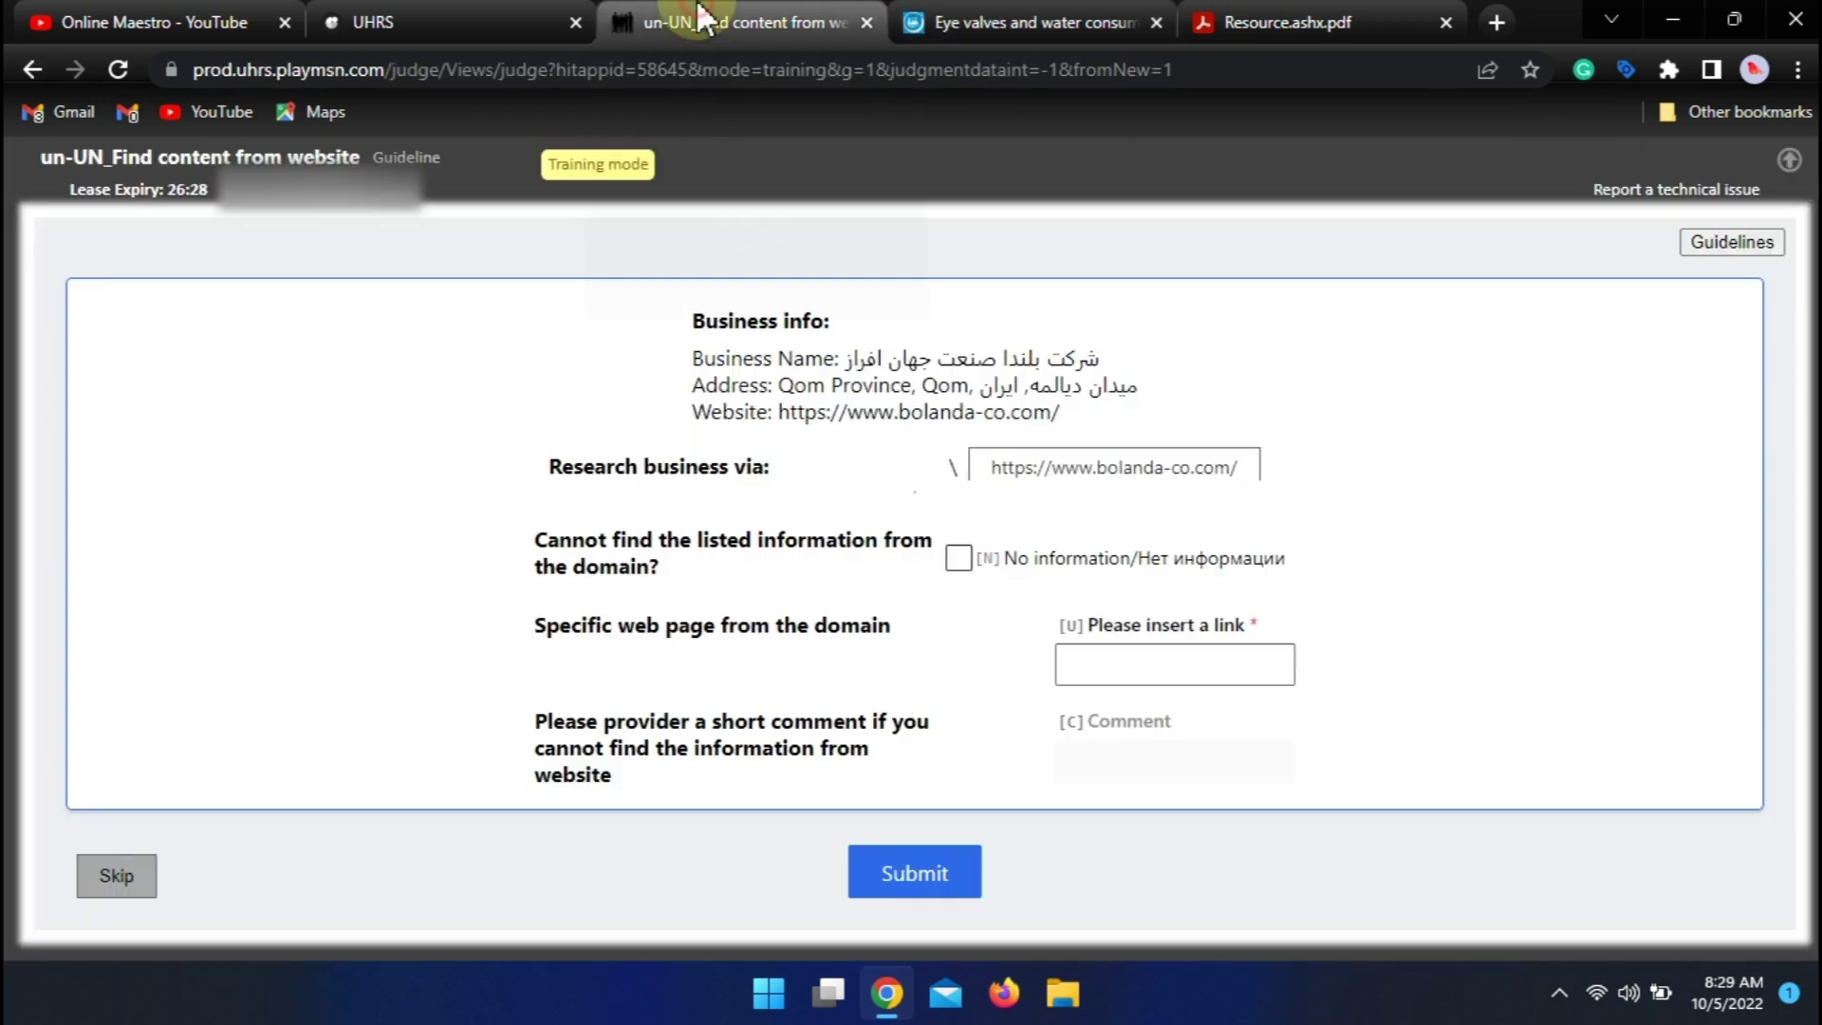
{"action": "left_click", "coordinate": [1004, 17]}
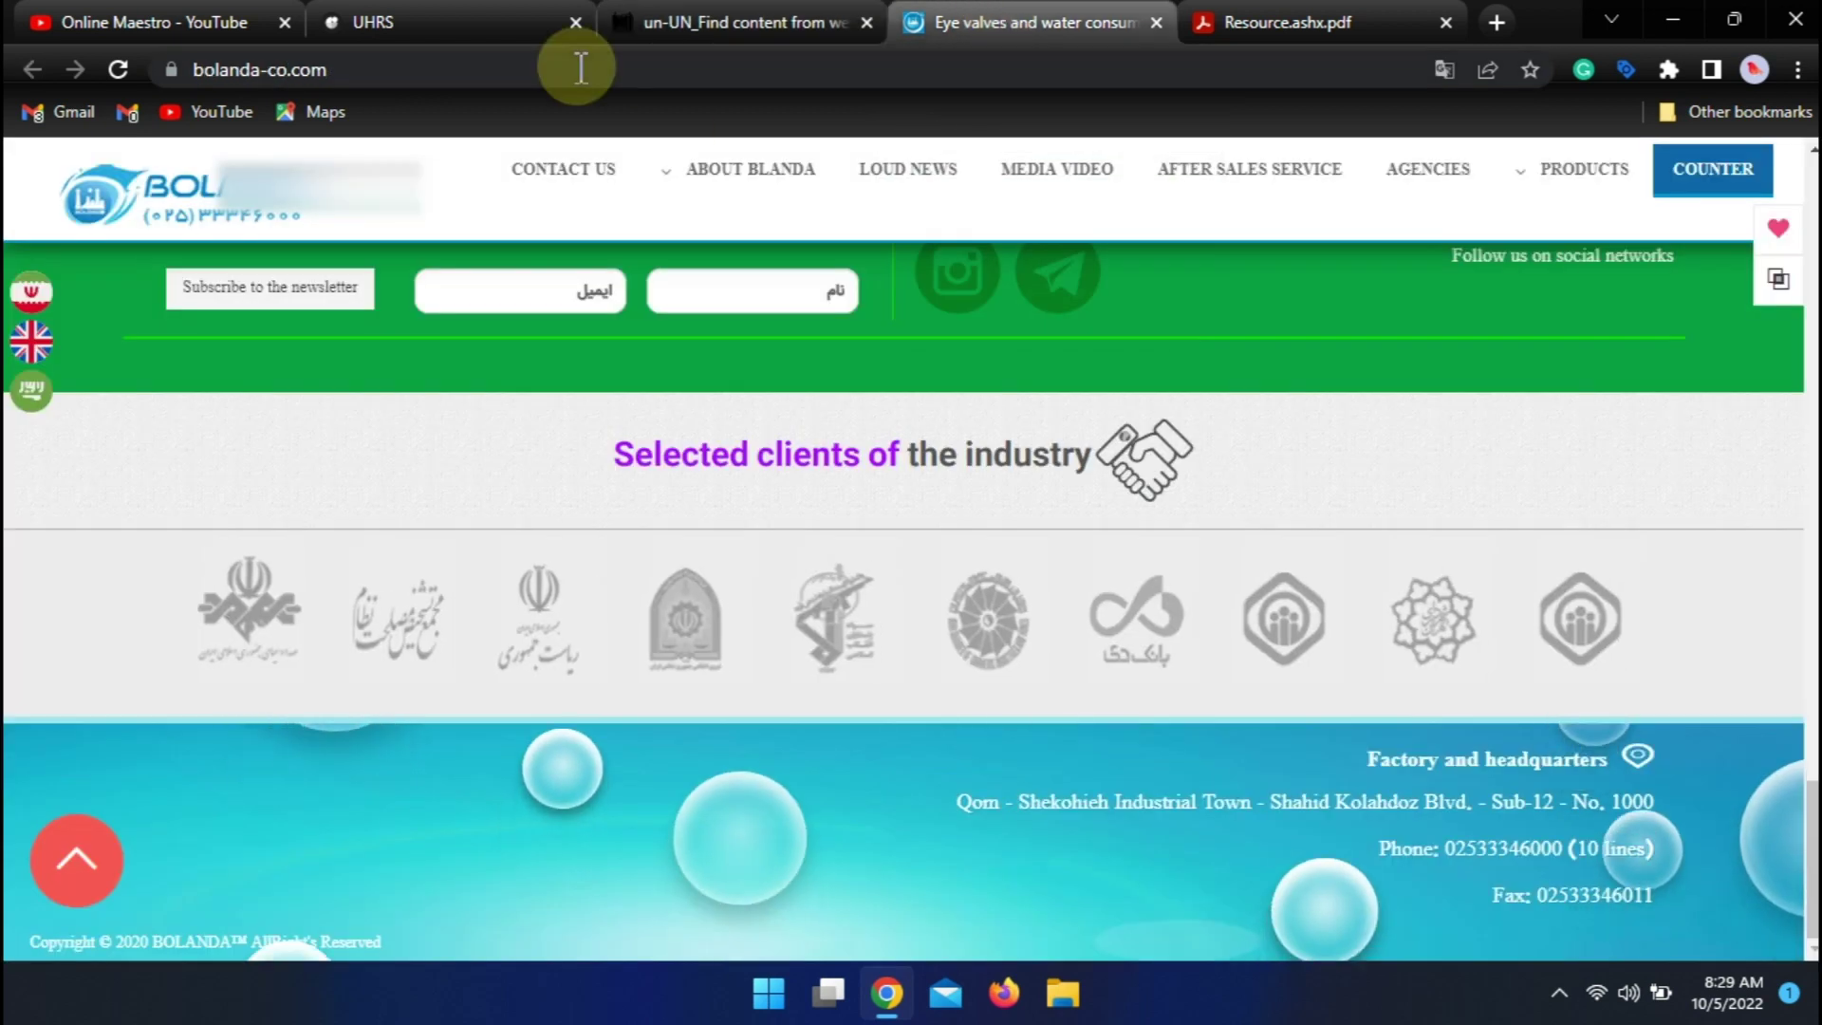
- Open Bolanda's contact page and compare its company name and address with the task's business info
{"action": "left_click", "coordinate": [580, 68]}
{"action": "key", "text": "Return"}
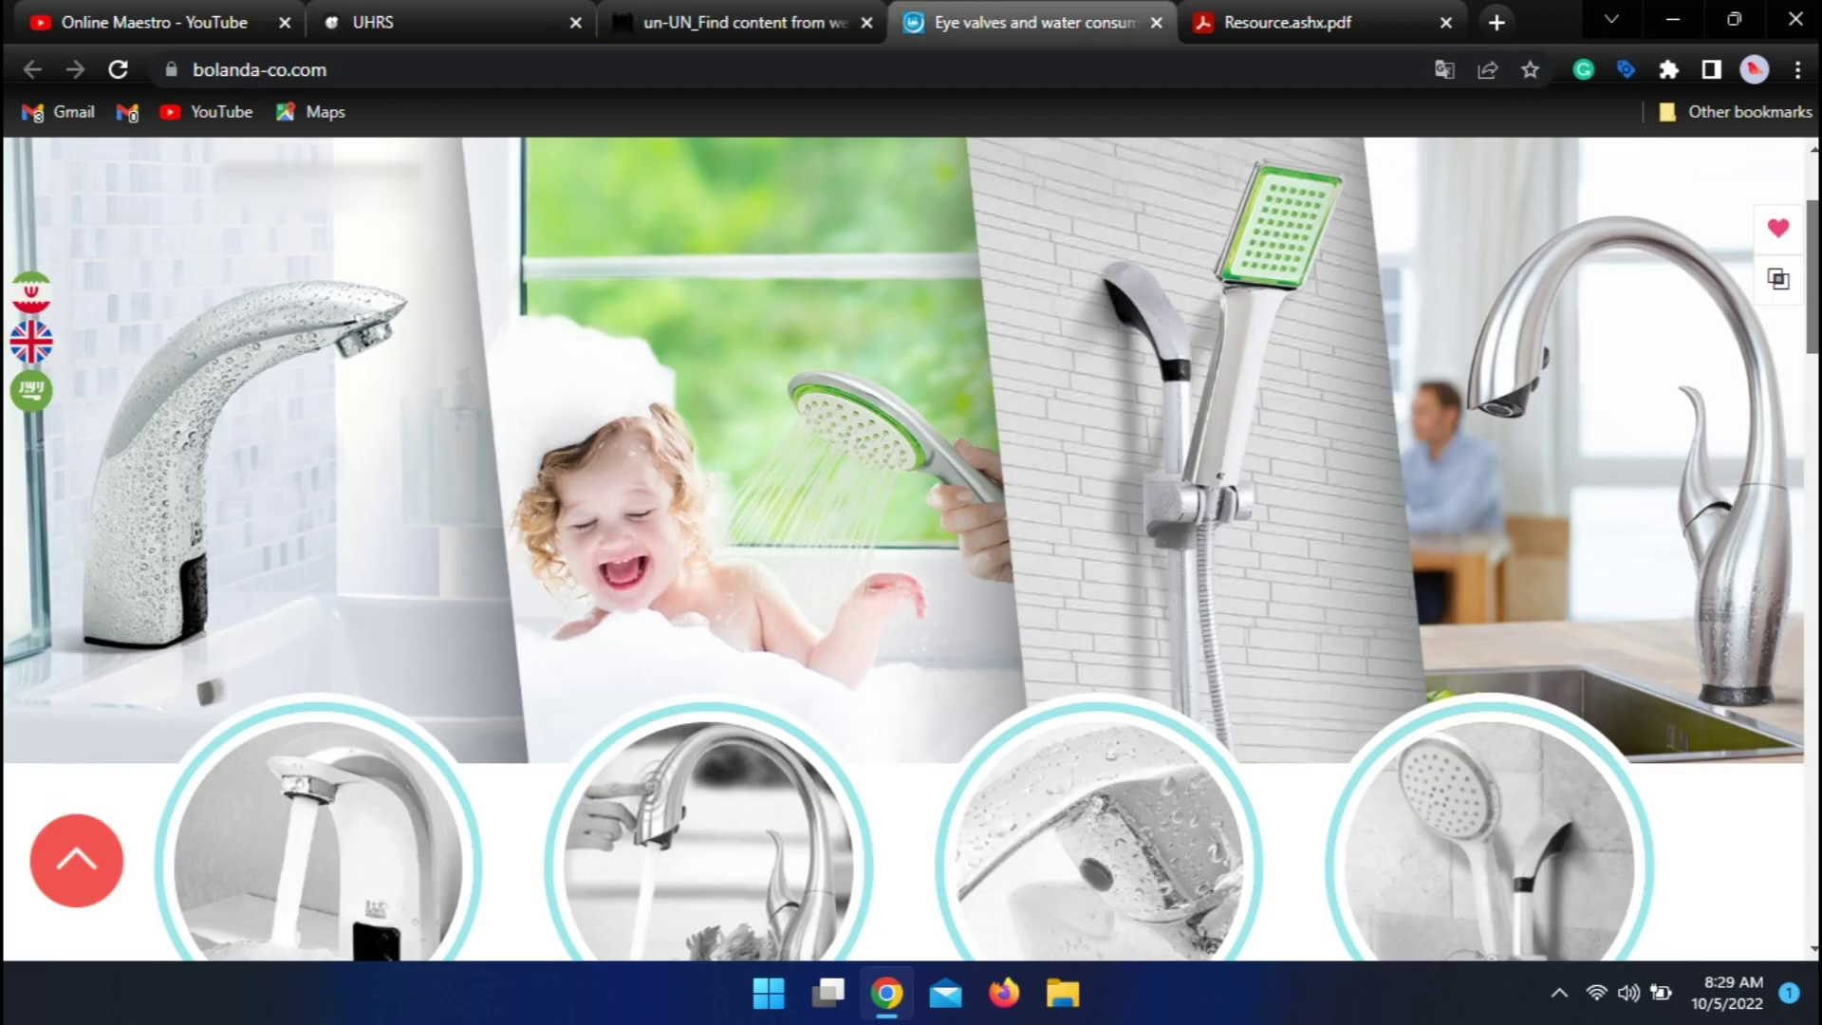
{"action": "left_click", "coordinate": [1585, 249]}
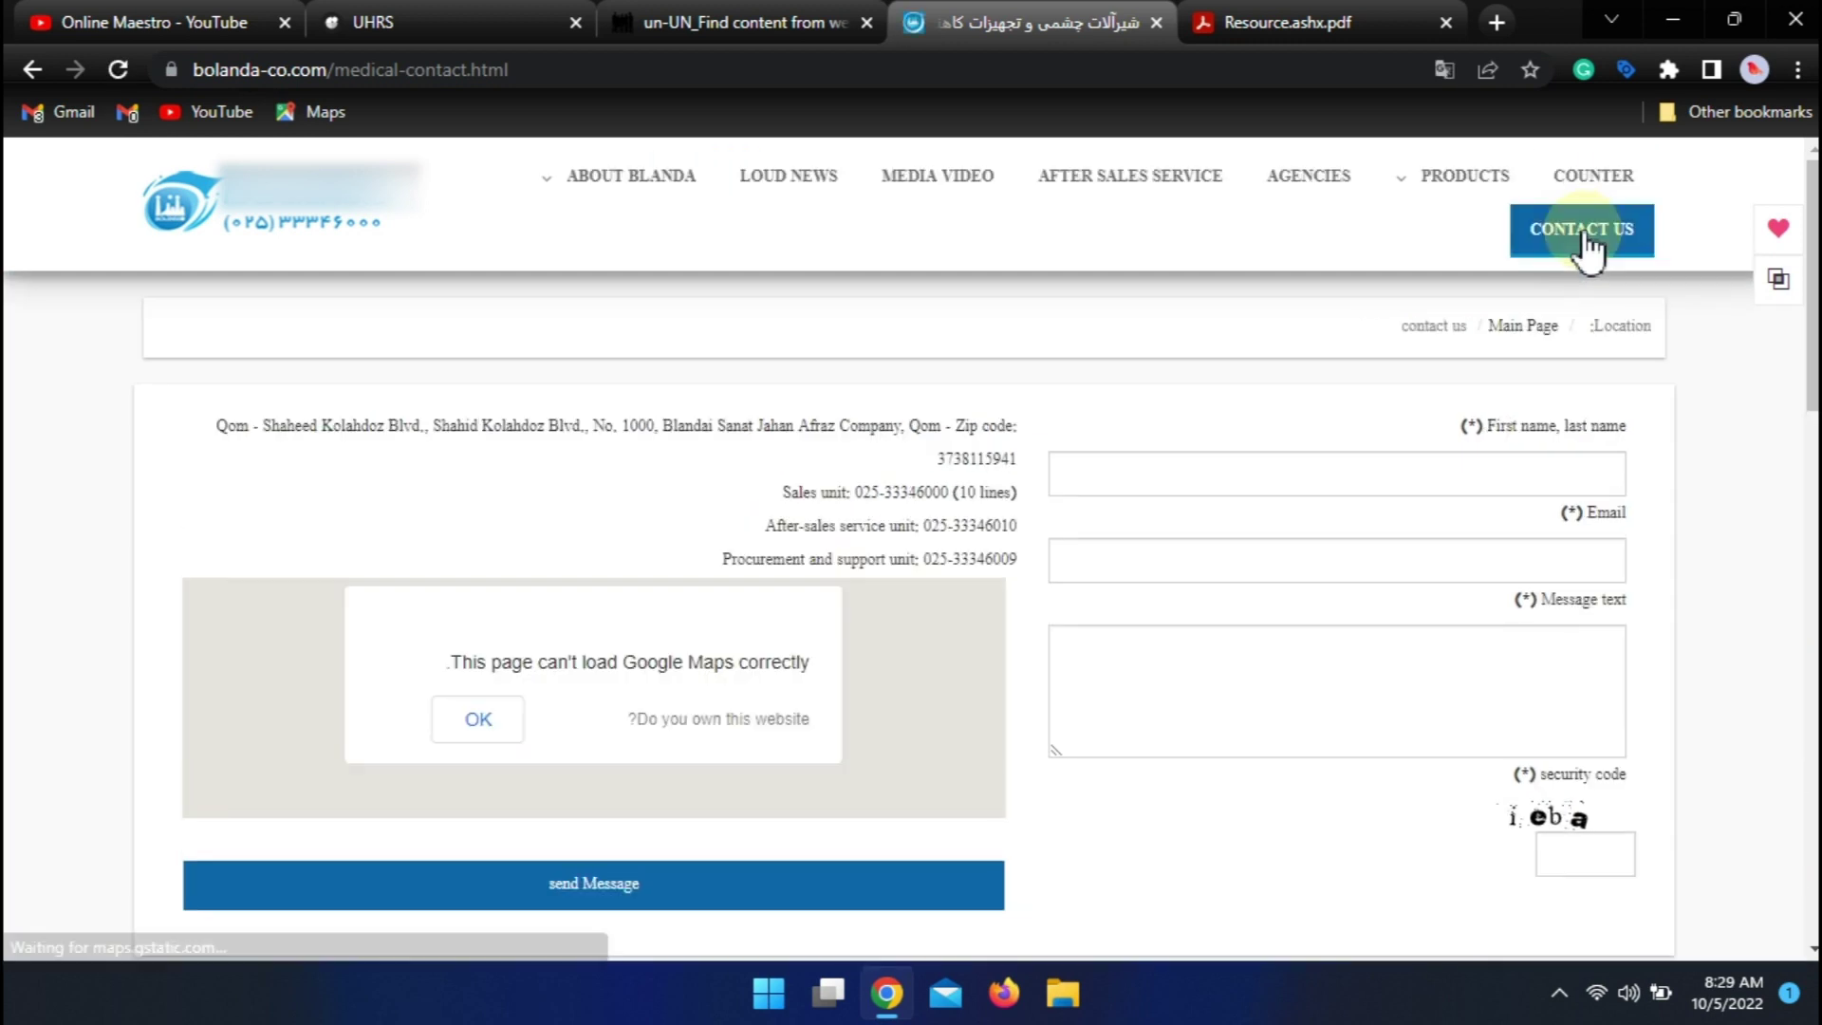
{"action": "left_click", "coordinate": [747, 19]}
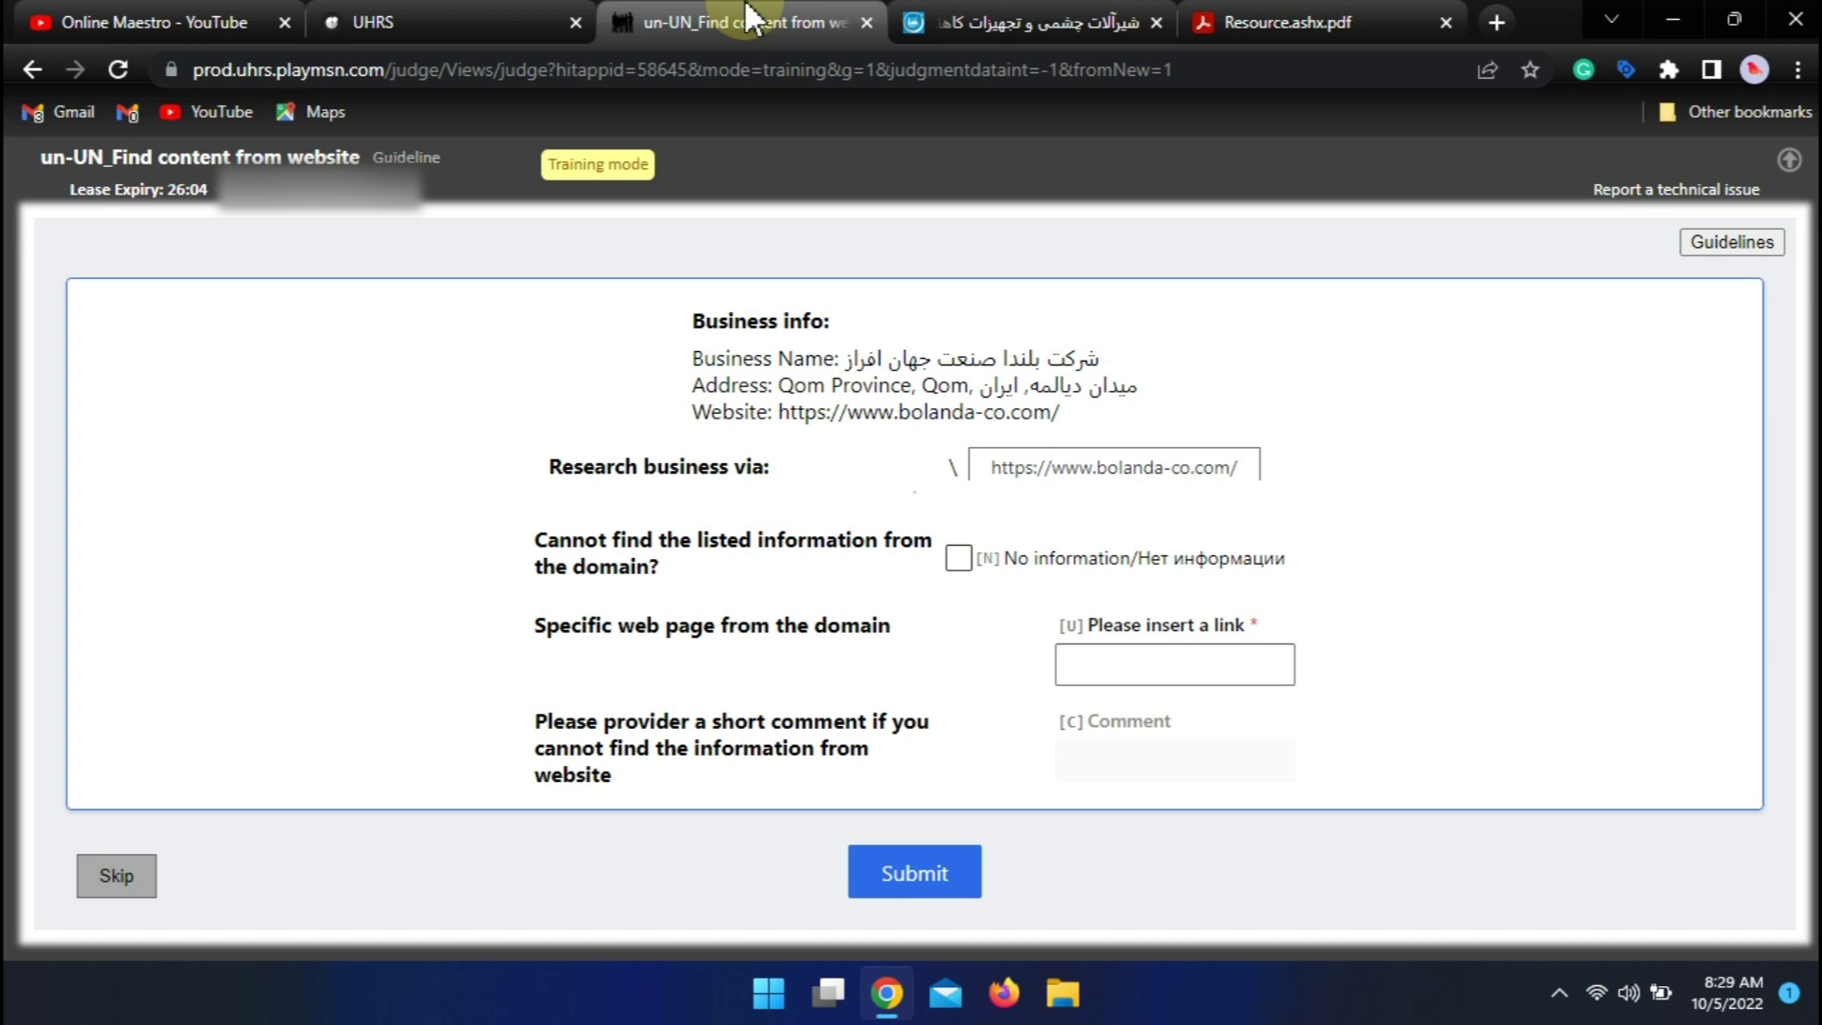
{"action": "left_click", "coordinate": [1013, 19]}
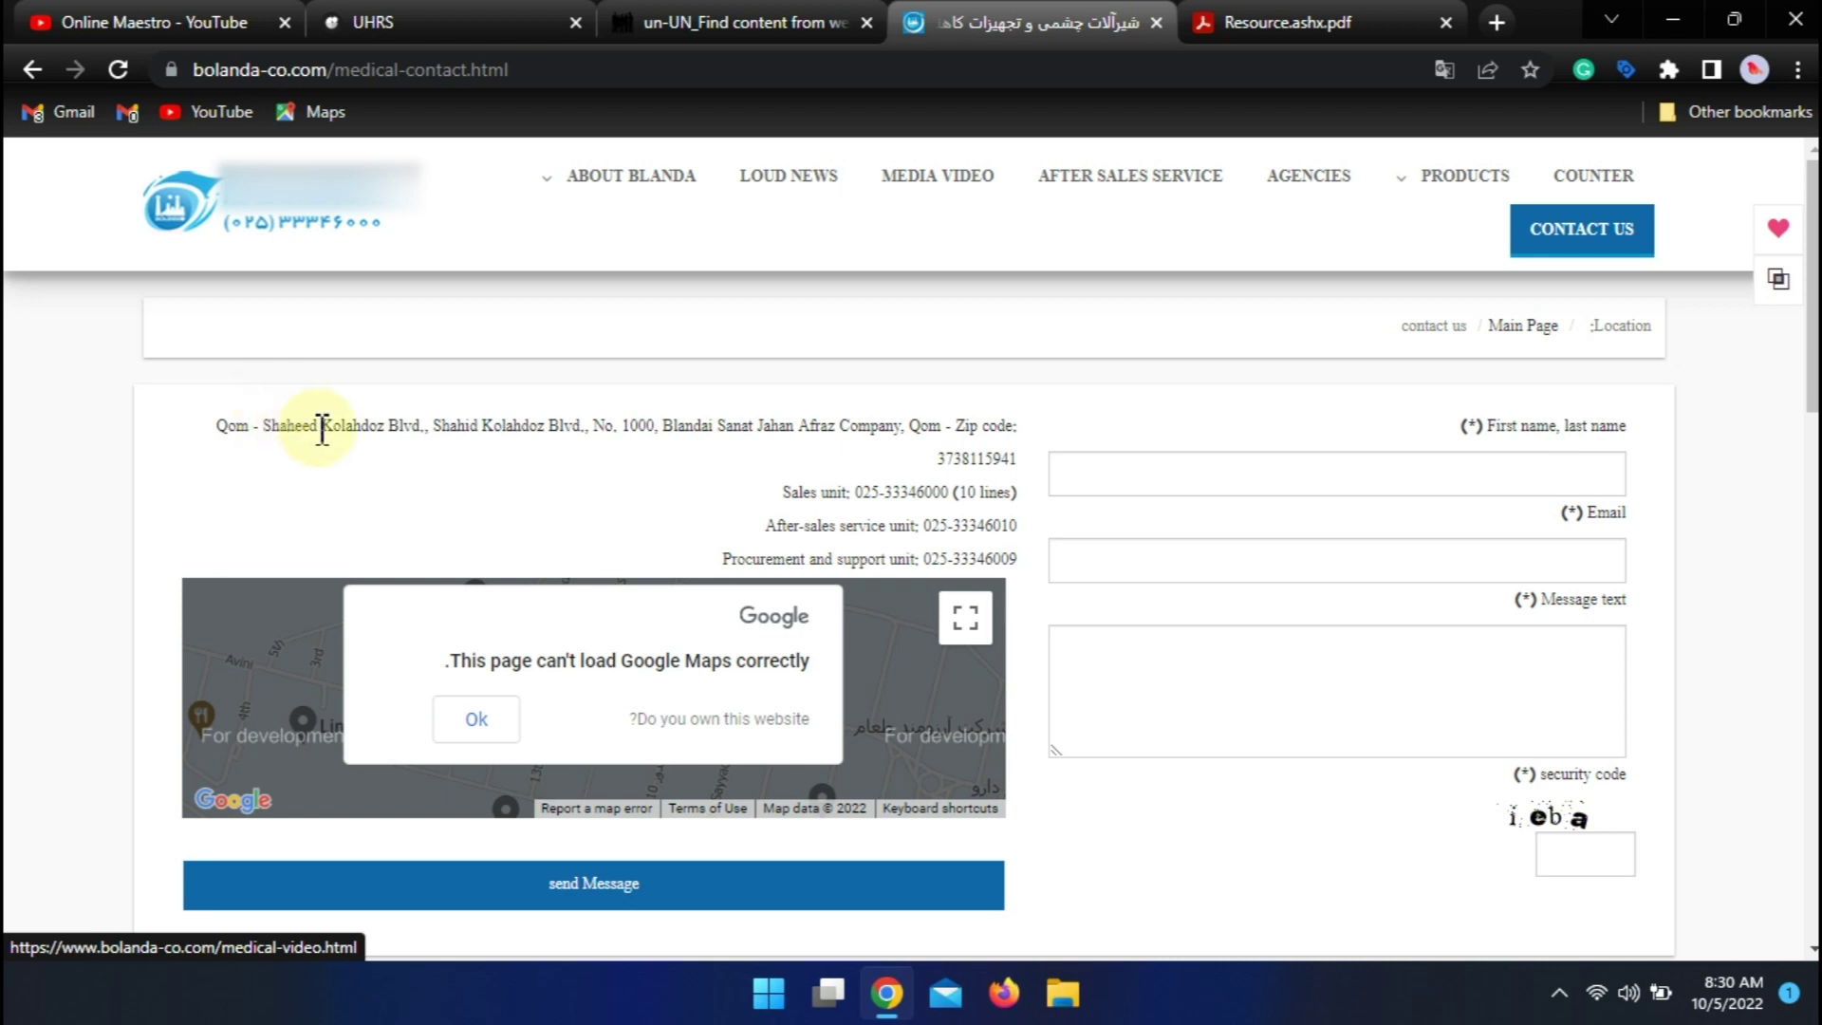
{"action": "left_click", "coordinate": [780, 16]}
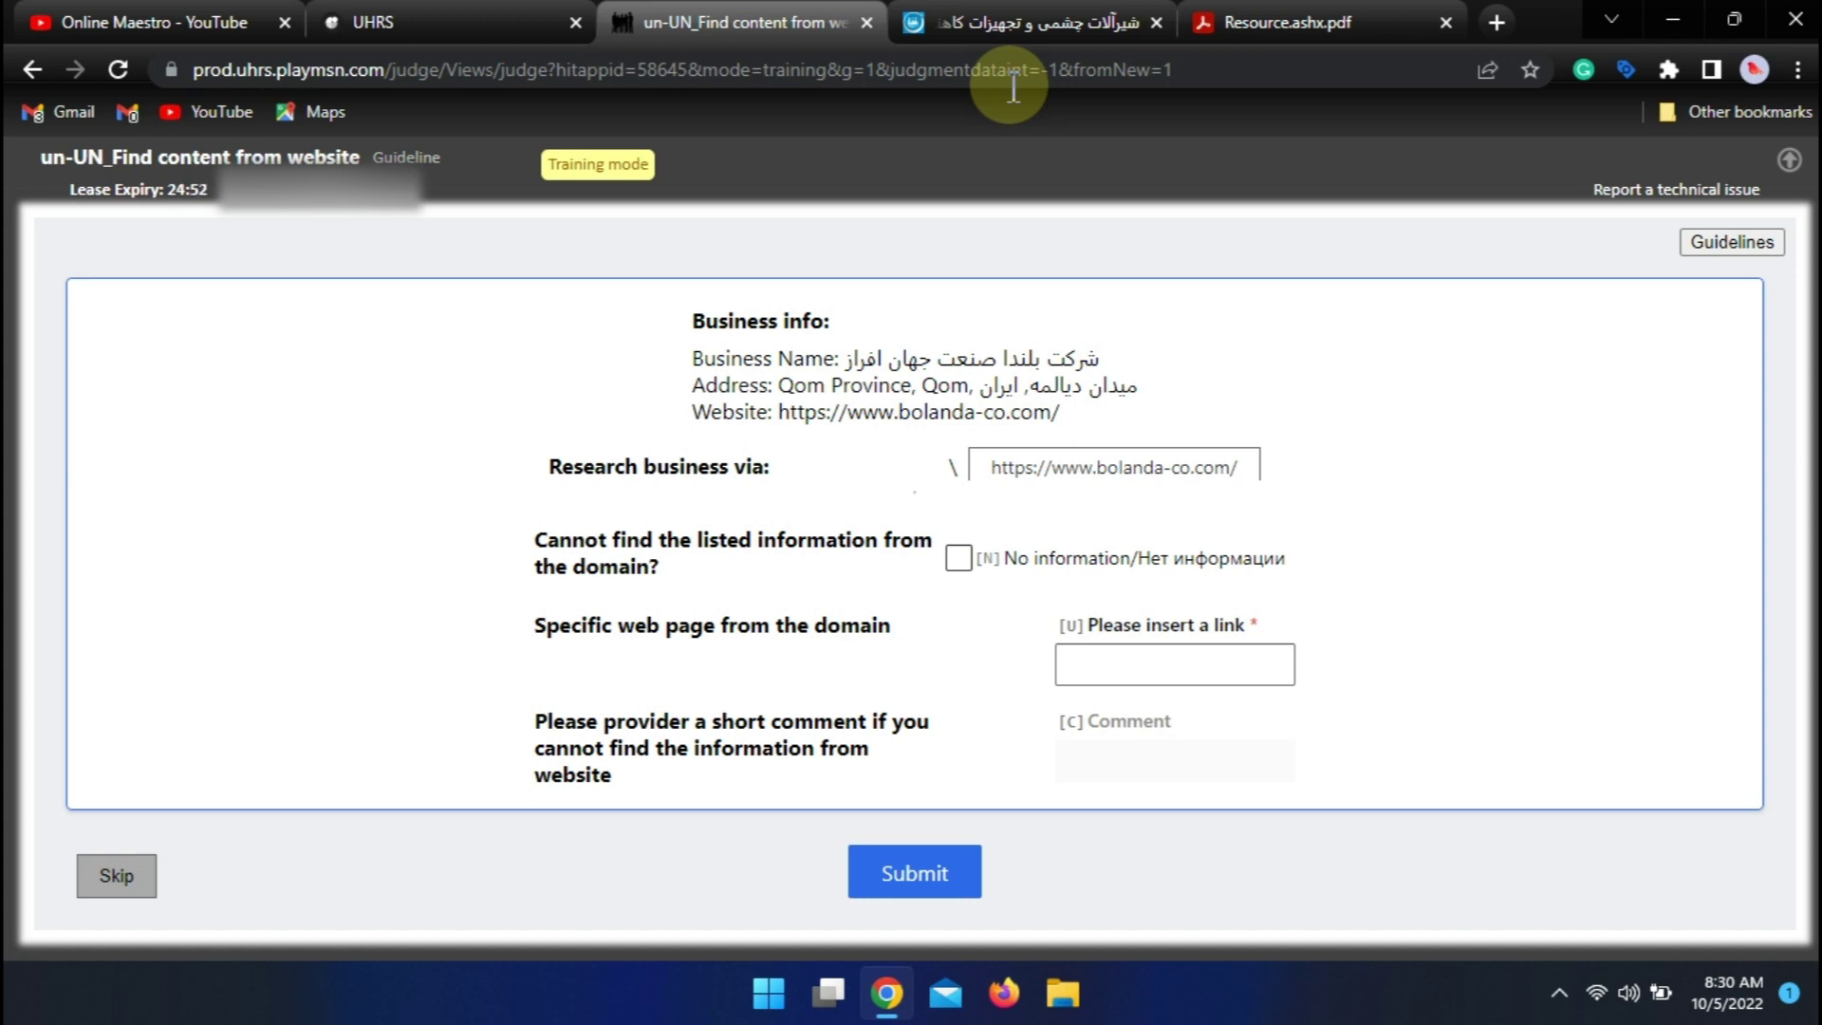
{"action": "left_click", "coordinate": [996, 21]}
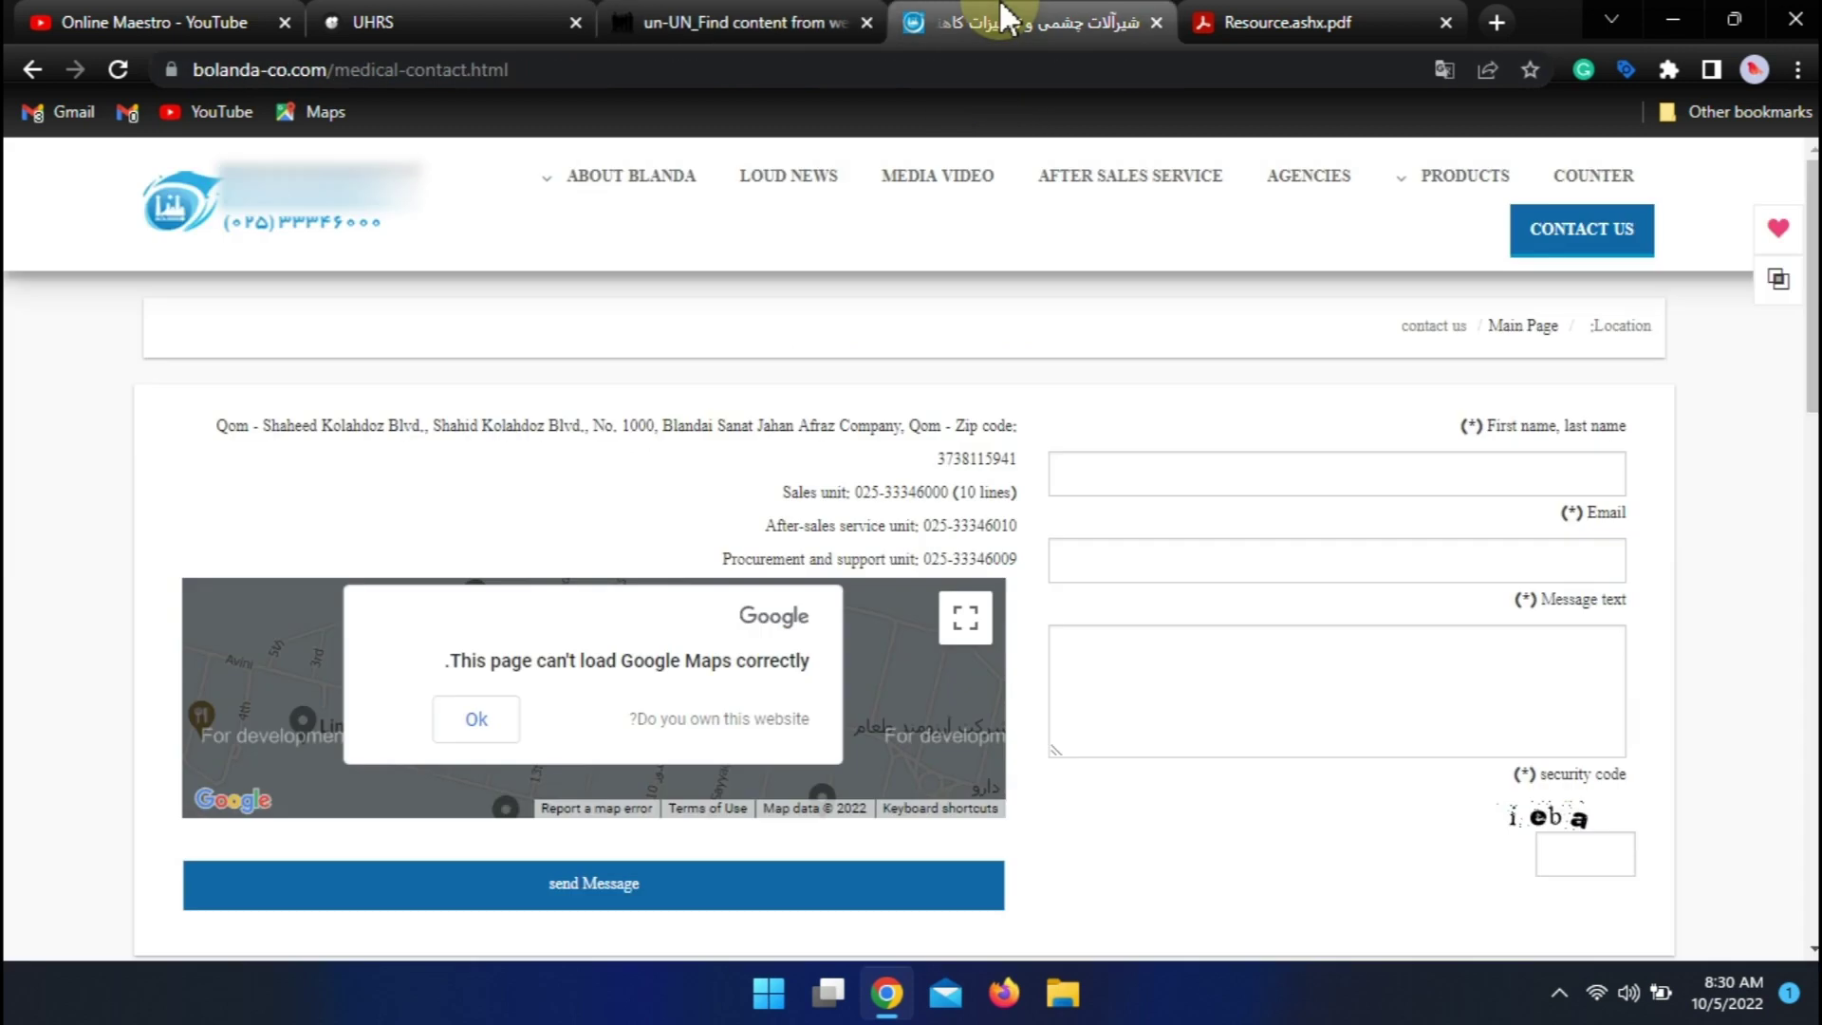
{"action": "left_click", "coordinate": [749, 19]}
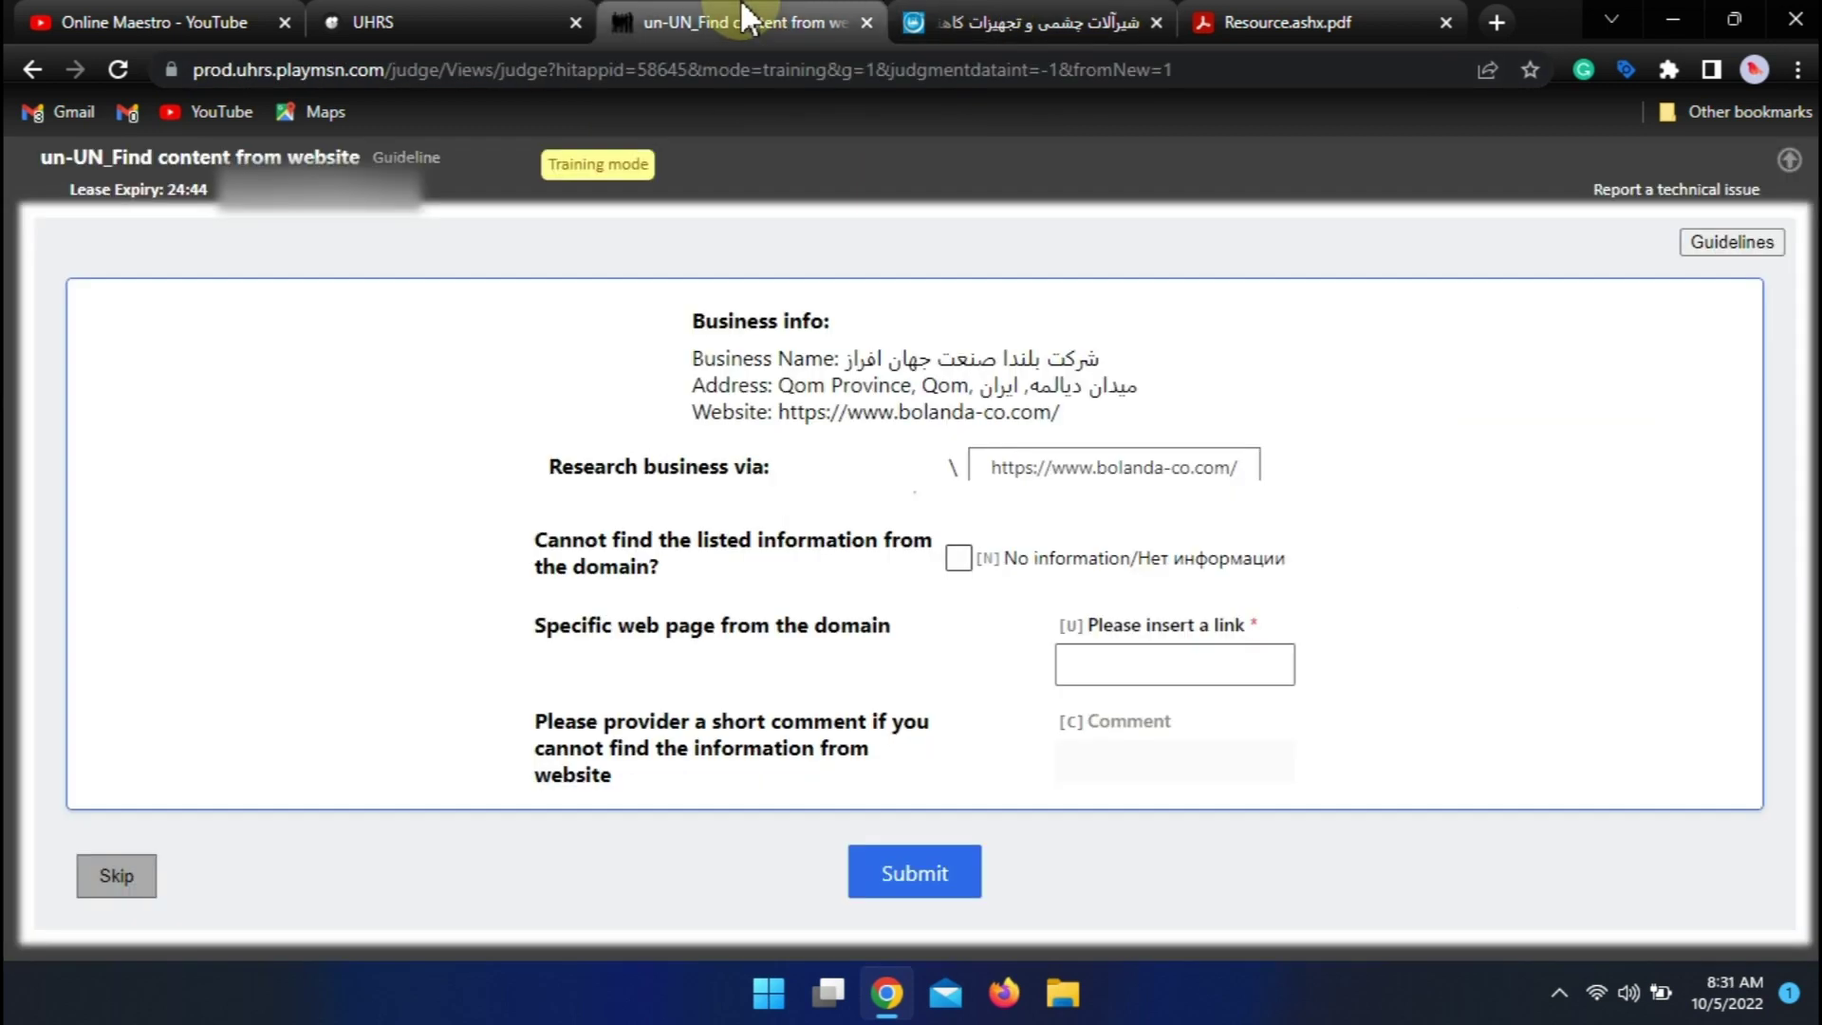
{"action": "triple_click", "coordinate": [1020, 385]}
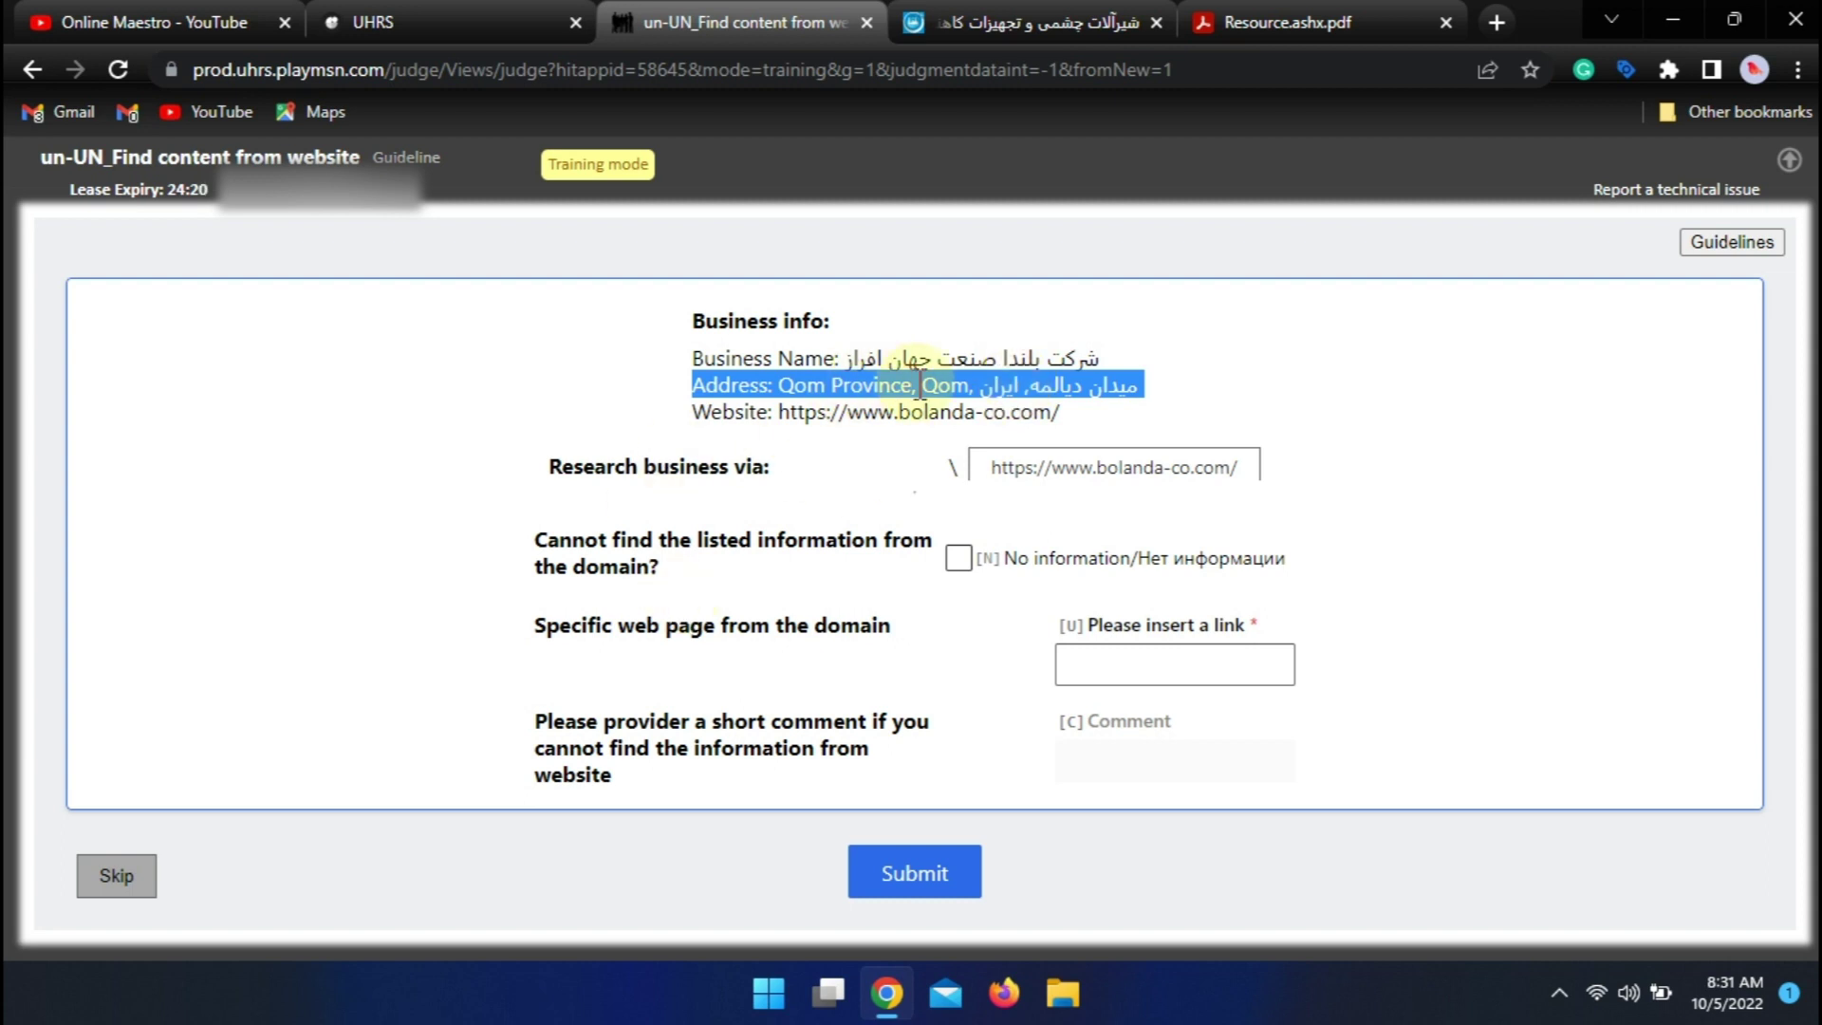
{"action": "left_click", "coordinate": [1011, 17]}
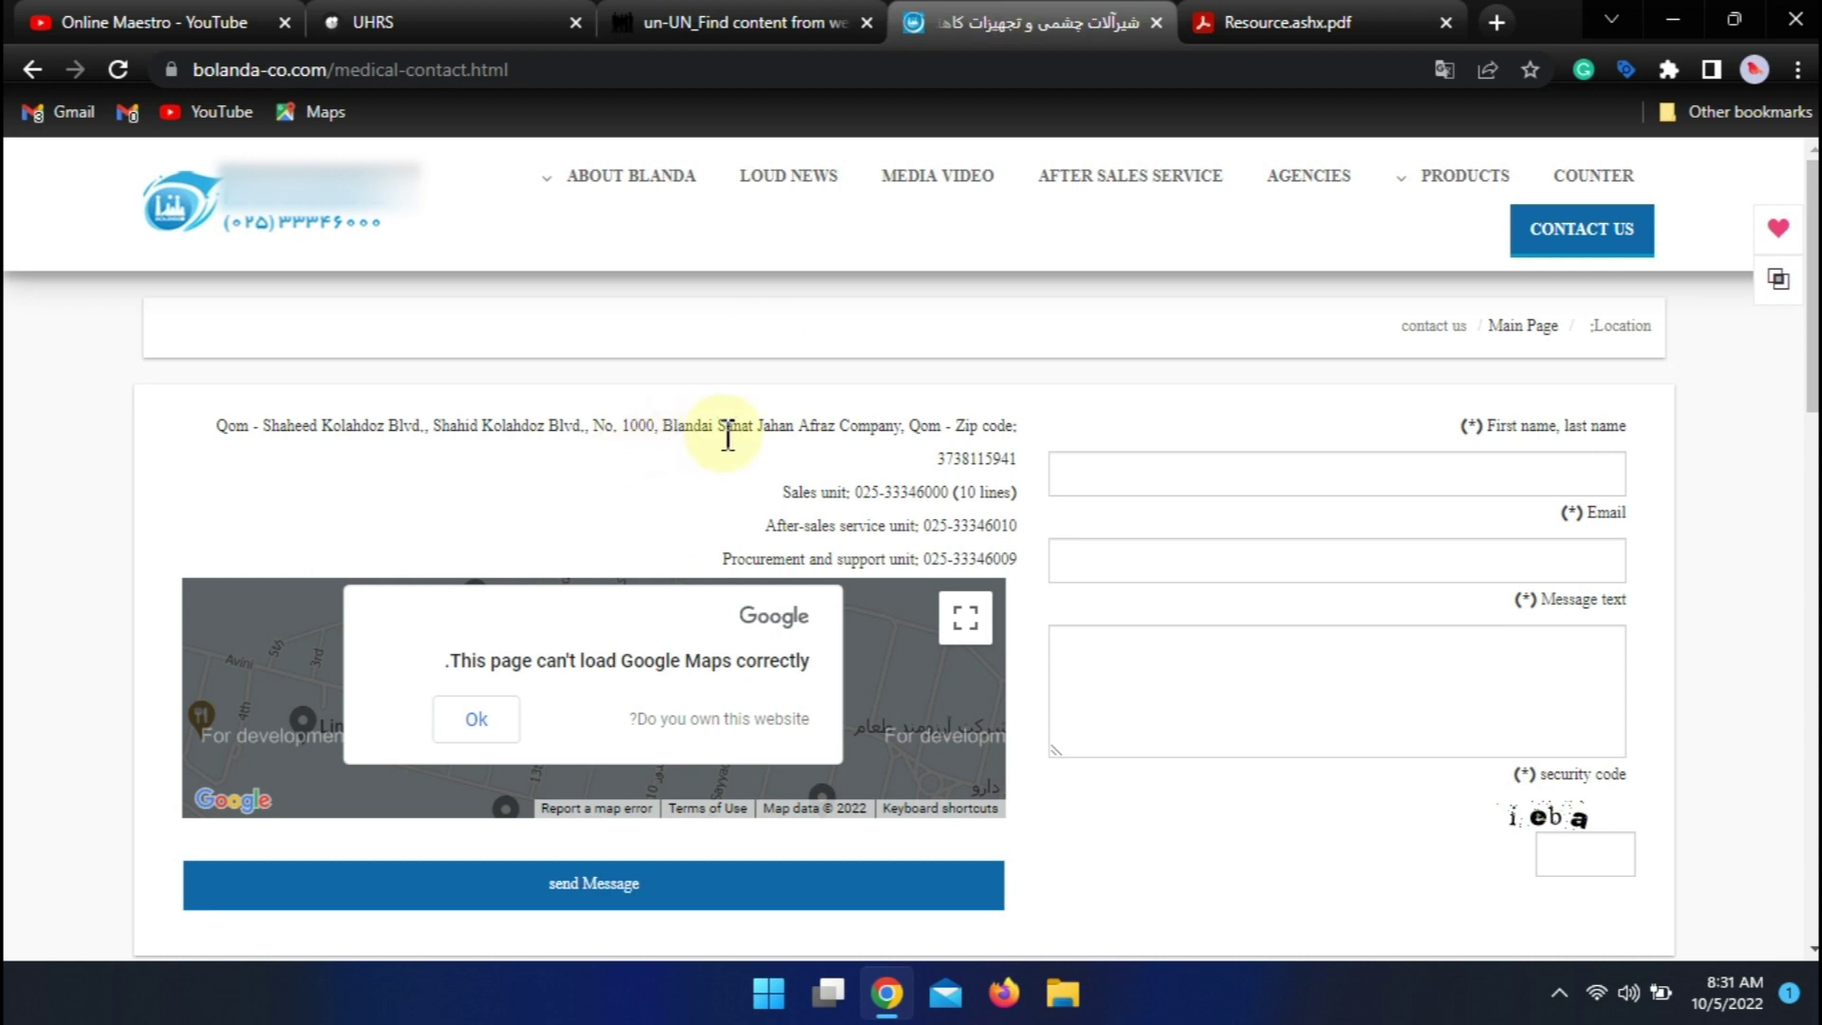
- Return to the Bolanda home page in English, recheck the footer's headquarters address, and go back to the task
{"action": "left_click", "coordinate": [651, 67]}
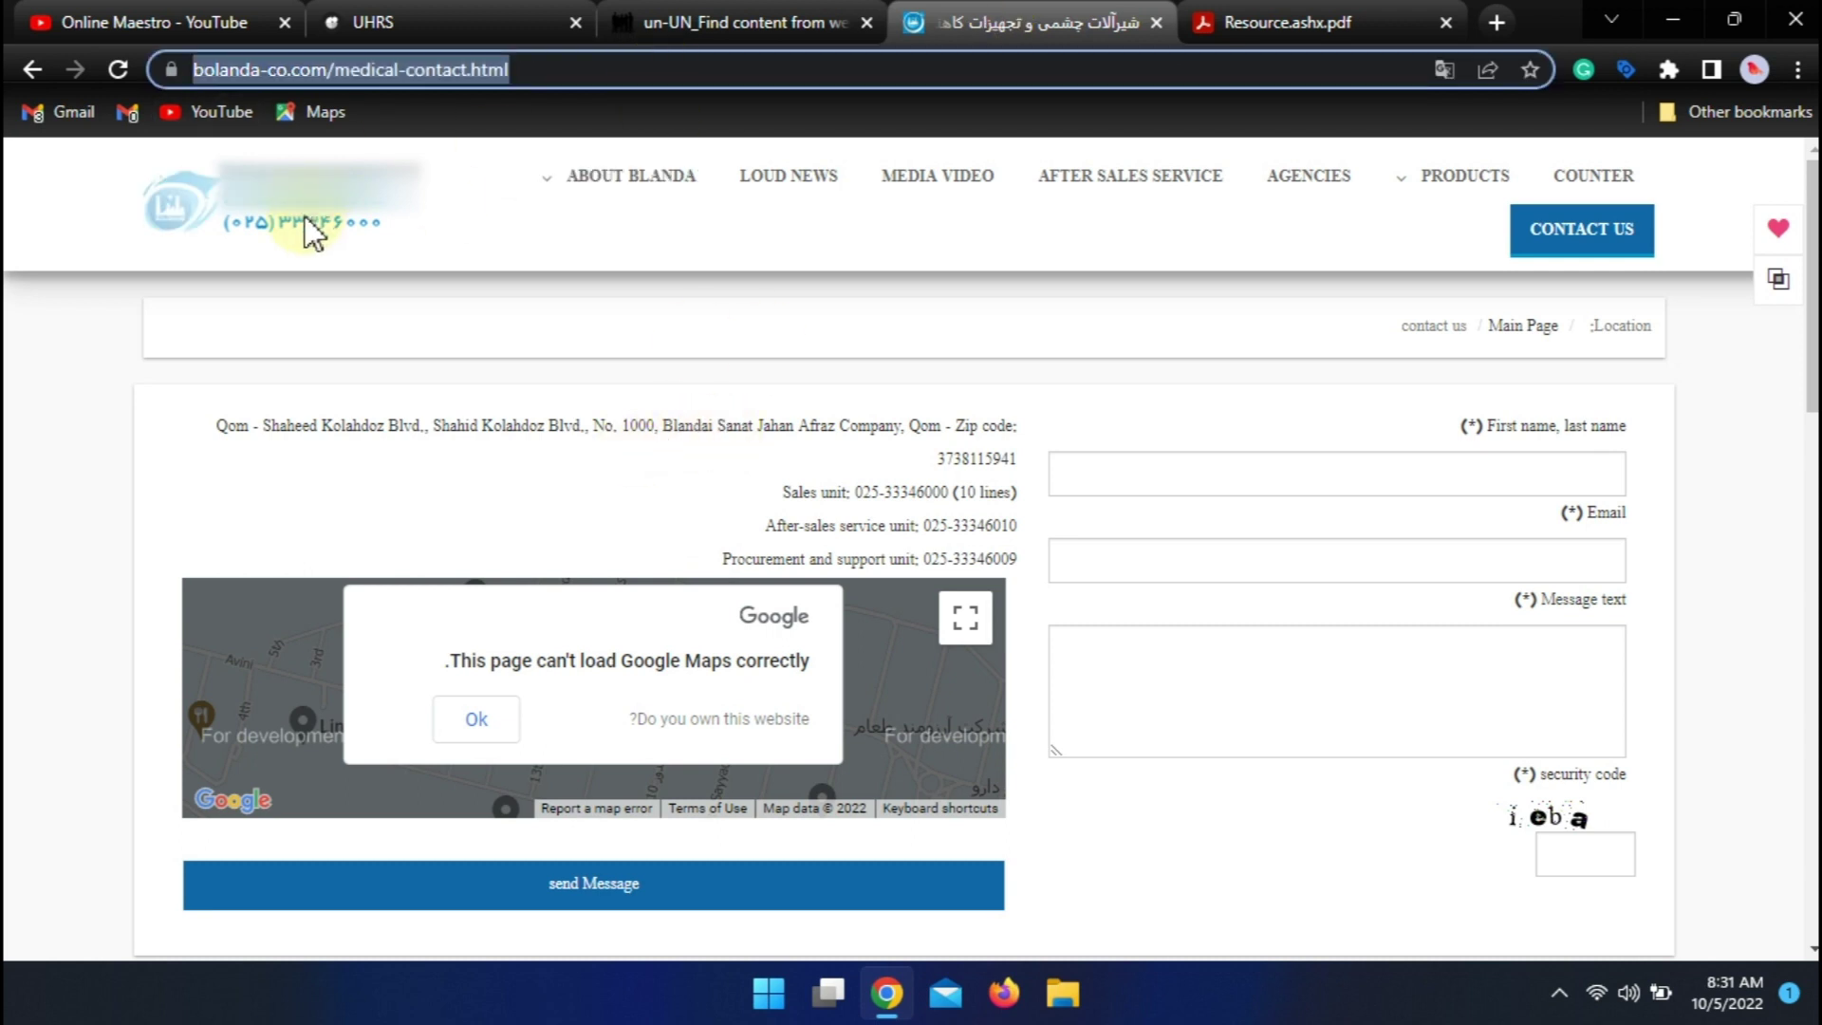
{"action": "left_click", "coordinate": [31, 76]}
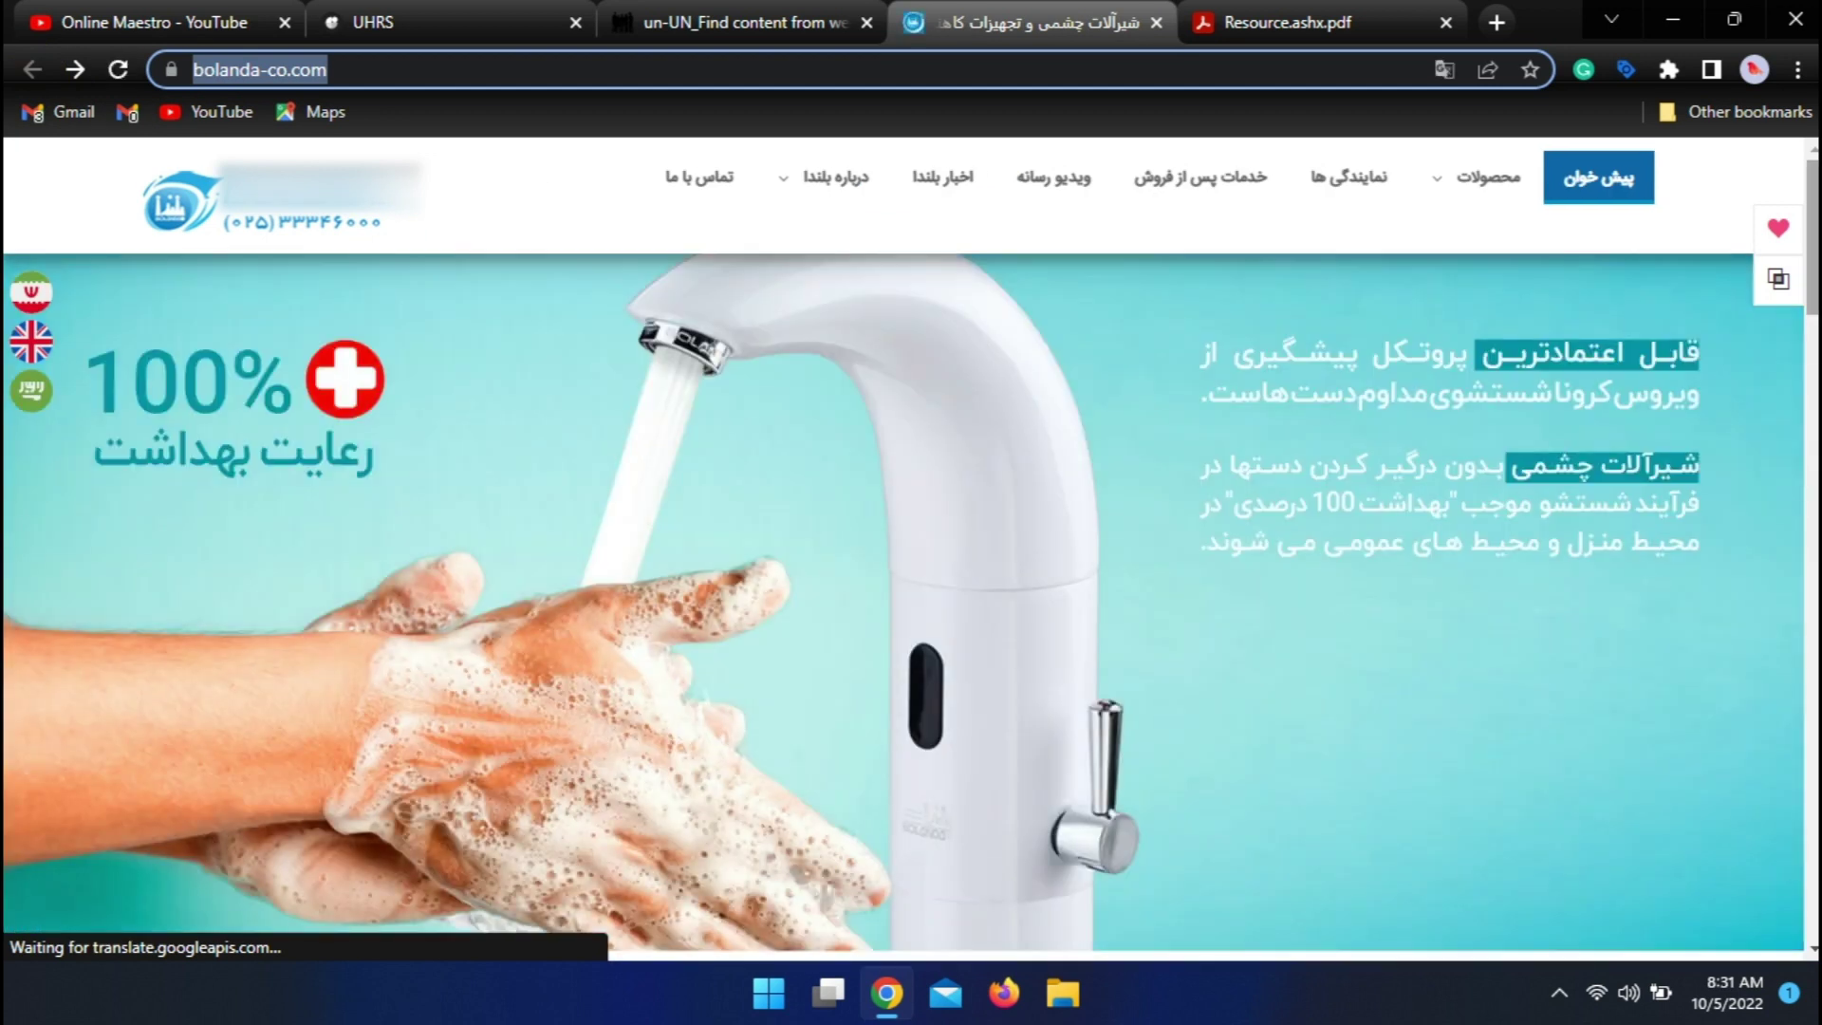
{"action": "left_click", "coordinate": [1441, 65]}
{"action": "left_click", "coordinate": [1441, 64]}
{"action": "scroll", "coordinate": [911, 588], "scroll_direction": "down", "scroll_amount": 15}
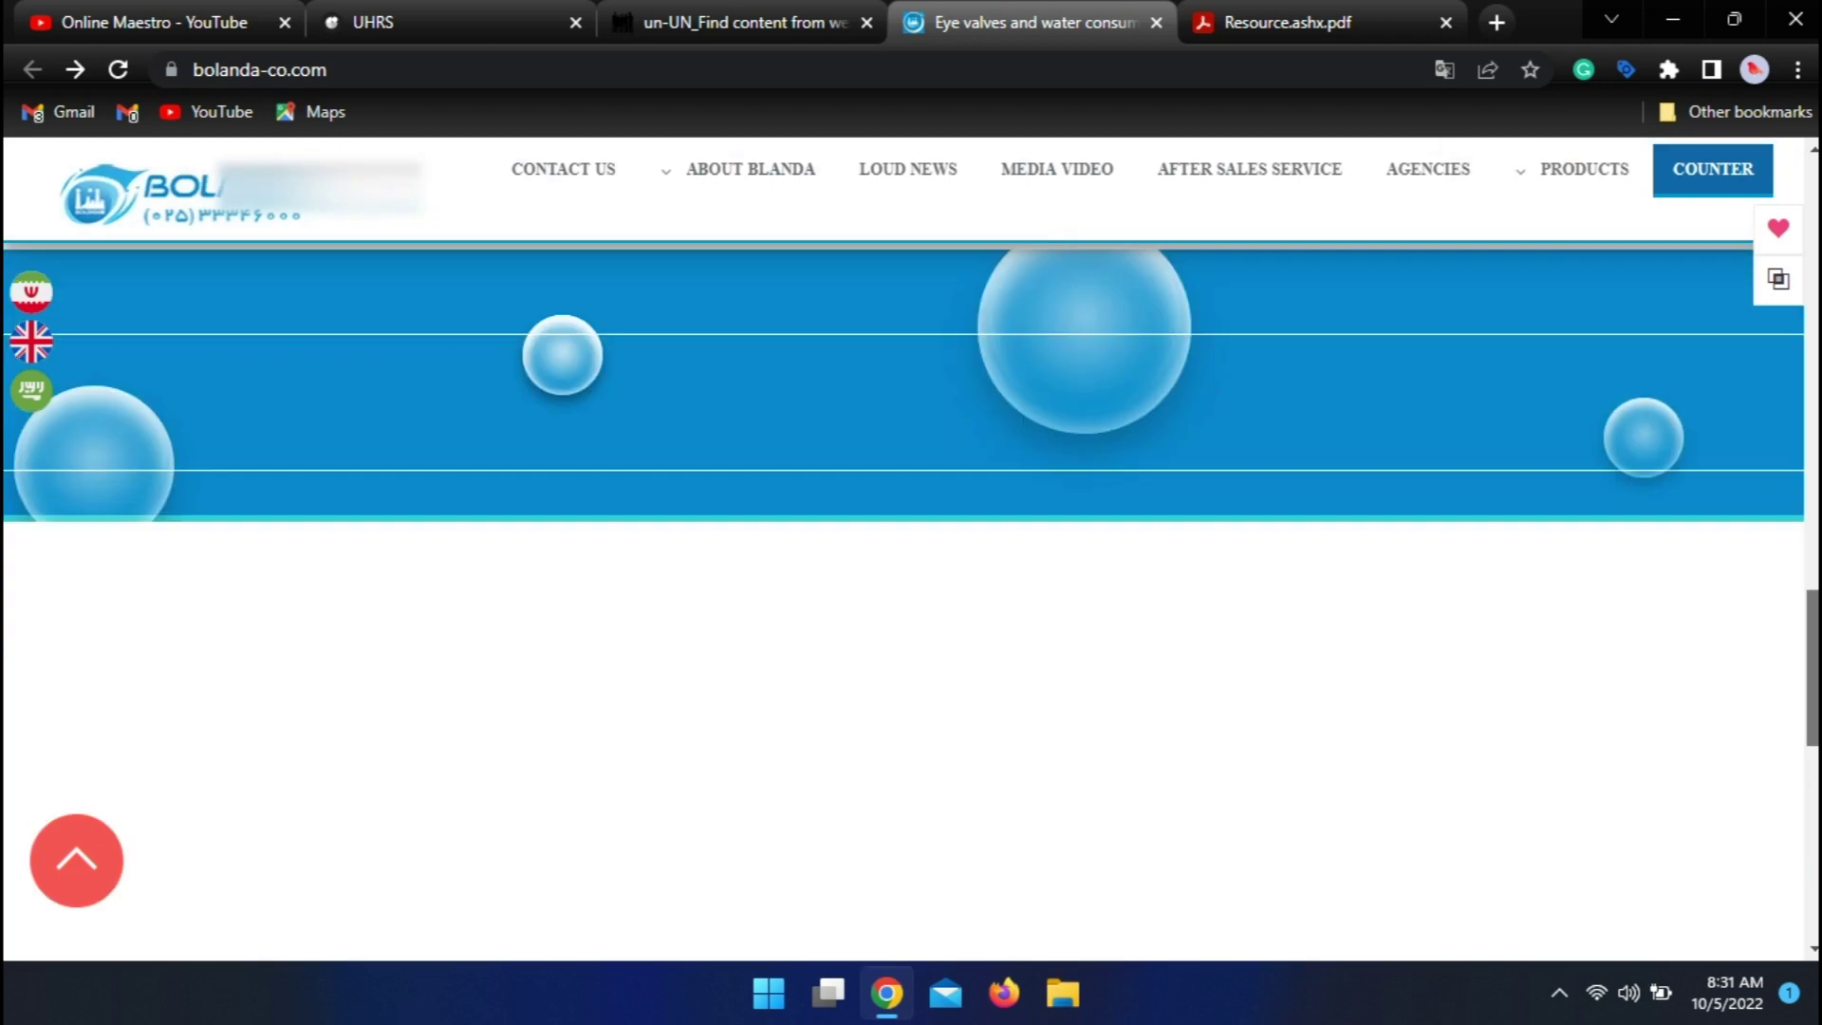
{"action": "scroll", "coordinate": [911, 601], "scroll_direction": "down", "scroll_amount": 3}
{"action": "scroll", "coordinate": [911, 601], "scroll_direction": "up", "scroll_amount": 6}
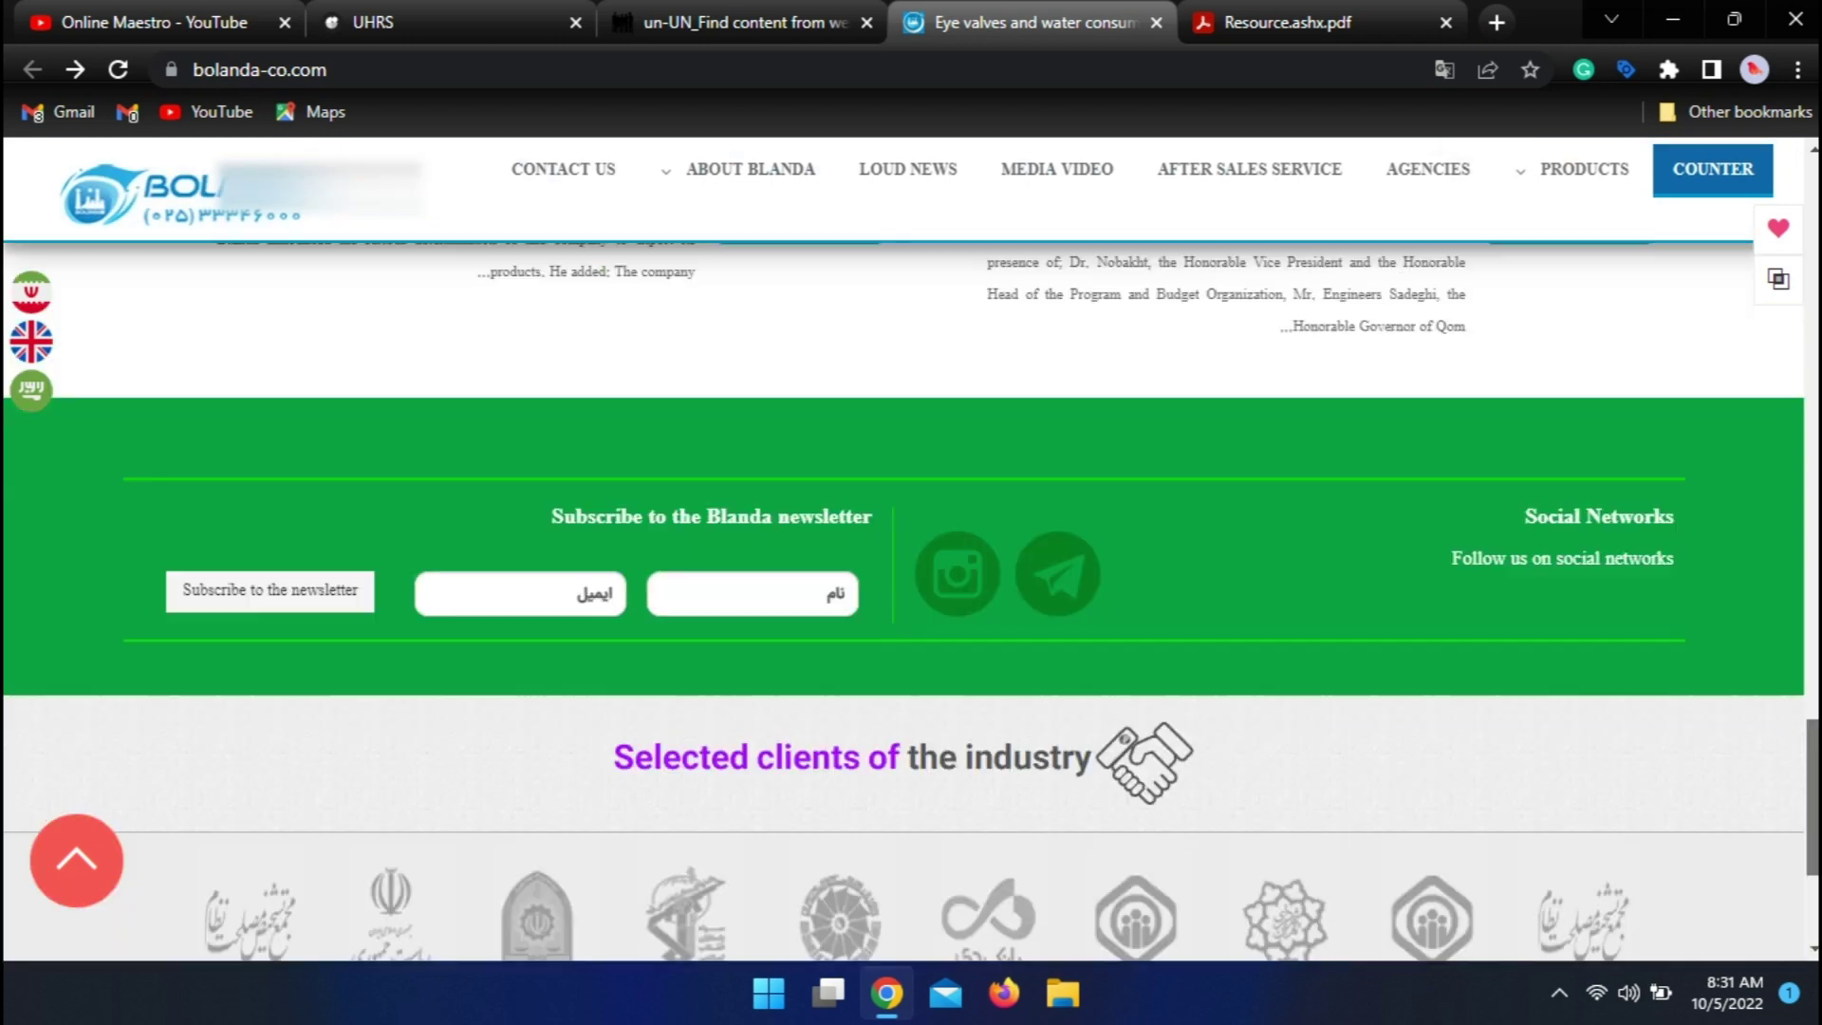
{"action": "scroll", "coordinate": [910, 602], "scroll_direction": "down", "scroll_amount": 5}
{"action": "triple_click", "coordinate": [1452, 802]}
{"action": "left_click", "coordinate": [665, 22]}
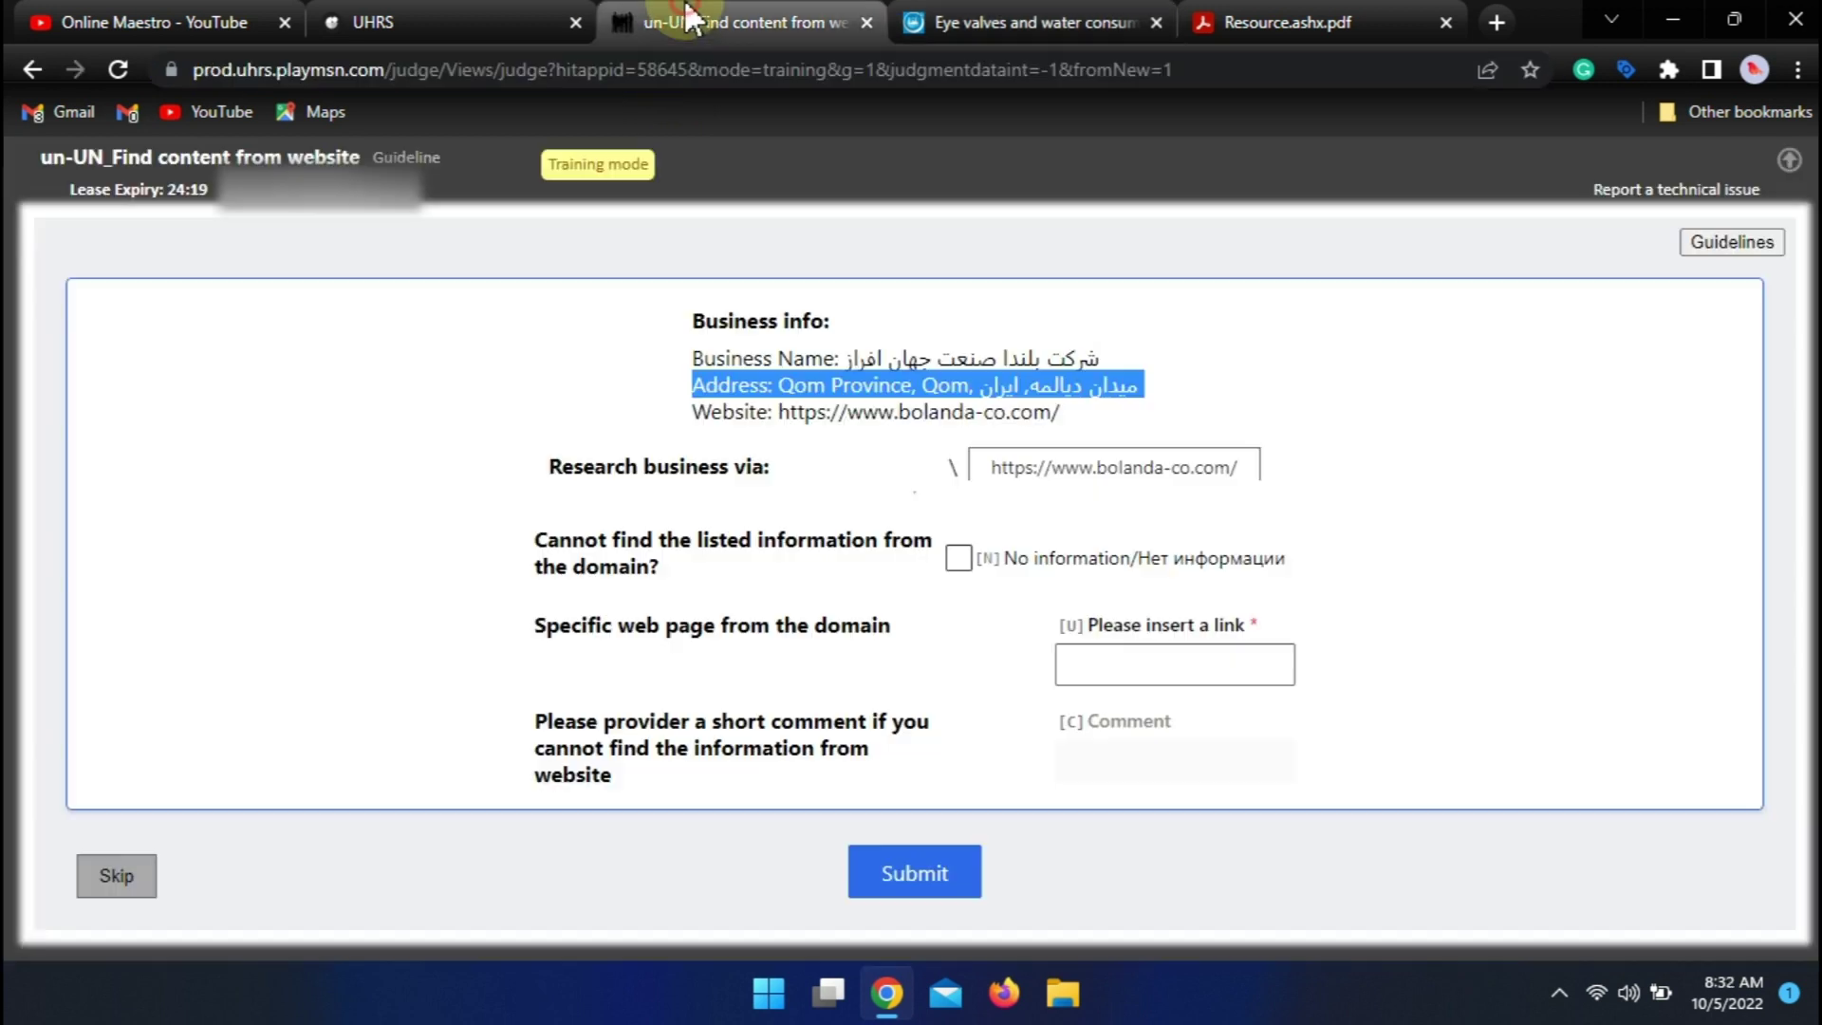
{"action": "left_click", "coordinate": [1137, 665]}
{"action": "type", "text": "https://www.bolanda-co.com/"}
{"action": "left_click", "coordinate": [961, 879]}
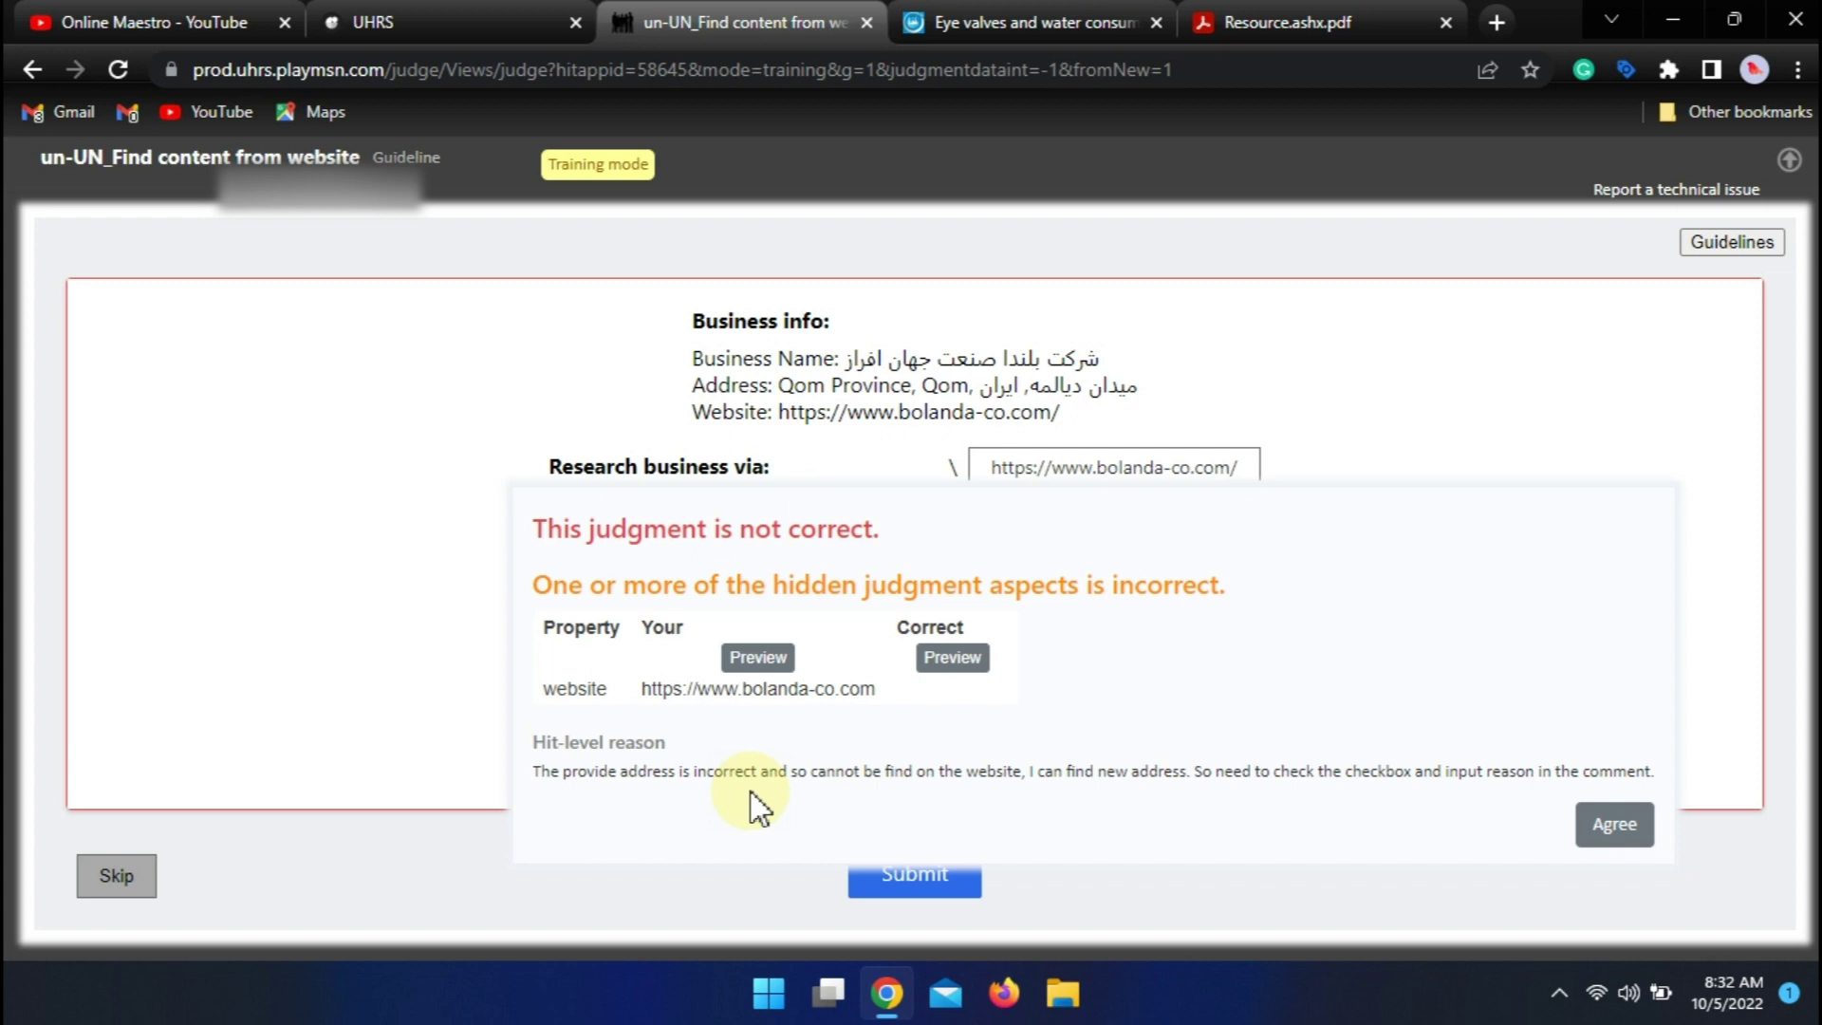
{"action": "left_click", "coordinate": [1613, 826]}
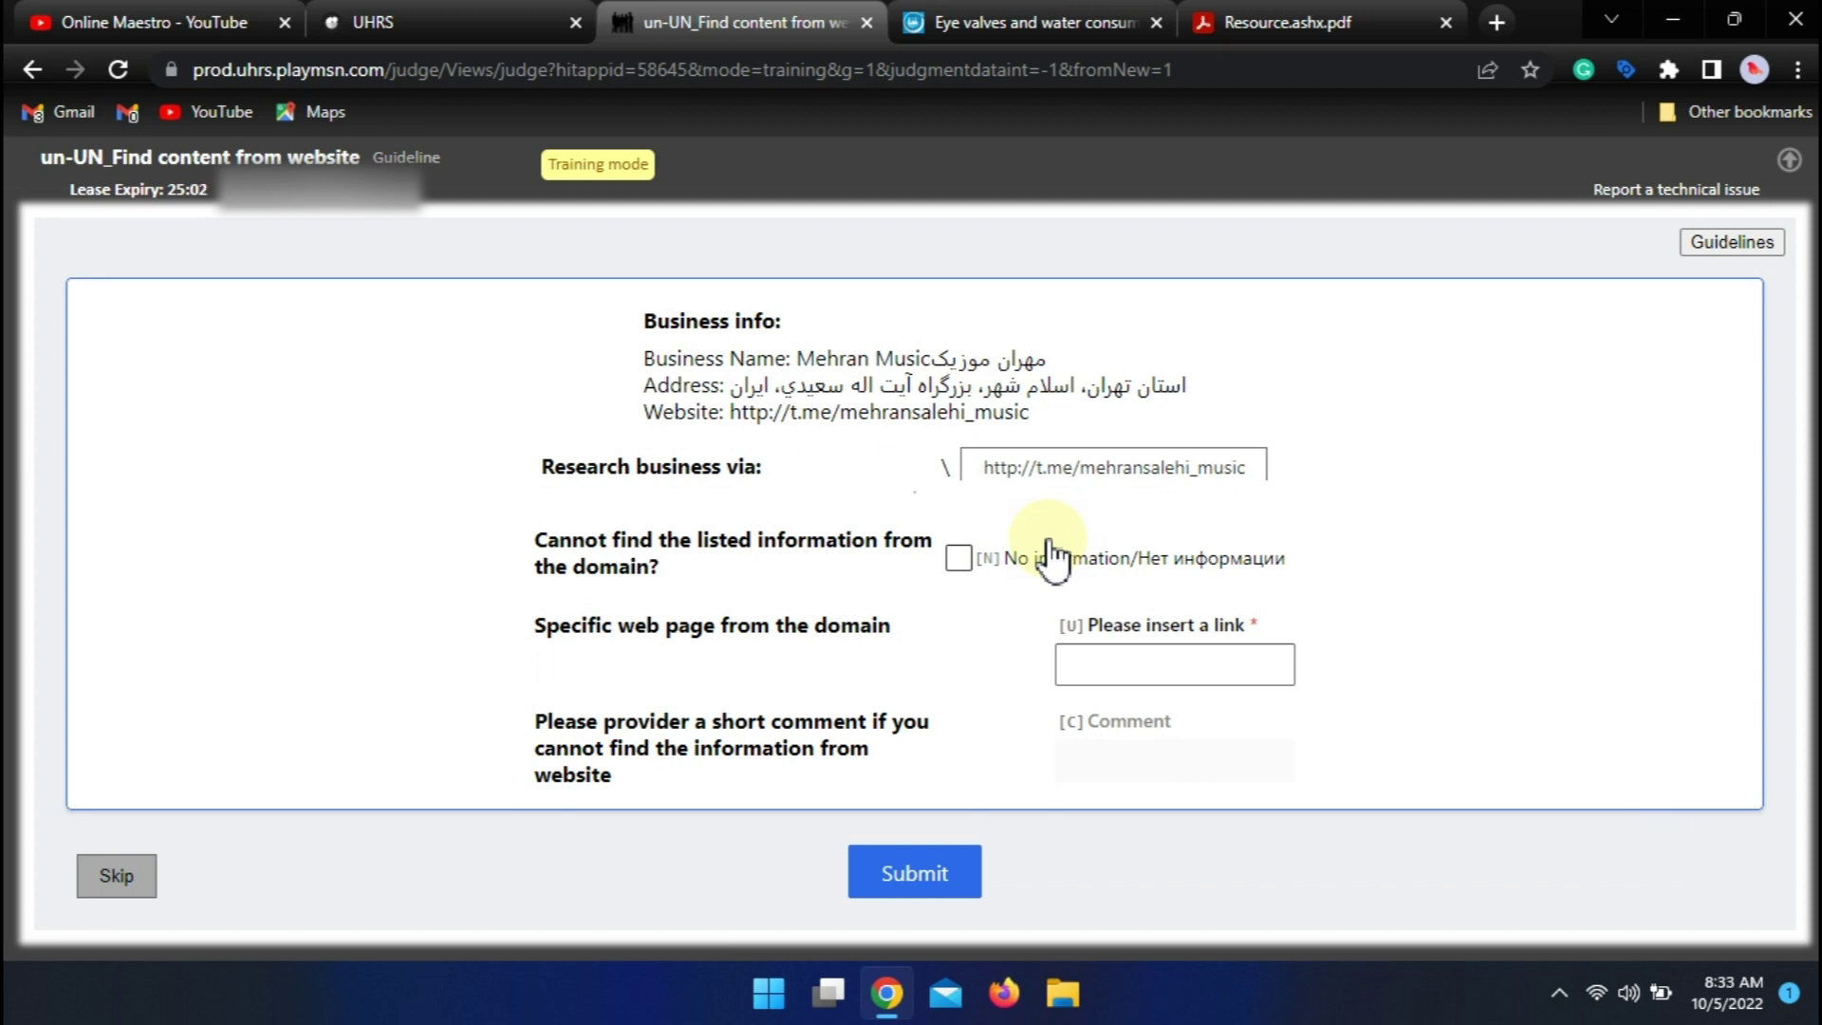
- Open the music business's listed Telegram page, check it for the business address, and return to the task
{"action": "left_click", "coordinate": [1036, 472]}
{"action": "left_click", "coordinate": [1203, 22]}
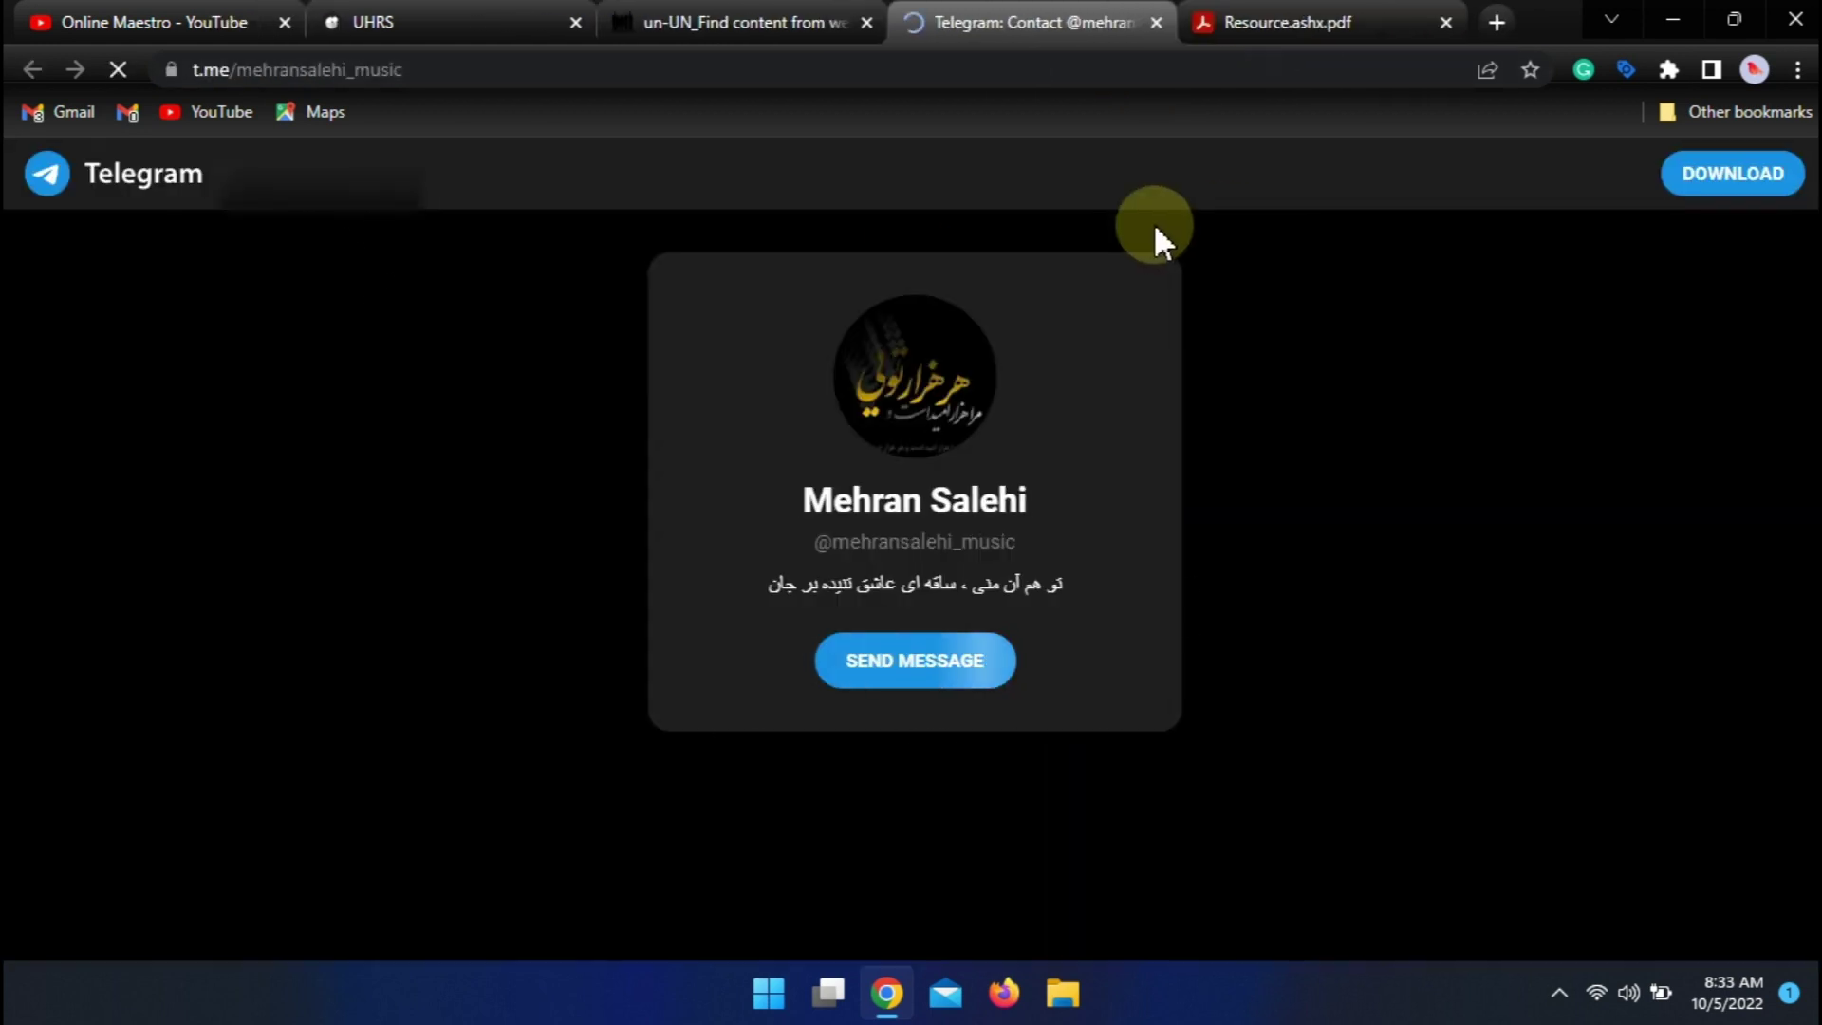
{"action": "left_click", "coordinate": [692, 17]}
- Mark the music business as No information with the comment "No Information", submit the judgment, and dismiss the training feedback
{"action": "left_click", "coordinate": [959, 558]}
{"action": "left_click", "coordinate": [1152, 756]}
{"action": "type", "text": "No In"}
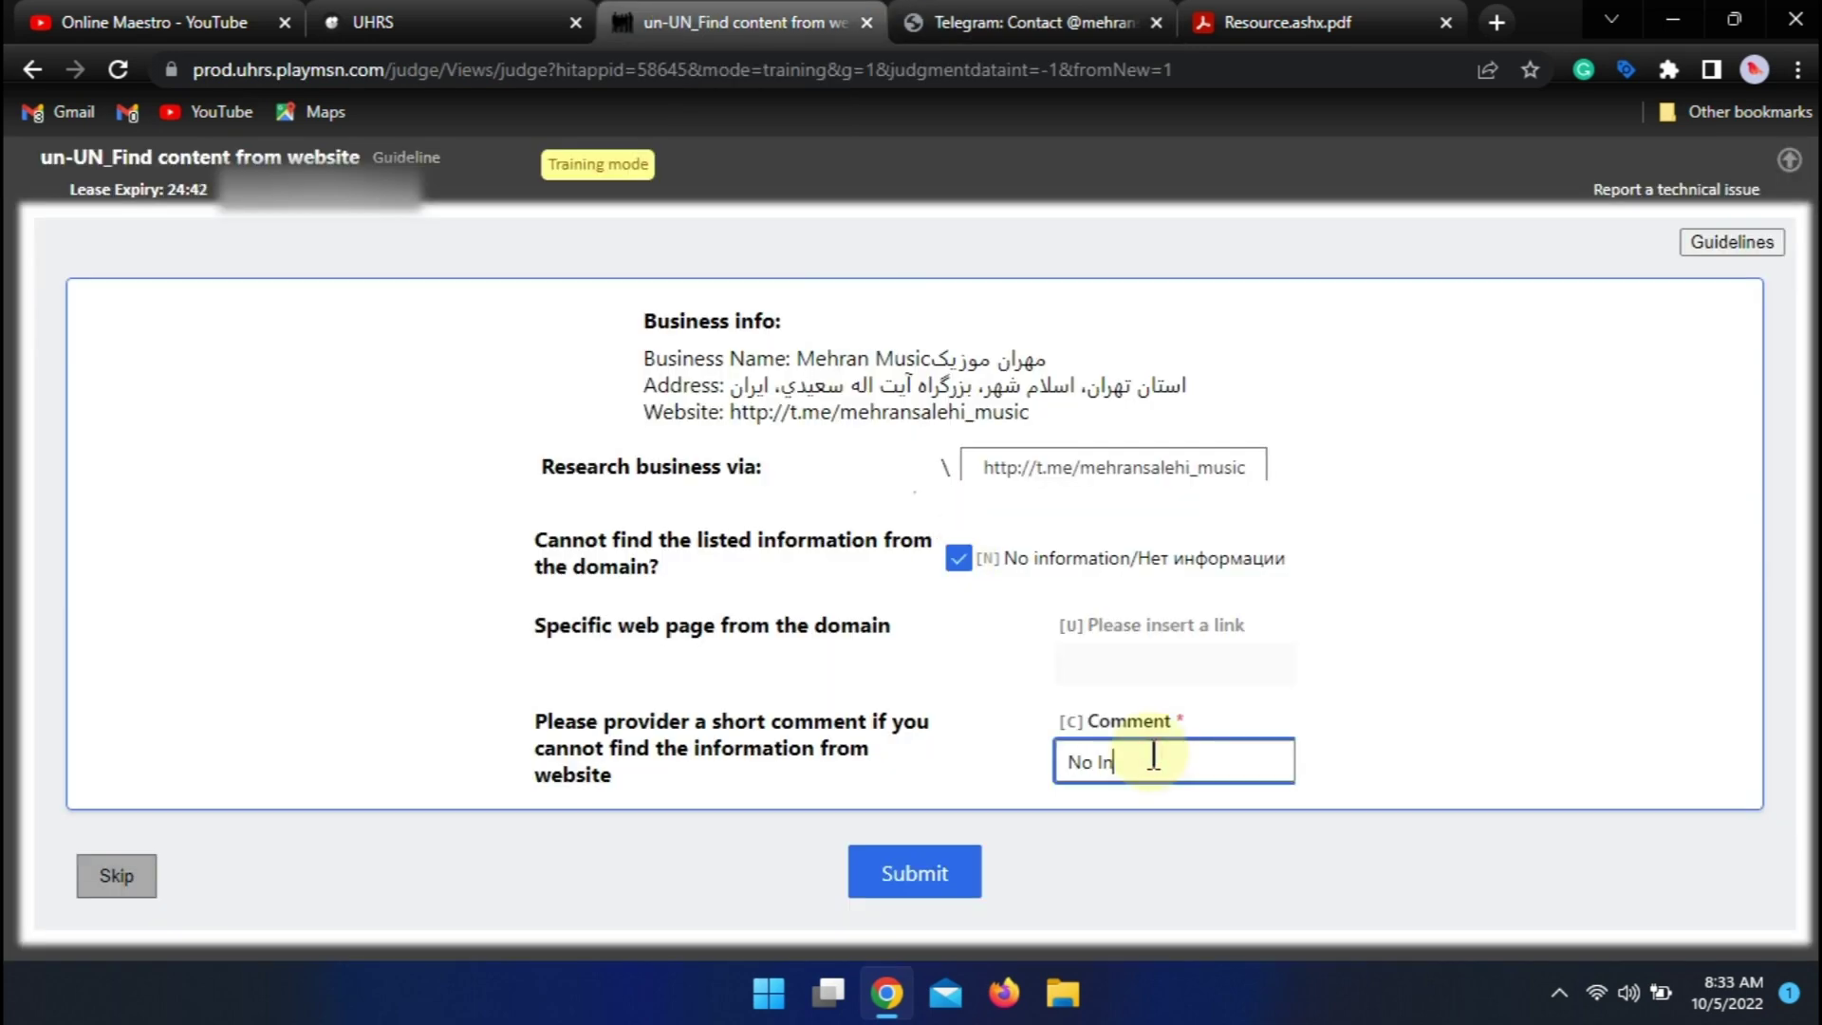
{"action": "type", "text": "formation"}
{"action": "left_click", "coordinate": [897, 877]}
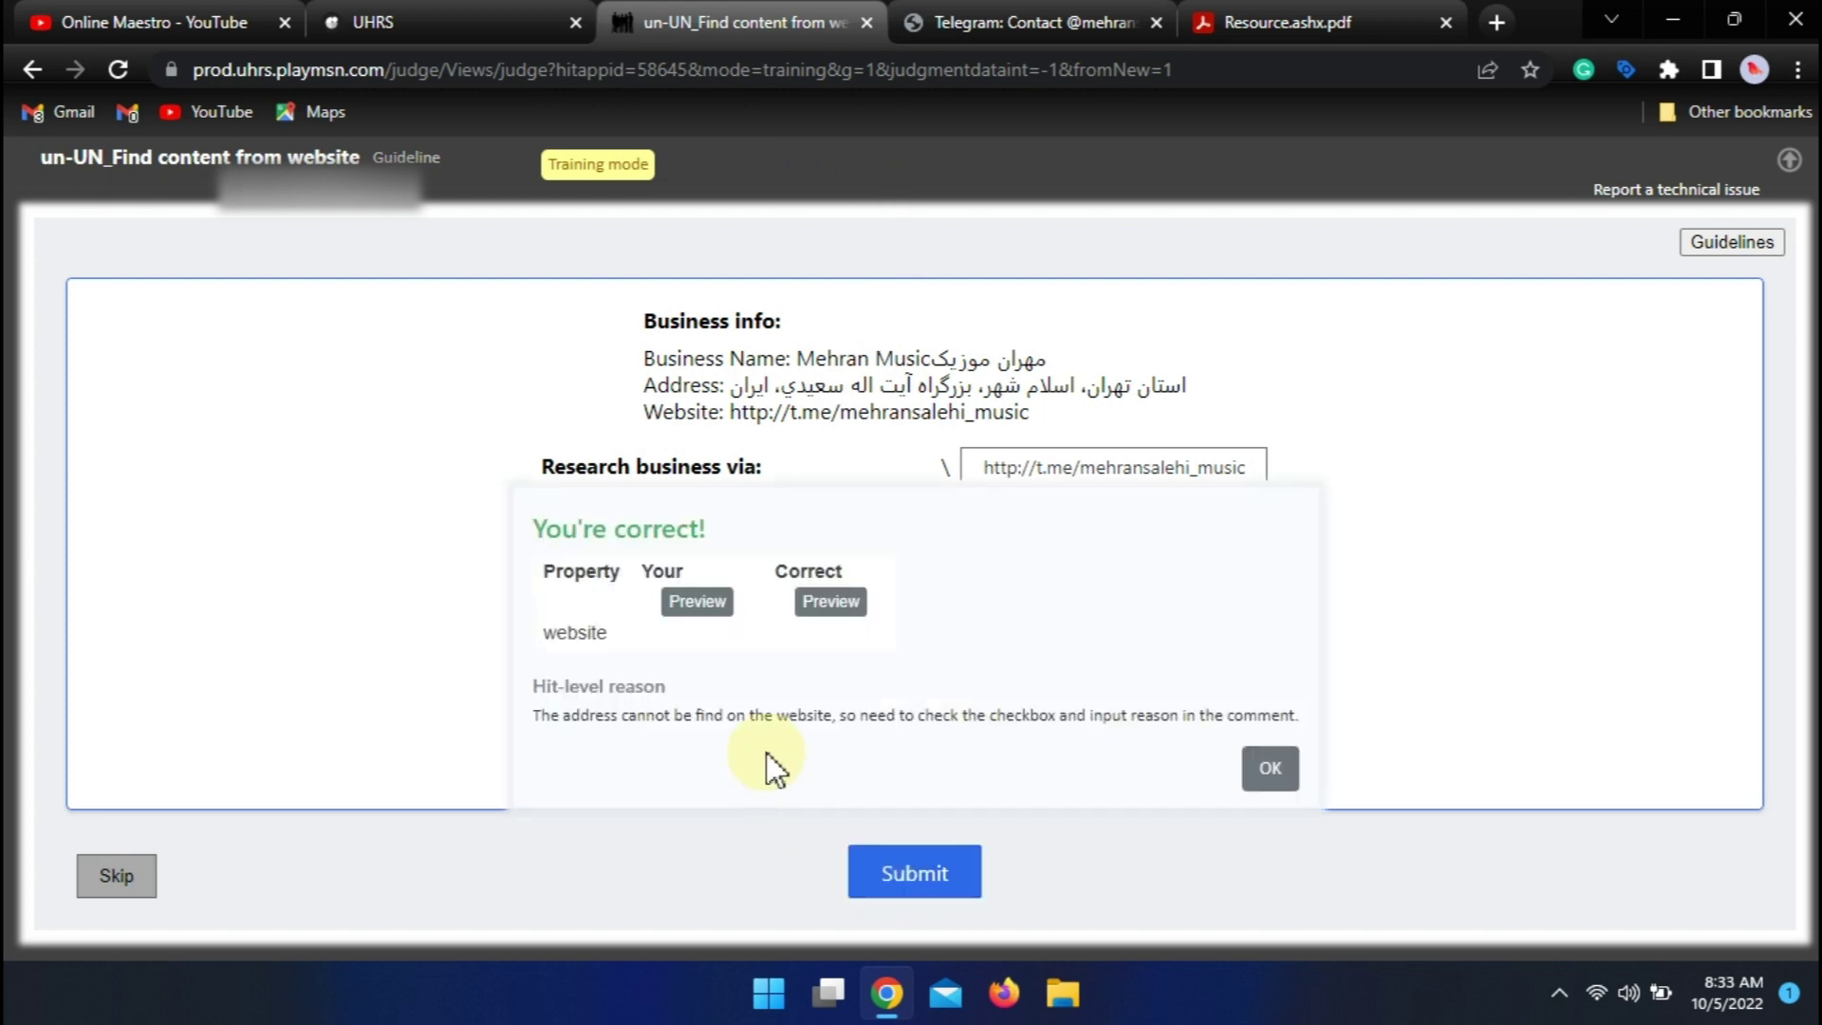
{"action": "left_click", "coordinate": [1270, 769]}
- Close the Telegram page, check the football coach's listed Facebook page, and return to the task
{"action": "left_click", "coordinate": [1155, 22]}
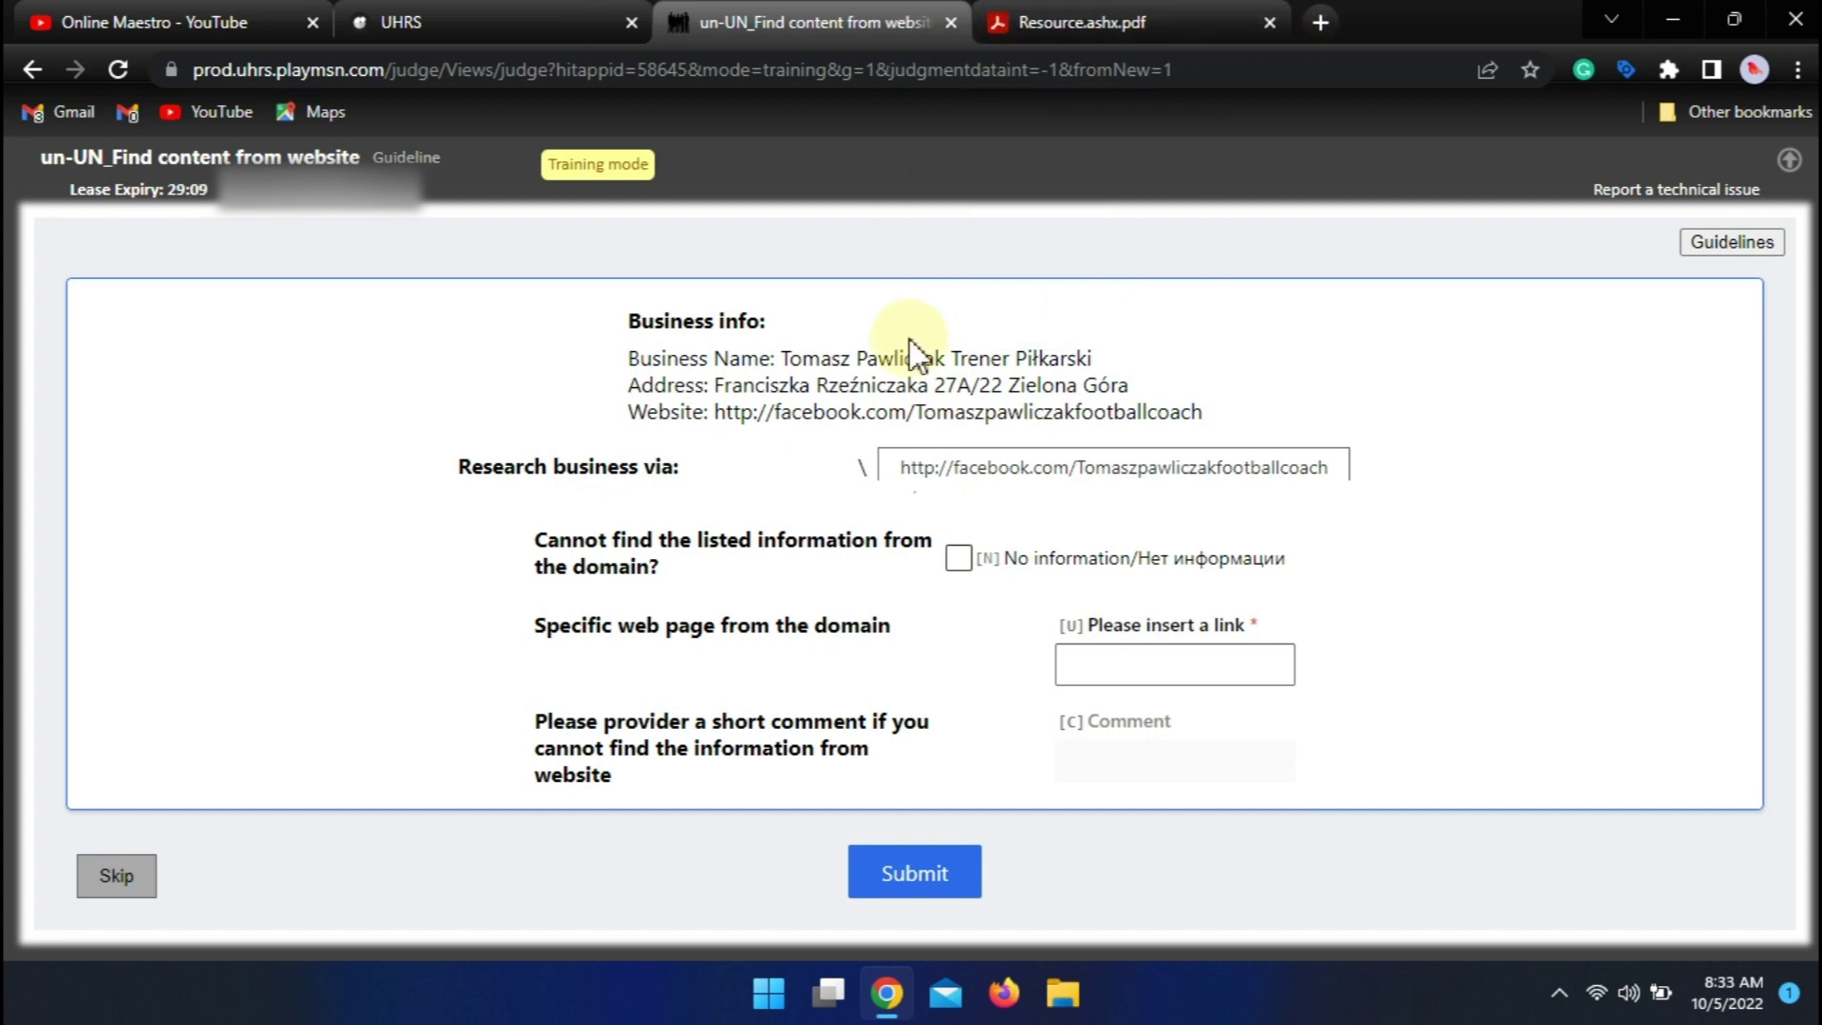
{"action": "left_click", "coordinate": [1018, 464]}
{"action": "left_click", "coordinate": [743, 16]}
- Mark the football coach's listing as No information with the comment "No Information", submit it, and dismiss the training feedback
{"action": "left_click", "coordinate": [955, 560]}
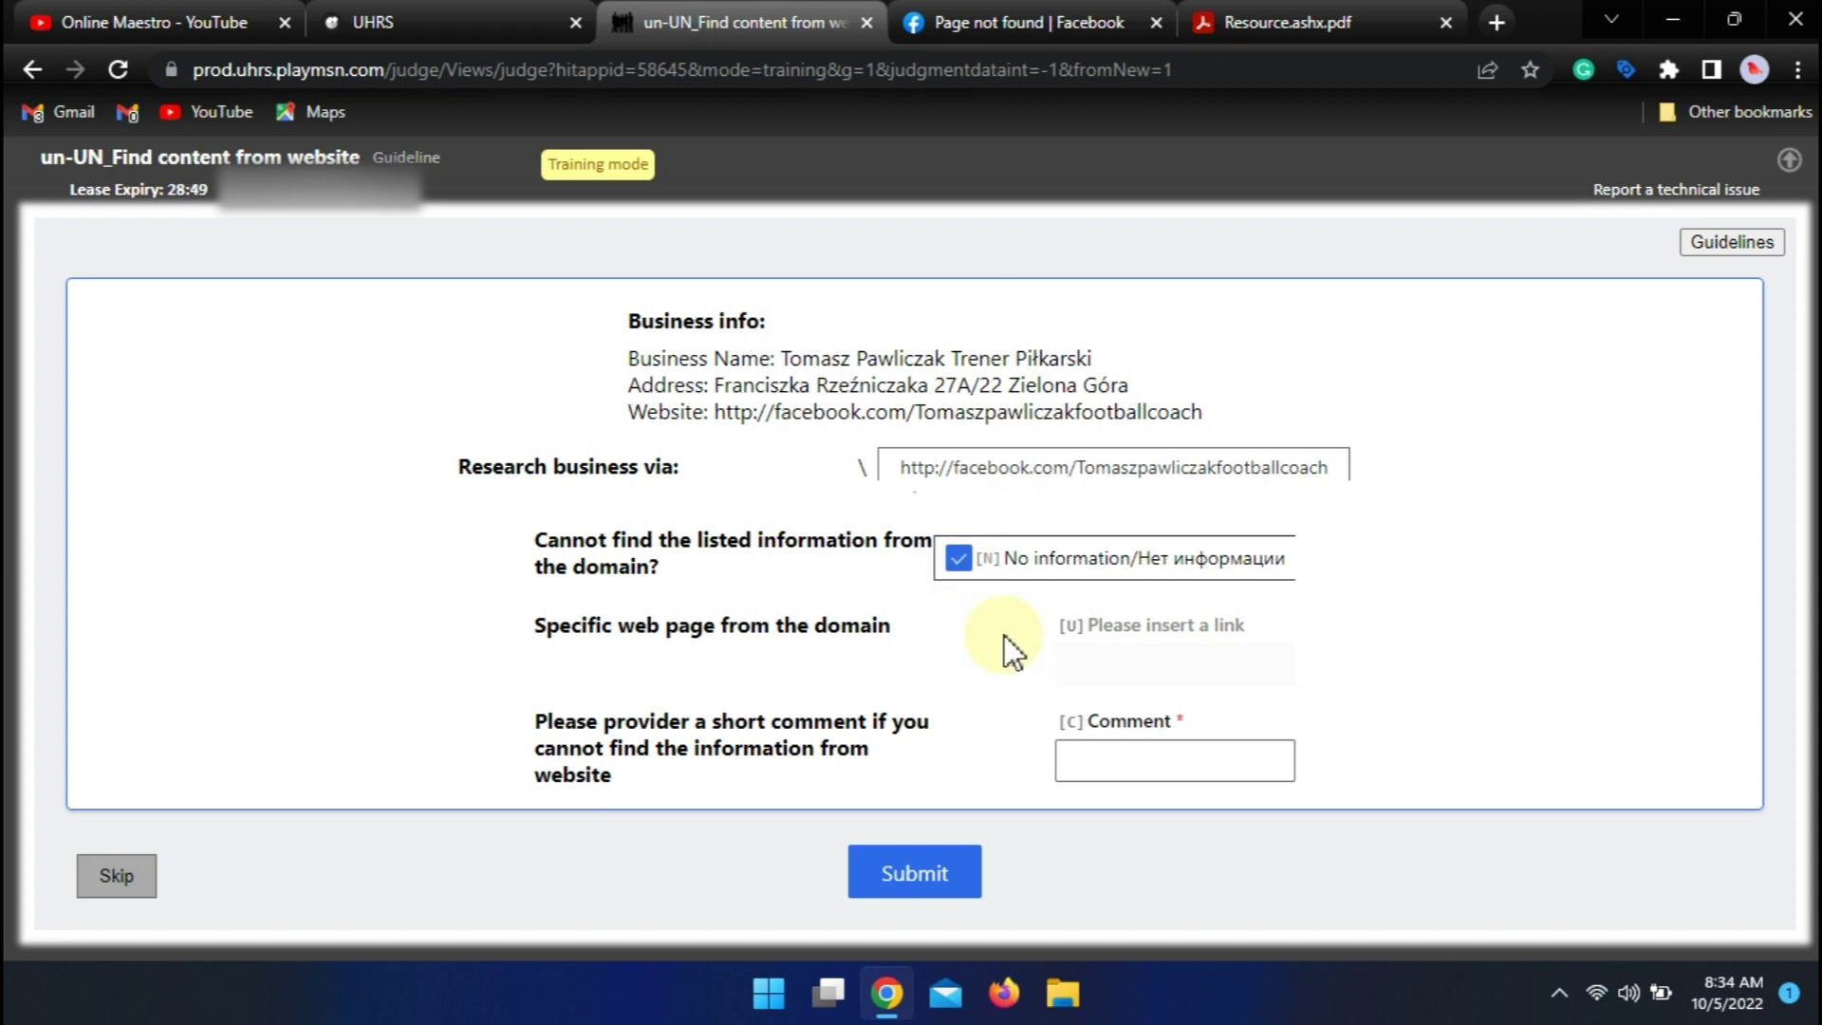
{"action": "left_click", "coordinate": [1145, 767]}
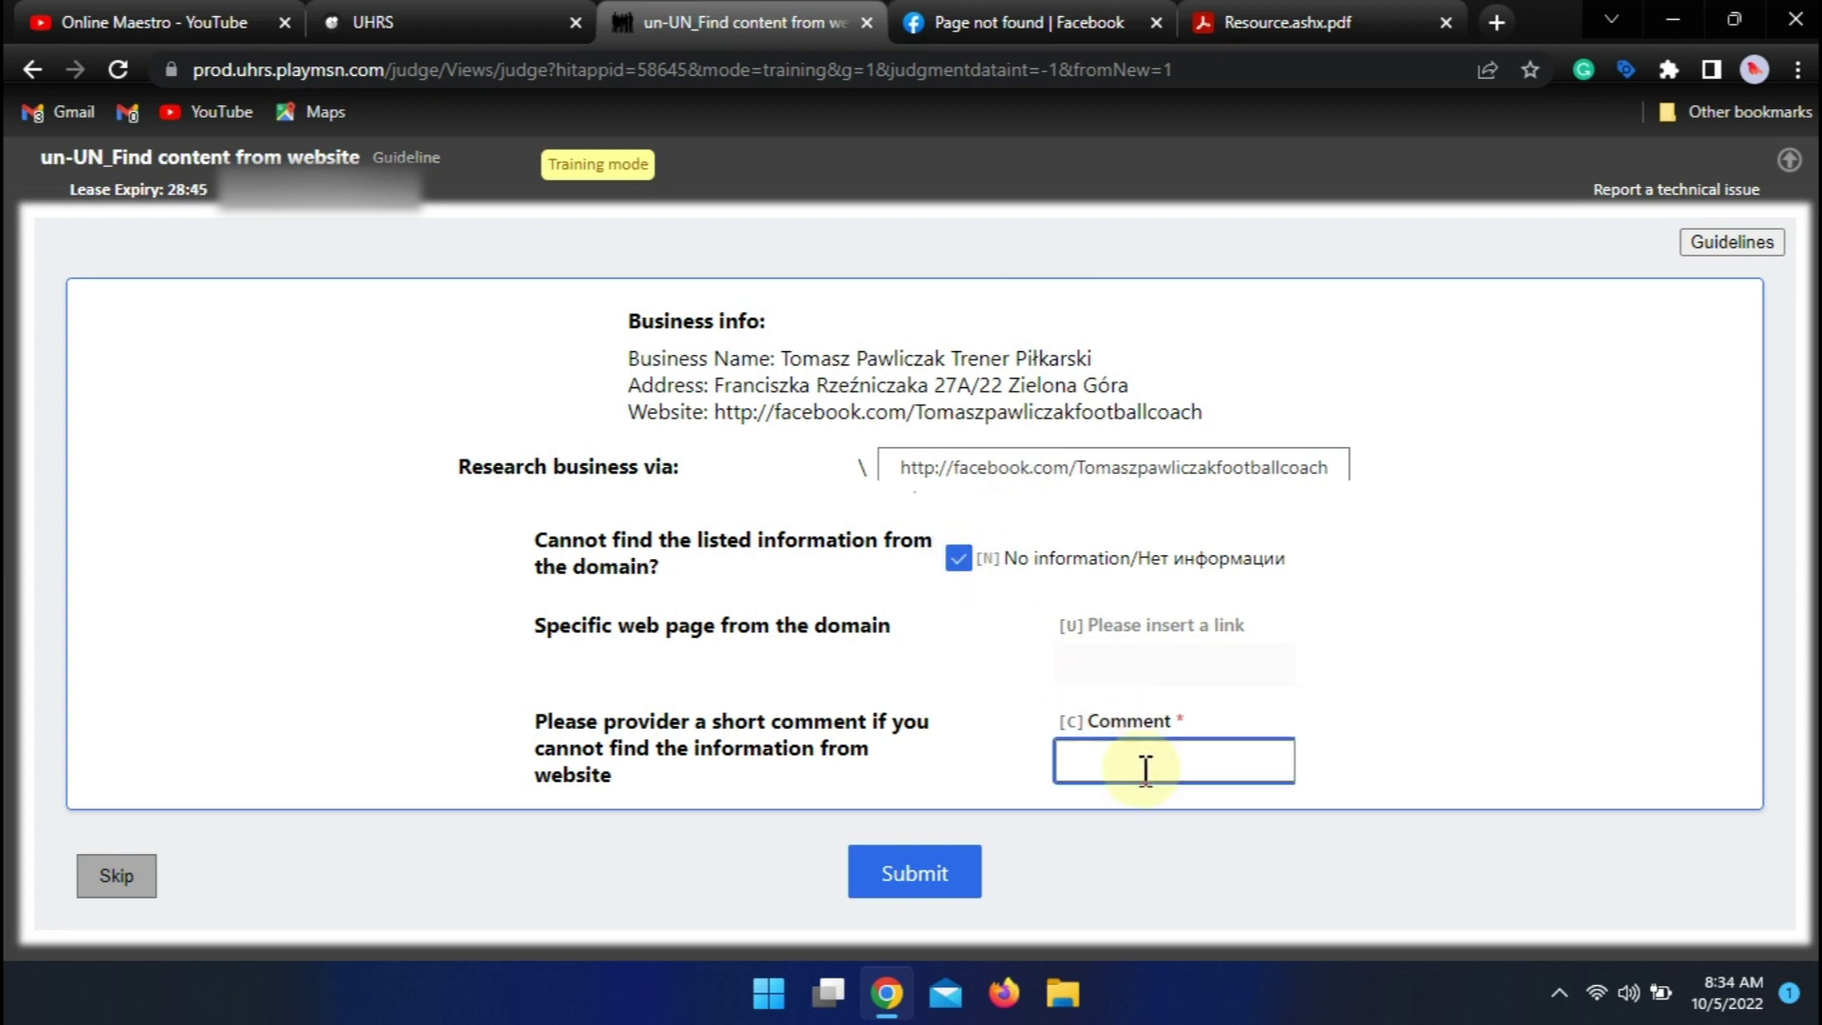
{"action": "type", "text": "No Information"}
{"action": "left_click", "coordinate": [915, 868]}
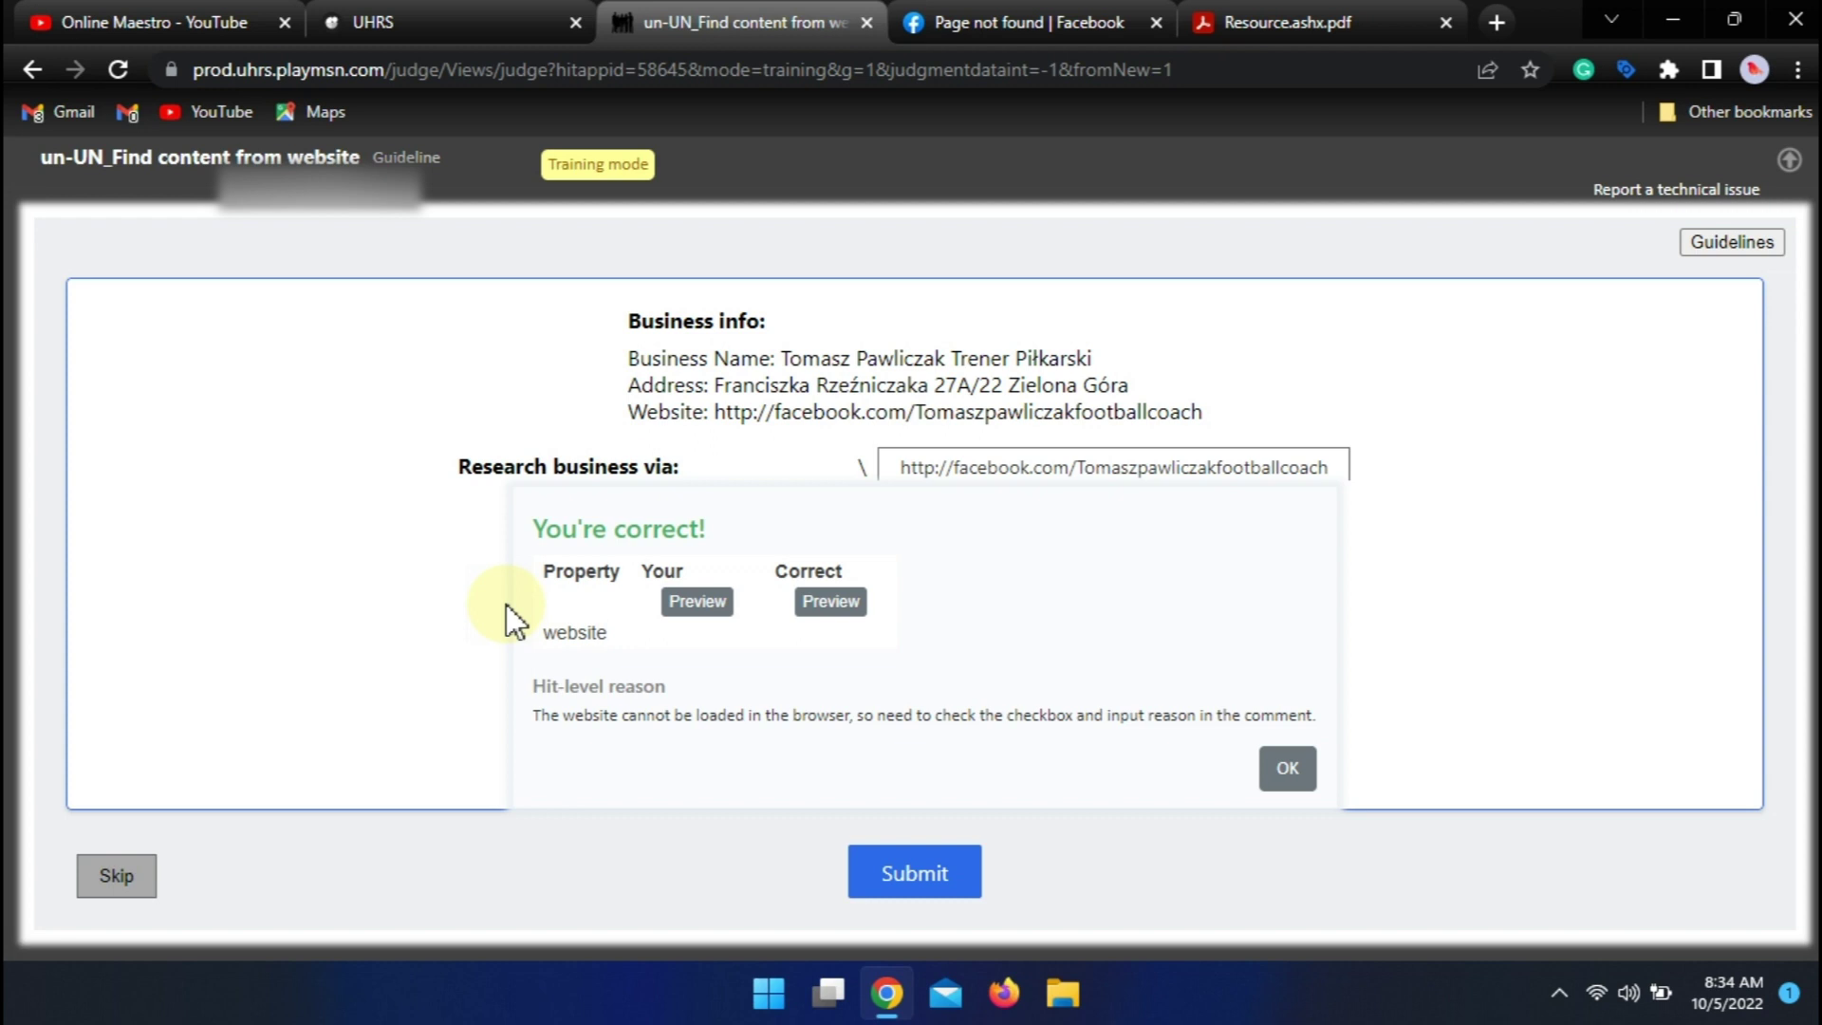
{"action": "left_click", "coordinate": [1286, 770]}
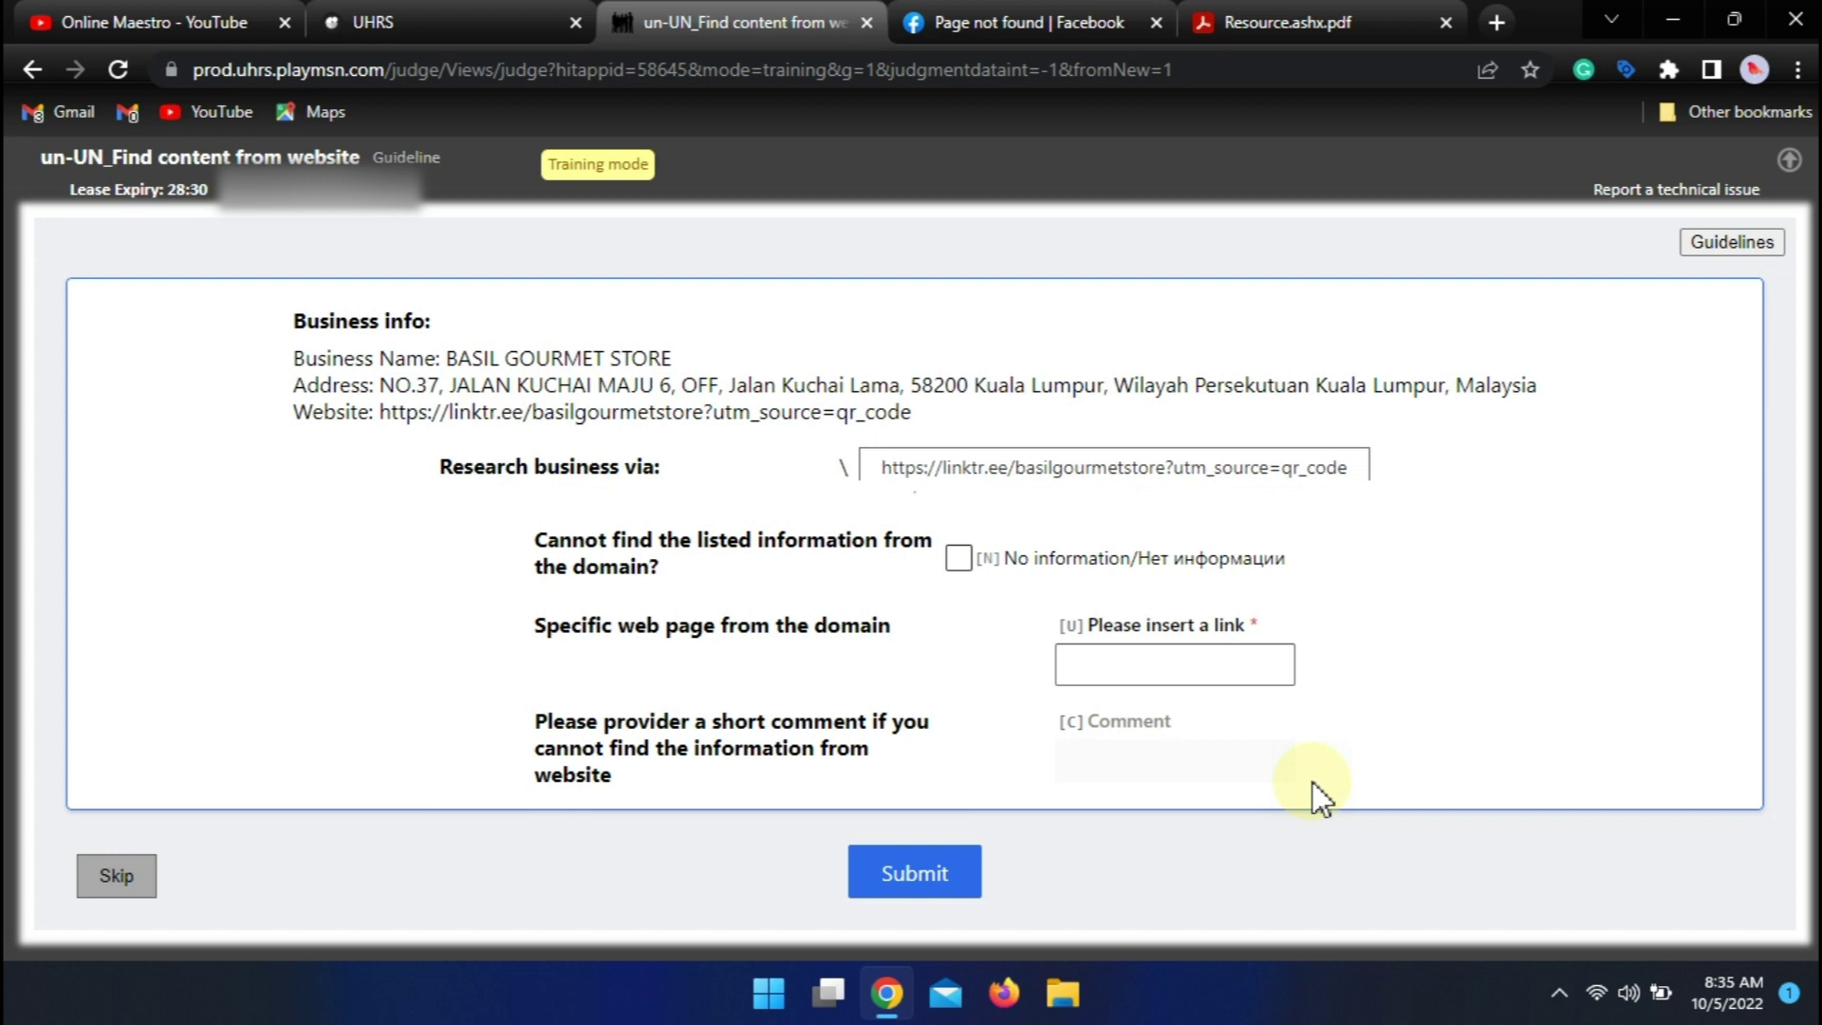
- Open Basil Gourmet Store's listed Linktree page and check it for the business name and address given in the task
{"action": "left_click", "coordinate": [1019, 467]}
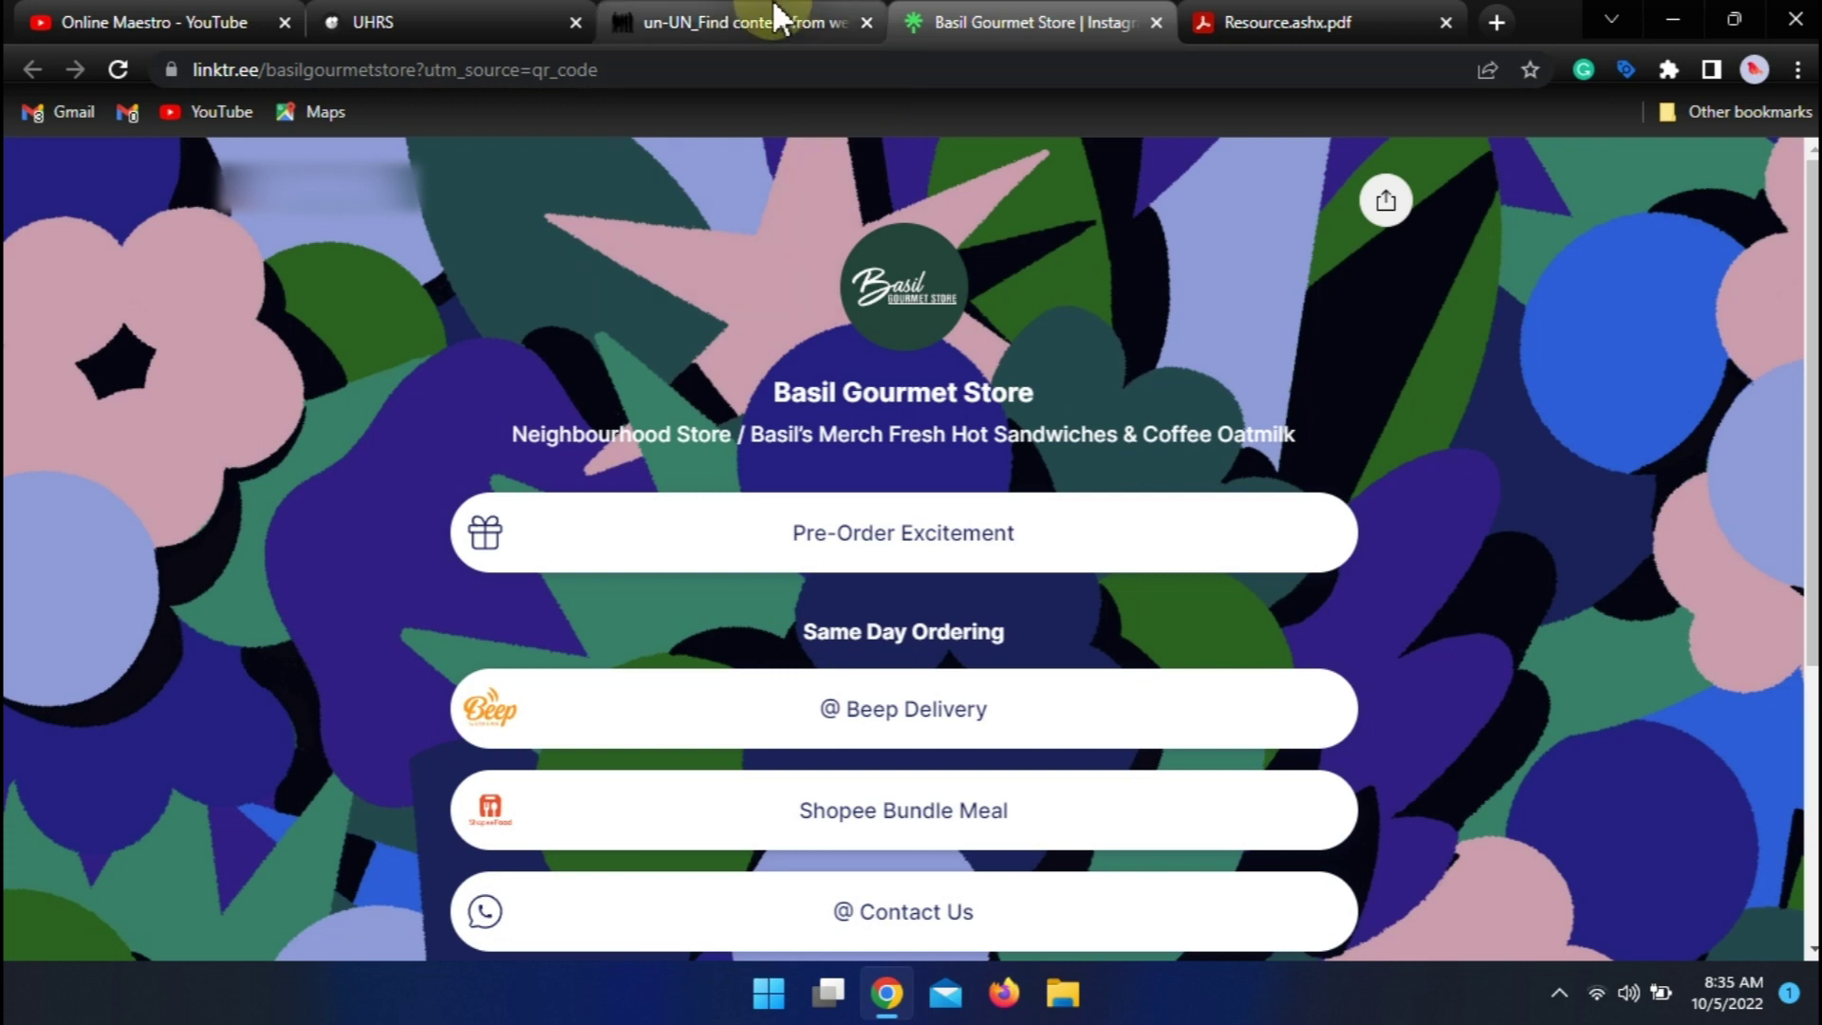
{"action": "scroll", "coordinate": [1813, 655], "scroll_direction": "down", "scroll_amount": 5}
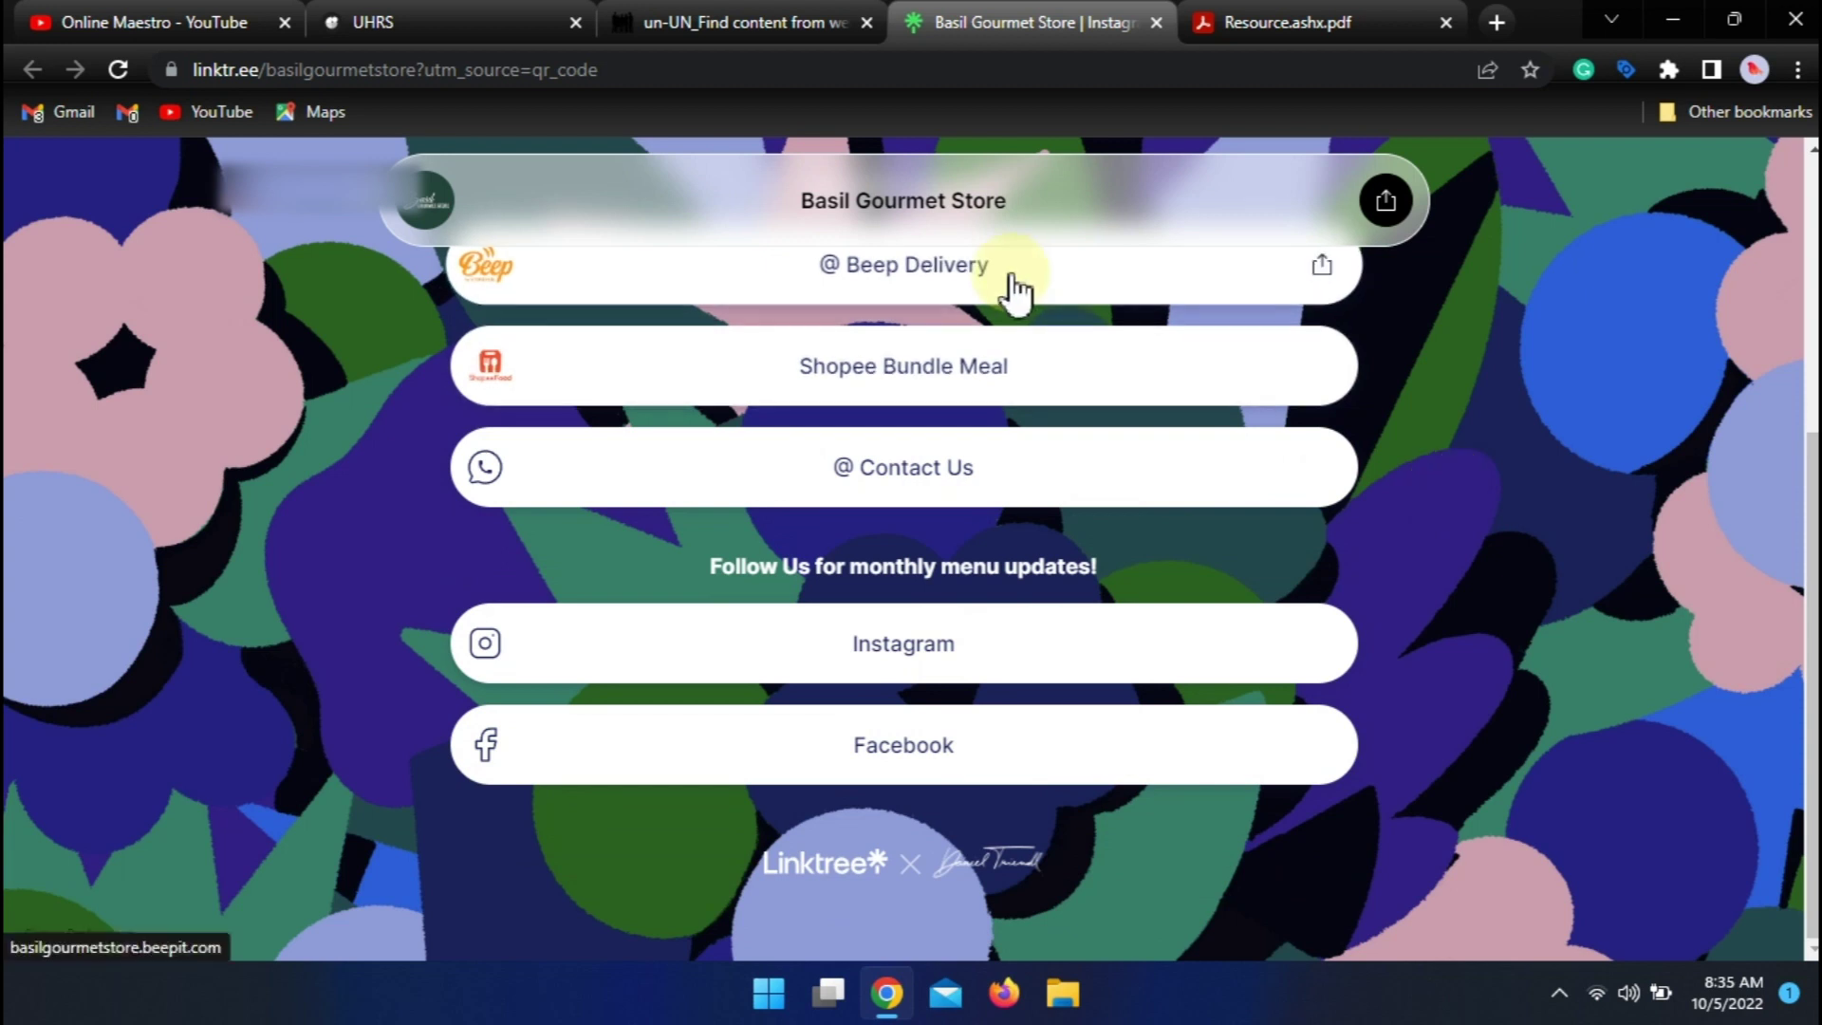
{"action": "left_click", "coordinate": [750, 22]}
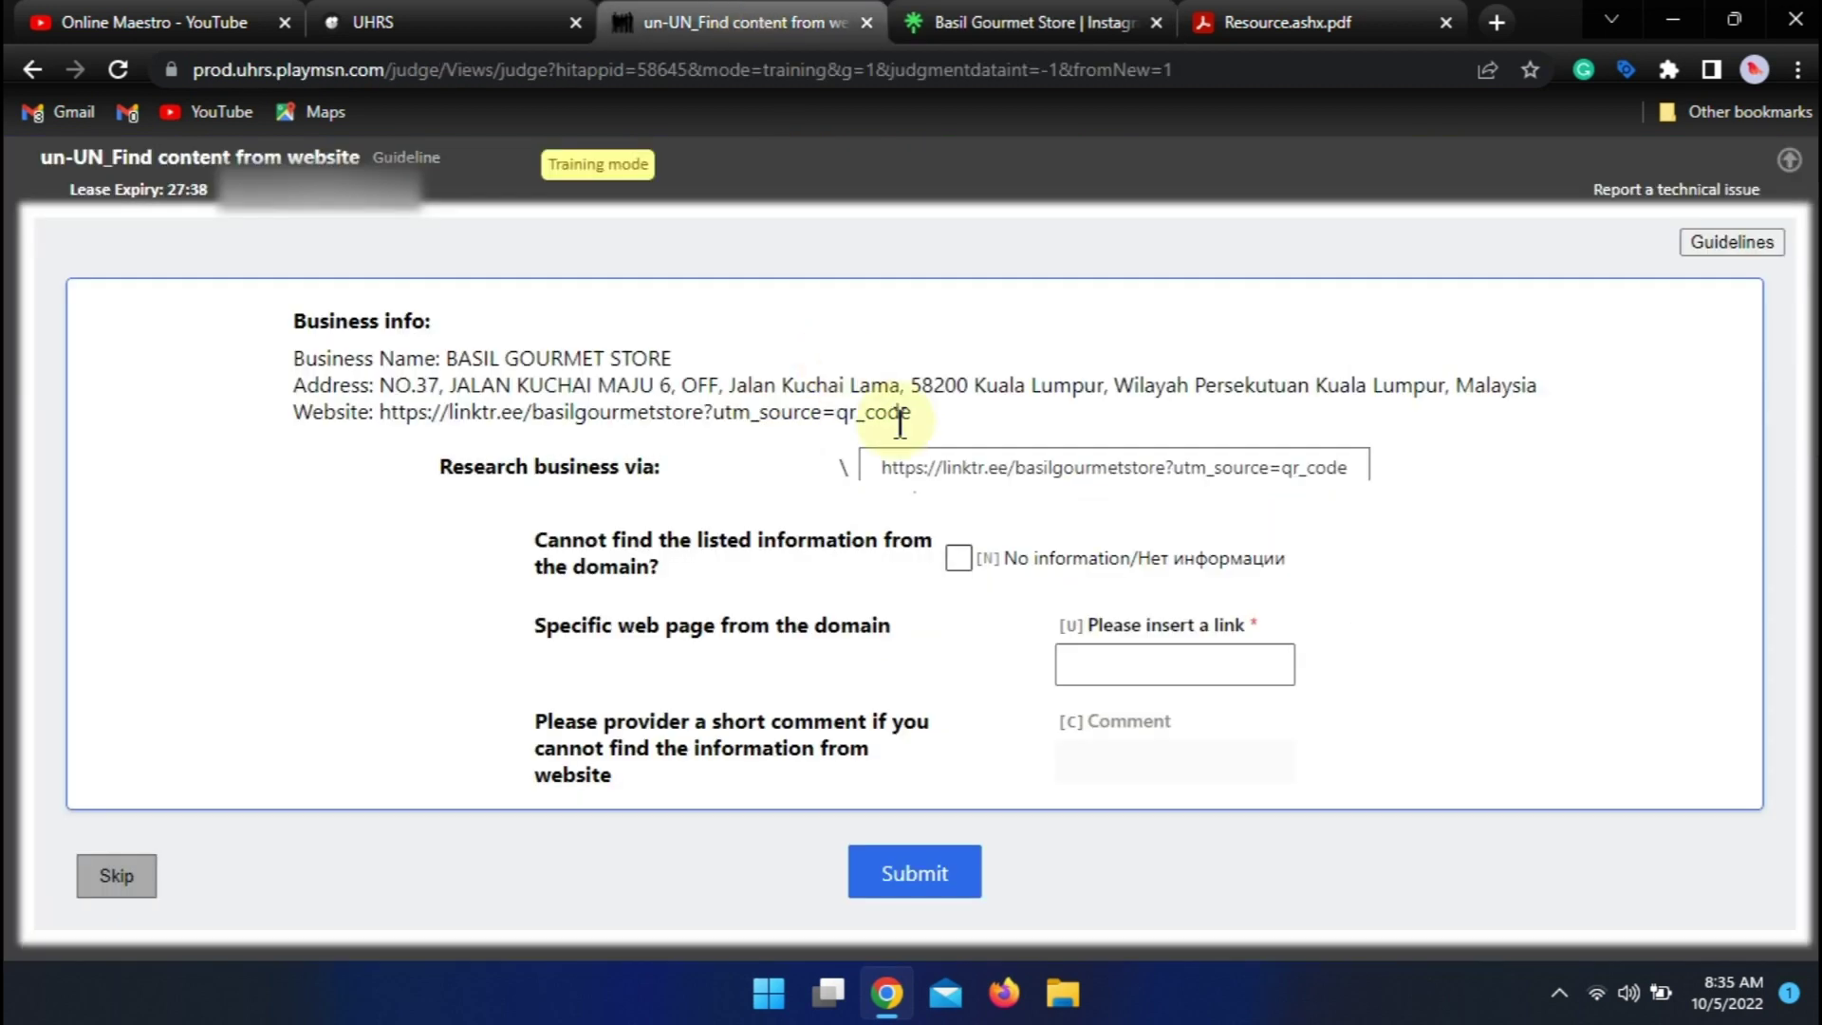
{"action": "left_click", "coordinate": [1011, 19]}
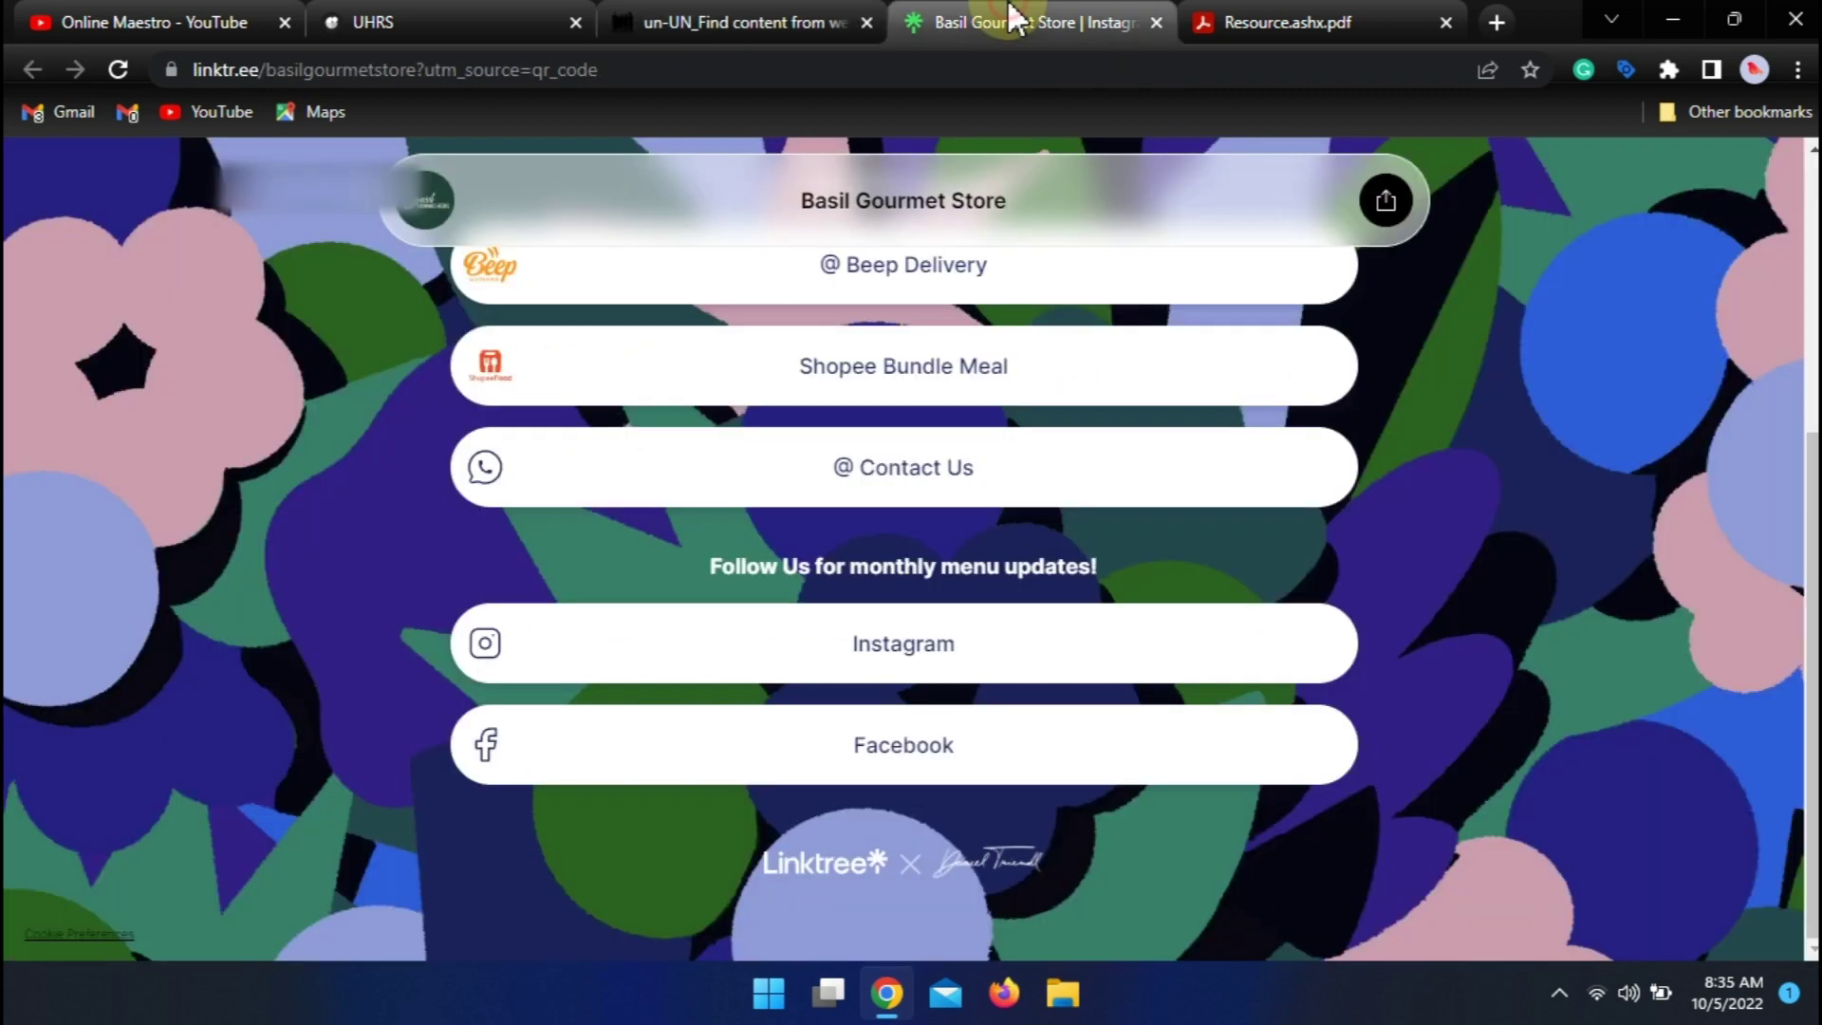
{"action": "left_click", "coordinate": [679, 19]}
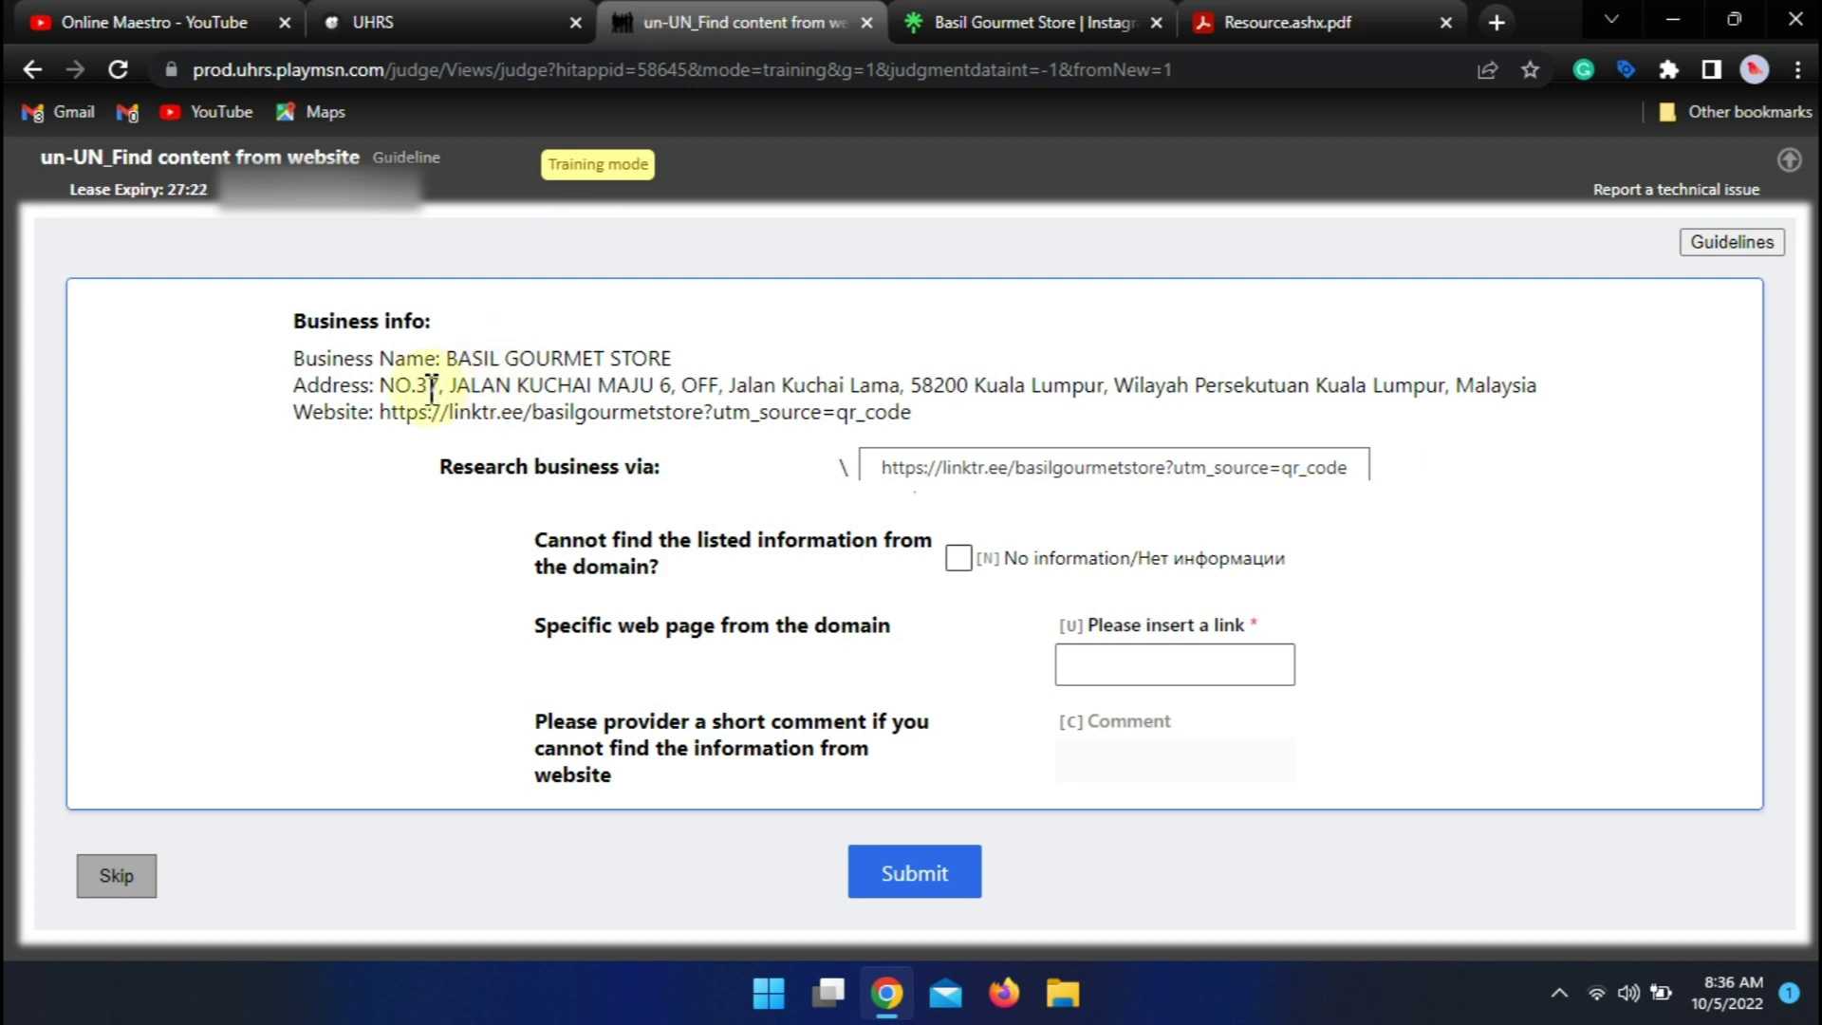
{"action": "left_click", "coordinate": [1034, 19]}
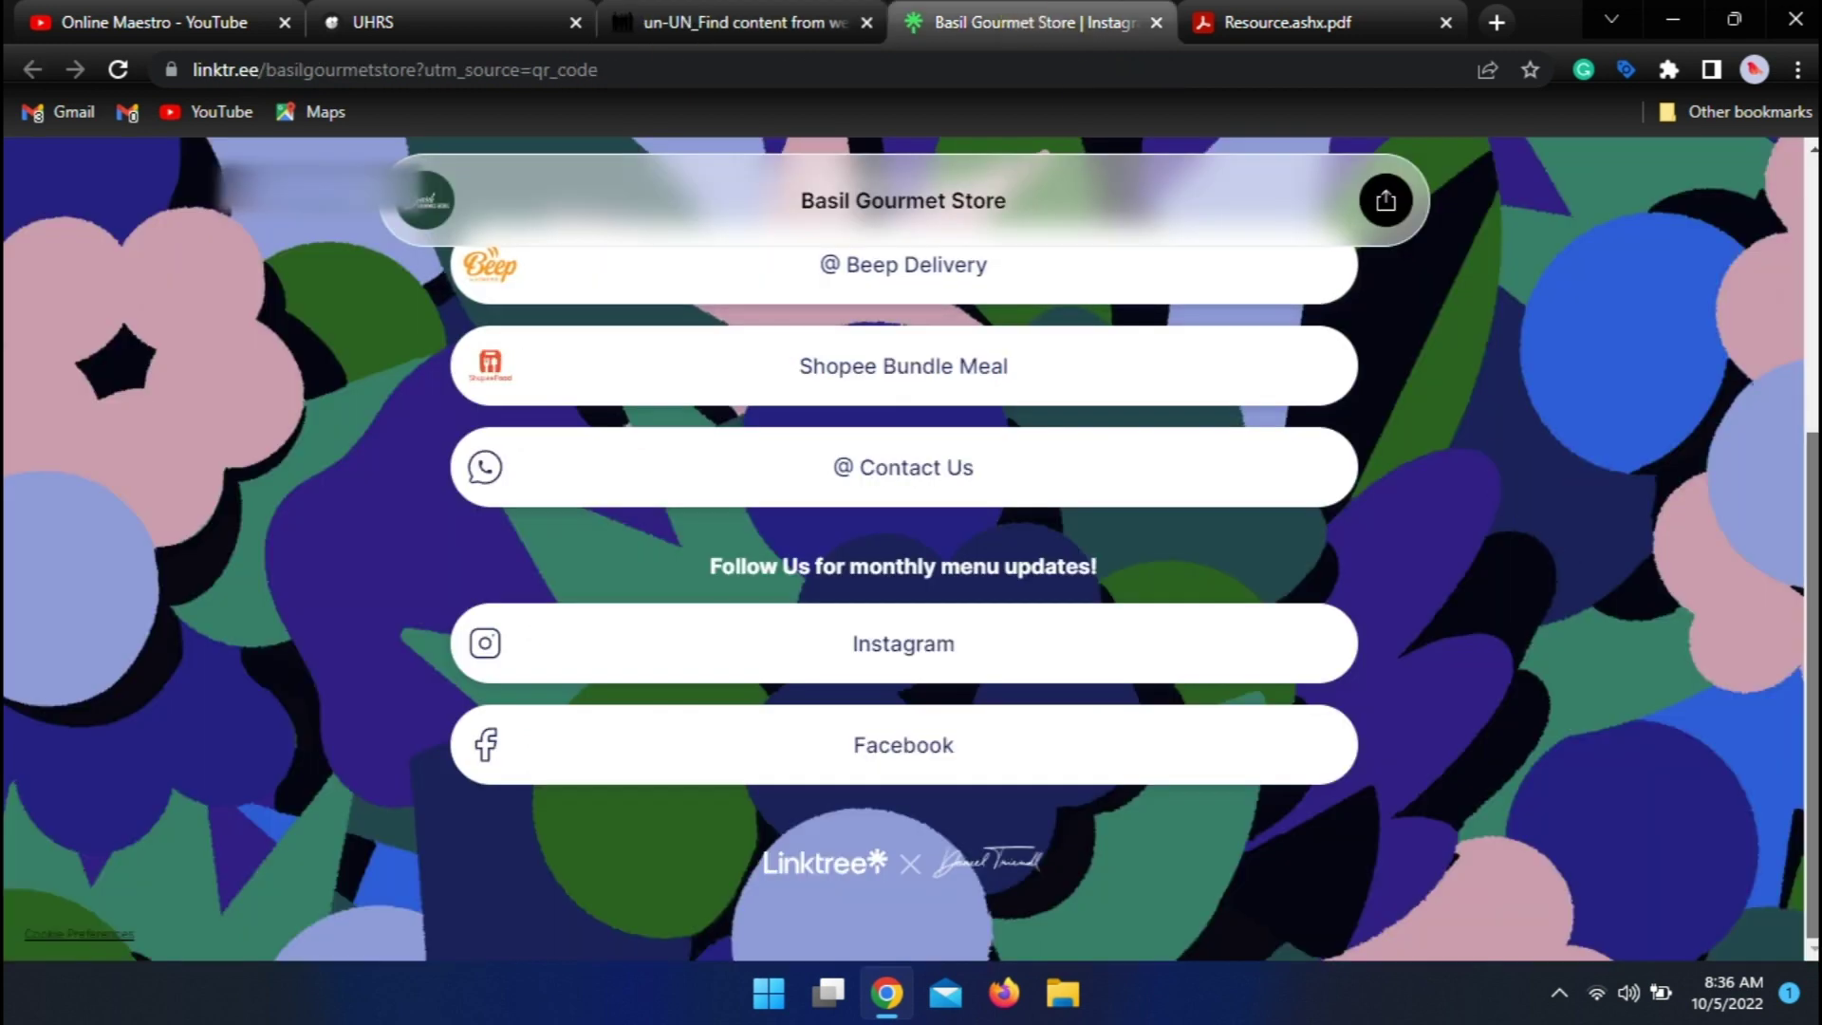
{"action": "scroll", "coordinate": [1756, 598], "scroll_direction": "up", "scroll_amount": 3}
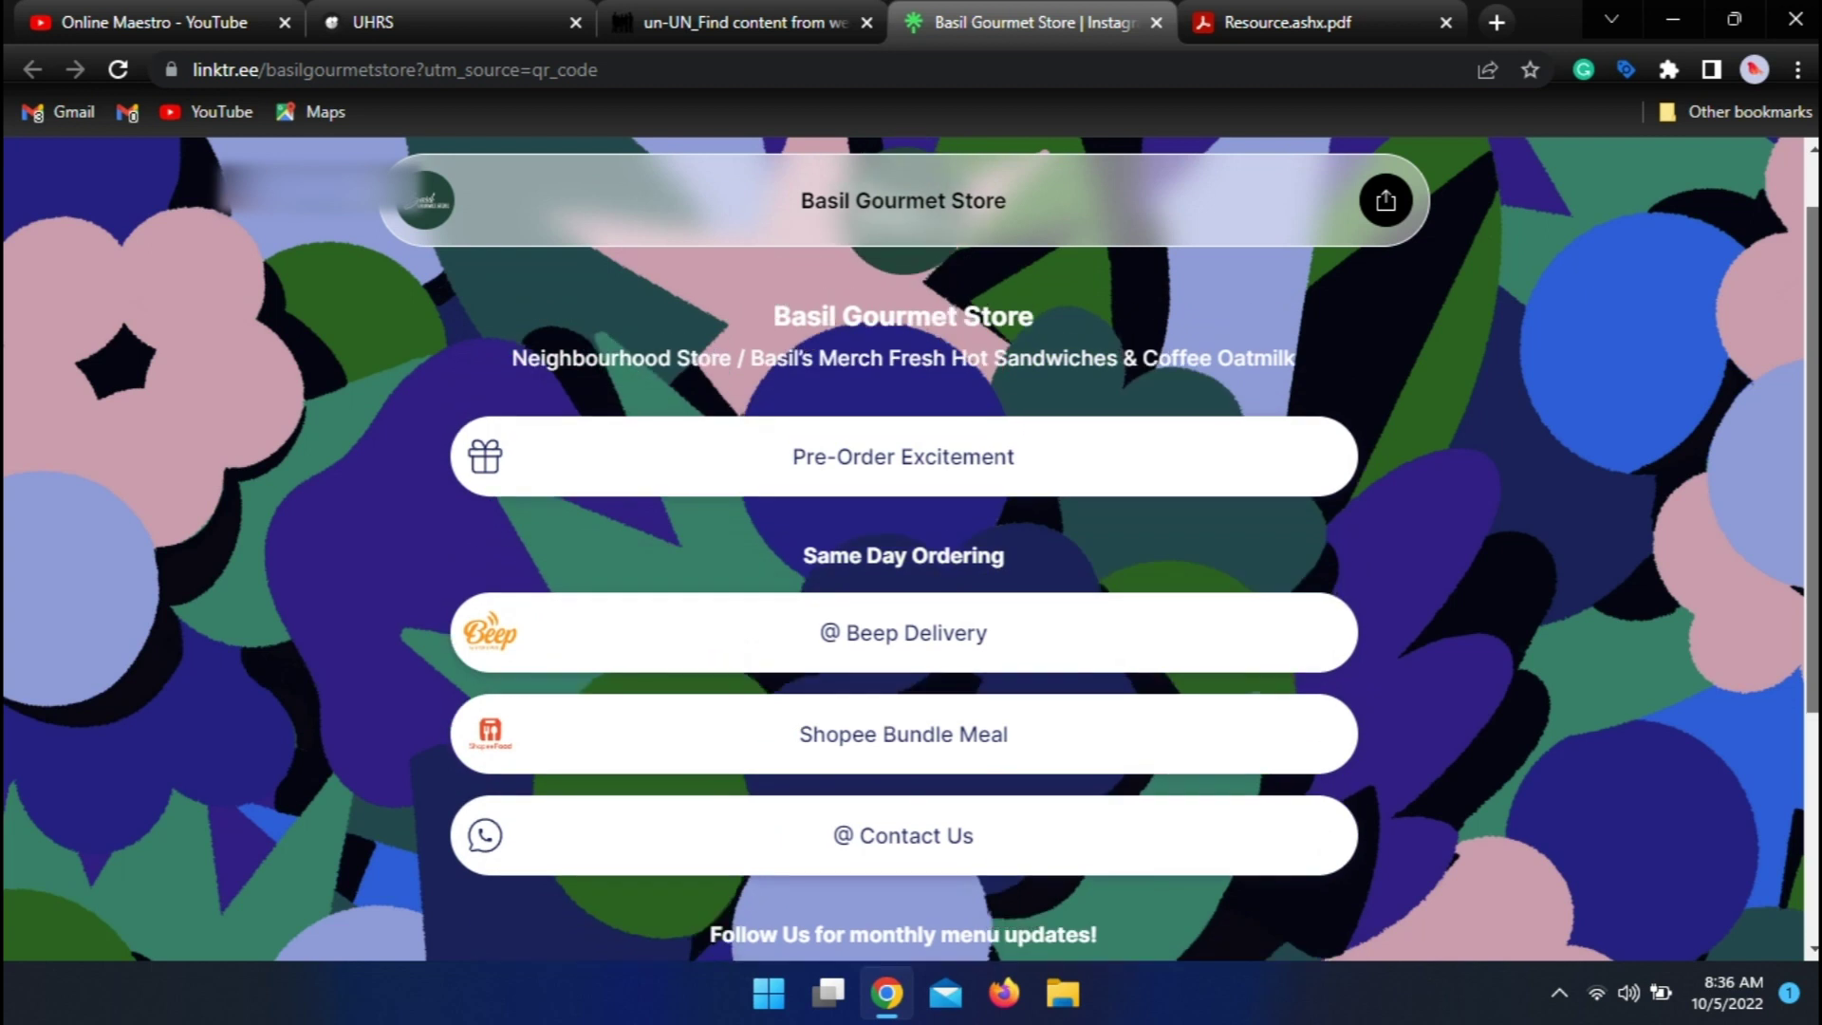
{"action": "scroll", "coordinate": [901, 550], "scroll_direction": "down", "scroll_amount": 5}
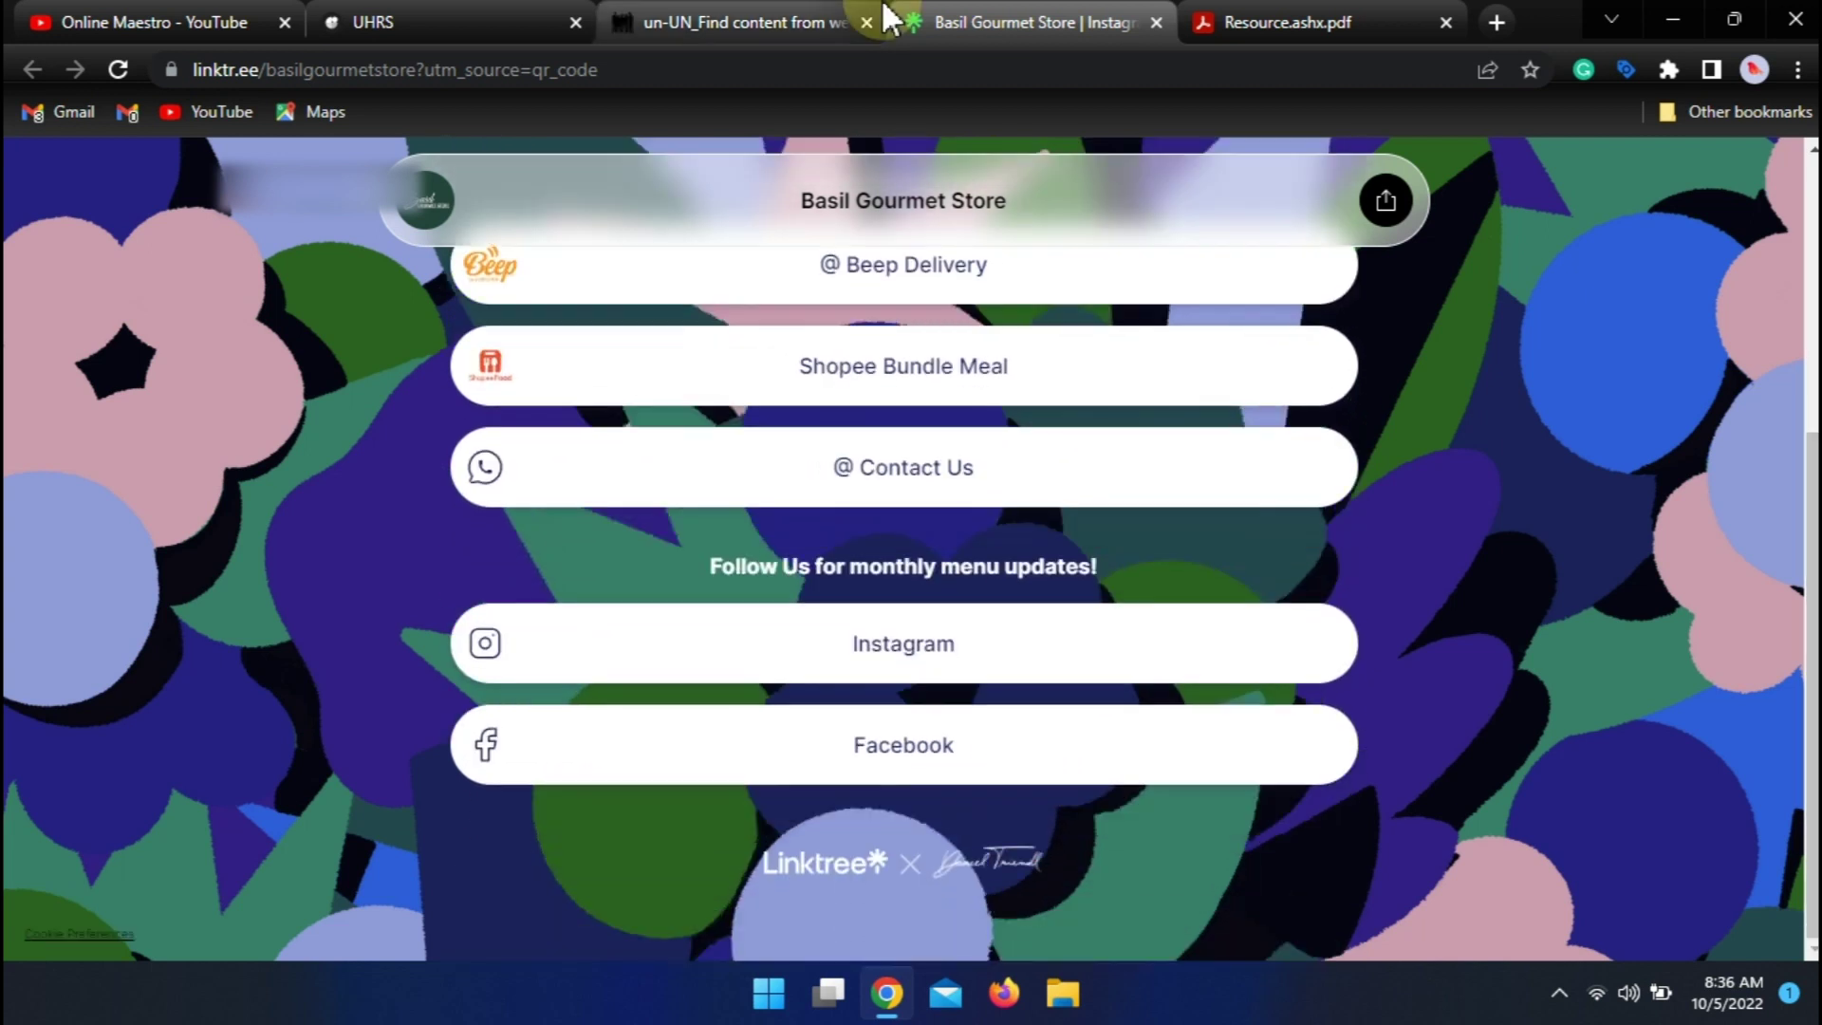
{"action": "left_click", "coordinate": [721, 21]}
{"action": "left_click", "coordinate": [1044, 19]}
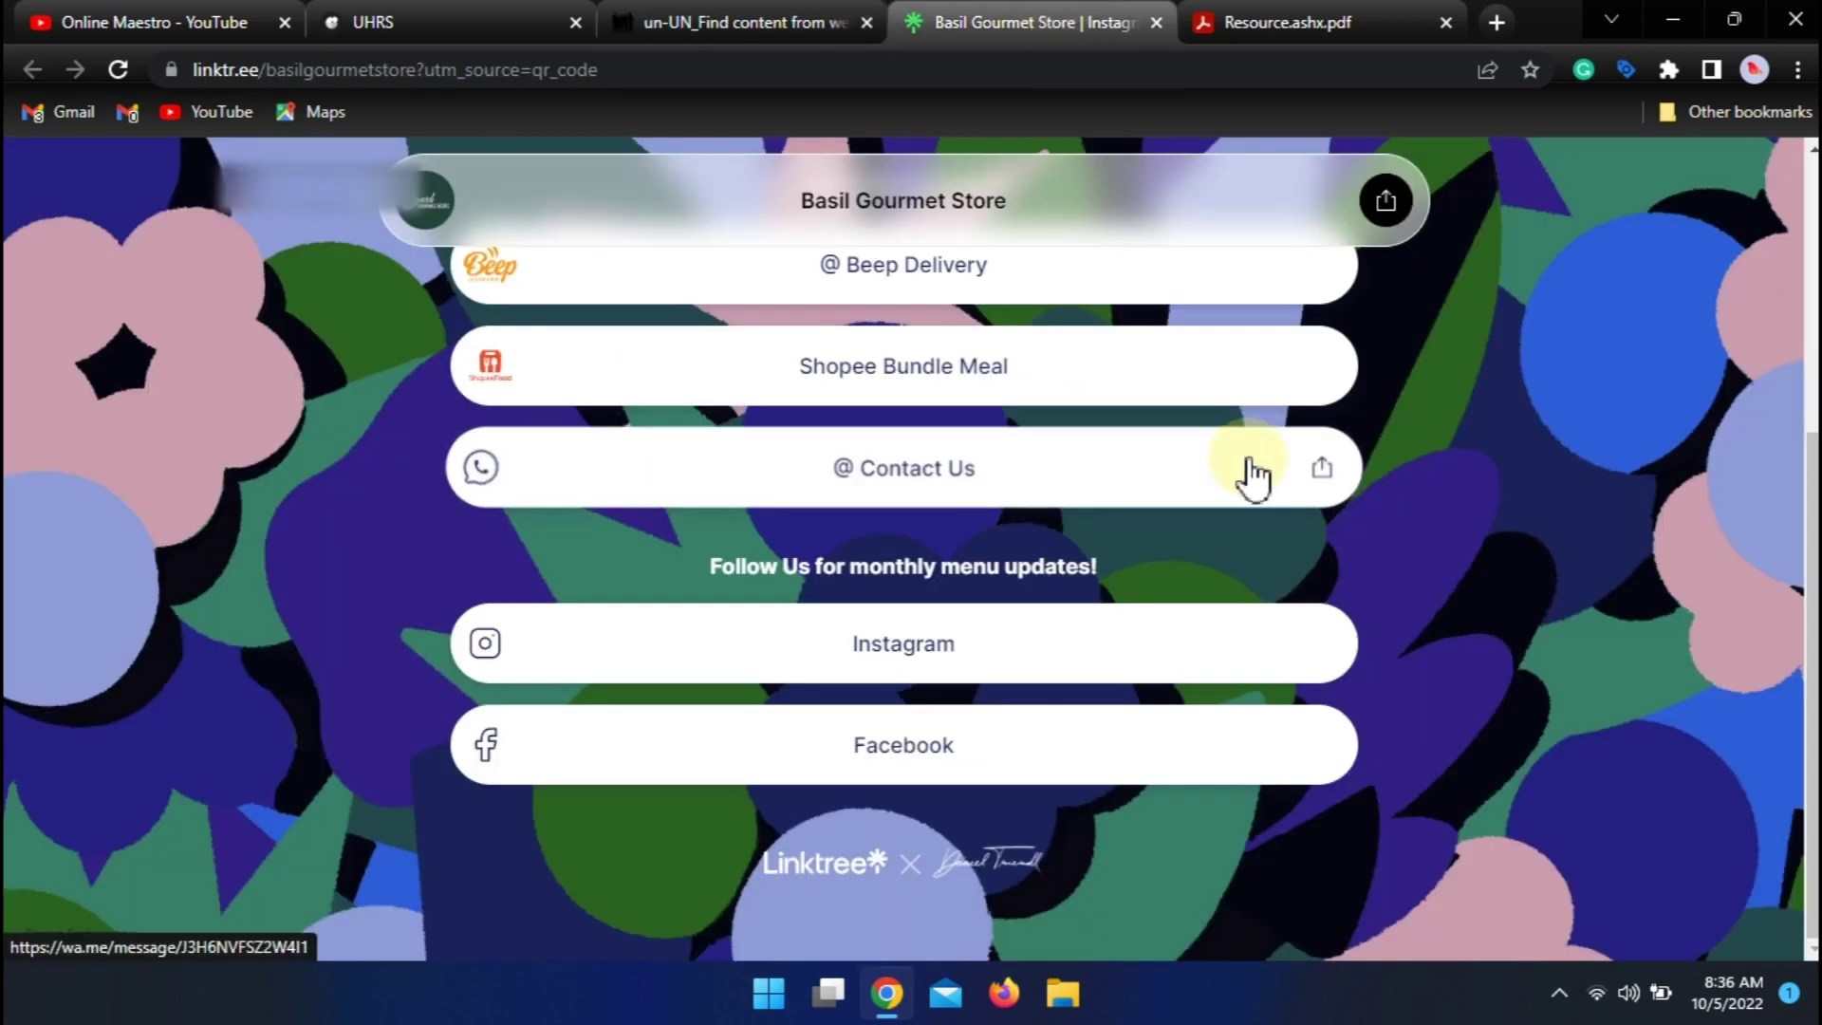
{"action": "scroll", "coordinate": [1050, 338], "scroll_direction": "up", "scroll_amount": 5}
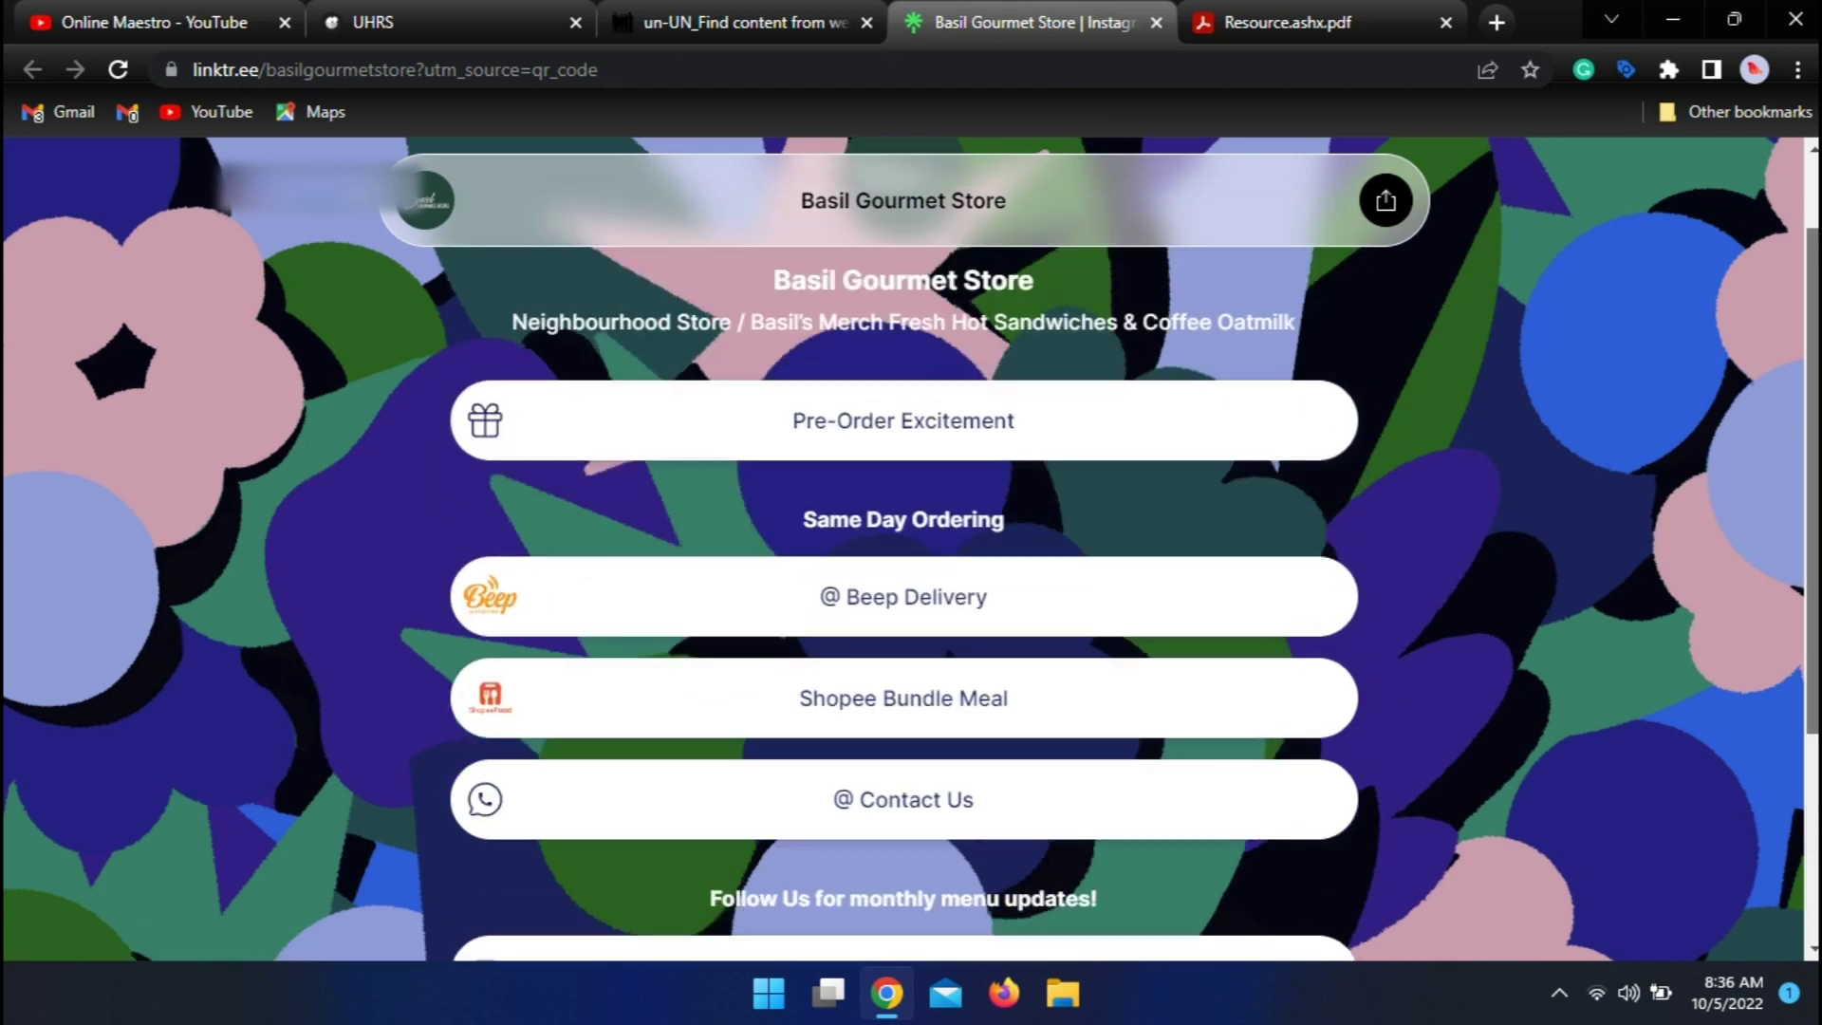
{"action": "scroll", "coordinate": [902, 551], "scroll_direction": "down", "scroll_amount": 5}
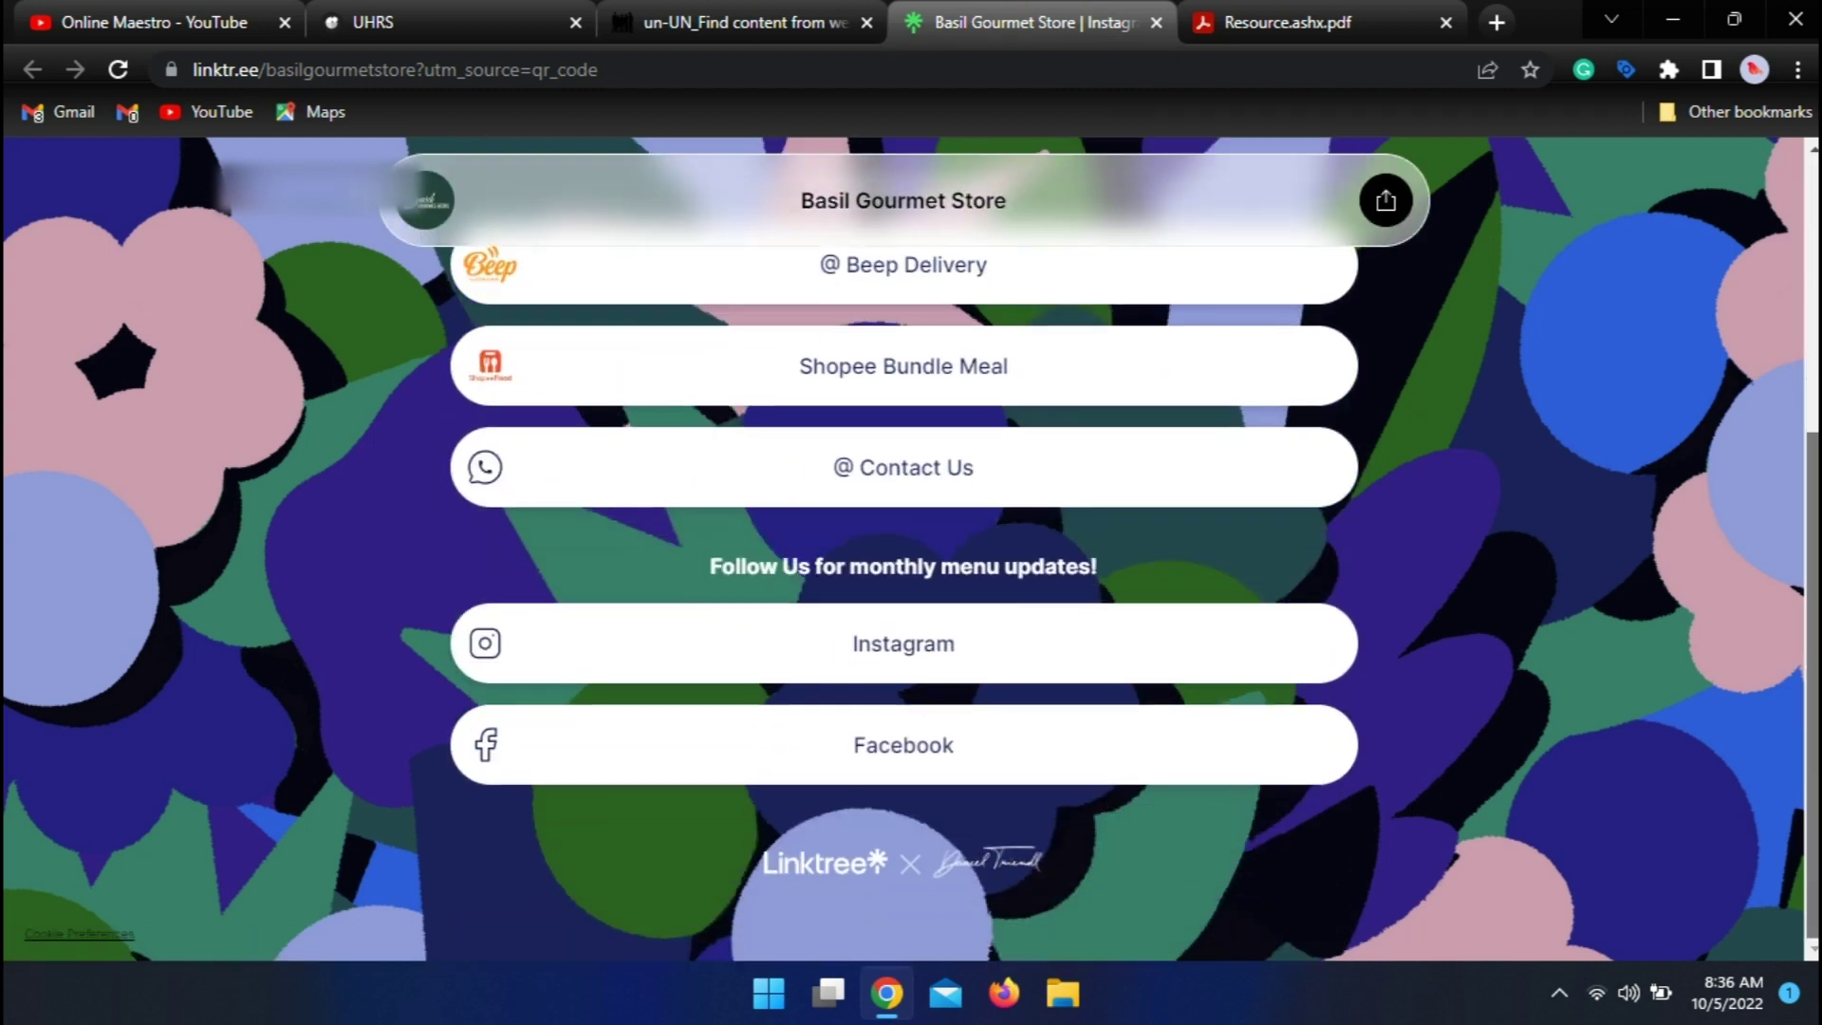
- Mark Basil Gourmet Store as No information with the comment "No Information", submit the judgment, and dismiss the training feedback
{"action": "left_click", "coordinate": [834, 15]}
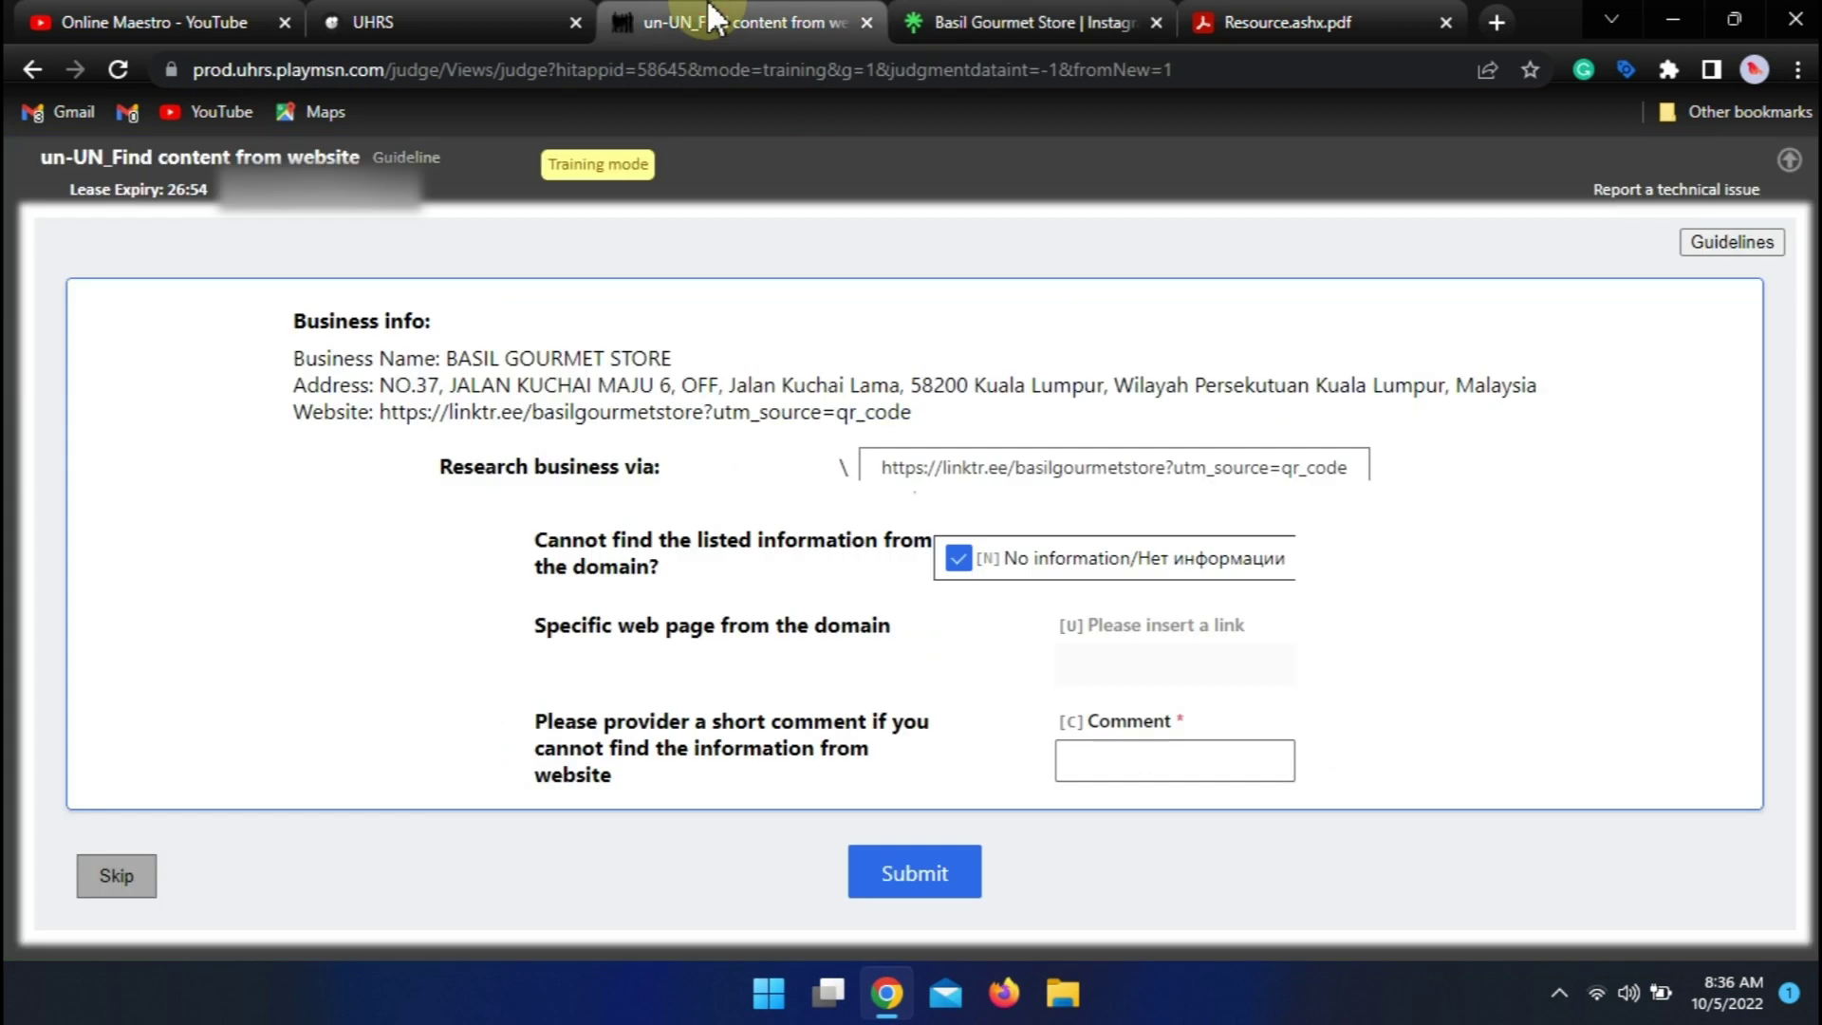
{"action": "left_click", "coordinate": [1113, 759]}
{"action": "type", "text": "No In"}
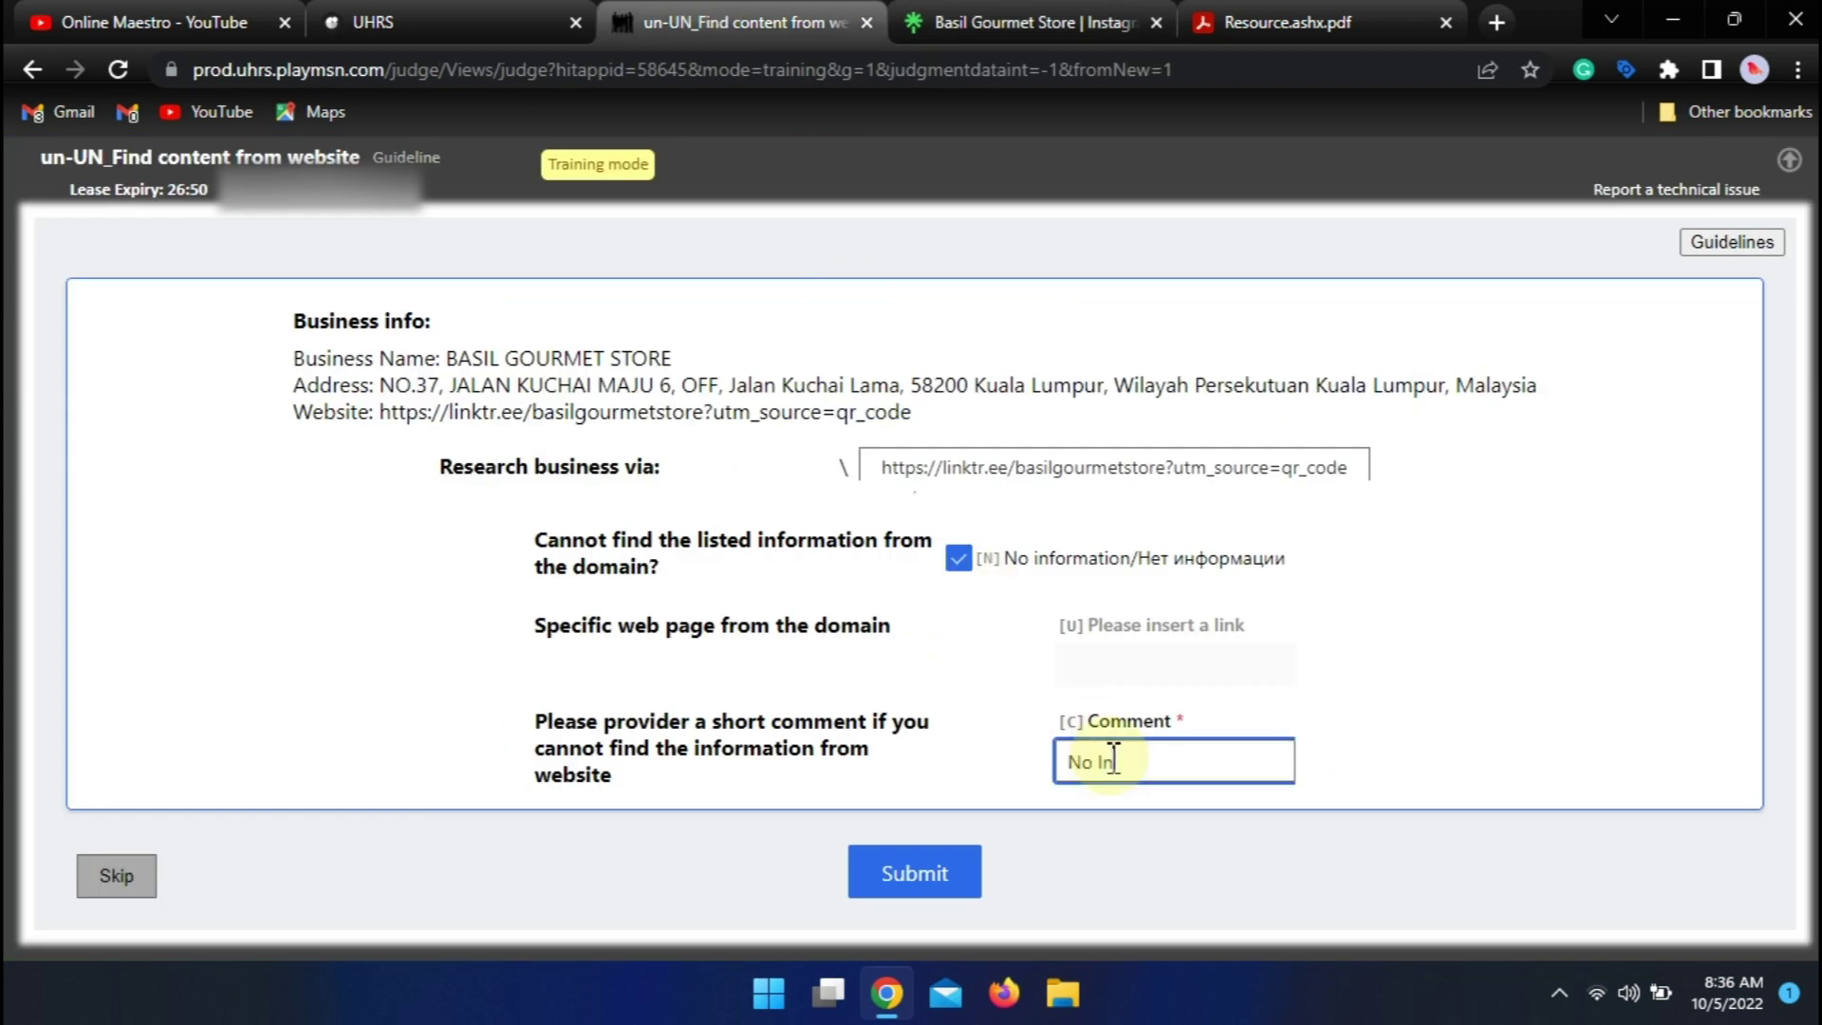
{"action": "type", "text": "formation"}
{"action": "left_click", "coordinate": [873, 877]}
{"action": "left_click", "coordinate": [1254, 770]}
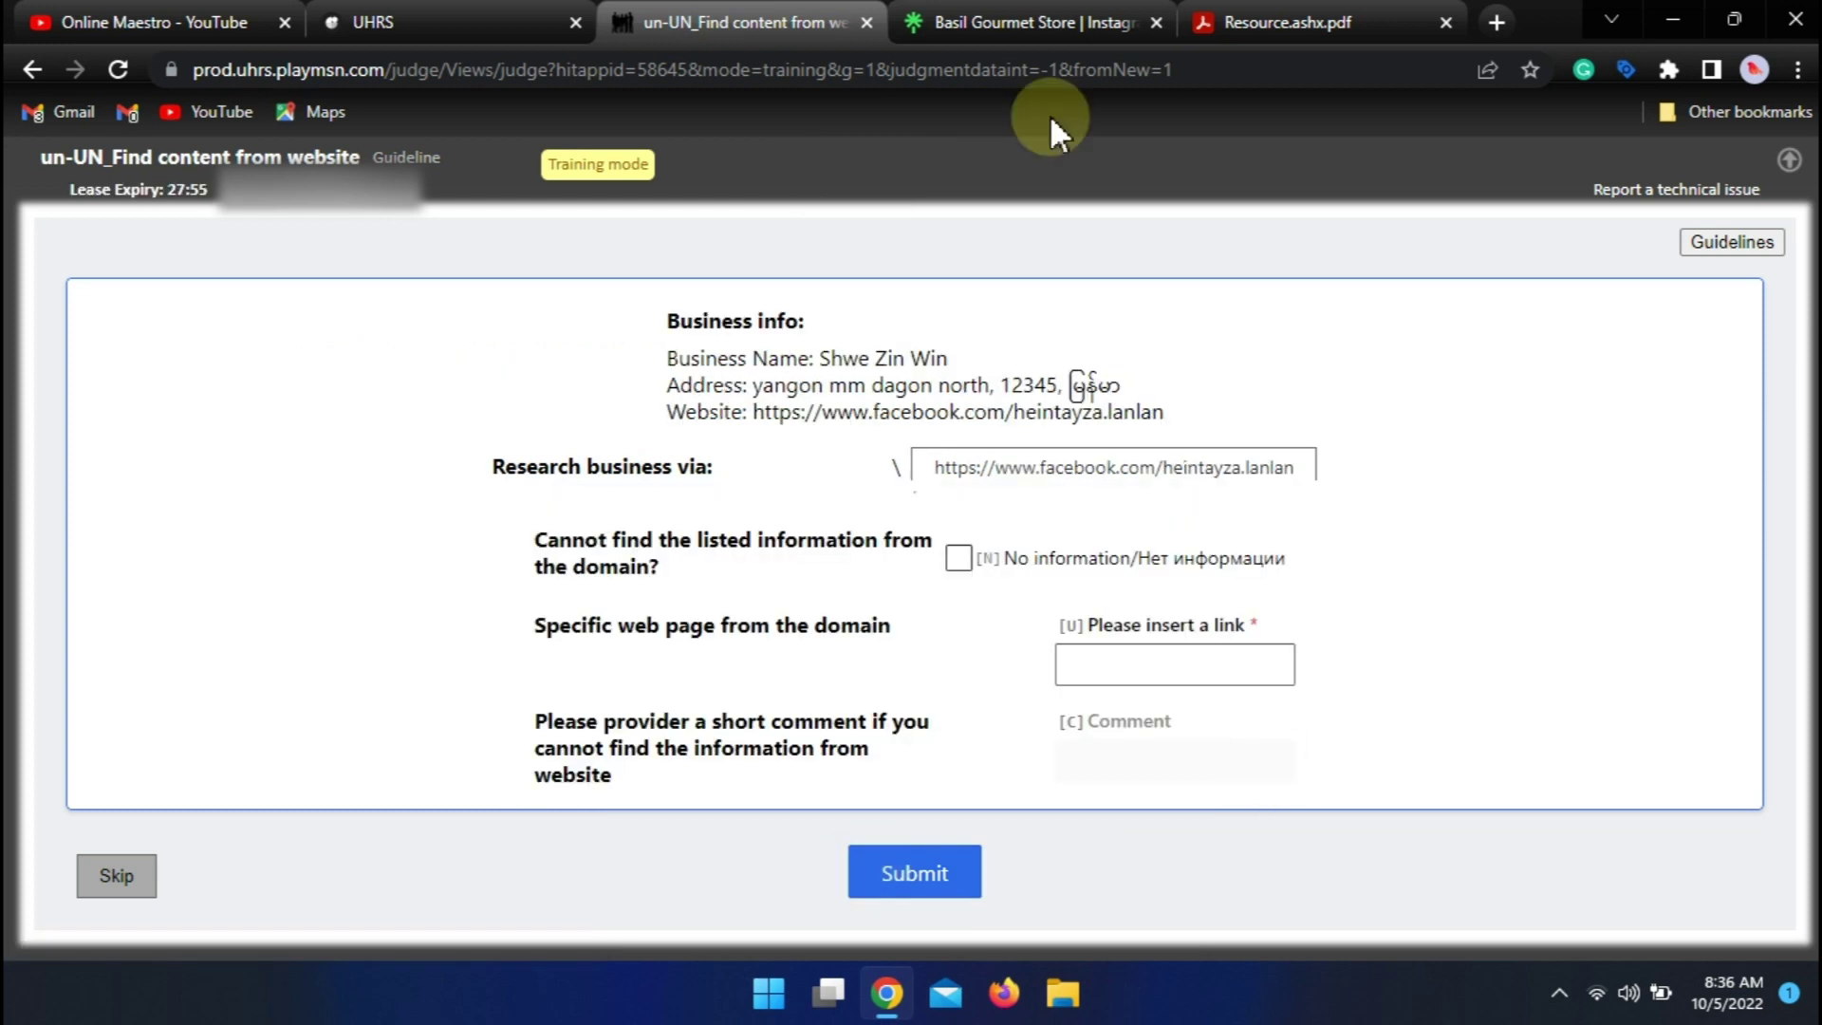
- Close the Linktree page, mark the Yangon business as No information with the comment "No Information", and submit the judgment, dismissing its feedback
{"action": "left_click", "coordinate": [1155, 21]}
{"action": "left_click", "coordinate": [1090, 559]}
{"action": "left_click", "coordinate": [1169, 755]}
{"action": "type", "text": "No Information"}
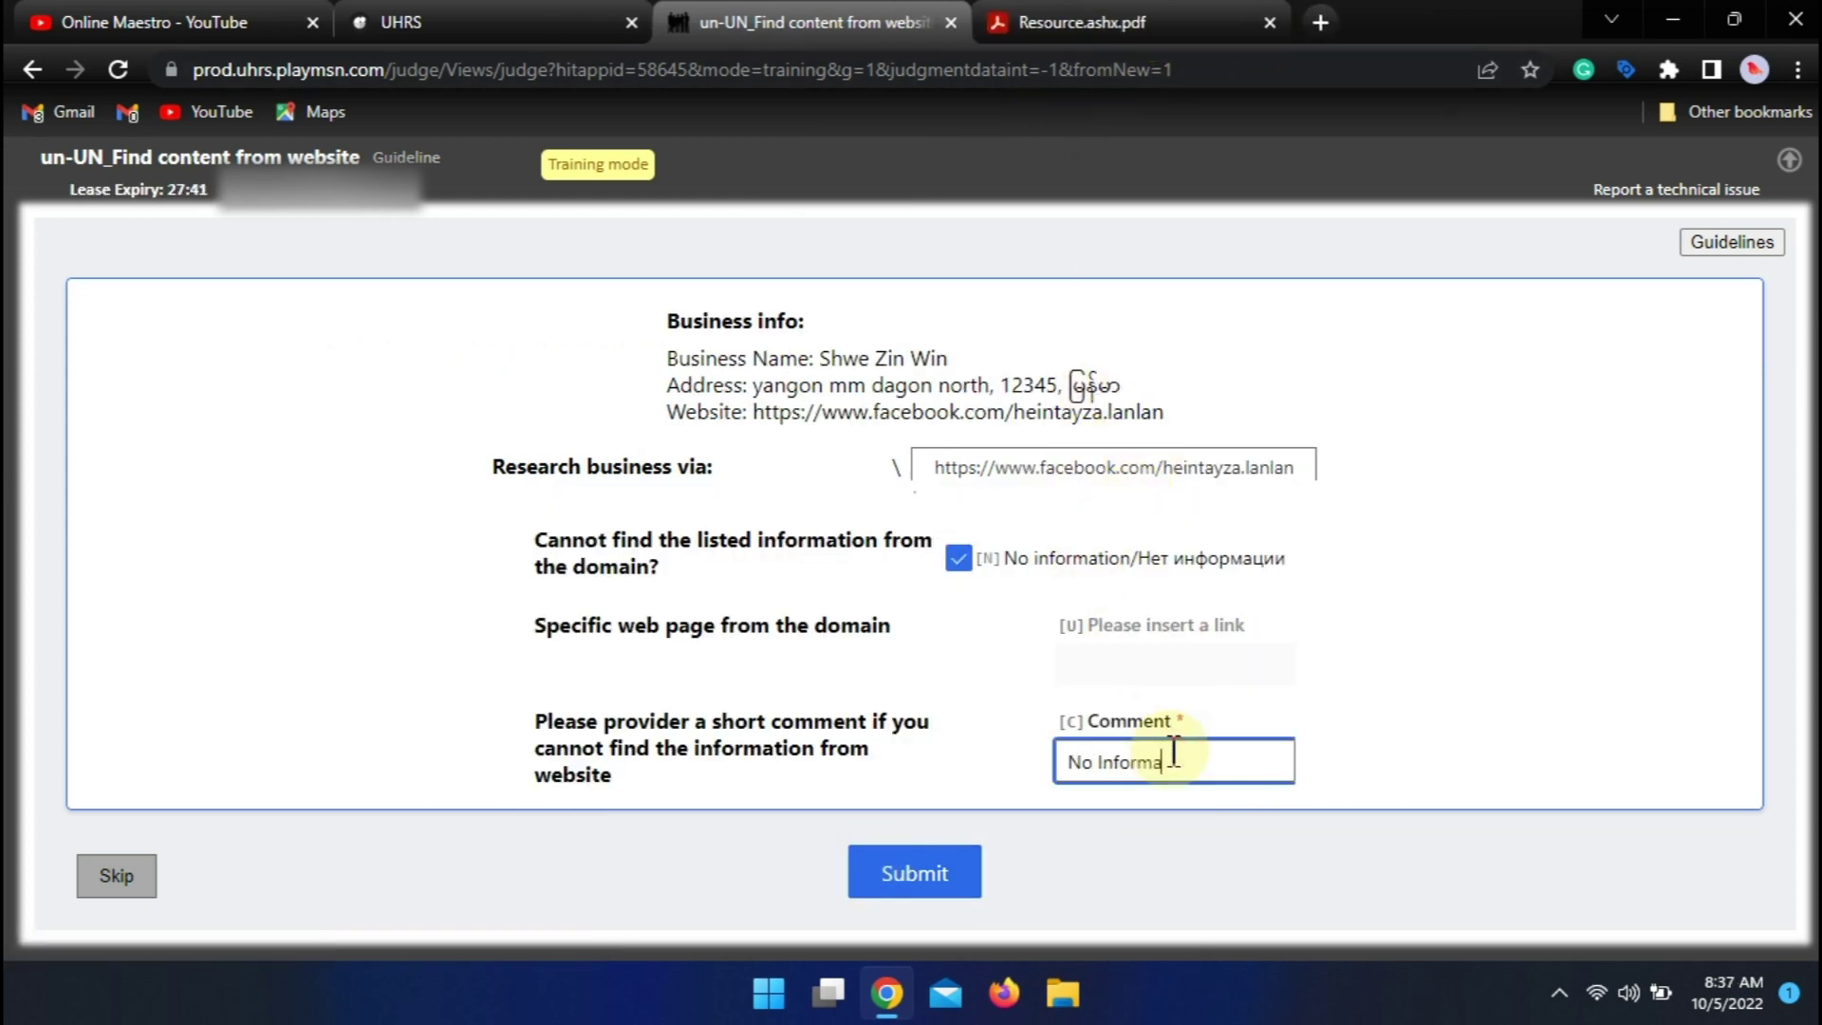
{"action": "left_click", "coordinate": [911, 866]}
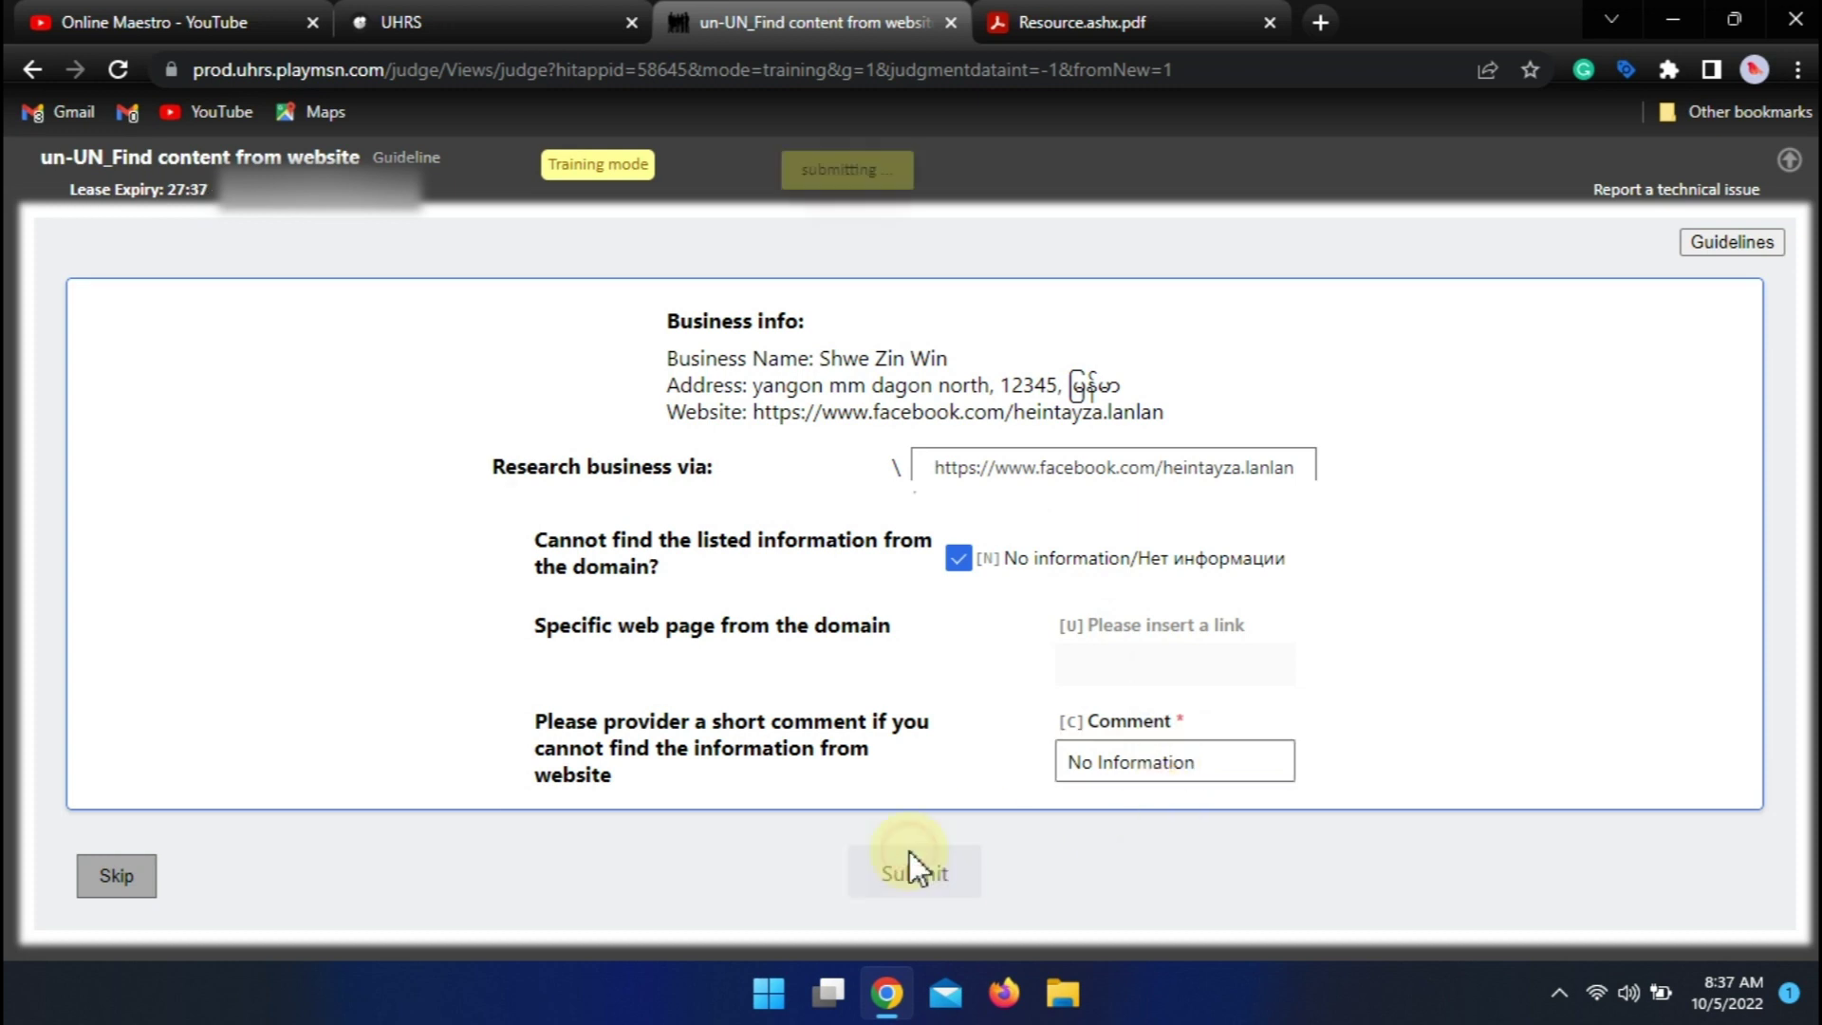
{"action": "left_click", "coordinate": [1227, 770]}
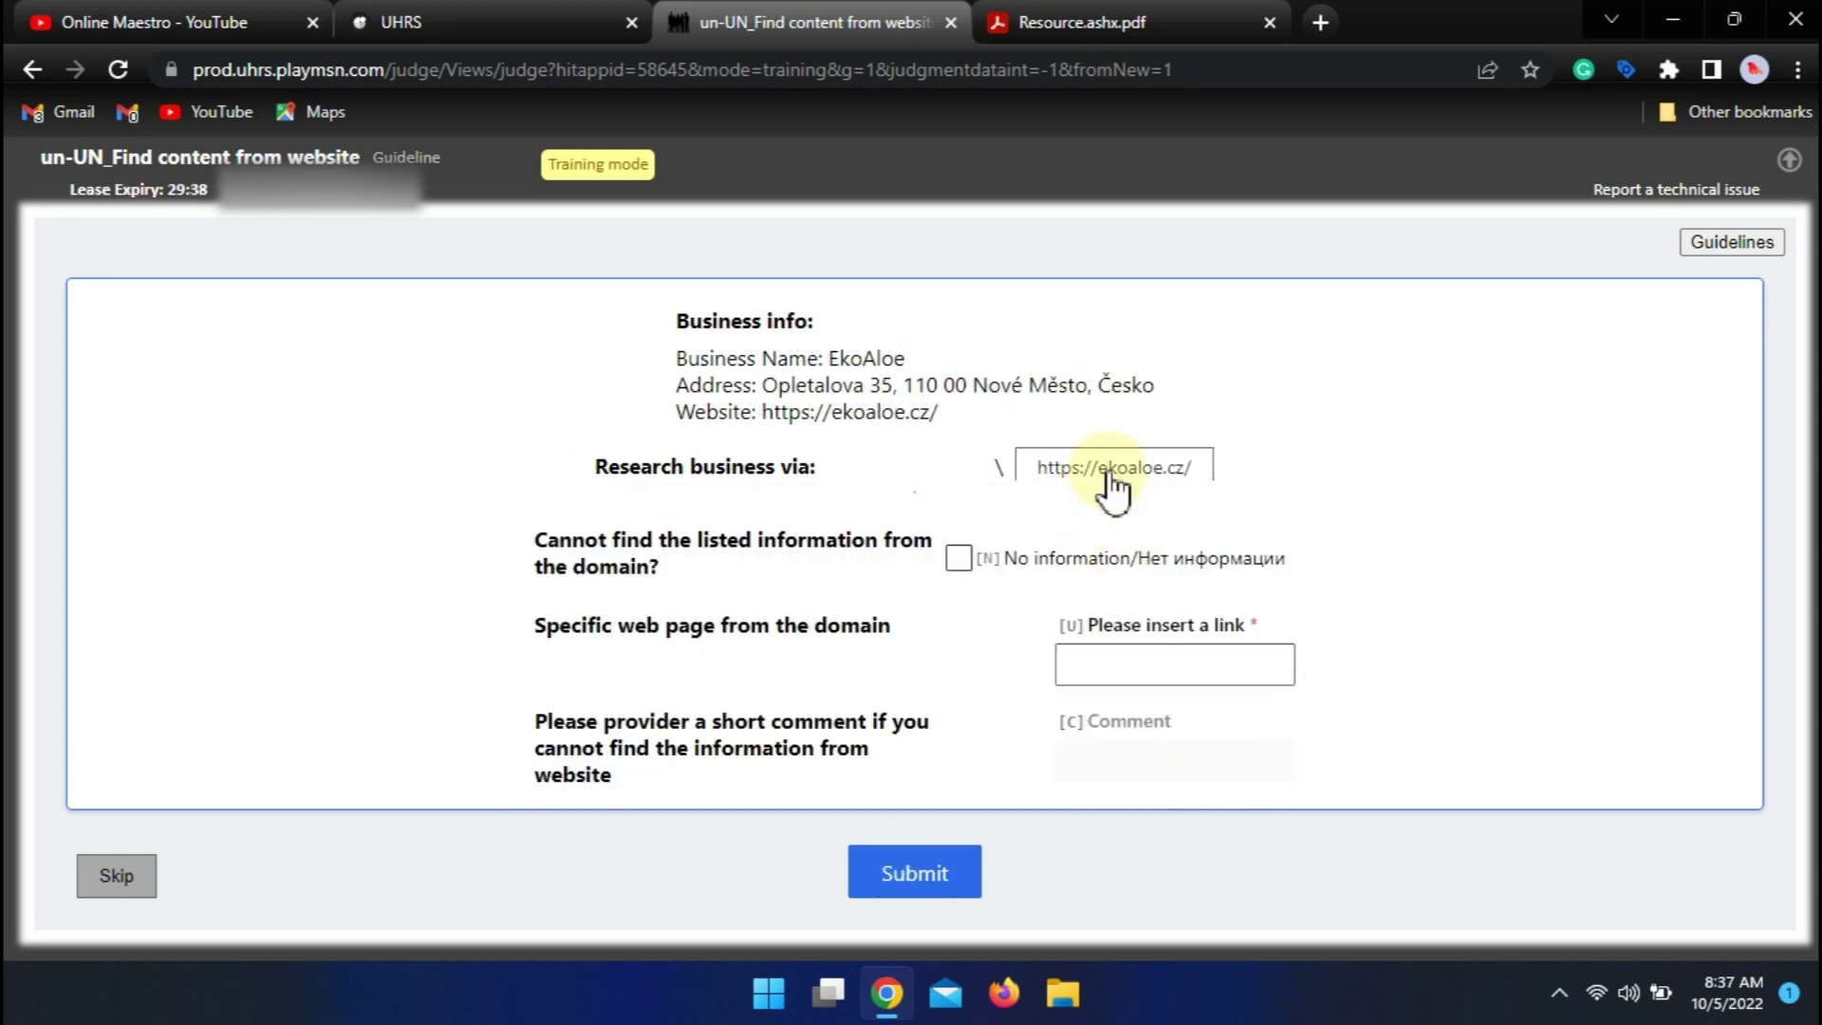
- Open EkoAloe's listed website, translate it into English, and dismiss the cookie notice
{"action": "left_click", "coordinate": [1112, 484]}
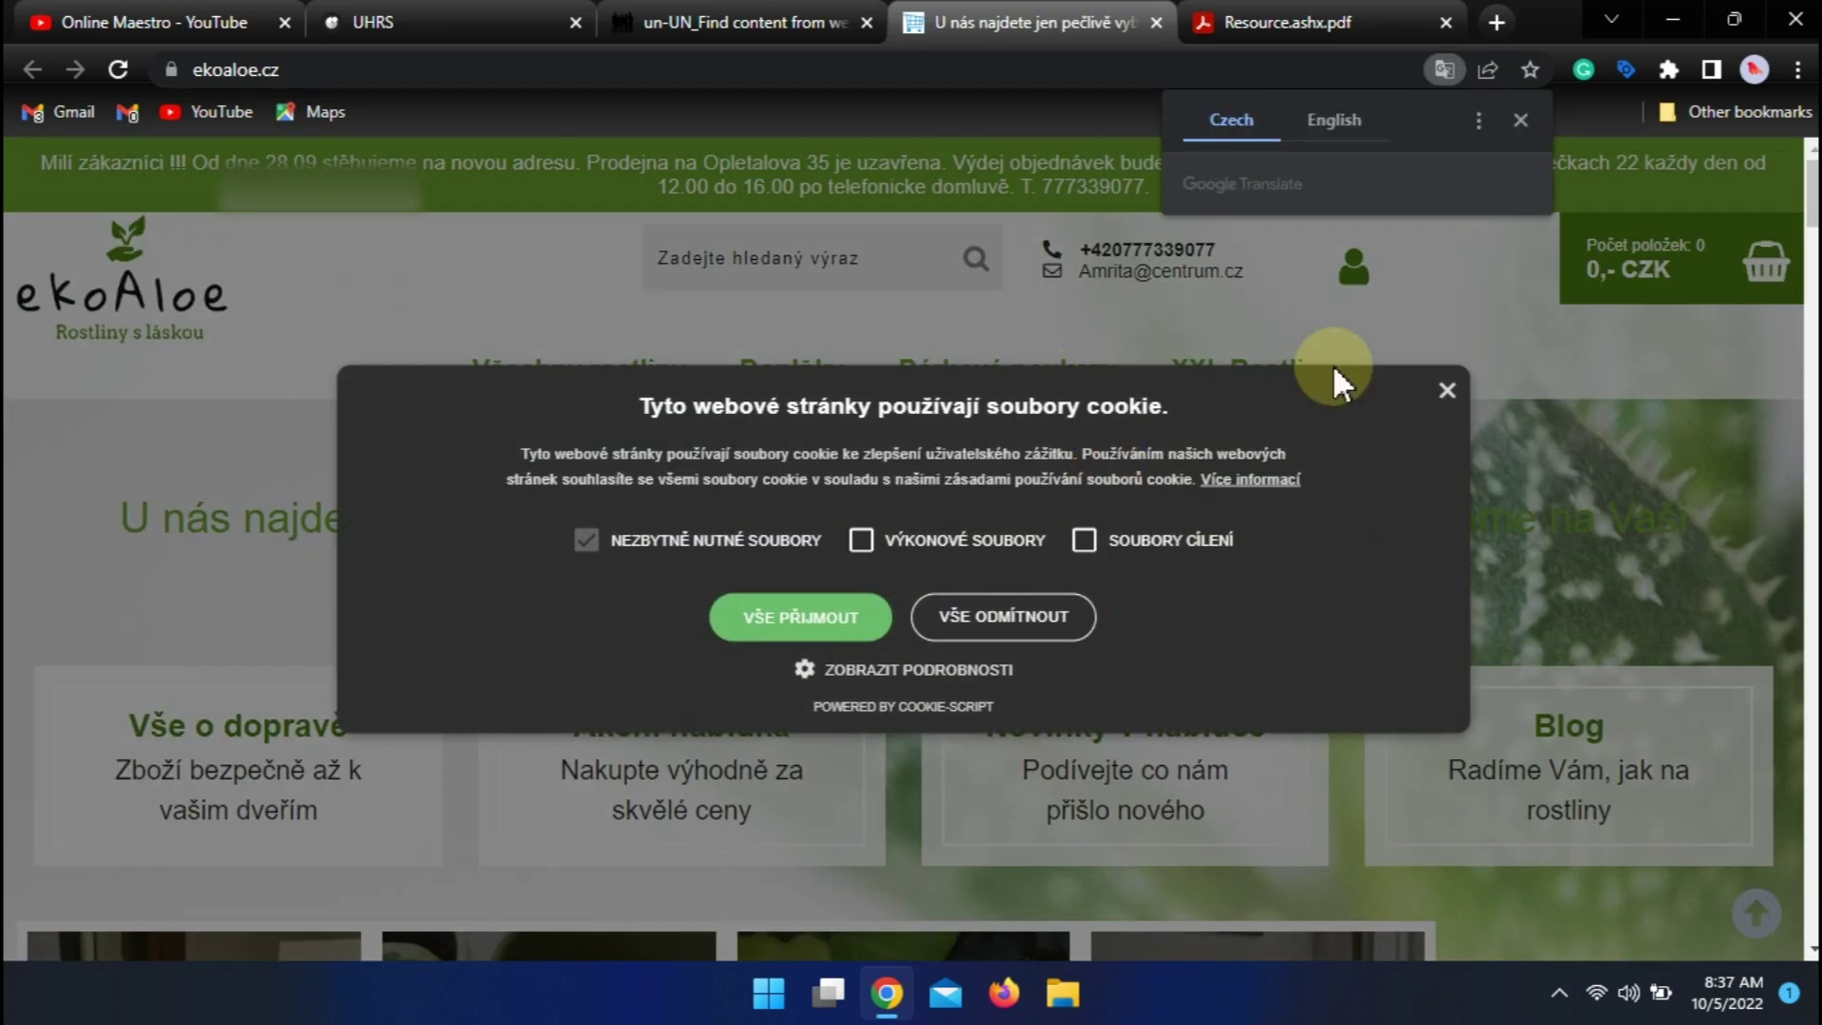
{"action": "left_click", "coordinate": [1334, 121]}
{"action": "left_click", "coordinate": [1446, 390]}
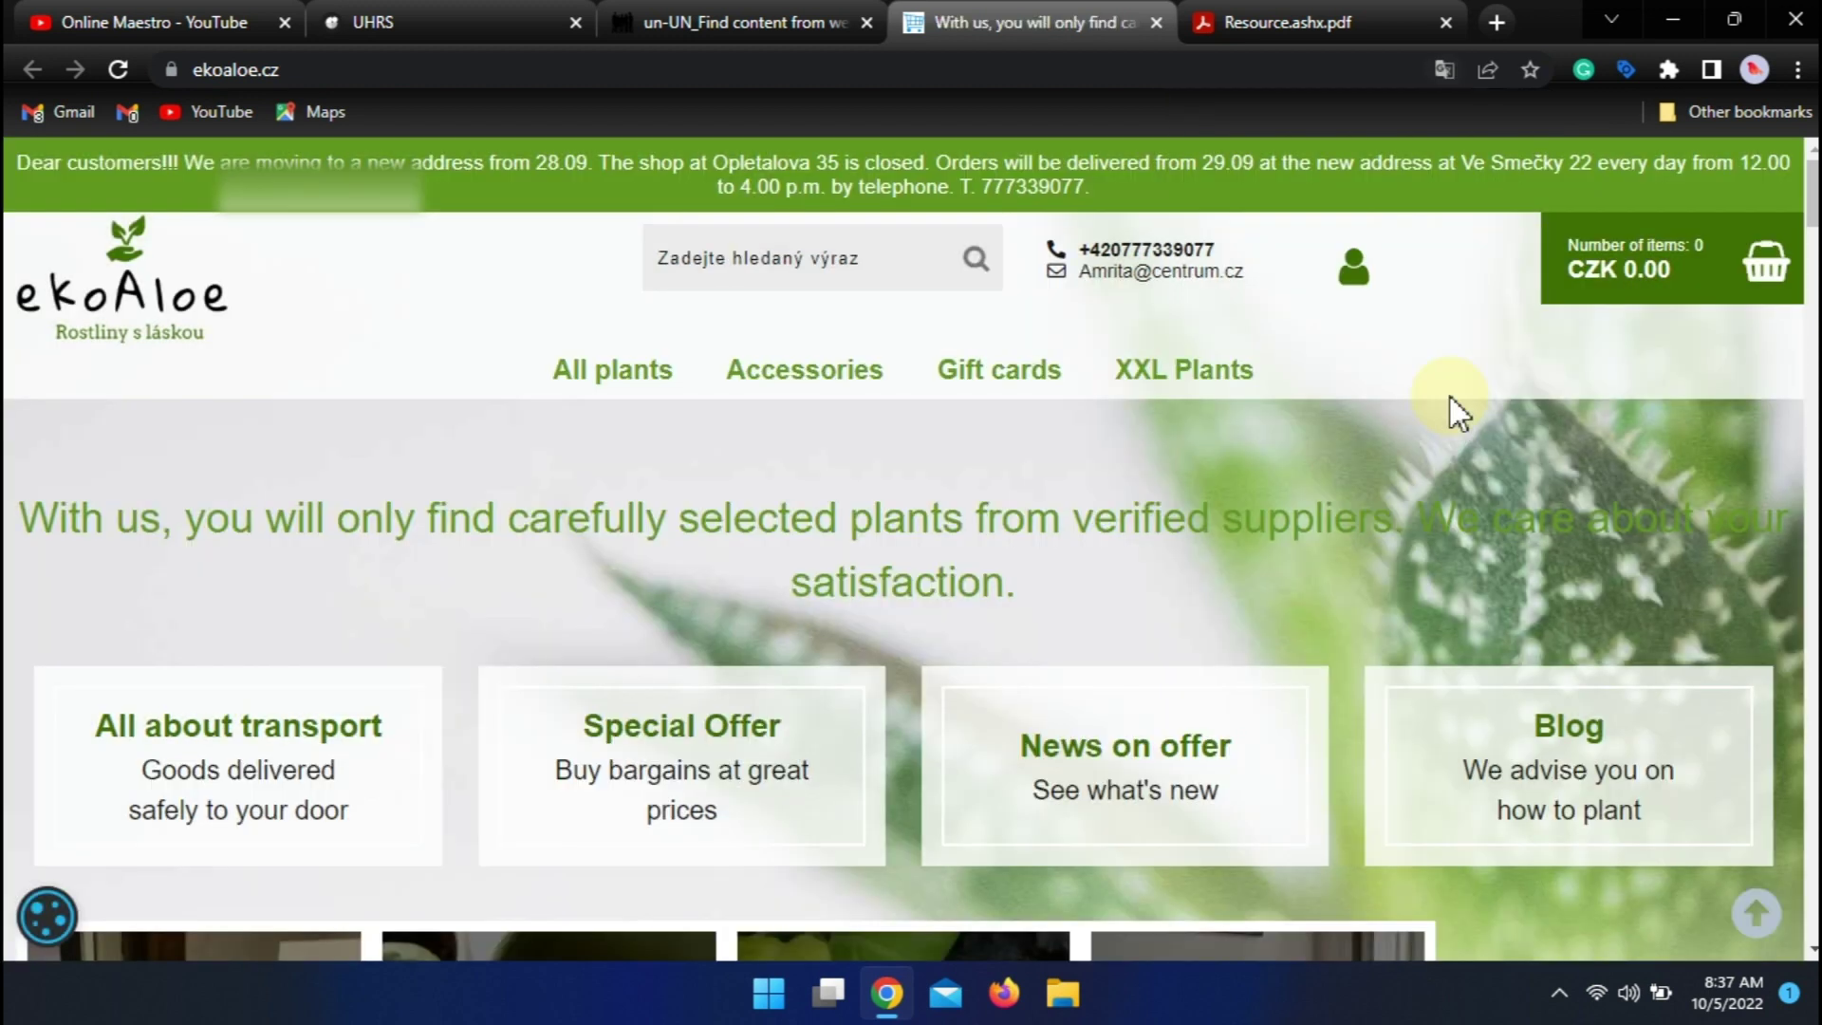
- Compare EkoAloe's business name and address in the task with the details on its website
{"action": "left_click", "coordinate": [724, 19]}
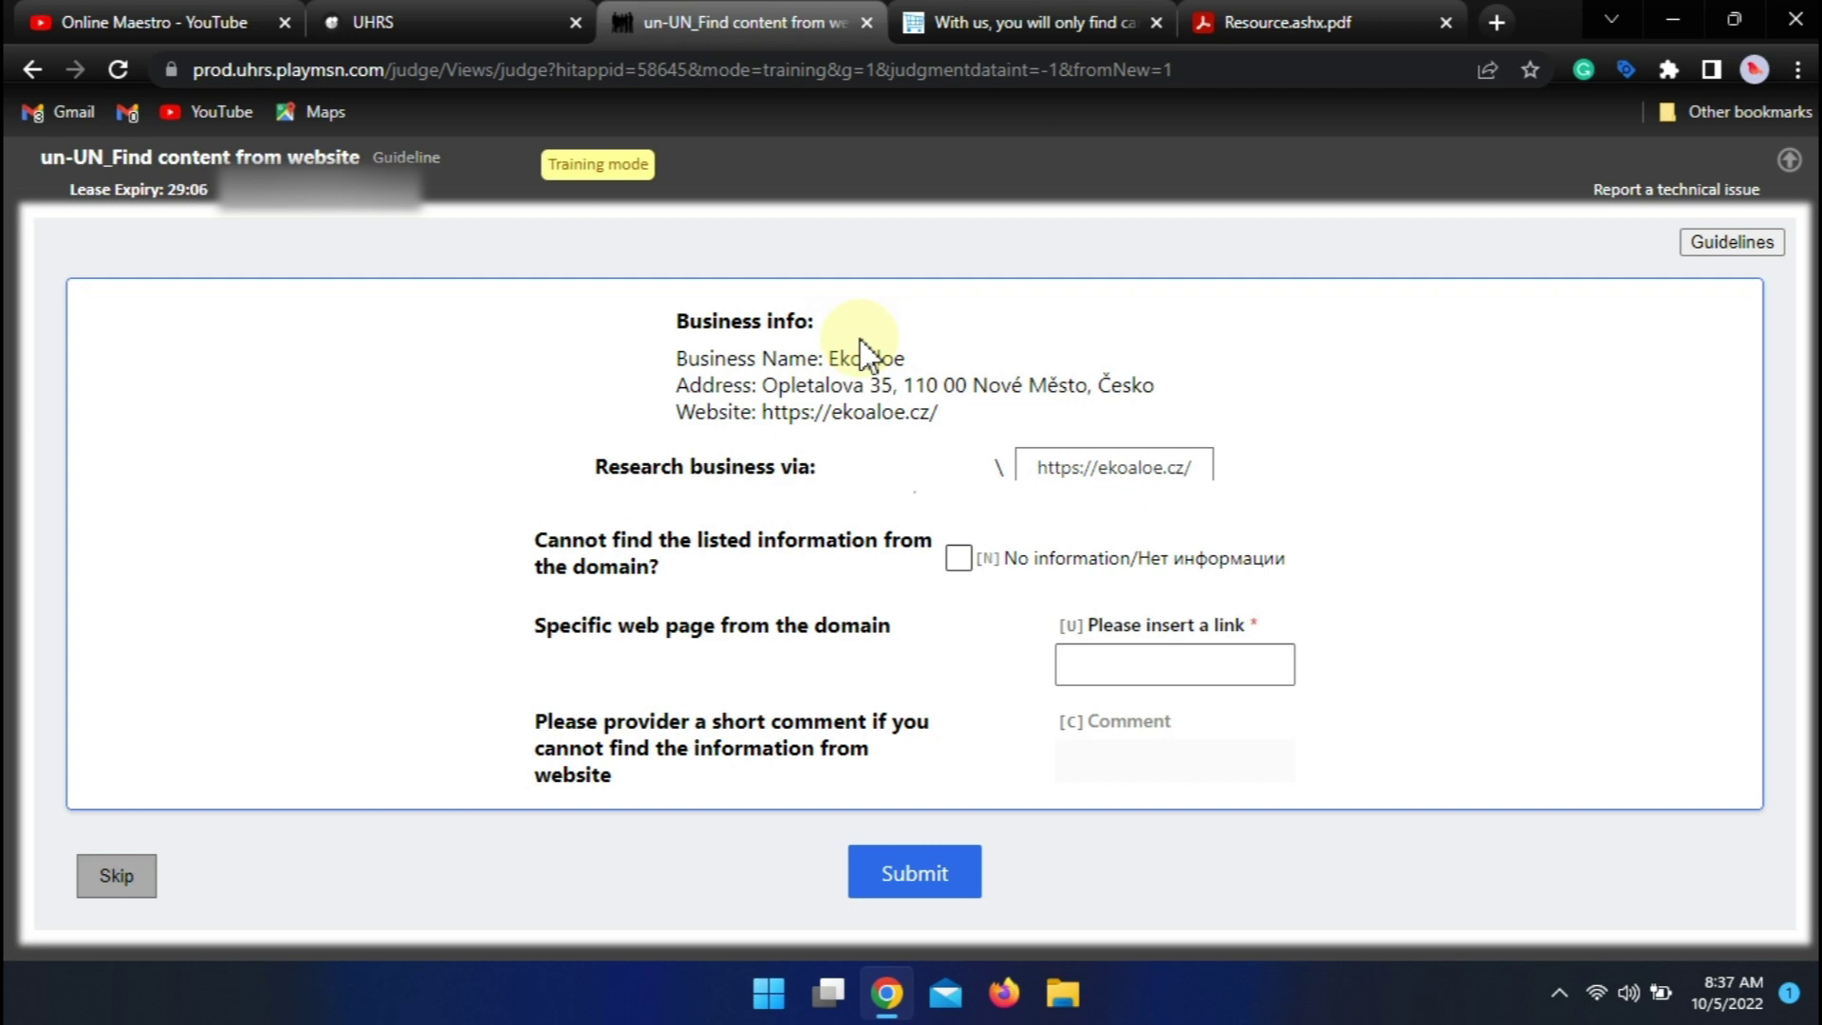
{"action": "left_click", "coordinate": [949, 23]}
{"action": "left_click", "coordinate": [835, 23]}
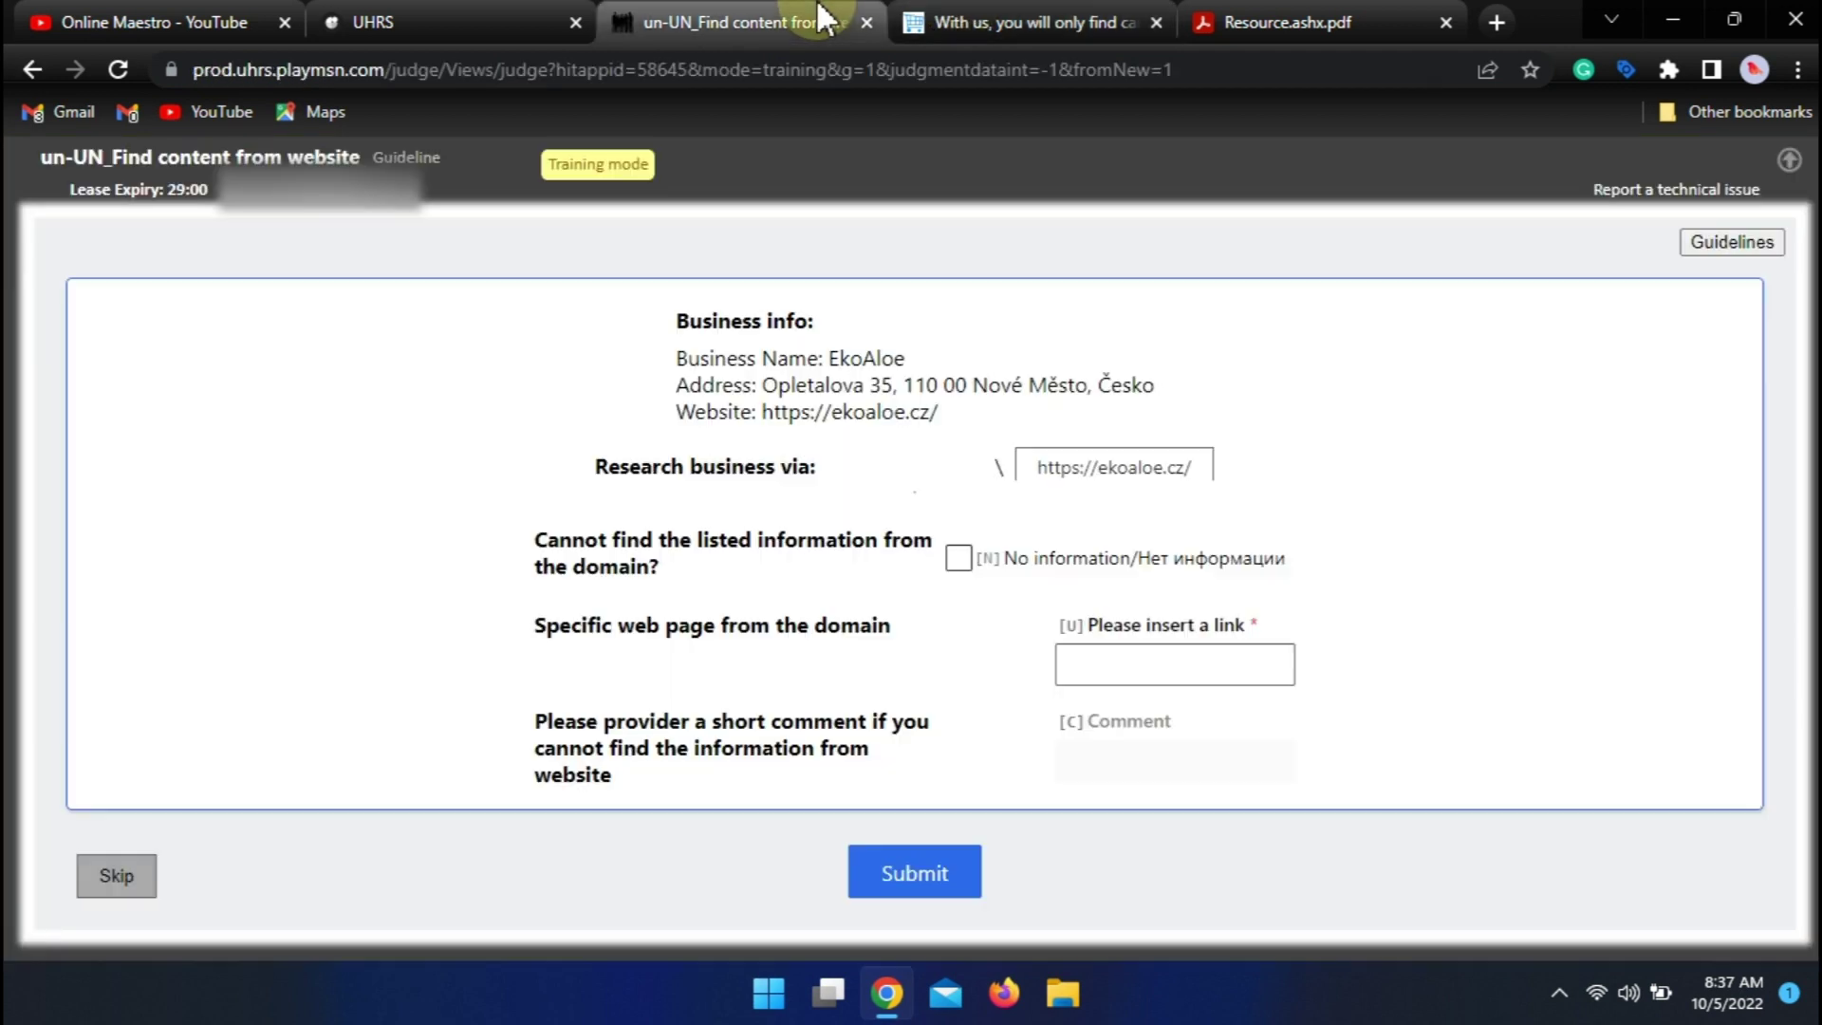
{"action": "left_click", "coordinate": [760, 385]}
{"action": "left_click_drag", "start_coordinate": [760, 384], "coordinate": [900, 384]}
{"action": "left_click", "coordinate": [1063, 17]}
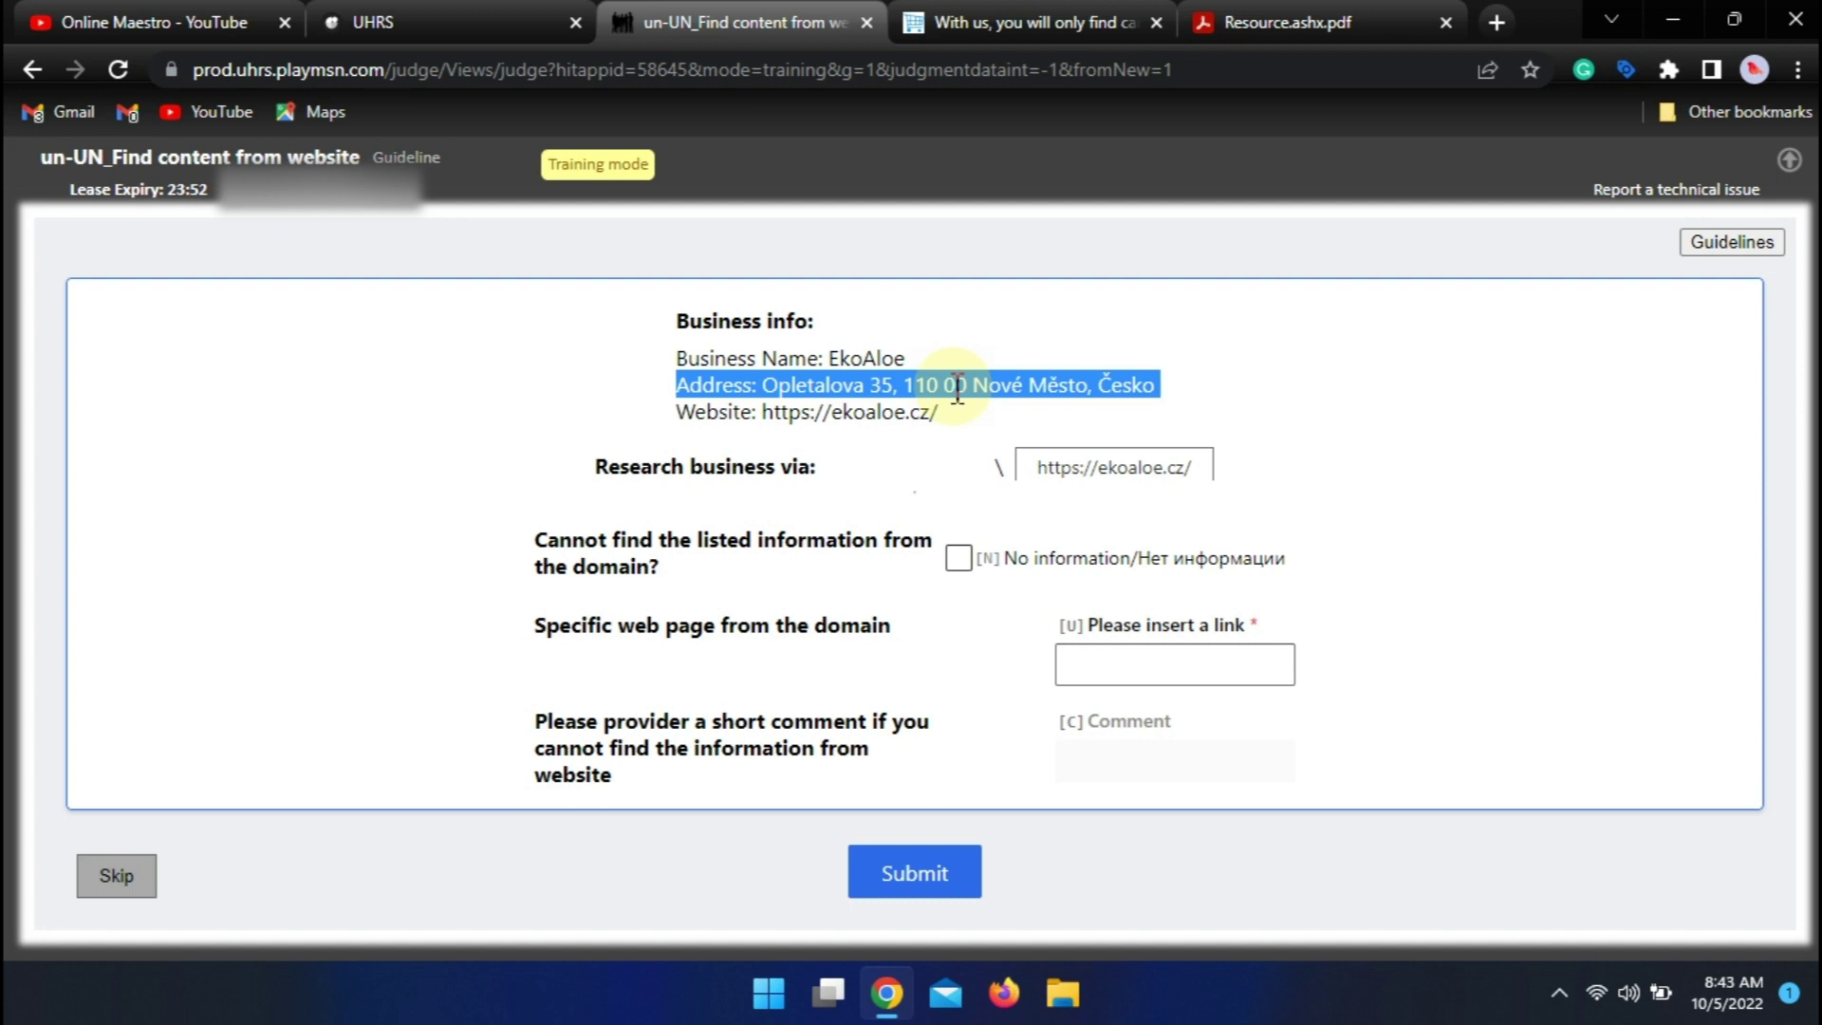
{"action": "left_click", "coordinate": [1037, 21]}
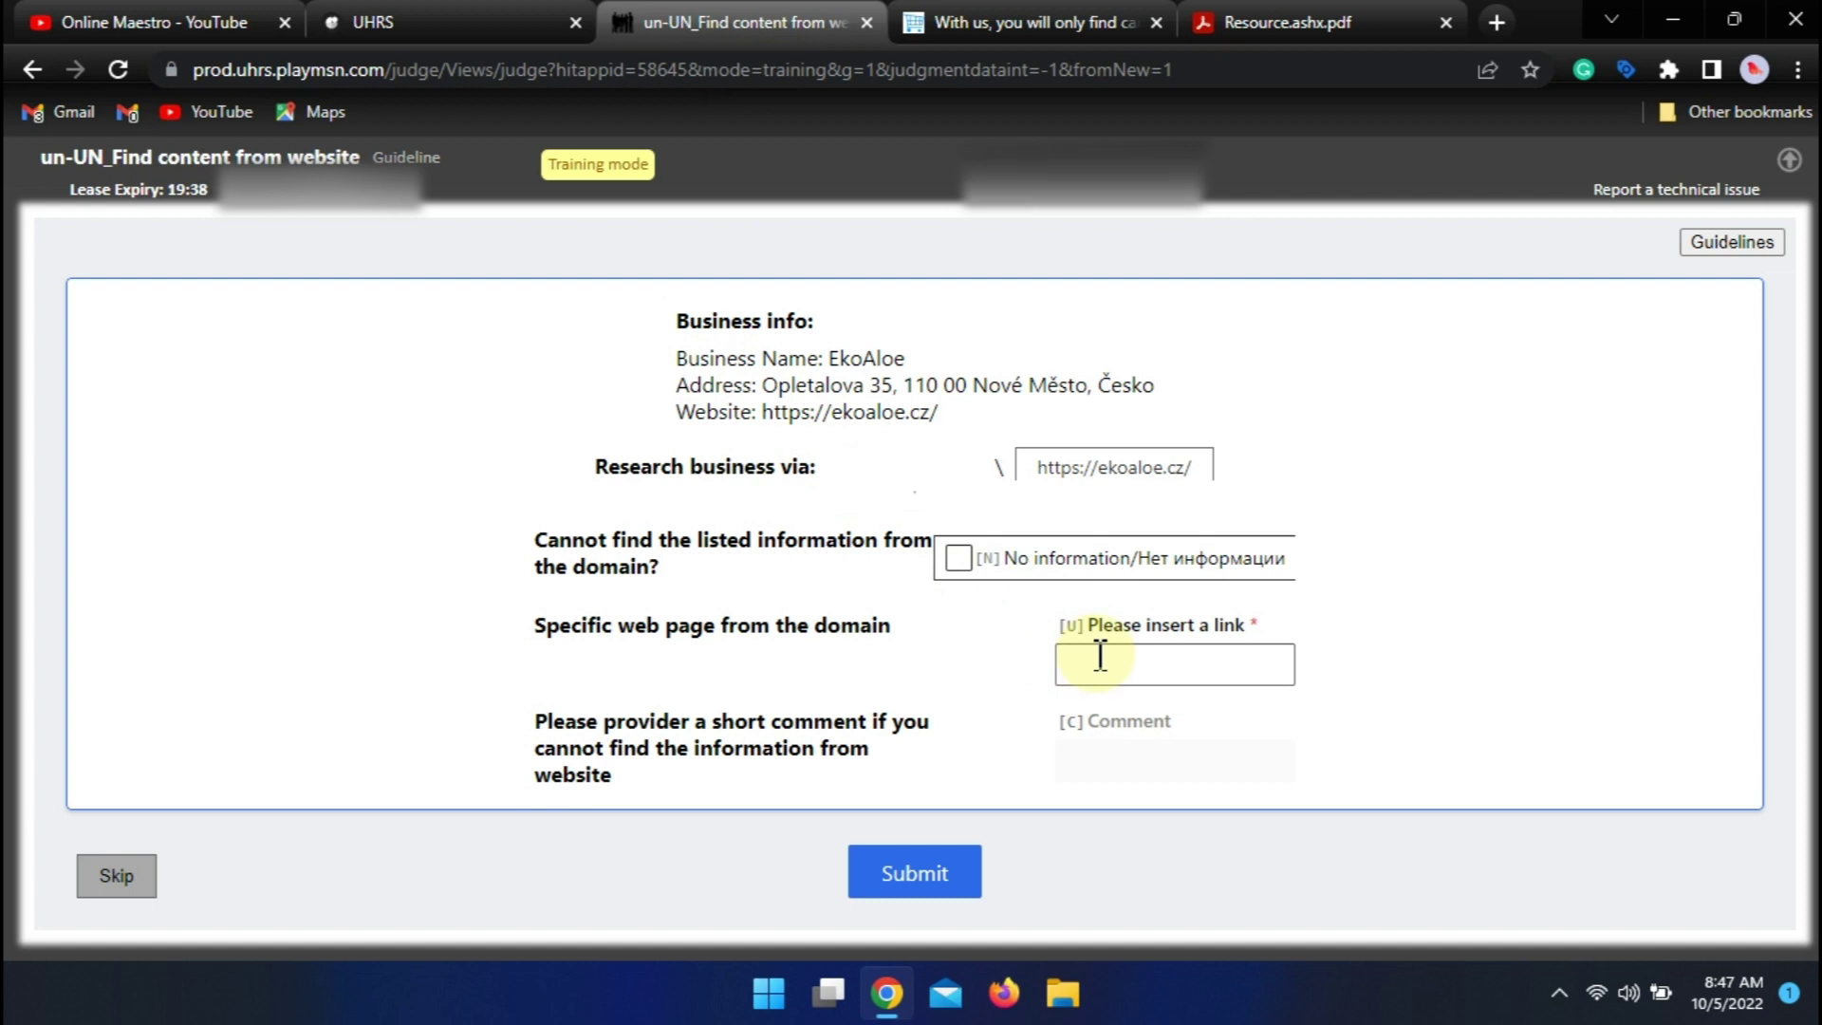
{"action": "left_click", "coordinate": [983, 34]}
{"action": "left_click", "coordinate": [939, 65]}
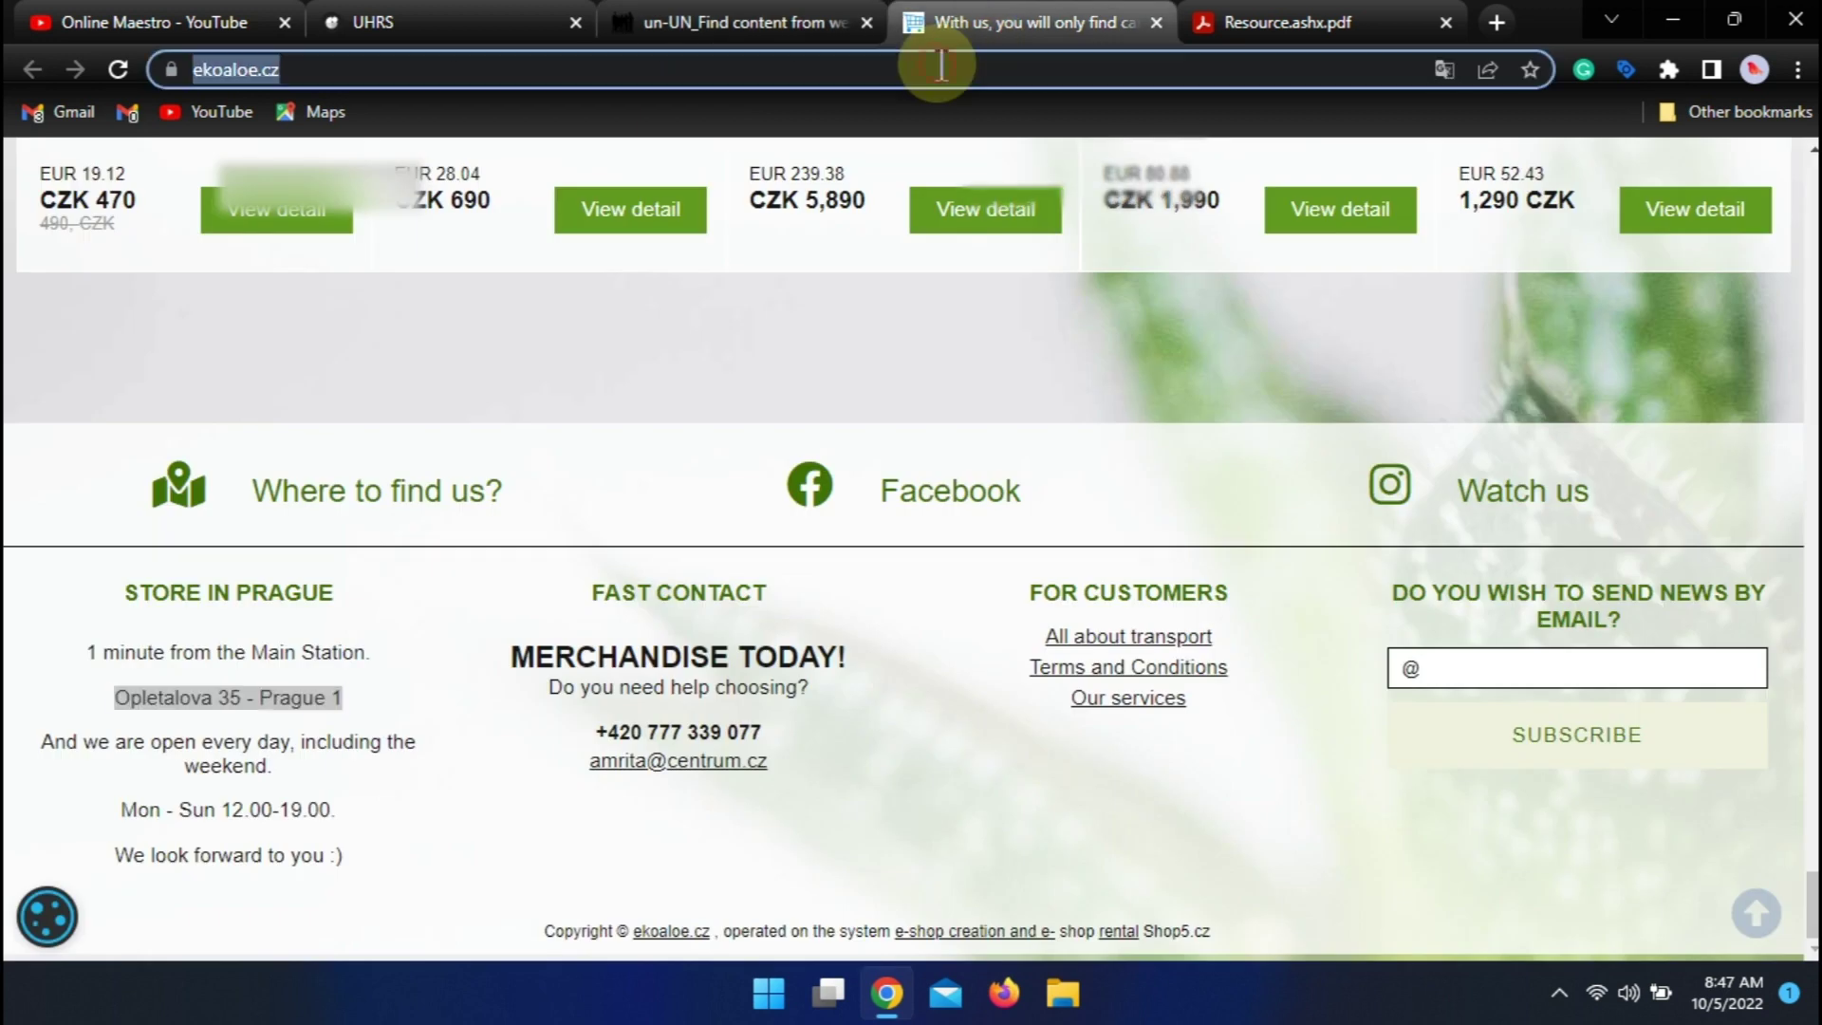
{"action": "left_click", "coordinate": [750, 21]}
{"action": "left_click", "coordinate": [1145, 672]}
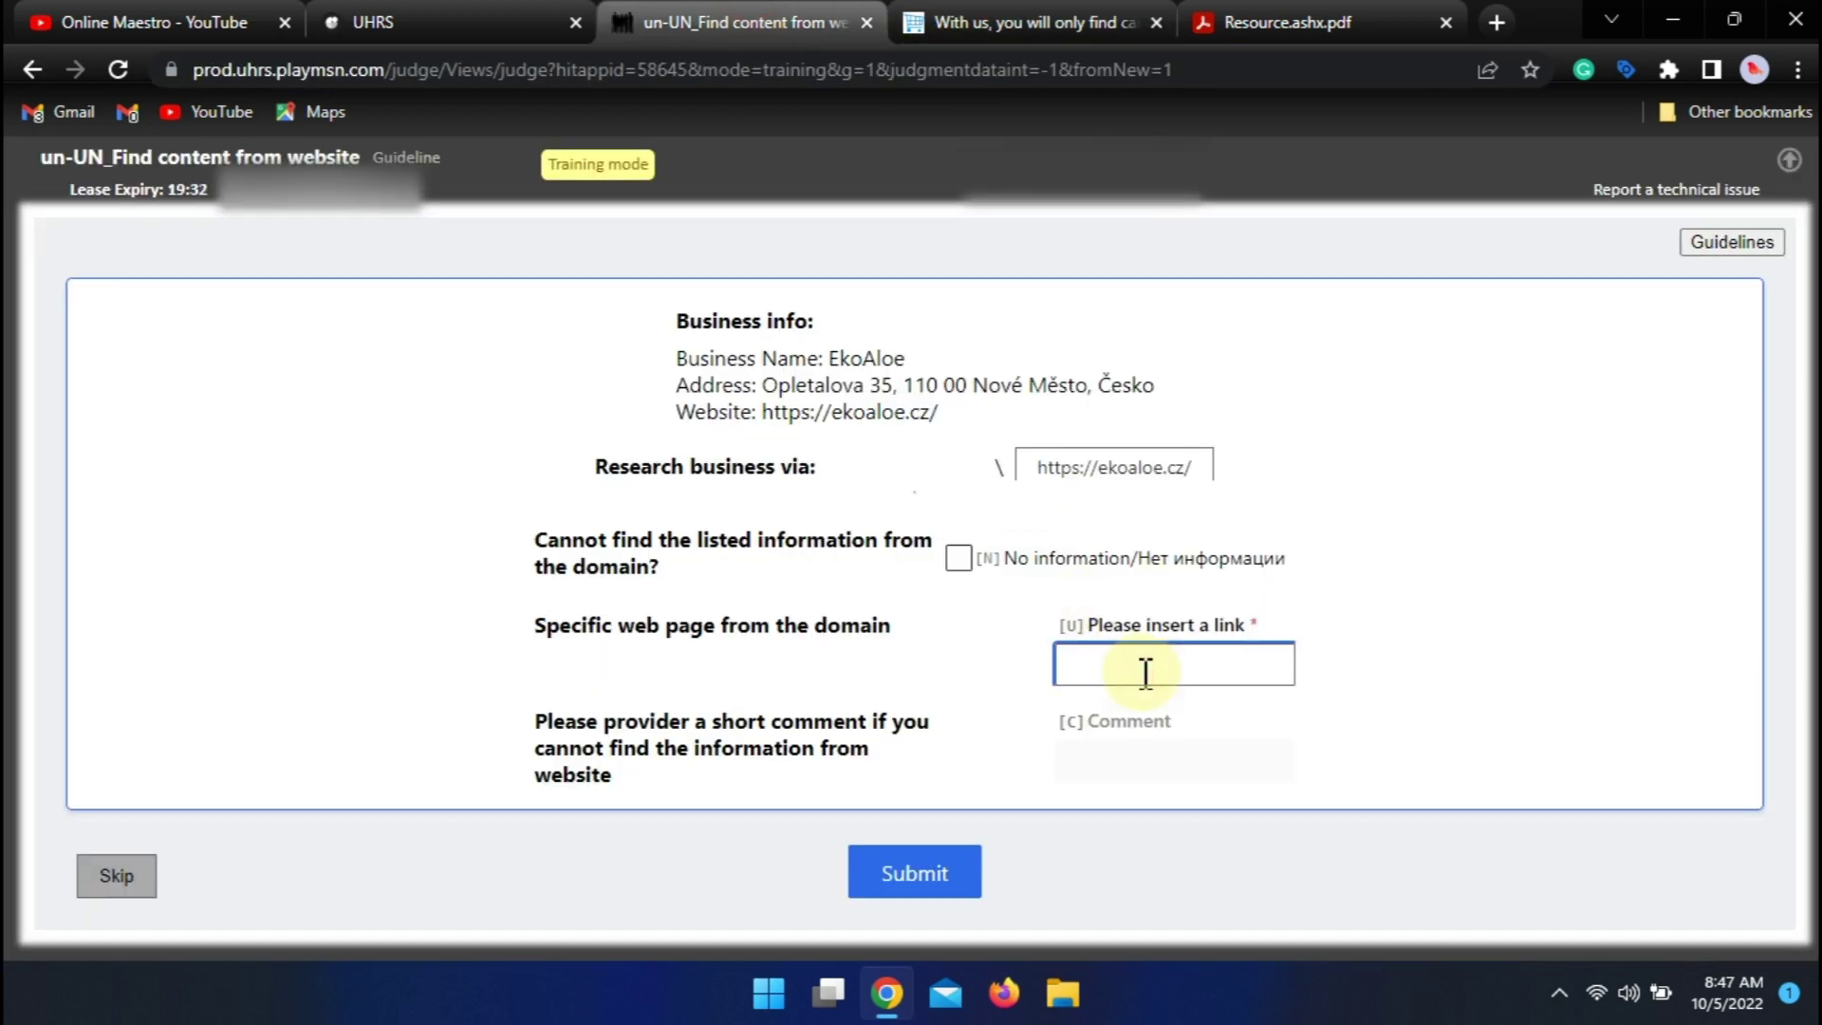
{"action": "type", "text": "https://ekoaloe.cz/"}
{"action": "left_click", "coordinate": [947, 854]}
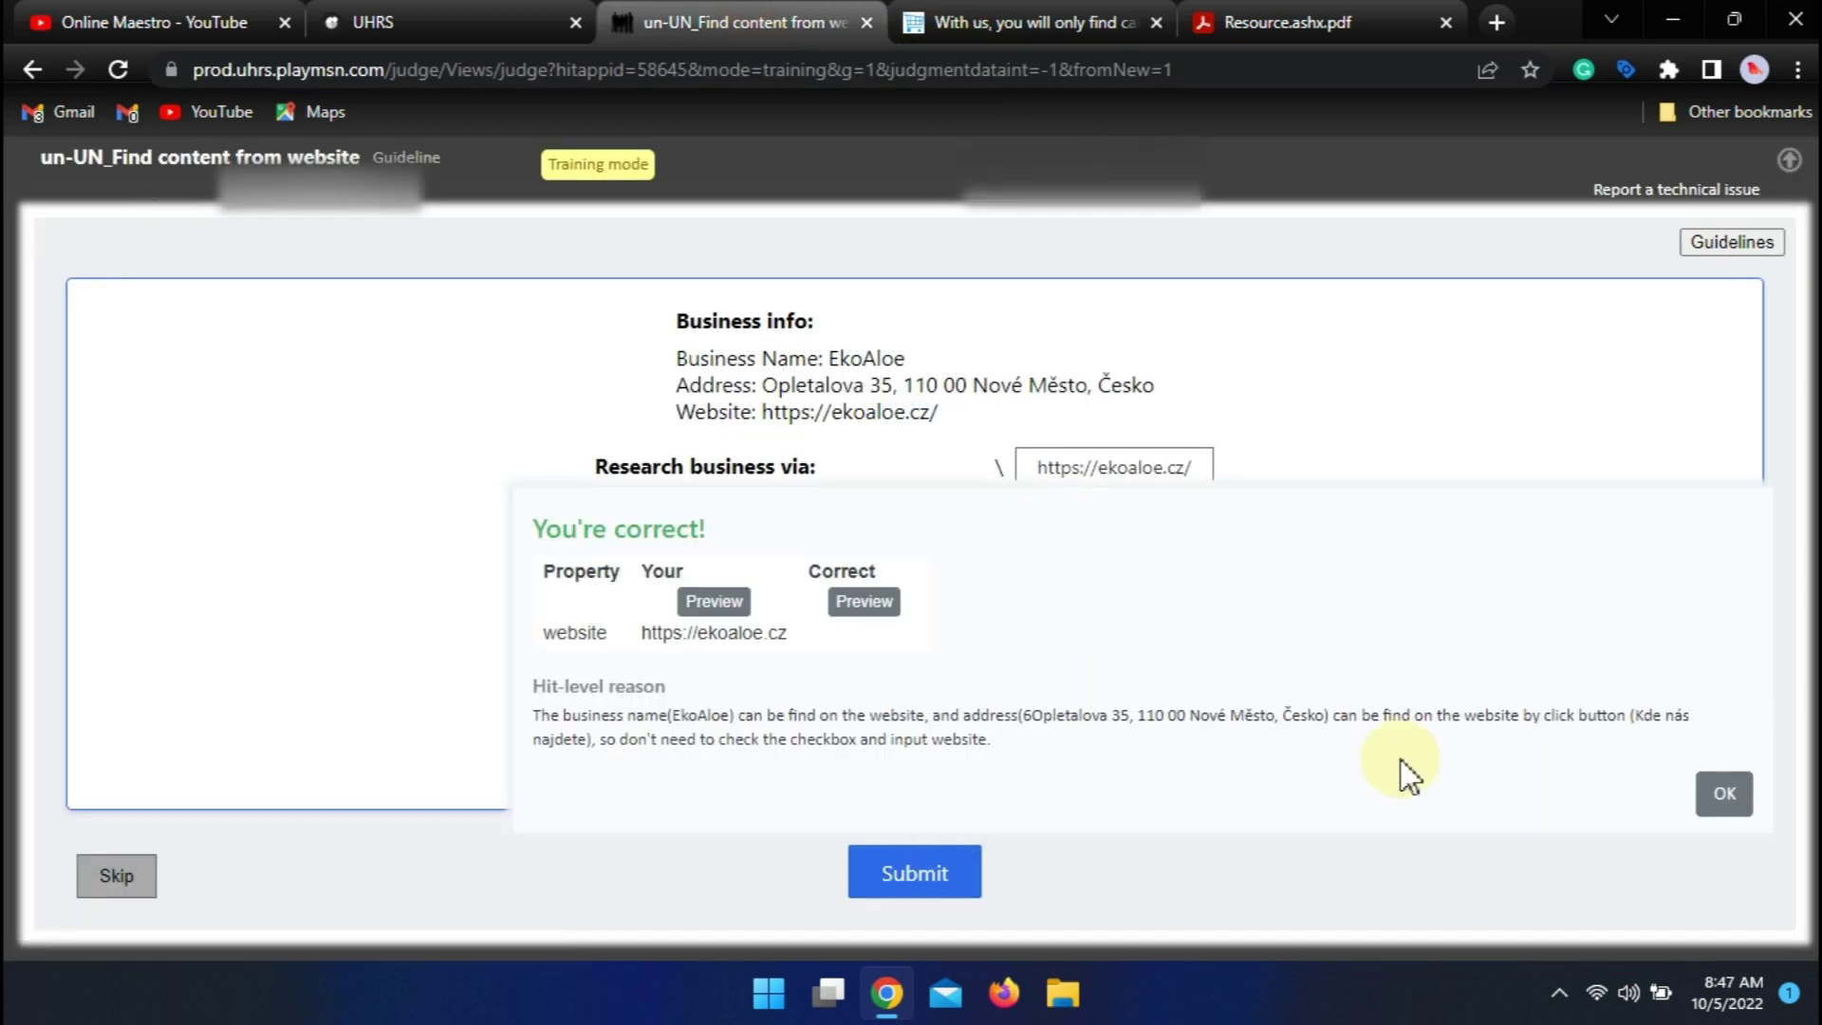
{"action": "left_click", "coordinate": [1742, 797]}
- Check Làng Đại Học's listed Facebook page, close it, and submit the listing as No information with the comment "No Information", dismissing the feedback
{"action": "left_click", "coordinate": [1086, 466]}
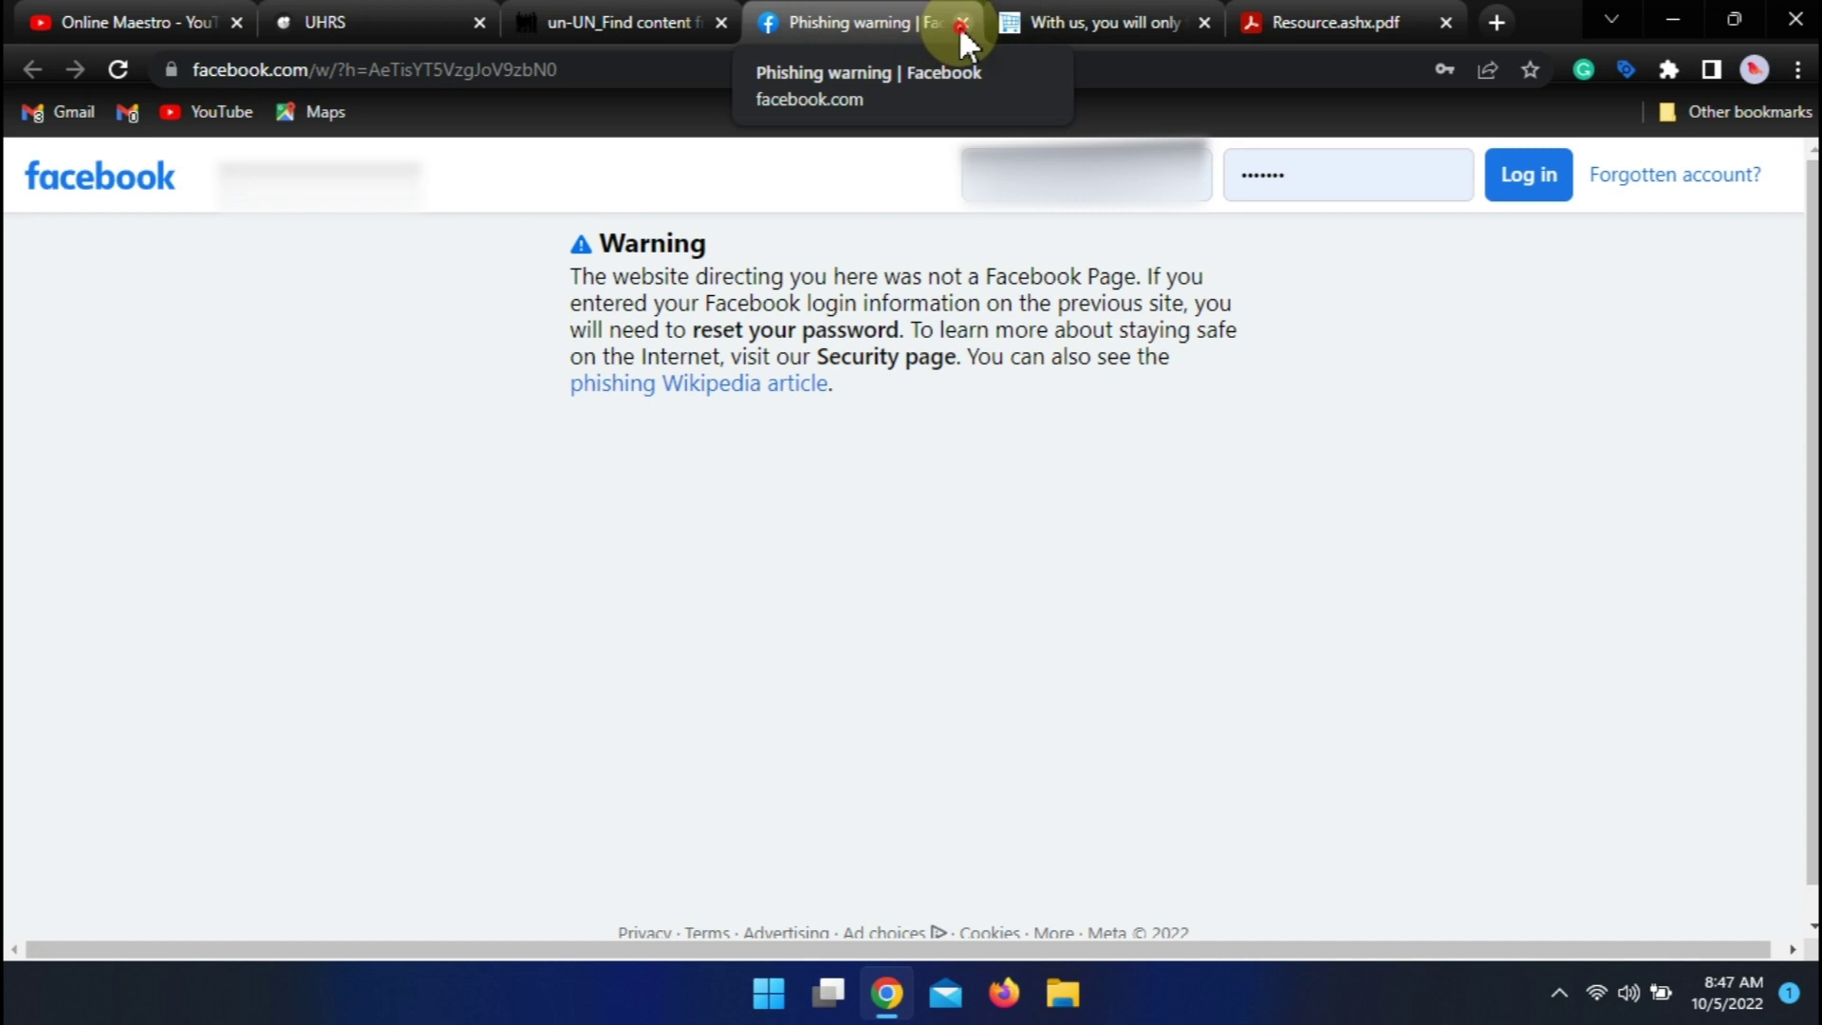
{"action": "left_click", "coordinate": [961, 23]}
{"action": "left_click", "coordinate": [956, 560]}
{"action": "left_click", "coordinate": [1139, 759]}
{"action": "type", "text": "No Information"}
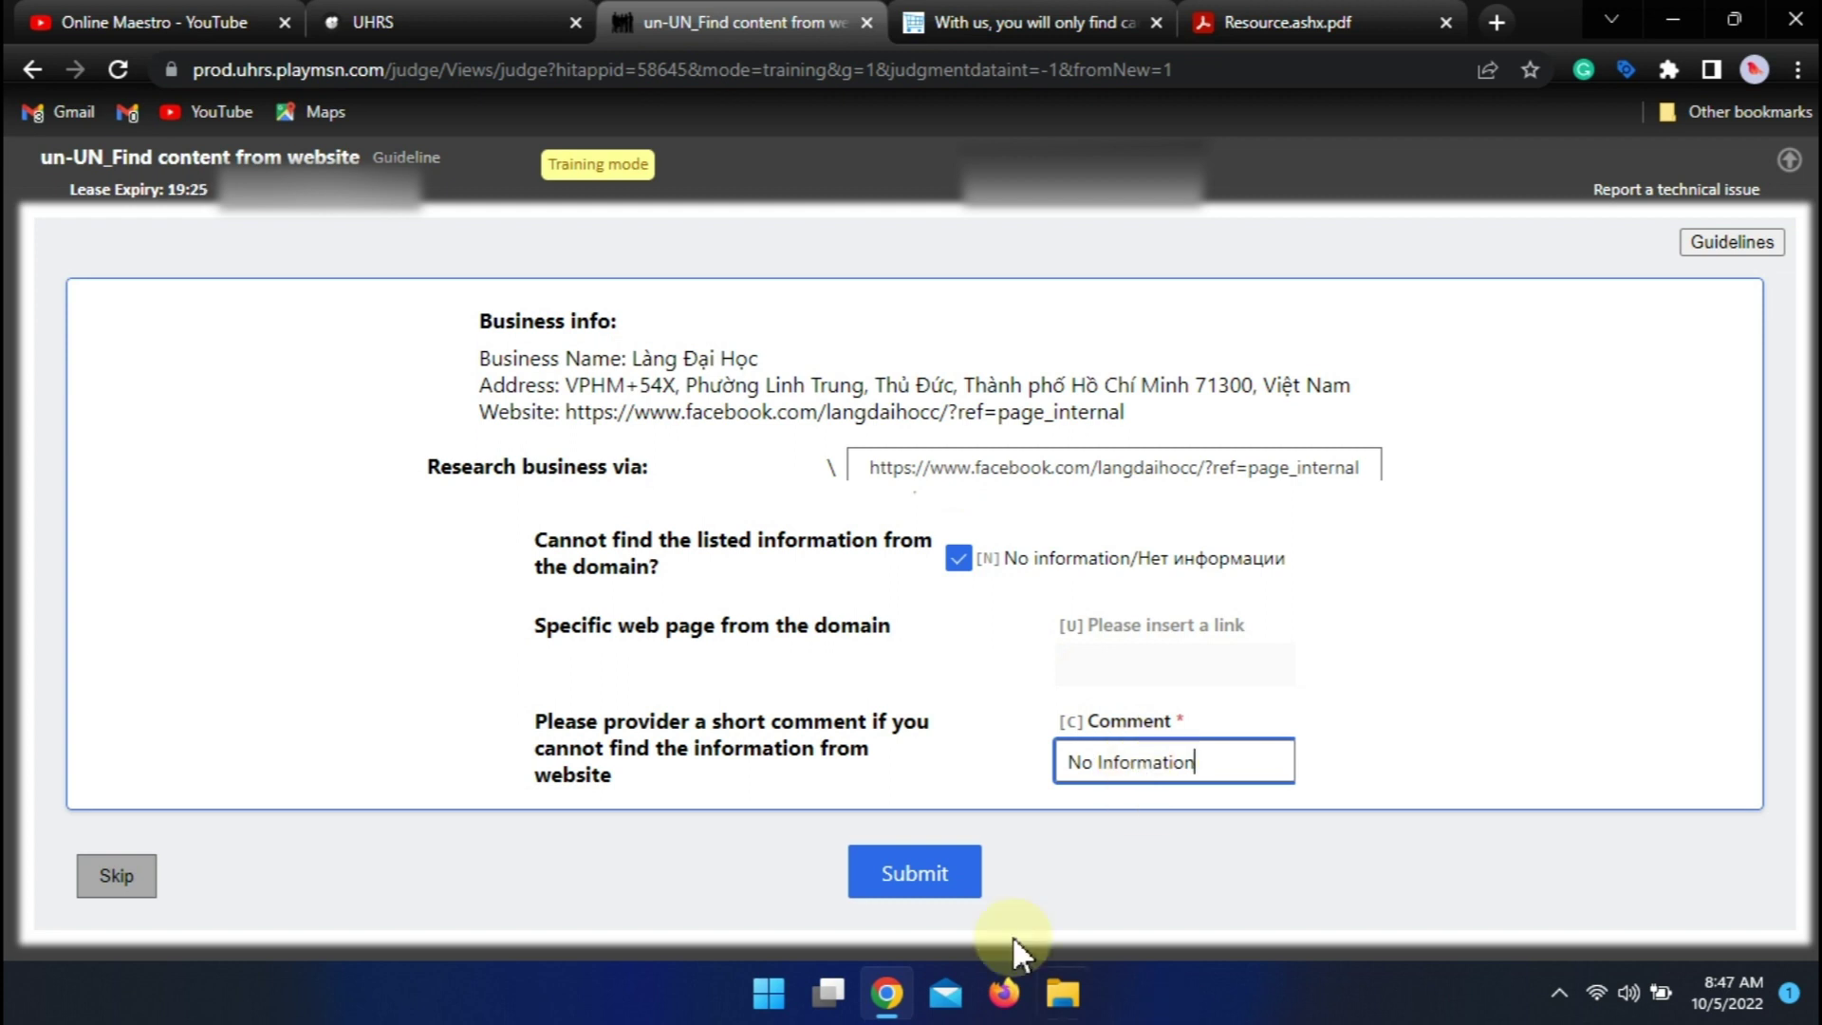
{"action": "left_click", "coordinate": [894, 884]}
{"action": "left_click", "coordinate": [1290, 769]}
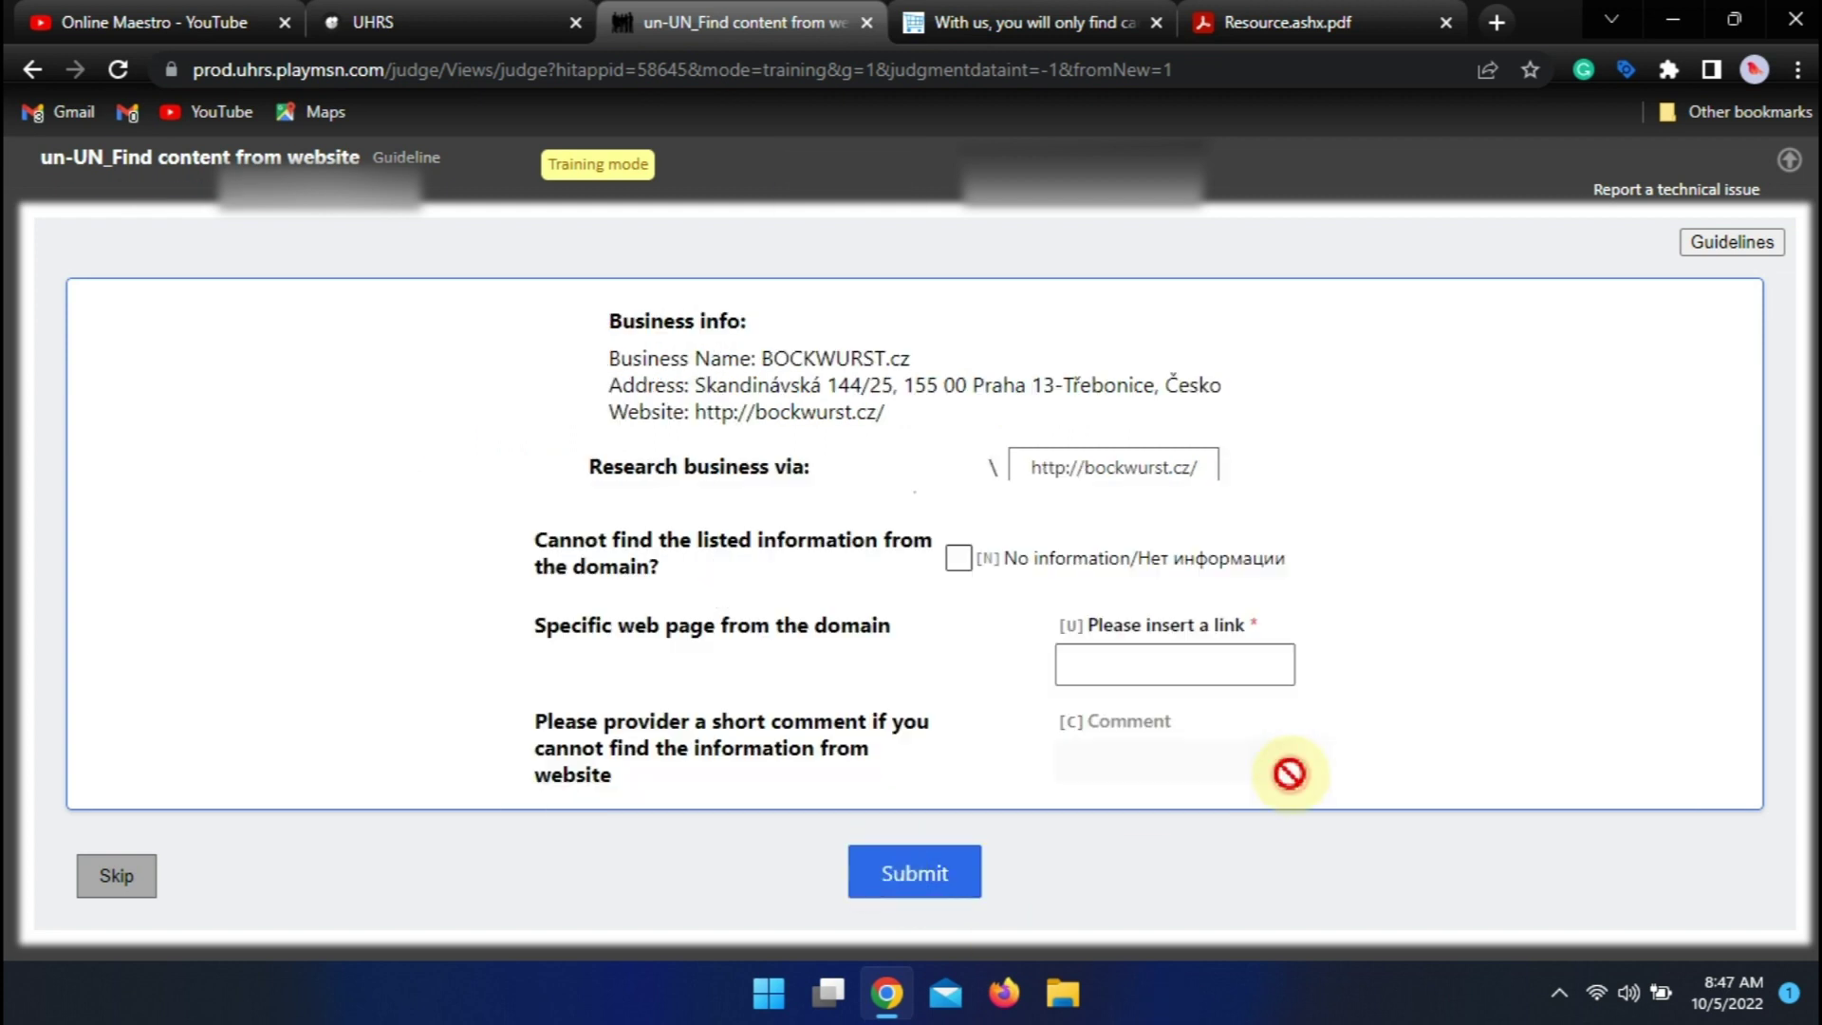
- Close the EkoAloe page, open BOCKWURST.cz's listed website past the insecure-connection warning, and return to the task
{"action": "left_click", "coordinate": [1101, 474]}
{"action": "left_click", "coordinate": [1204, 22]}
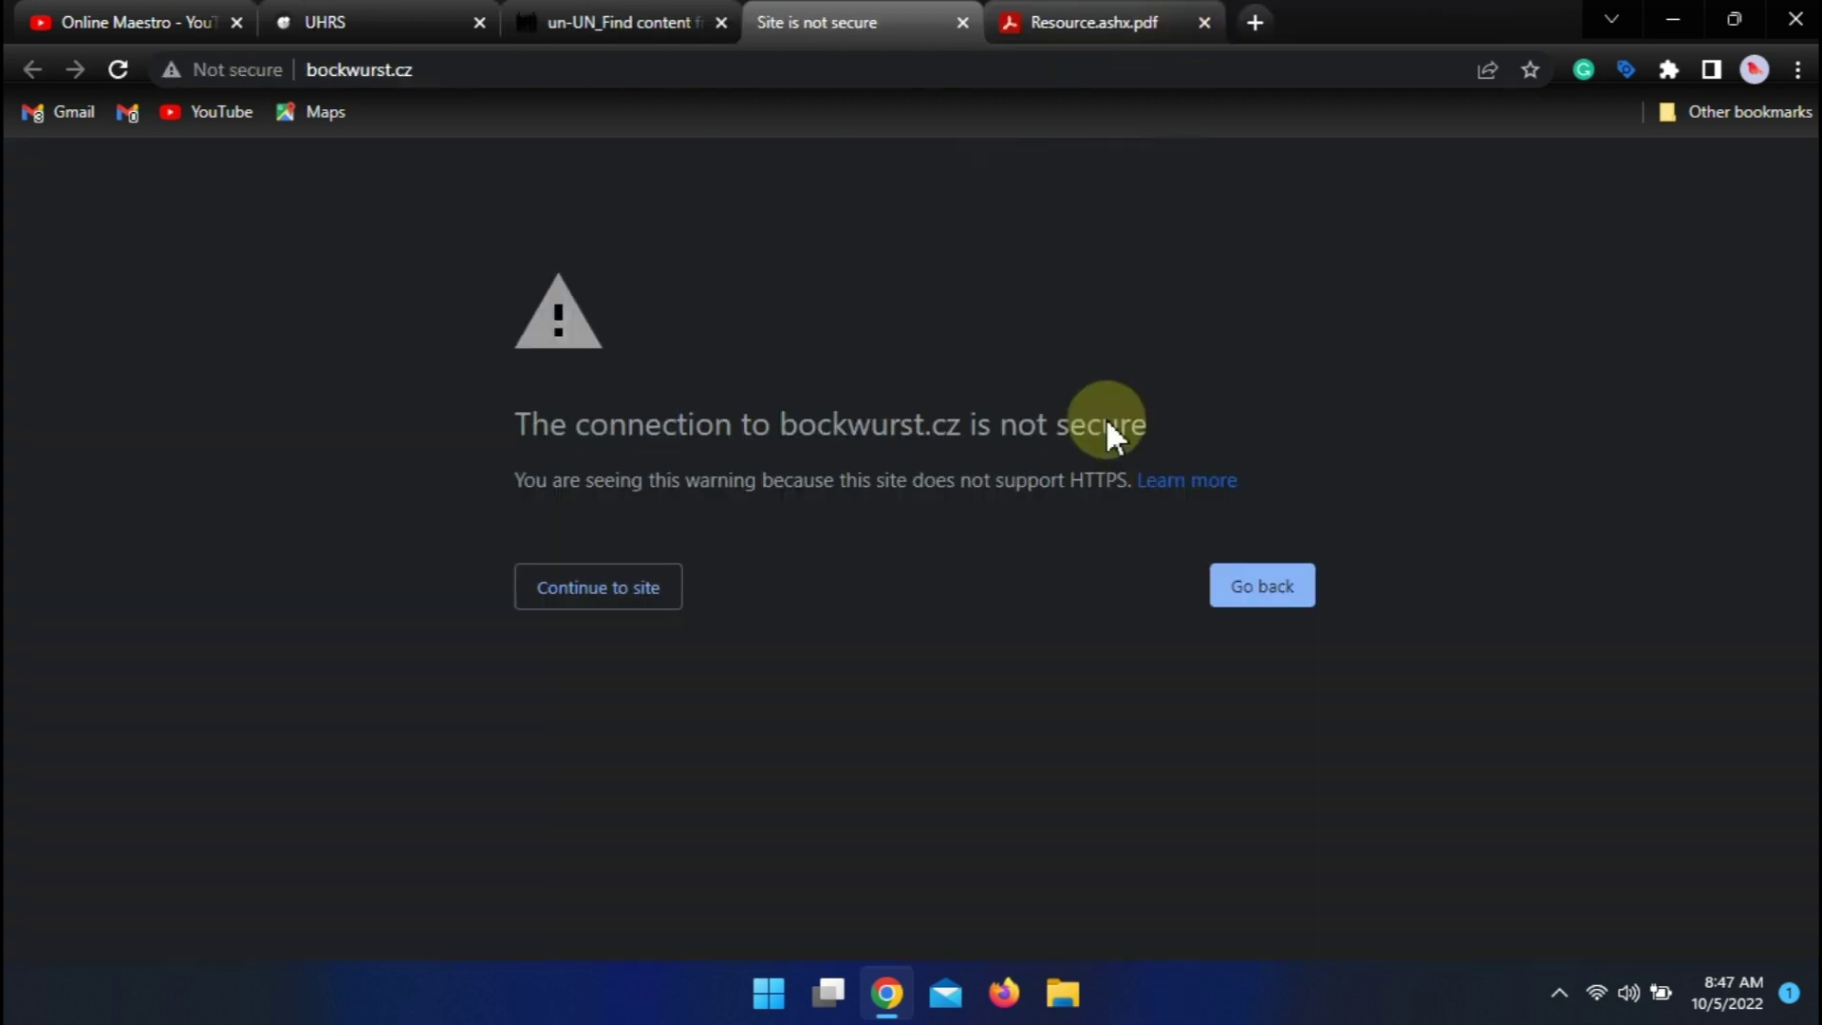
{"action": "left_click", "coordinate": [631, 598]}
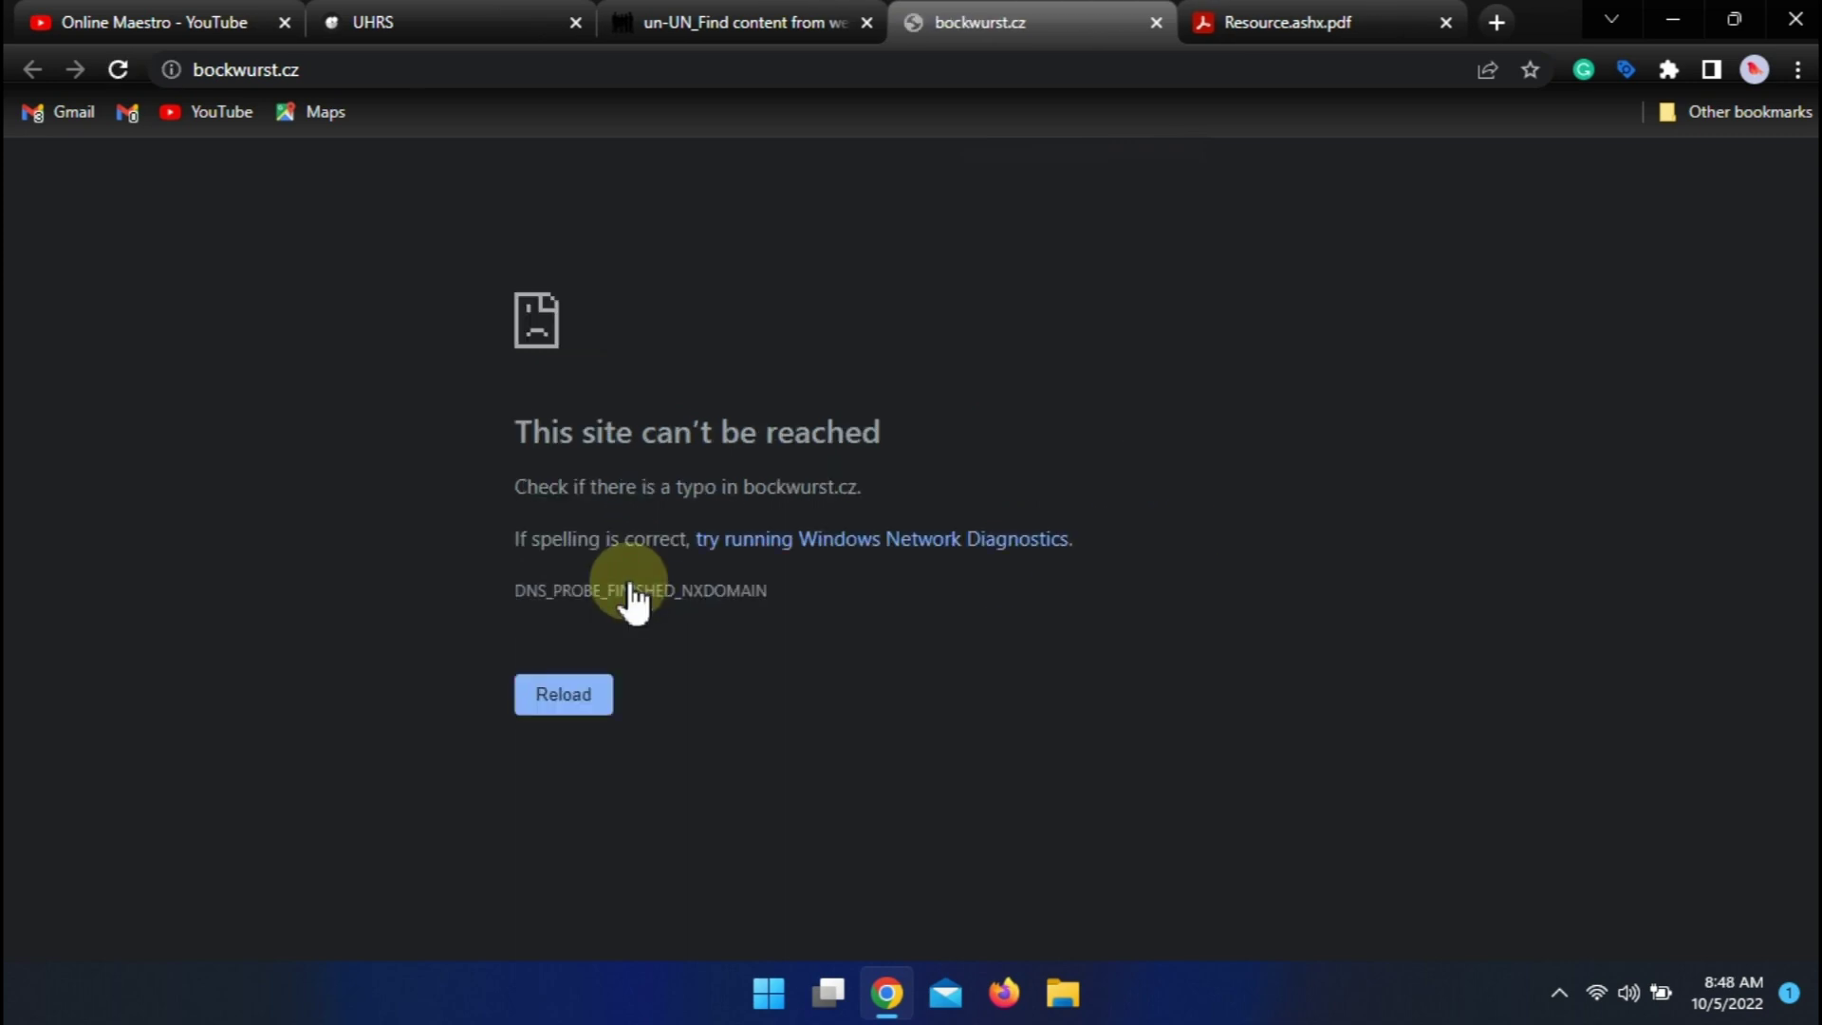
{"action": "left_click", "coordinate": [744, 19]}
- Mark BOCKWURST.cz as No information with the comment "No Information" and submit the judgment
{"action": "left_click", "coordinate": [958, 557]}
{"action": "left_click", "coordinate": [1151, 765]}
{"action": "type", "text": "No Information"}
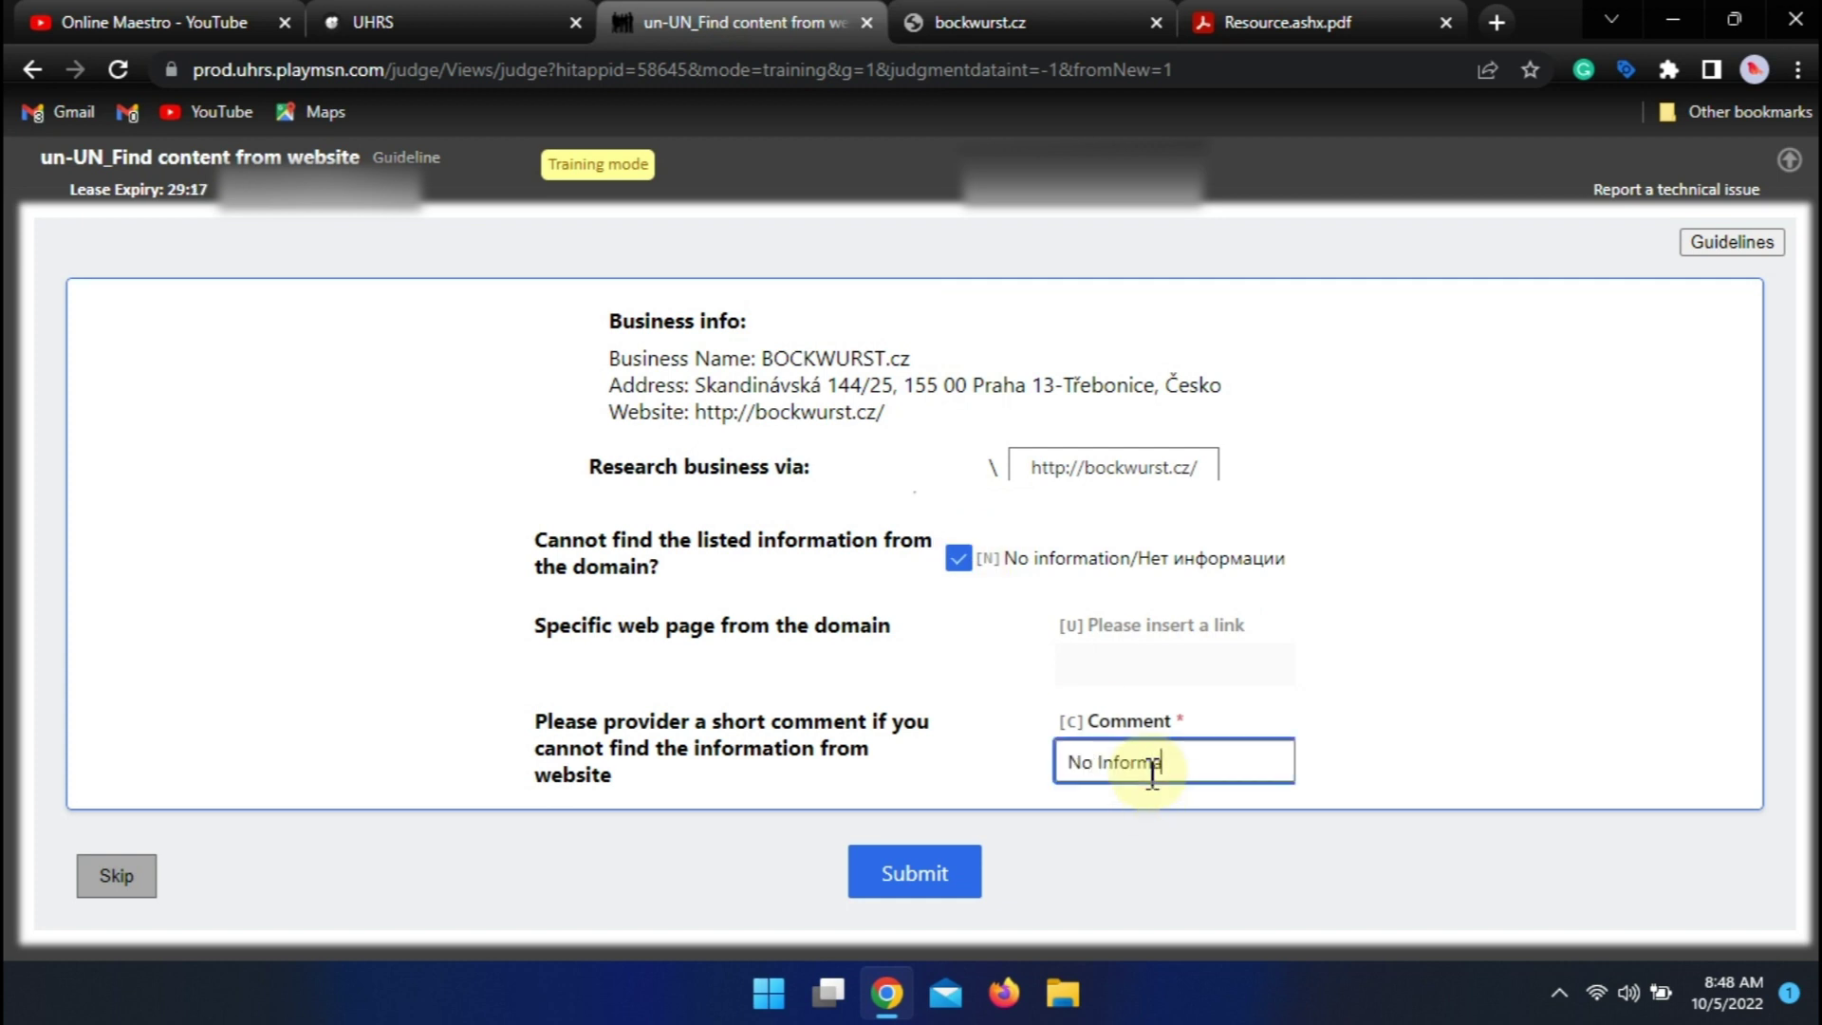
{"action": "left_click", "coordinate": [949, 875]}
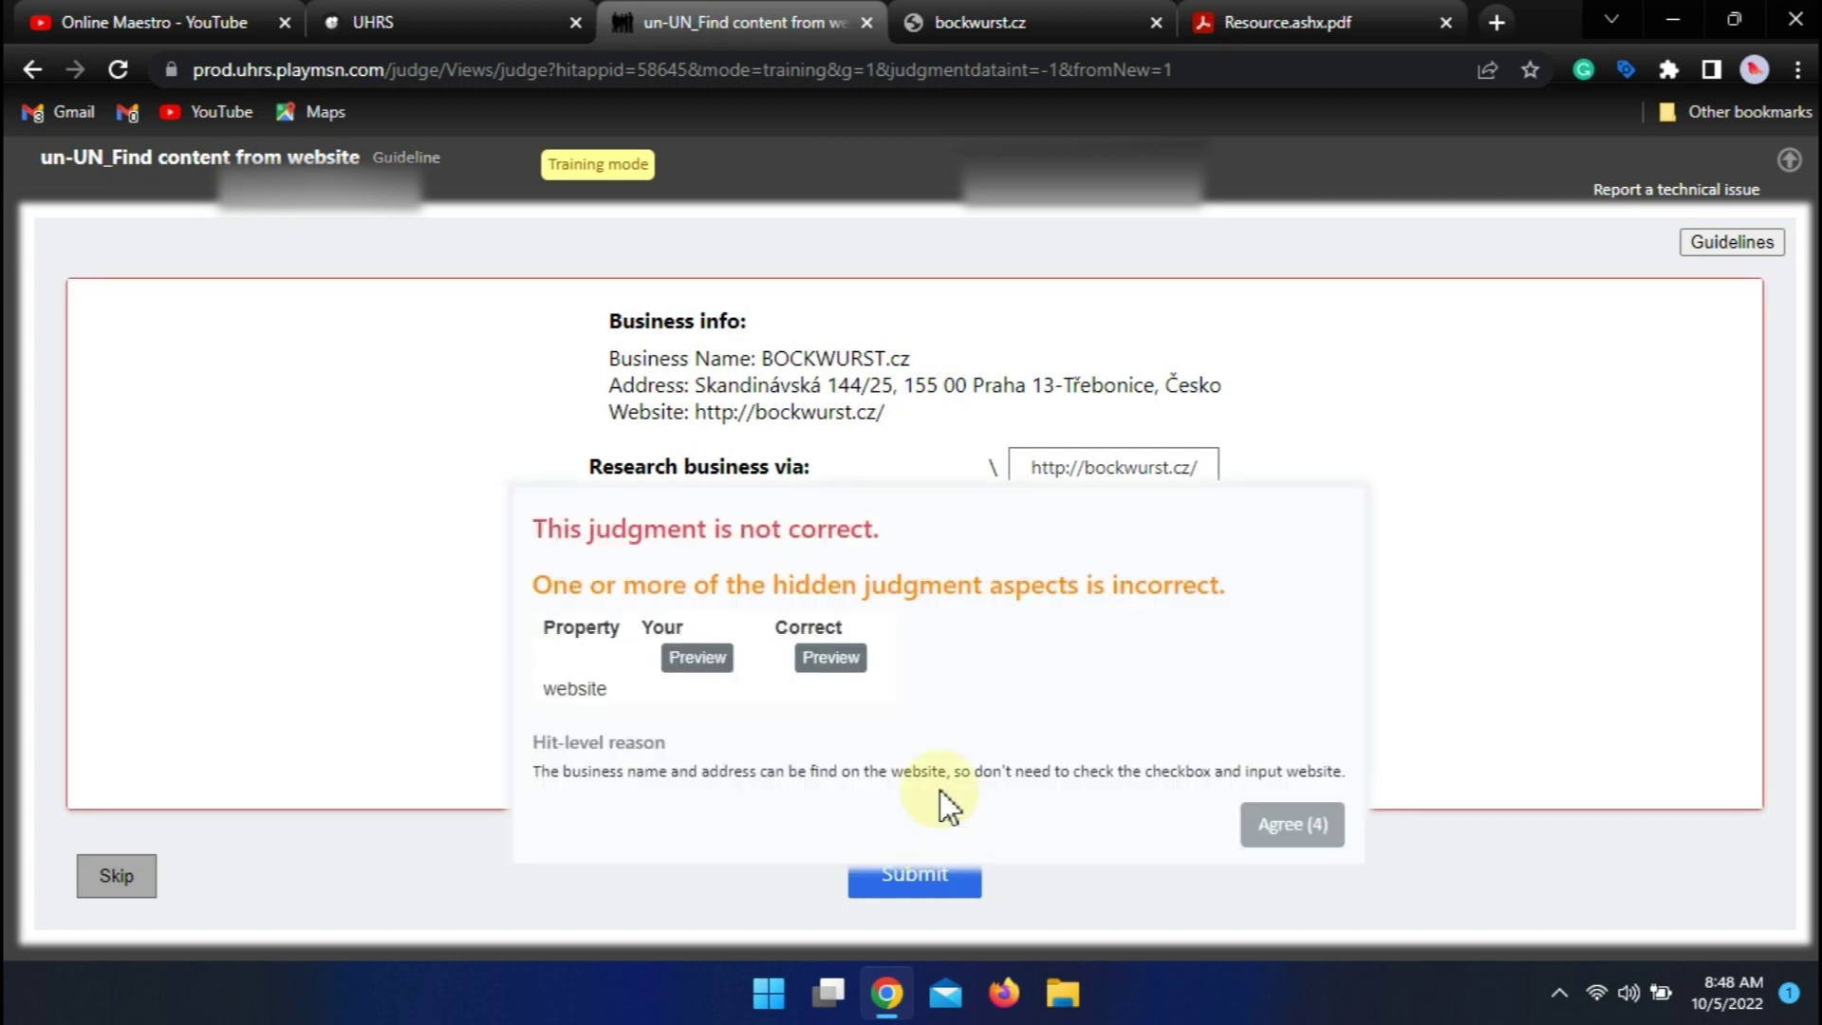
- Recheck the bockwurst.cz page against the training feedback and agree to the feedback
{"action": "left_click", "coordinate": [982, 21]}
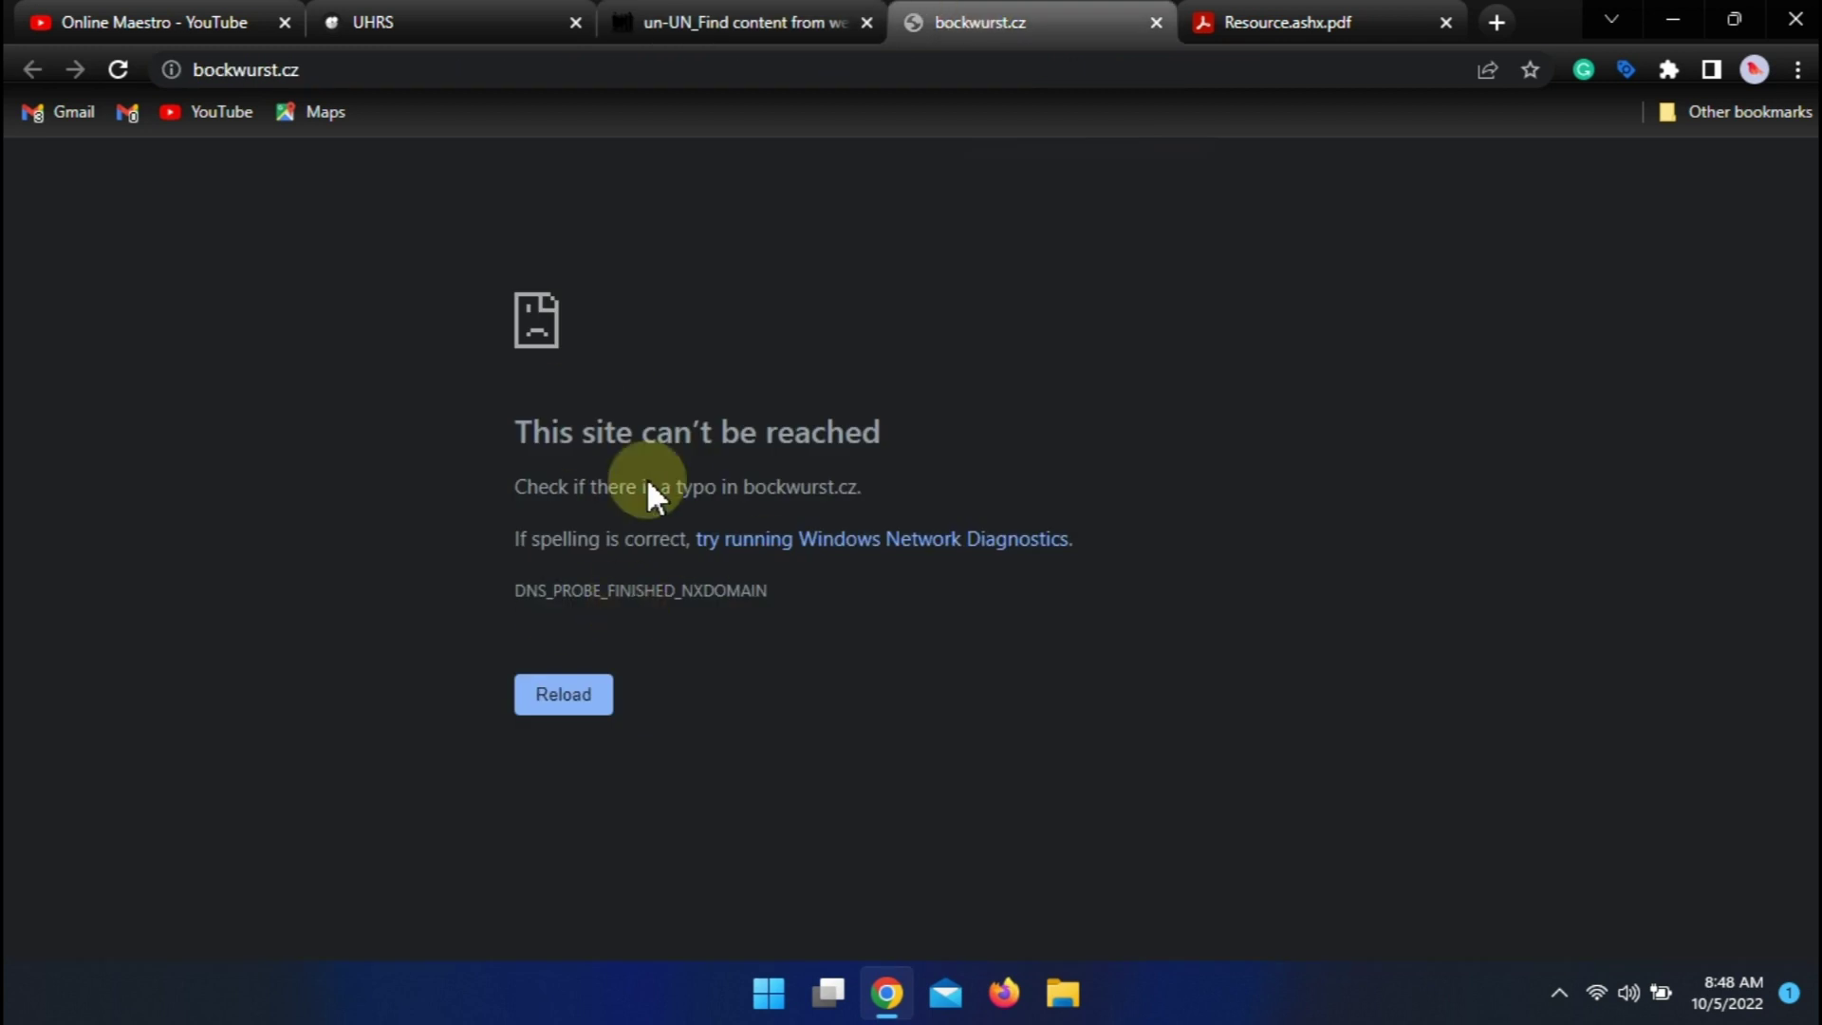
{"action": "left_click", "coordinate": [856, 37]}
{"action": "left_click", "coordinate": [949, 17]}
{"action": "left_click", "coordinate": [854, 21]}
{"action": "left_click", "coordinate": [1280, 824]}
- Close the bockwurst.cz page, open Nasi Goreng Berapi Kota Masai's listed website, and return to the task to compare the address
{"action": "left_click", "coordinate": [1154, 21]}
{"action": "left_click", "coordinate": [1040, 472]}
{"action": "left_click", "coordinate": [811, 21]}
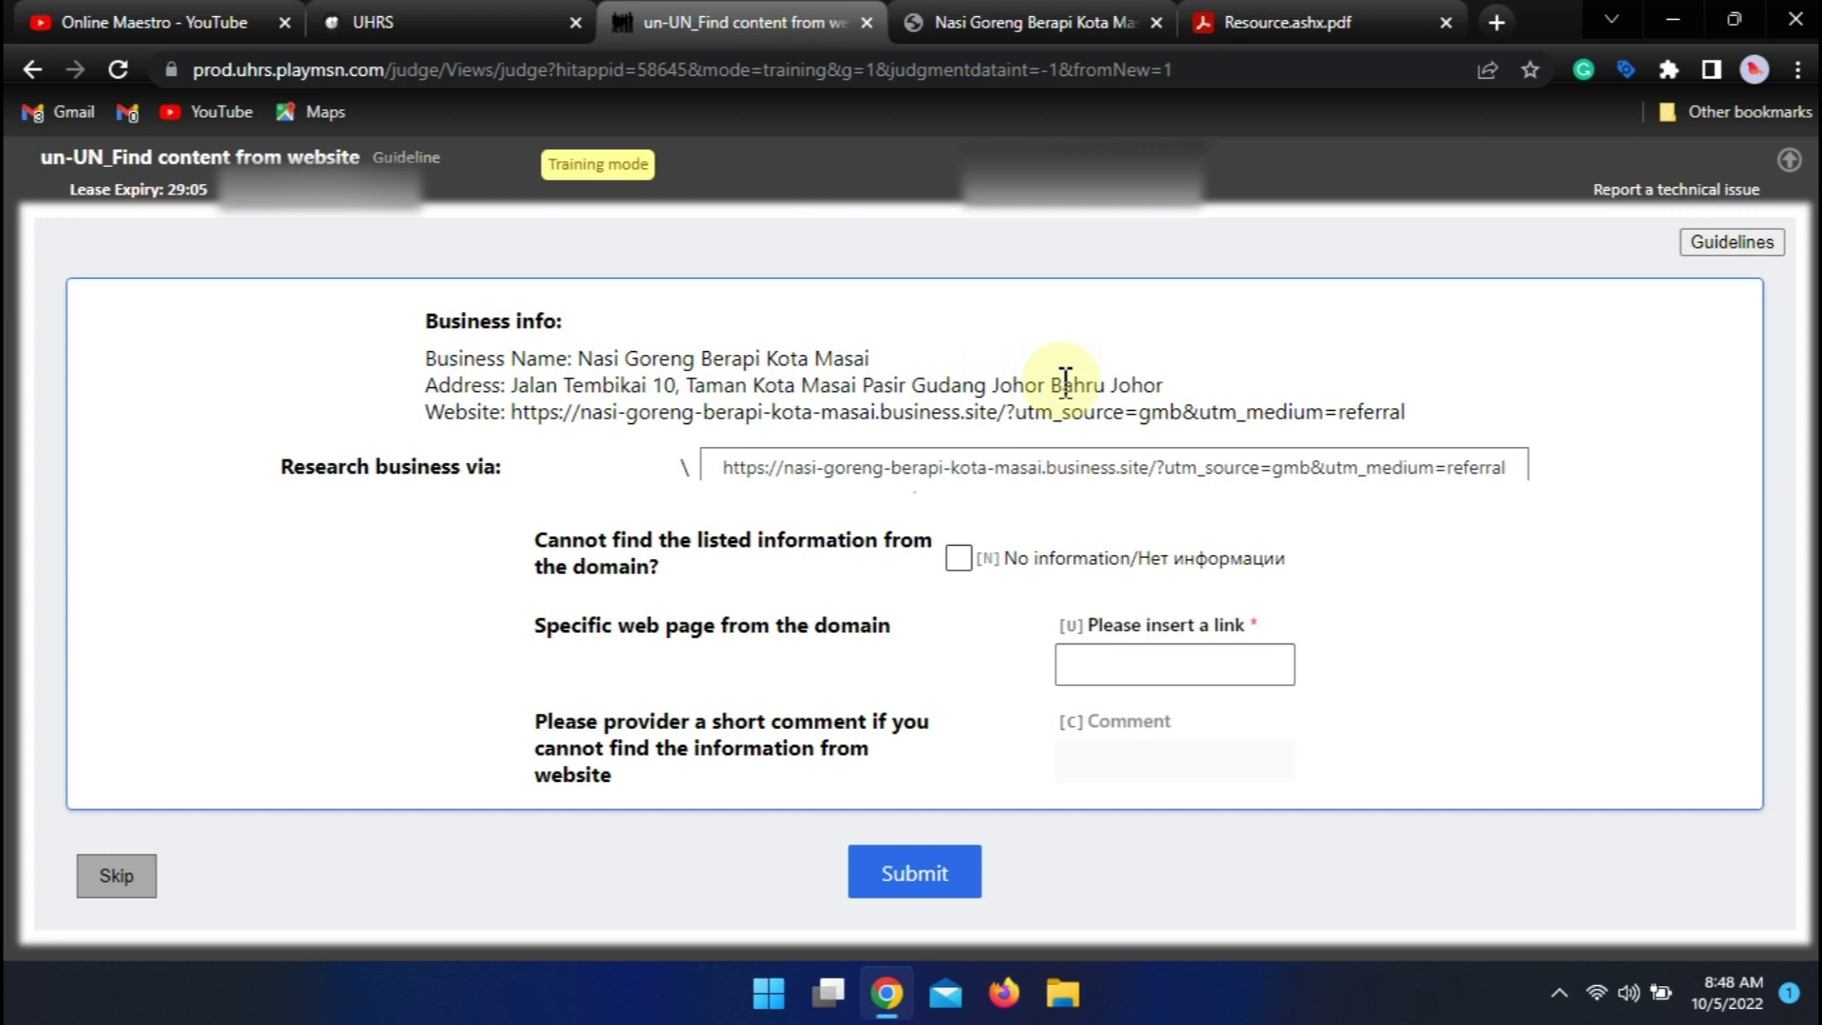
- Compare the business name on the Nasi Goreng Berapi Kota Masai website with the name listed in the task
{"action": "left_click", "coordinate": [1011, 19]}
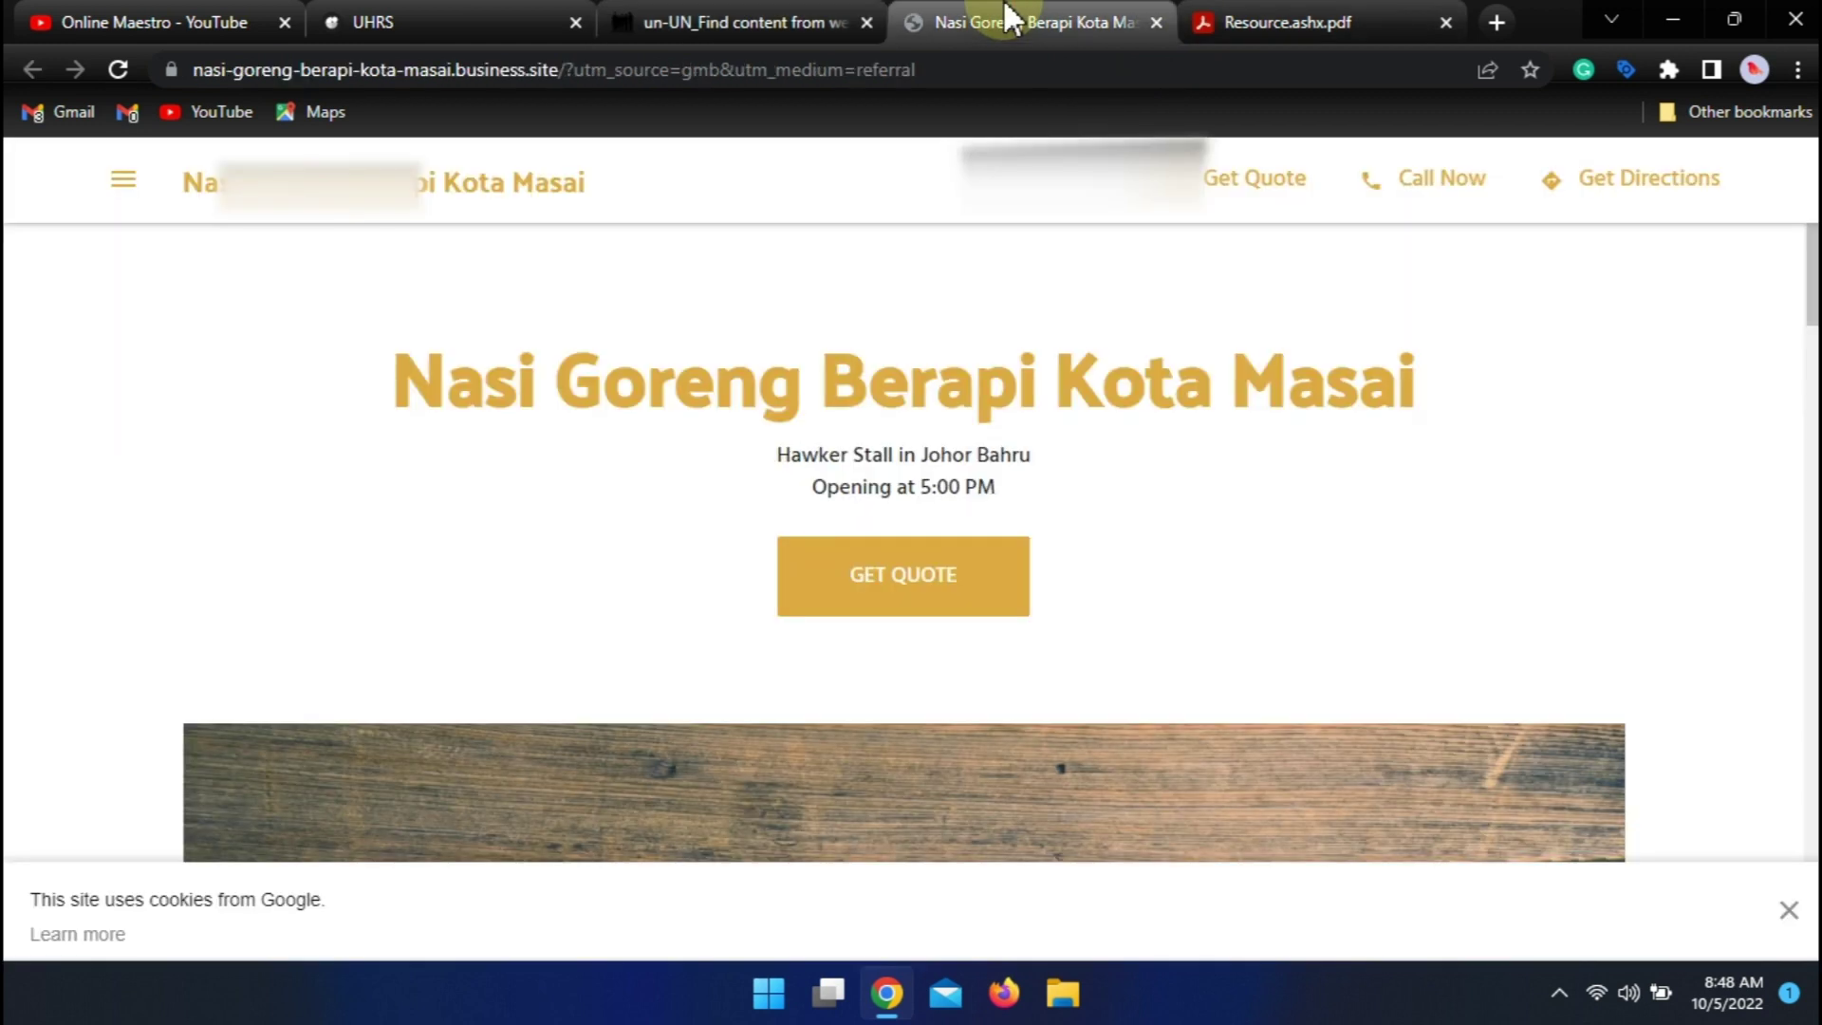
{"action": "left_click", "coordinate": [703, 20]}
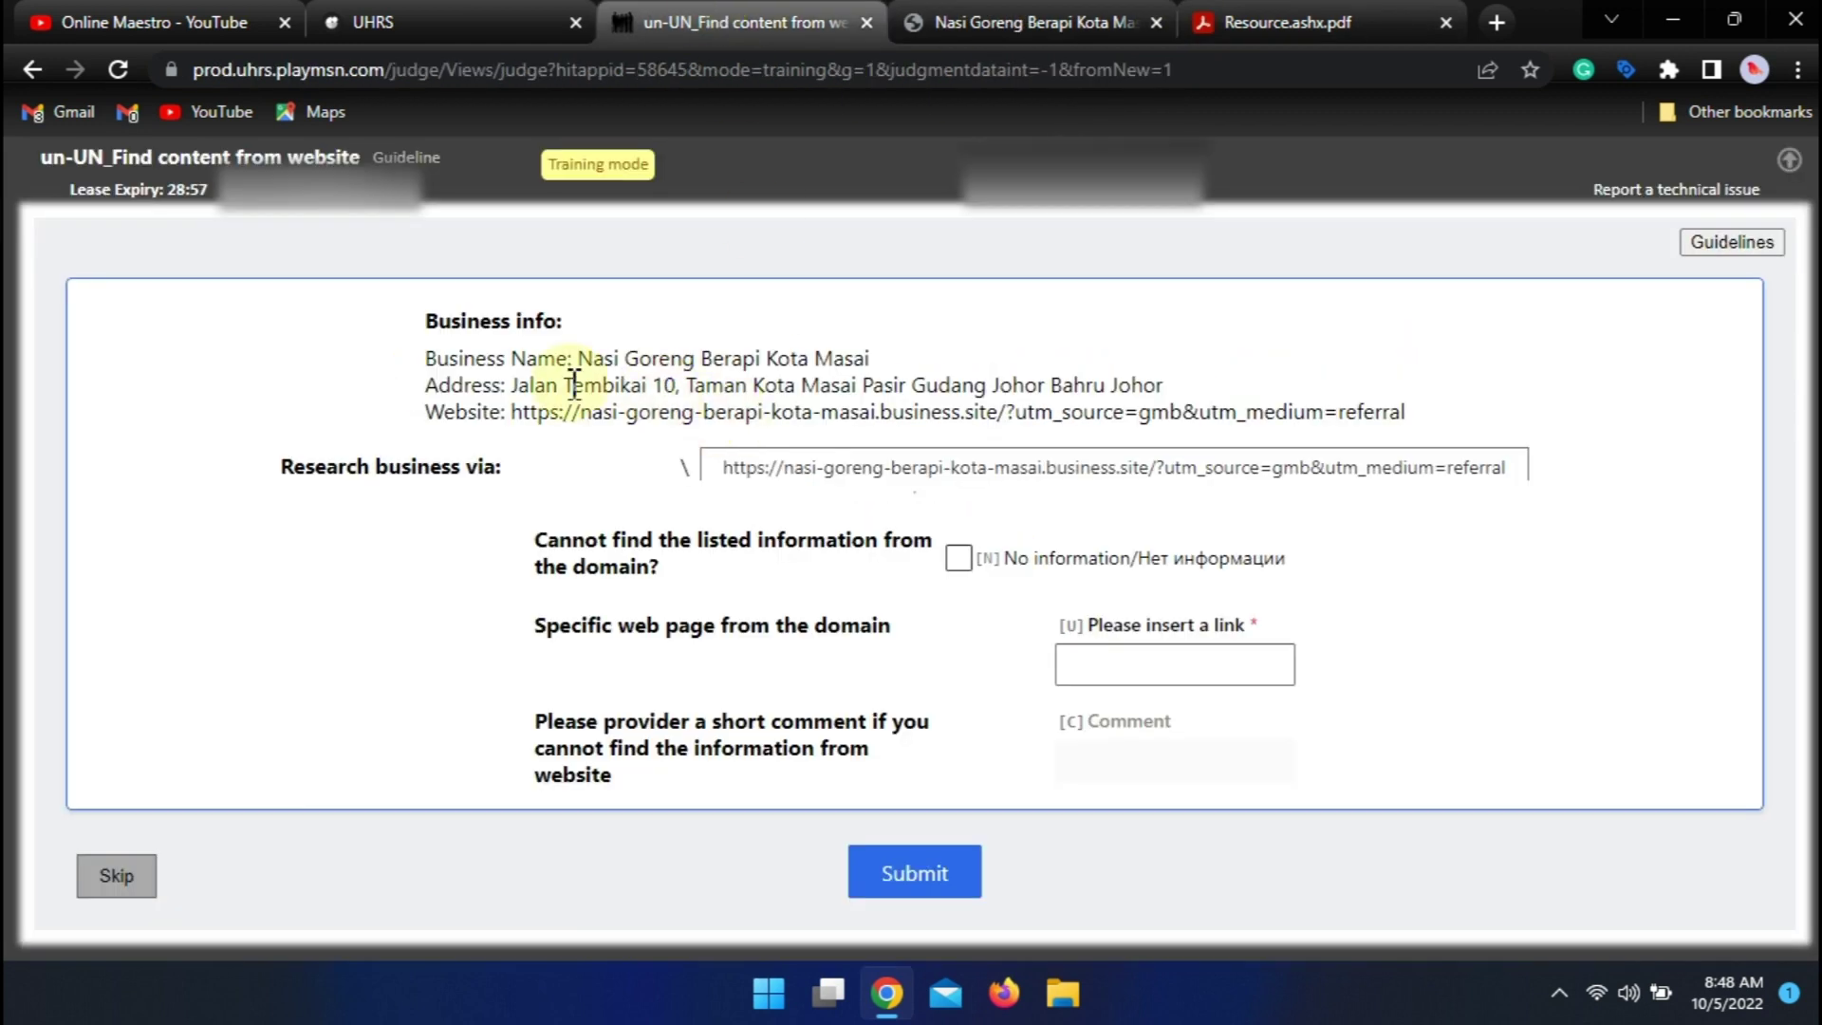
{"action": "left_click", "coordinate": [1010, 21]}
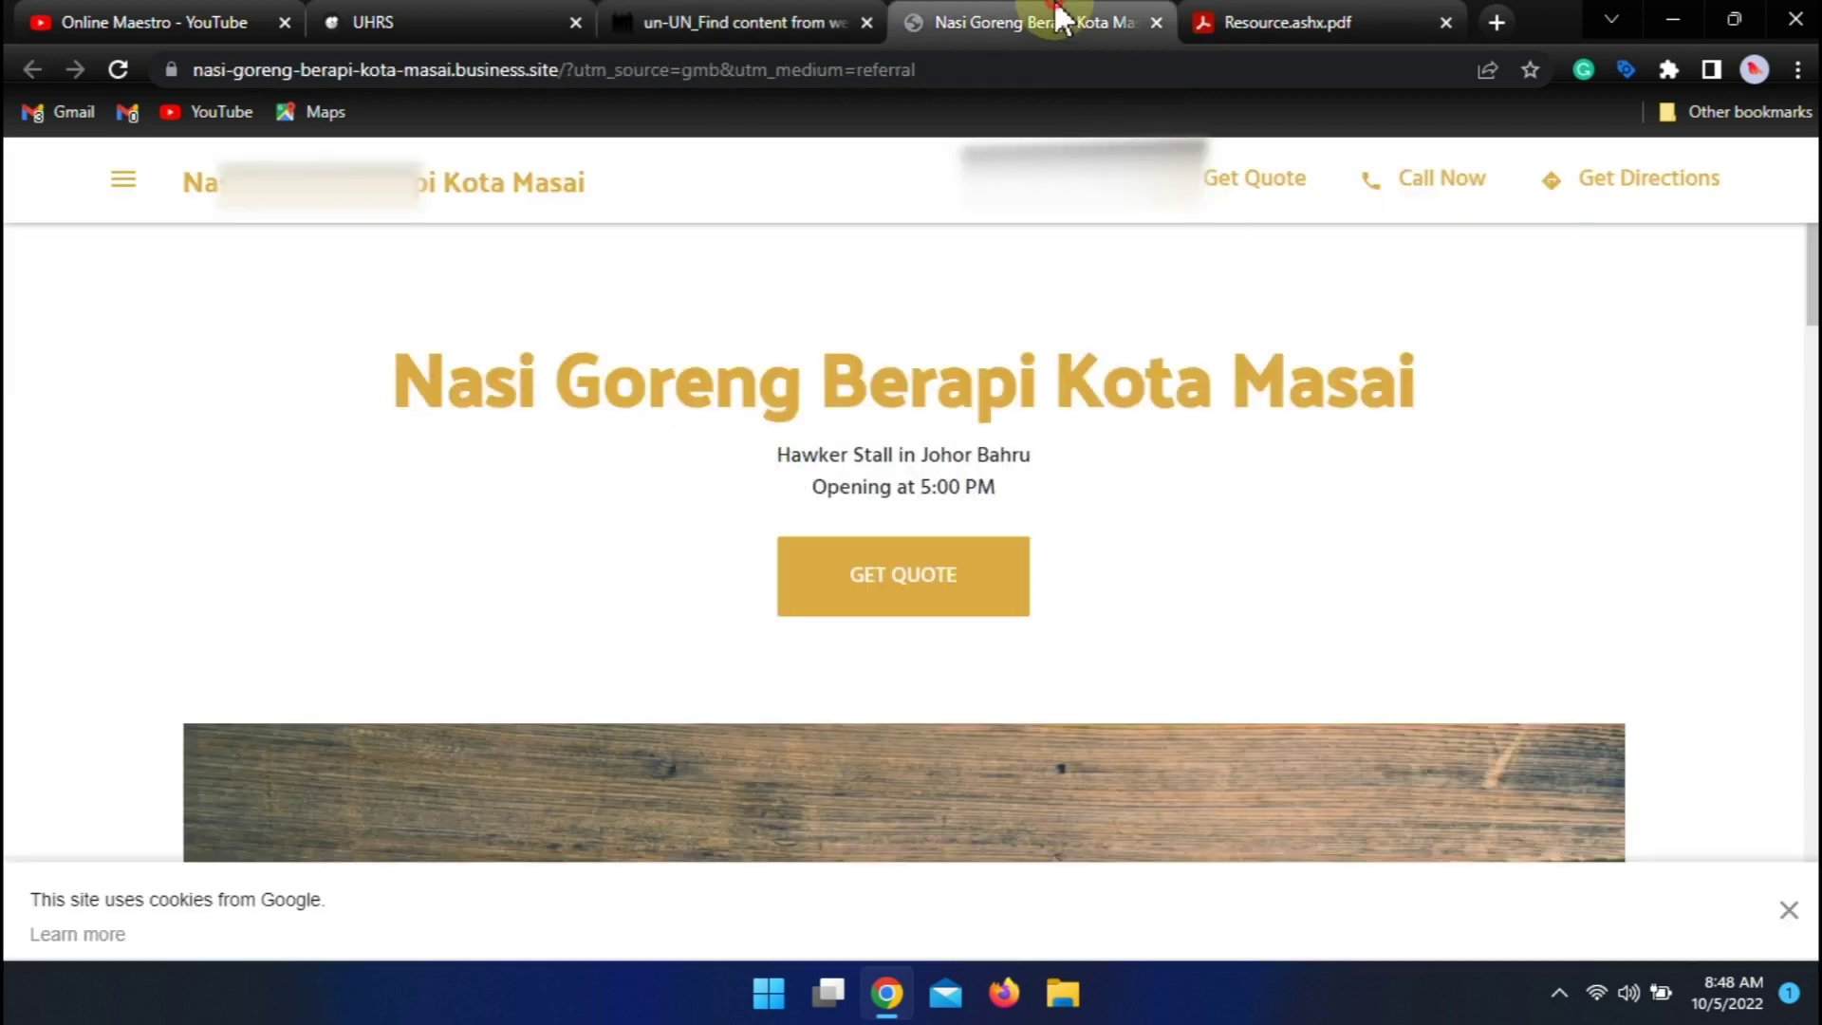
{"action": "left_click", "coordinate": [774, 19]}
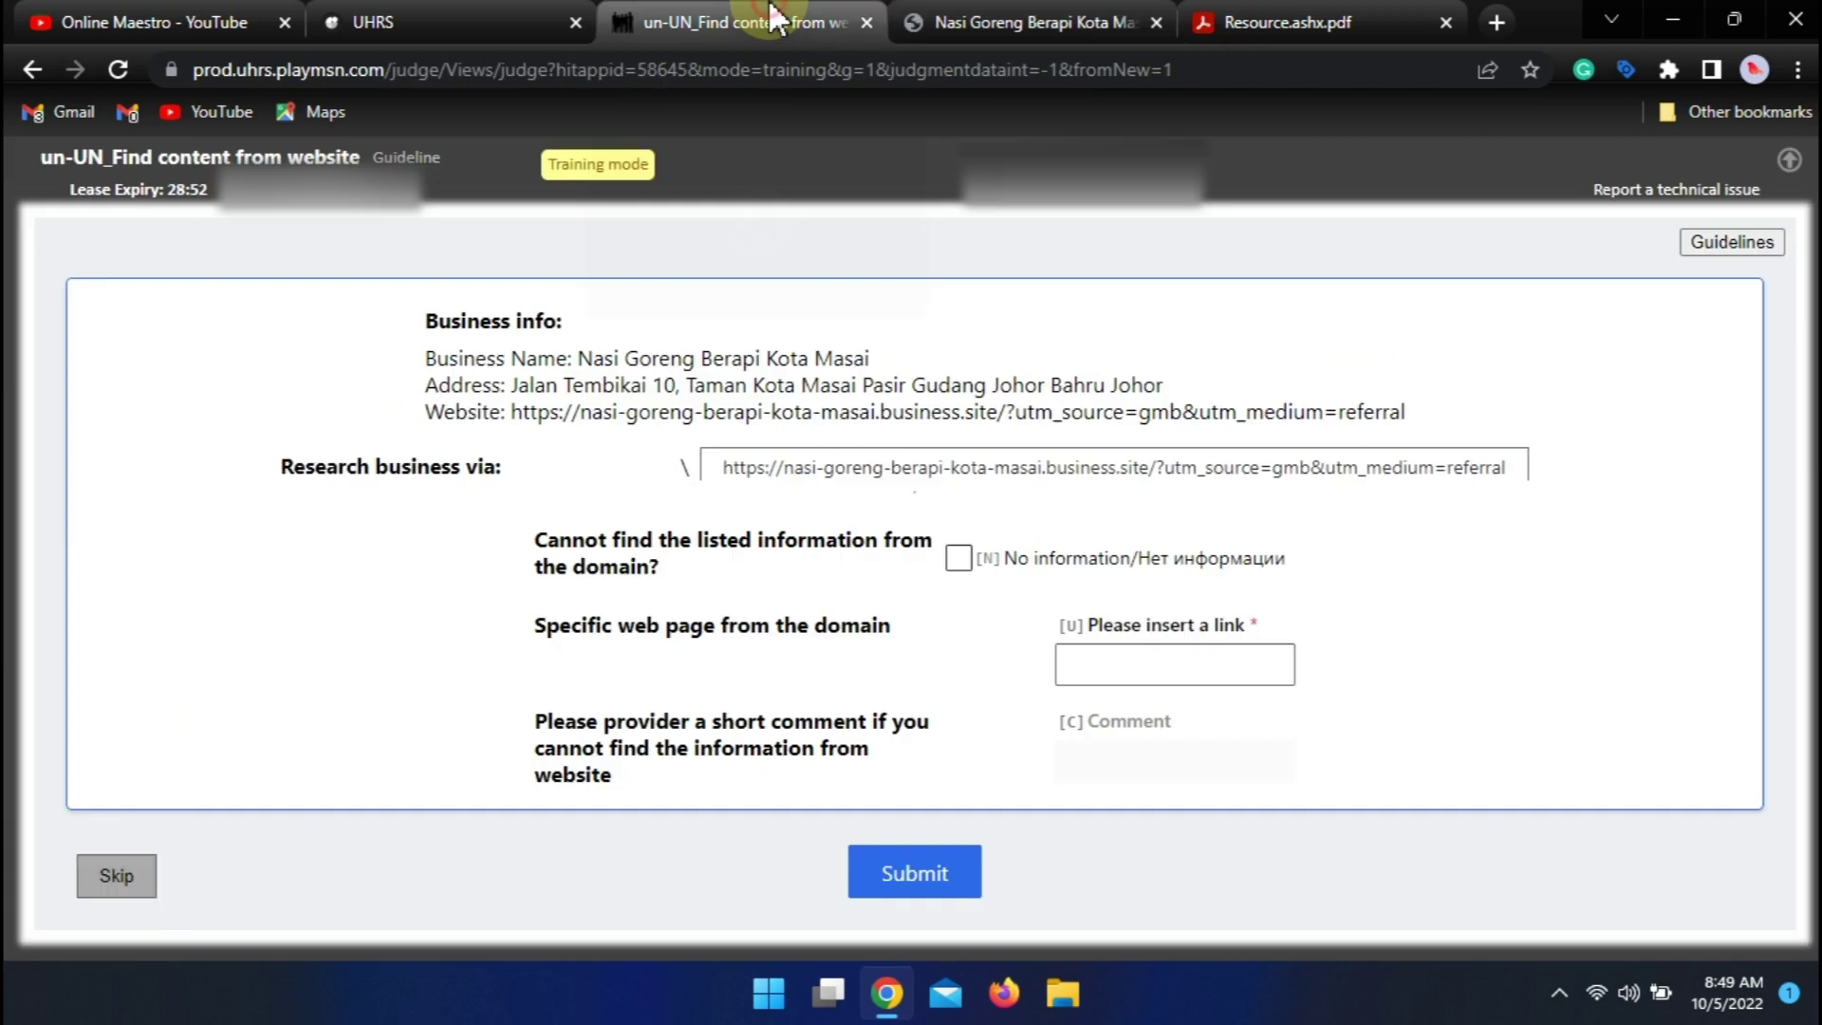
- Find the address in the Nasi Goreng Berapi Kota Masai site's contact section and compare it with the task's listed address
{"action": "left_click", "coordinate": [994, 19]}
{"action": "left_click_drag", "start_coordinate": [1812, 276], "coordinate": [1812, 818]}
{"action": "triple_click", "coordinate": [773, 560]}
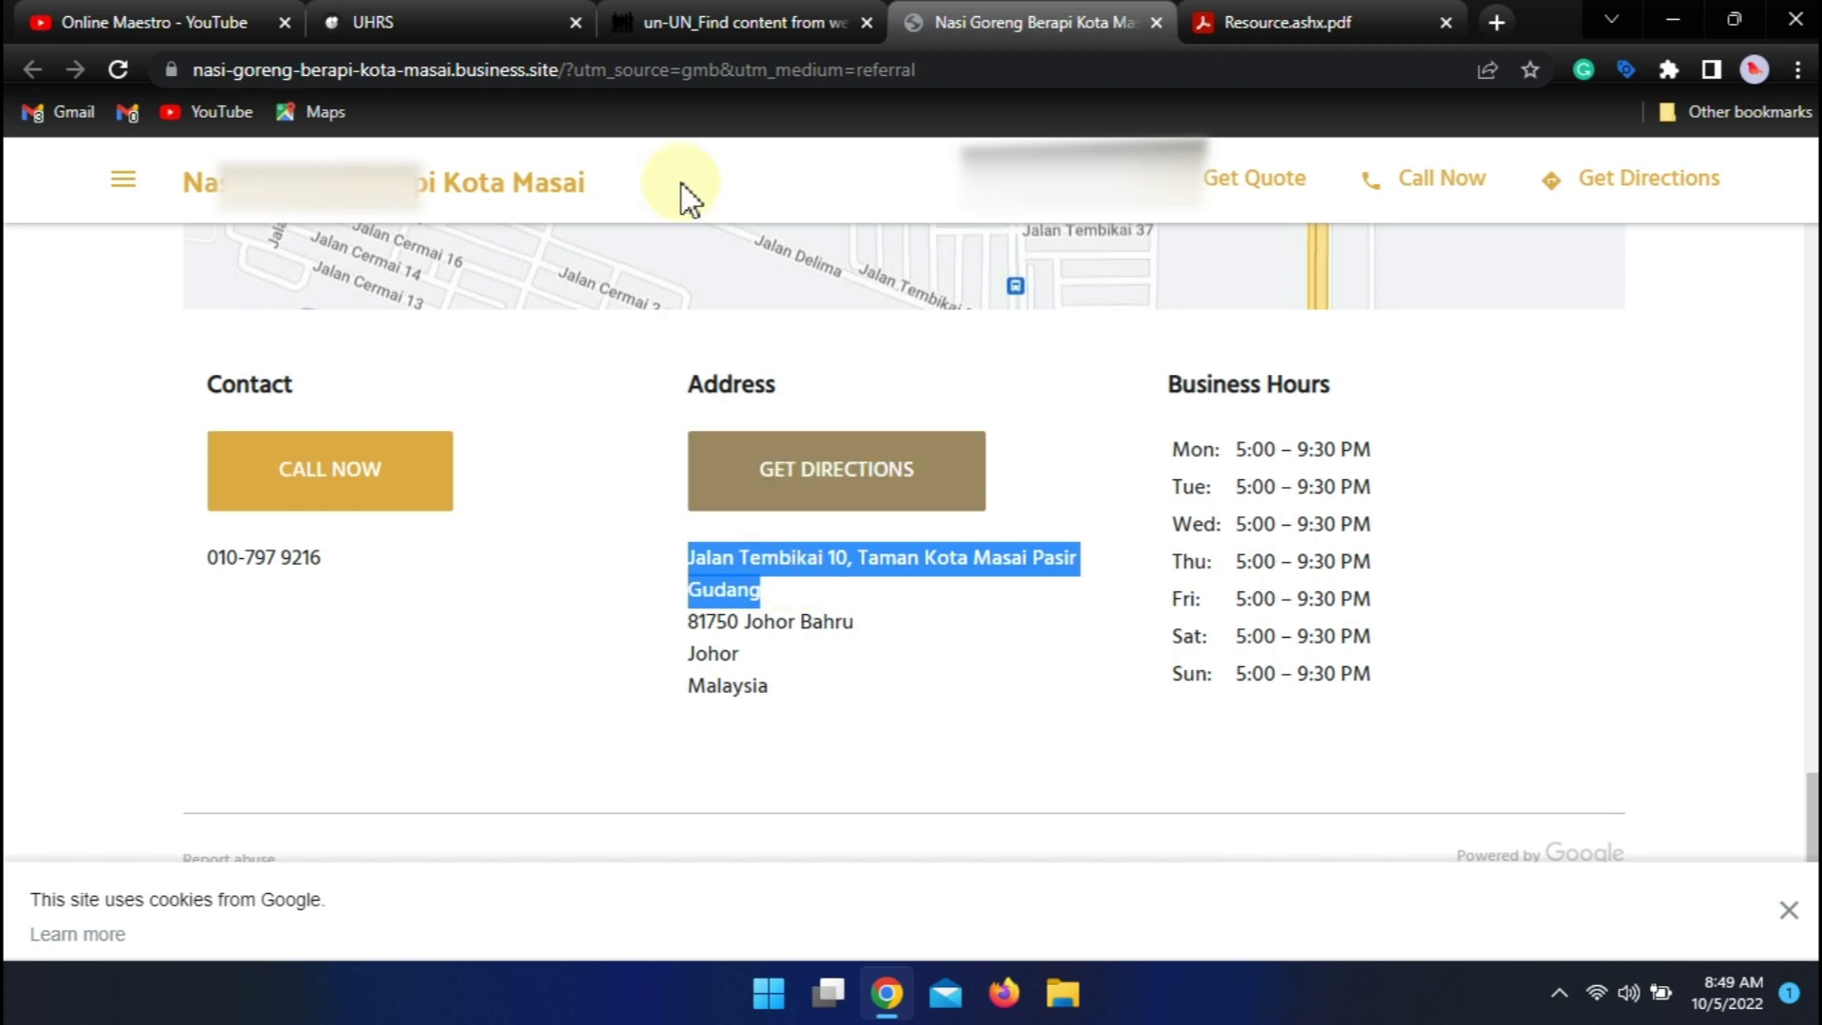
{"action": "left_click", "coordinate": [707, 21]}
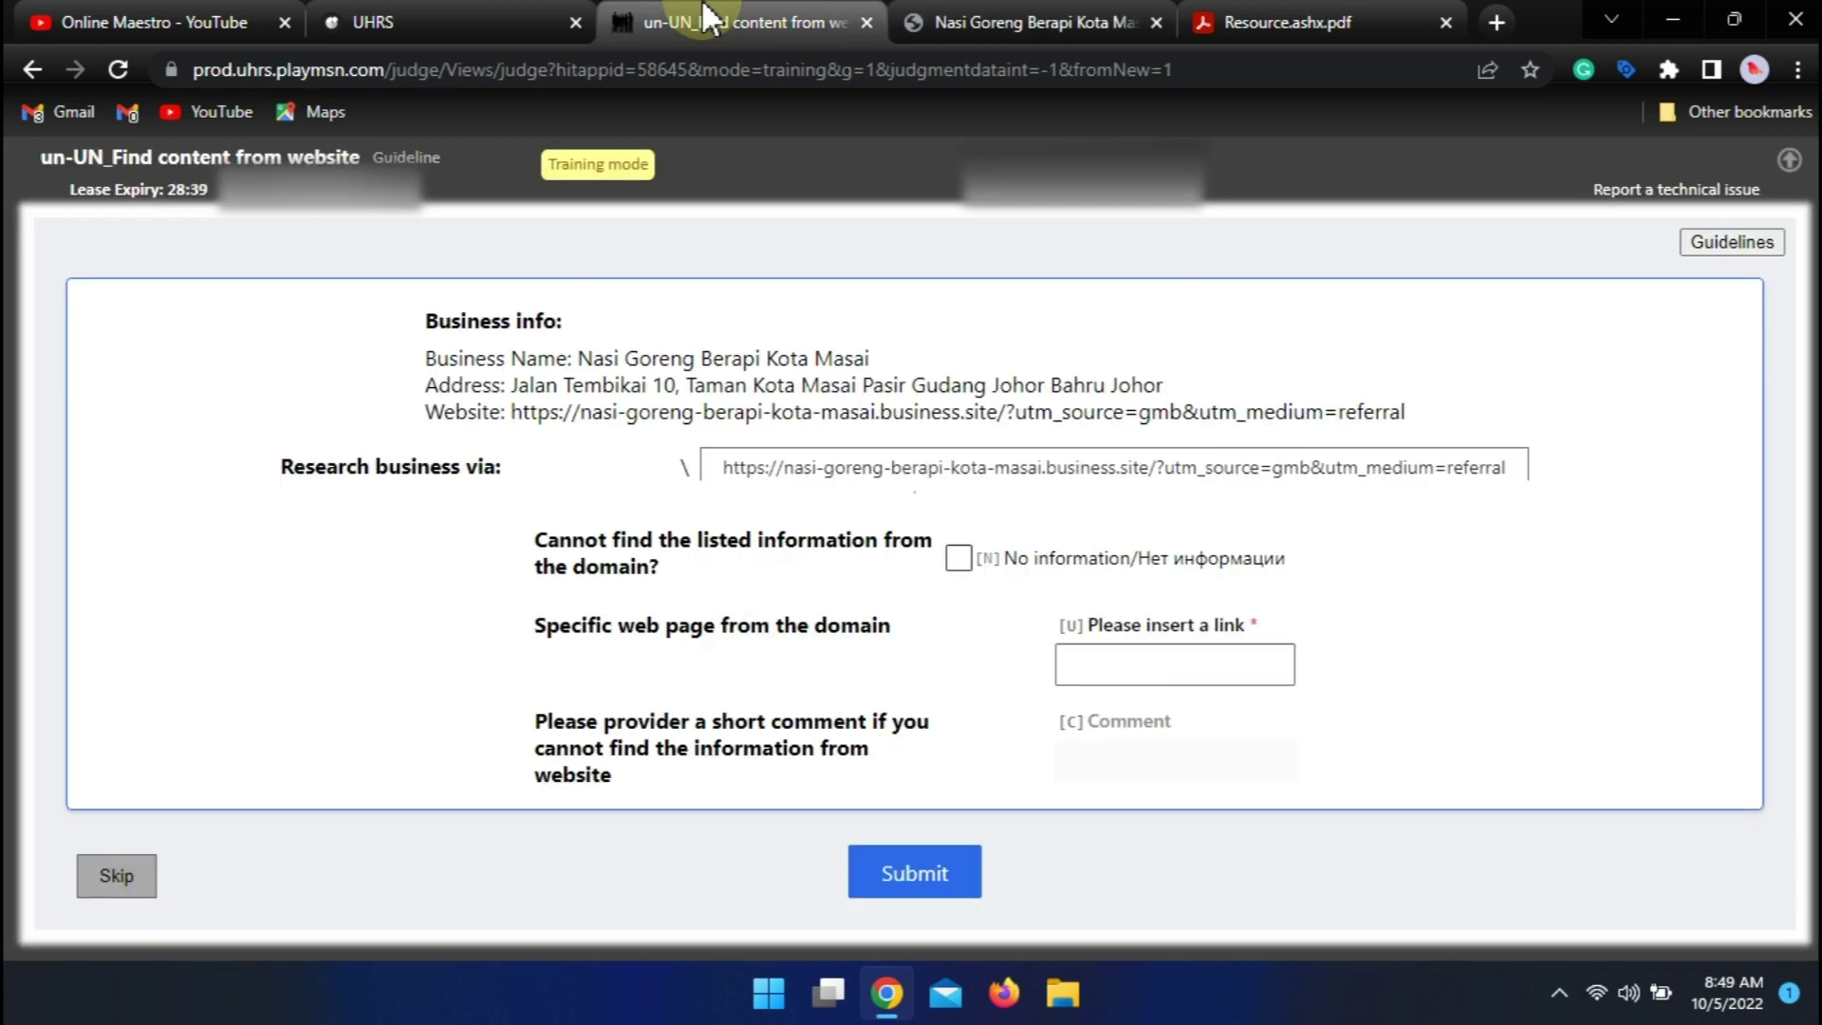
{"action": "left_click", "coordinate": [1025, 18]}
{"action": "left_click", "coordinate": [754, 21]}
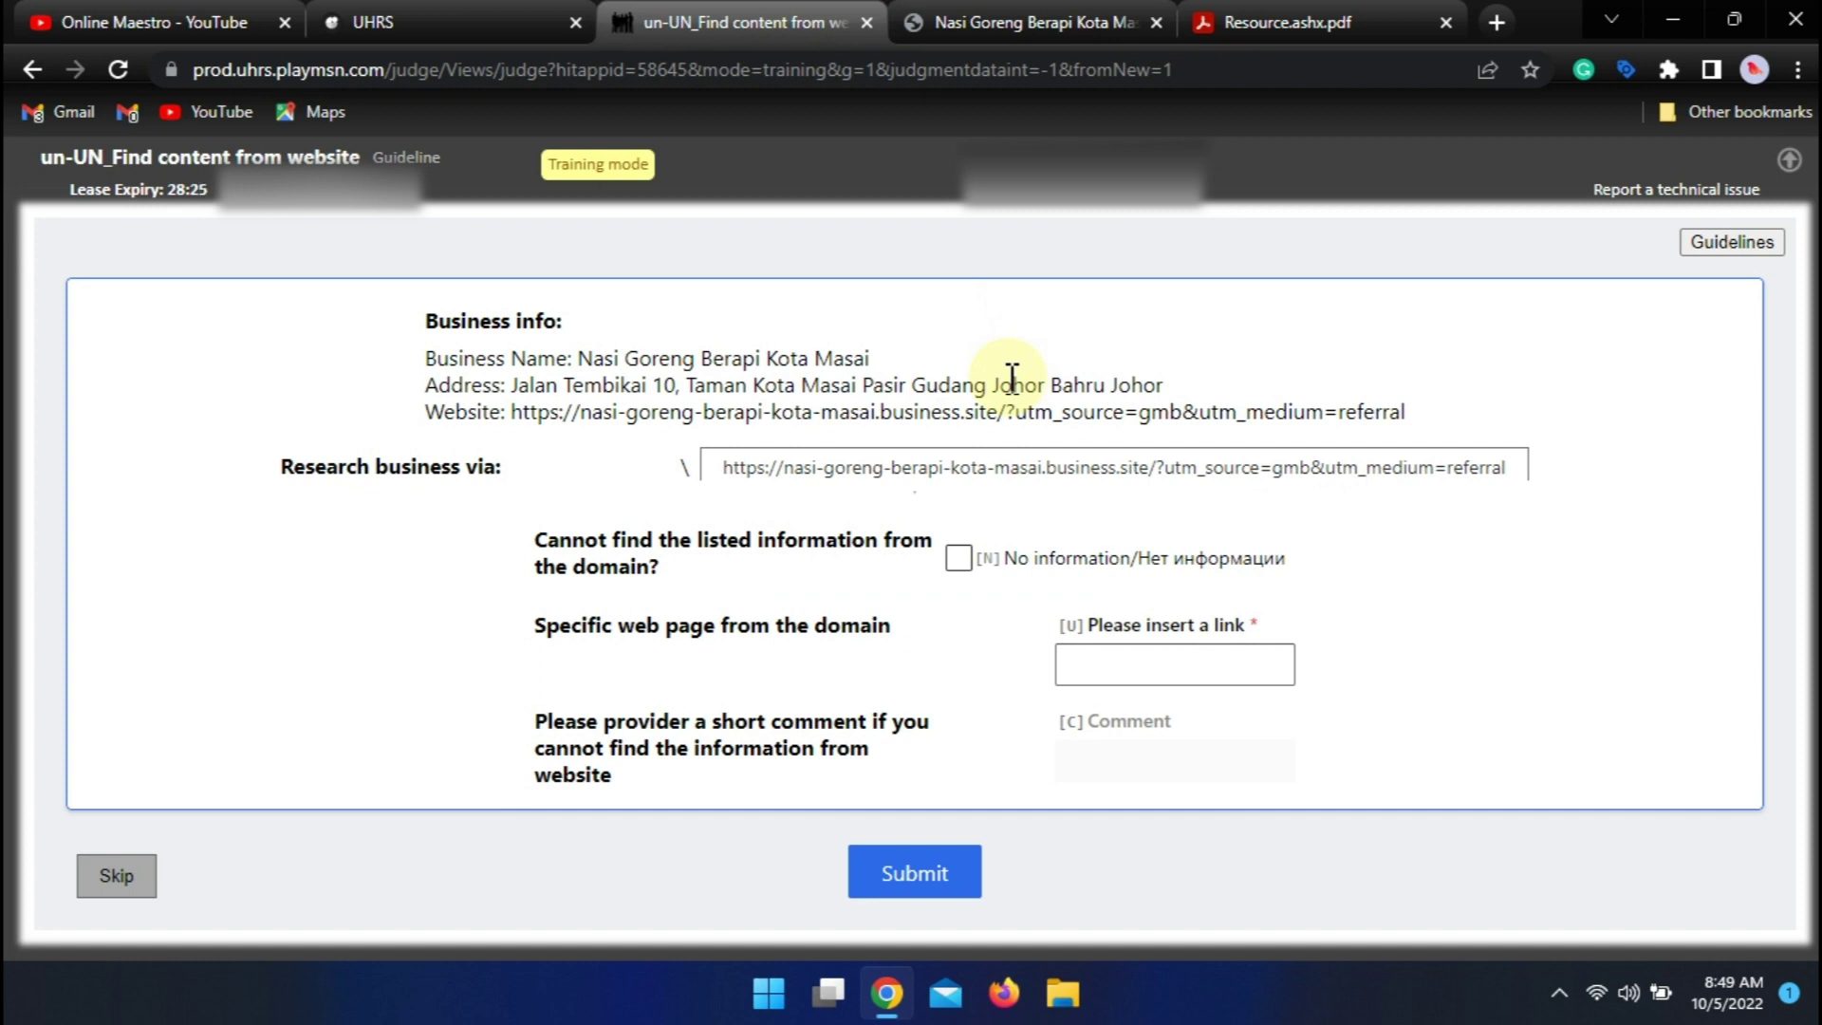
{"action": "left_click", "coordinate": [1012, 20]}
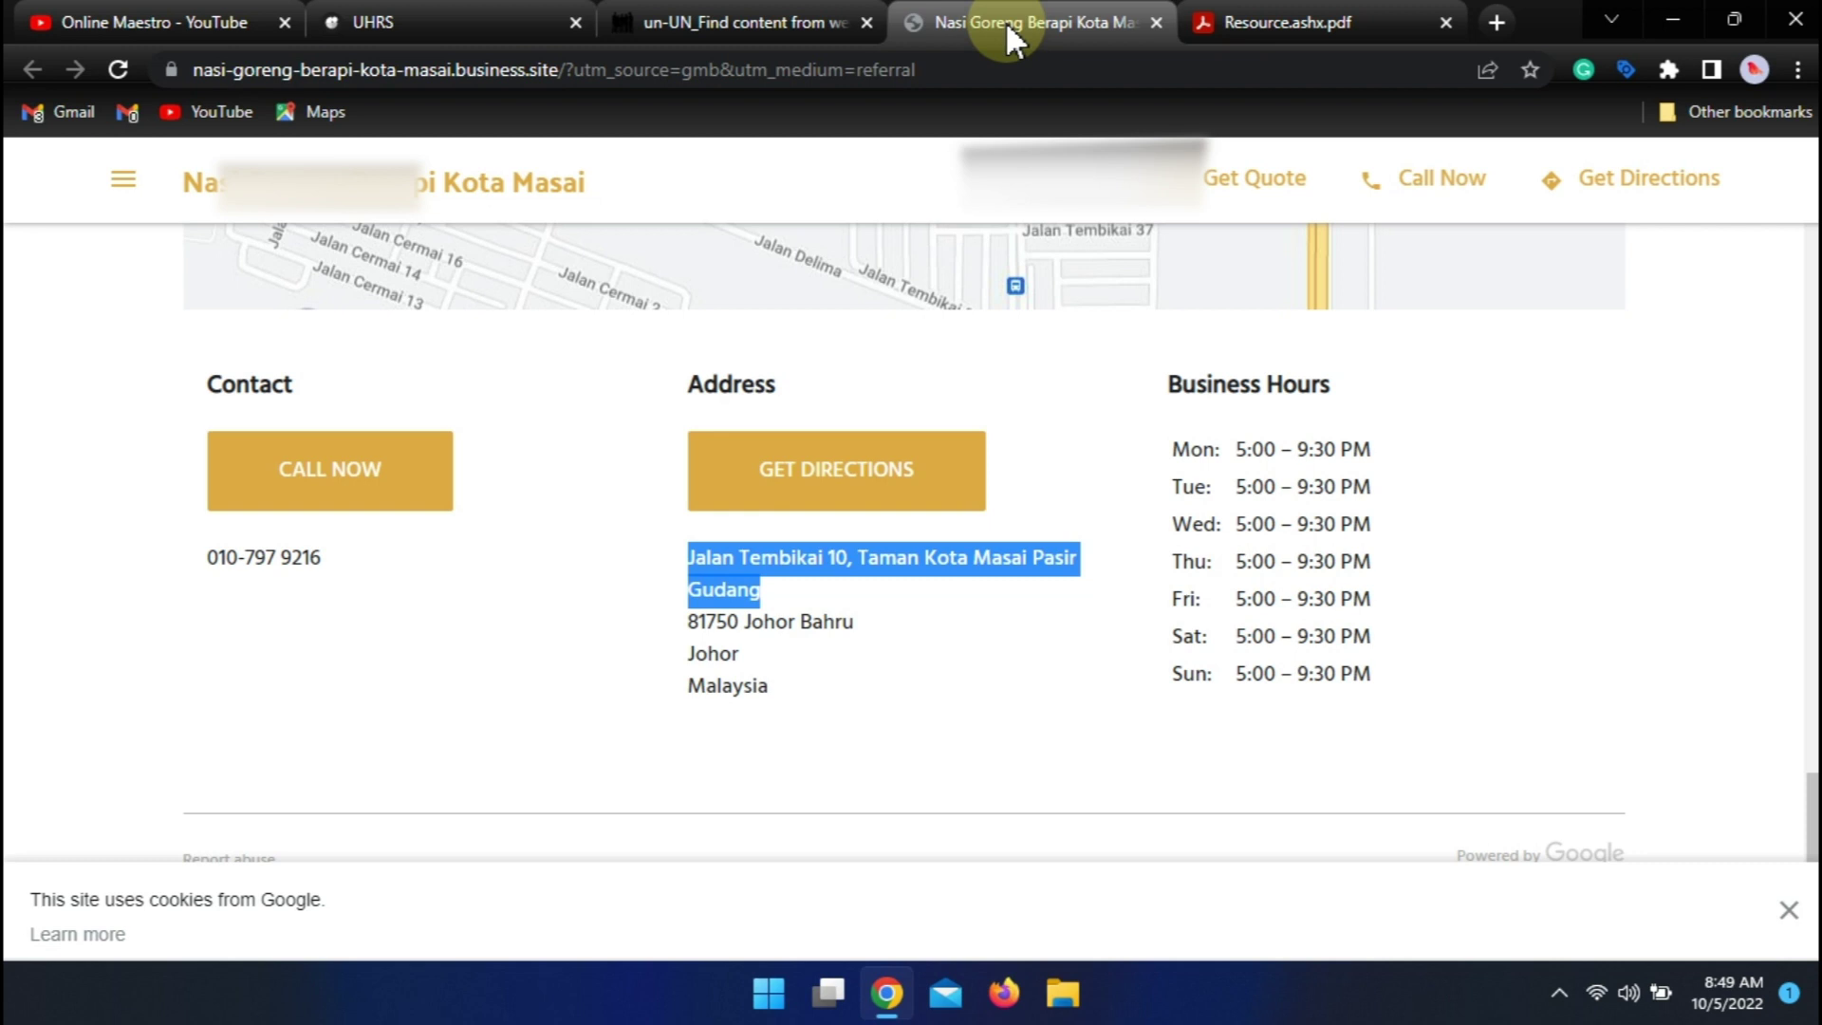
{"action": "left_click", "coordinate": [748, 17]}
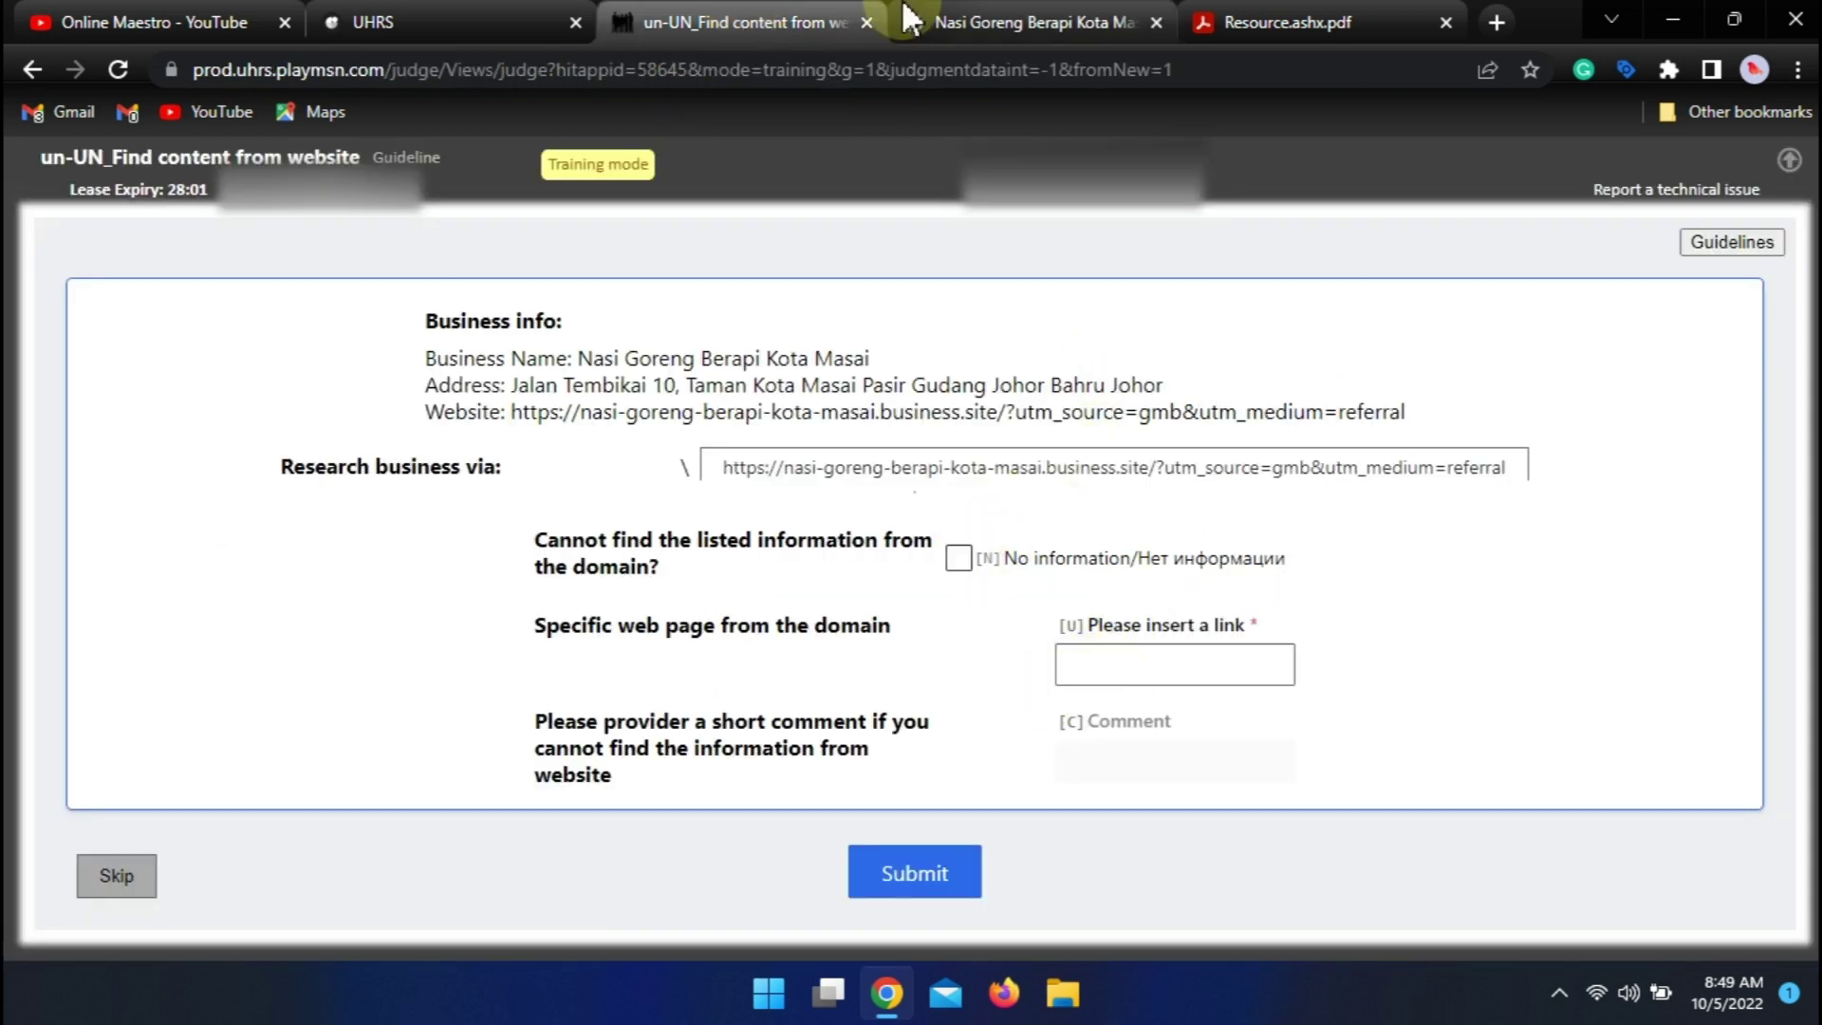
{"action": "left_click", "coordinate": [977, 25]}
{"action": "left_click", "coordinate": [678, 19]}
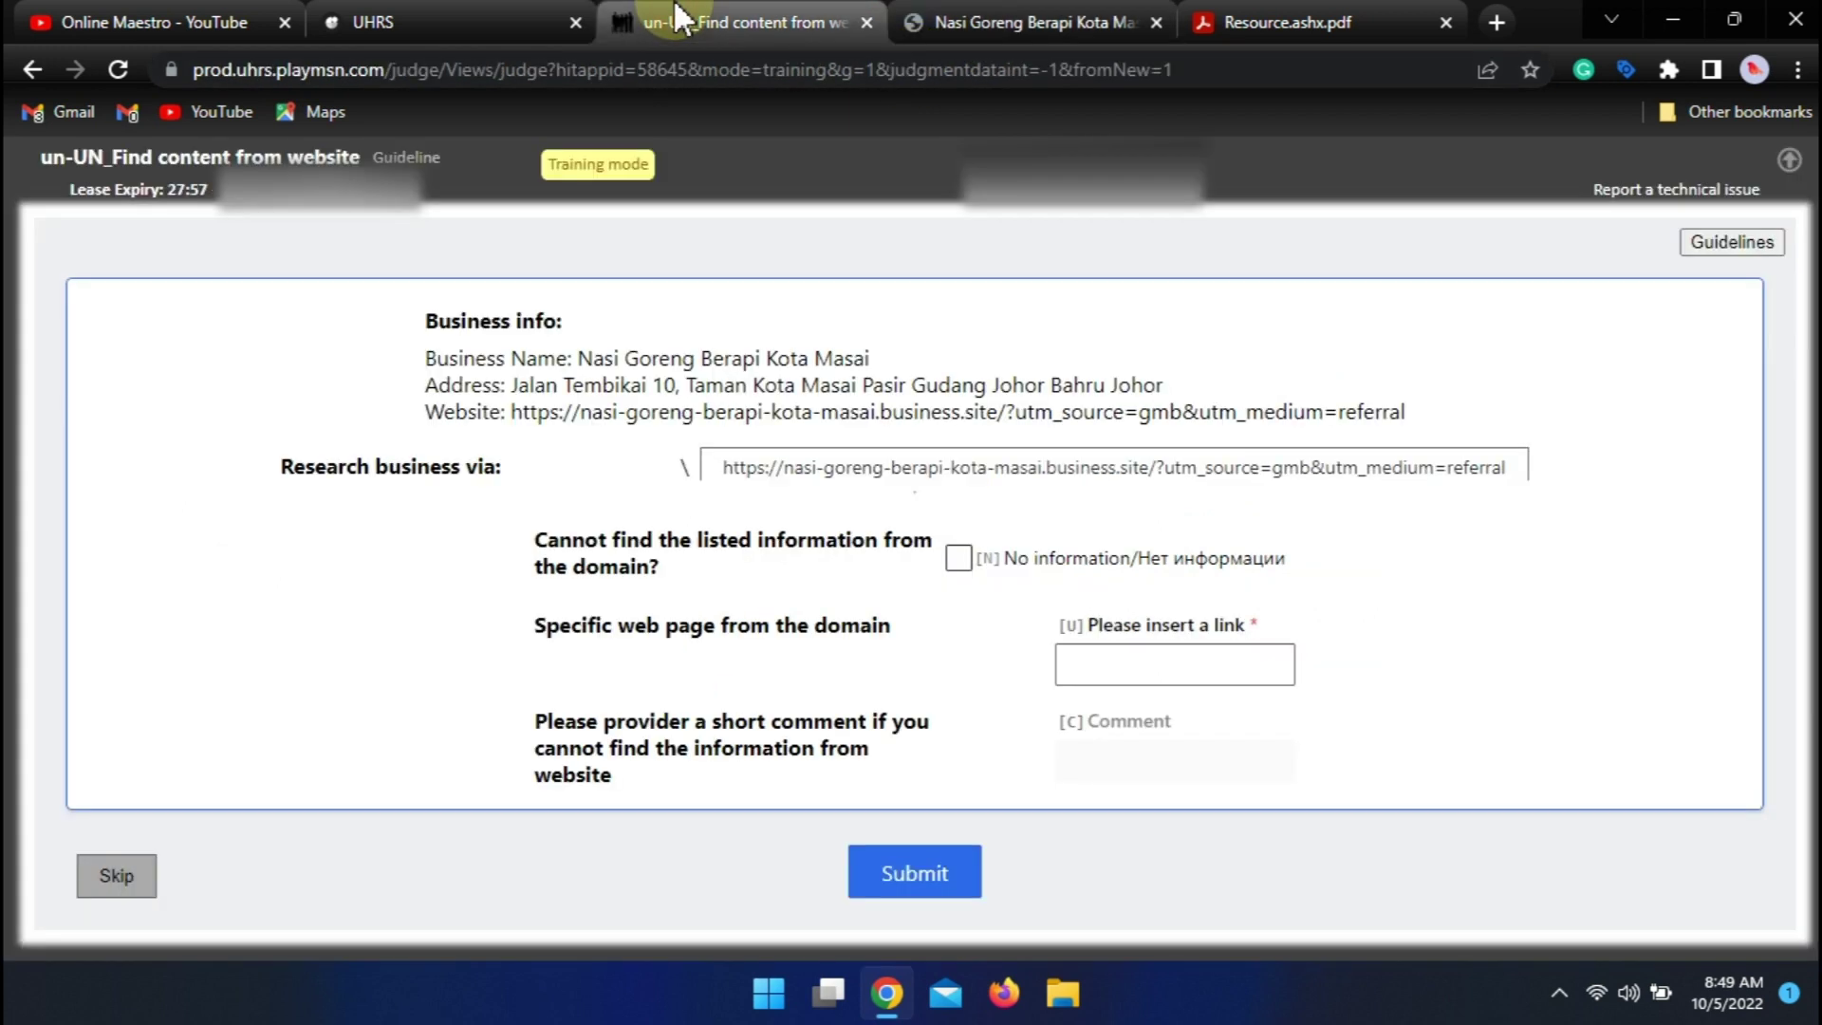
- Submit the Nasi Goreng Berapi Kota Masai page URL as the specific web page and acknowledge the training feedback
{"action": "left_click", "coordinate": [935, 21]}
{"action": "left_click_drag", "start_coordinate": [934, 68], "coordinate": [771, 68]}
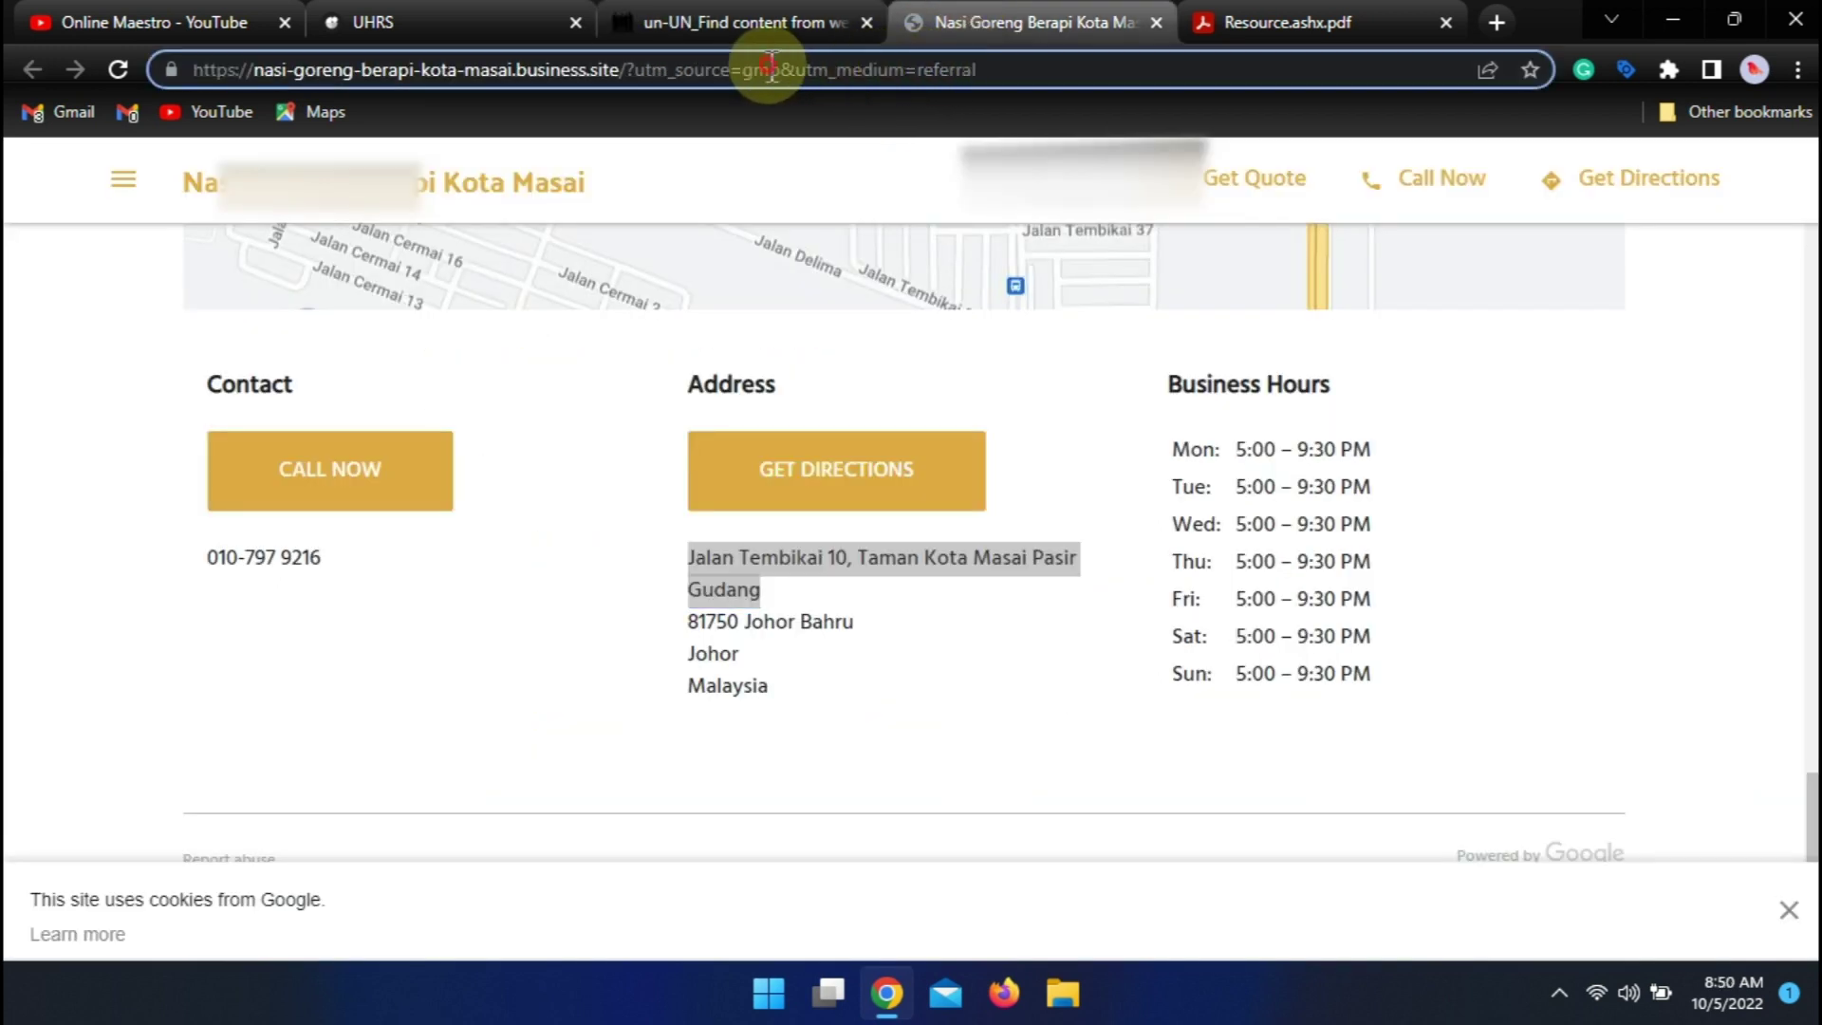
{"action": "left_click", "coordinate": [772, 69]}
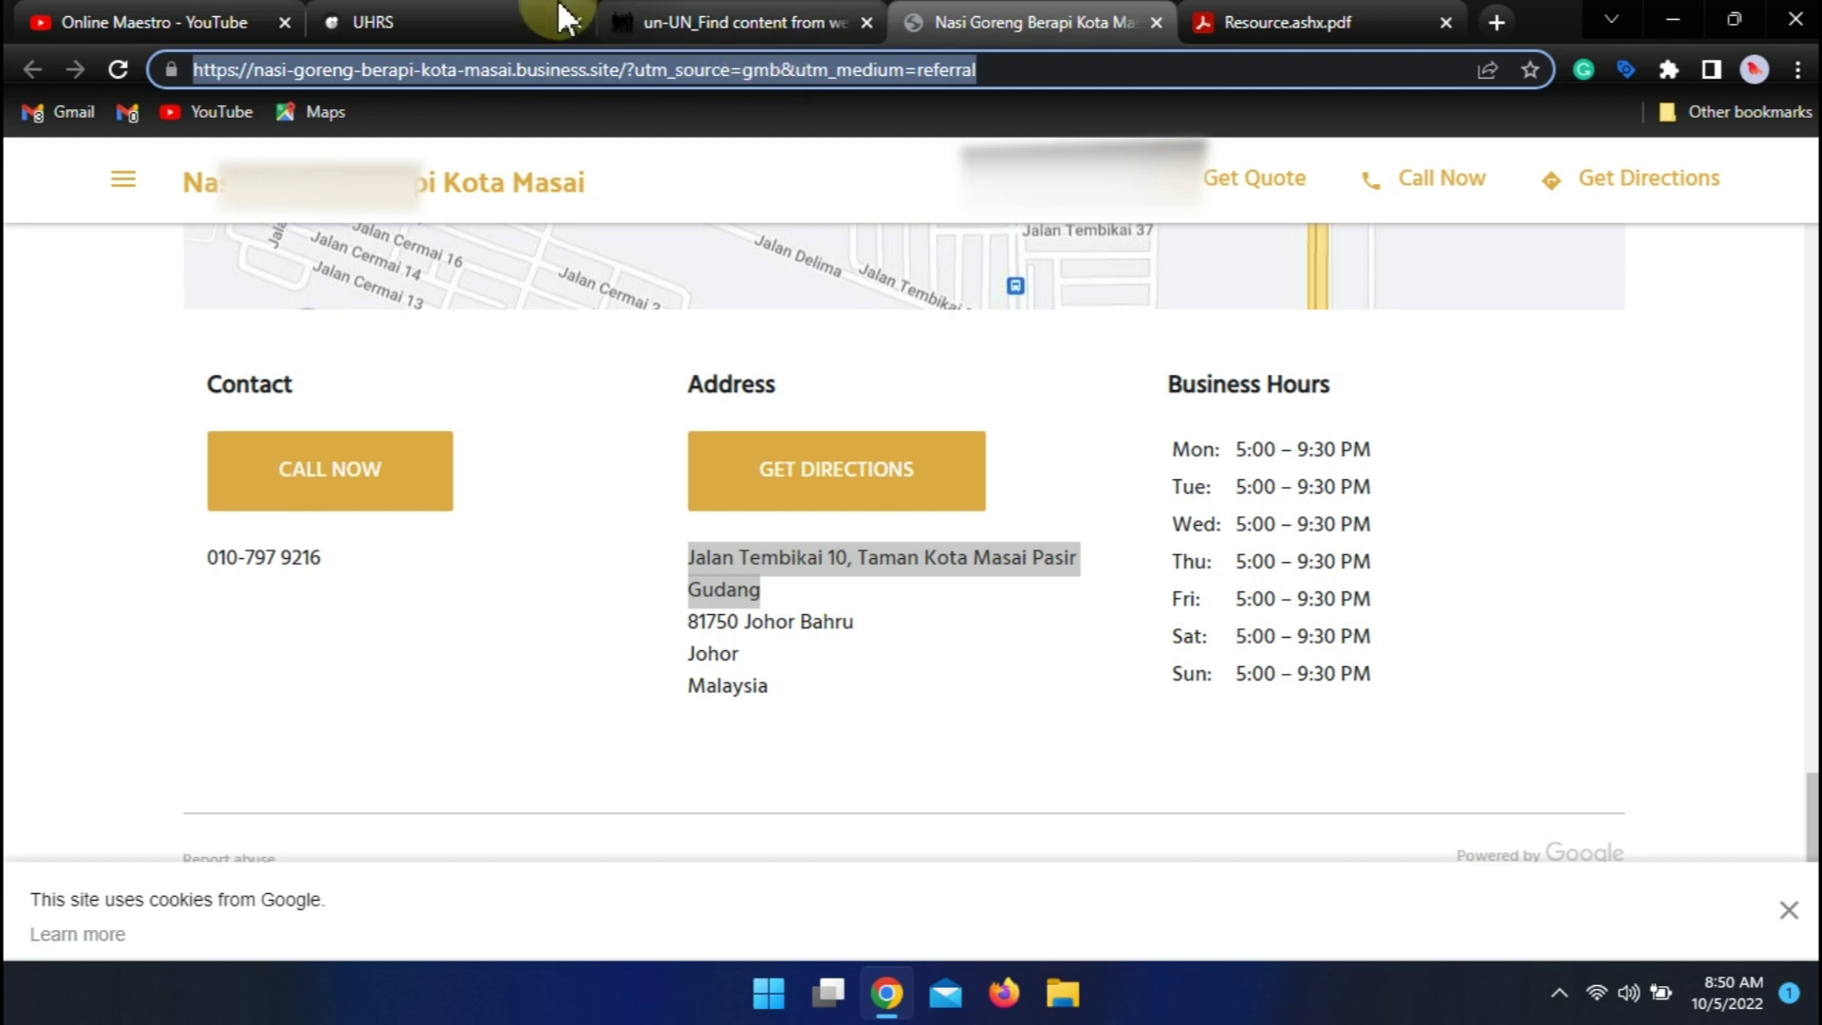
{"action": "left_click", "coordinate": [664, 20]}
{"action": "left_click", "coordinate": [1128, 656]}
{"action": "key", "text": "ctrl+v"}
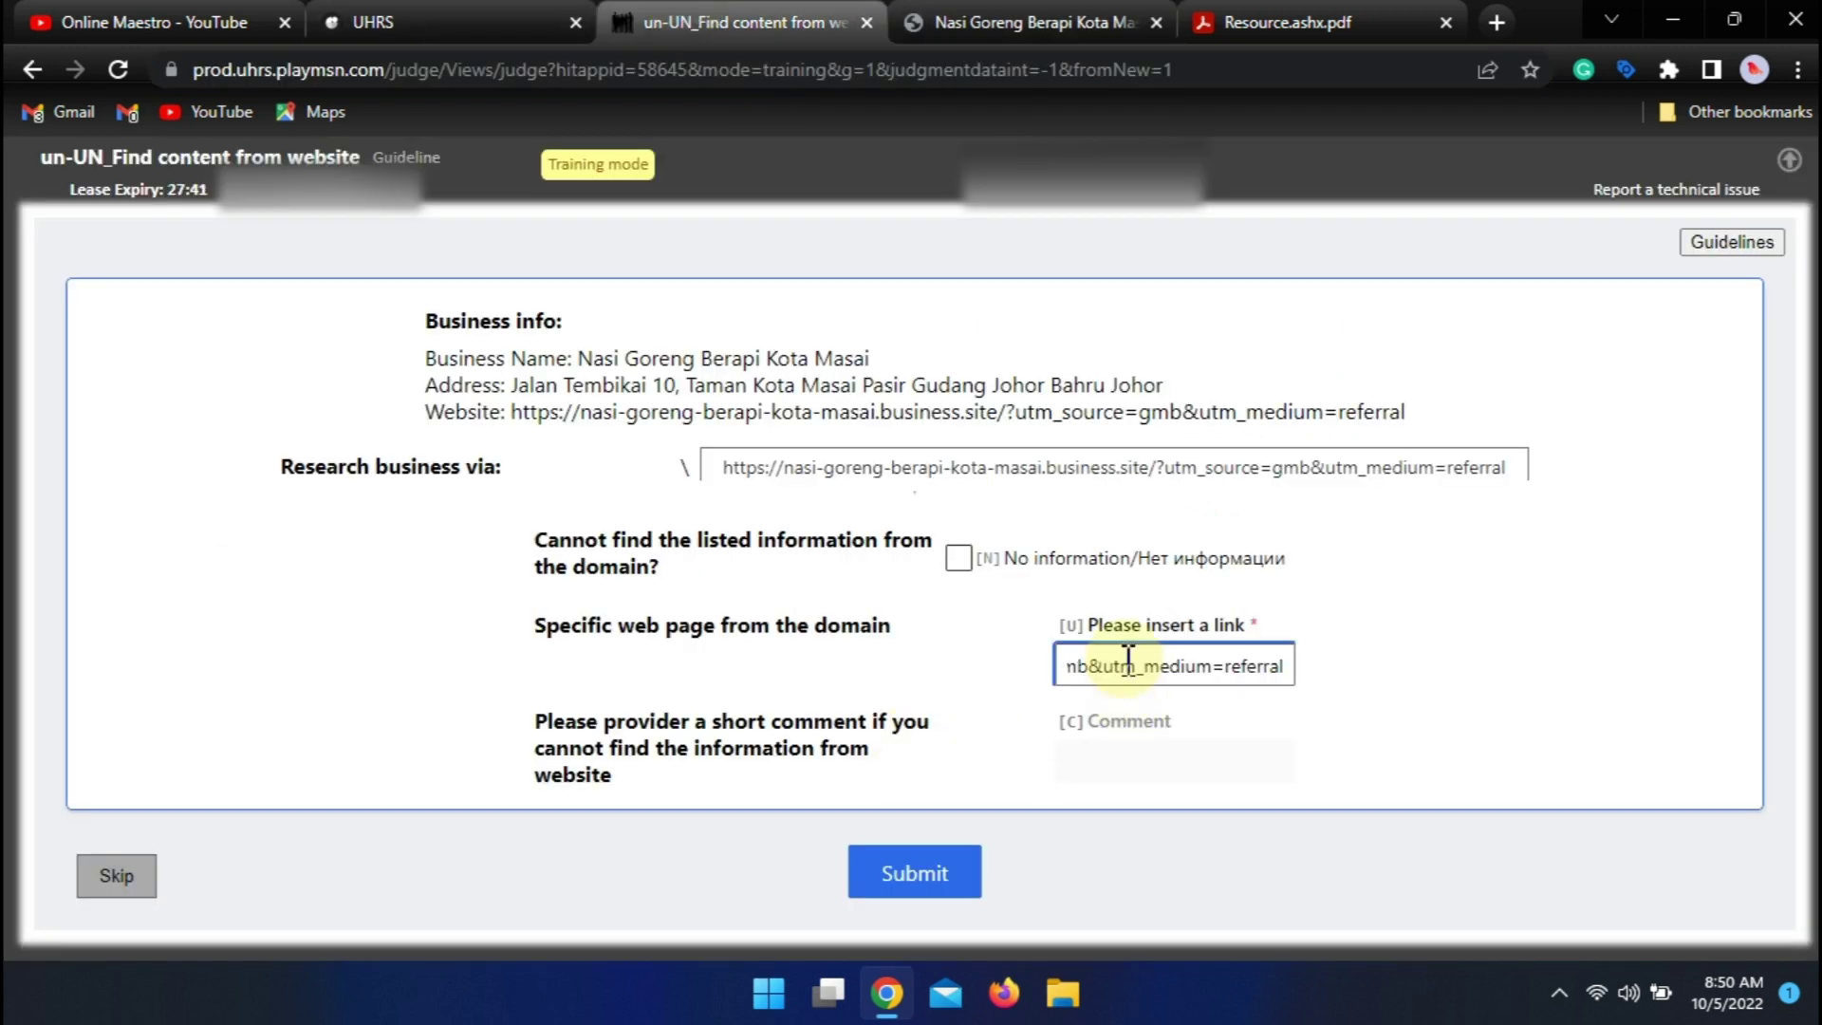
{"action": "left_click", "coordinate": [942, 868]}
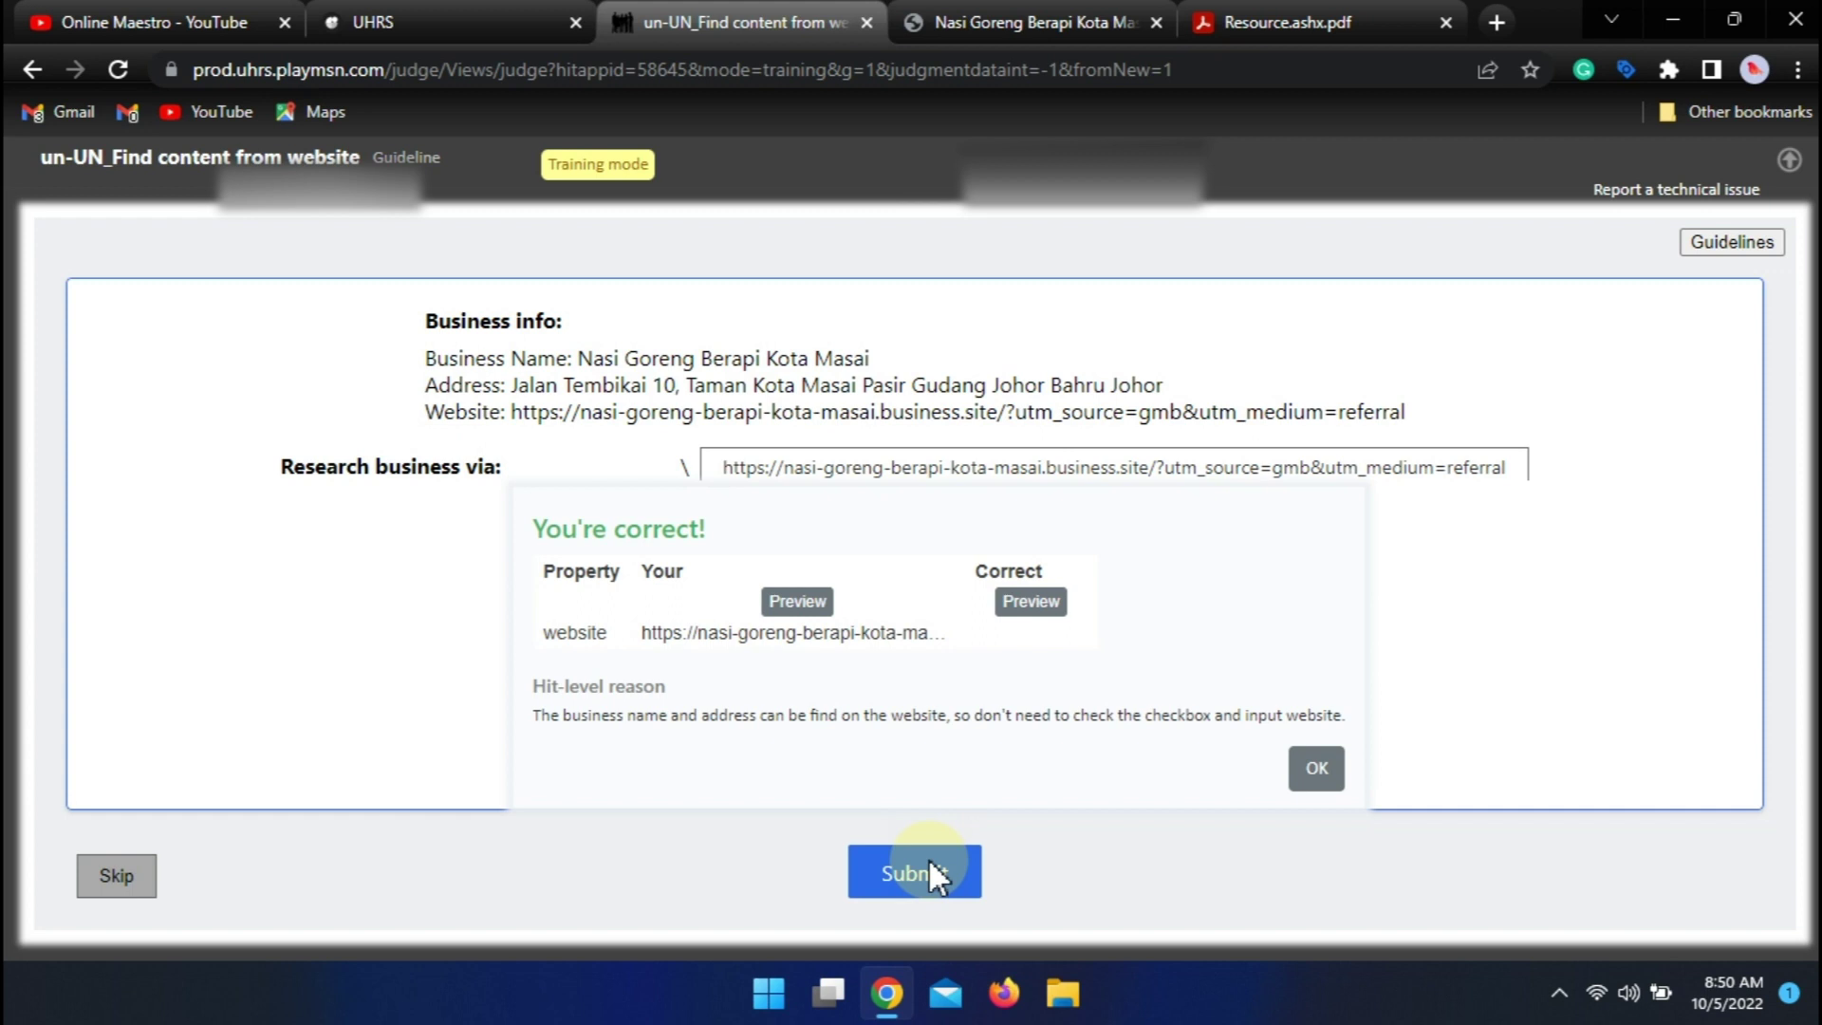
{"action": "left_click", "coordinate": [1305, 765]}
- Open the listed snowa.ir website past the insecure-connection warning and close the Nasi Goreng page
{"action": "left_click", "coordinate": [950, 460]}
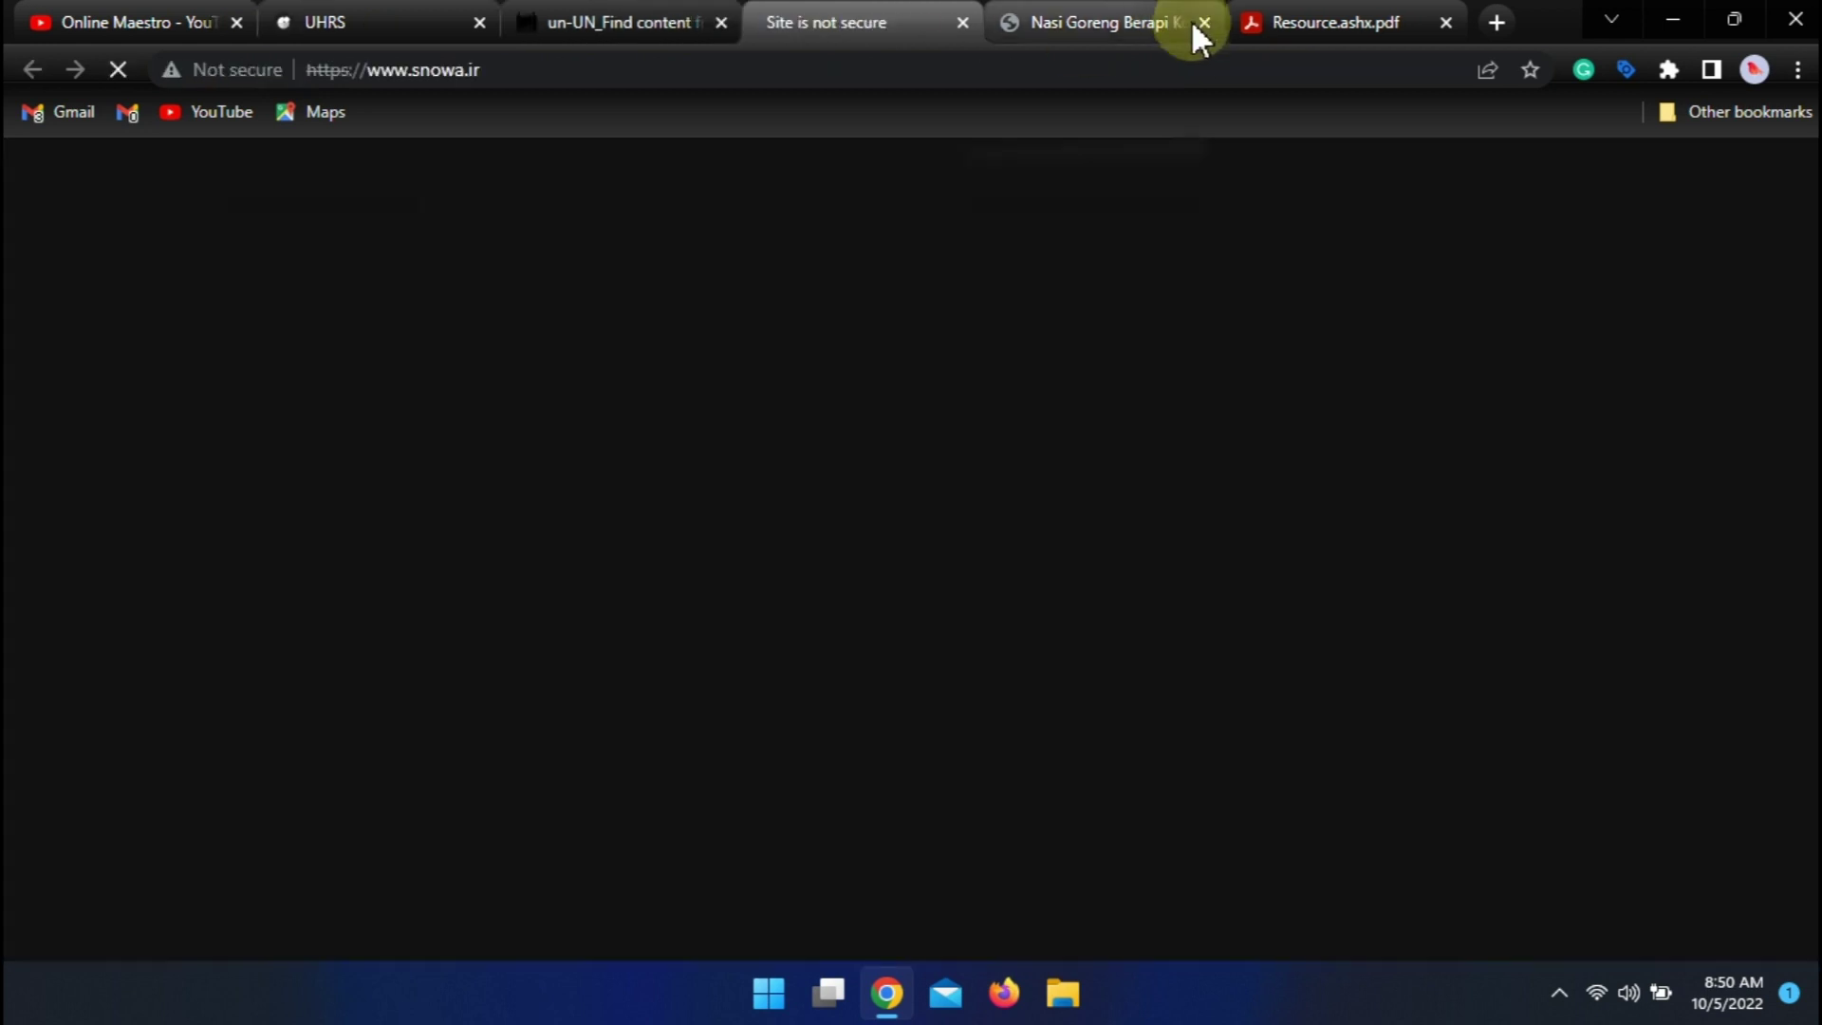
{"action": "left_click", "coordinate": [1194, 20]}
{"action": "left_click", "coordinate": [638, 596]}
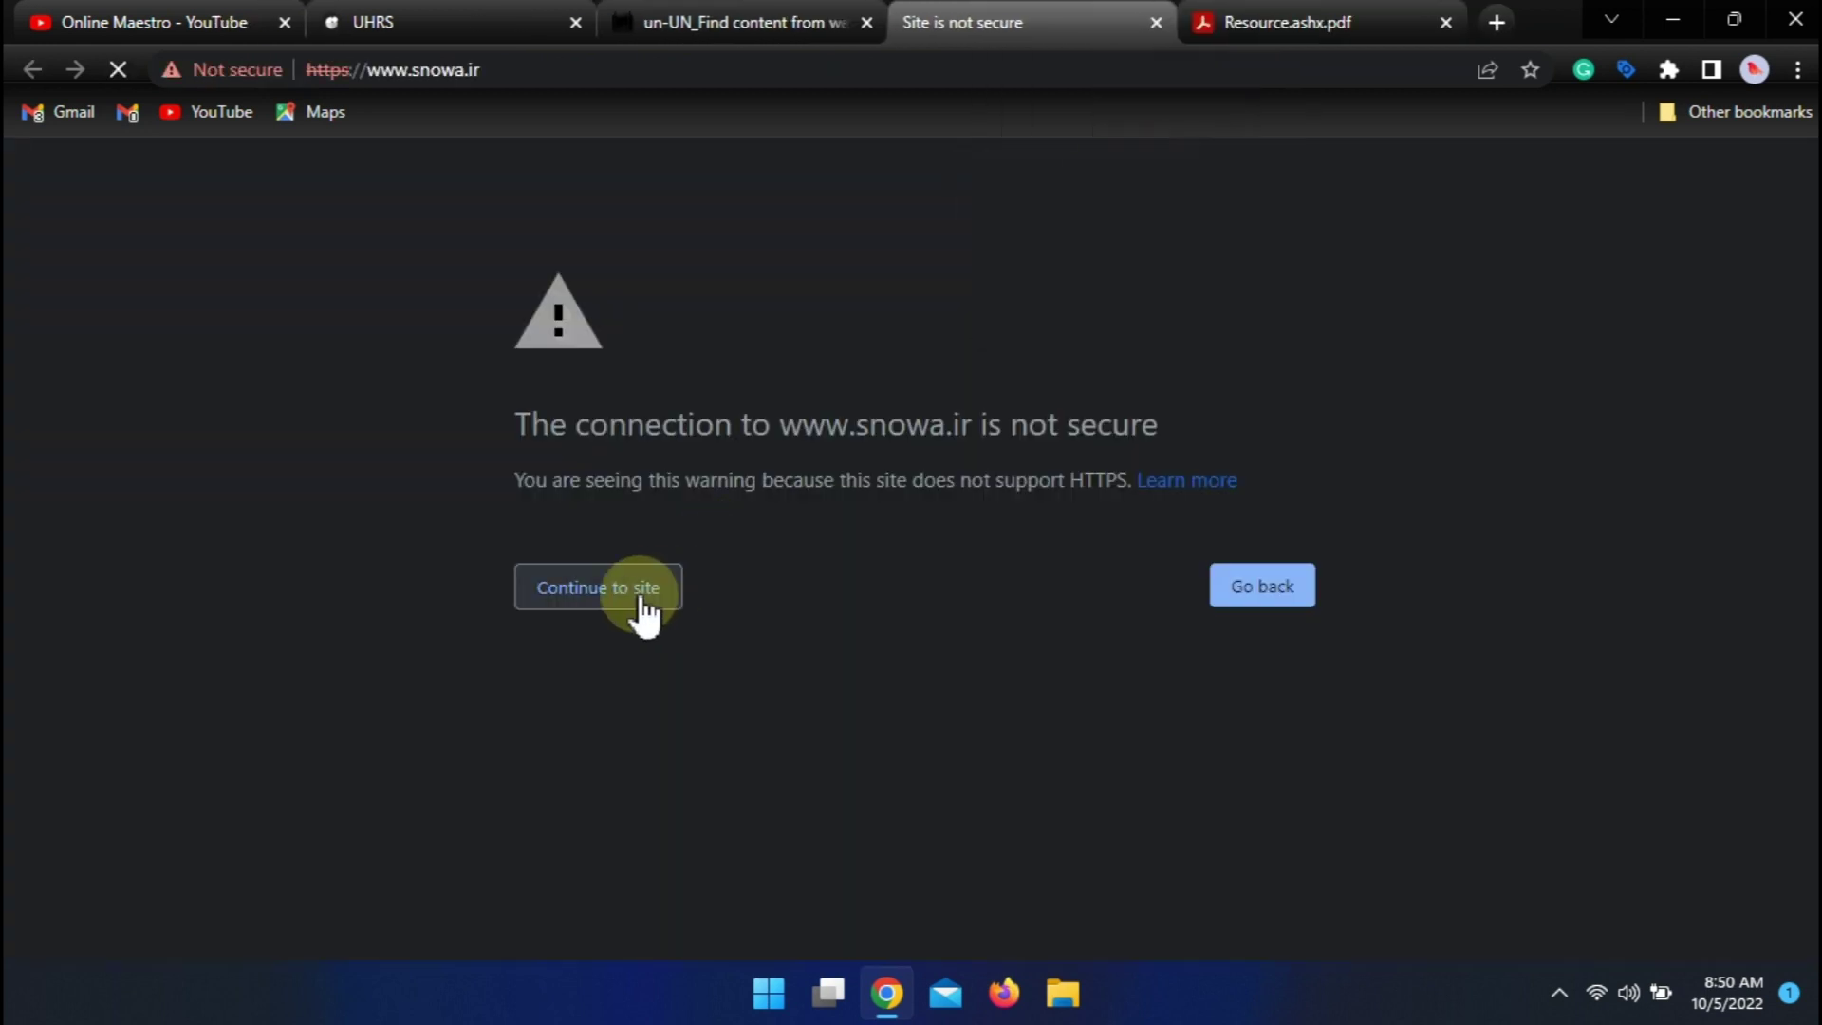
- Review the Snowa store's listed address in the task and translate the snowa.ir page from Persian to English
{"action": "left_click", "coordinate": [745, 22]}
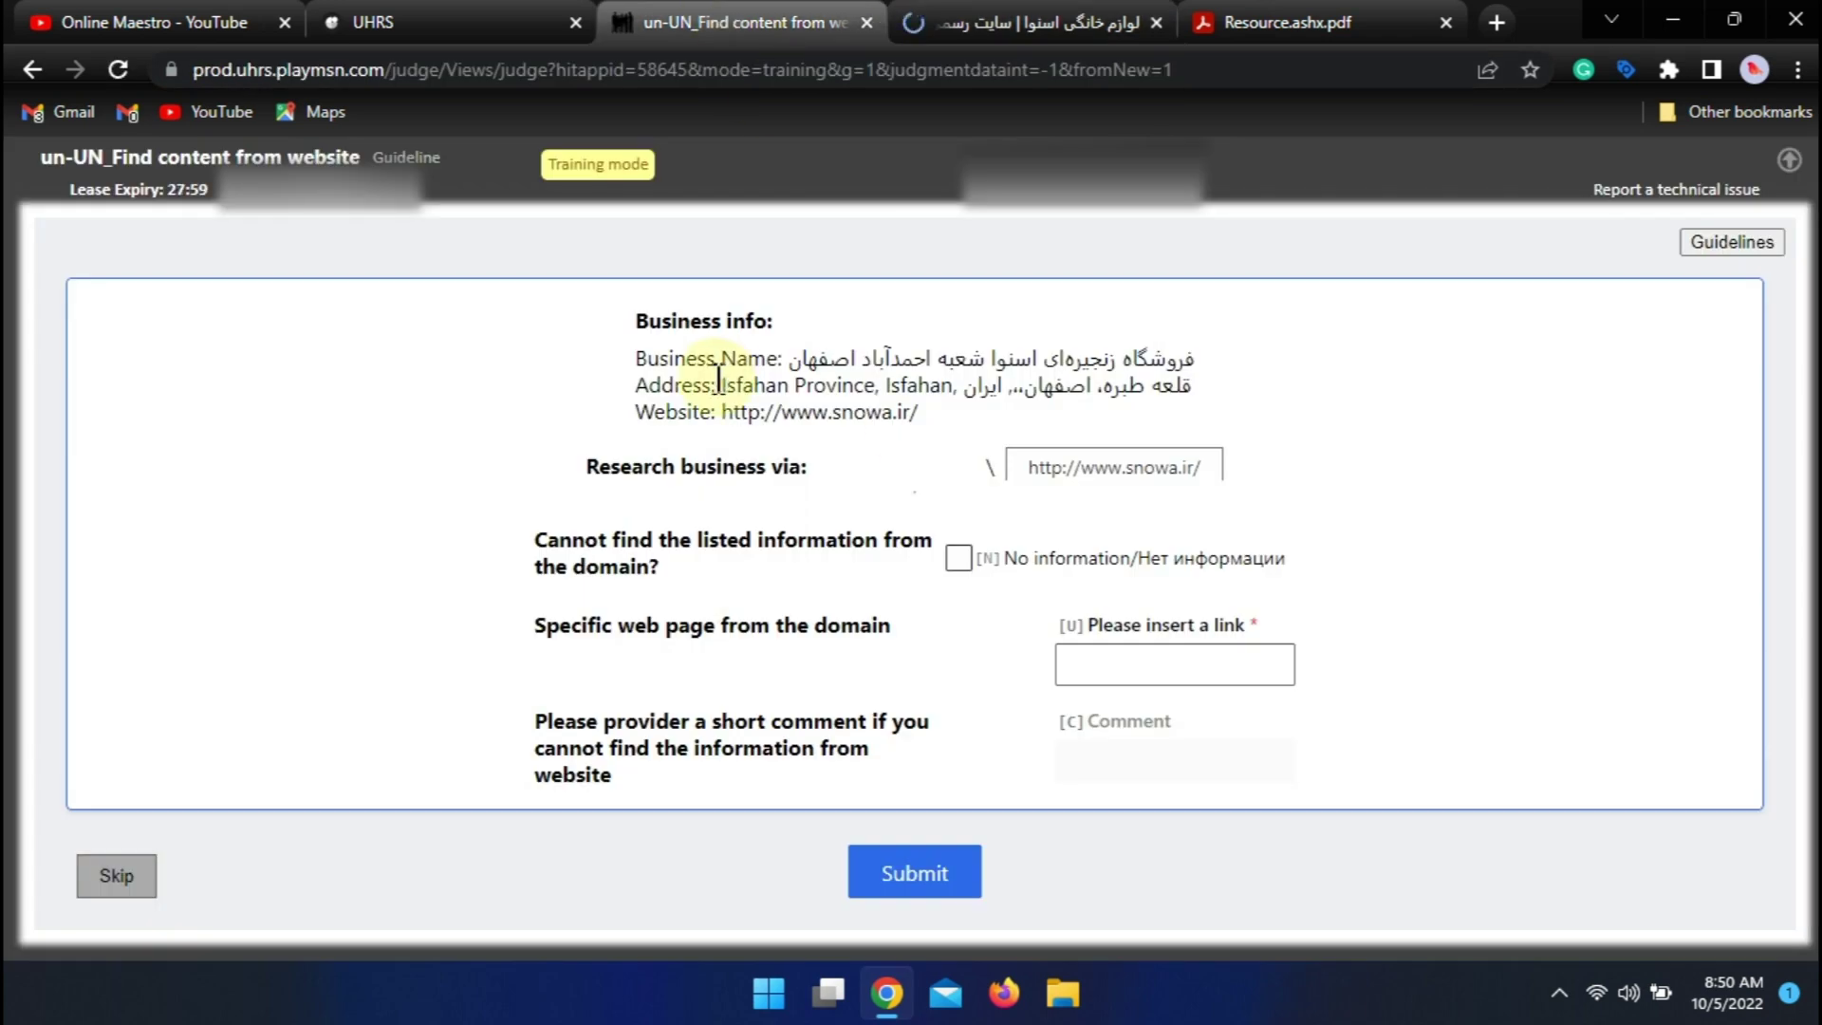
{"action": "left_click_drag", "start_coordinate": [723, 381], "coordinate": [1177, 384]}
{"action": "left_click", "coordinate": [972, 13]}
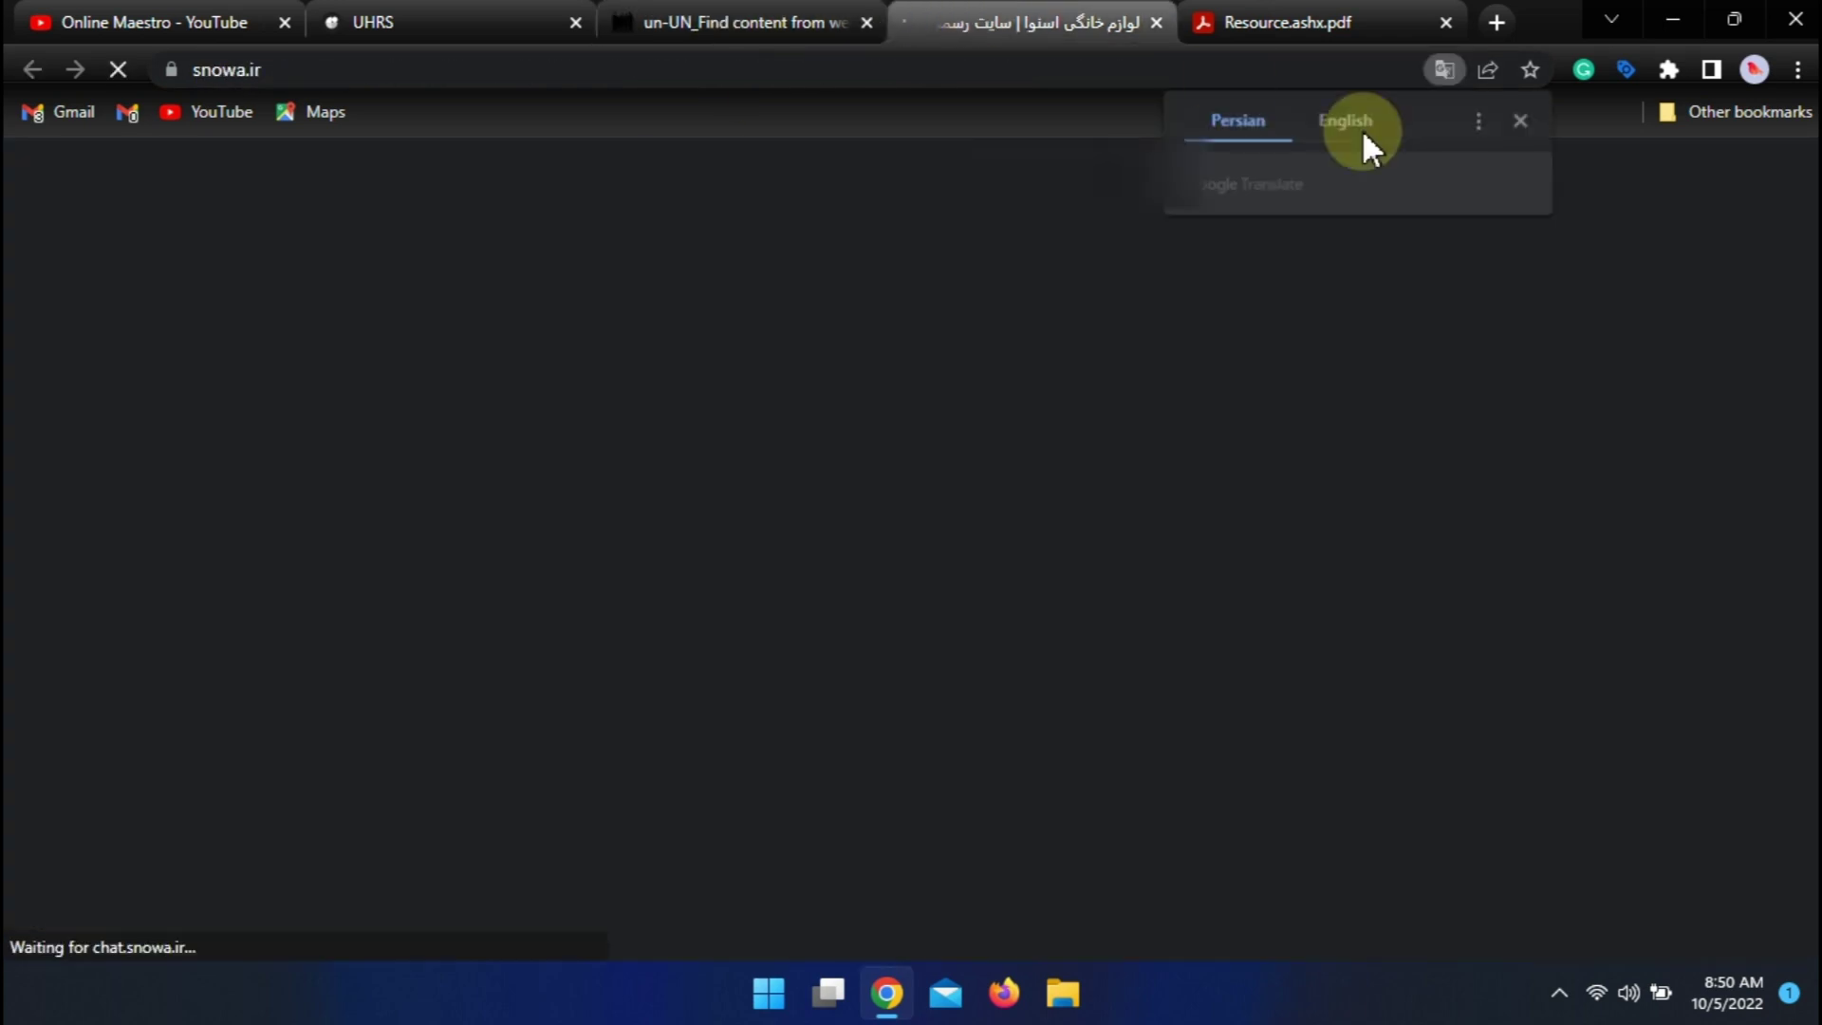
{"action": "left_click", "coordinate": [1362, 131]}
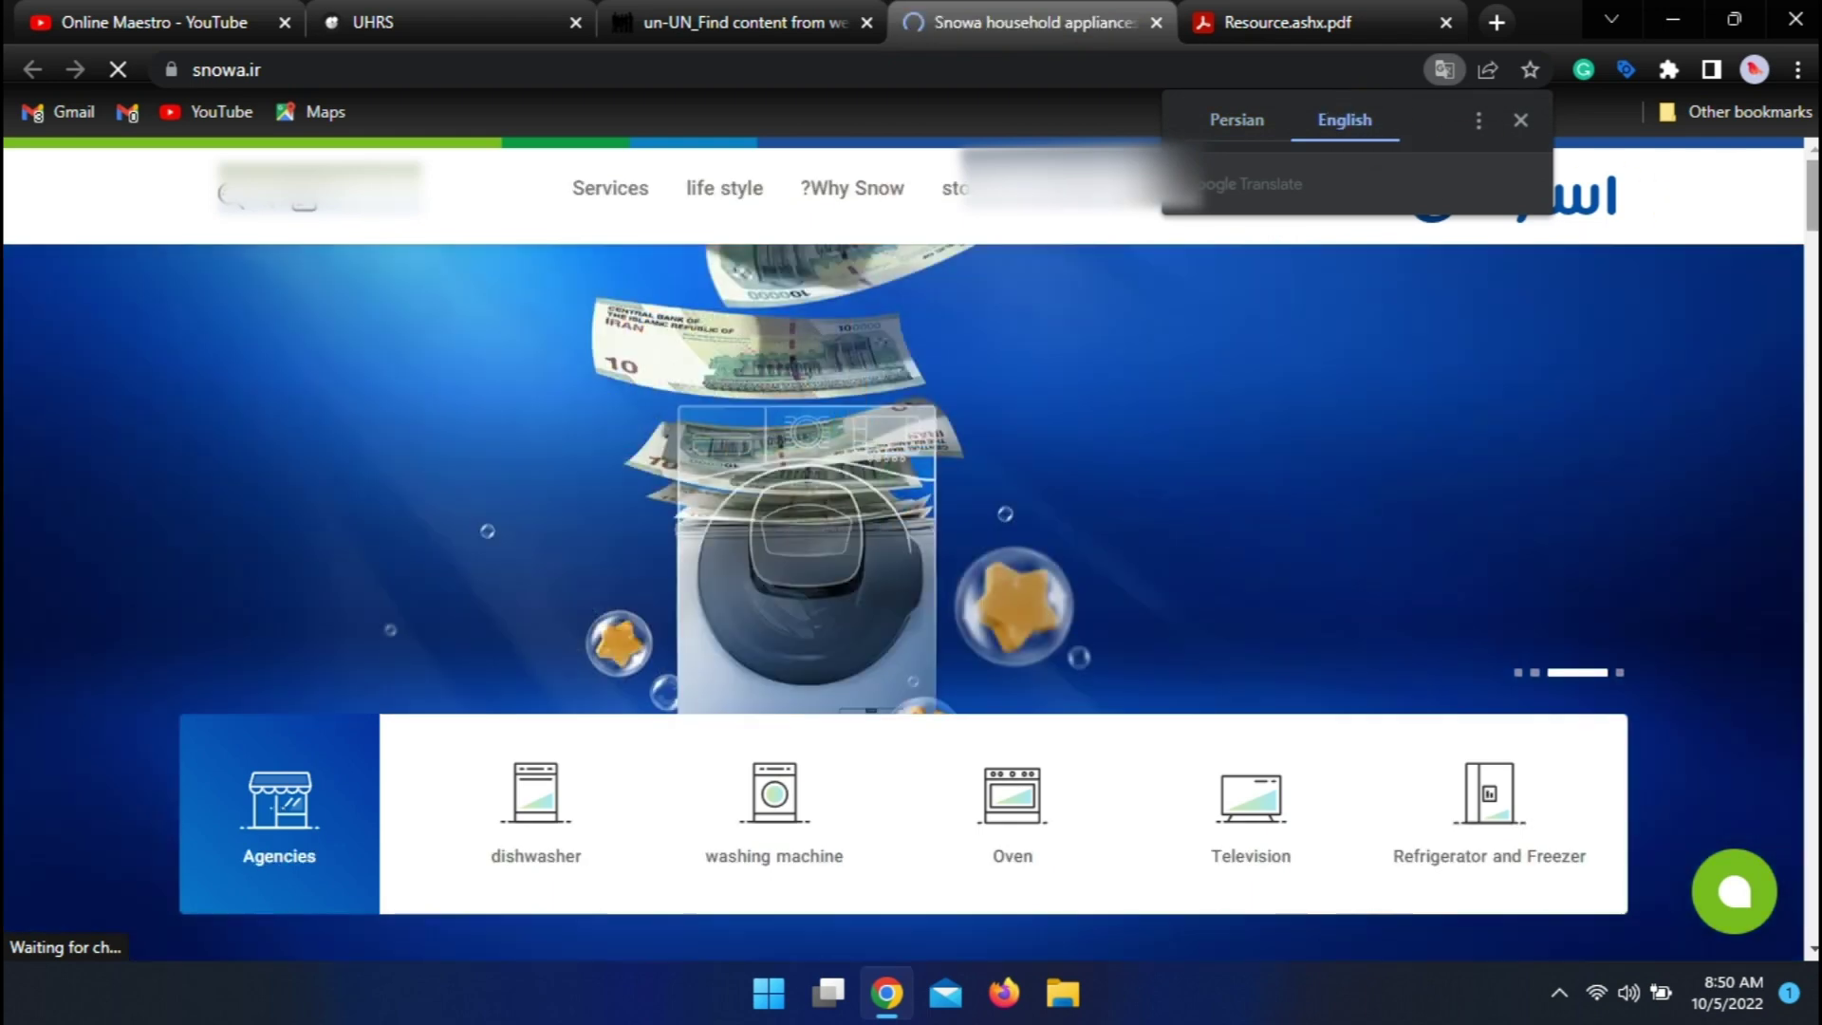
- Examine the snowa.ir homepage from header to footer for the listed business name and address
{"action": "scroll", "coordinate": [1723, 190], "scroll_direction": "down", "scroll_amount": 20}
{"action": "scroll", "coordinate": [904, 548], "scroll_direction": "down", "scroll_amount": 15}
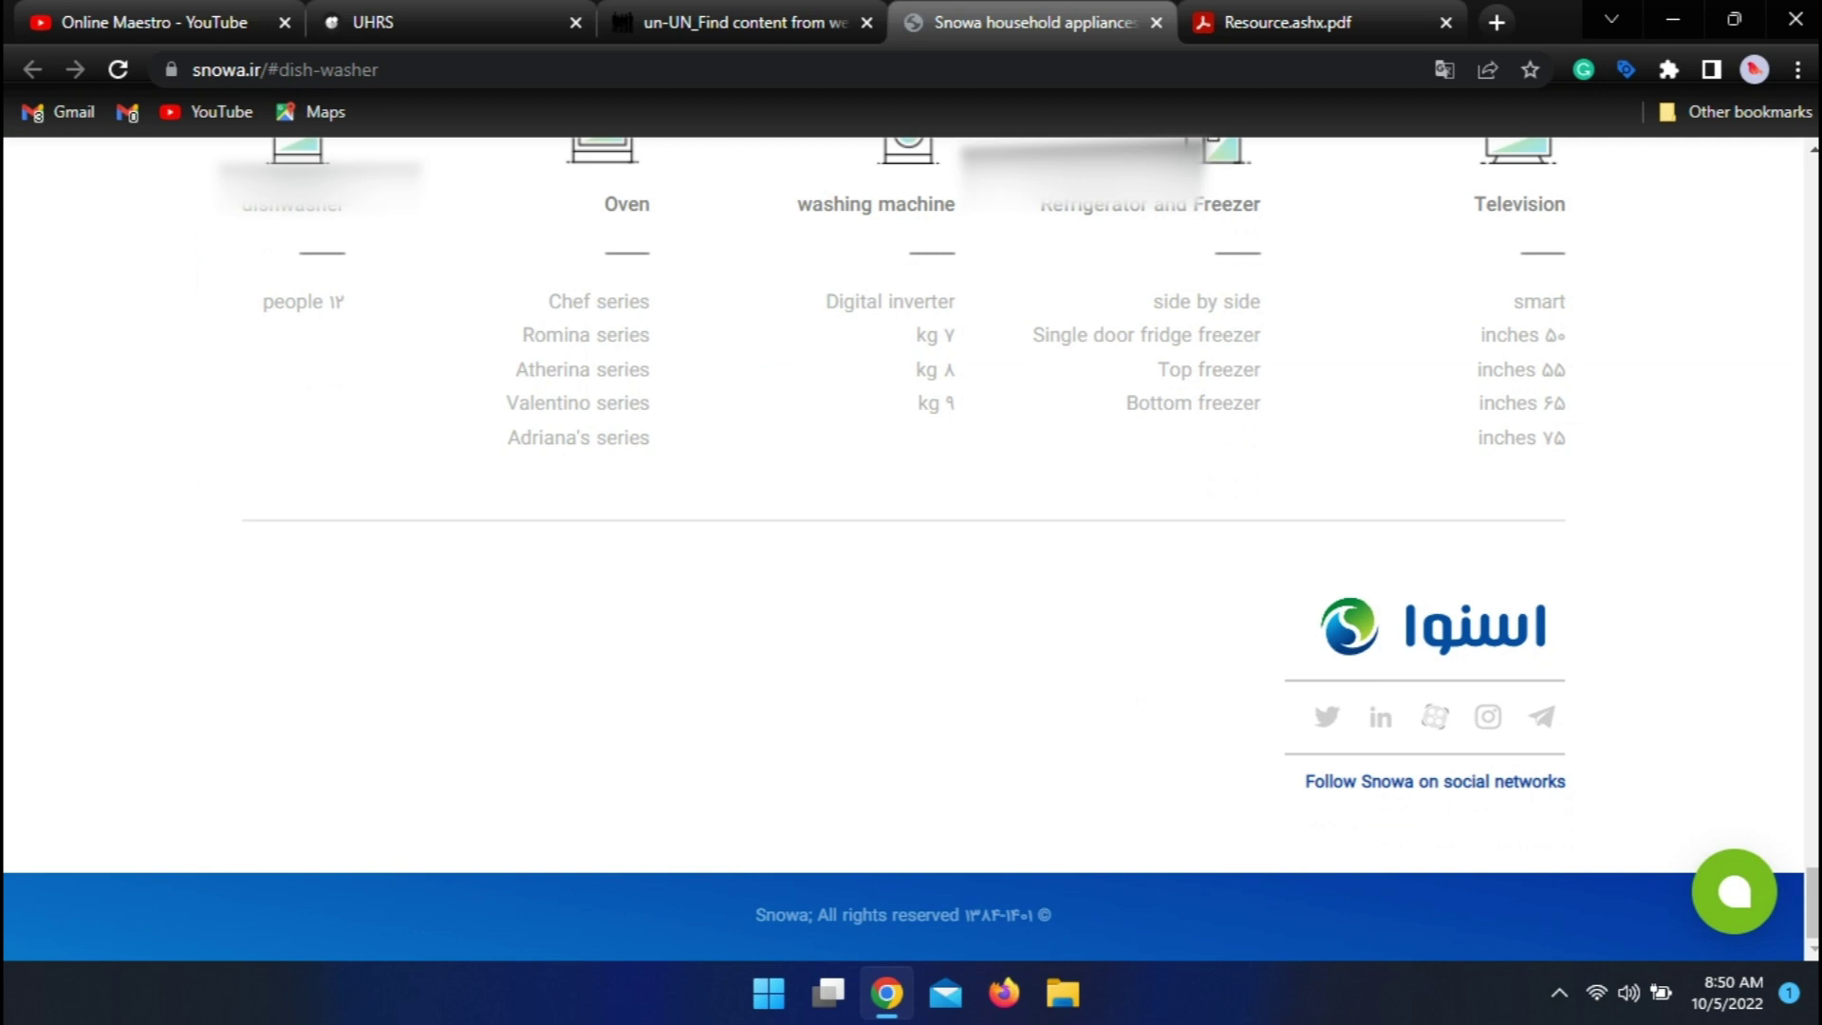
{"action": "scroll", "coordinate": [903, 626], "scroll_direction": "up", "scroll_amount": 3}
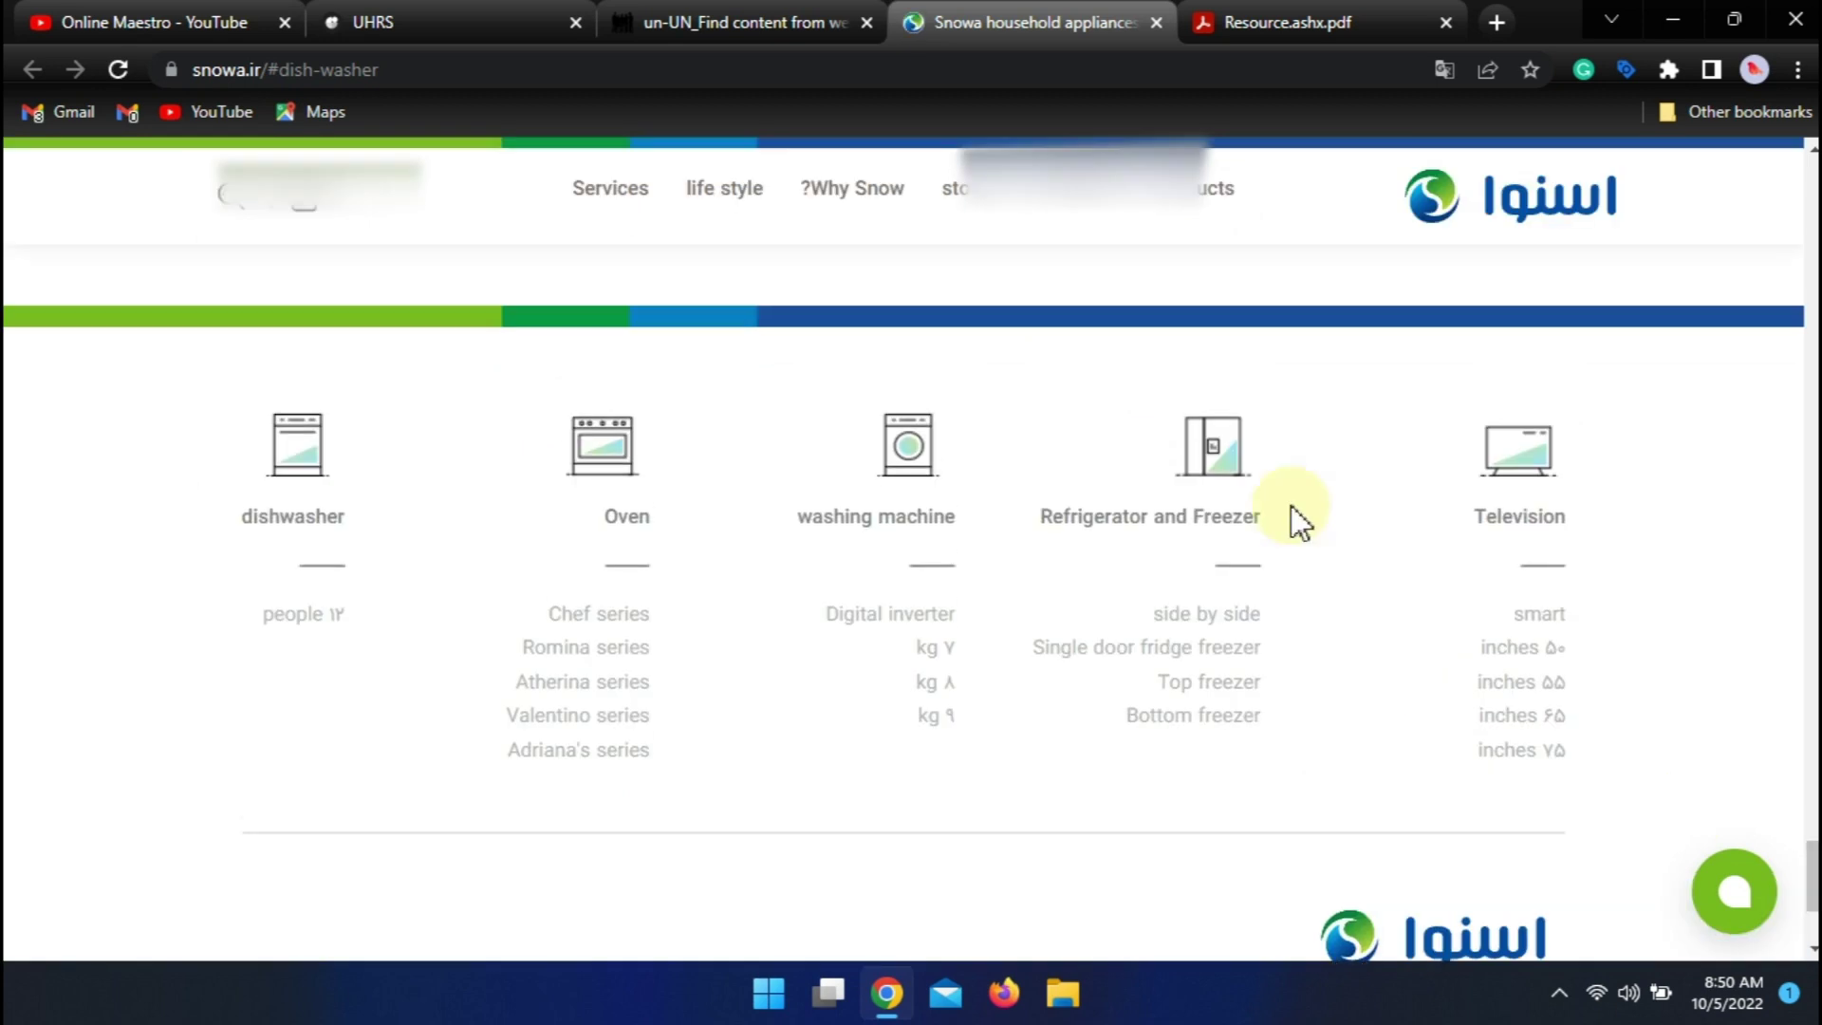
{"action": "scroll", "coordinate": [903, 569], "scroll_direction": "down", "scroll_amount": 5}
{"action": "scroll", "coordinate": [903, 570], "scroll_direction": "up", "scroll_amount": 15}
{"action": "scroll", "coordinate": [904, 551], "scroll_direction": "up", "scroll_amount": 5}
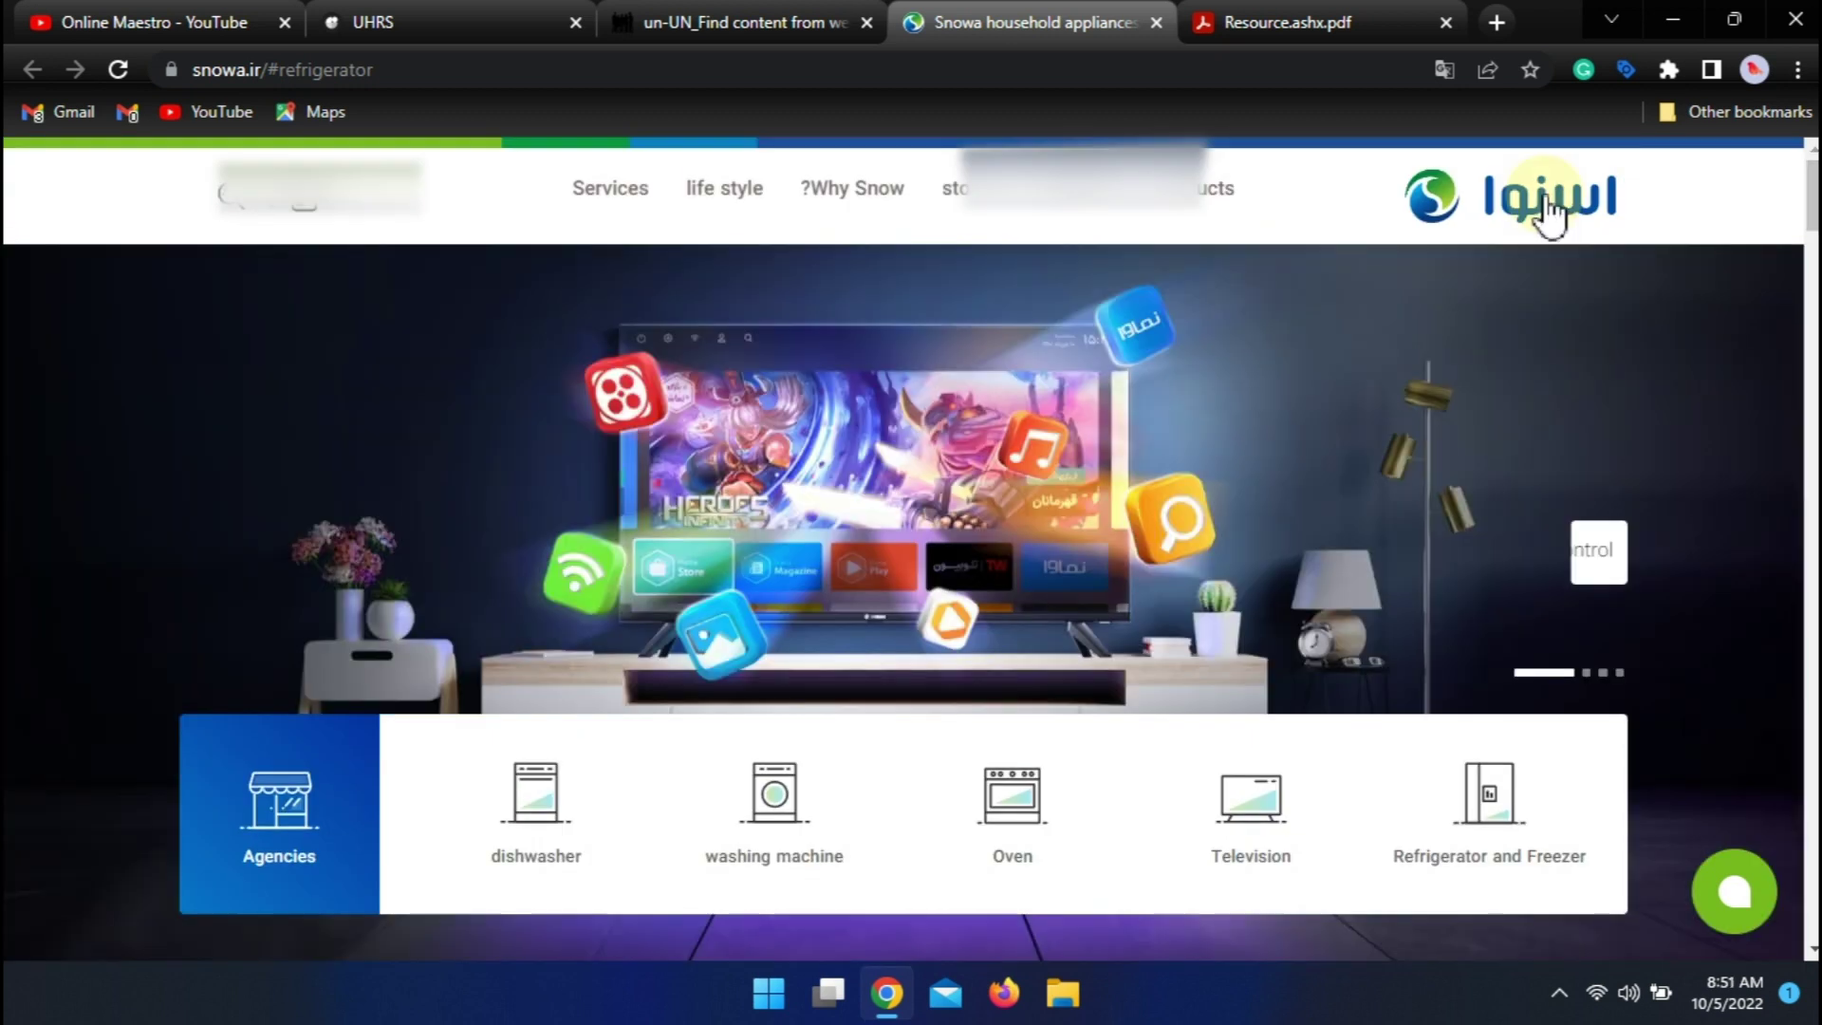
{"action": "mouse_move", "coordinate": [1198, 227]}
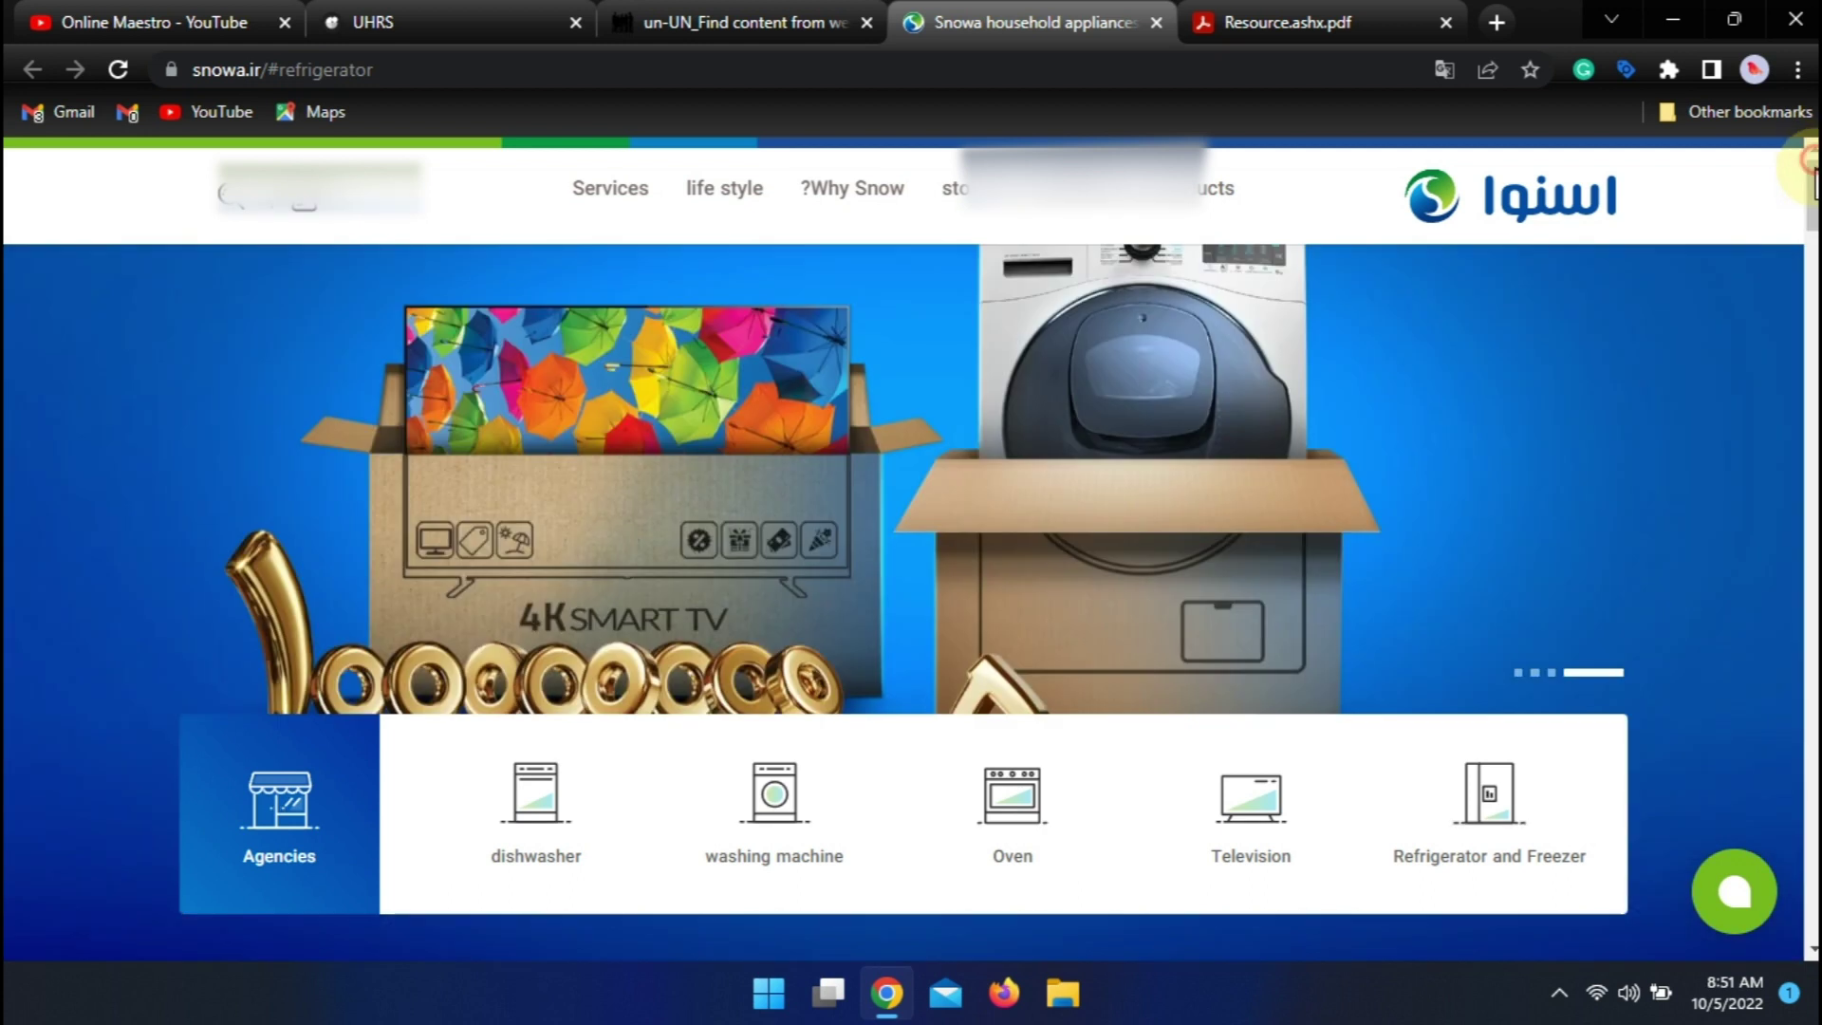
{"action": "left_click_drag", "start_coordinate": [1810, 176], "coordinate": [1812, 887]}
{"action": "scroll", "coordinate": [1313, 715], "scroll_direction": "down", "scroll_amount": 2}
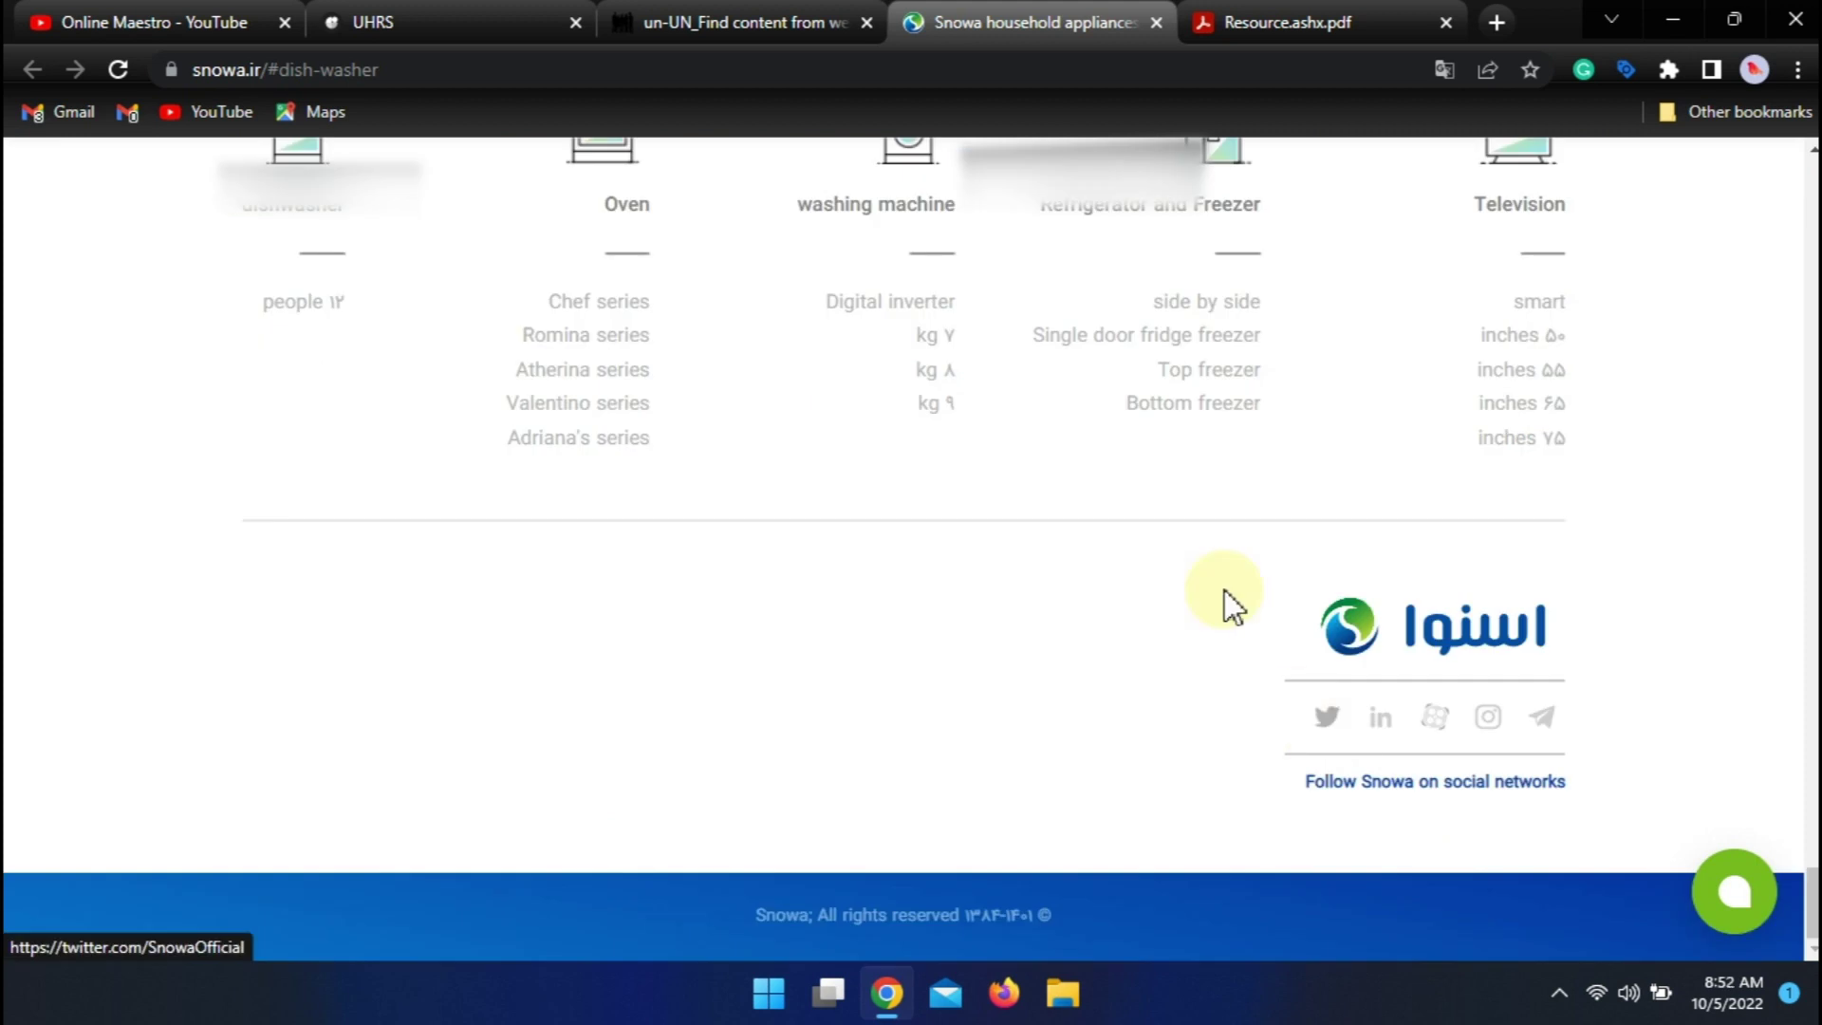
- Mark the Snowa store as No information with the comment "No Information", submit the judgment, and acknowledge the feedback
{"action": "left_click", "coordinate": [740, 22]}
{"action": "left_click", "coordinate": [959, 559]}
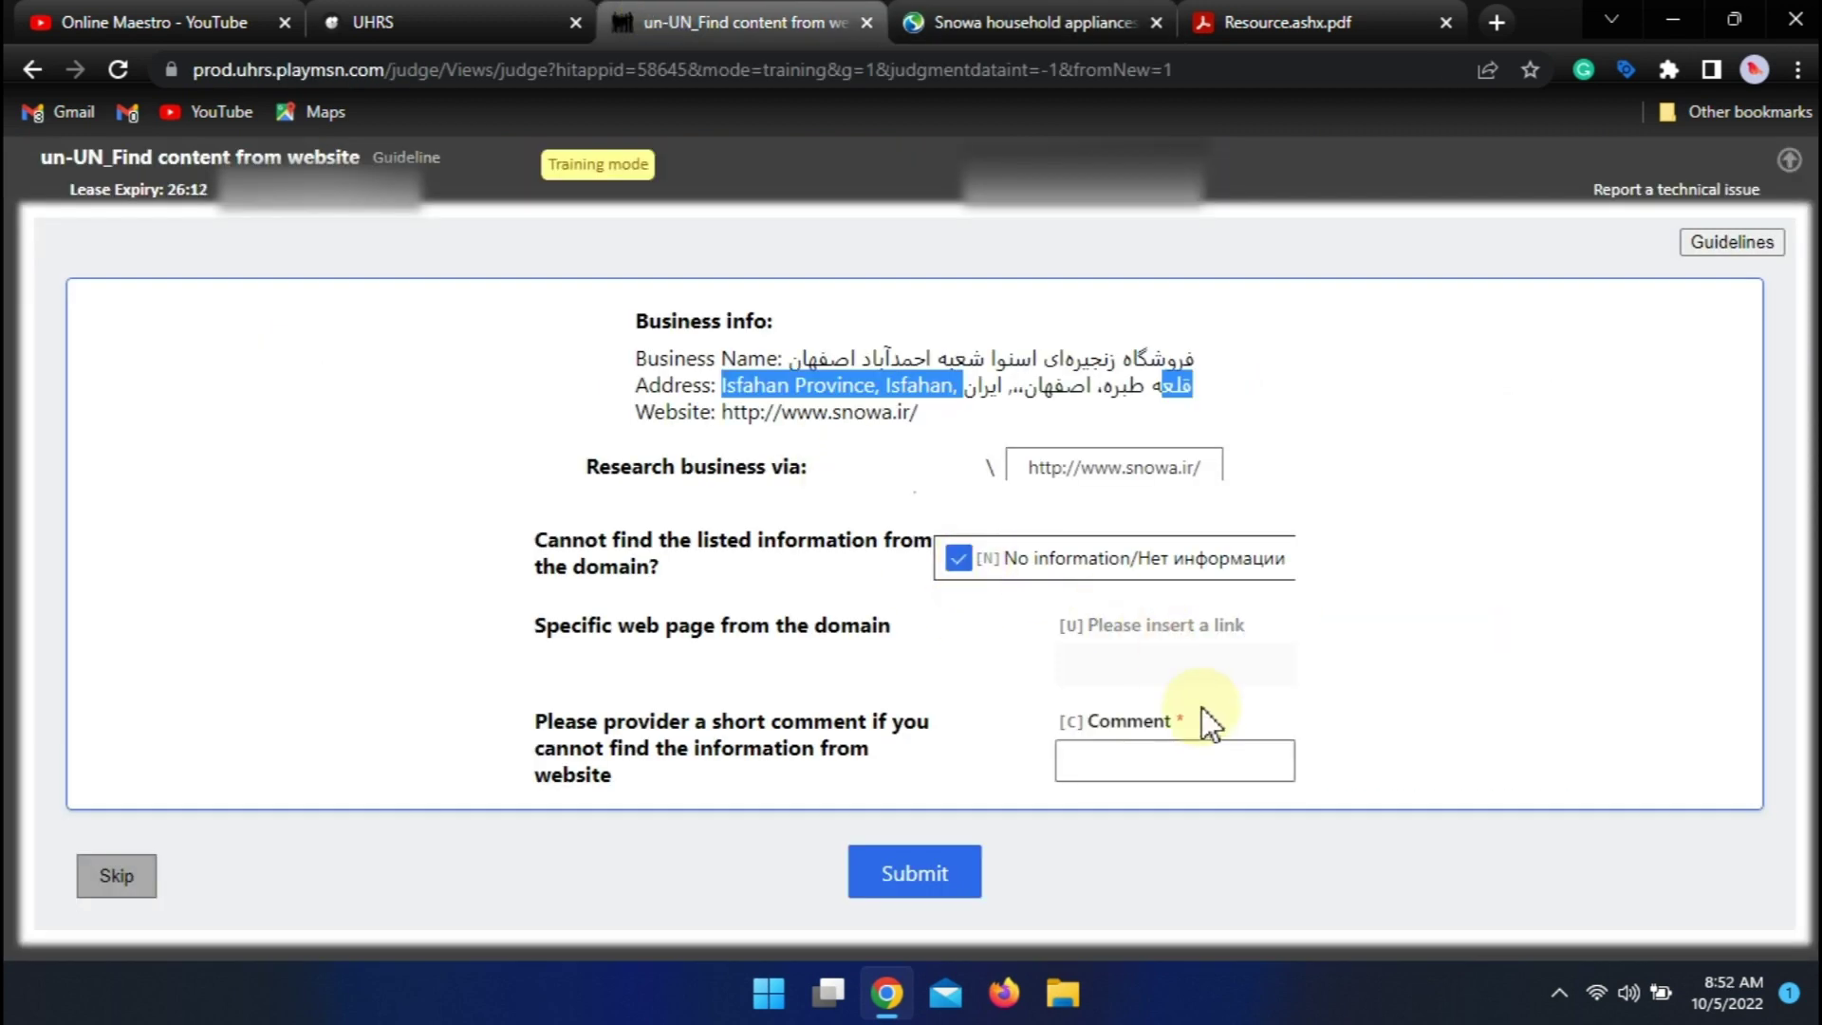
{"action": "left_click", "coordinate": [1156, 757]}
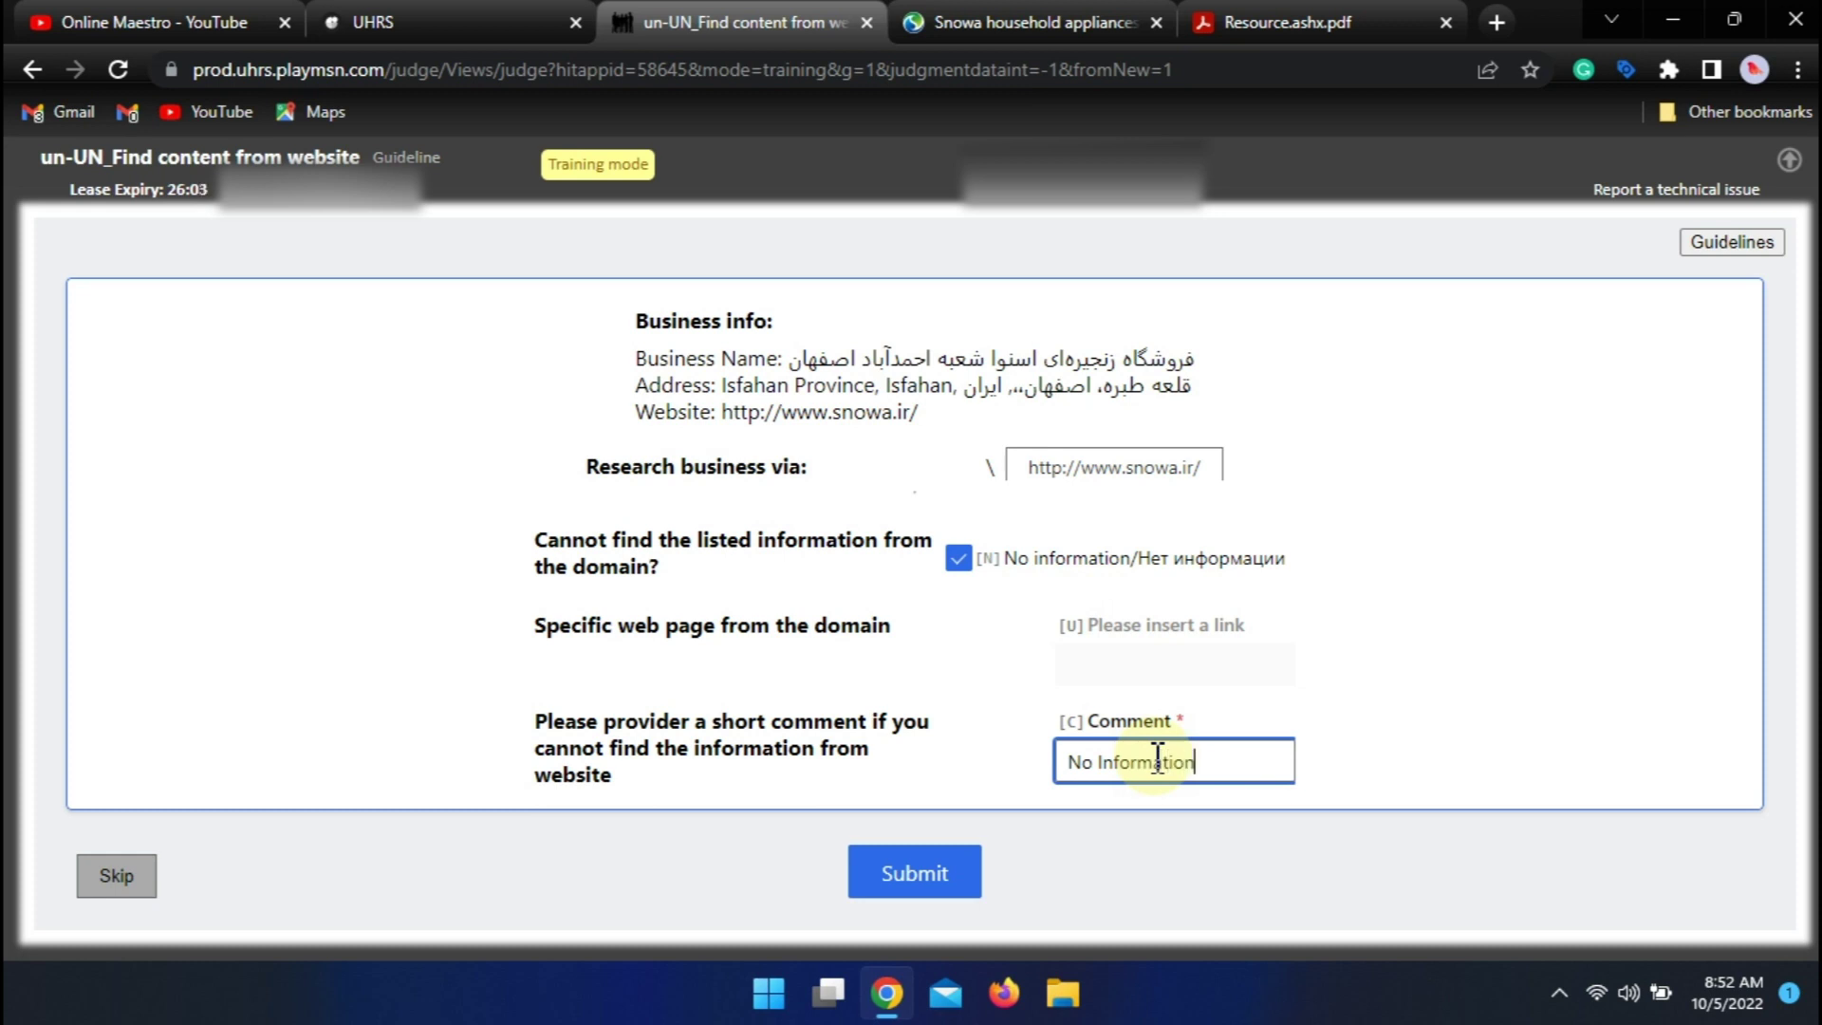
{"action": "left_click", "coordinate": [909, 871]}
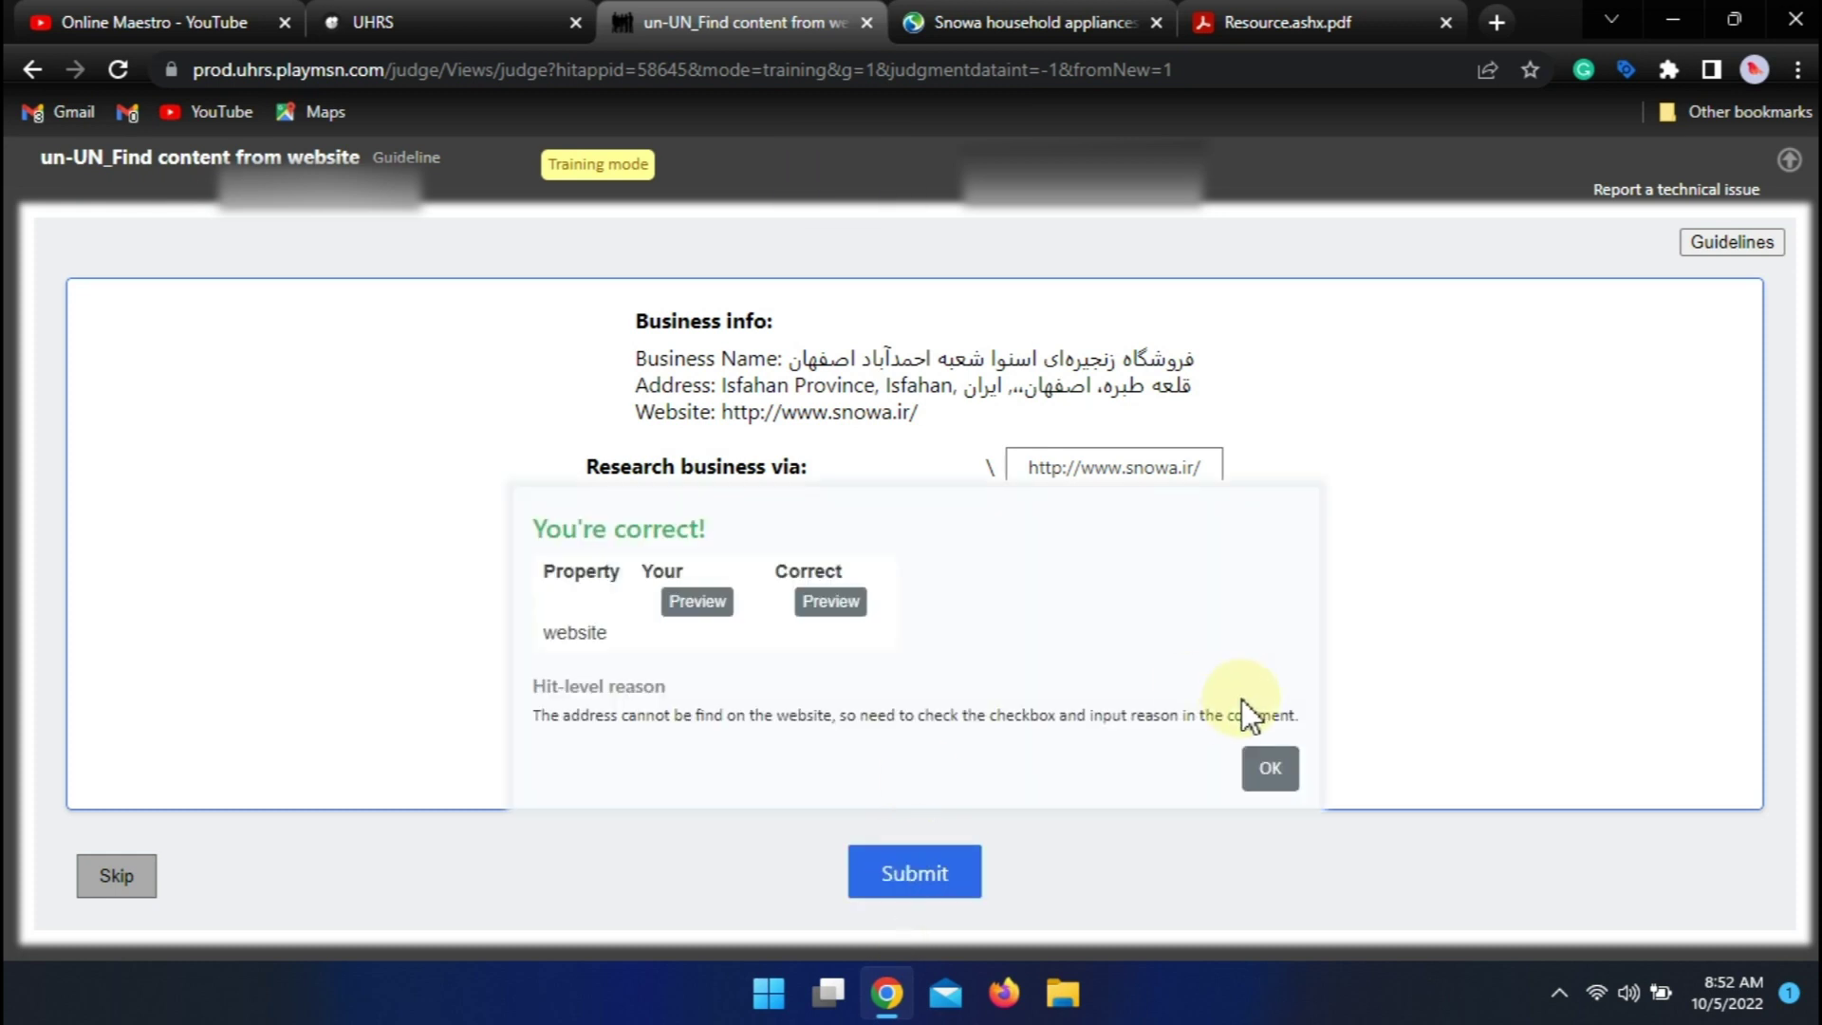
{"action": "left_click", "coordinate": [1270, 767]}
- Close the Snowa page, open Gạo ST's listed website gaosoctrang.vn, and check the business info in the task
{"action": "left_click", "coordinate": [1155, 22]}
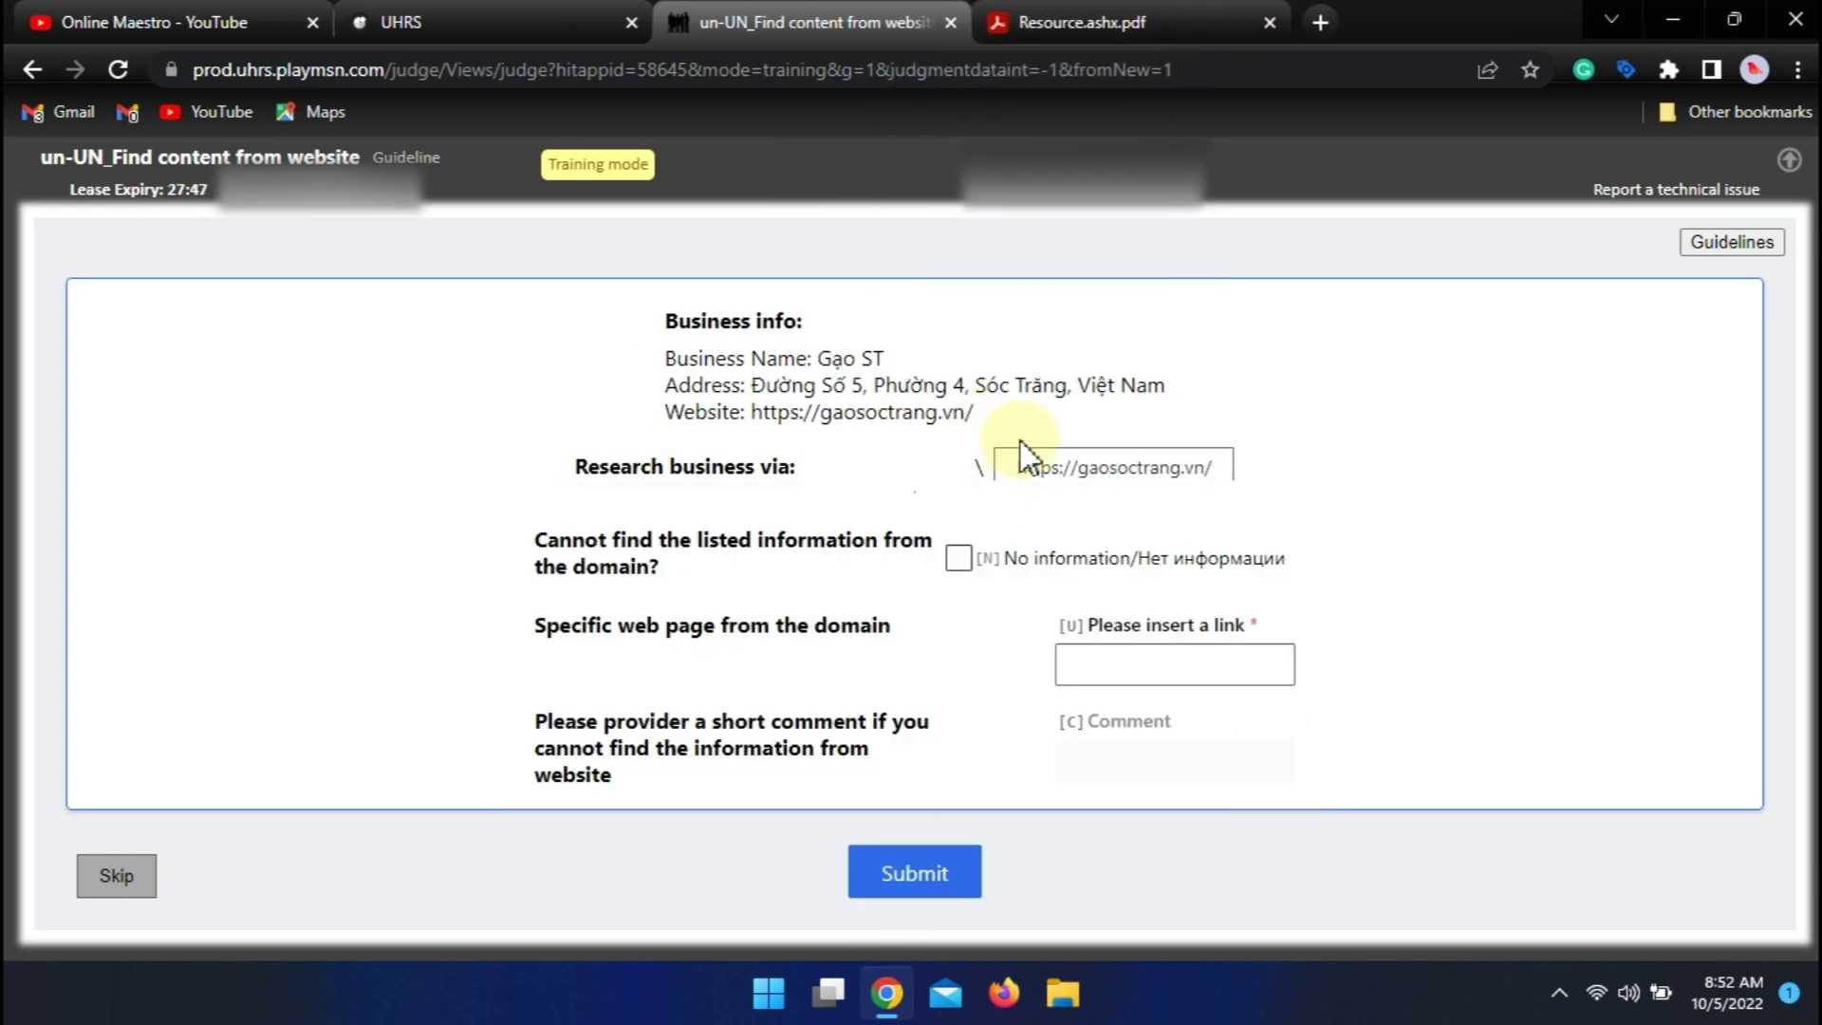
{"action": "left_click", "coordinate": [1072, 467]}
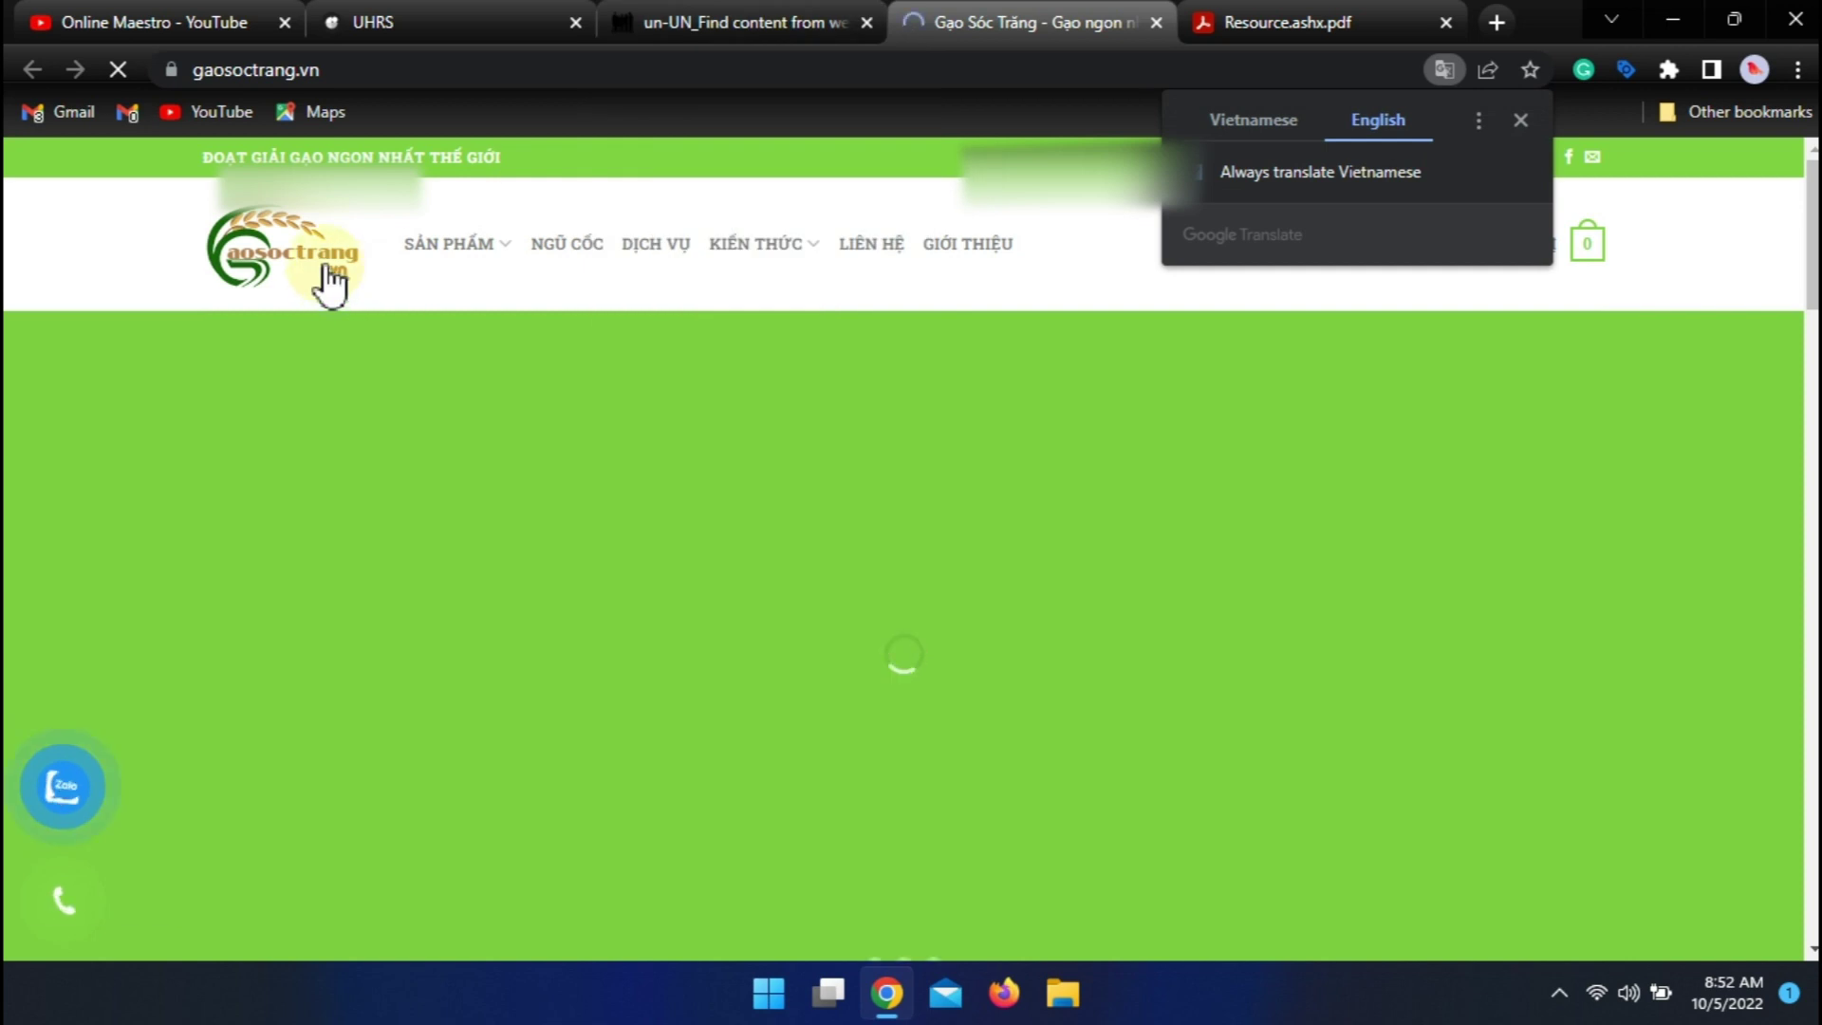
{"action": "left_click", "coordinate": [673, 20]}
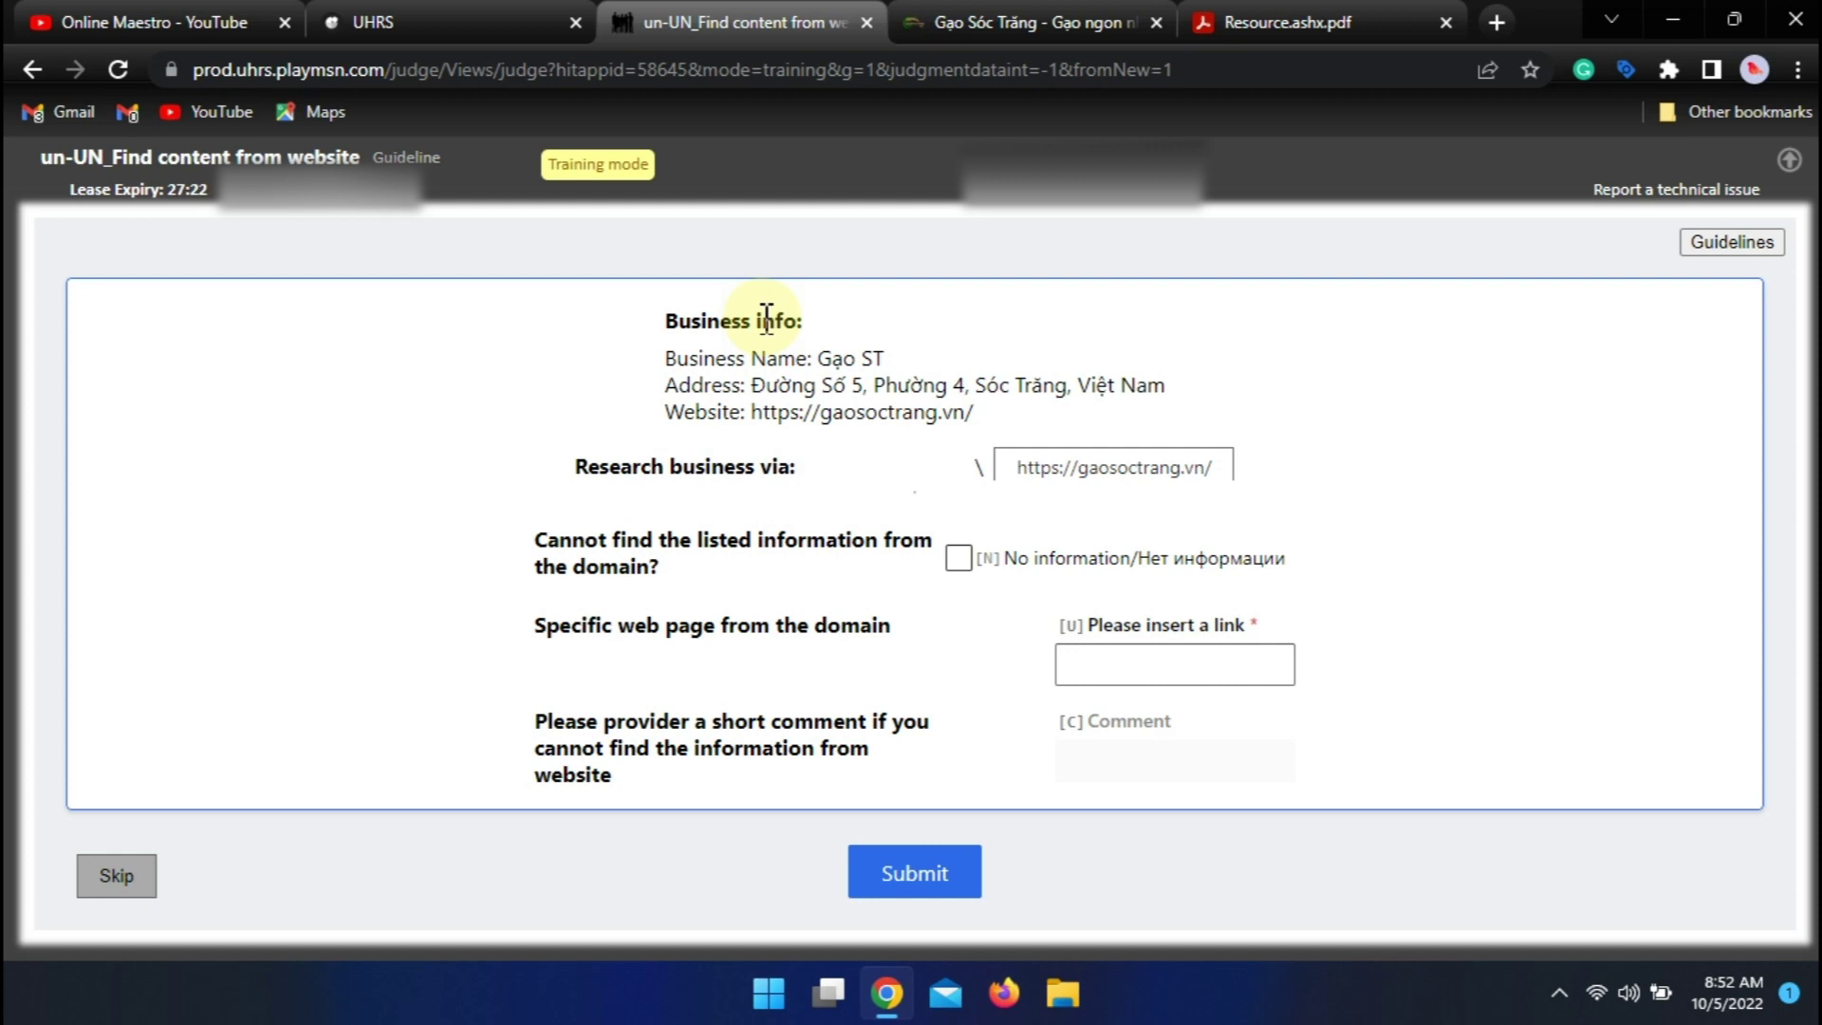
{"action": "left_click", "coordinate": [1001, 21]}
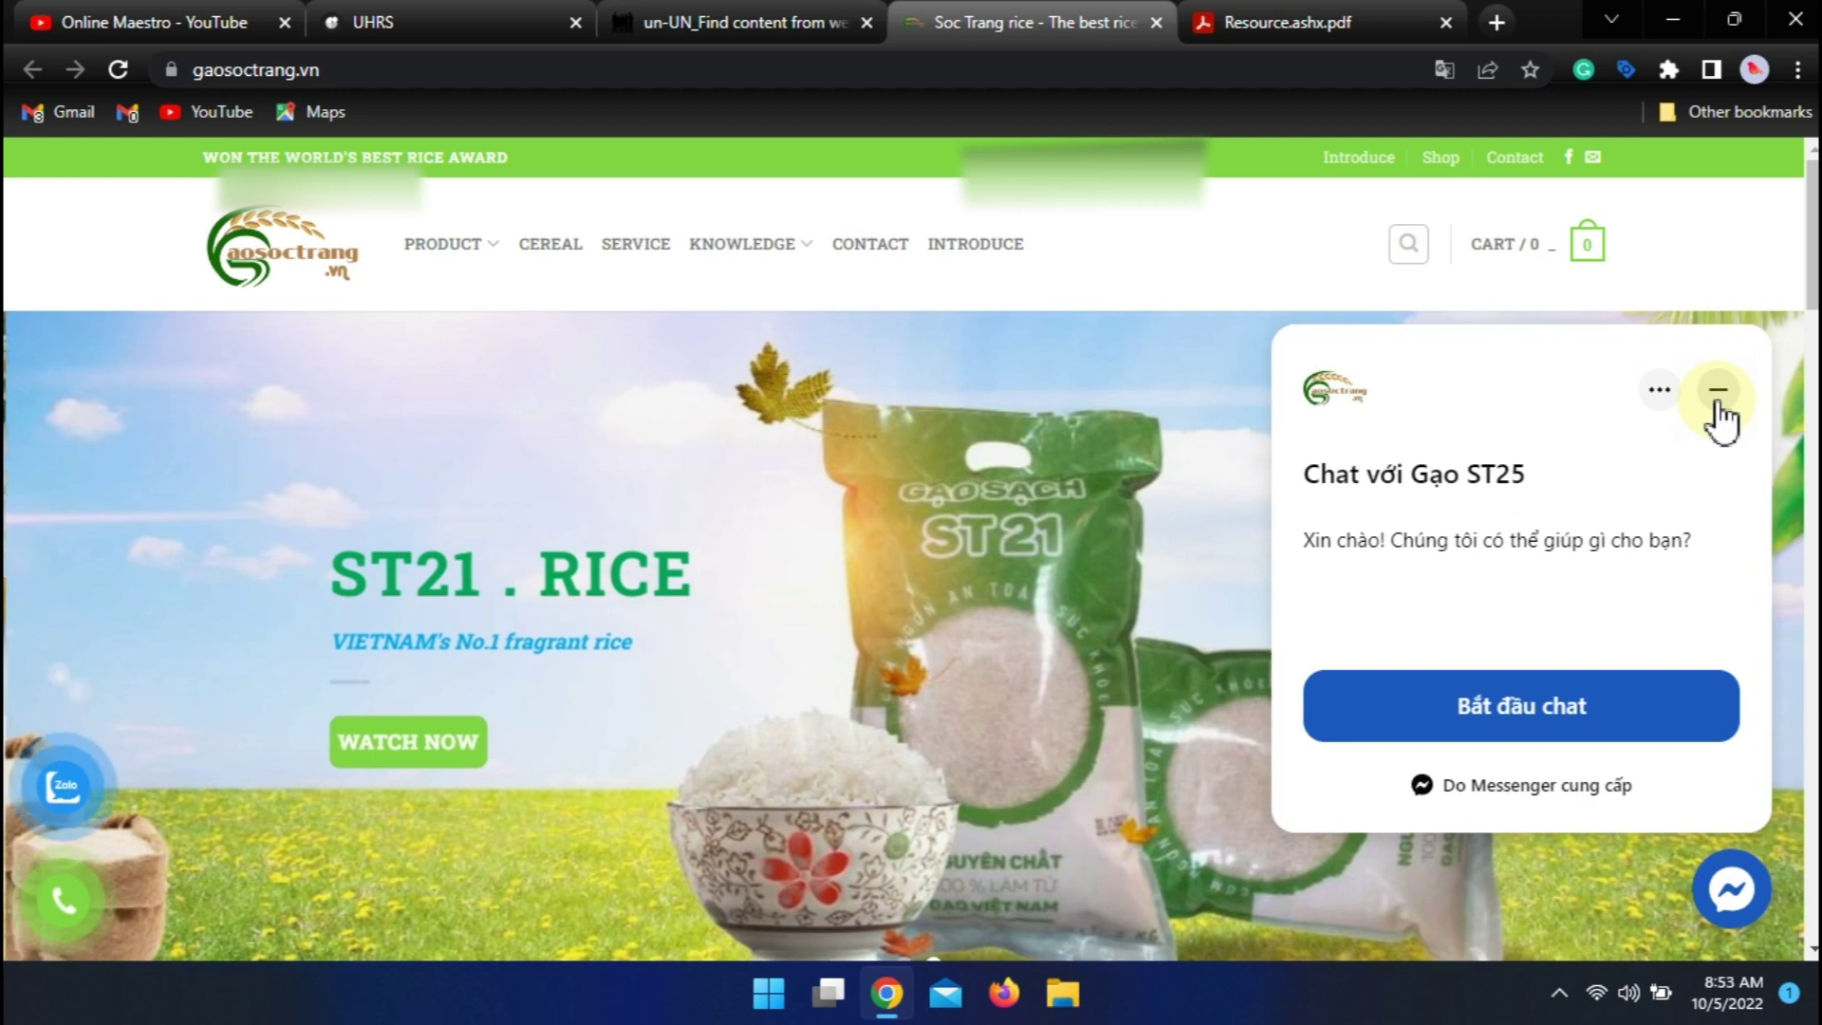
- Minimize the chat pop-up on gaosoctrang.vn and compare the address in the site's footer with the task's listed address
{"action": "left_click", "coordinate": [1716, 402]}
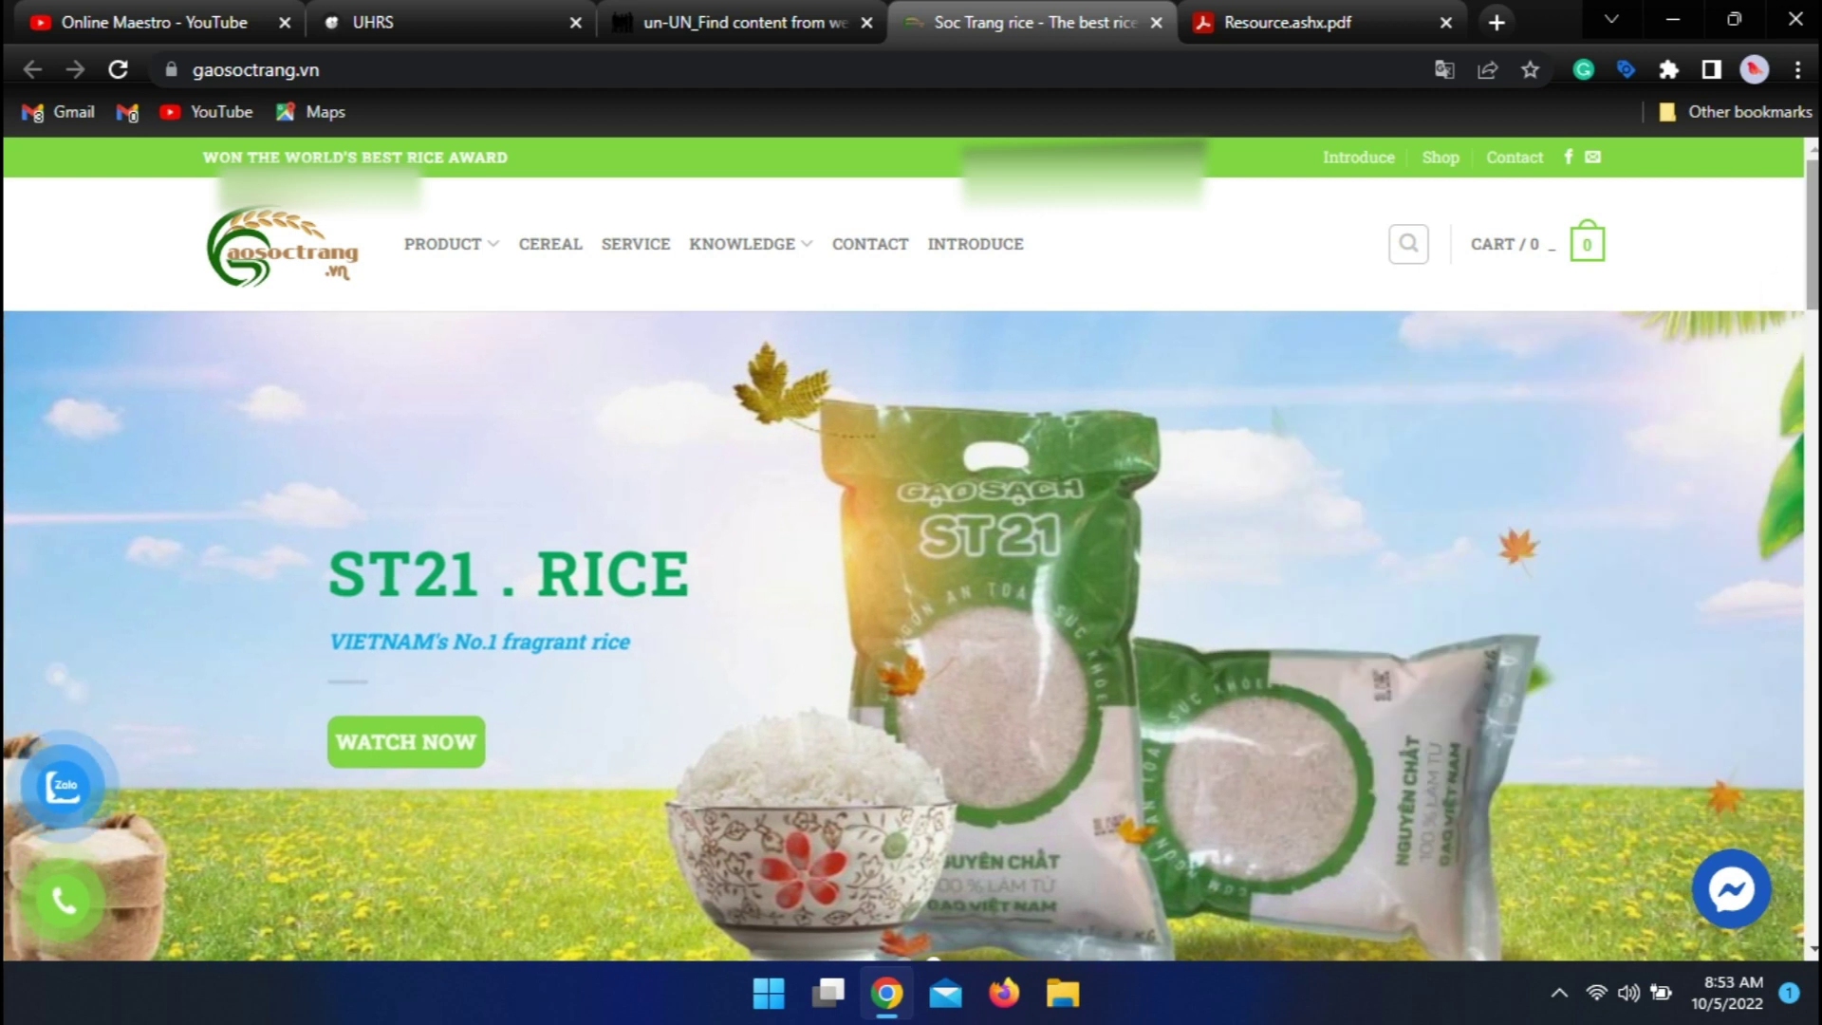
{"action": "left_click_drag", "start_coordinate": [1810, 237], "coordinate": [1810, 858]}
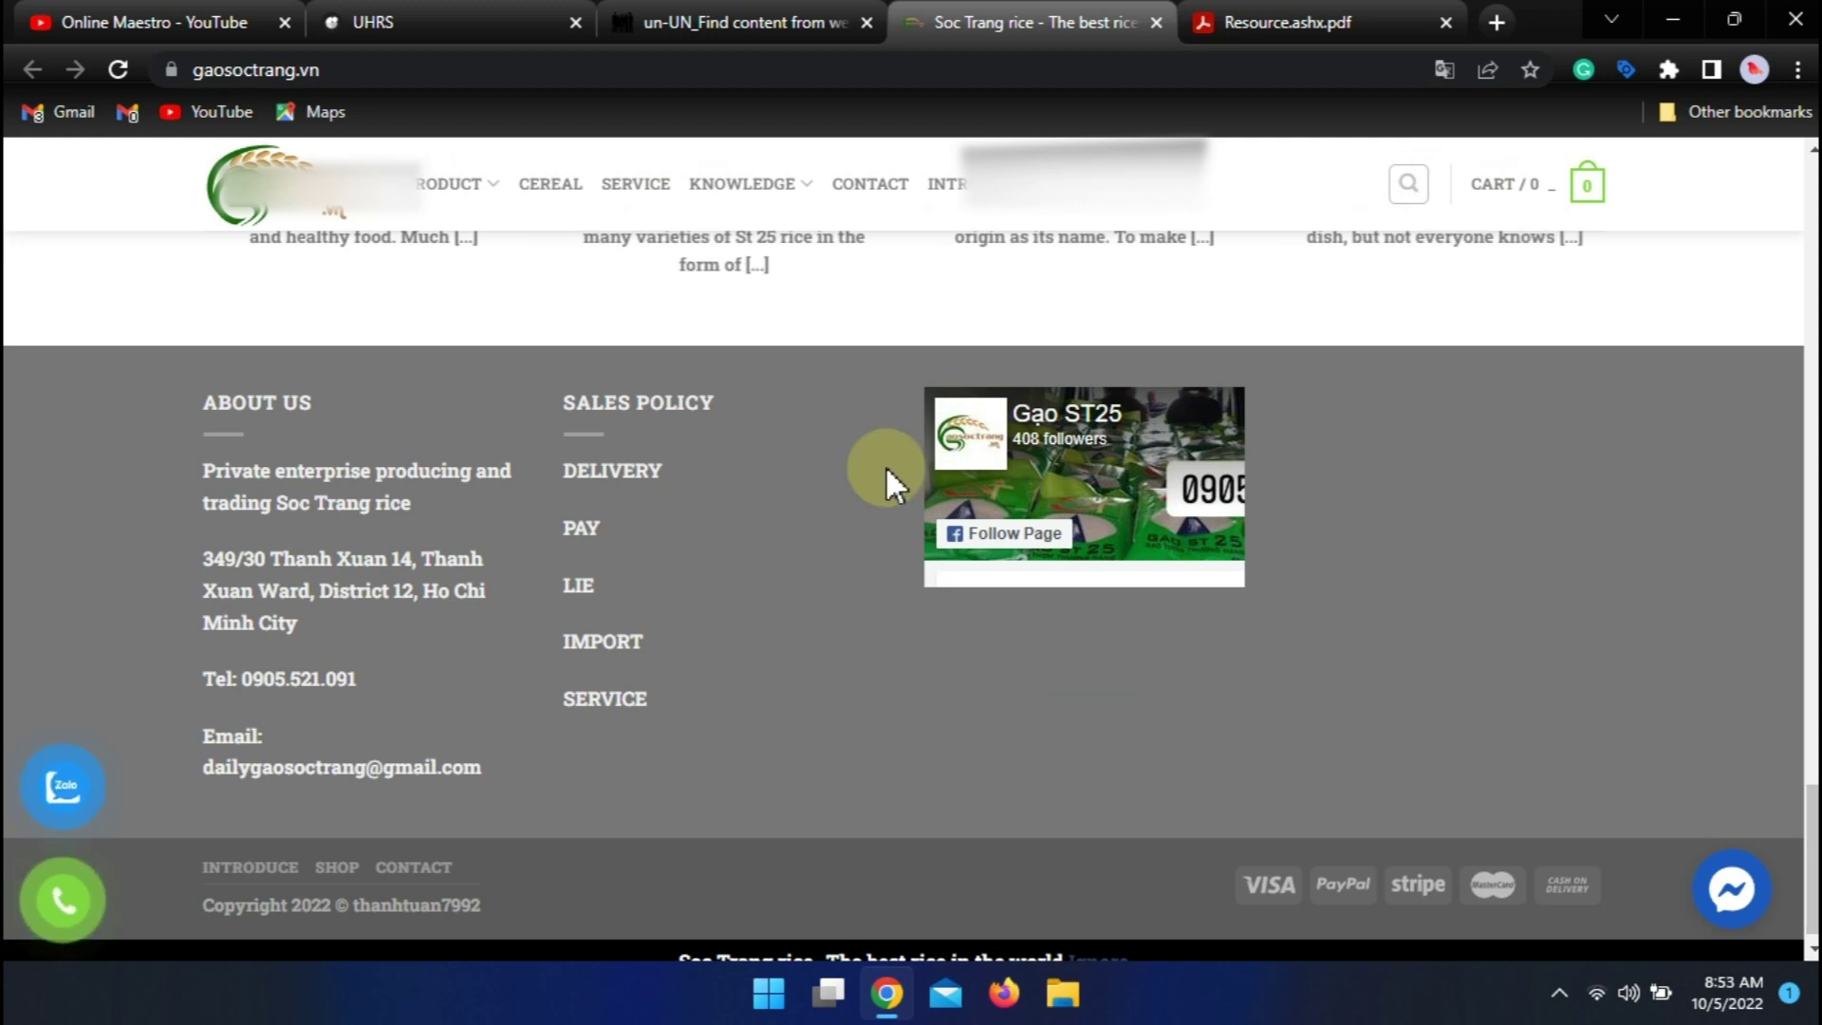
{"action": "left_click", "coordinate": [699, 16]}
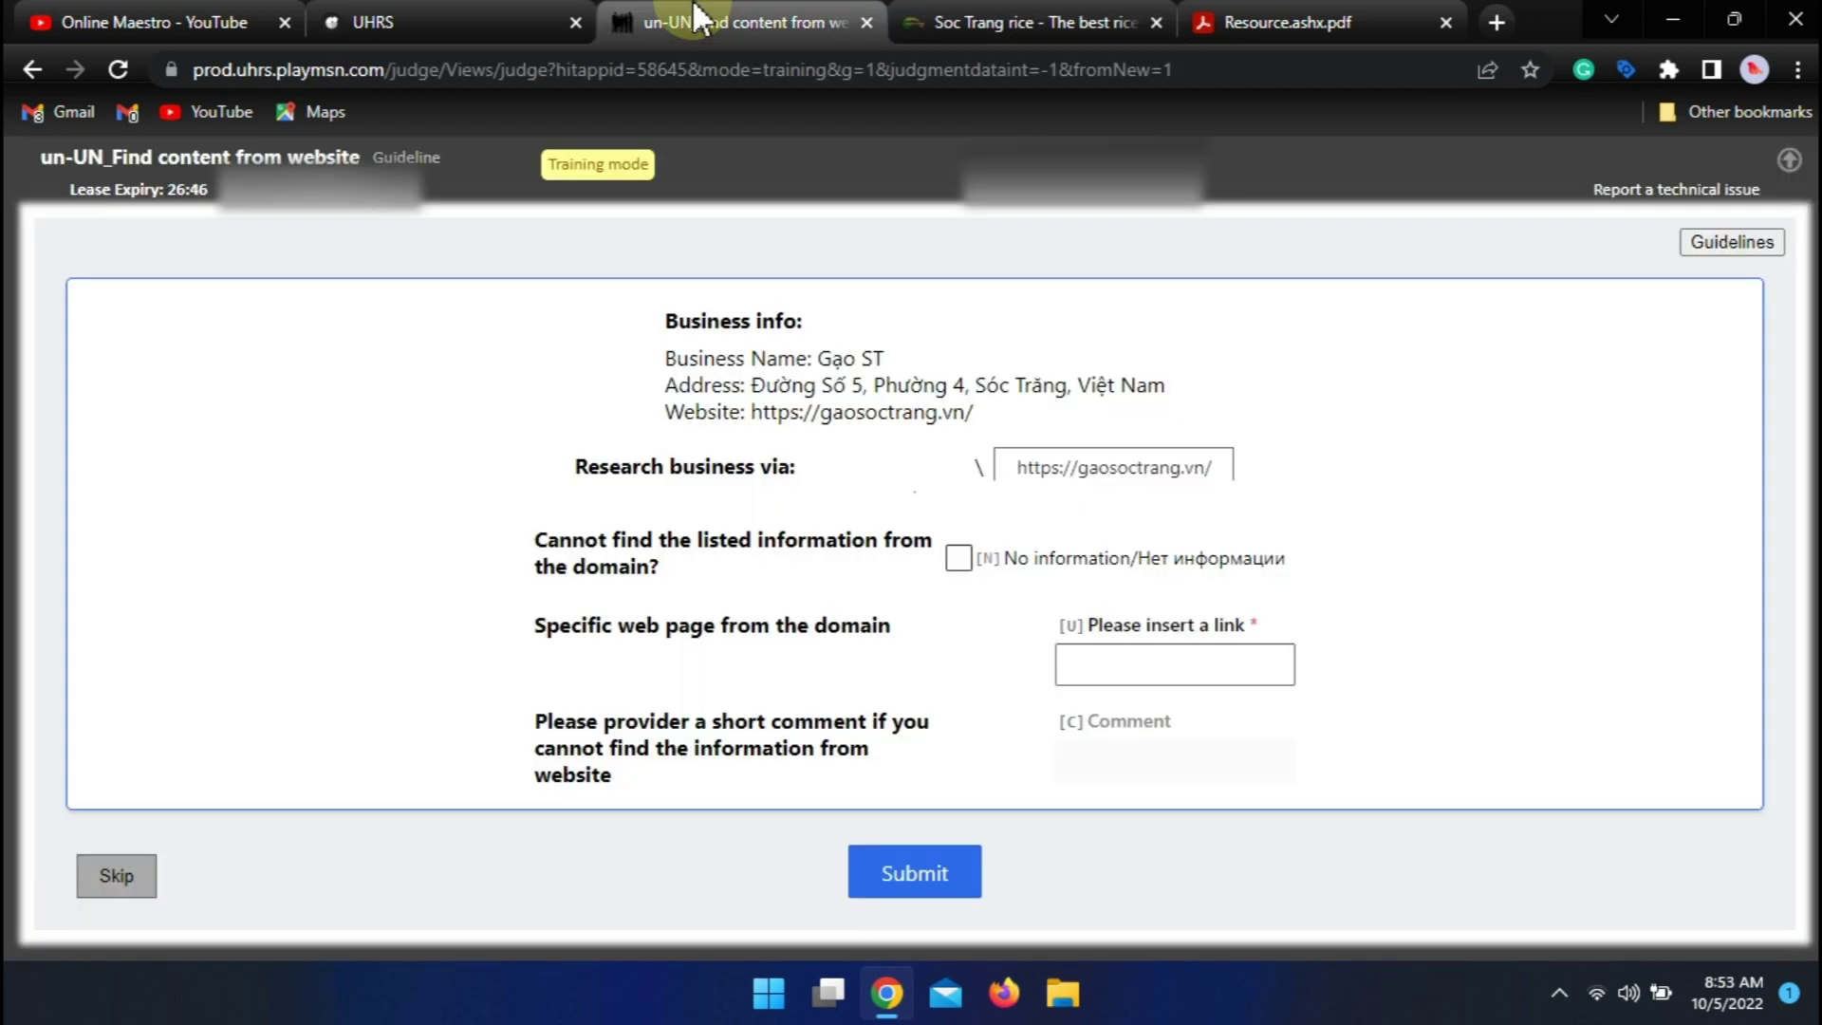
{"action": "left_click", "coordinate": [1025, 21]}
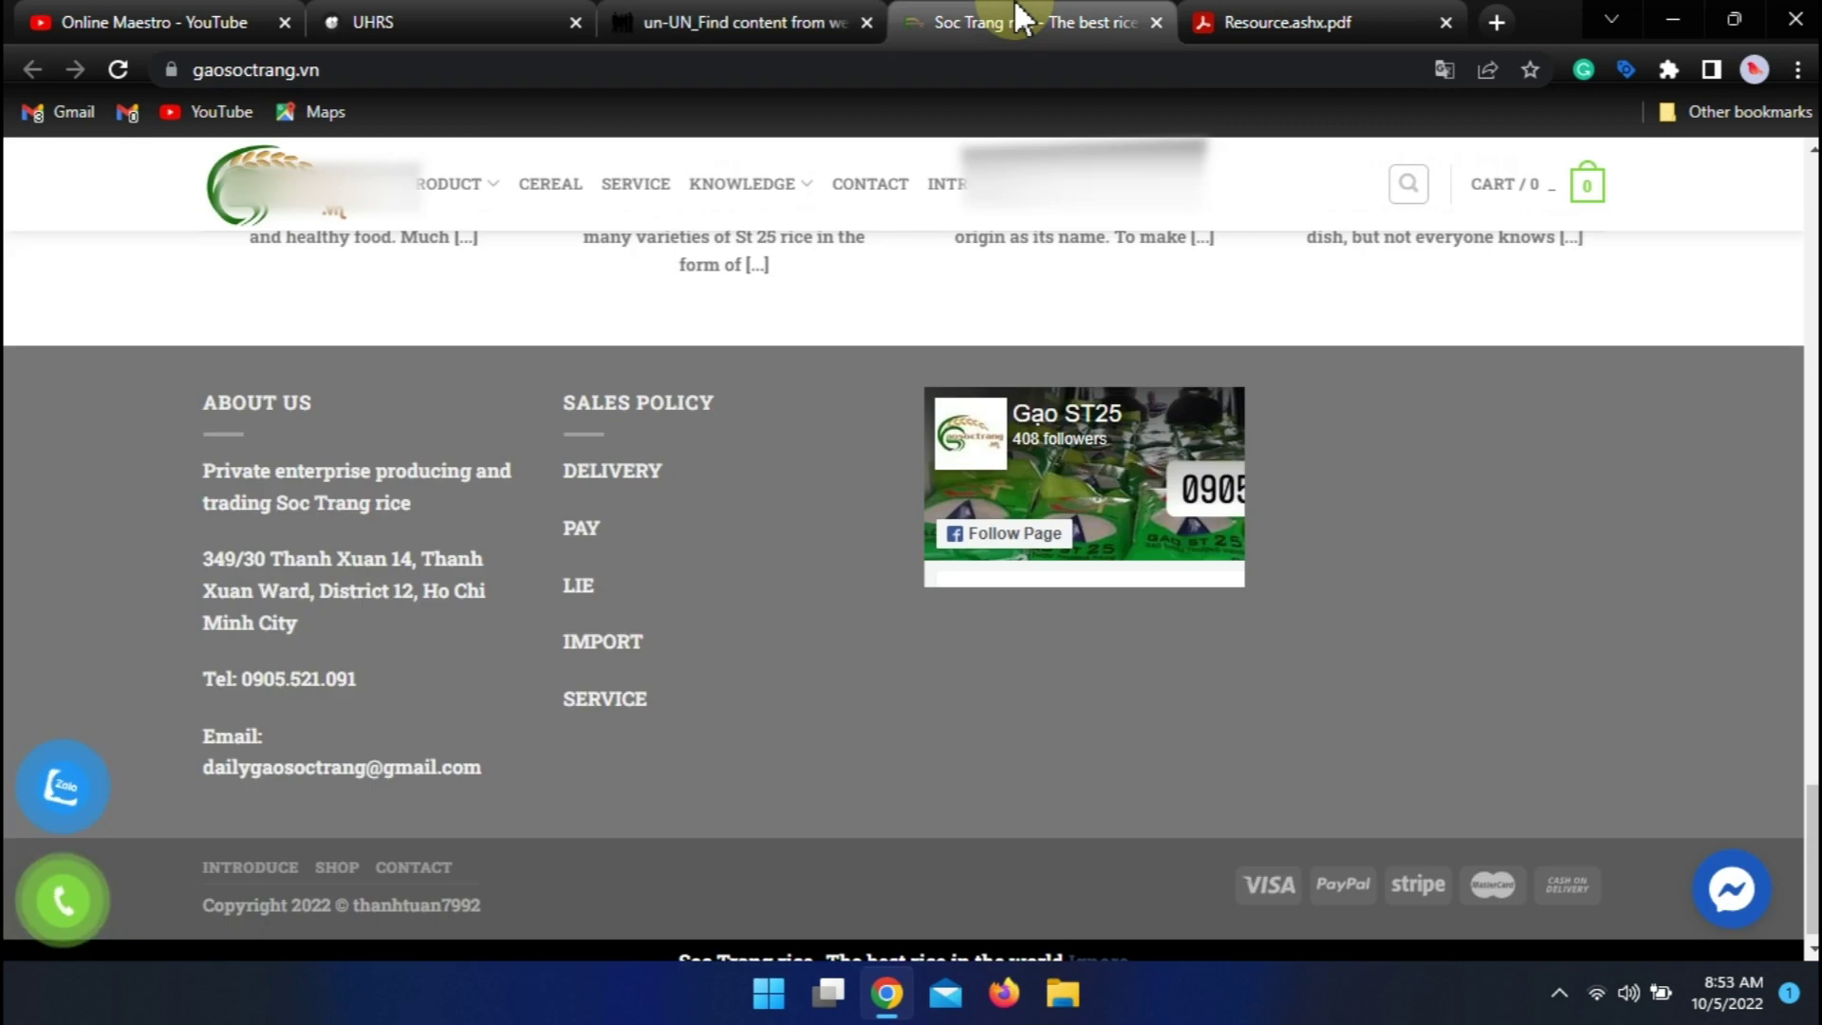
- Compare the company address in the gaosoctrang.vn homepage footer with the address listed for Gạo ST in the task
{"action": "triple_click", "coordinate": [406, 577]}
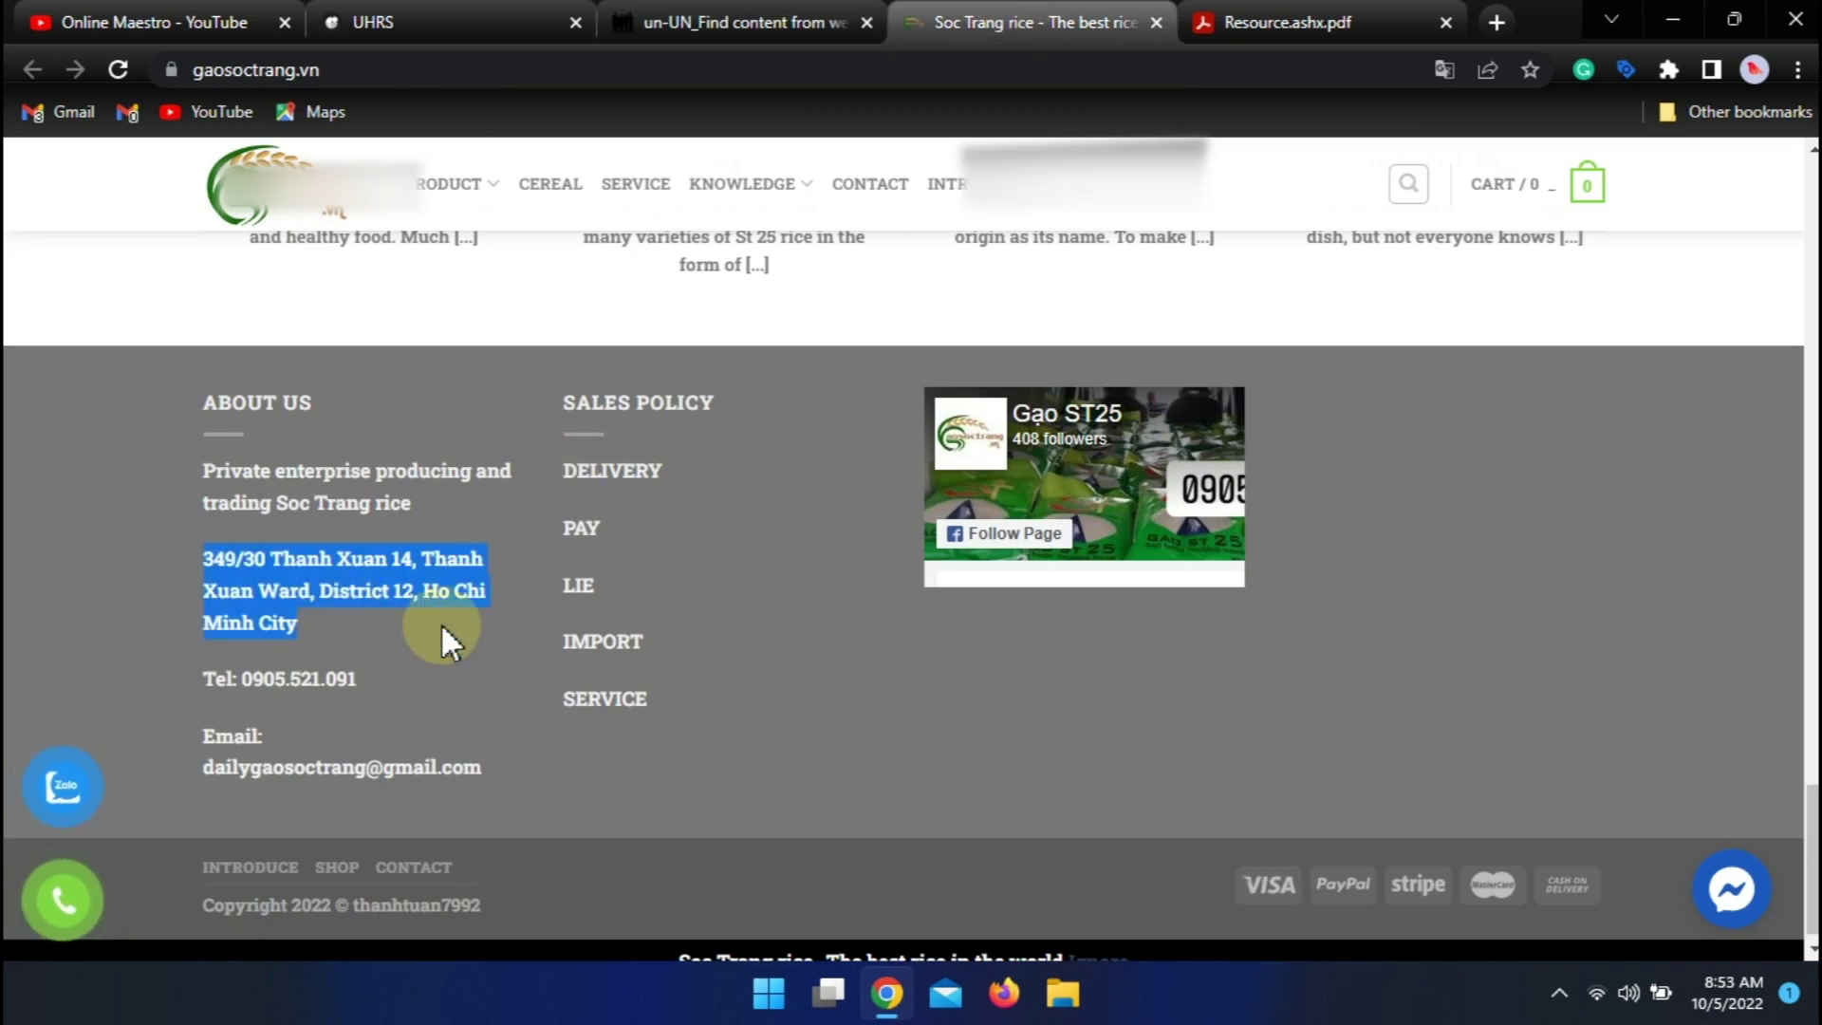
{"action": "left_click", "coordinate": [711, 19]}
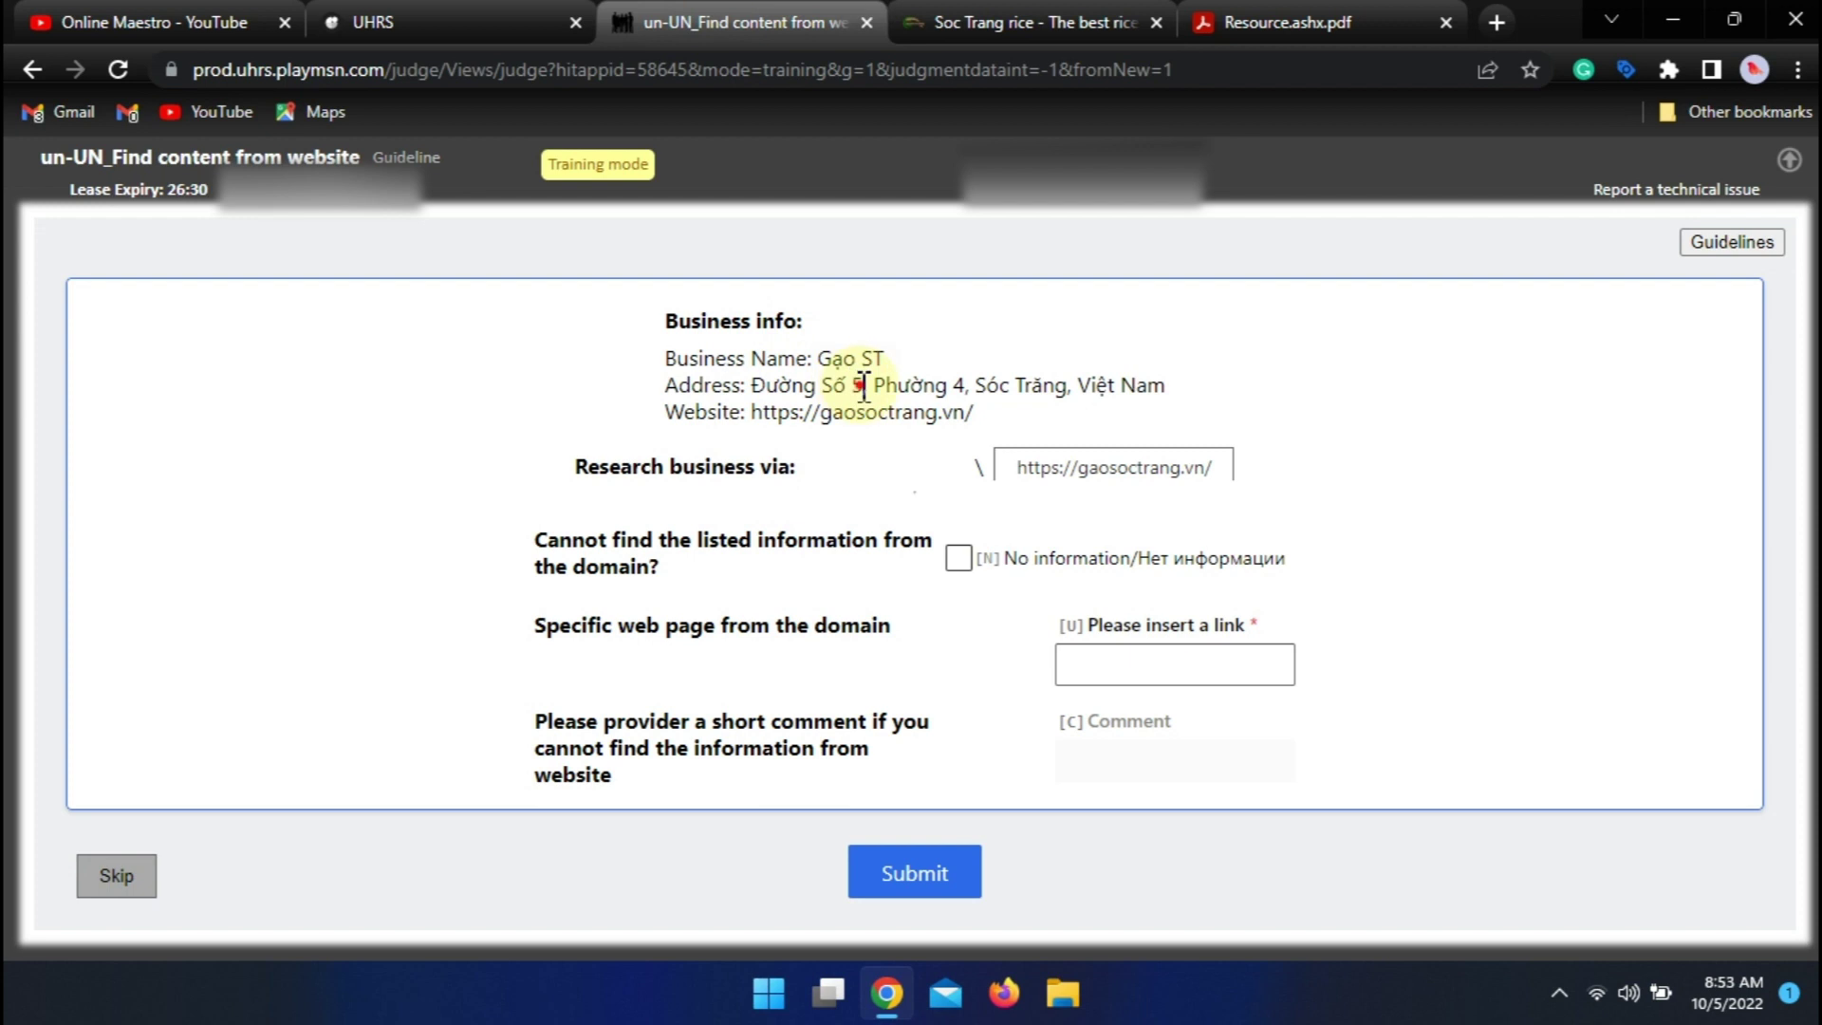
{"action": "left_click", "coordinate": [1034, 19]}
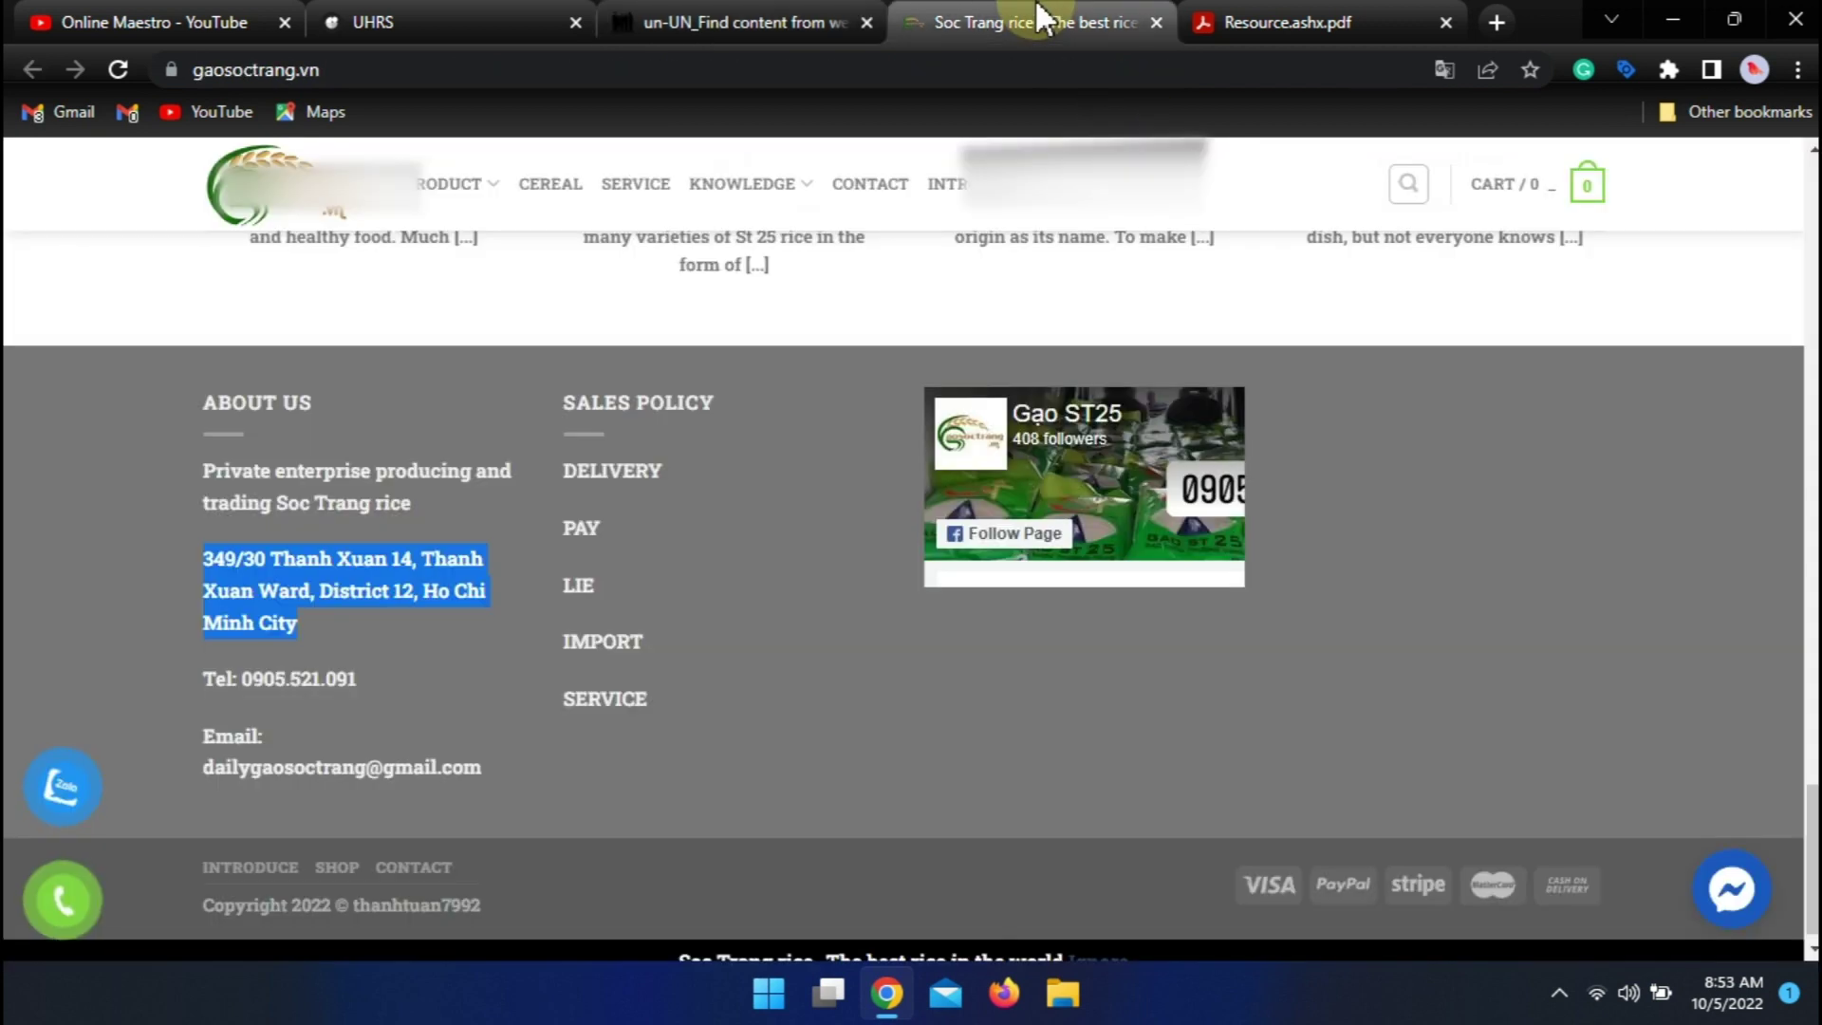
{"action": "left_click", "coordinate": [750, 17]}
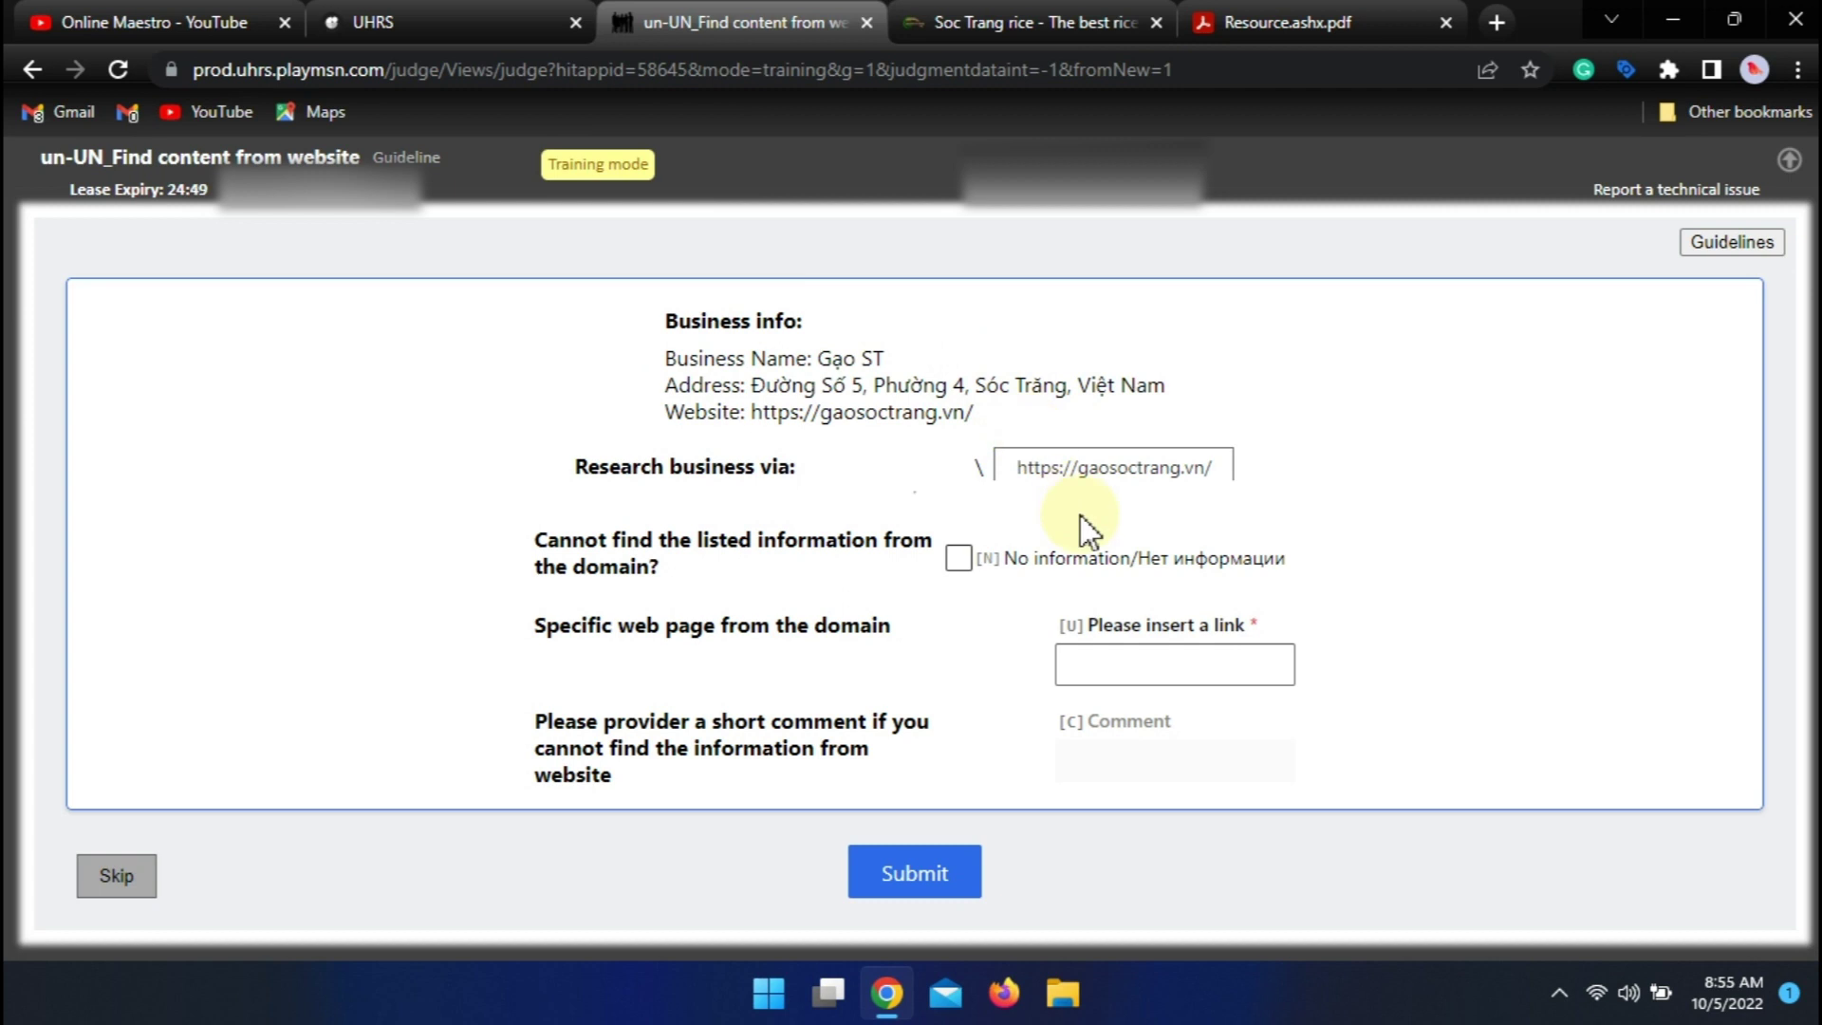
{"action": "left_click", "coordinate": [1035, 22]}
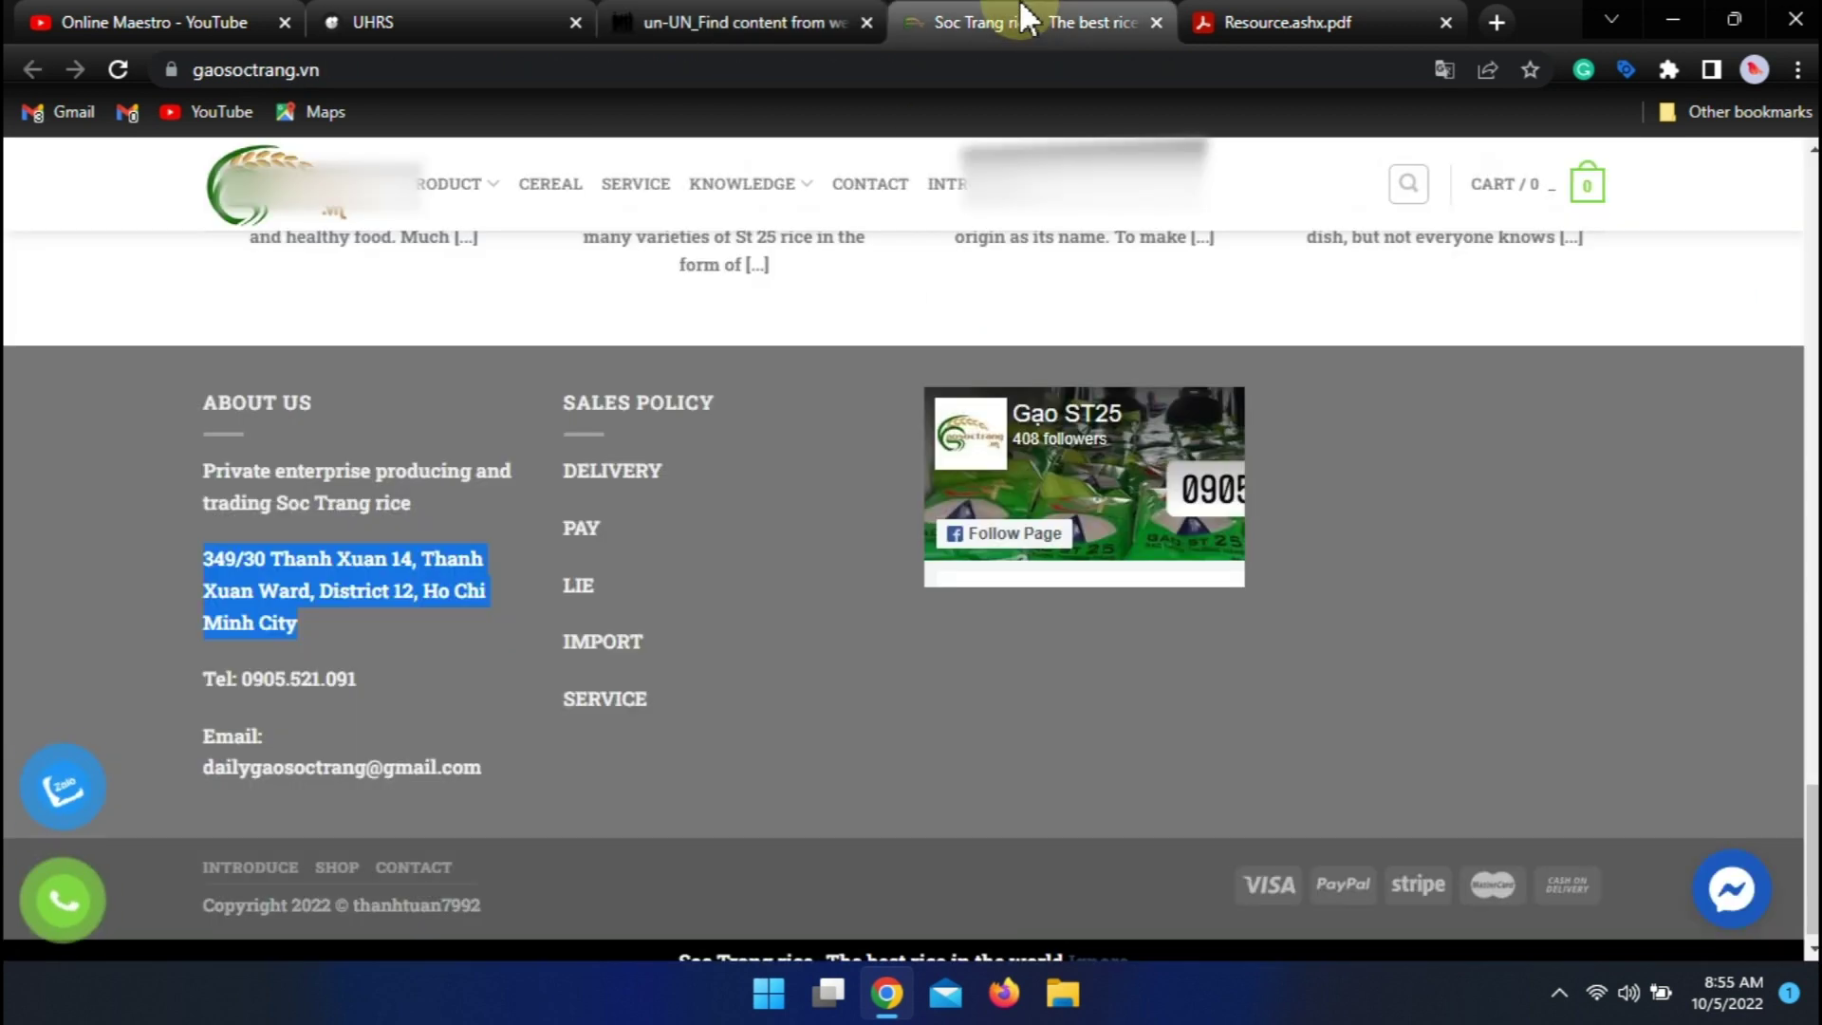
{"action": "left_click", "coordinate": [396, 566]}
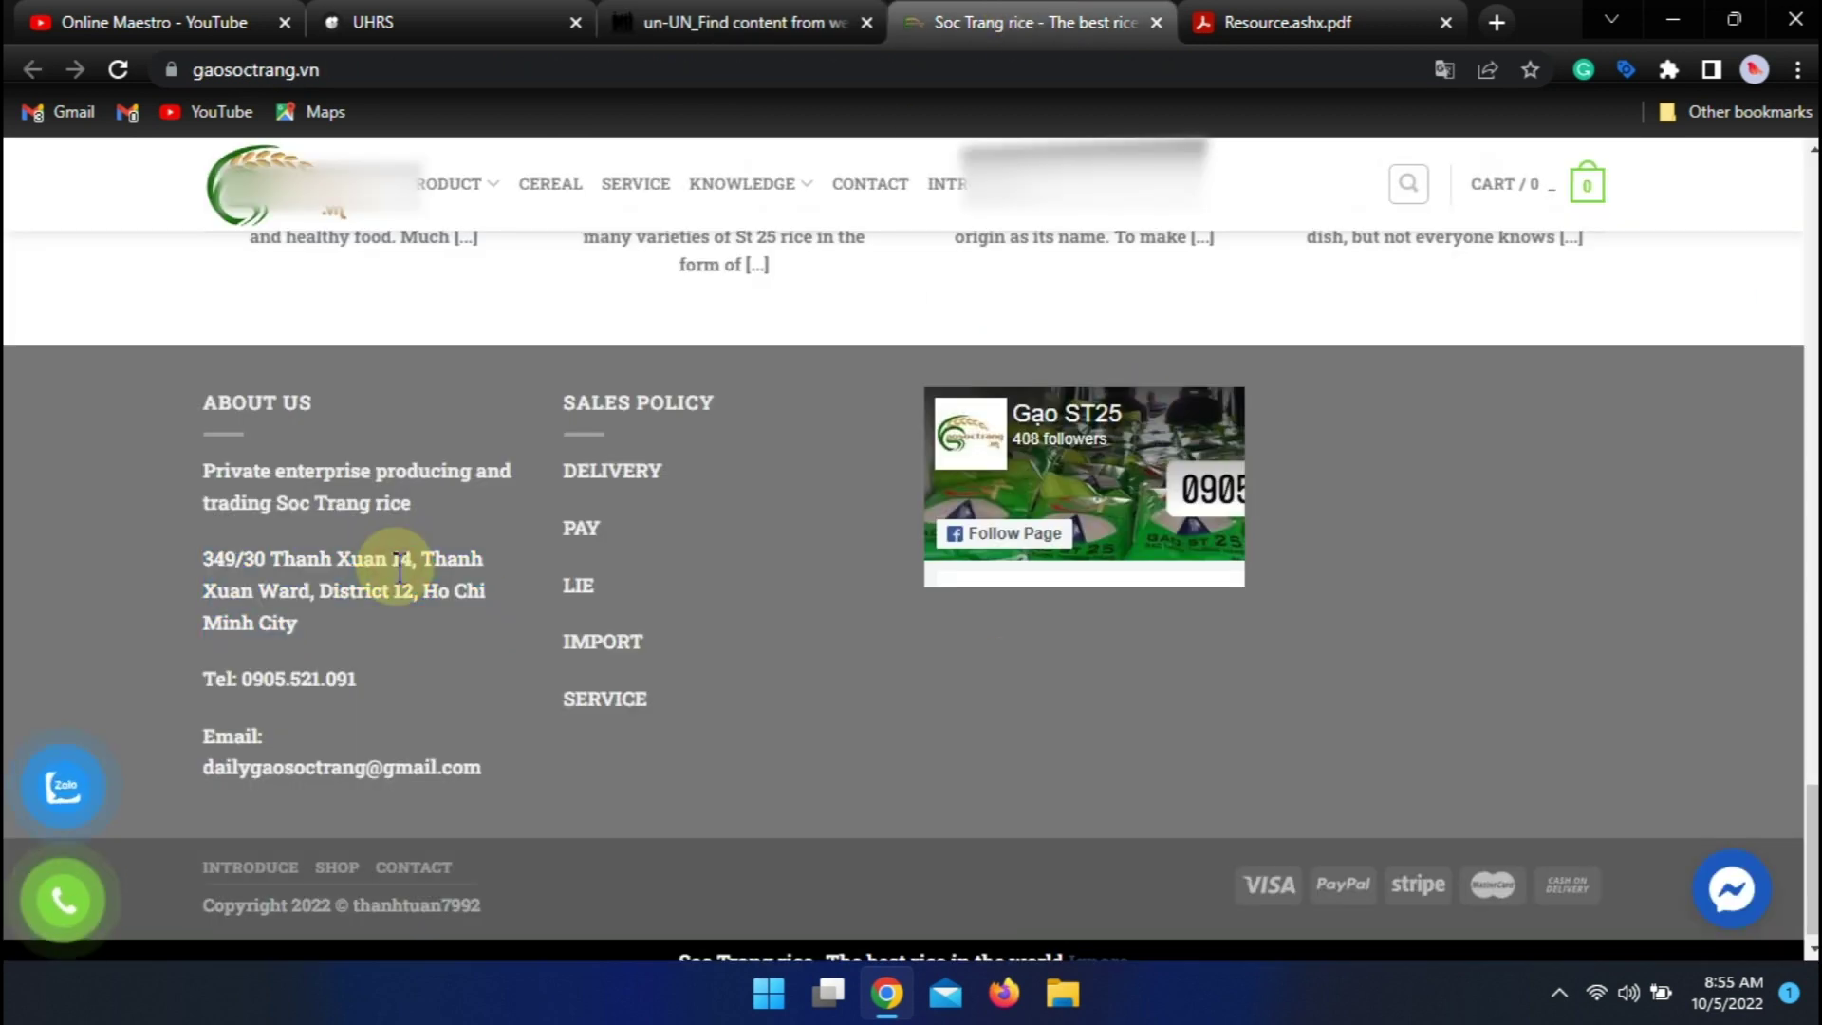
- Open the contact page of gaosoctrang.vn, keep it in Vietnamese, and compare its address with the one listed in the task
{"action": "left_click", "coordinate": [889, 185]}
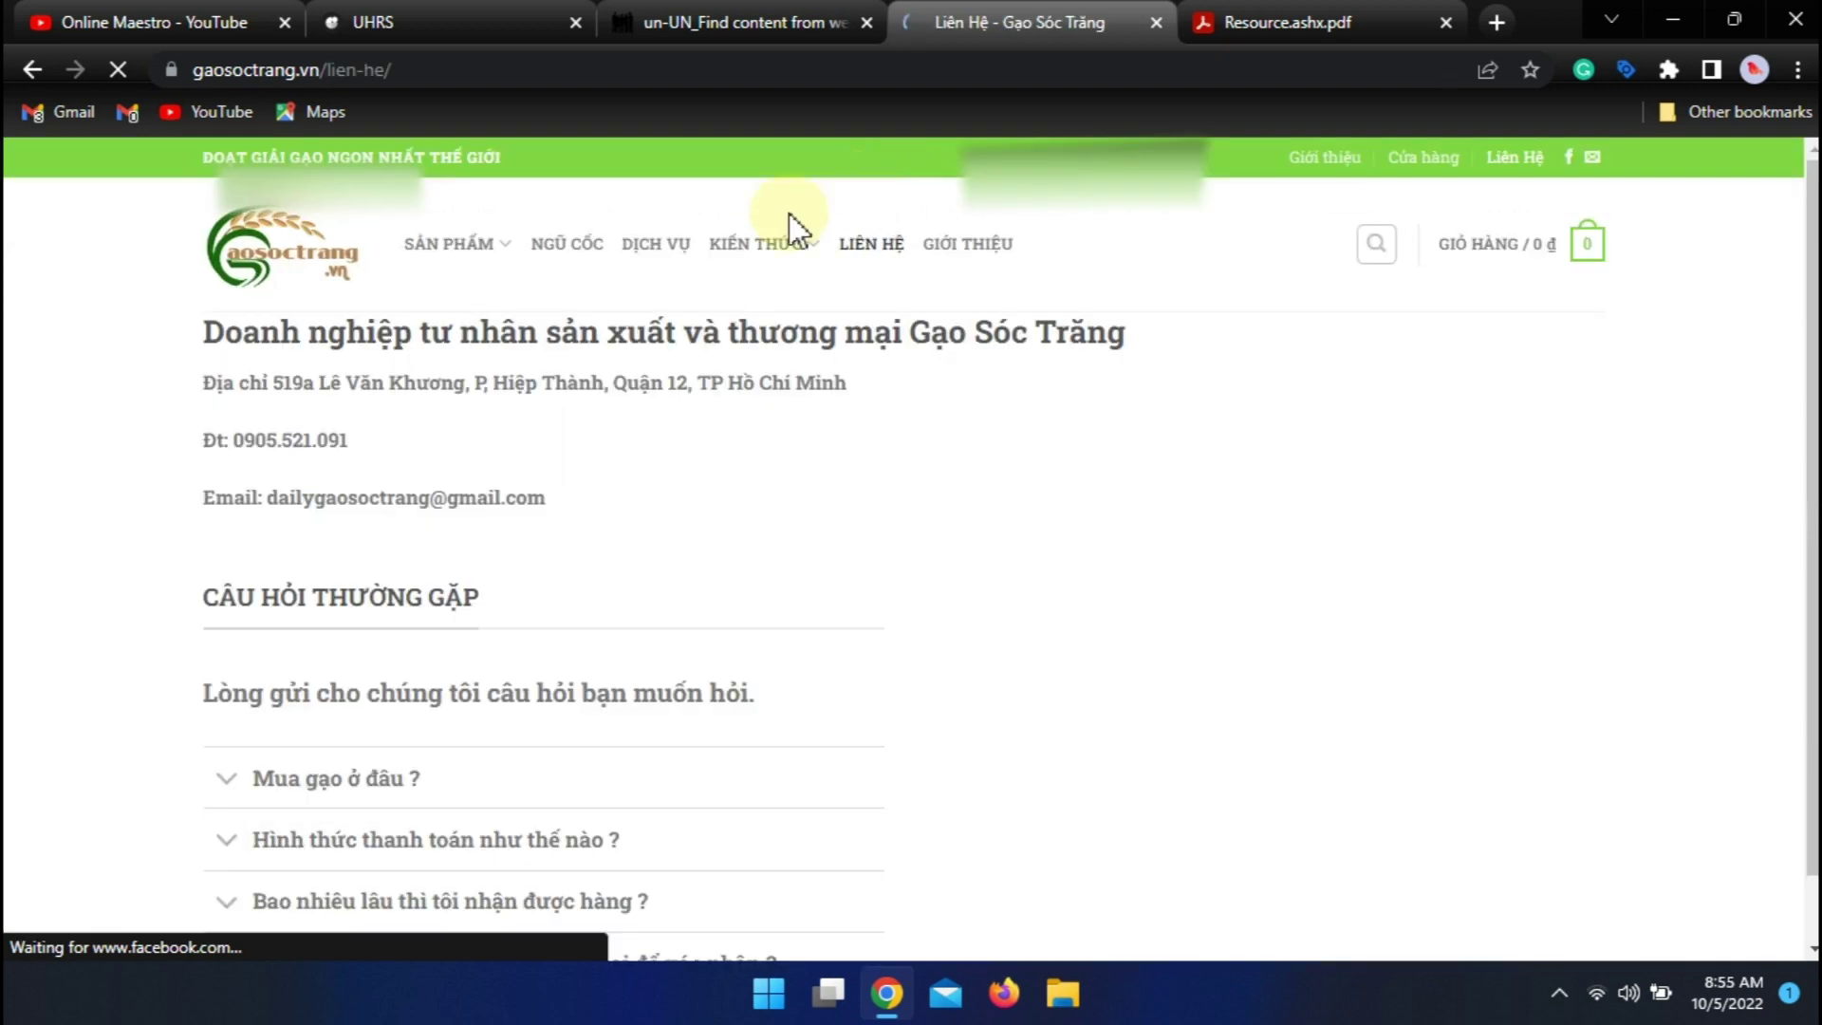
{"action": "left_click", "coordinate": [664, 21]}
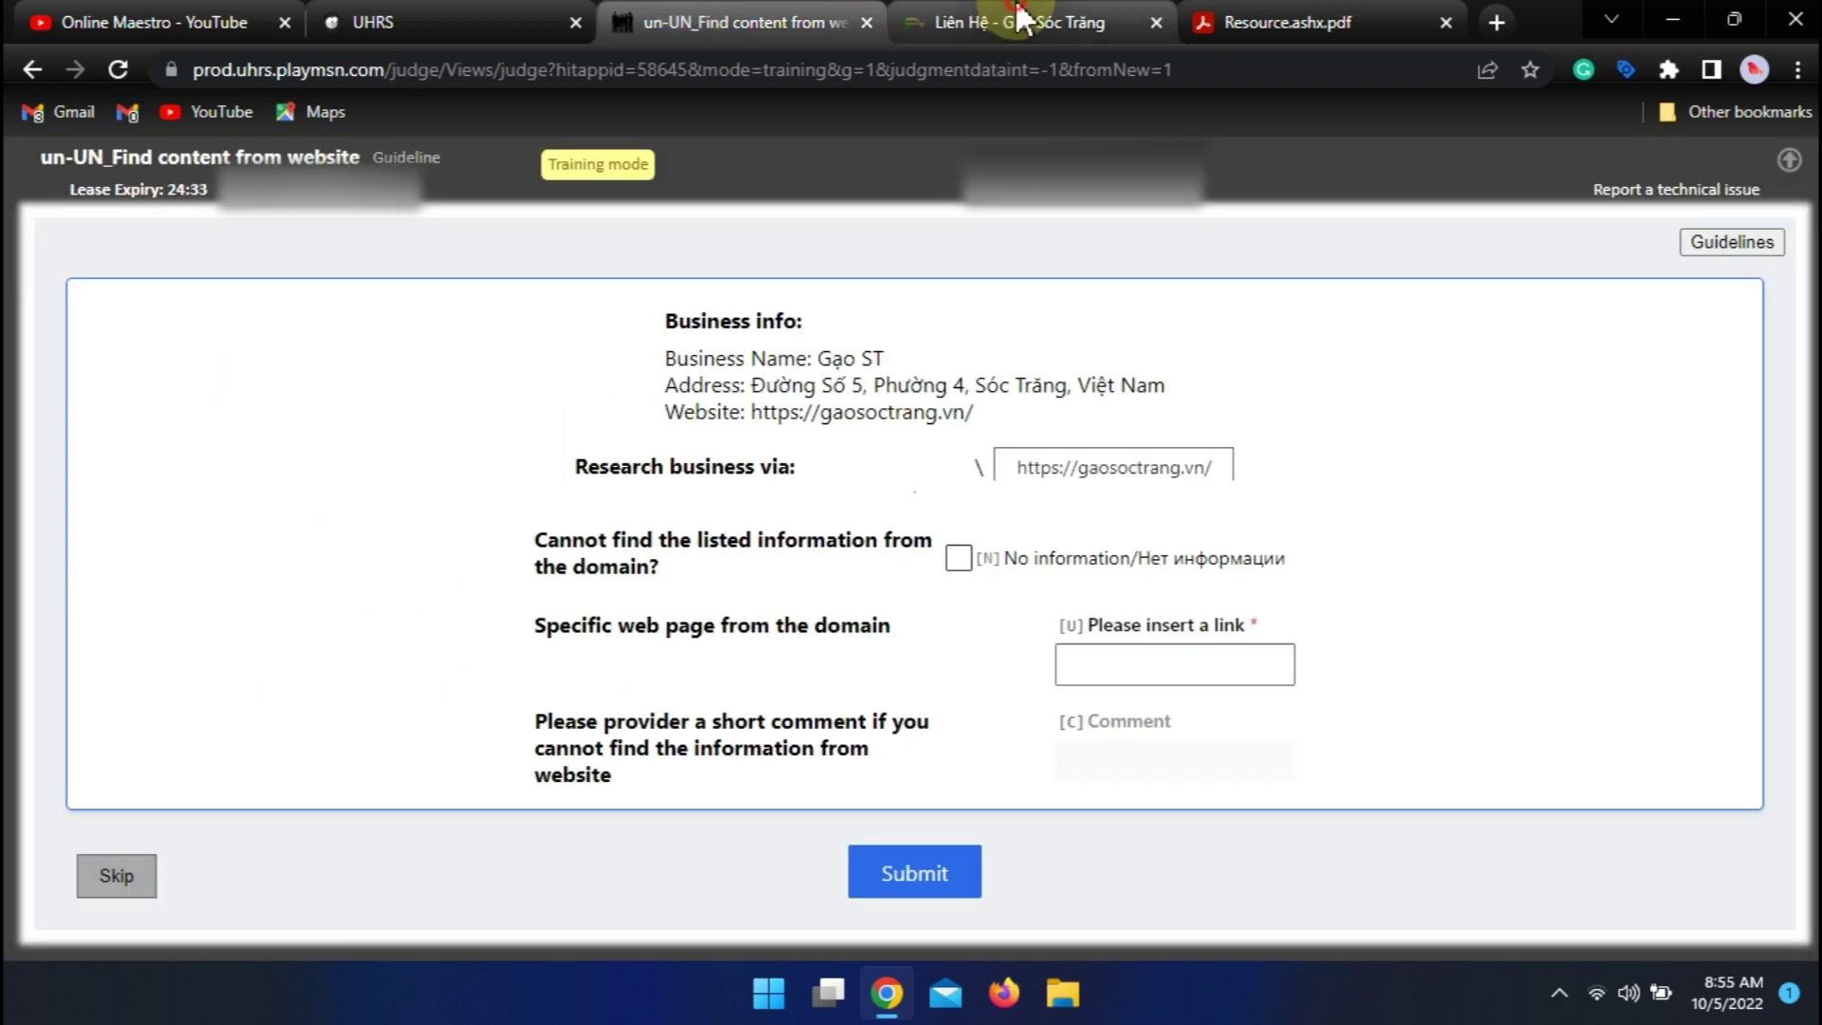
{"action": "left_click", "coordinate": [1020, 19]}
{"action": "left_click", "coordinate": [703, 19]}
{"action": "left_click", "coordinate": [1020, 21]}
{"action": "left_click", "coordinate": [1444, 69]}
{"action": "left_click", "coordinate": [1262, 121]}
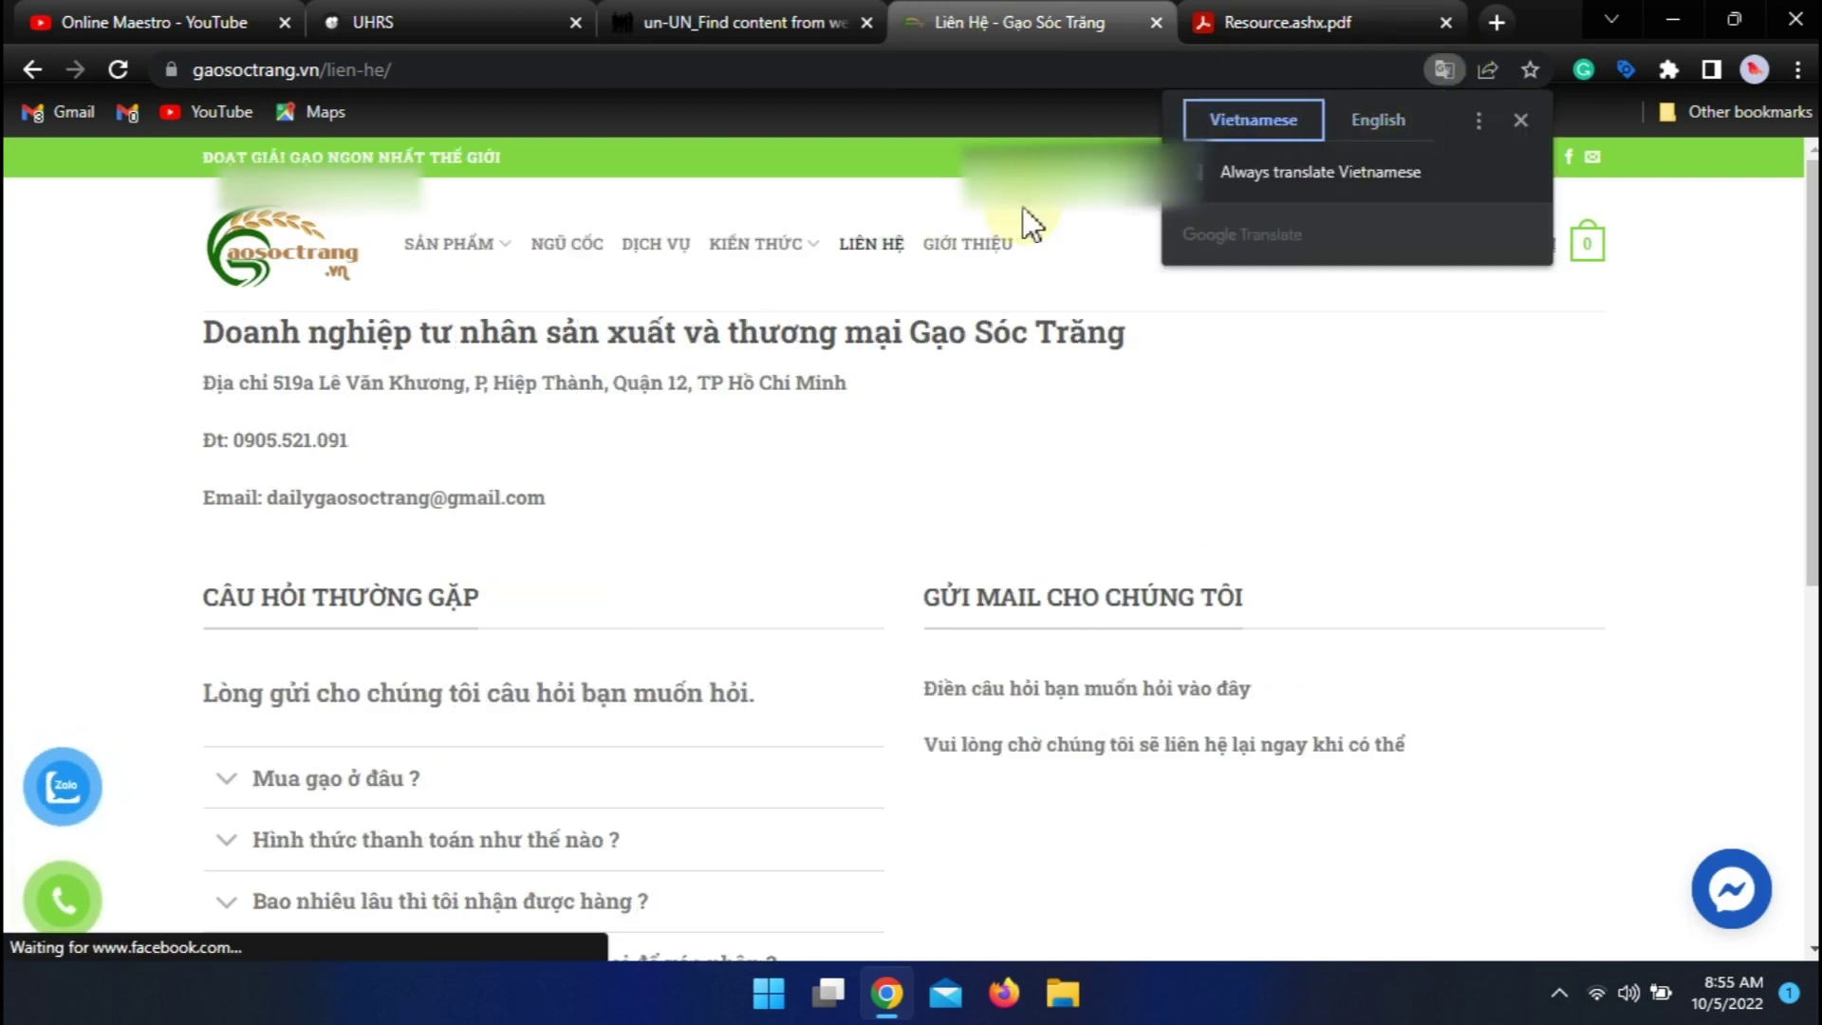
{"action": "left_click", "coordinate": [735, 23]}
{"action": "left_click", "coordinate": [1014, 21]}
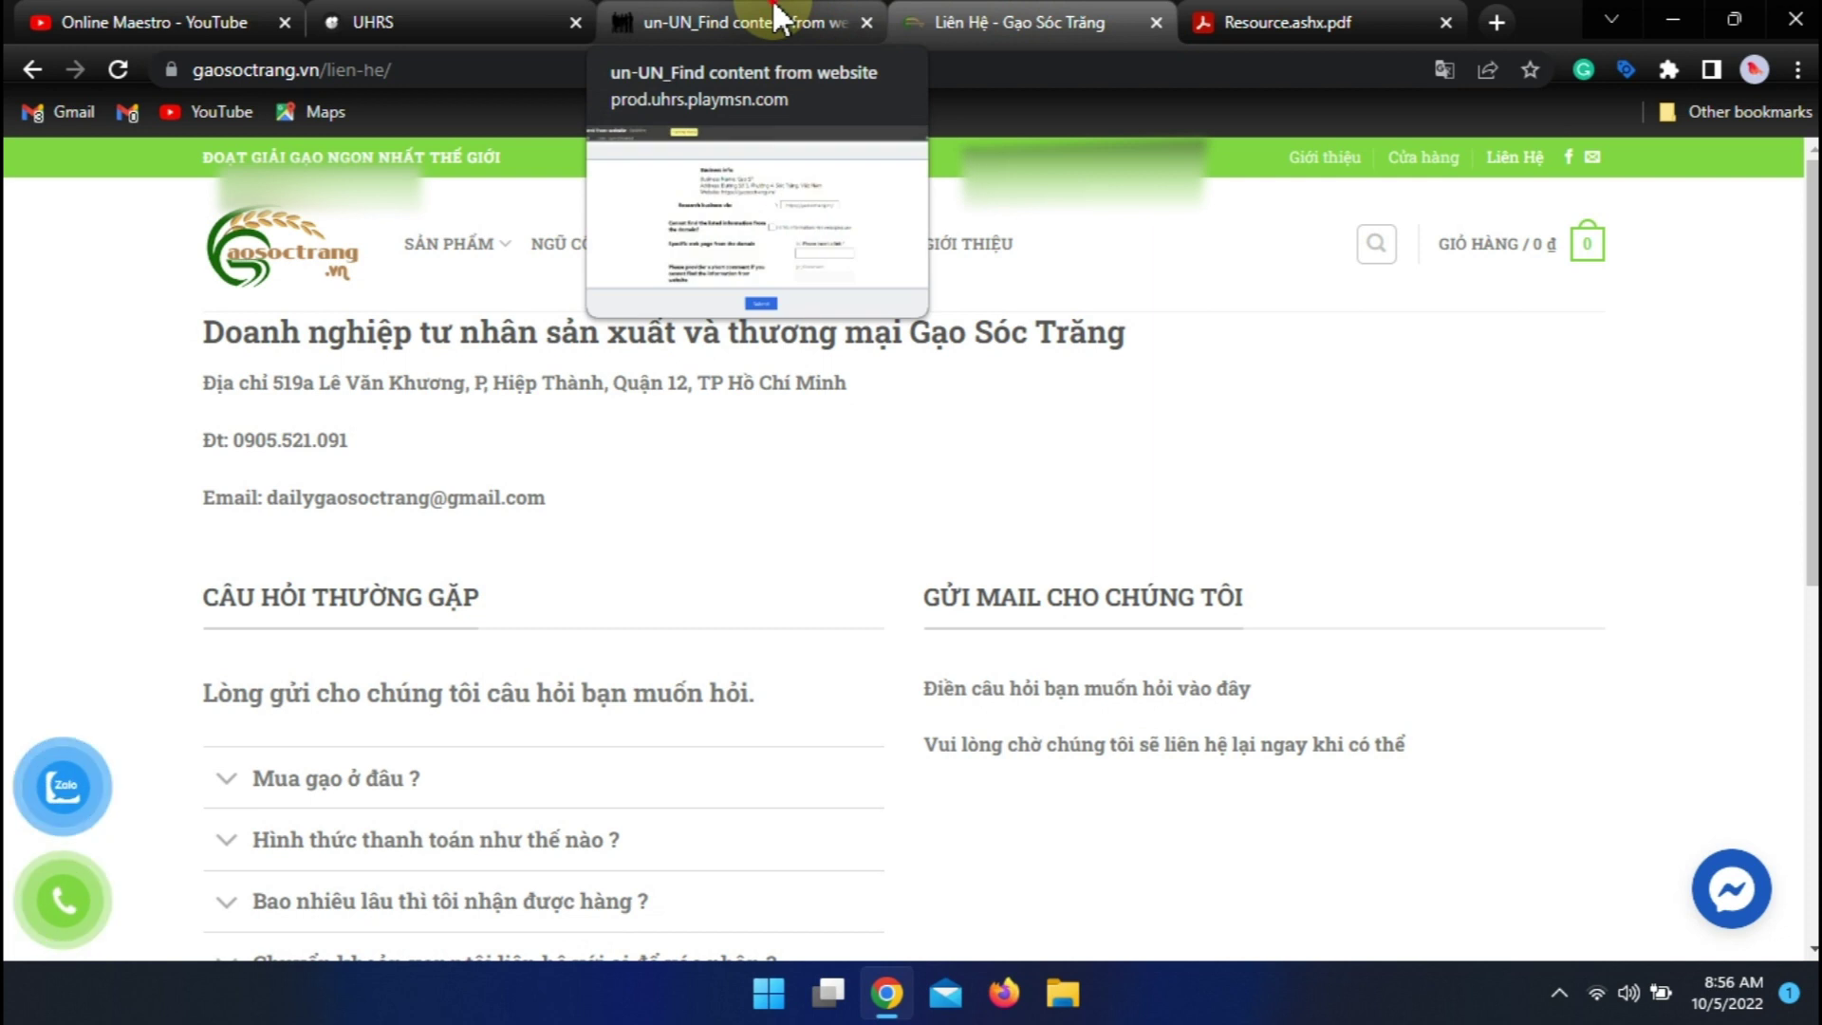
{"action": "left_click", "coordinate": [852, 19]}
{"action": "left_click", "coordinate": [1025, 19]}
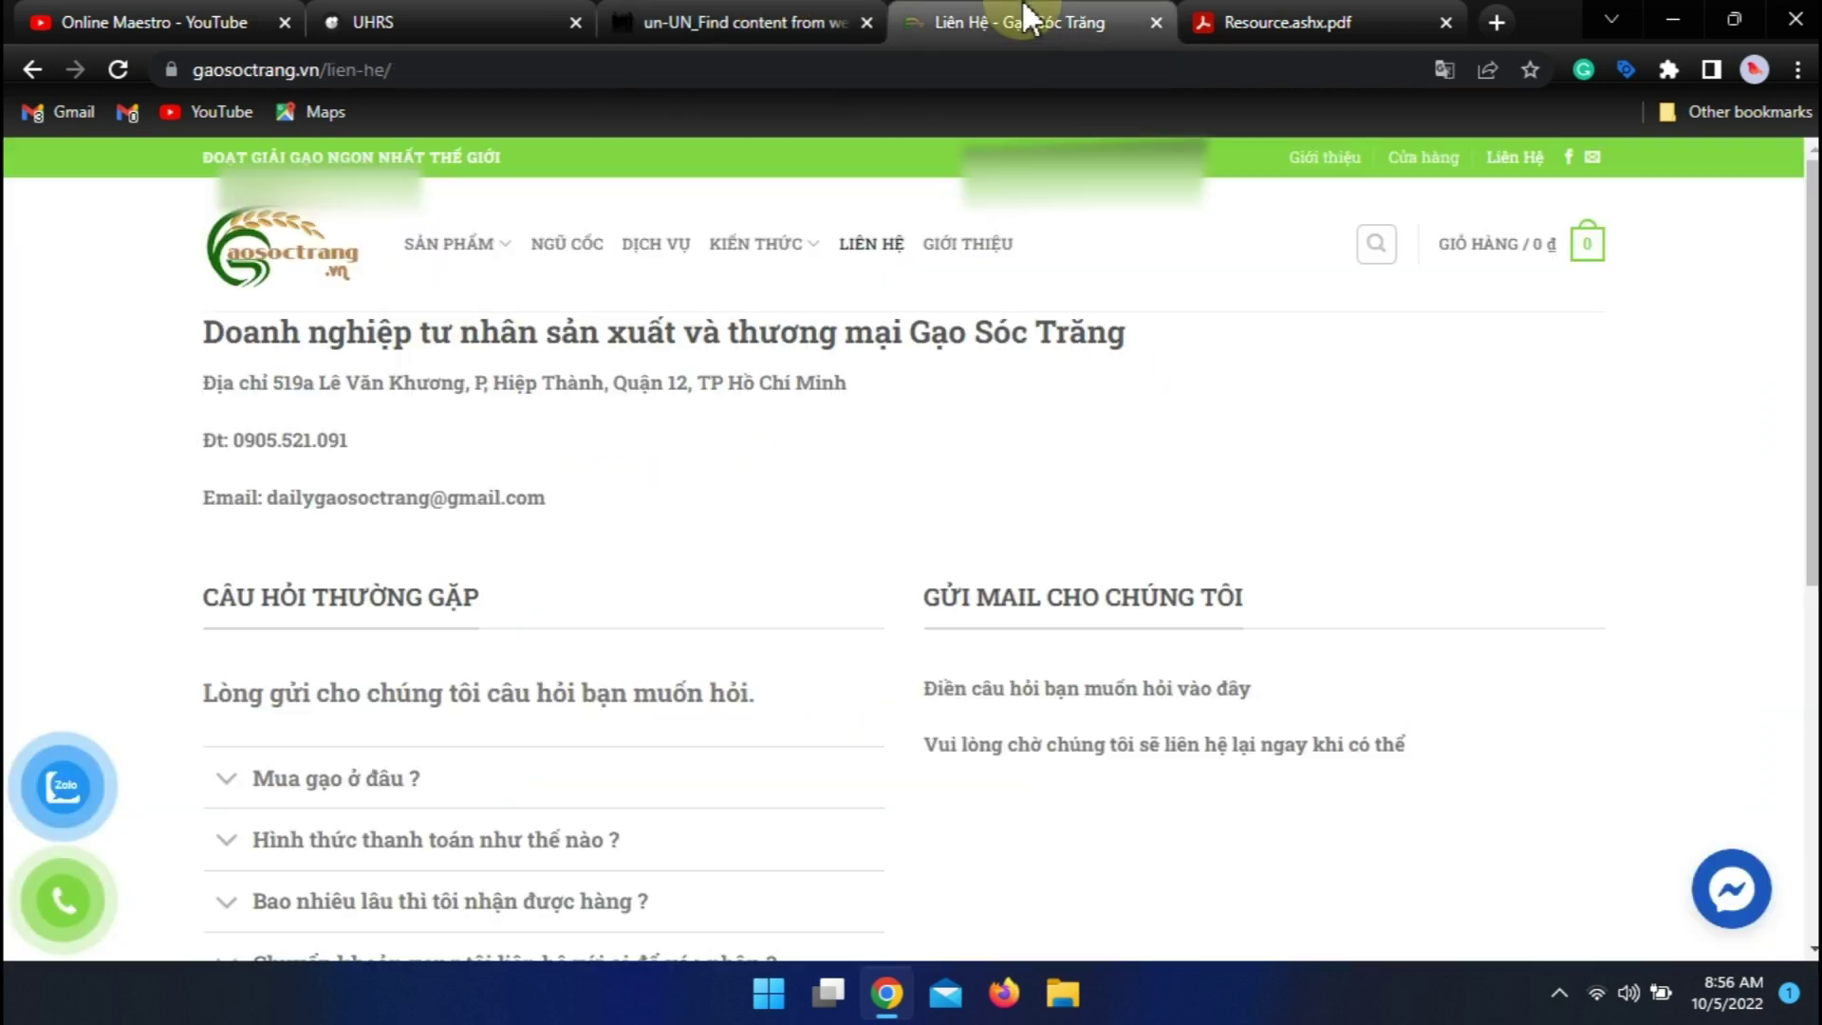
- Check the contact page's footer address against the task's address, and return to the gaosoctrang.vn homepage
{"action": "left_click", "coordinate": [780, 68]}
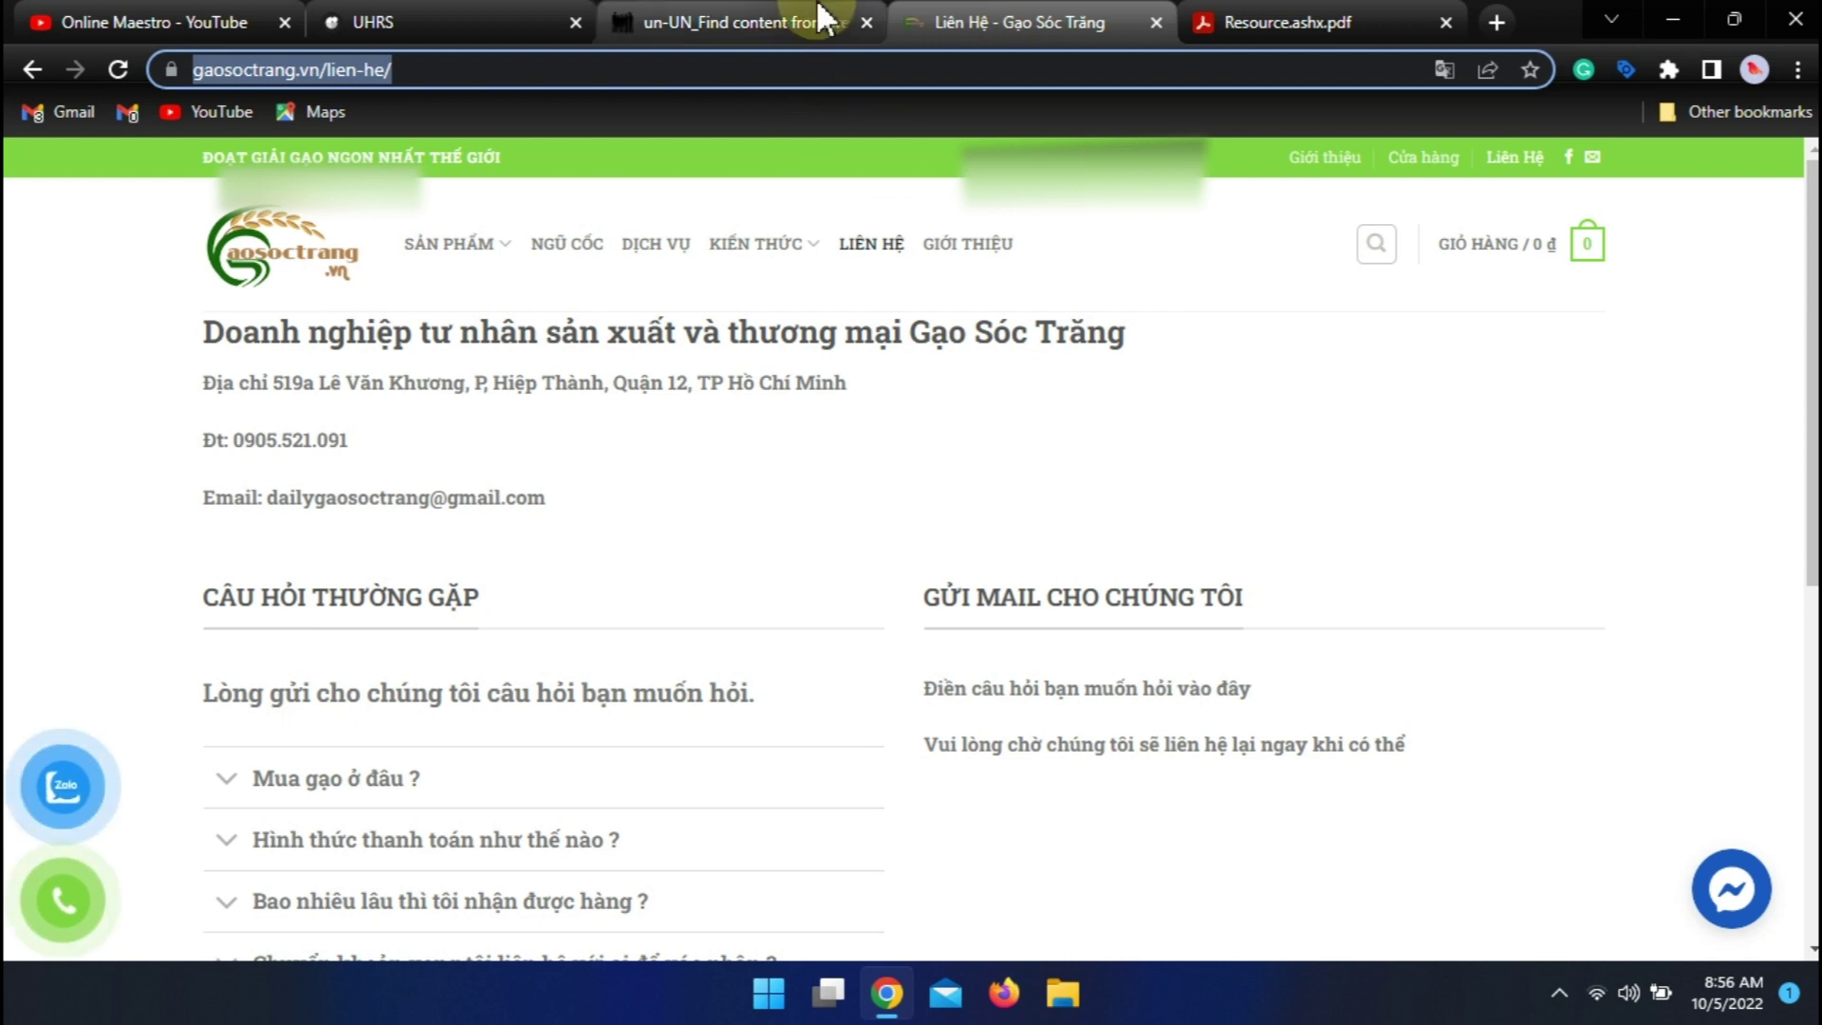
{"action": "left_click", "coordinate": [1390, 412]}
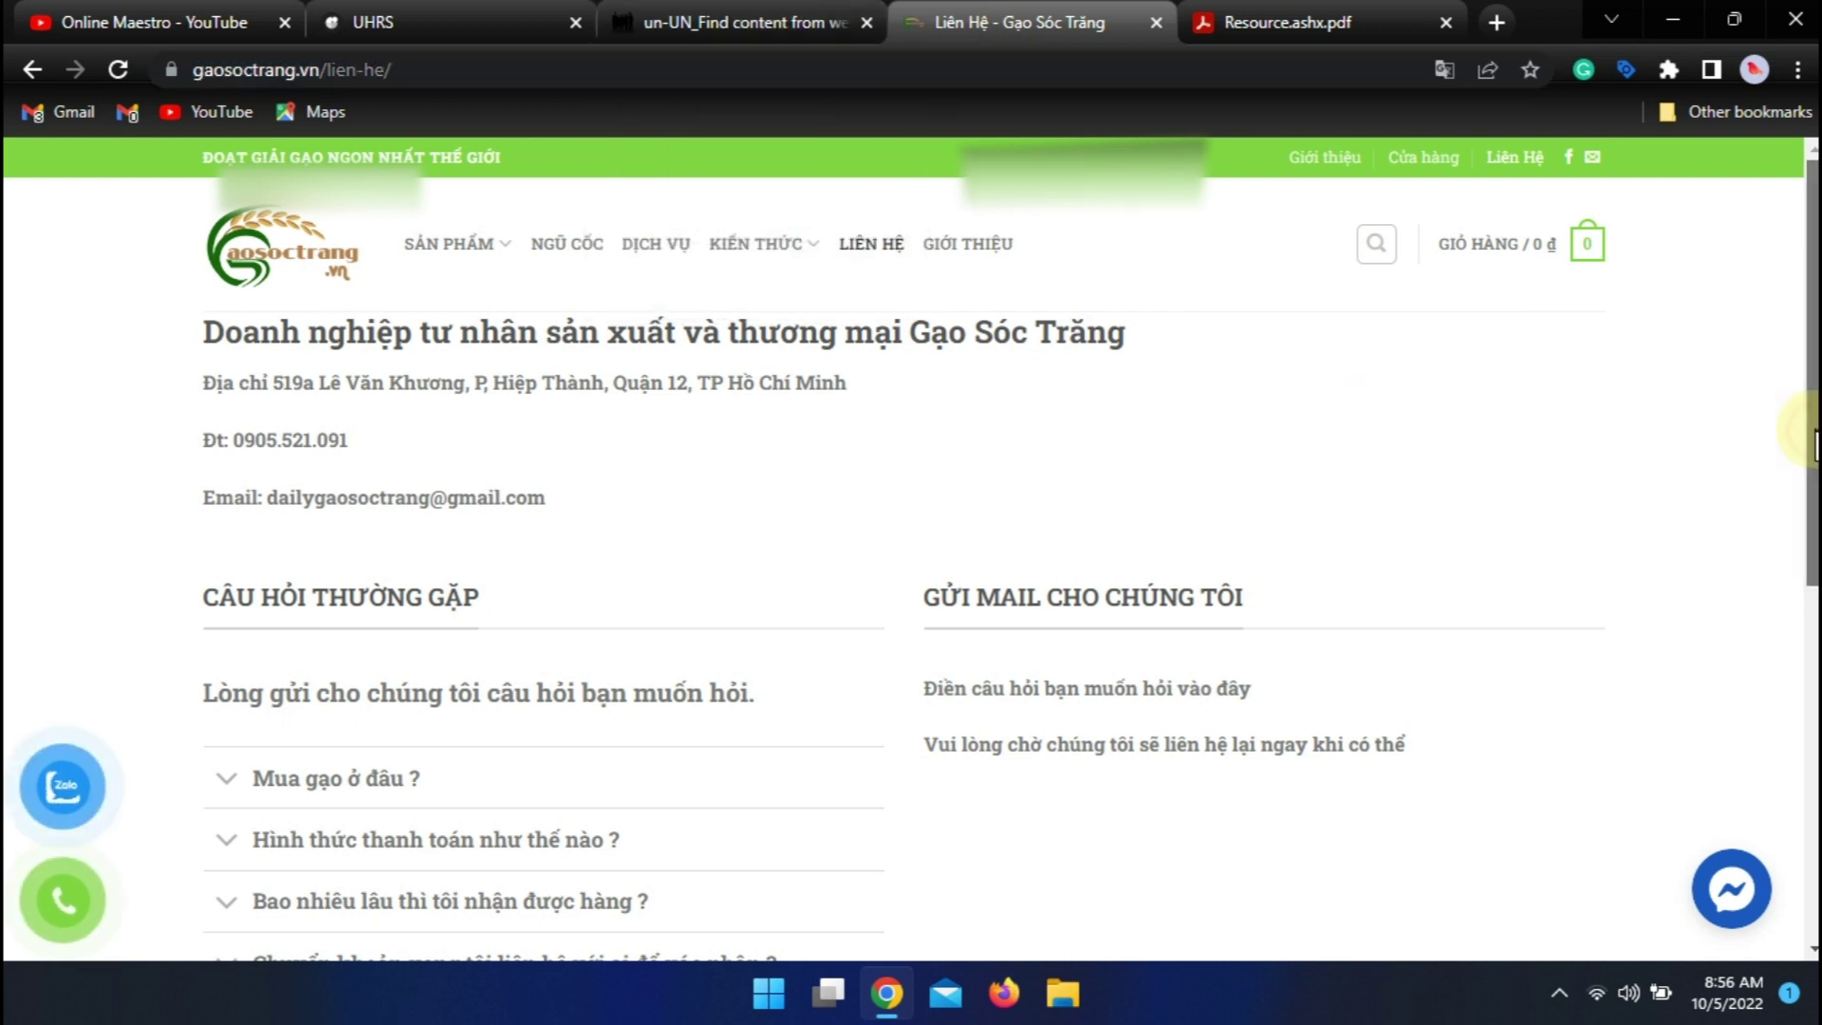
{"action": "scroll", "coordinate": [1390, 413], "scroll_direction": "down", "scroll_amount": 6}
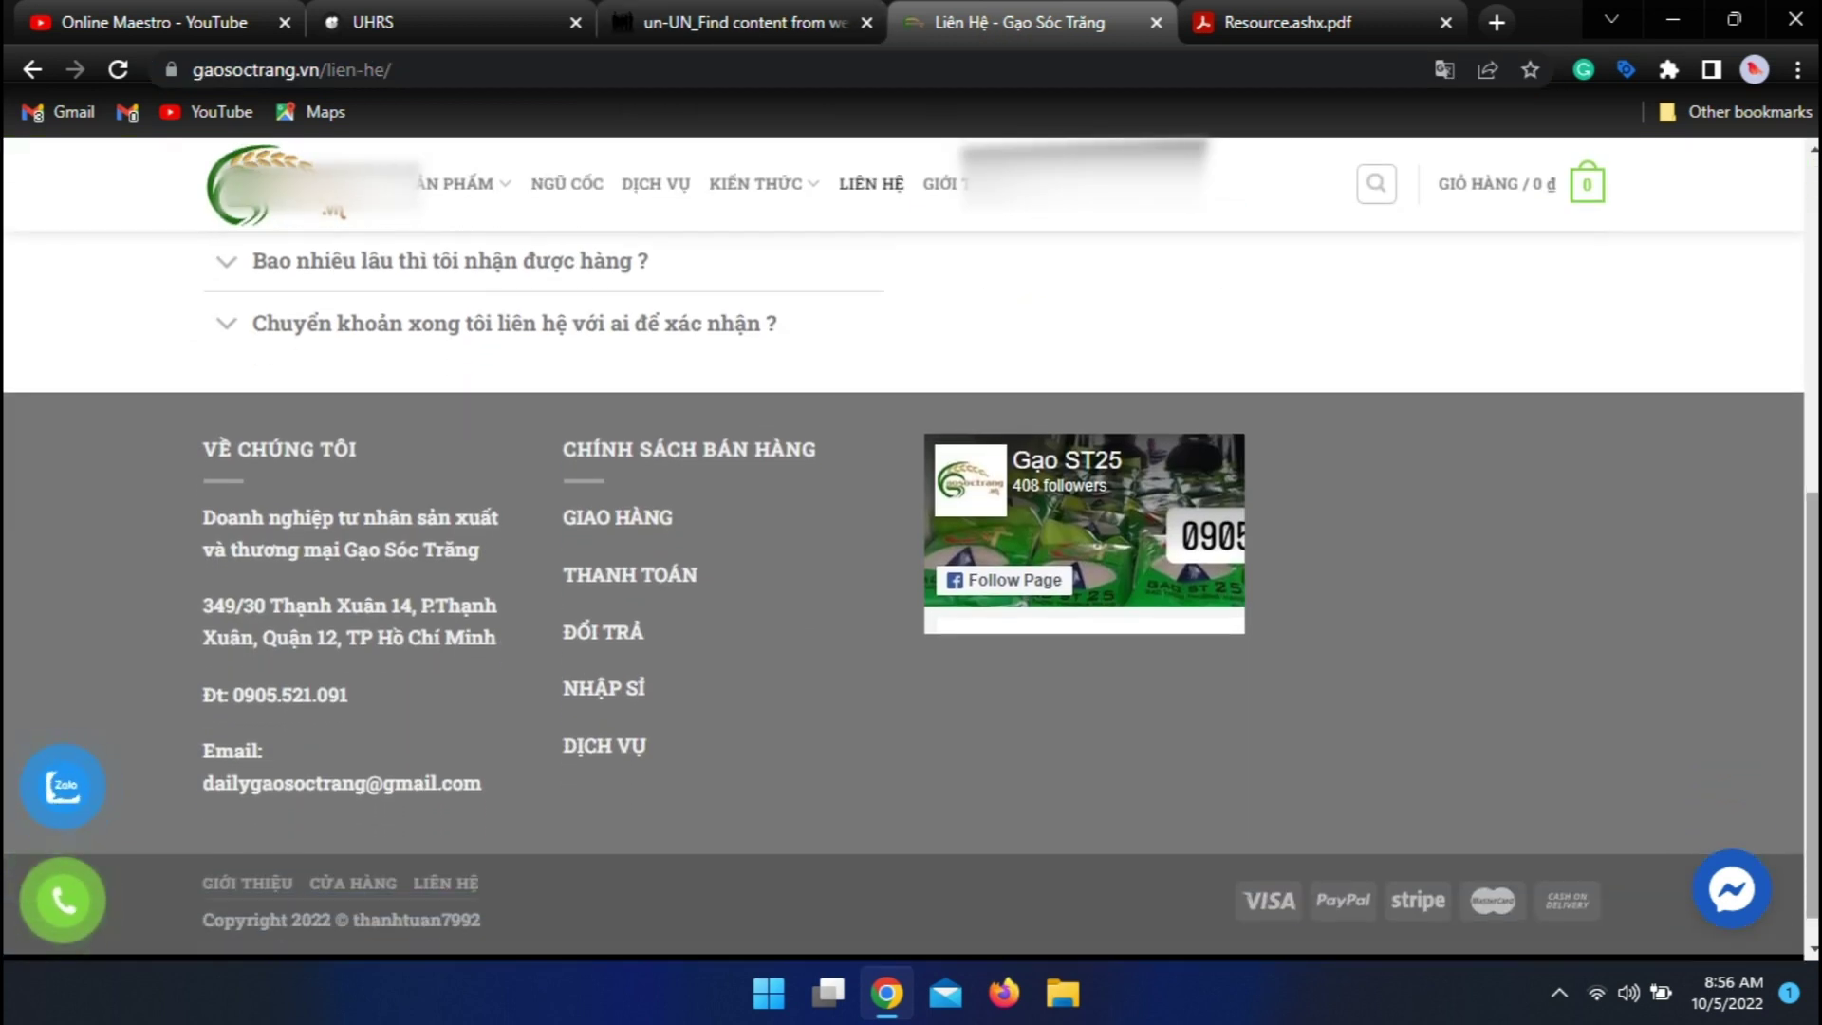
{"action": "left_click", "coordinate": [702, 19]}
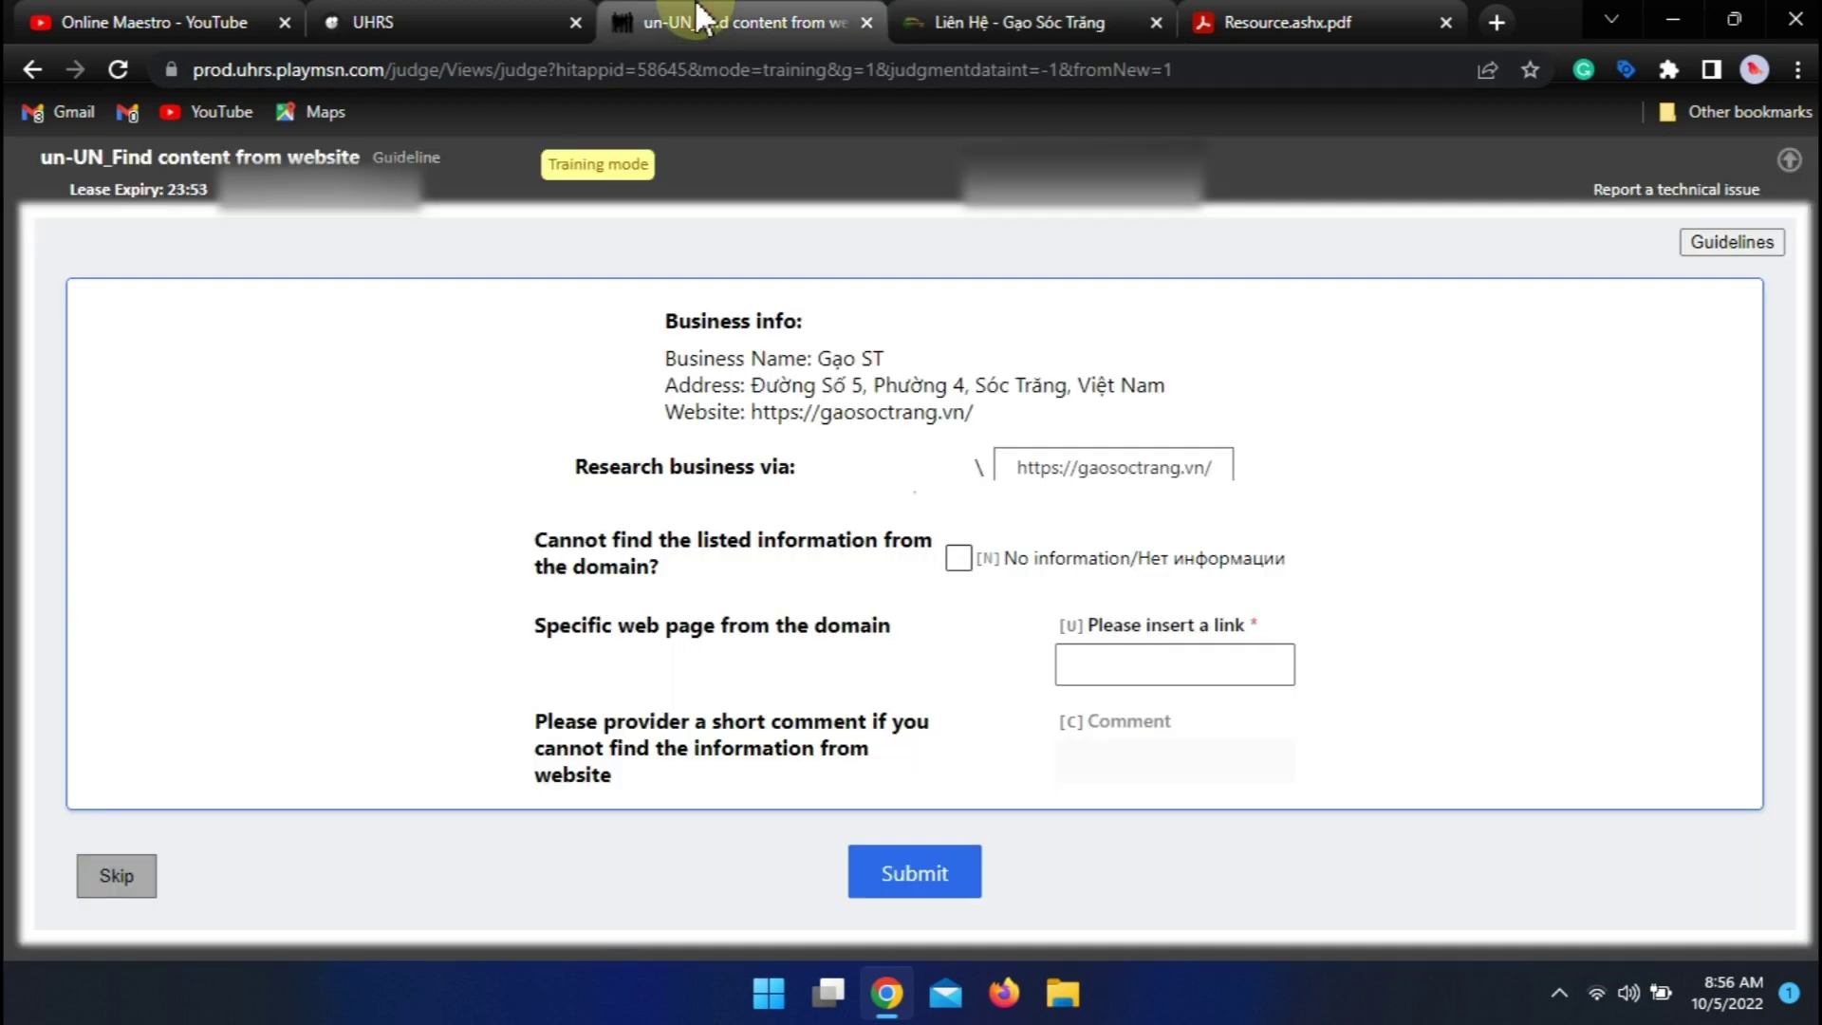
{"action": "left_click", "coordinate": [992, 21]}
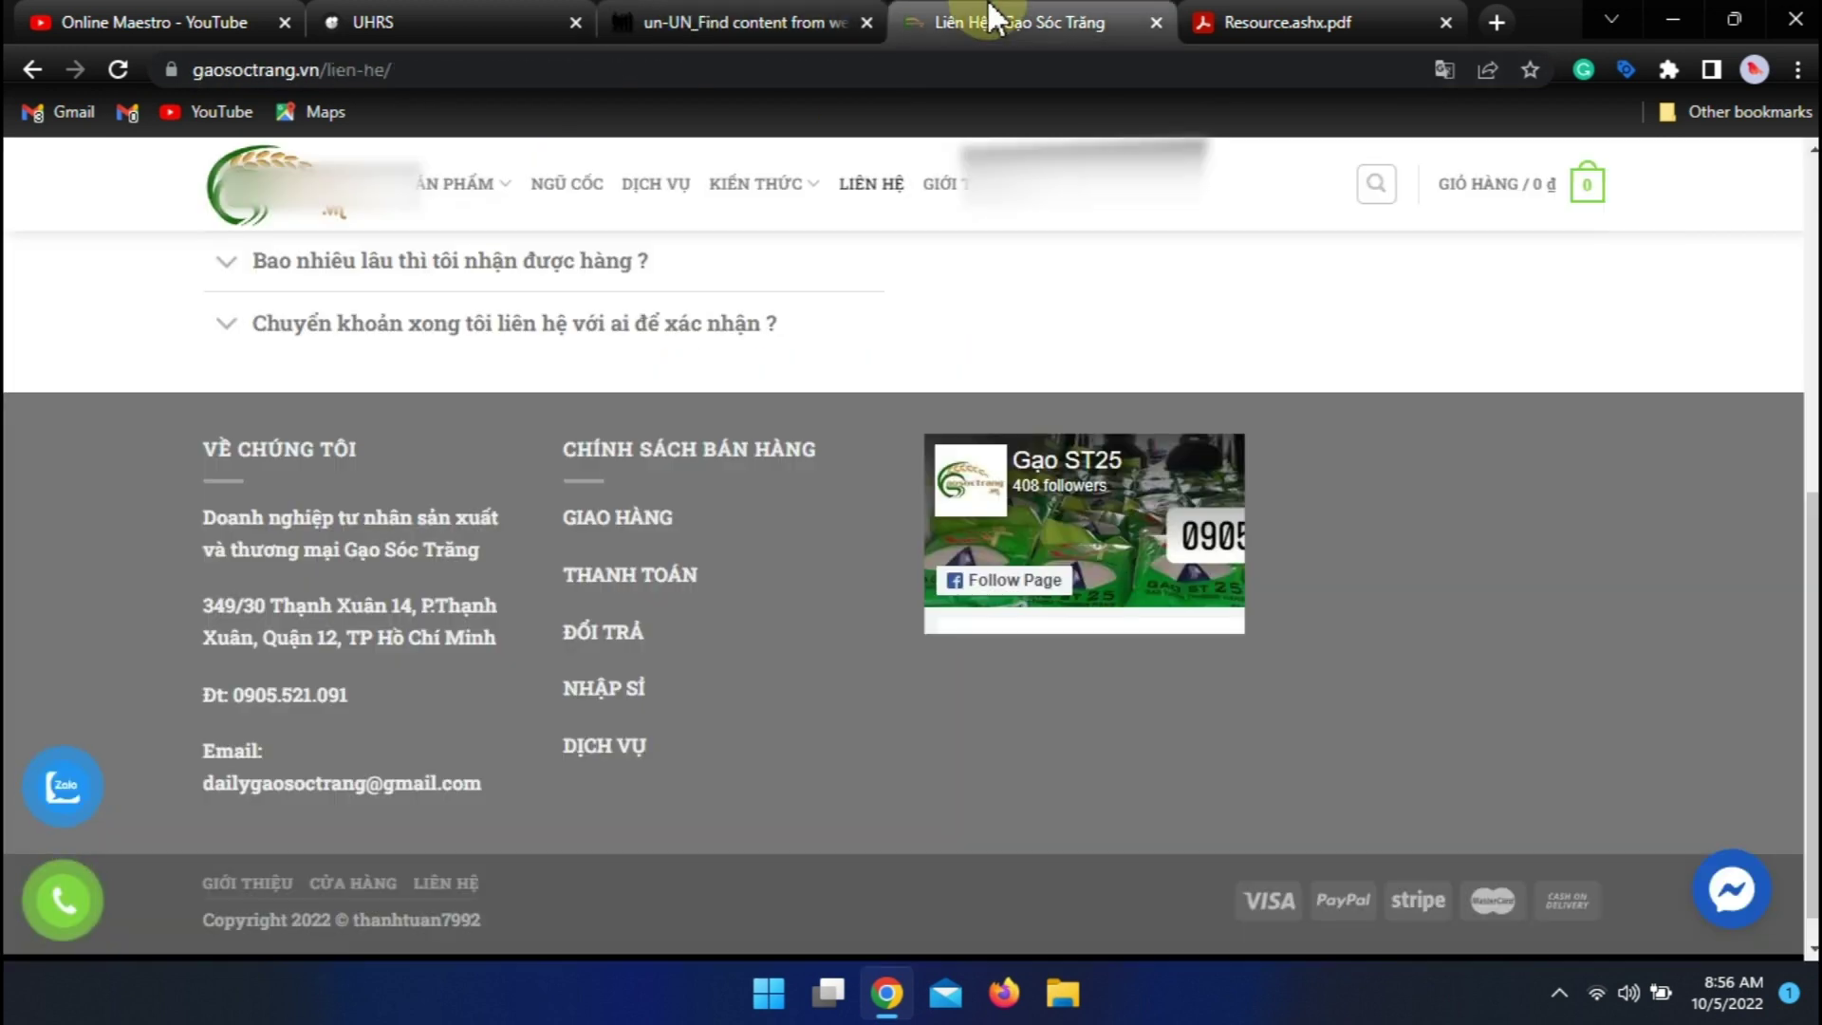
{"action": "left_click", "coordinate": [37, 65]}
{"action": "left_click", "coordinate": [329, 74]}
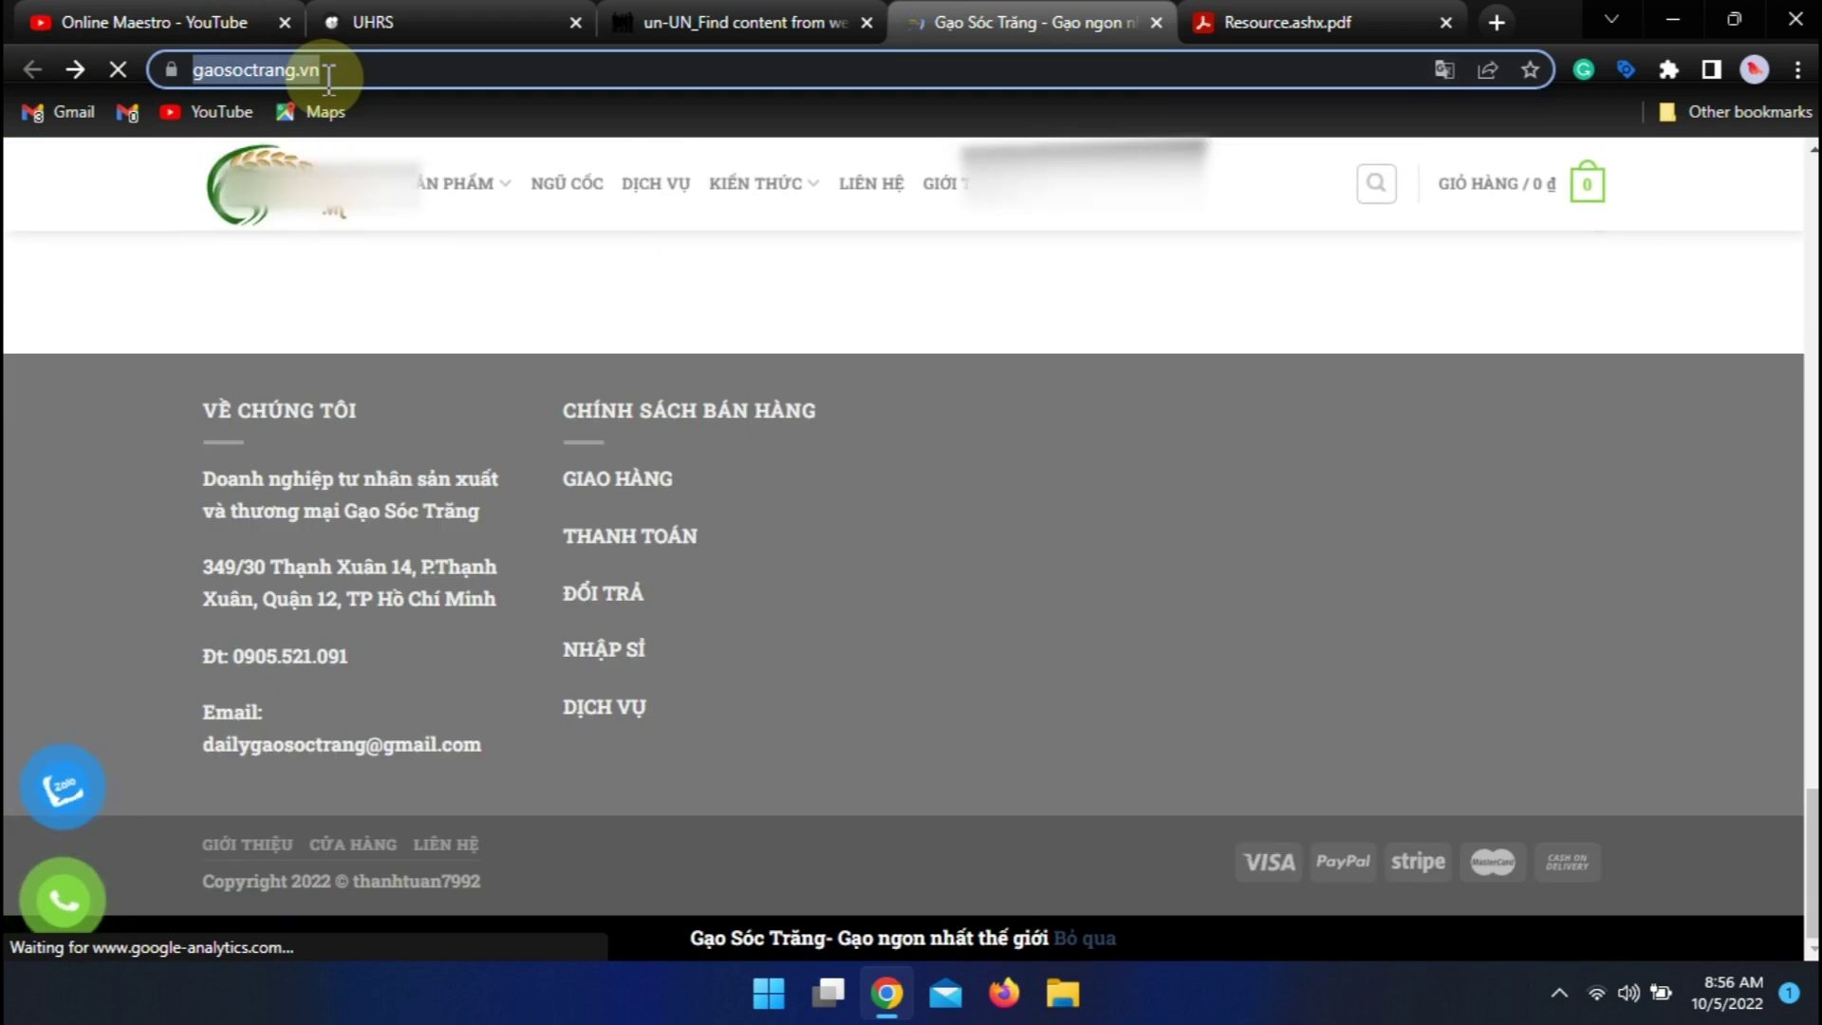
- Mark Gạo ST as No information with the comment "Wrong Address", submit the judgment, and acknowledge the feedback
{"action": "left_click", "coordinate": [756, 17]}
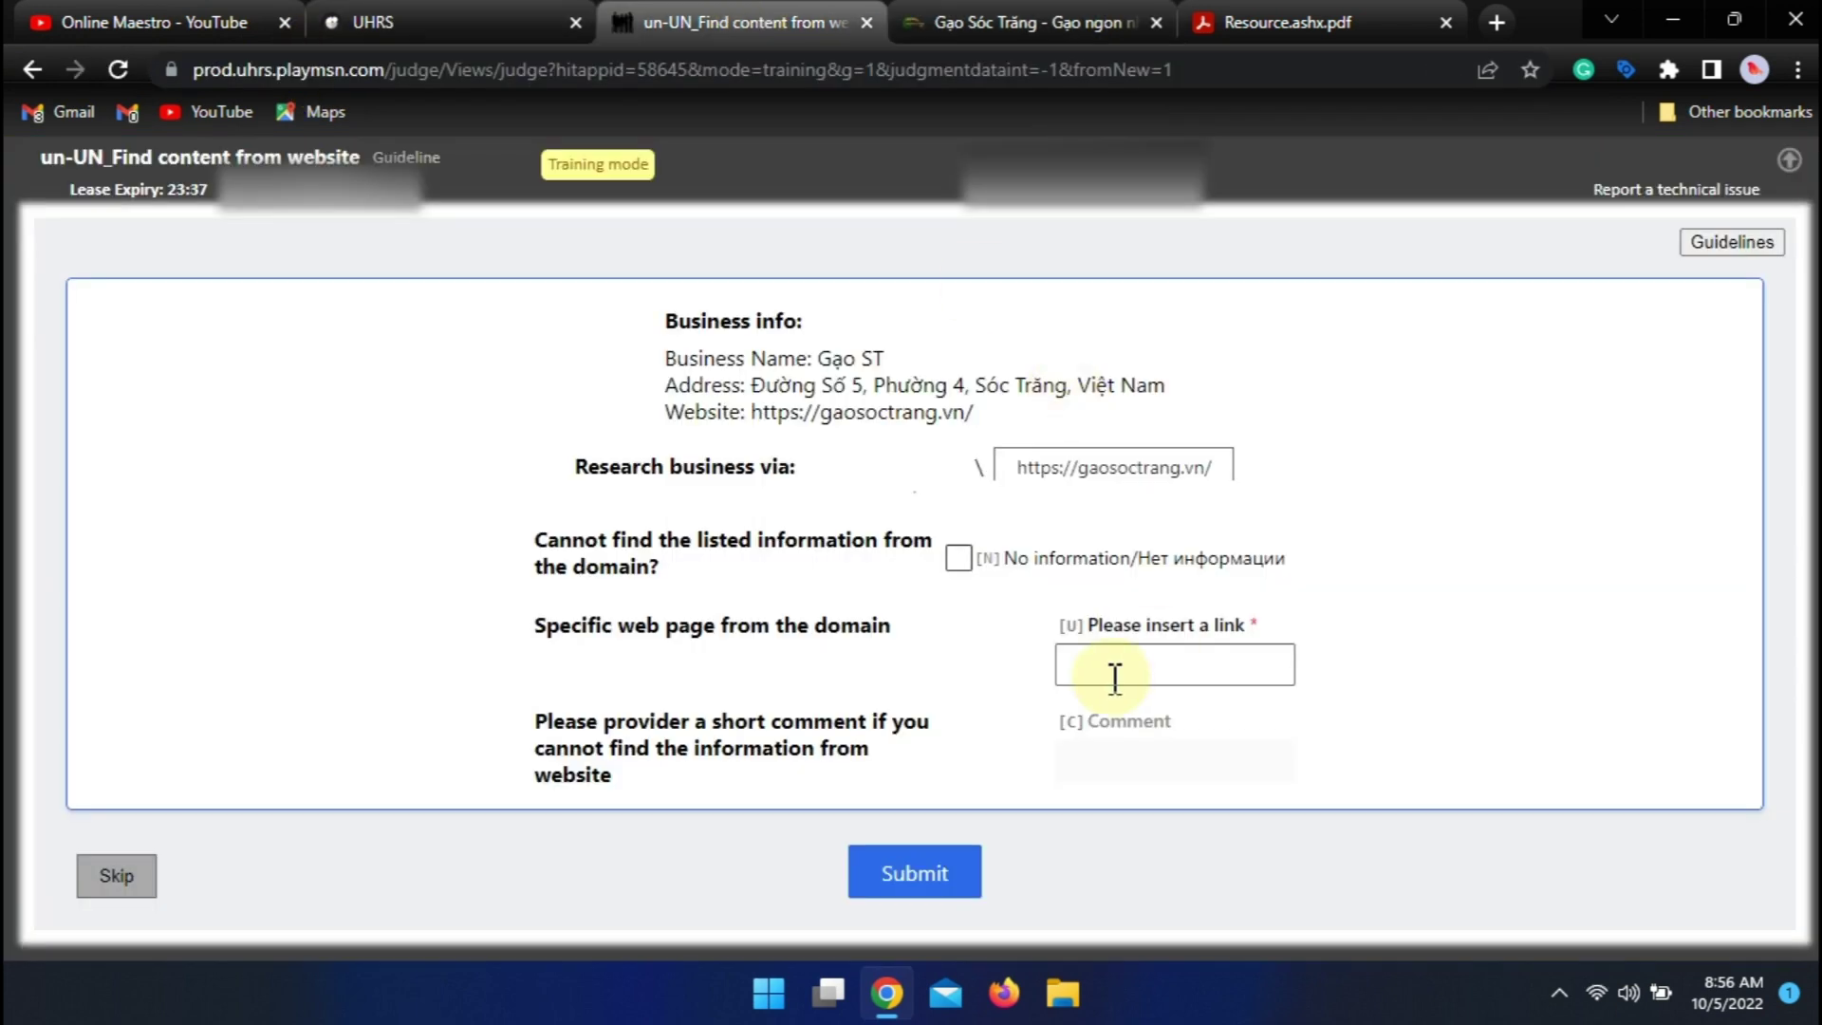
{"action": "left_click", "coordinate": [956, 561]}
{"action": "left_click", "coordinate": [1115, 765]}
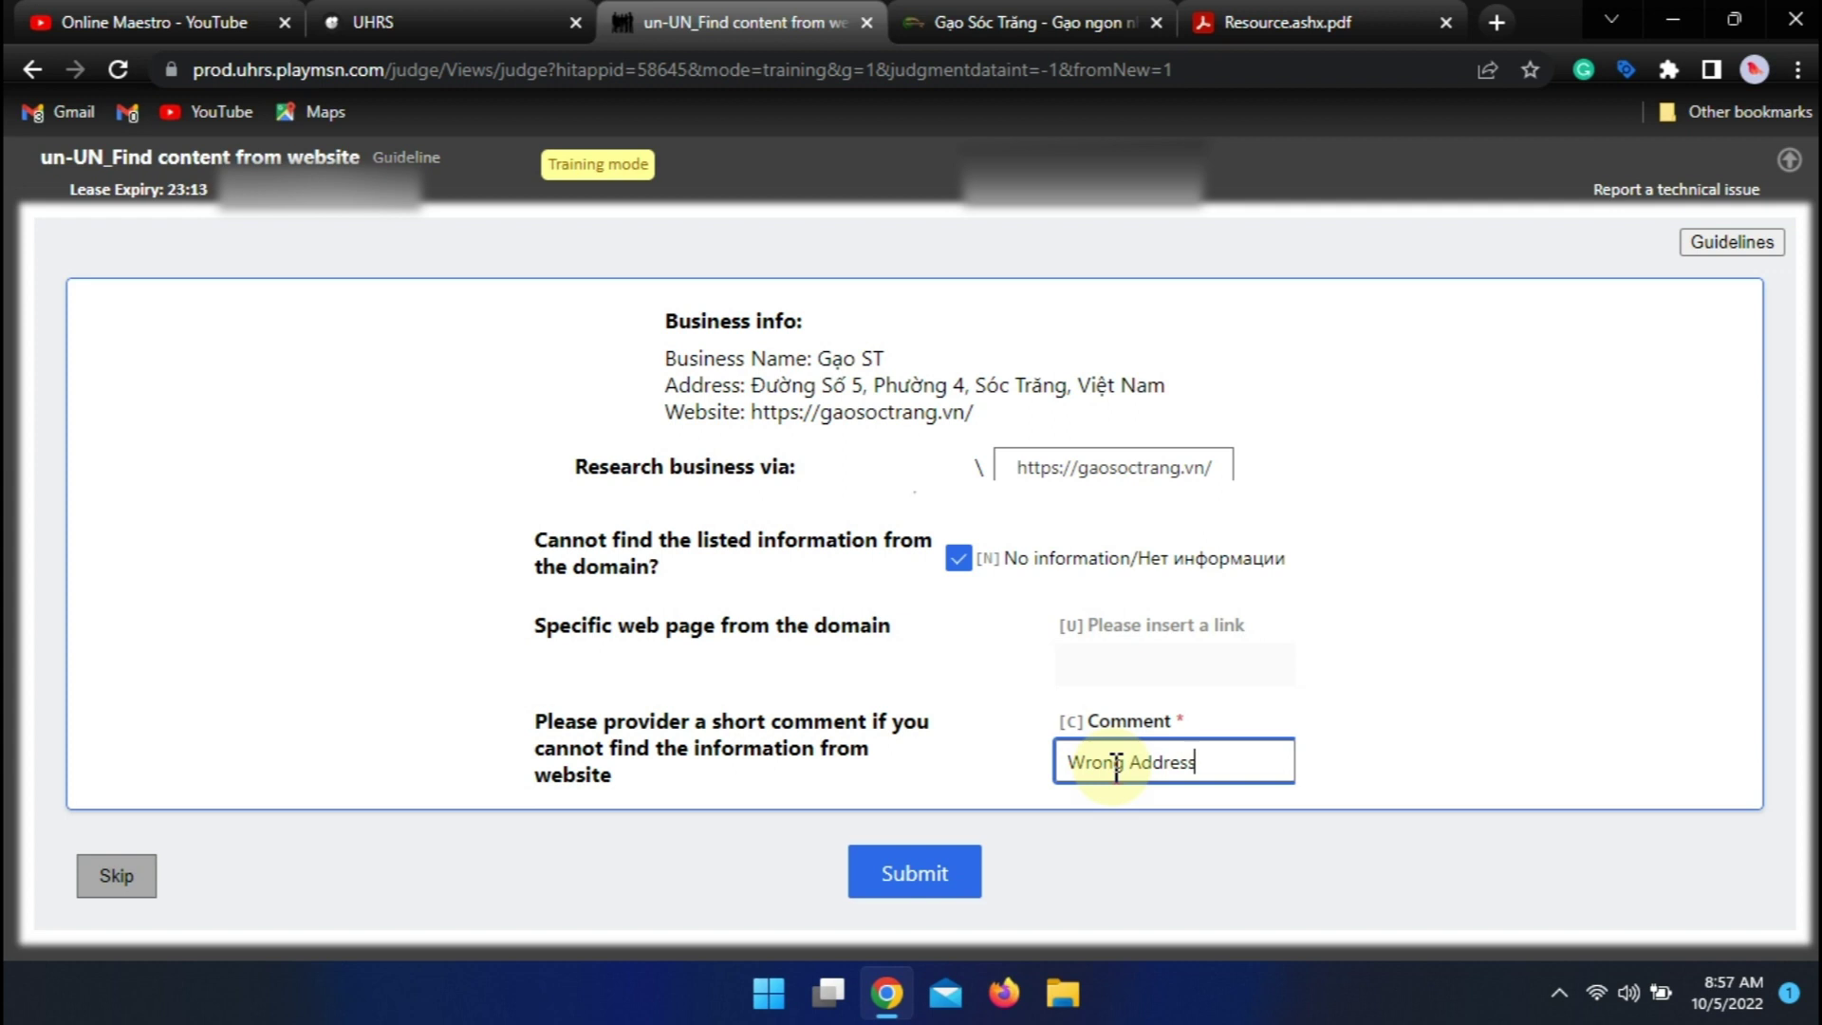
{"action": "left_click", "coordinate": [952, 863]}
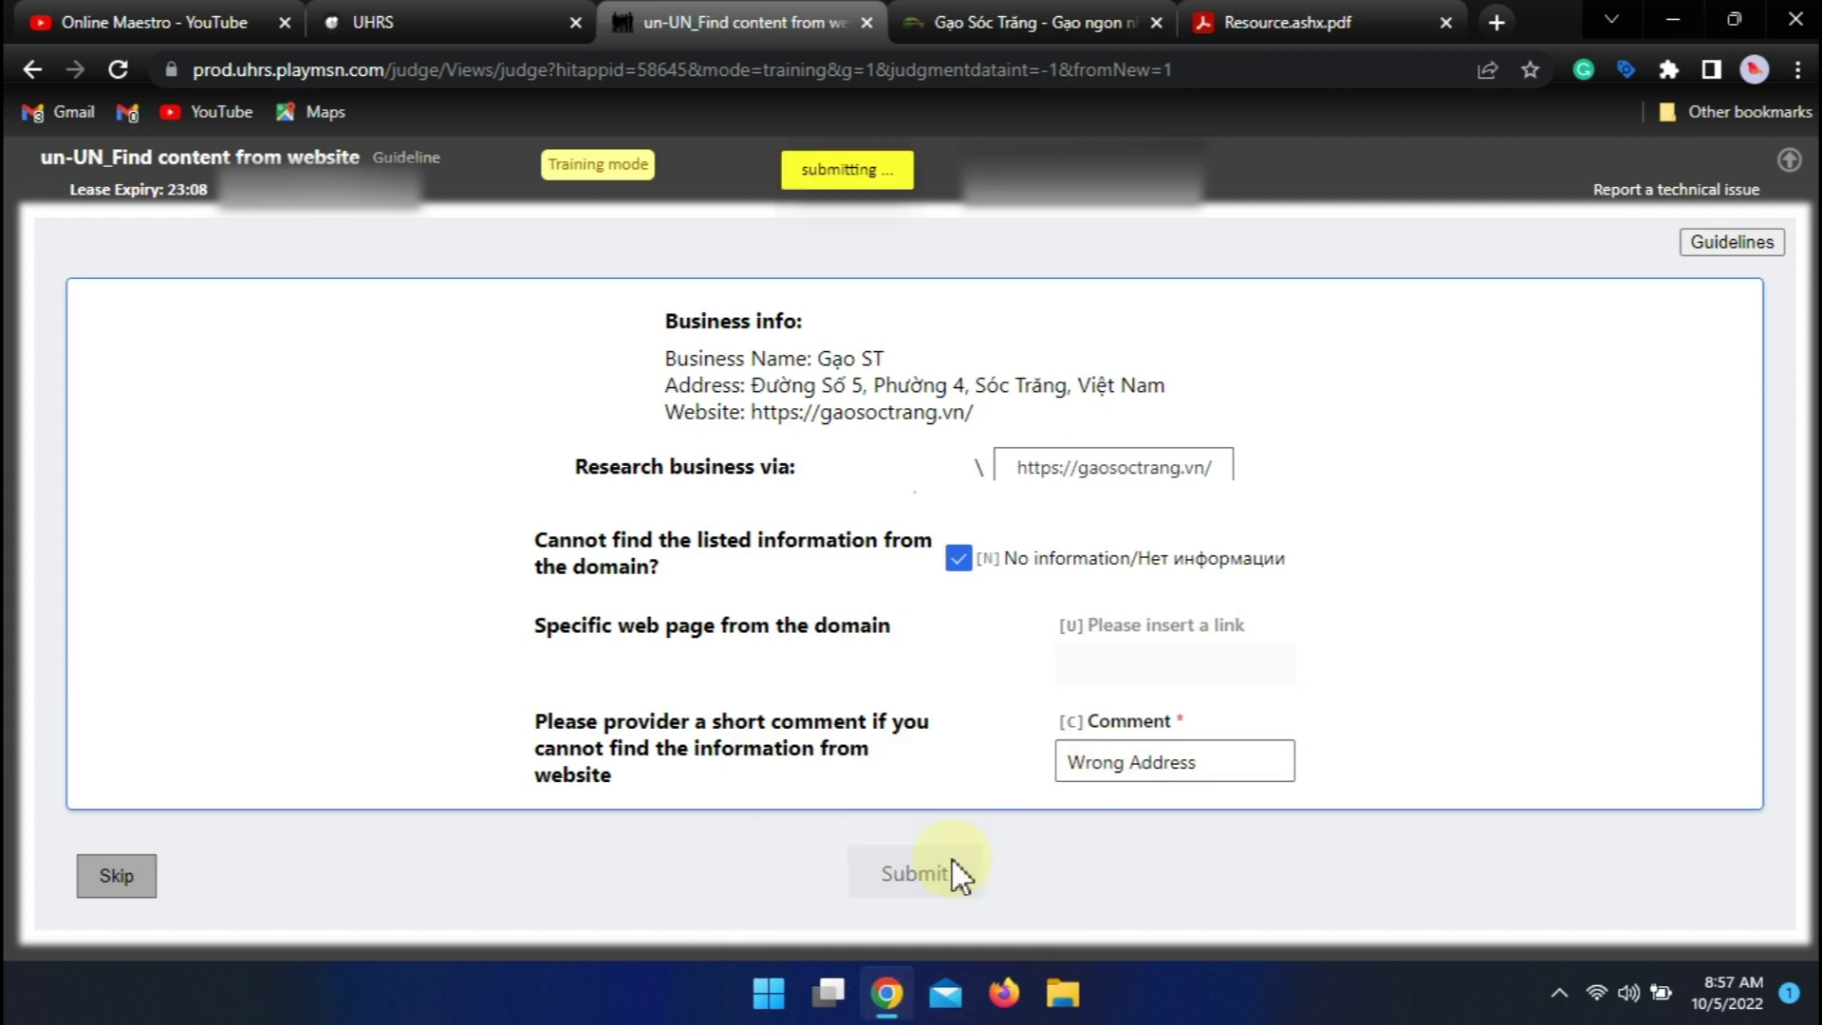
{"action": "left_click", "coordinate": [1625, 767]}
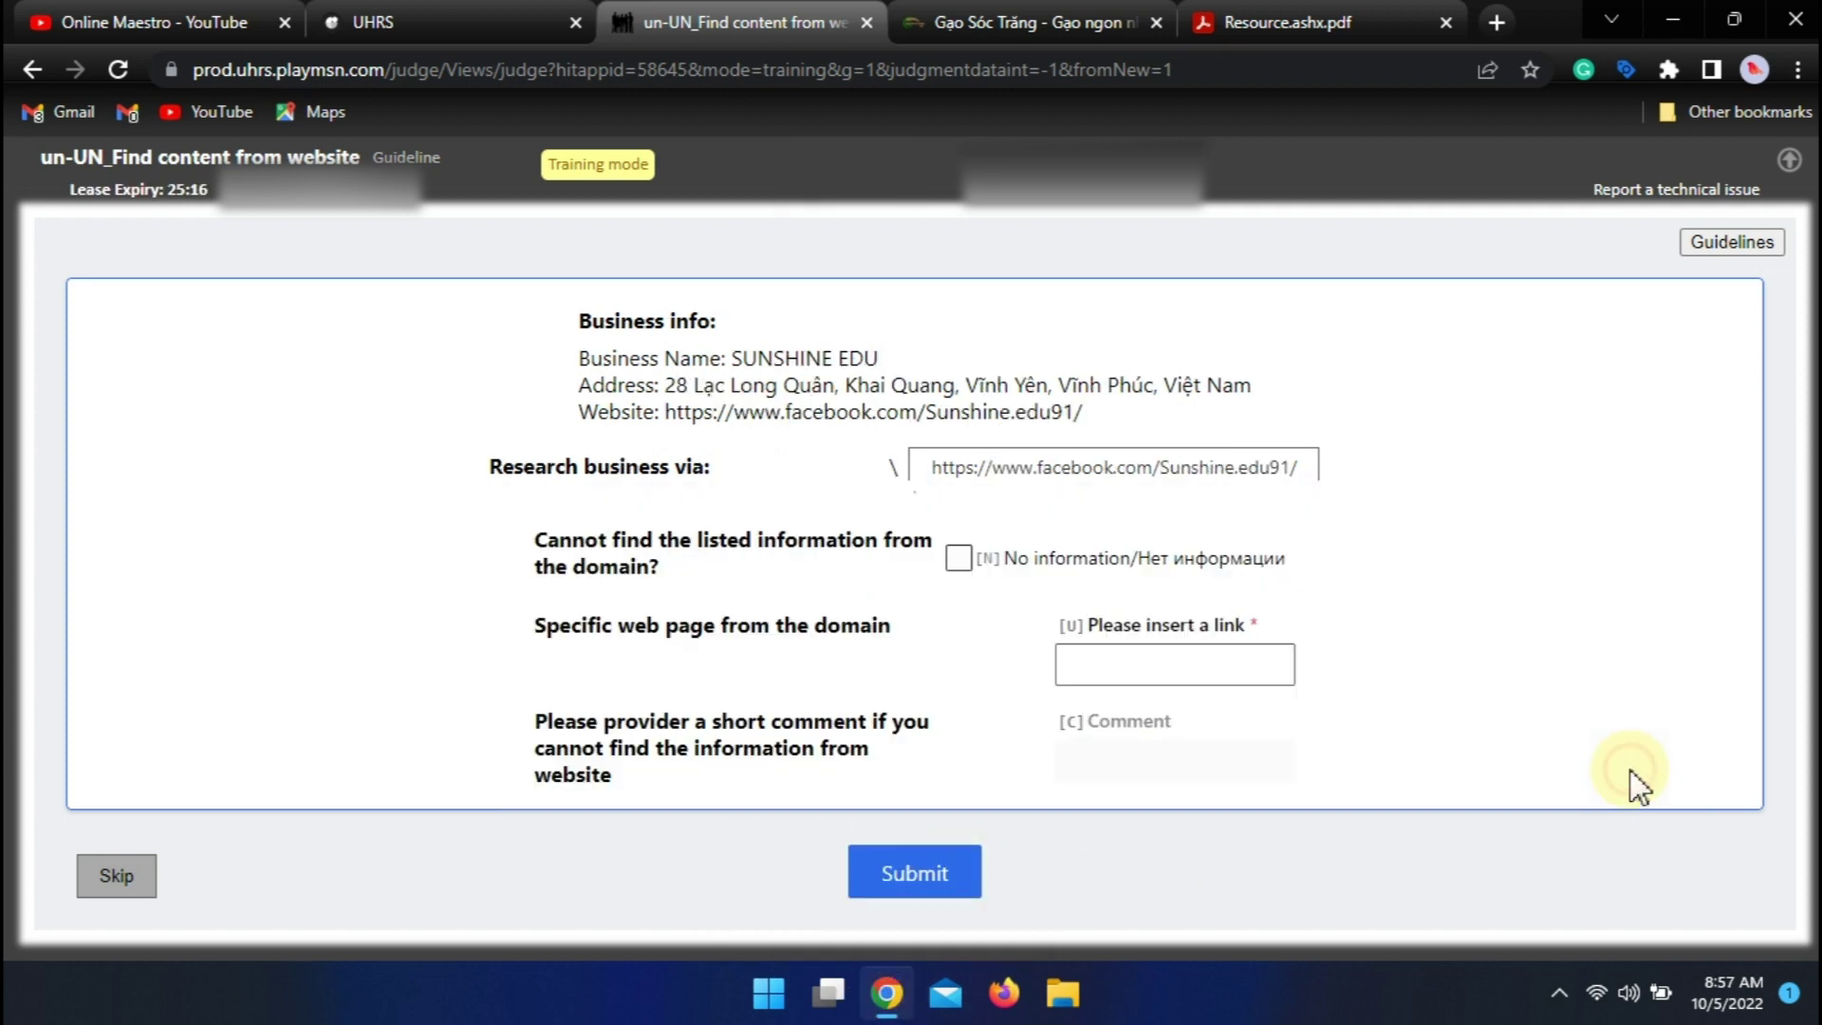
- Open SUNSHINE EDU's listed Facebook page, close the gaosoctrang.vn page, and look through the Facebook page for the listed address
{"action": "left_click", "coordinate": [1016, 475]}
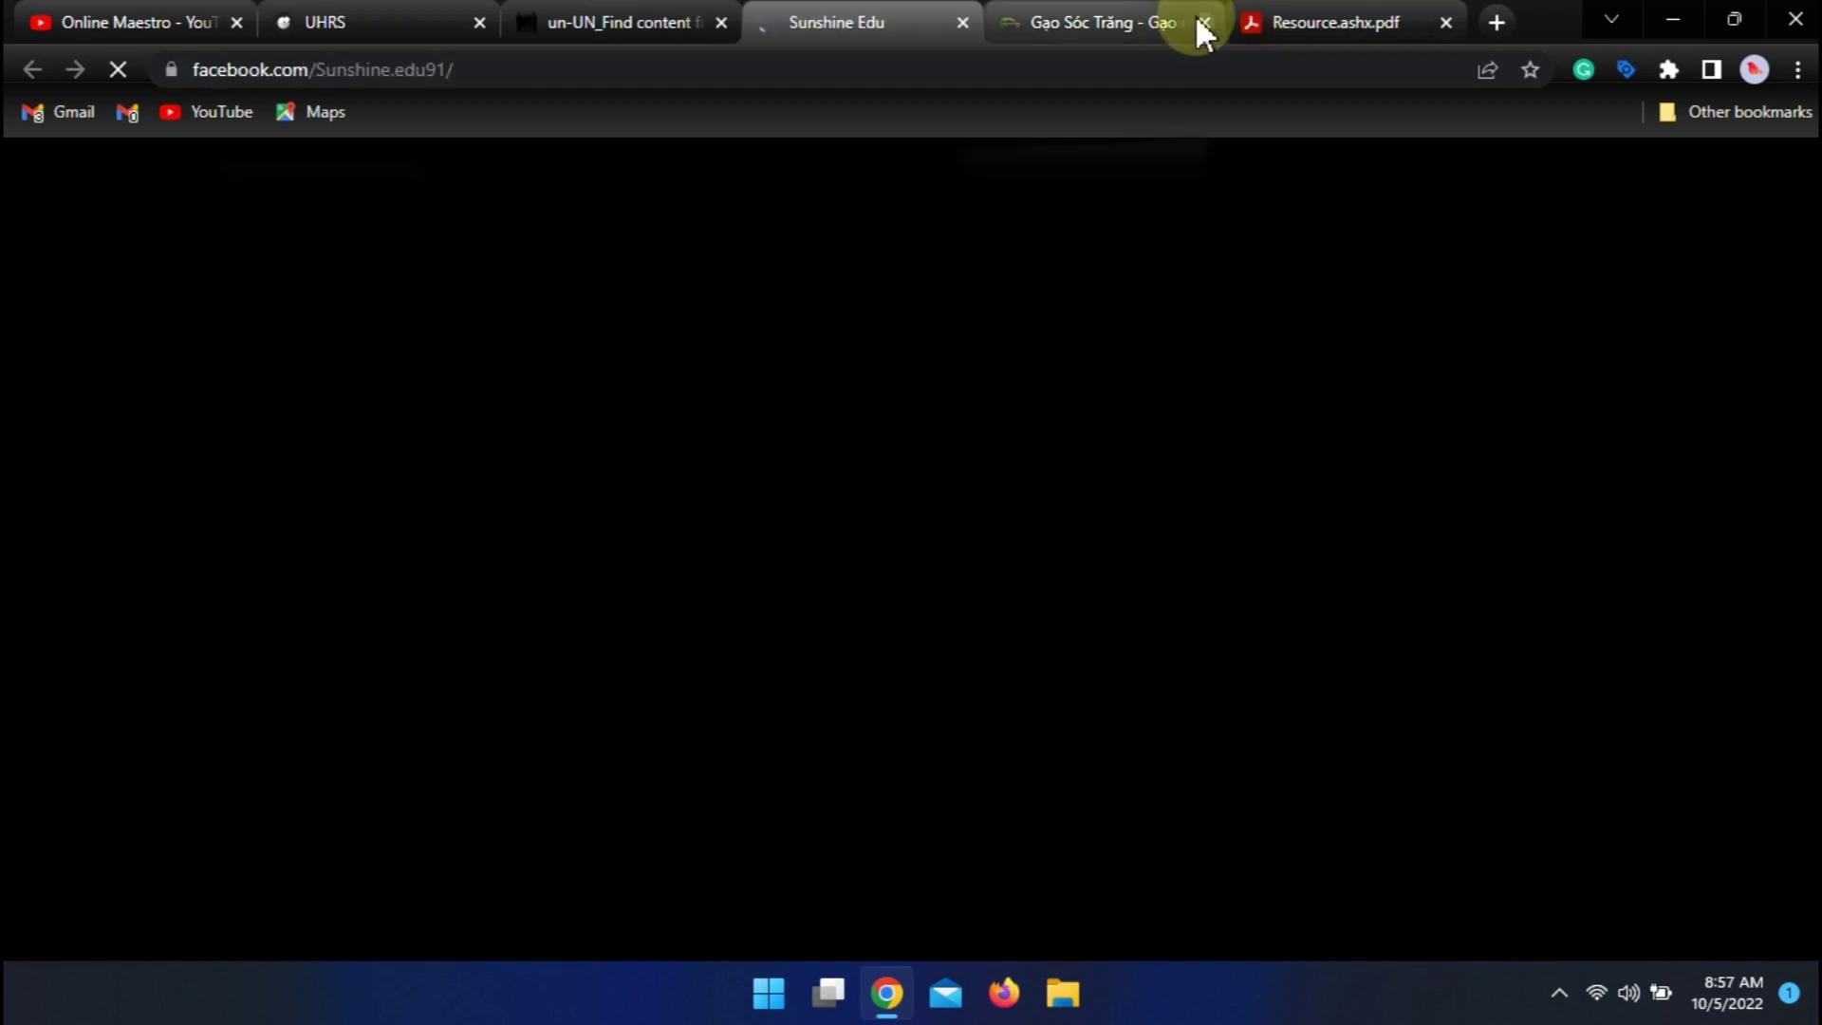
{"action": "left_click", "coordinate": [1197, 19]}
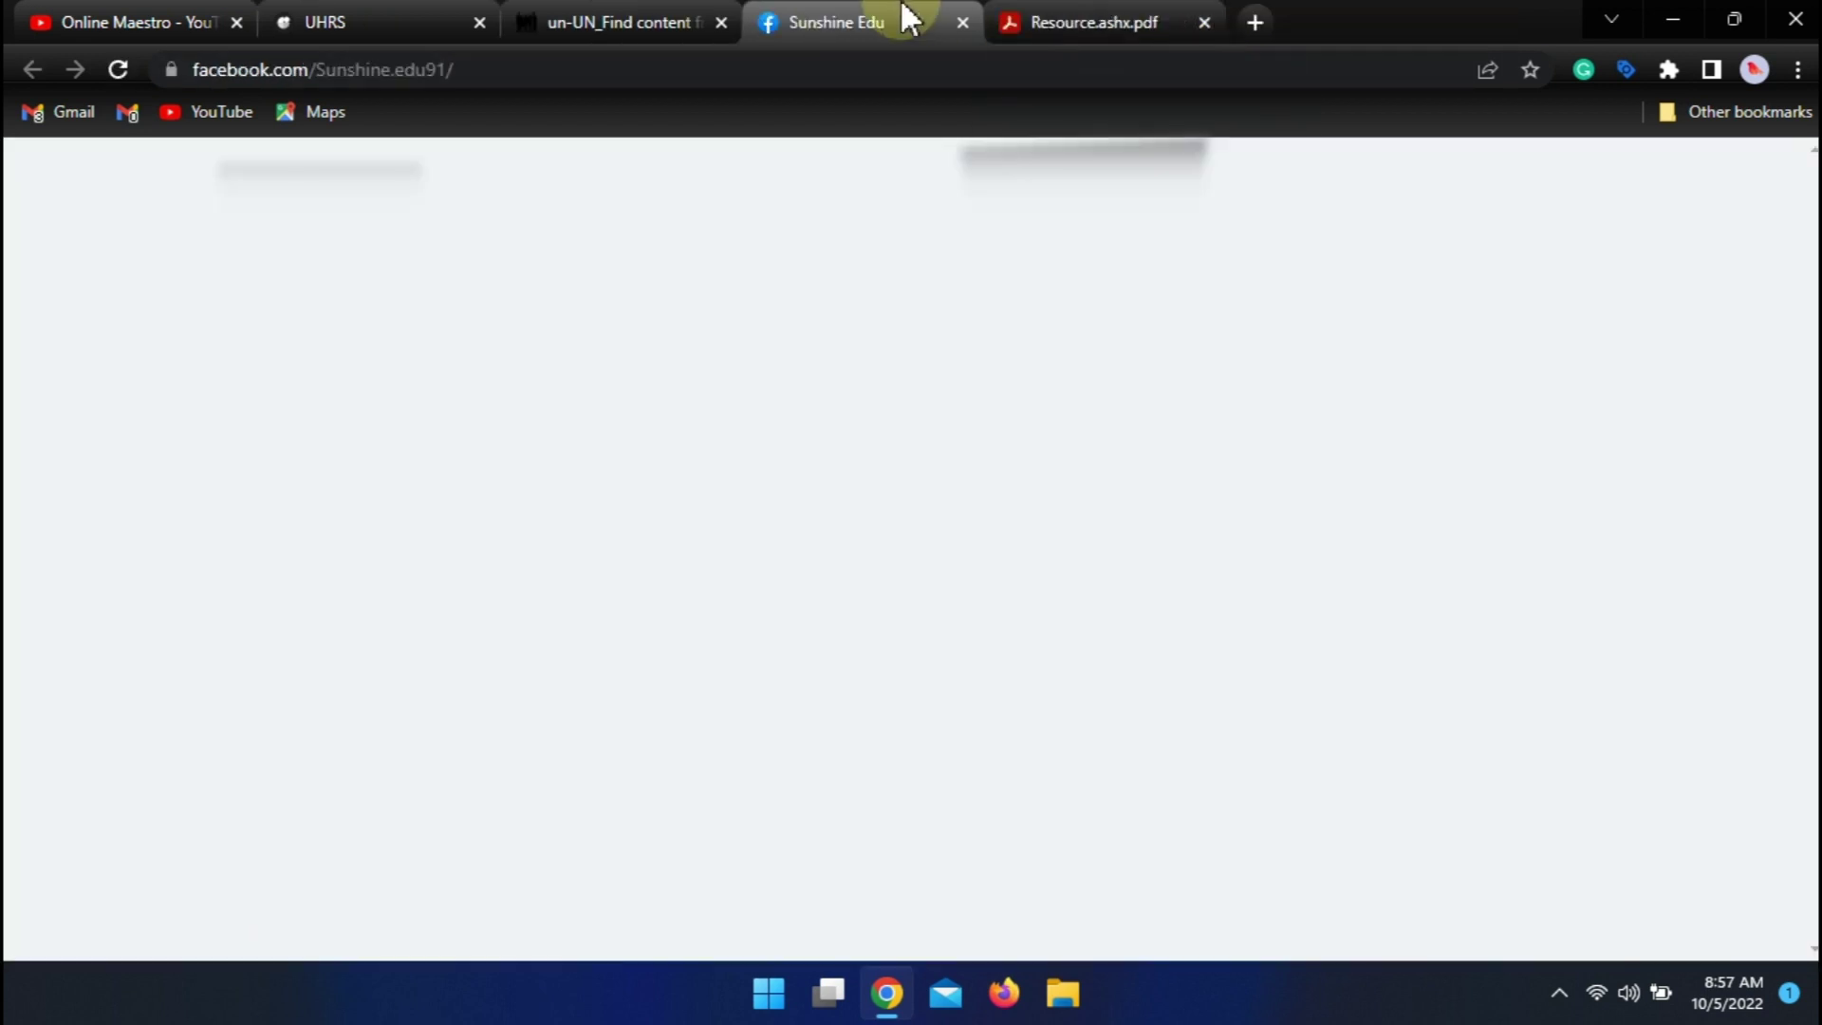
{"action": "scroll", "coordinate": [1319, 474], "scroll_direction": "down", "scroll_amount": 5}
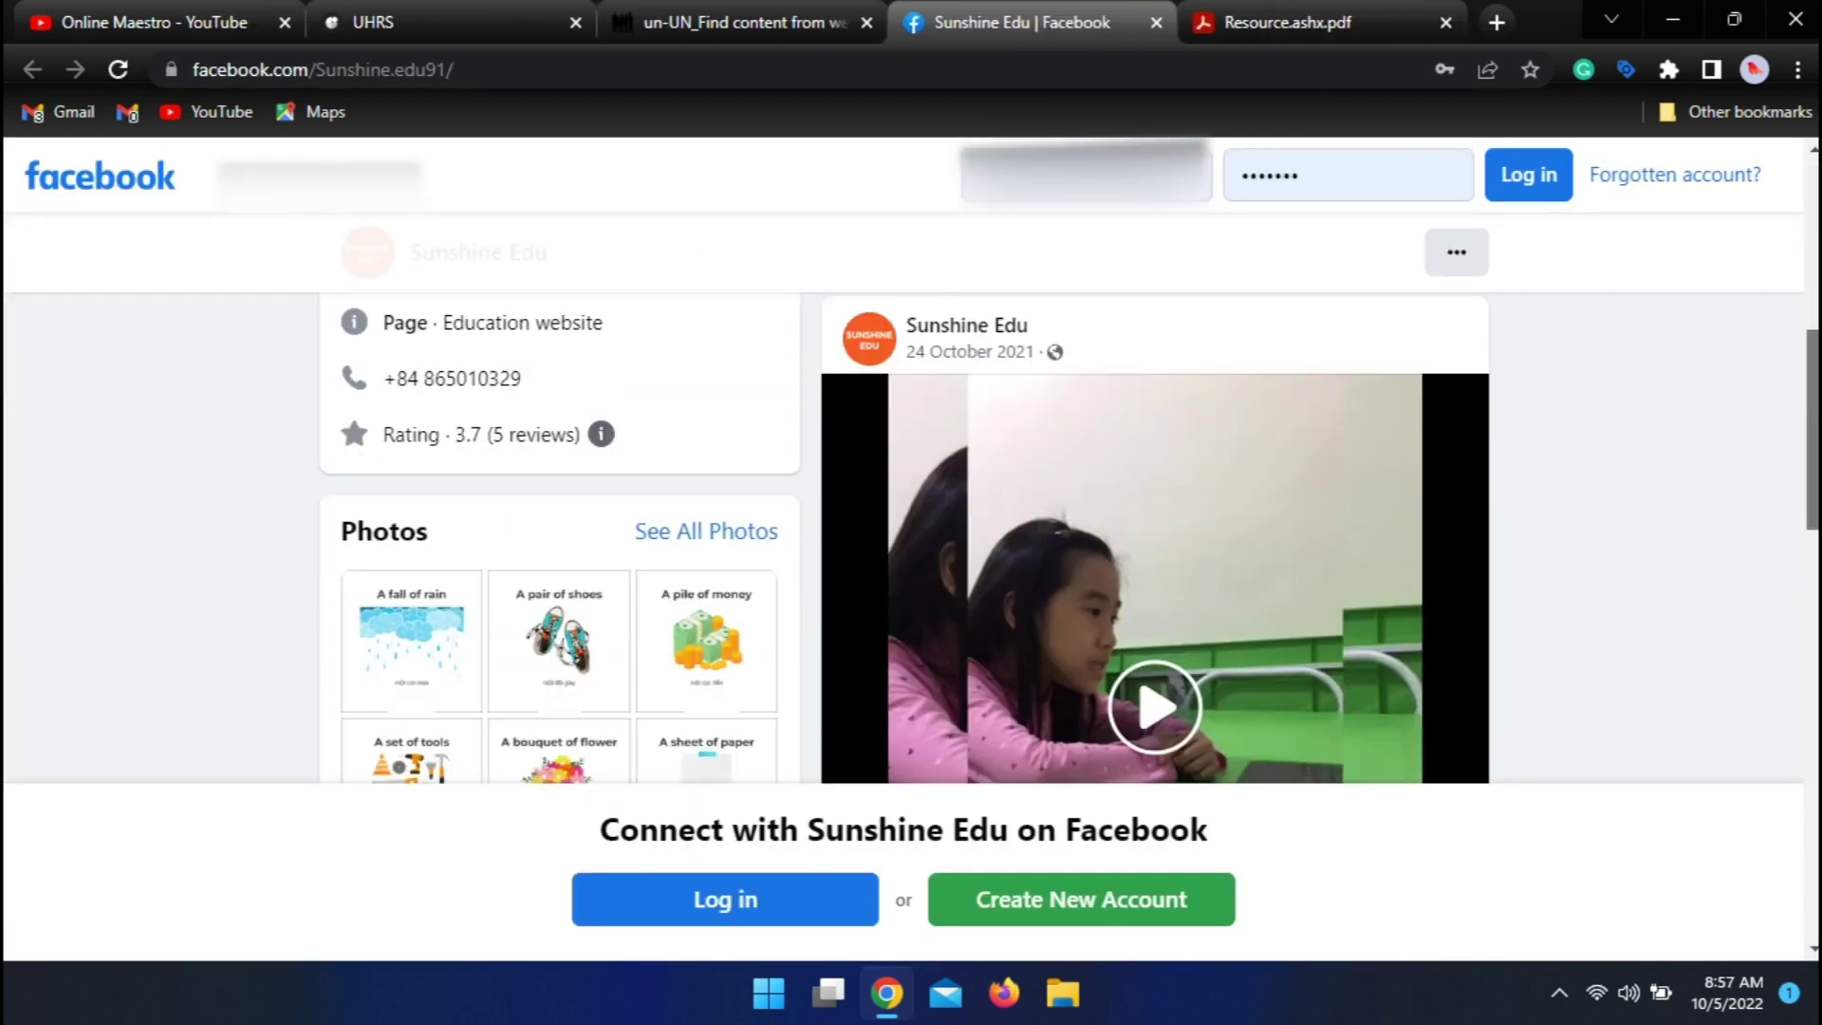
{"action": "scroll", "coordinate": [1068, 538], "scroll_direction": "down", "scroll_amount": 2}
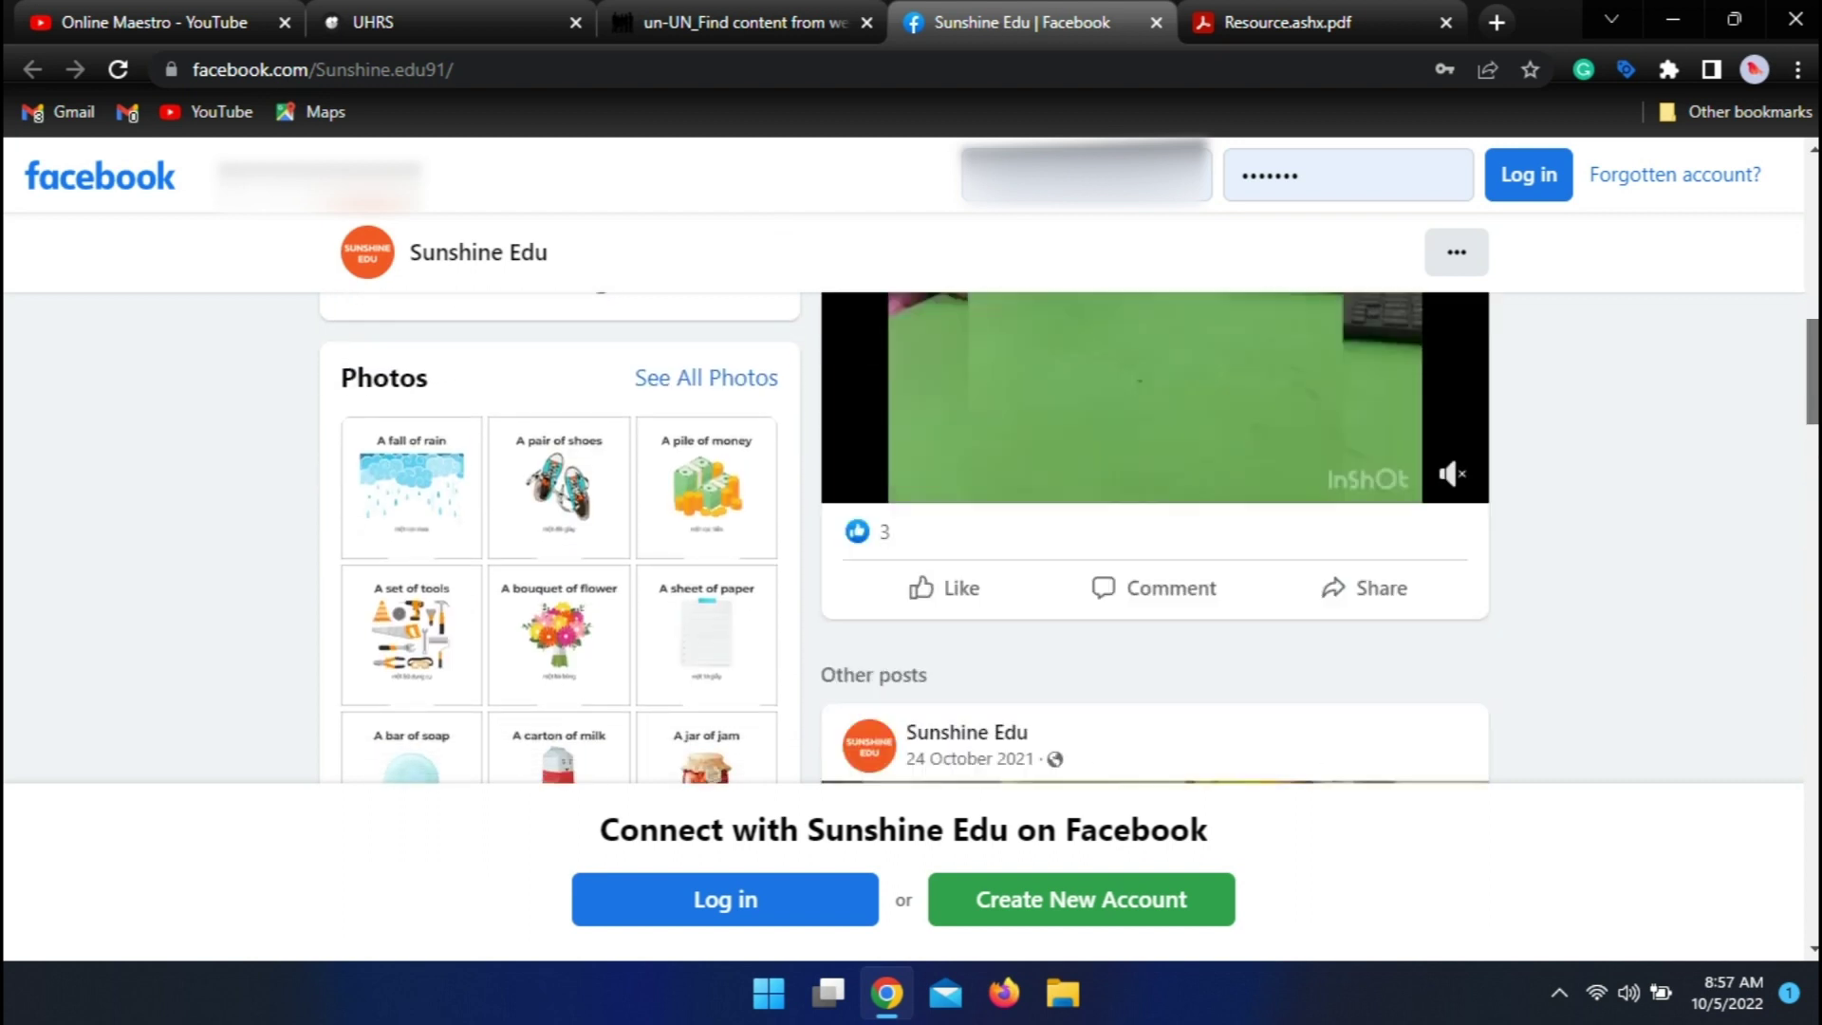
{"action": "scroll", "coordinate": [1155, 538], "scroll_direction": "down", "scroll_amount": 5}
{"action": "scroll", "coordinate": [1607, 842], "scroll_direction": "down", "scroll_amount": 5}
- Close the Facebook page, mark SUNSHINE EDU as No information with the comment "No Information", and submit the judgment
{"action": "key", "text": "ctrl+w"}
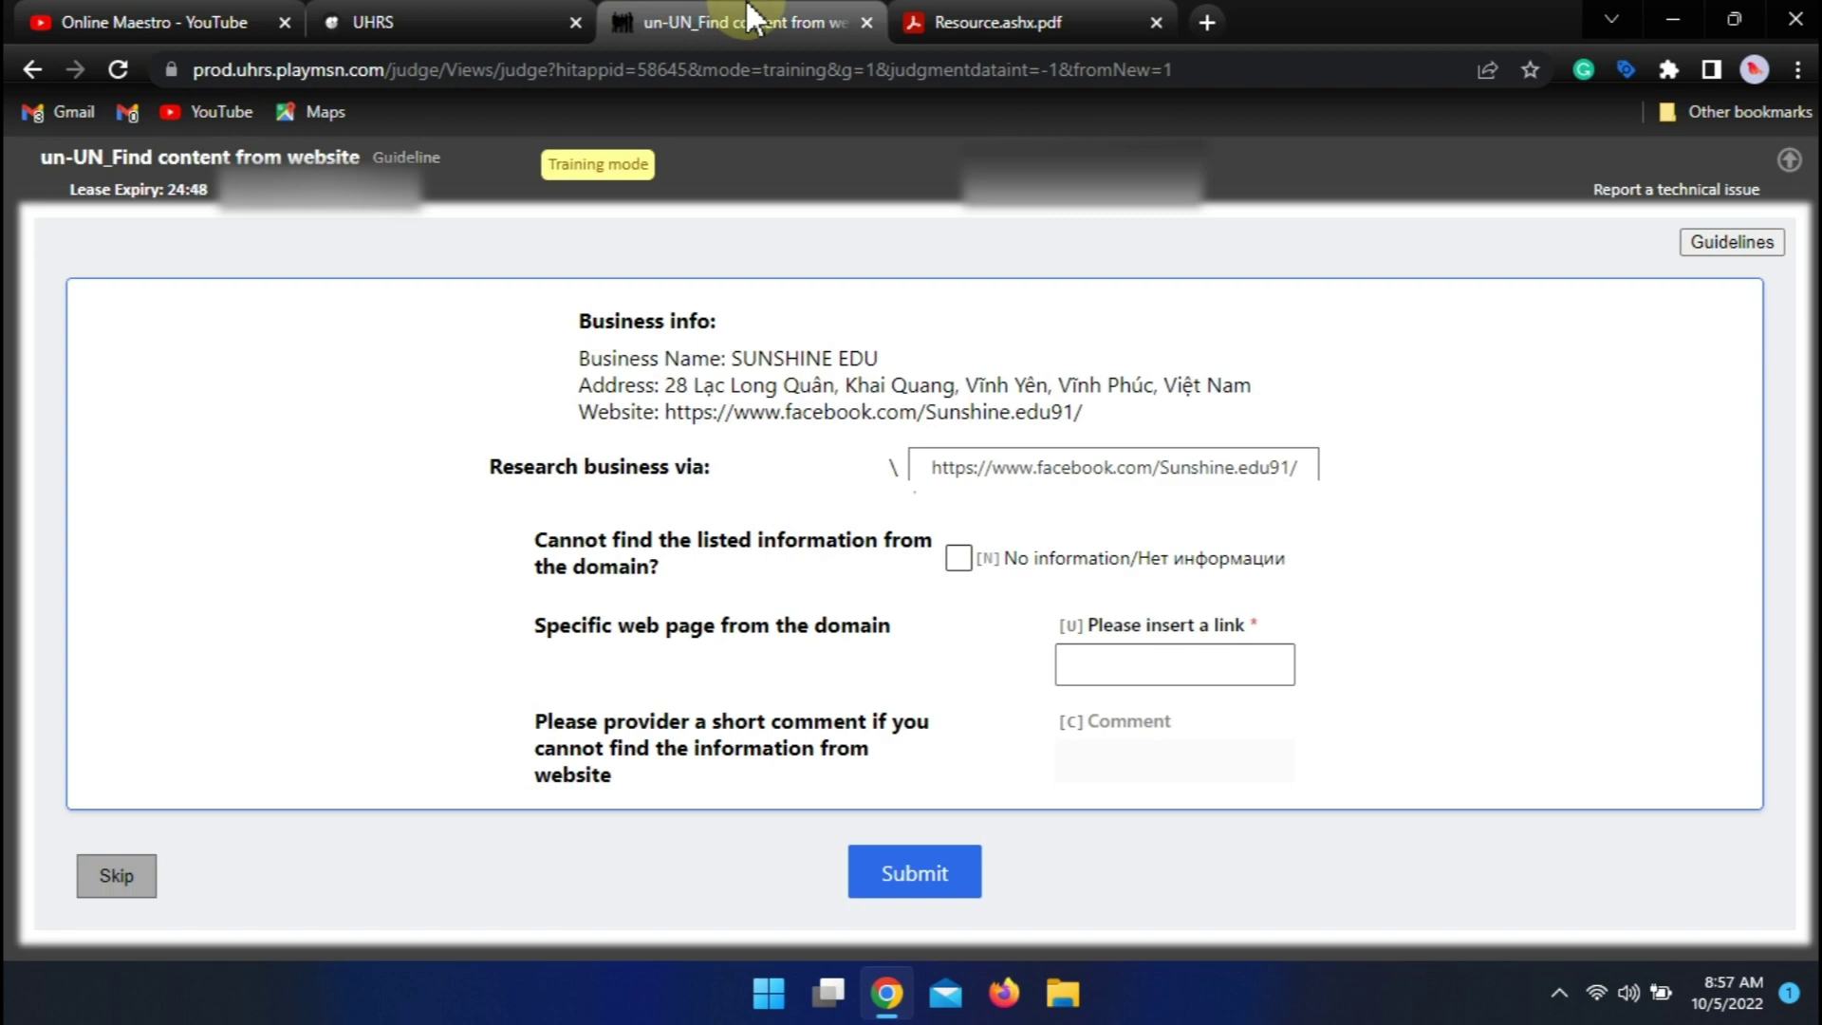
{"action": "left_click", "coordinate": [960, 558]}
{"action": "left_click", "coordinate": [1139, 750]}
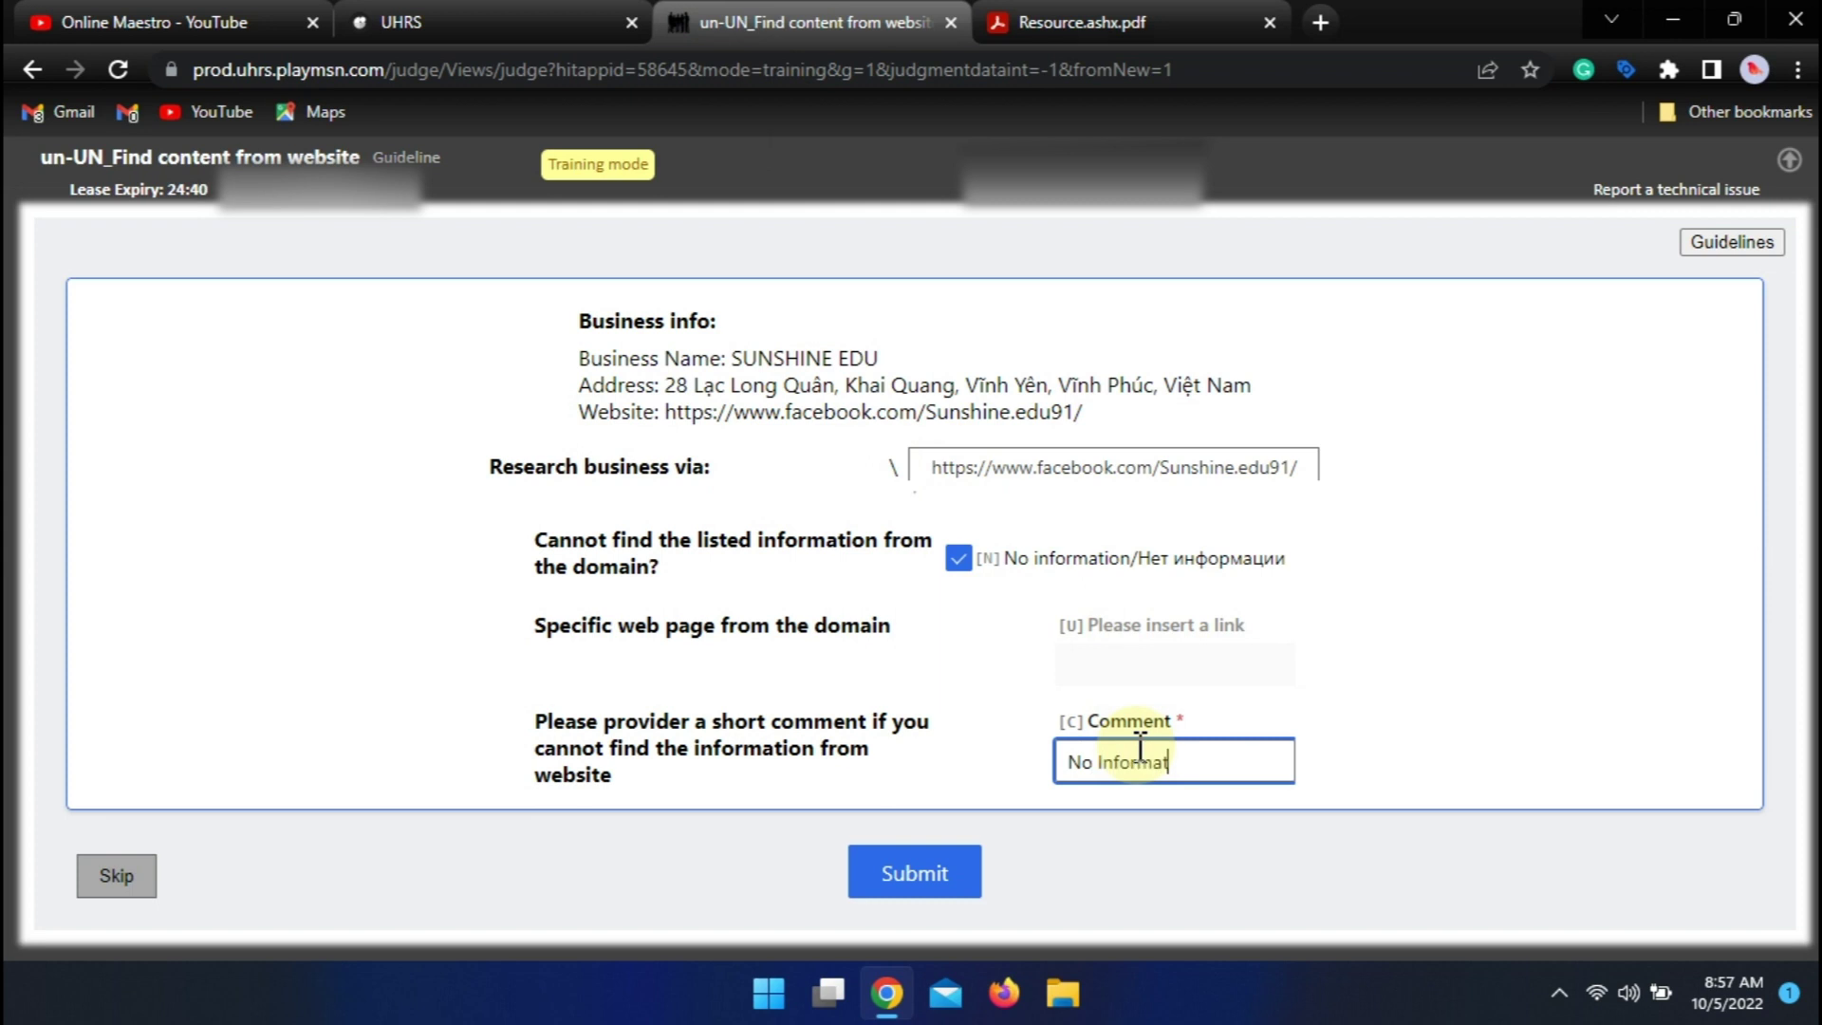
{"action": "left_click", "coordinate": [925, 887]}
{"action": "left_click", "coordinate": [1273, 771]}
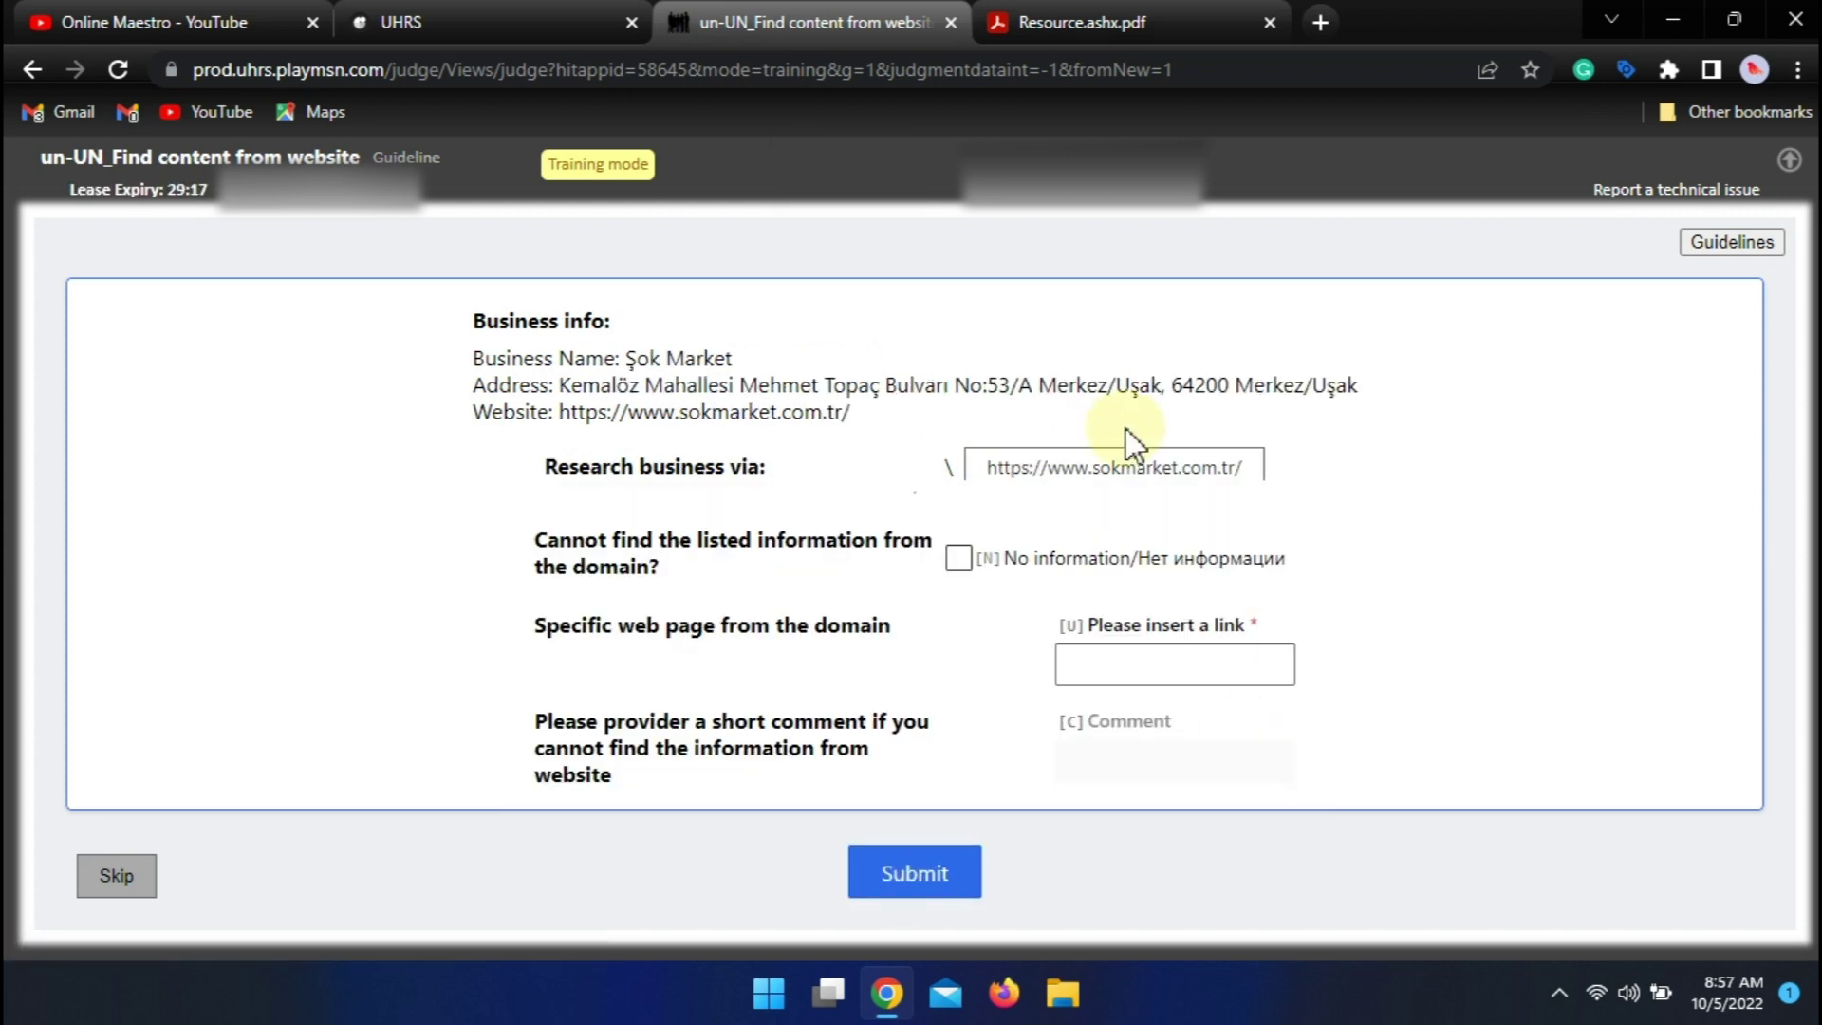
- Check Şok Market's listed website, mark the business as No information with the comment "No Information", and submit the judgment
{"action": "left_click", "coordinate": [1110, 472]}
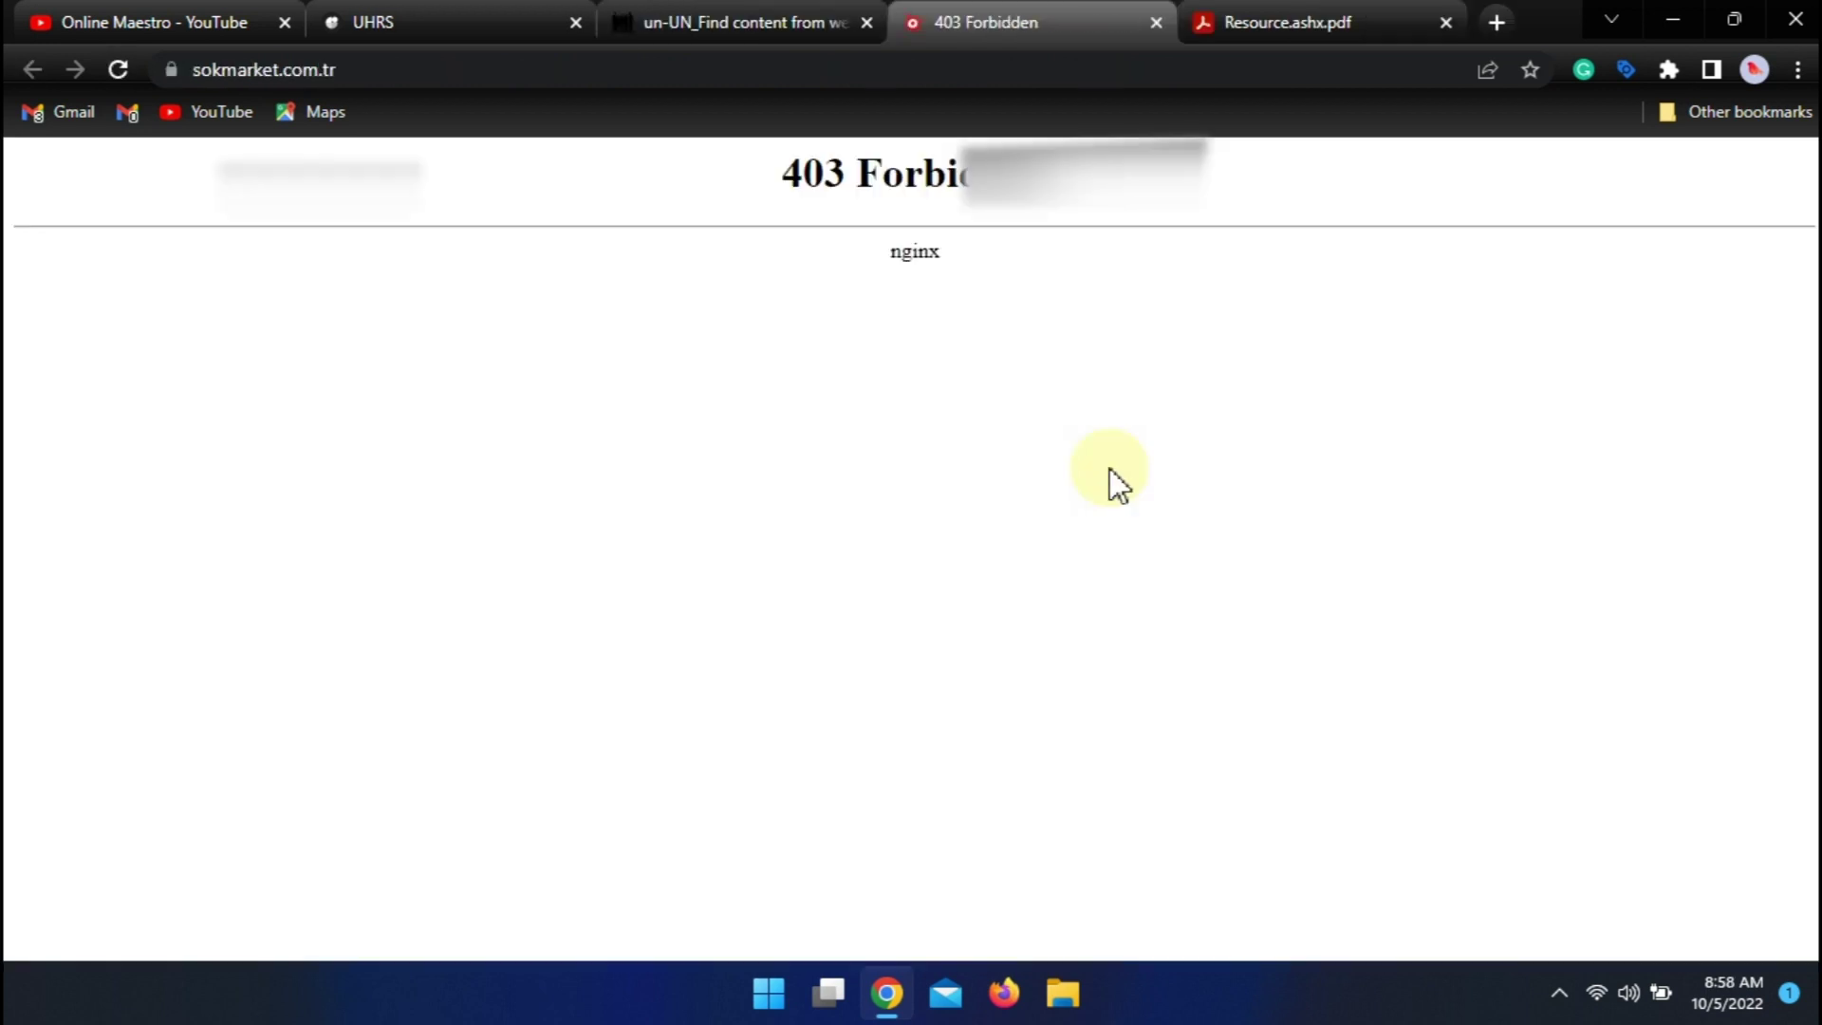
{"action": "left_click", "coordinate": [730, 19]}
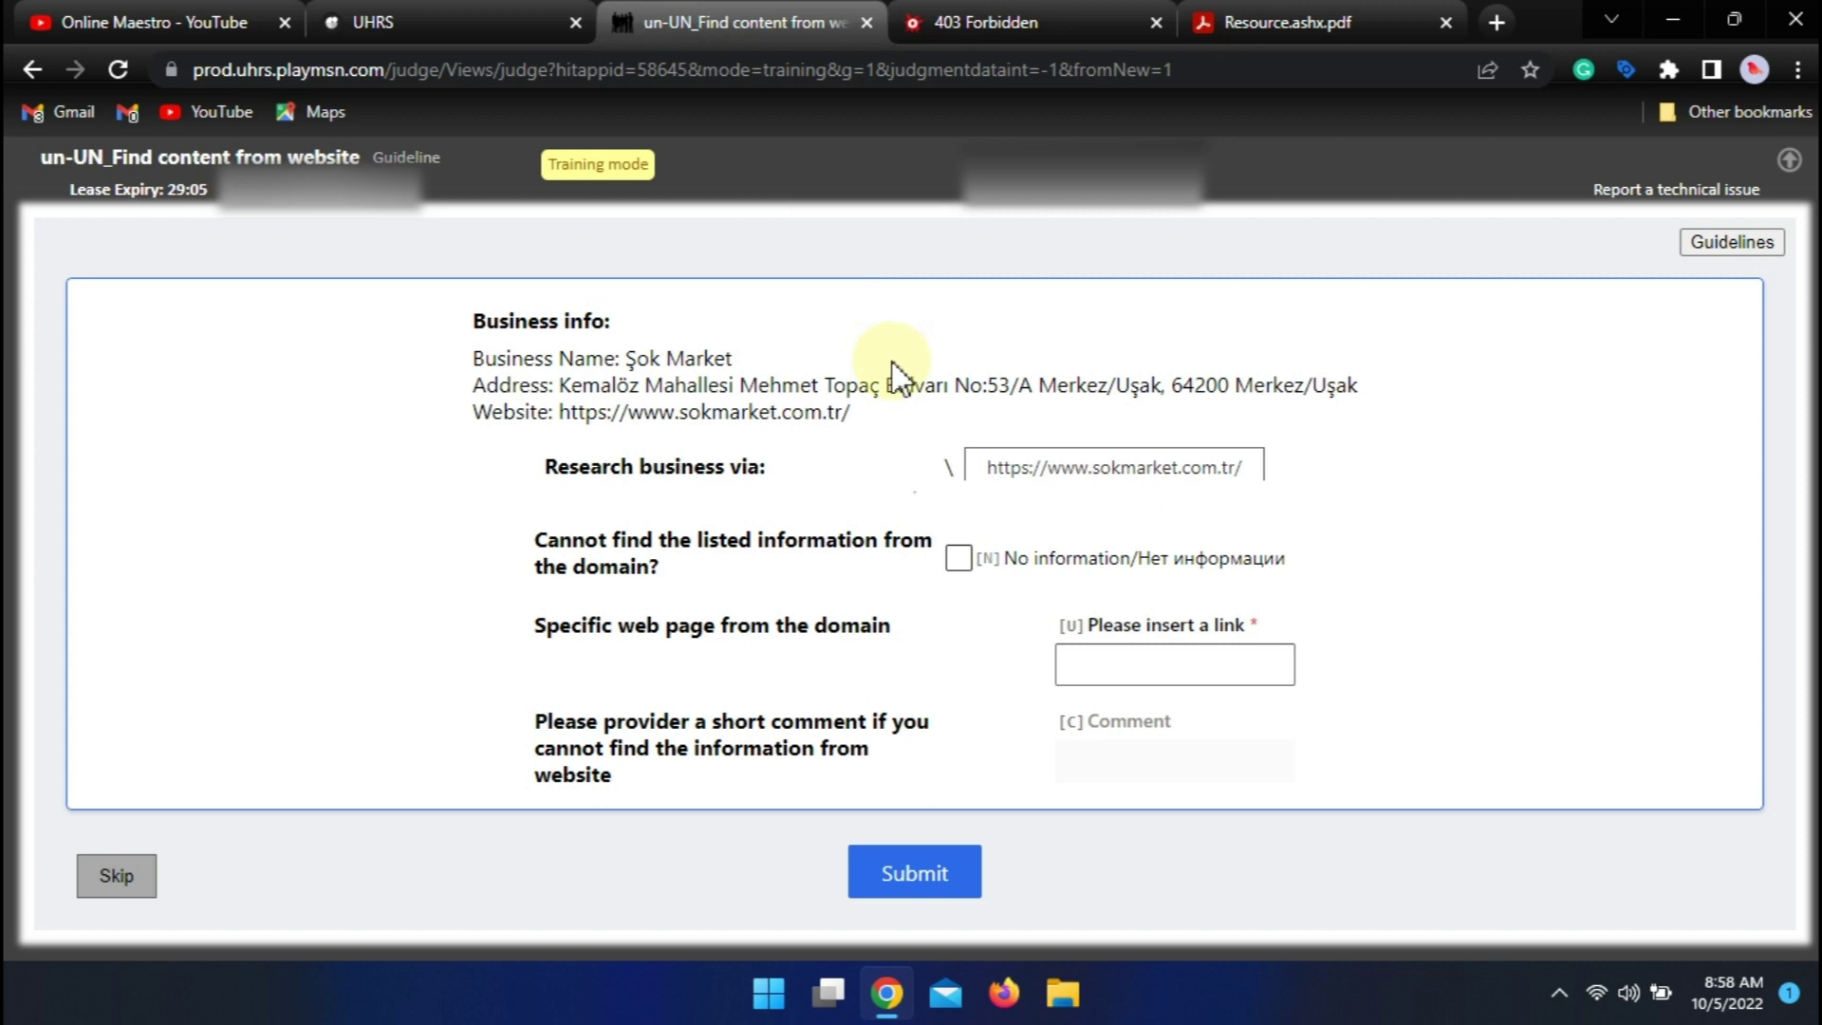
{"action": "left_click", "coordinate": [960, 560]}
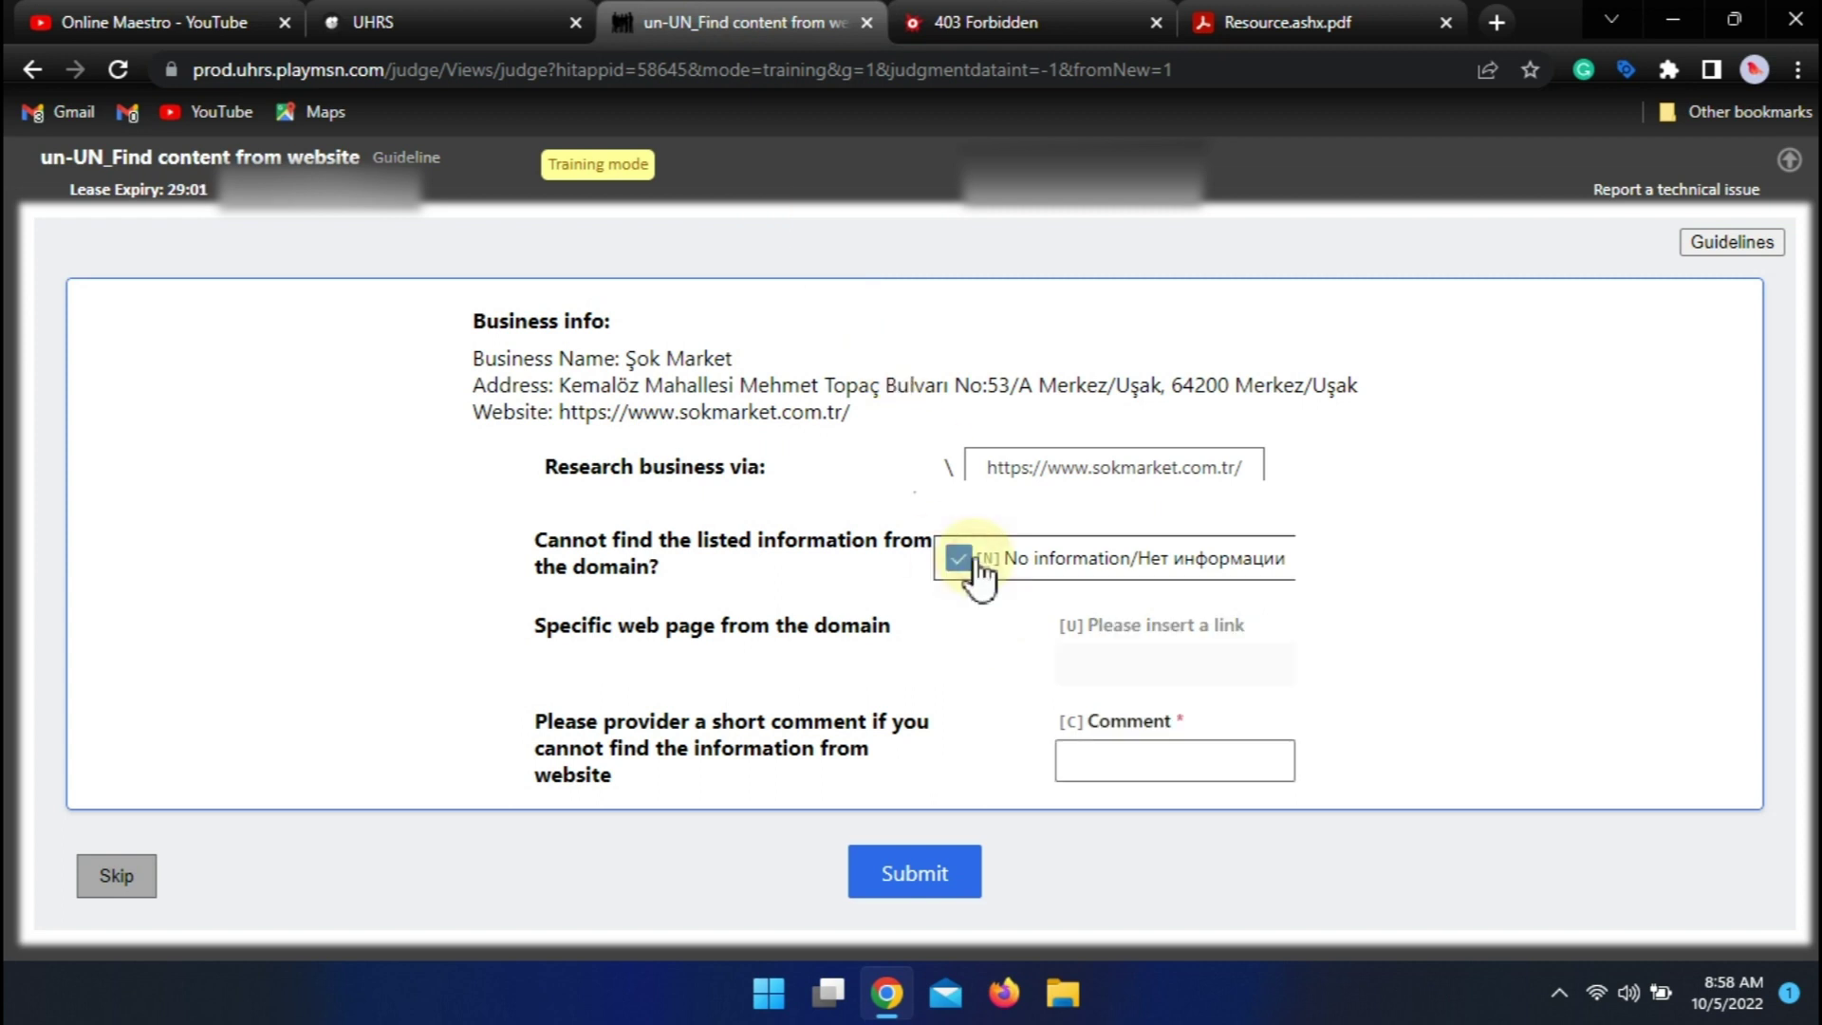
{"action": "left_click", "coordinate": [1098, 756]}
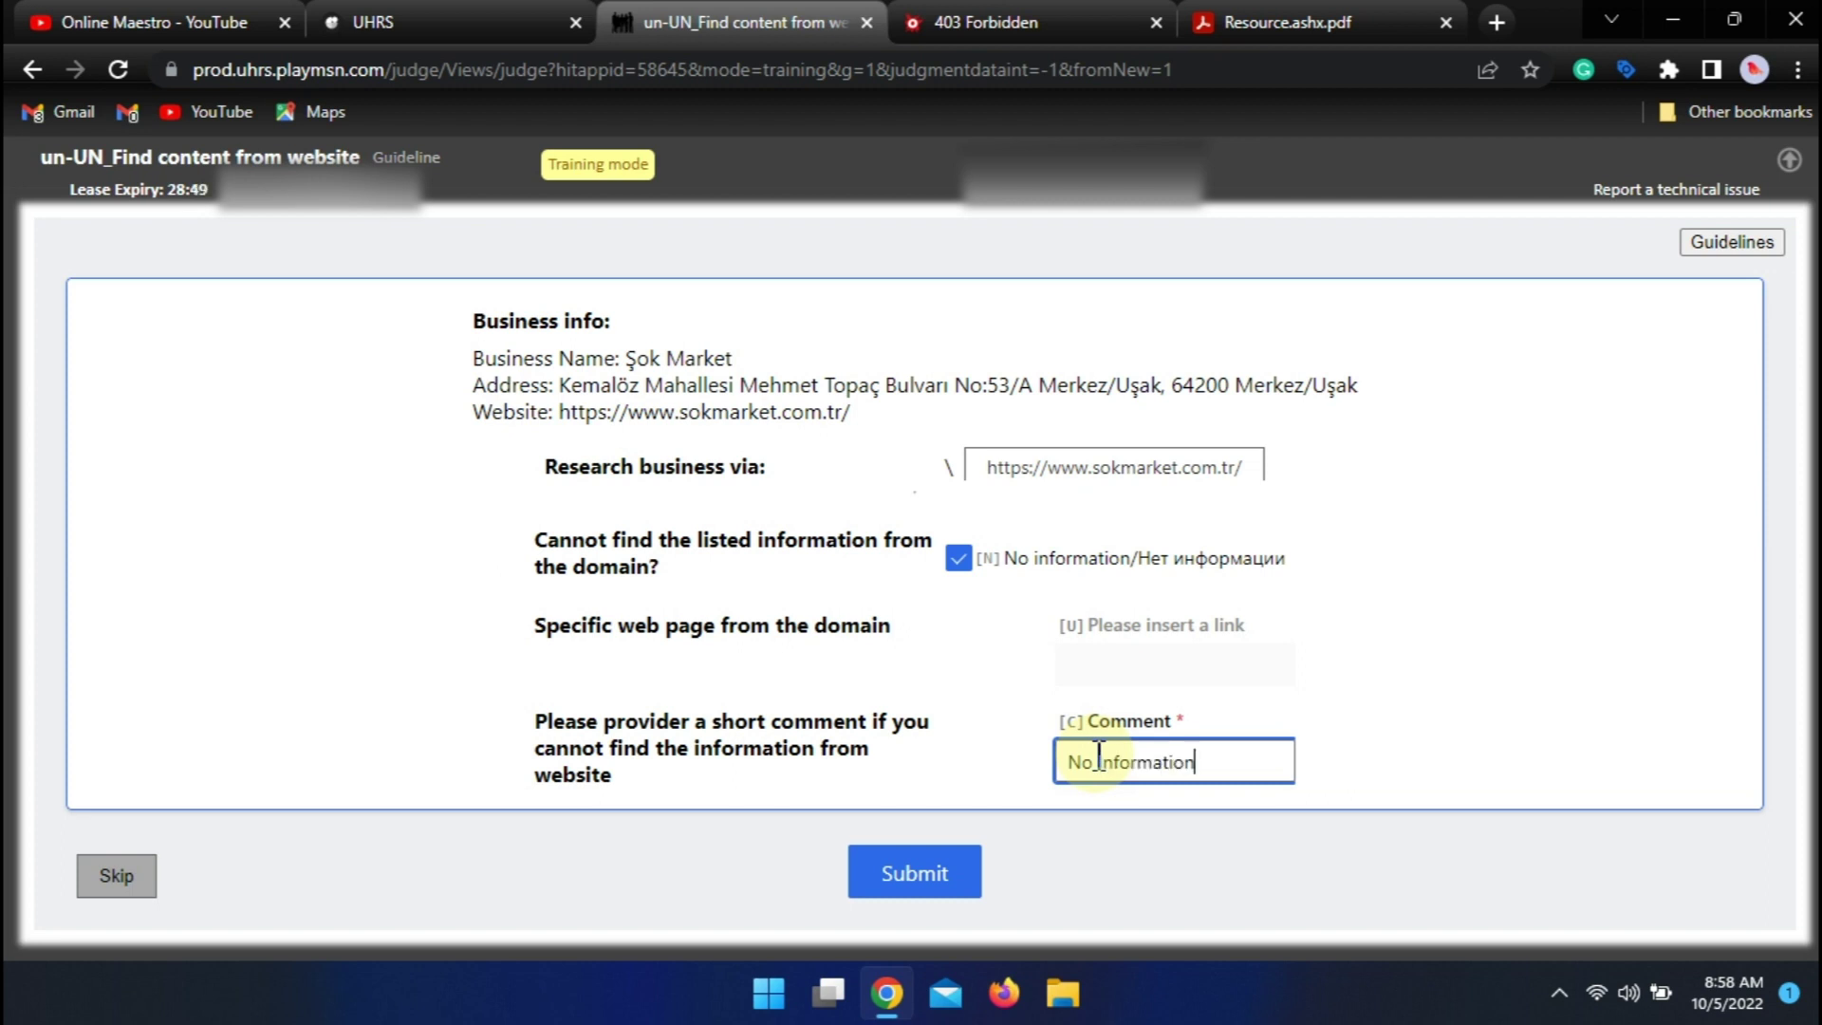
{"action": "left_click", "coordinate": [935, 866]}
{"action": "left_click", "coordinate": [1139, 761]}
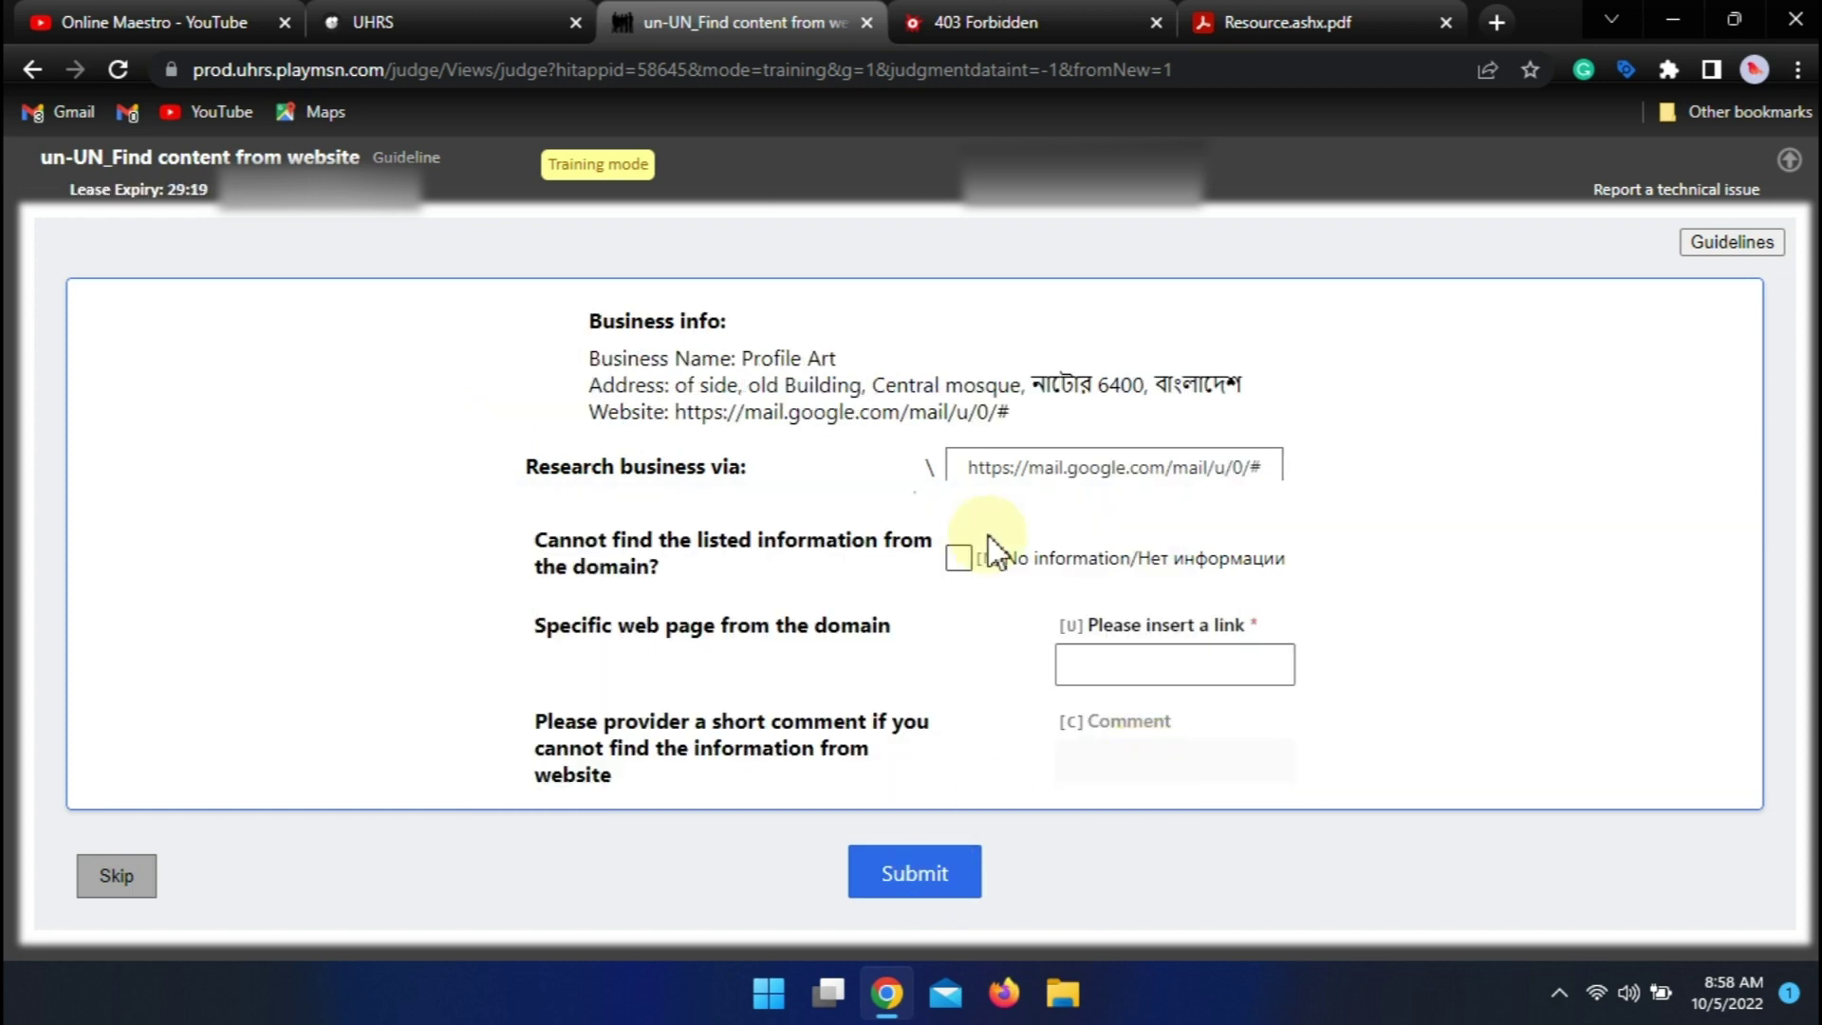
- Mark Profile Art as No information with the comment "No Information", submit the judgment, and dismiss the closing notice to return to the marketplace
{"action": "left_click", "coordinate": [960, 558]}
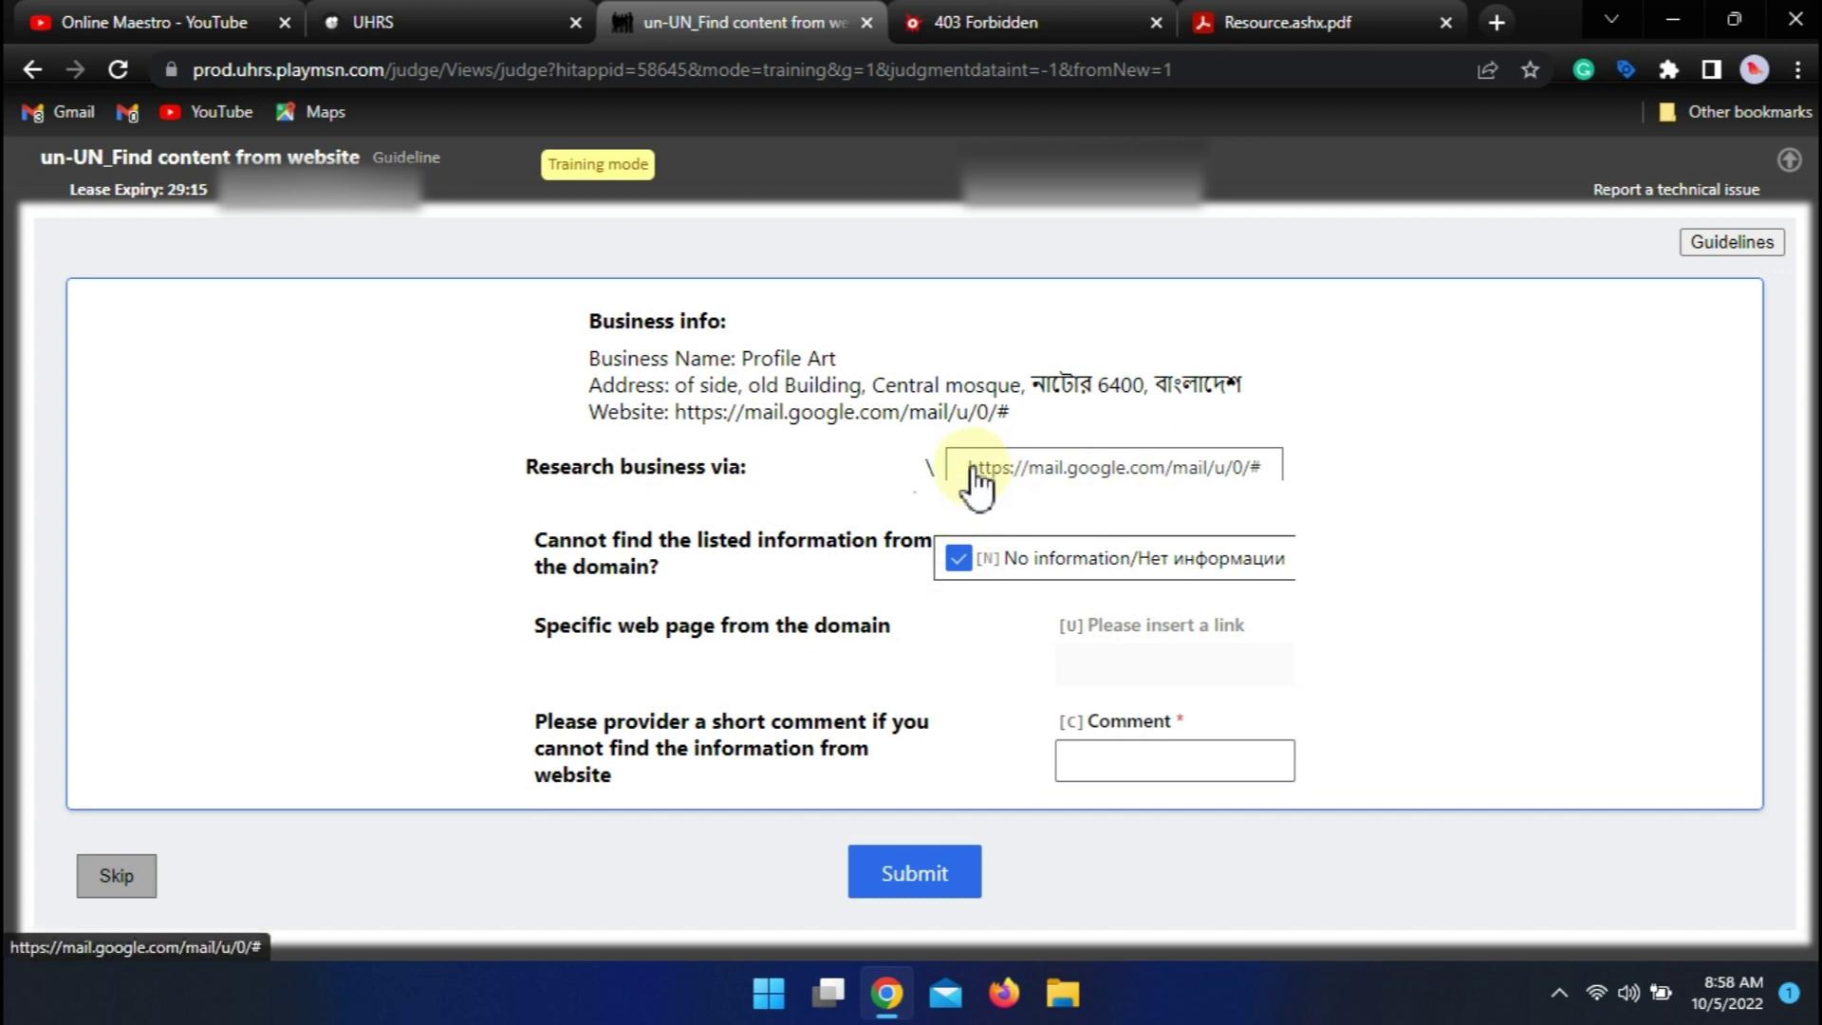
{"action": "left_click", "coordinate": [1158, 756]}
{"action": "type", "text": "No Information"}
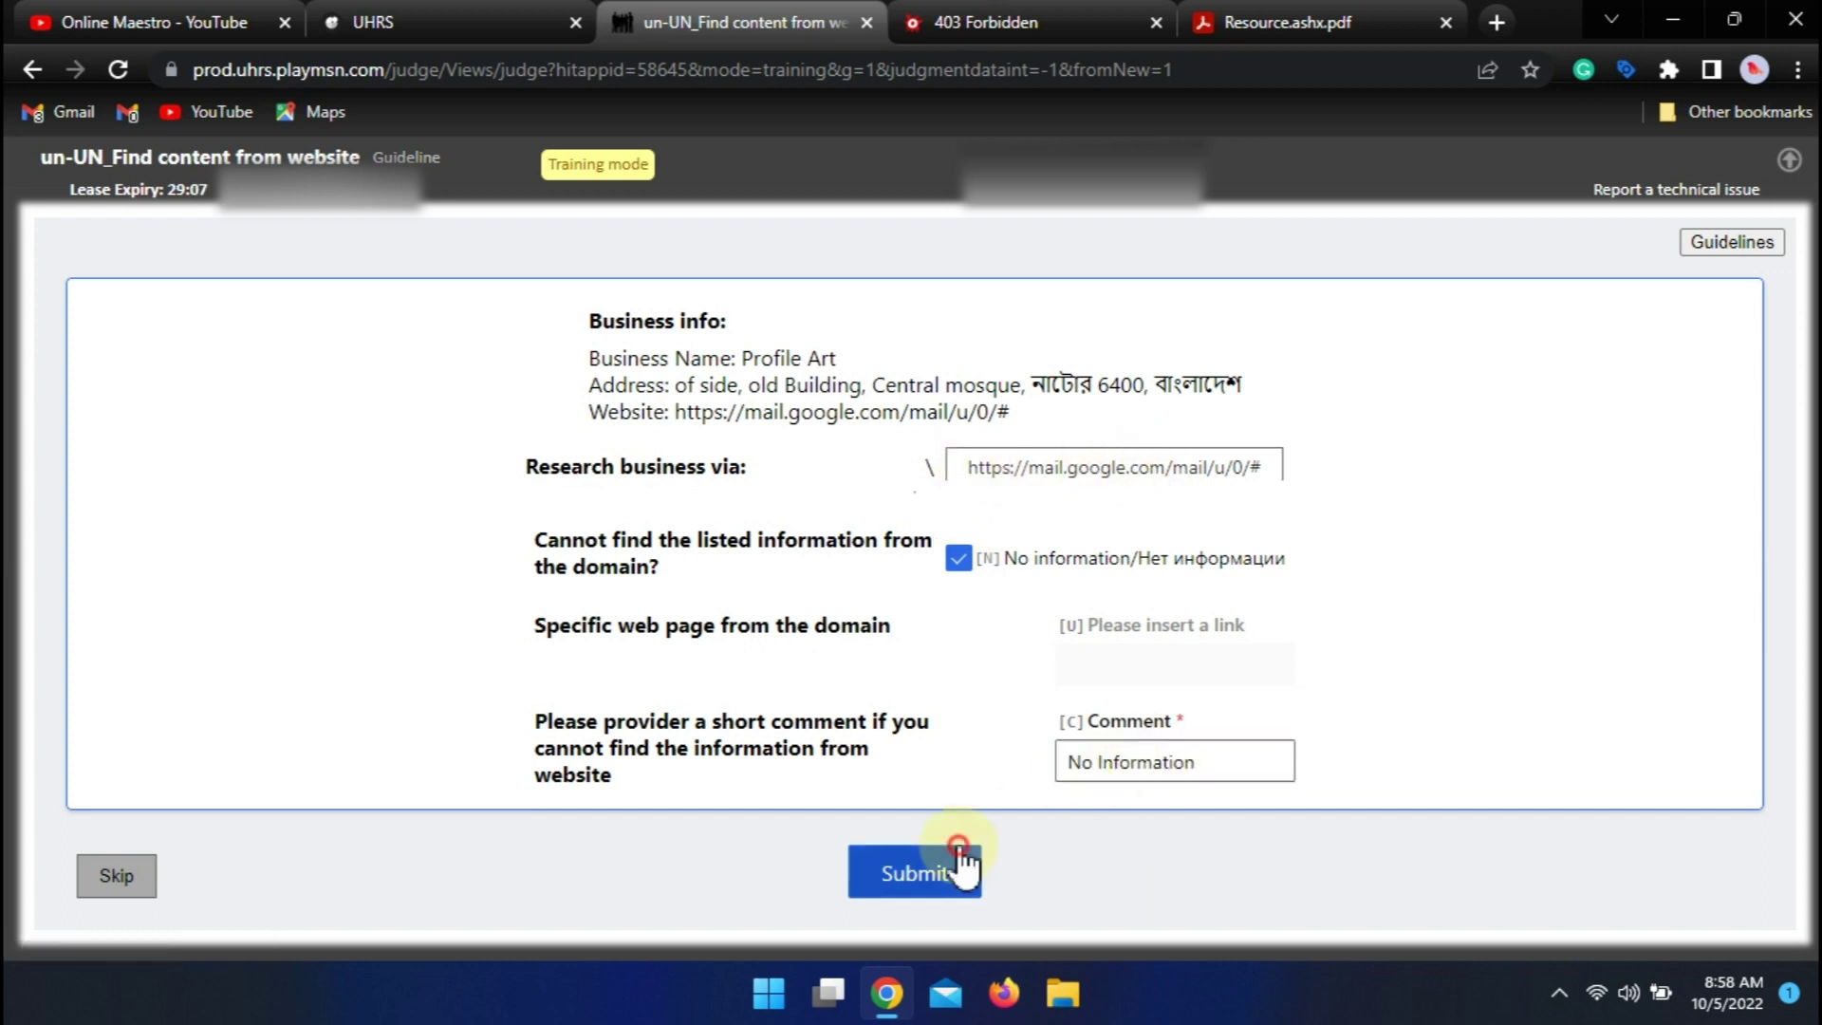
{"action": "left_click", "coordinate": [963, 864]}
{"action": "left_click", "coordinate": [1222, 770]}
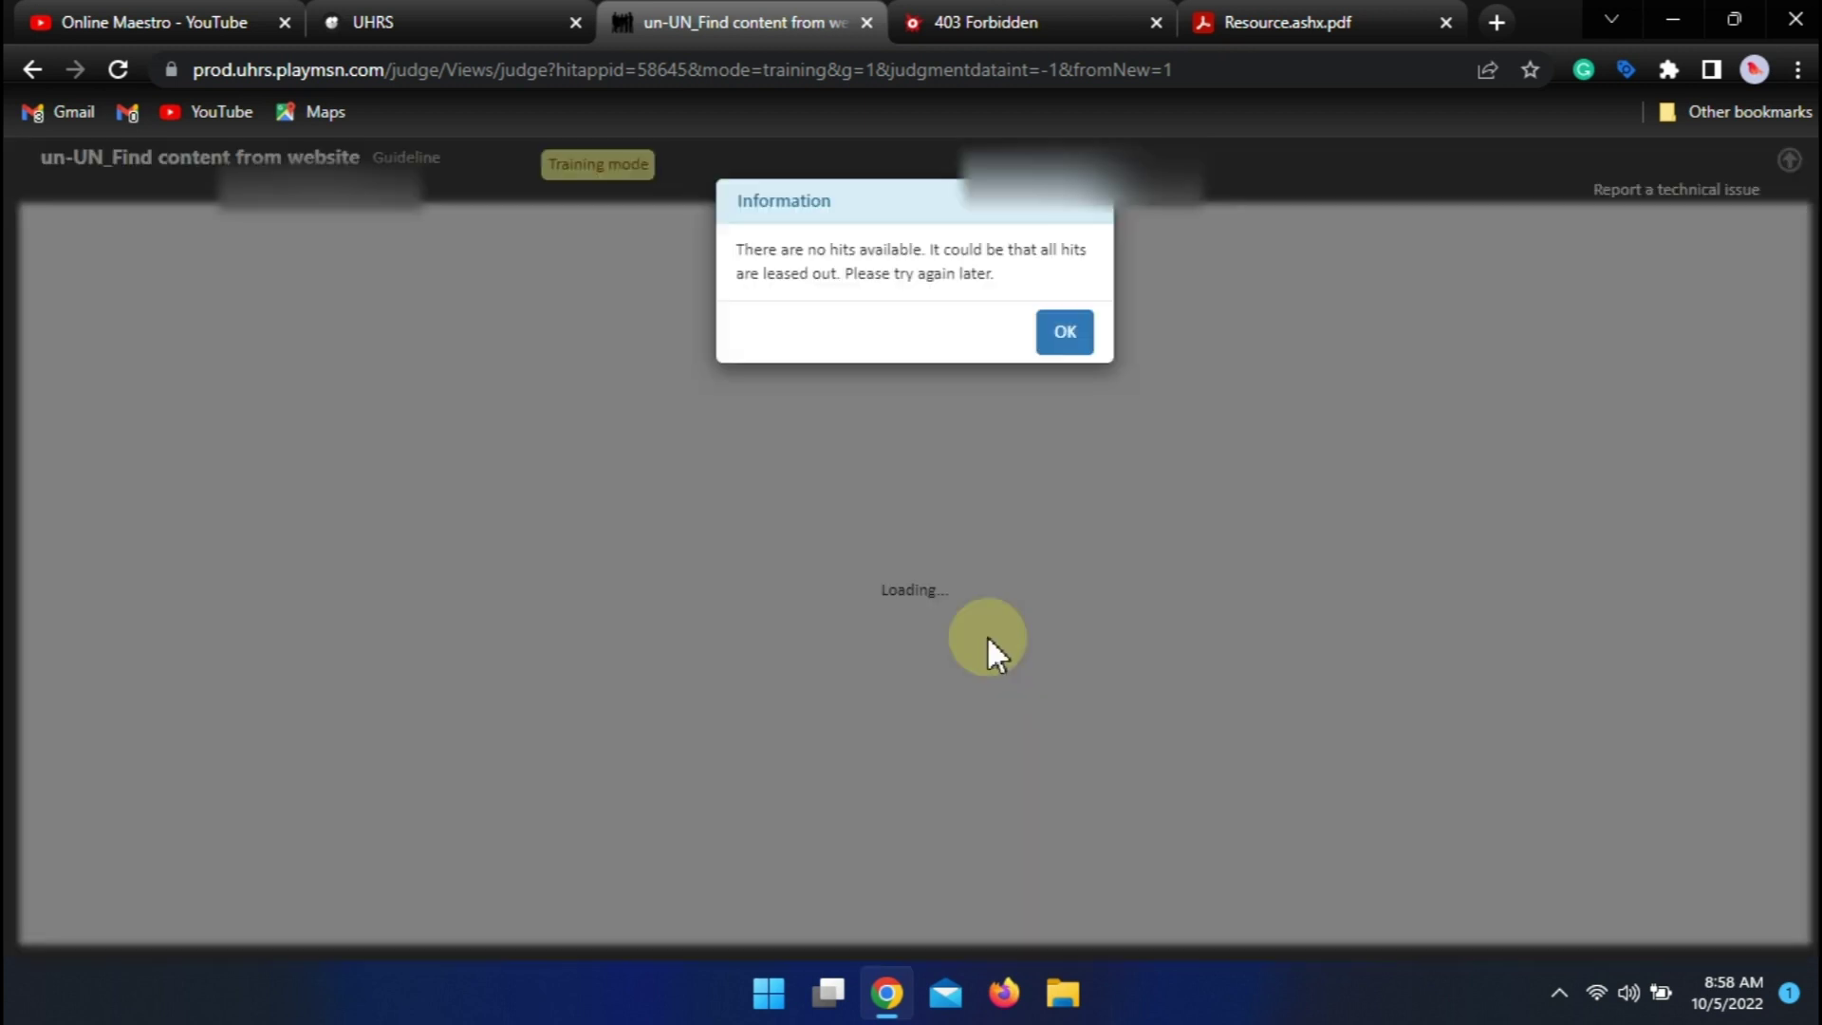
{"action": "left_click", "coordinate": [1051, 321]}
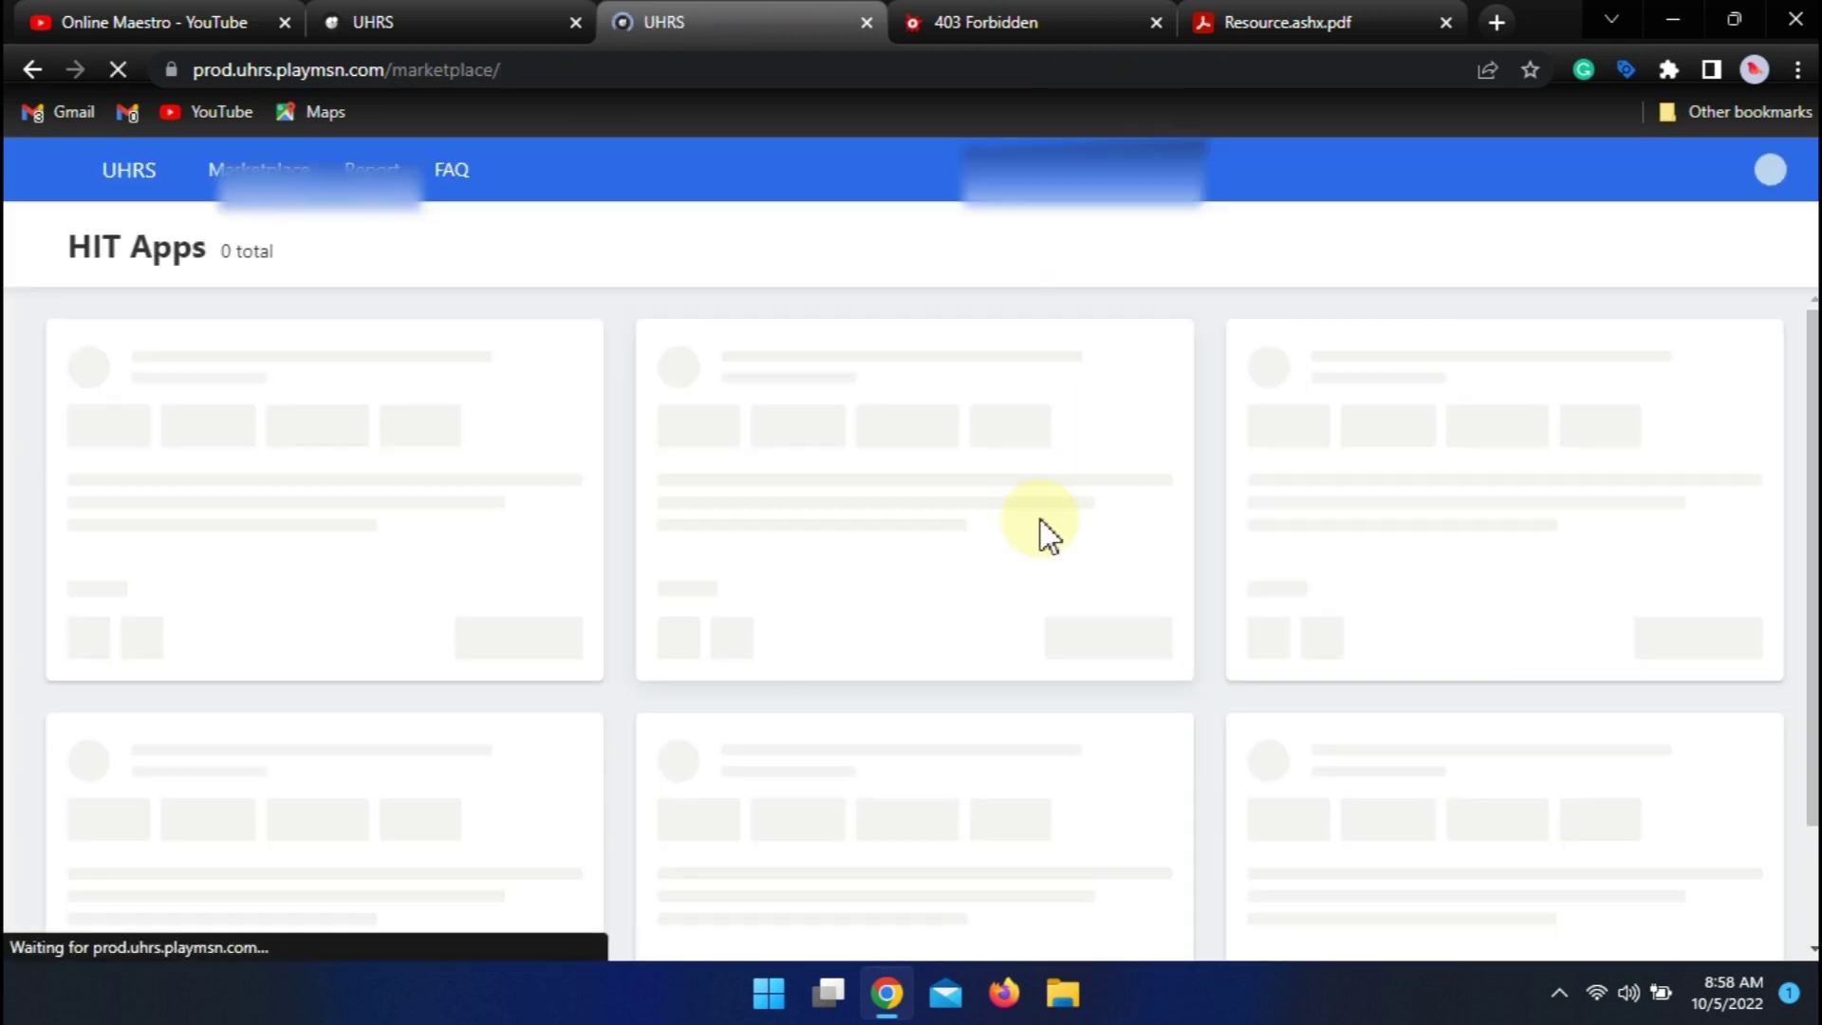